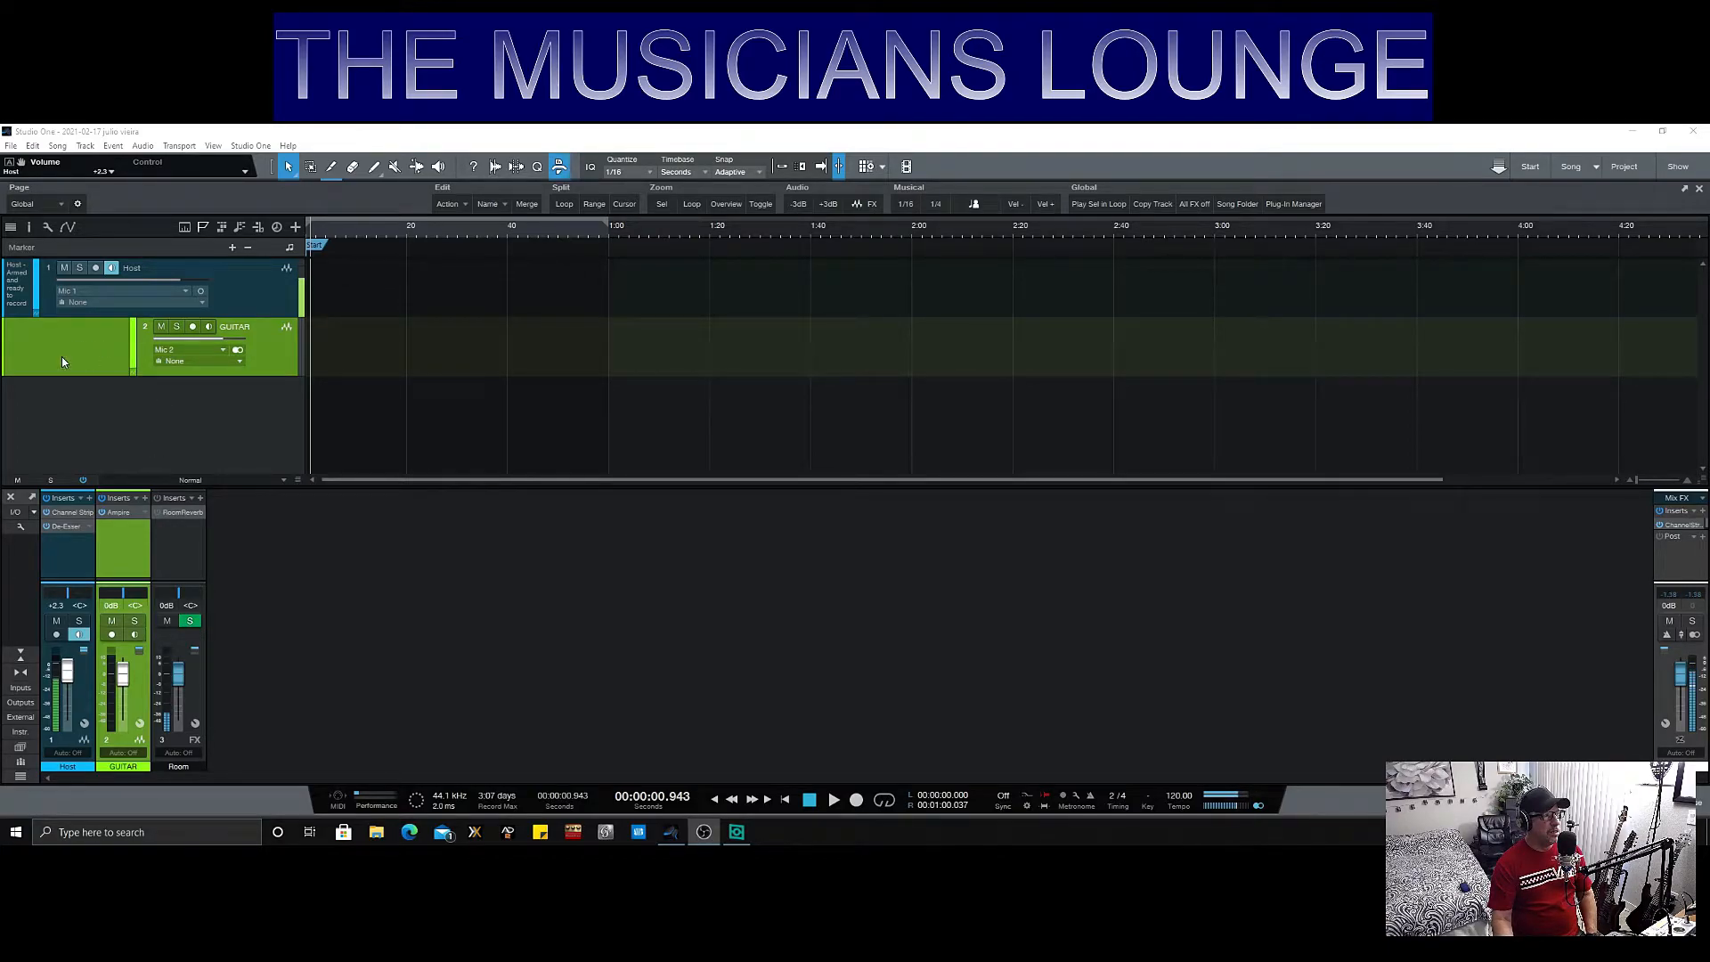
# - Open the Ampire plug-in on the GUITAR channel and cycle its background scene to the brown tattoo-style artwork
pyautogui.click(116, 514)
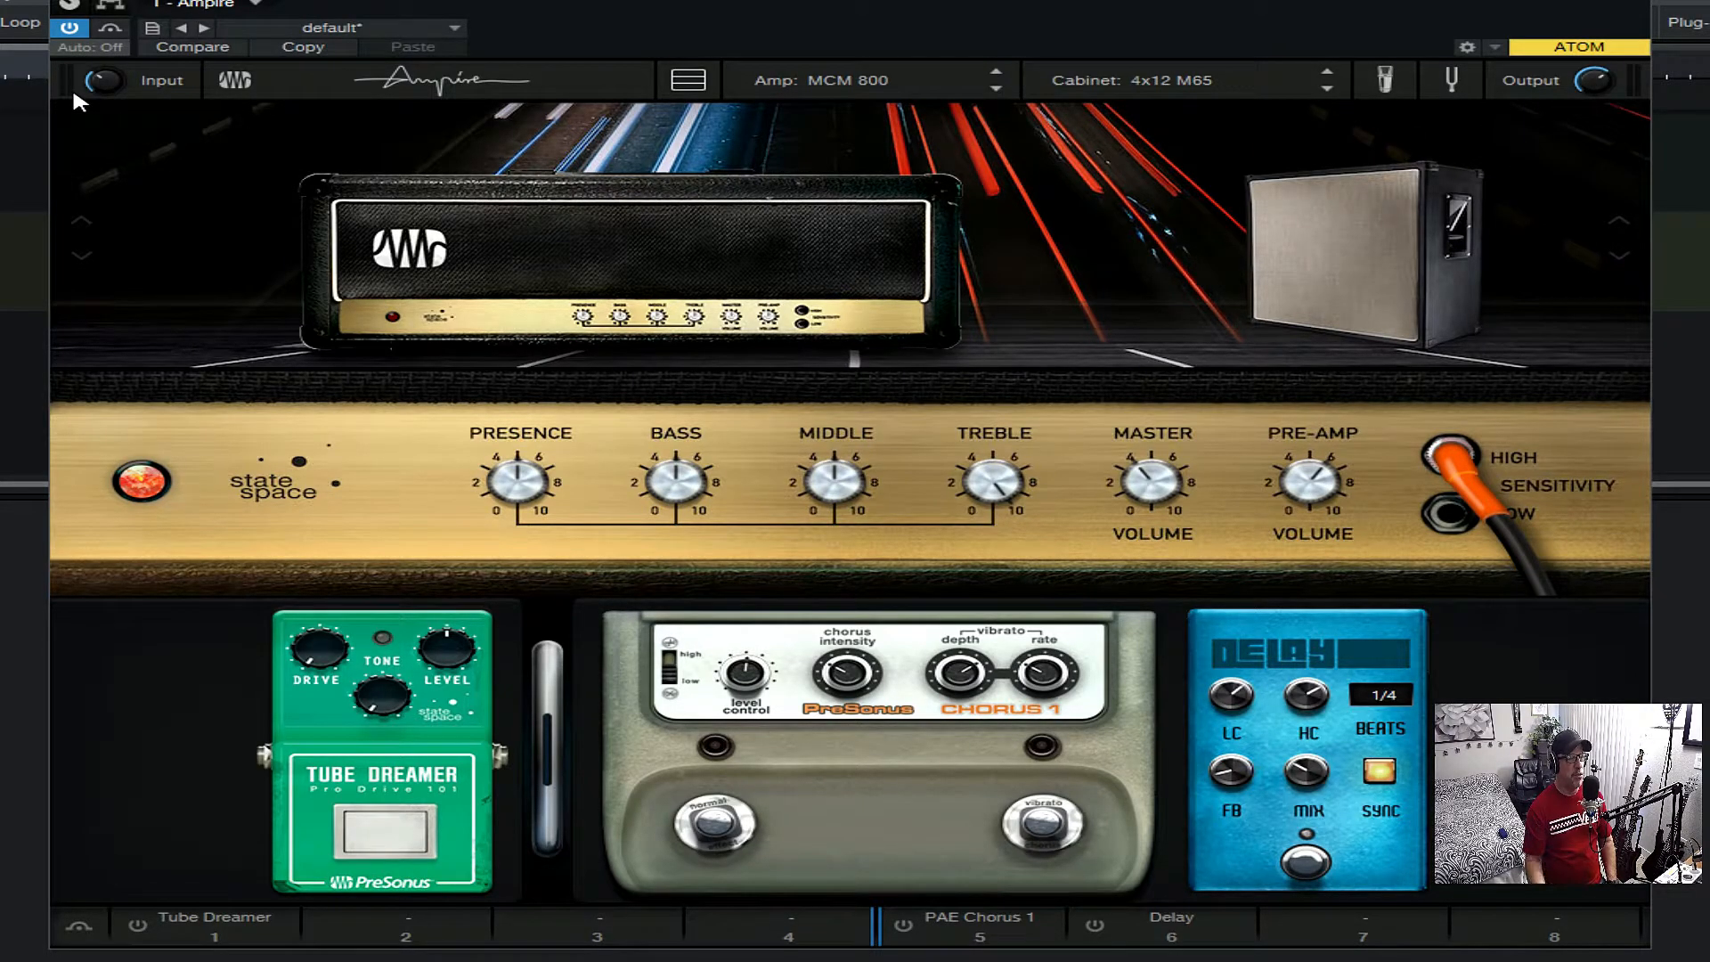
pyautogui.click(237, 82)
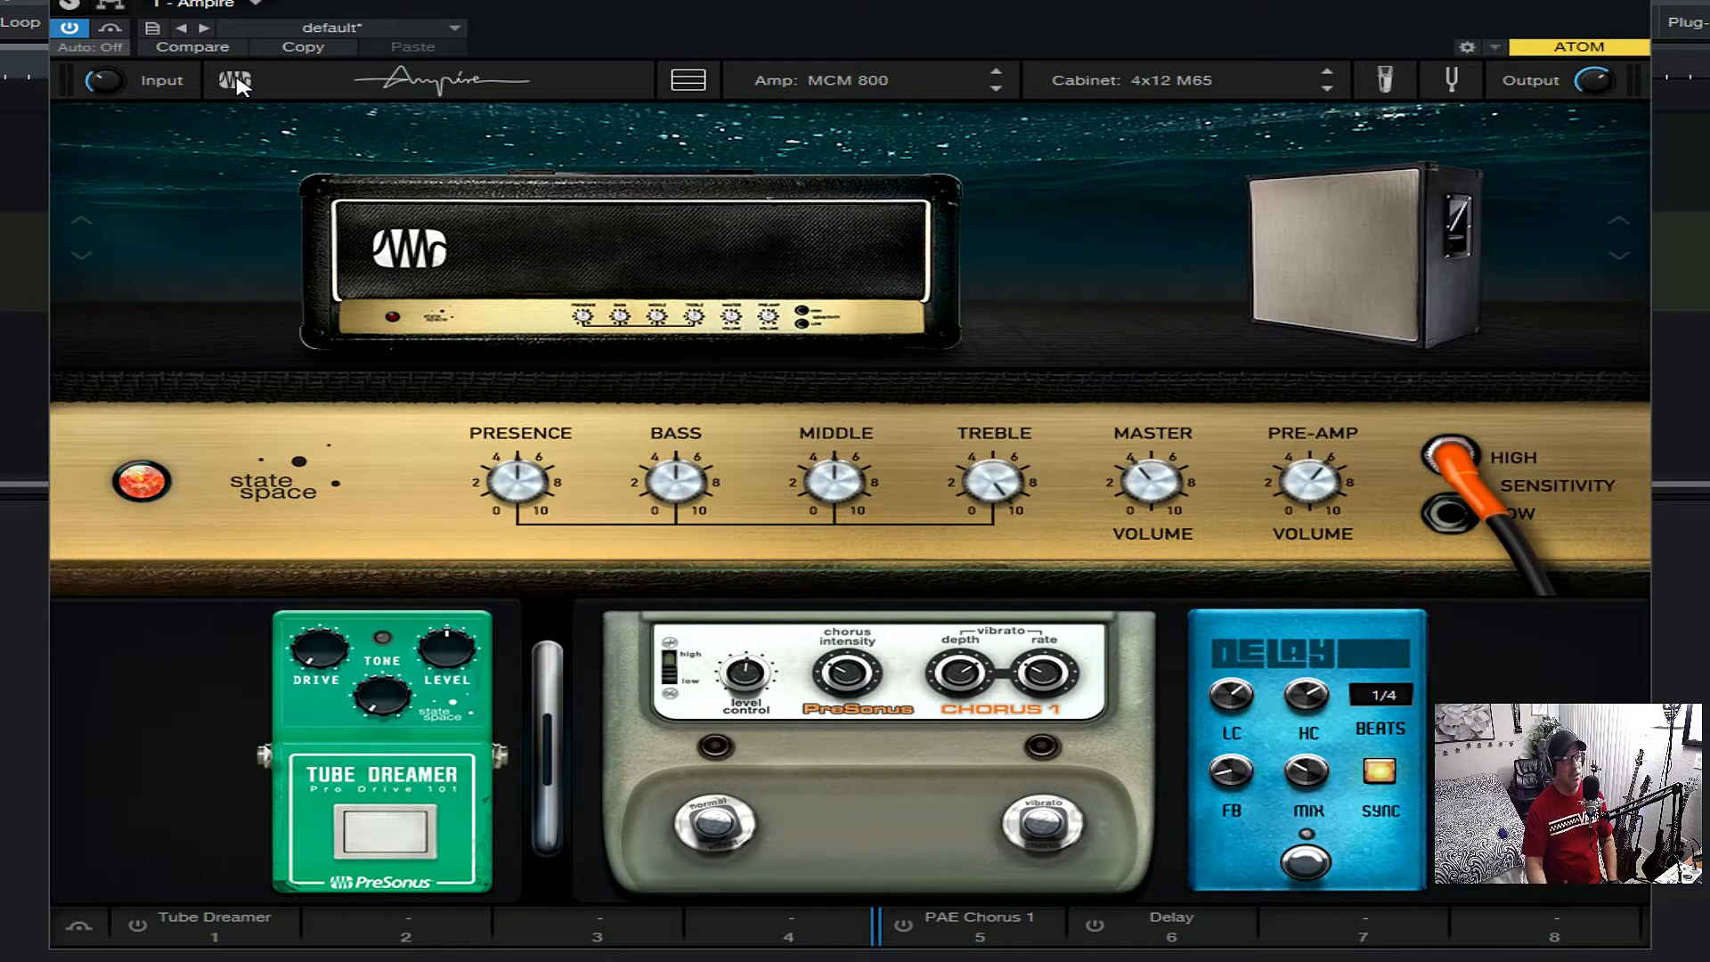
pyautogui.click(236, 82)
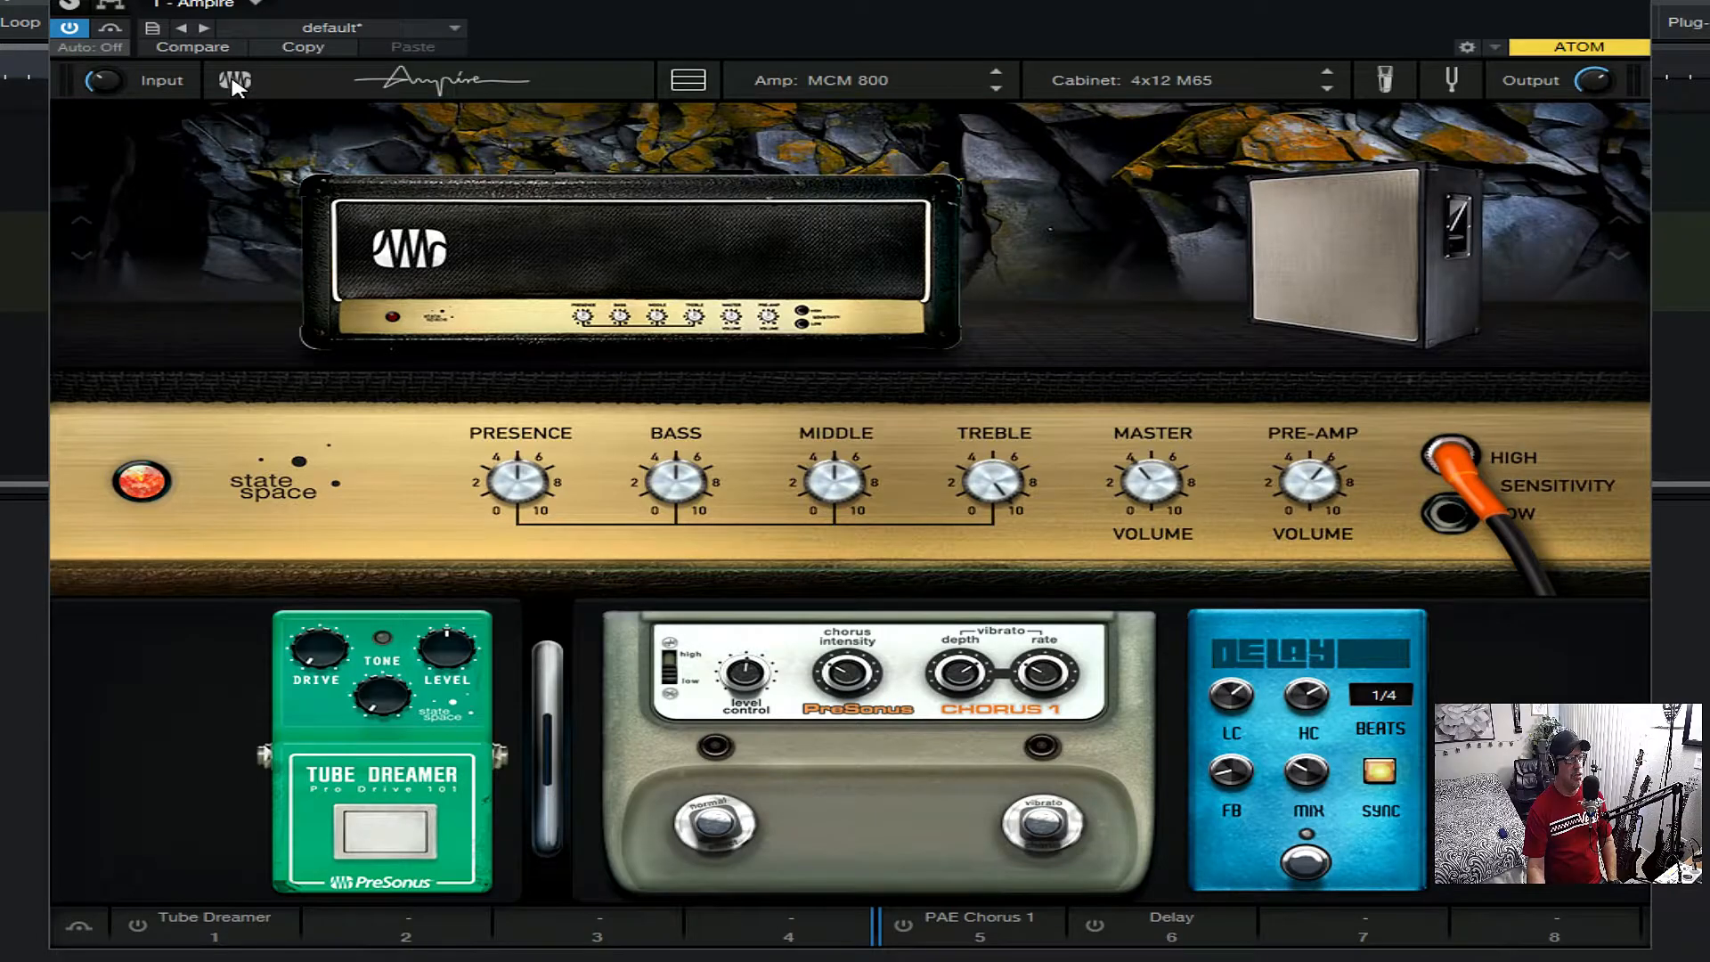
pyautogui.click(236, 81)
pyautogui.click(237, 83)
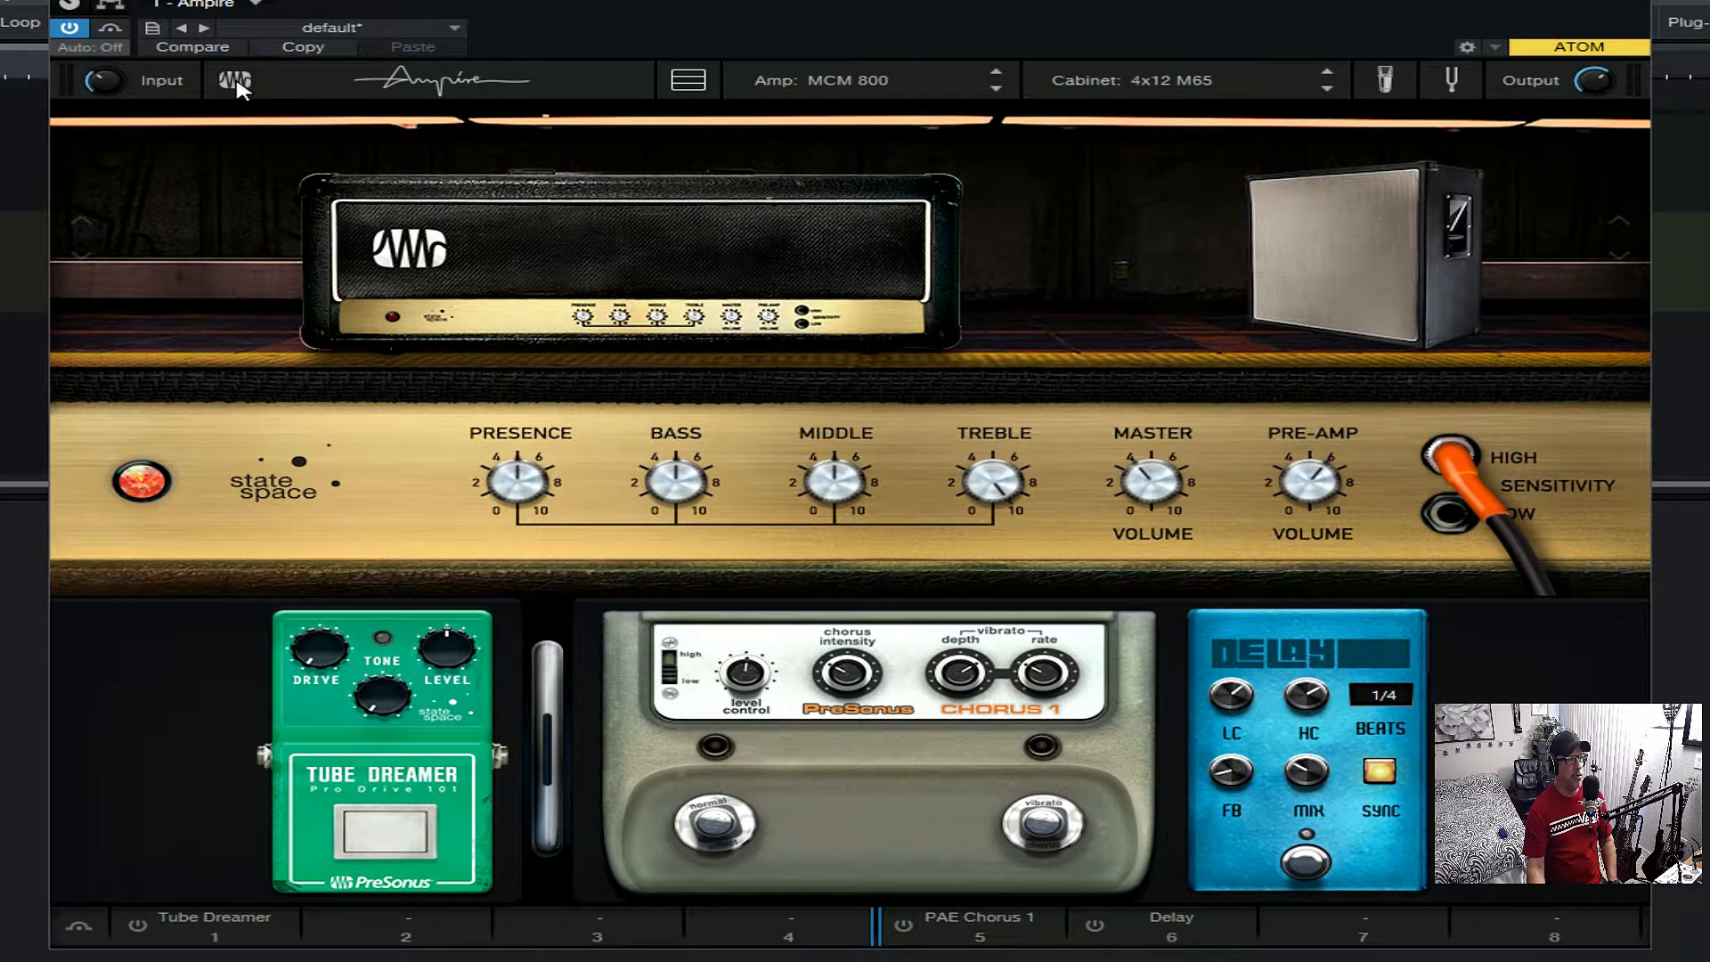
pyautogui.click(236, 82)
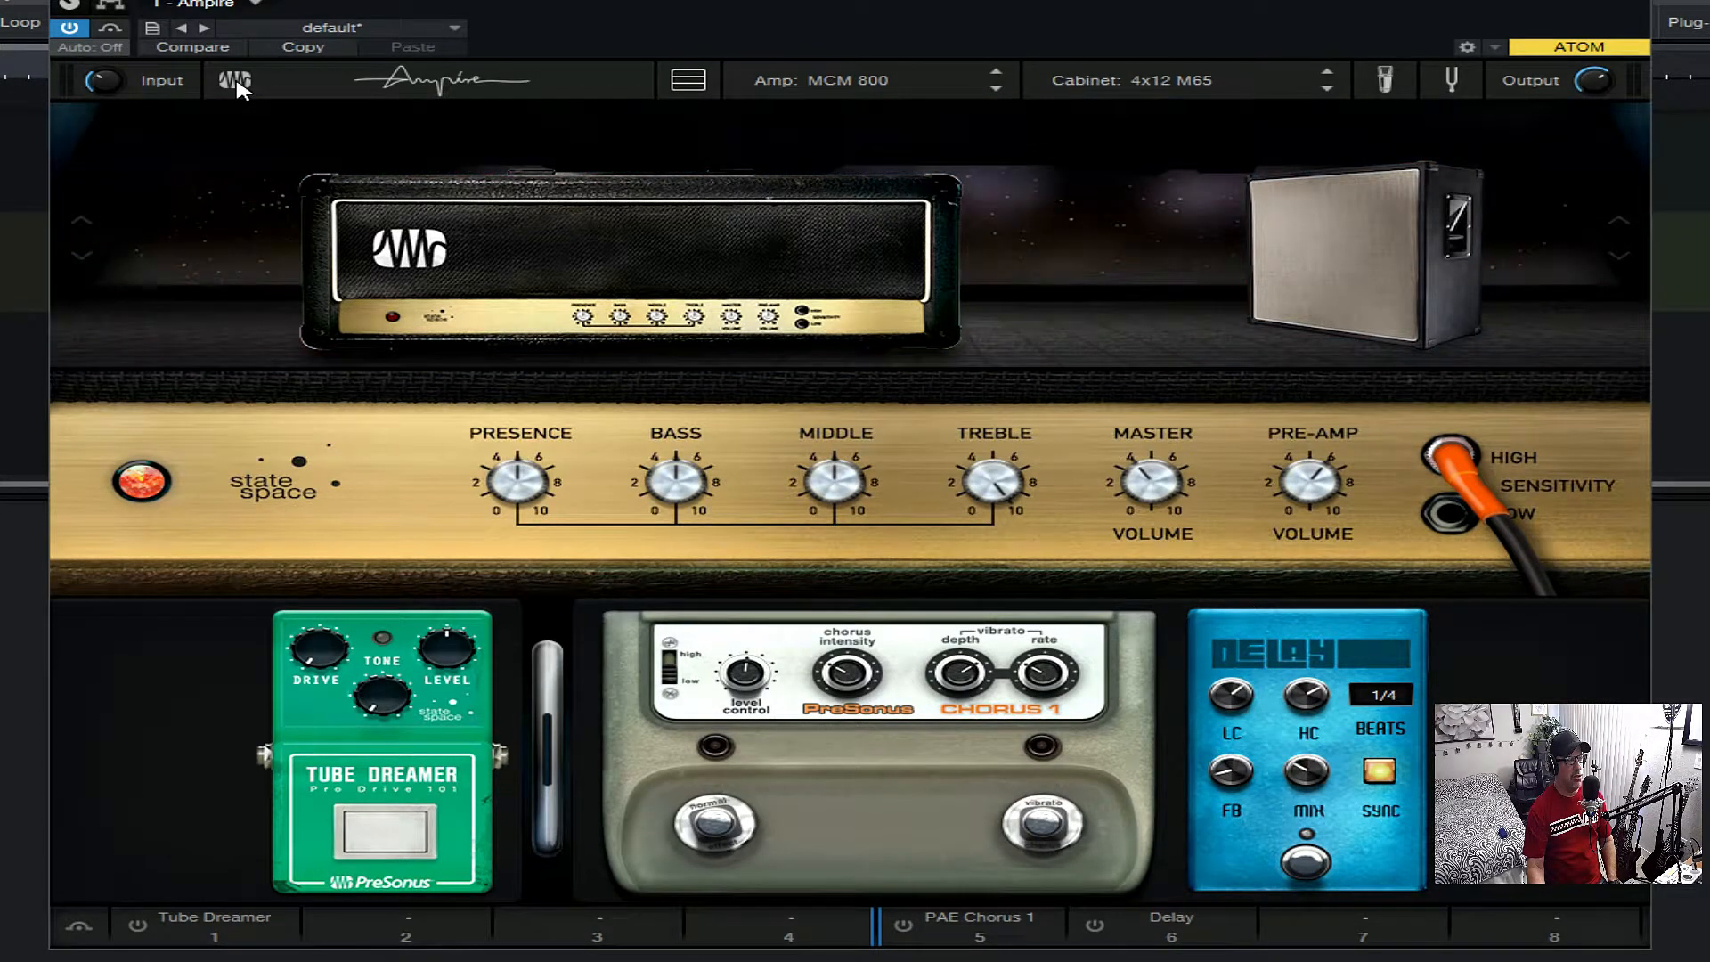
pyautogui.click(236, 82)
pyautogui.click(236, 82)
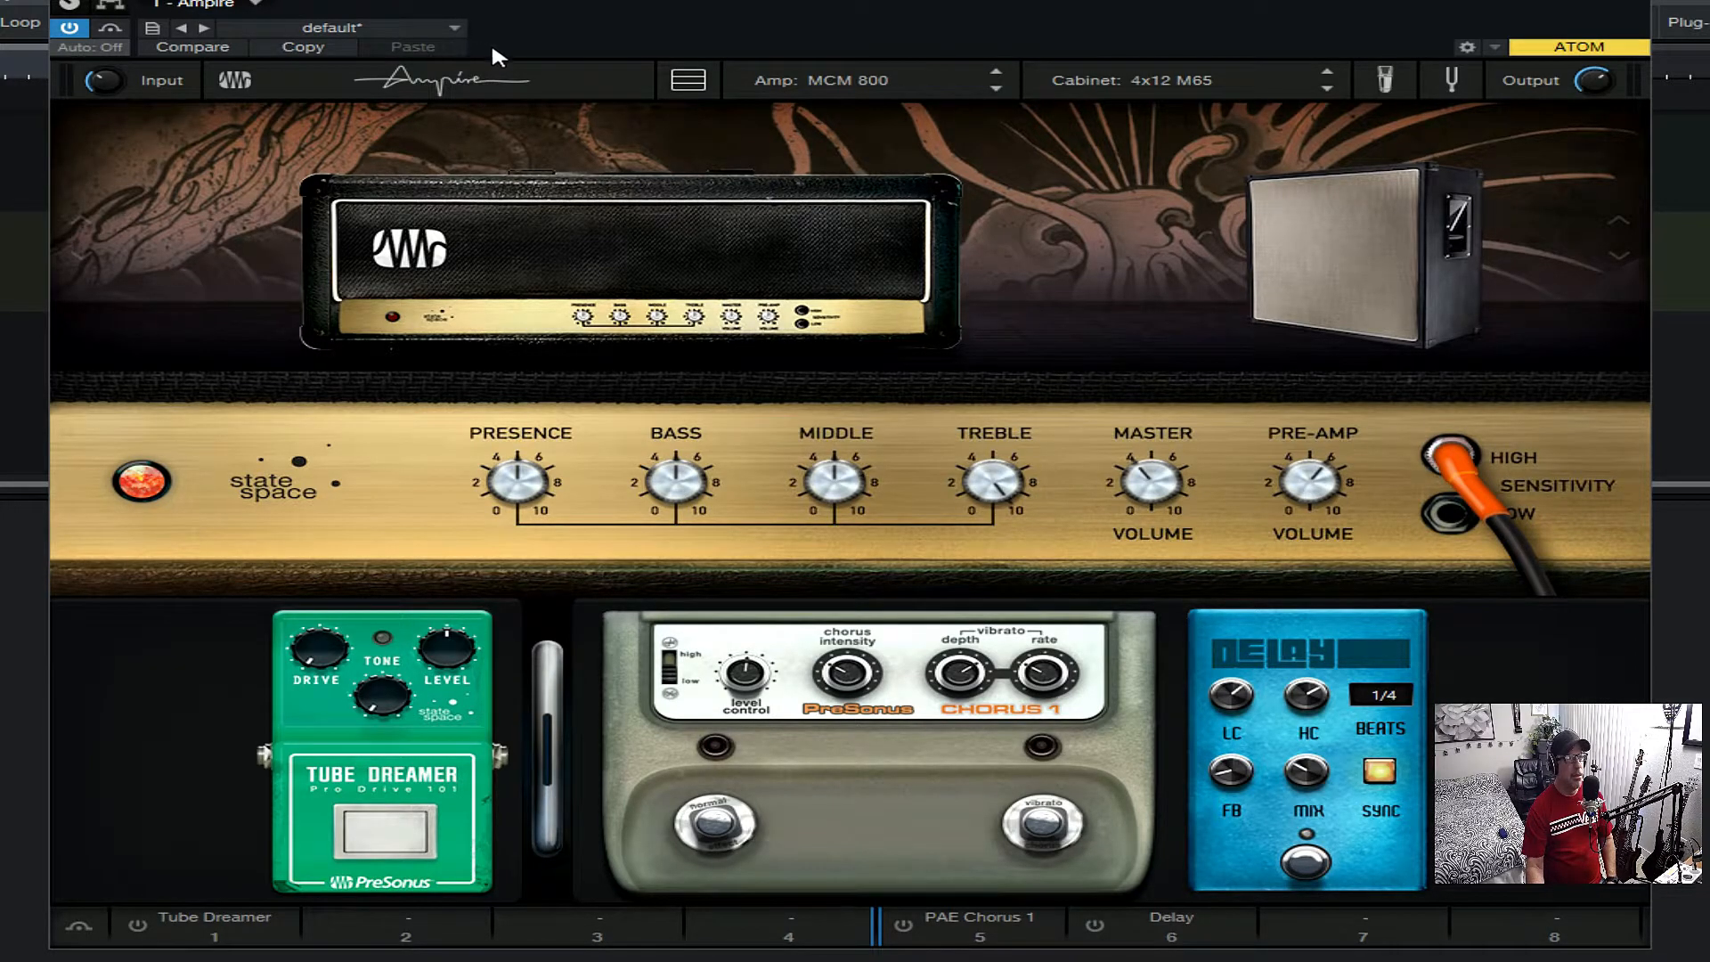
# - Toggle Ampire's pedalboard between hidden and shown several times, leaving it shown
pyautogui.click(687, 85)
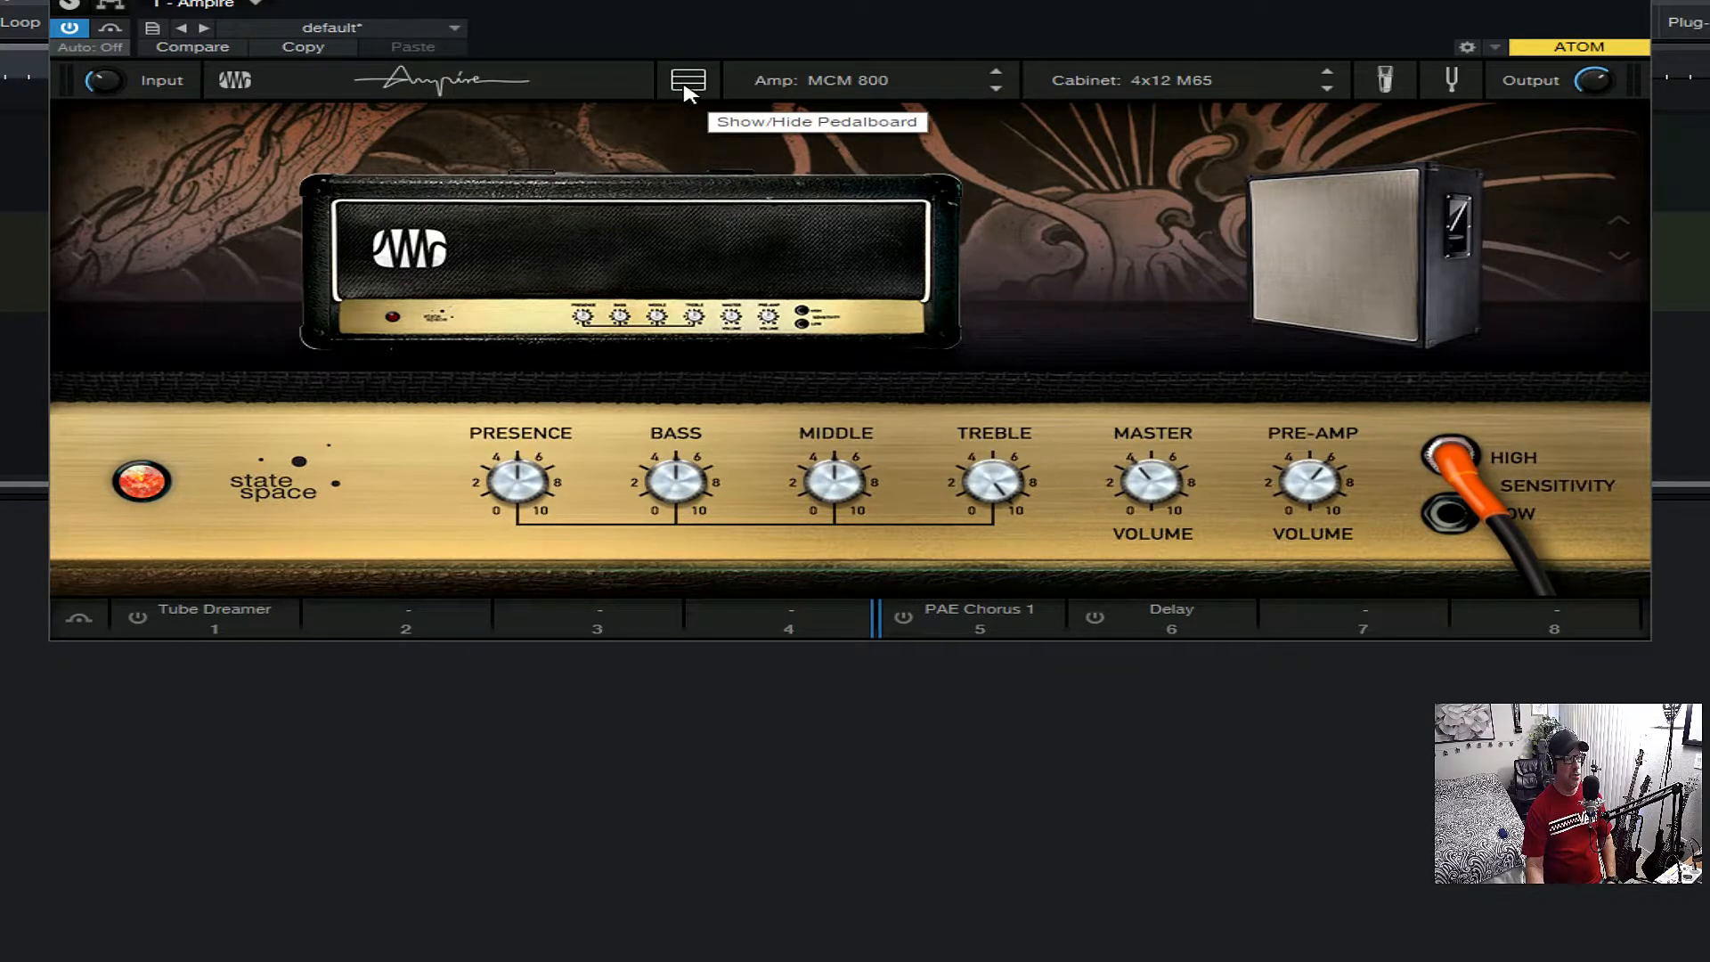
pyautogui.click(687, 84)
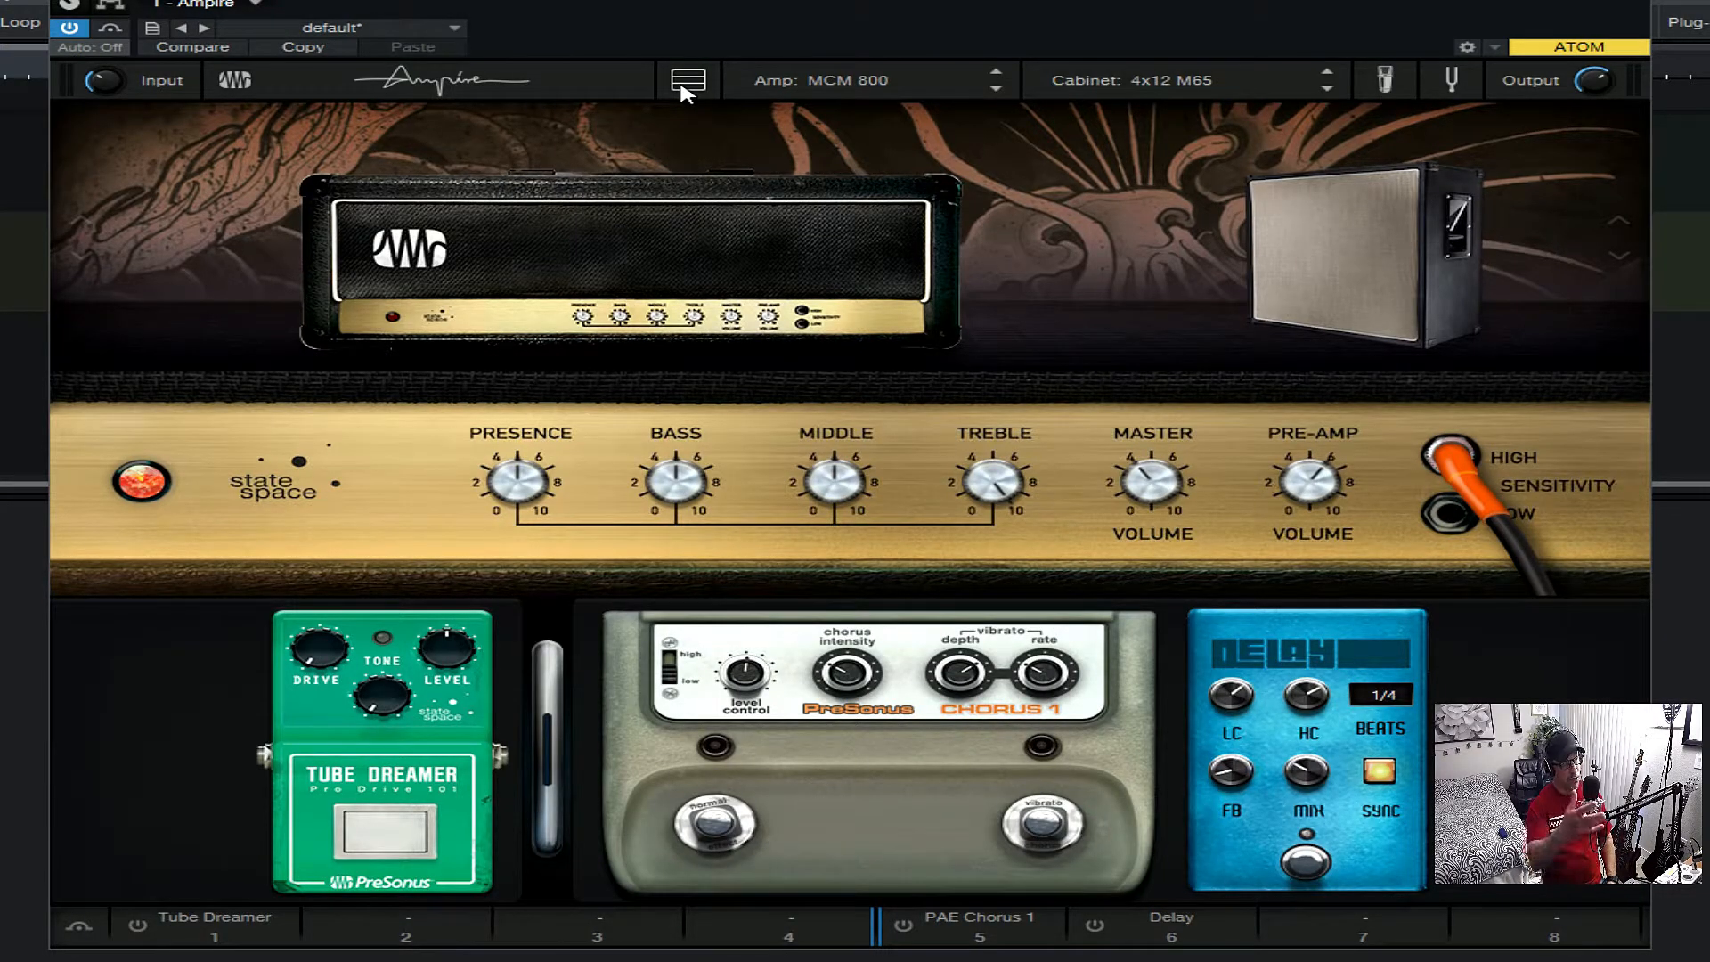
pyautogui.click(685, 85)
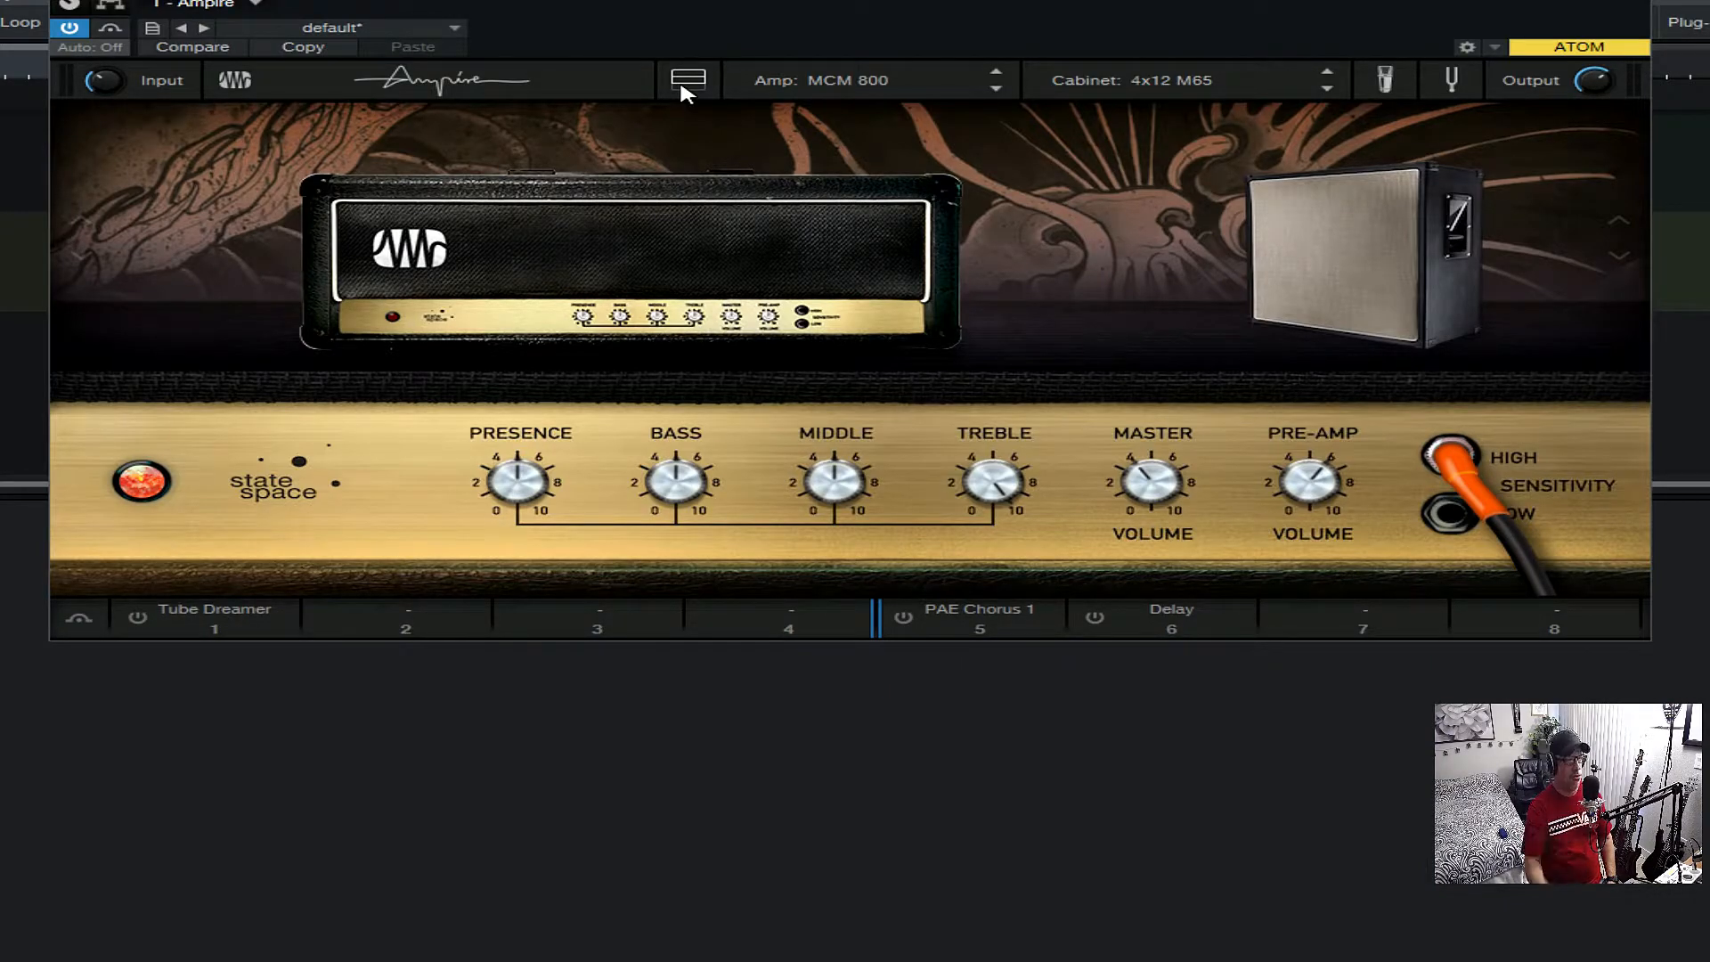
pyautogui.click(686, 84)
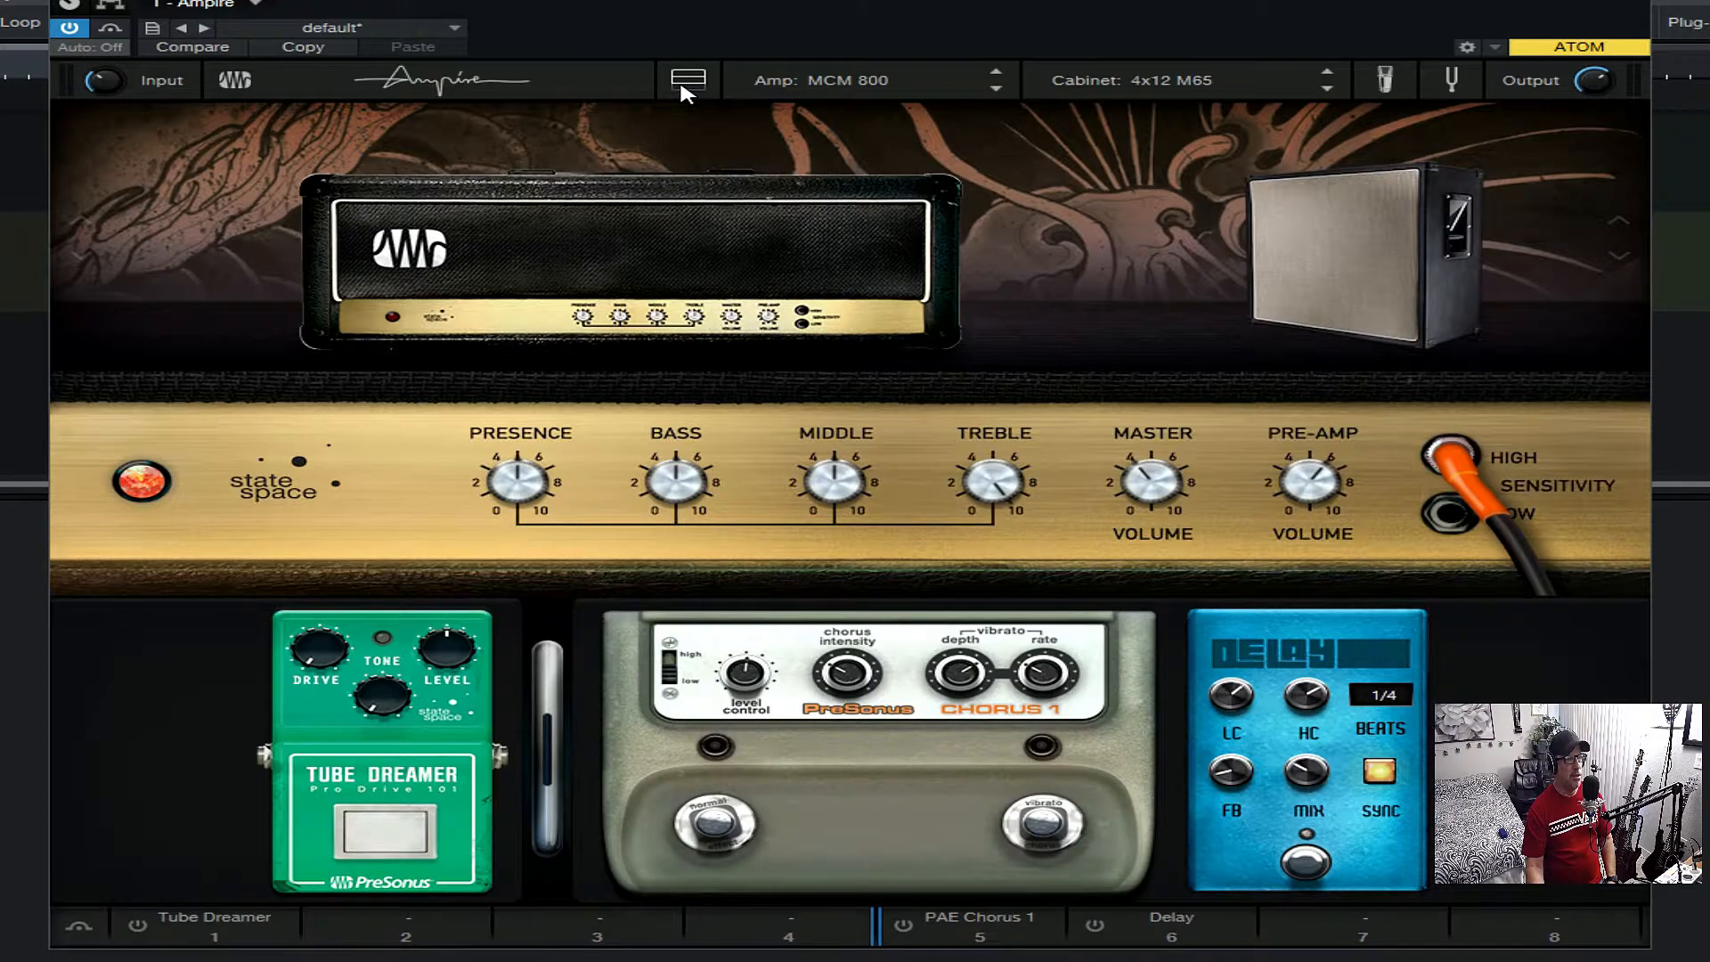
pyautogui.click(686, 85)
pyautogui.click(686, 85)
pyautogui.click(686, 84)
pyautogui.click(686, 85)
pyautogui.click(685, 85)
pyautogui.click(685, 84)
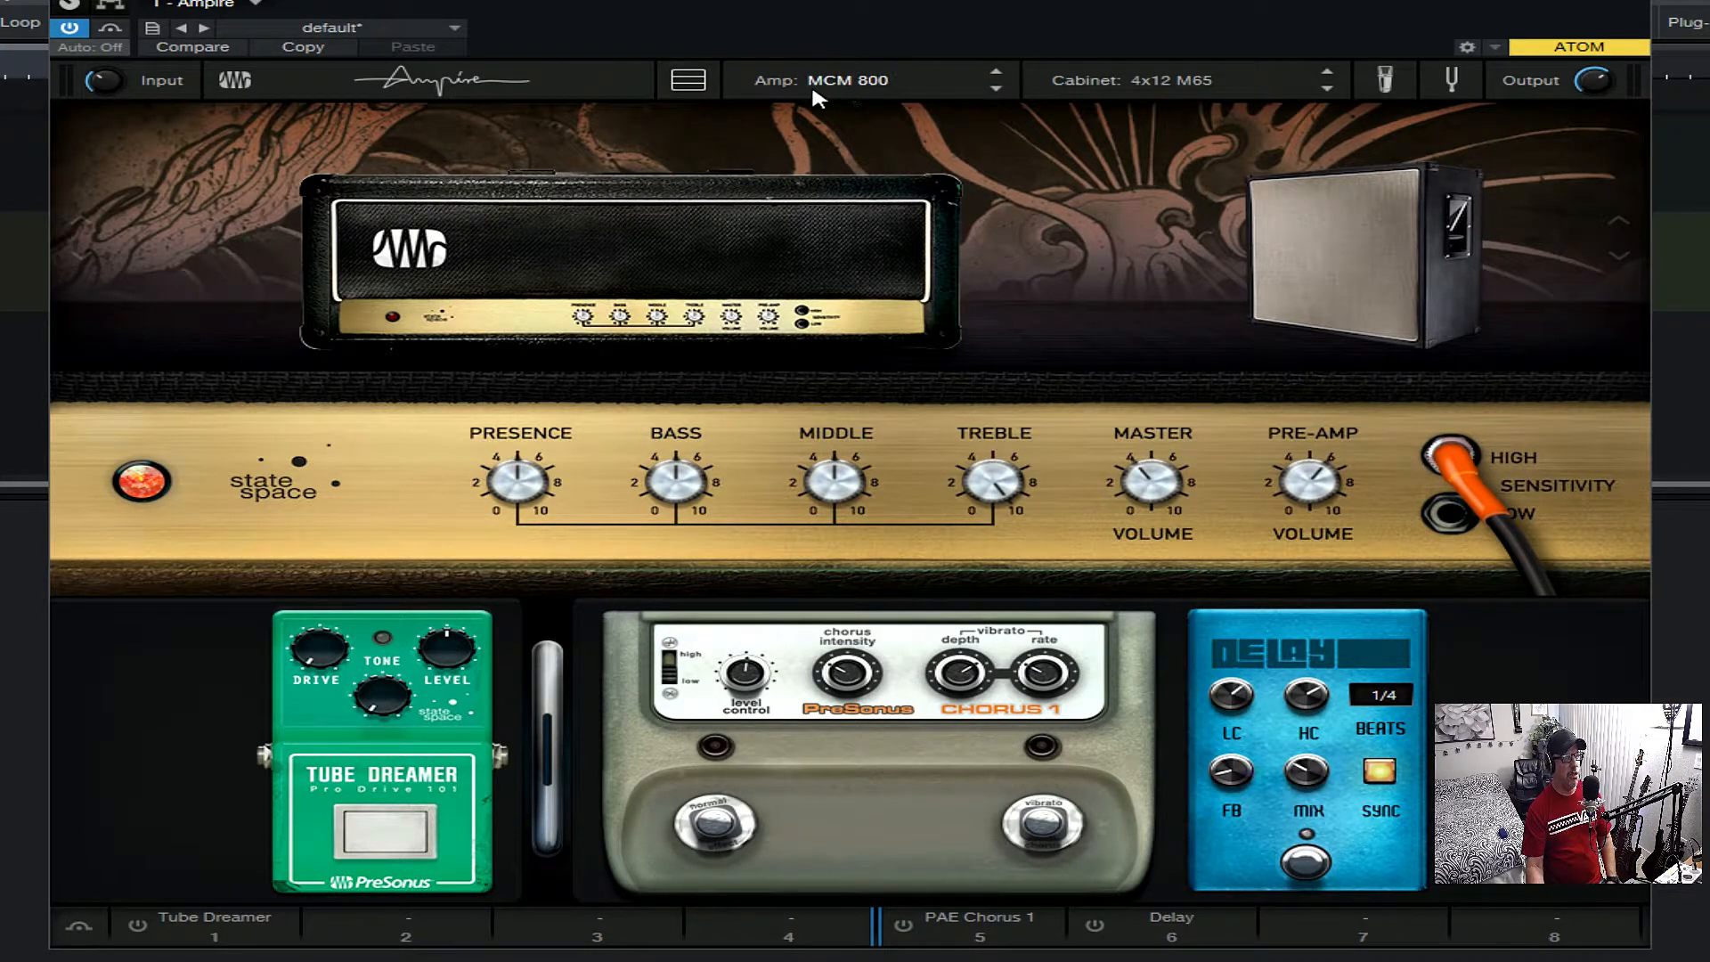
# - Browse the available amp models, including the Dual Amplifier, VC30, Metal Machine+ and Painapple #4
pyautogui.click(903, 78)
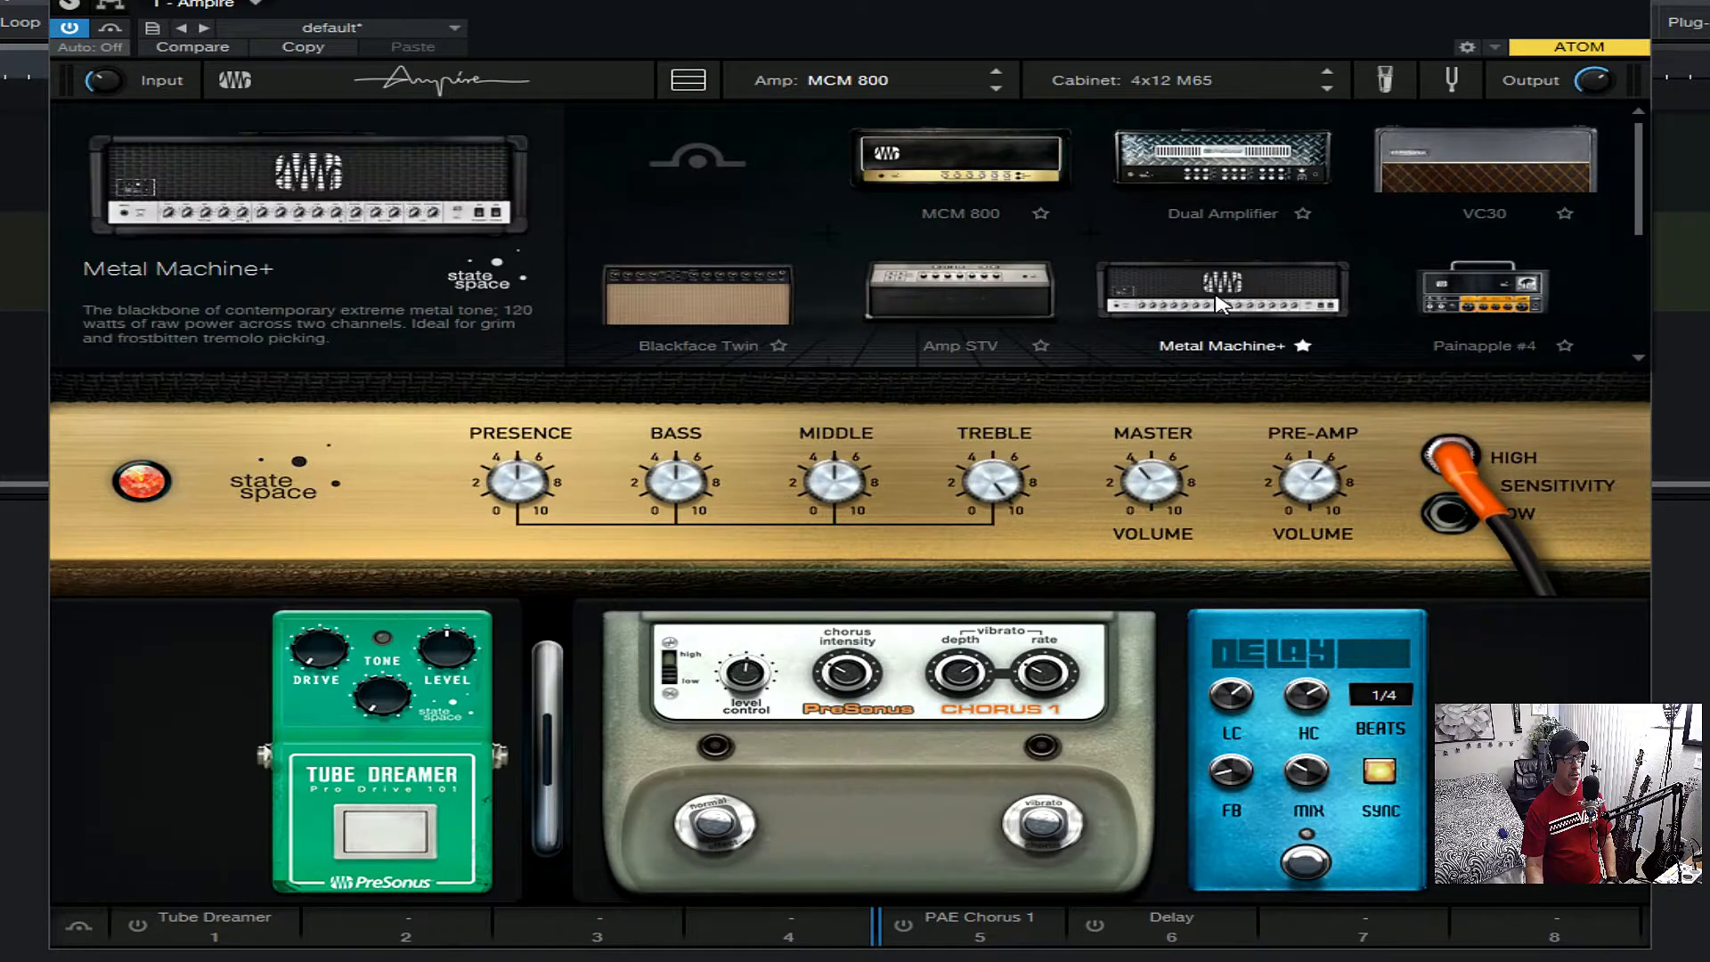
pyautogui.scroll(-3, 1632, 337)
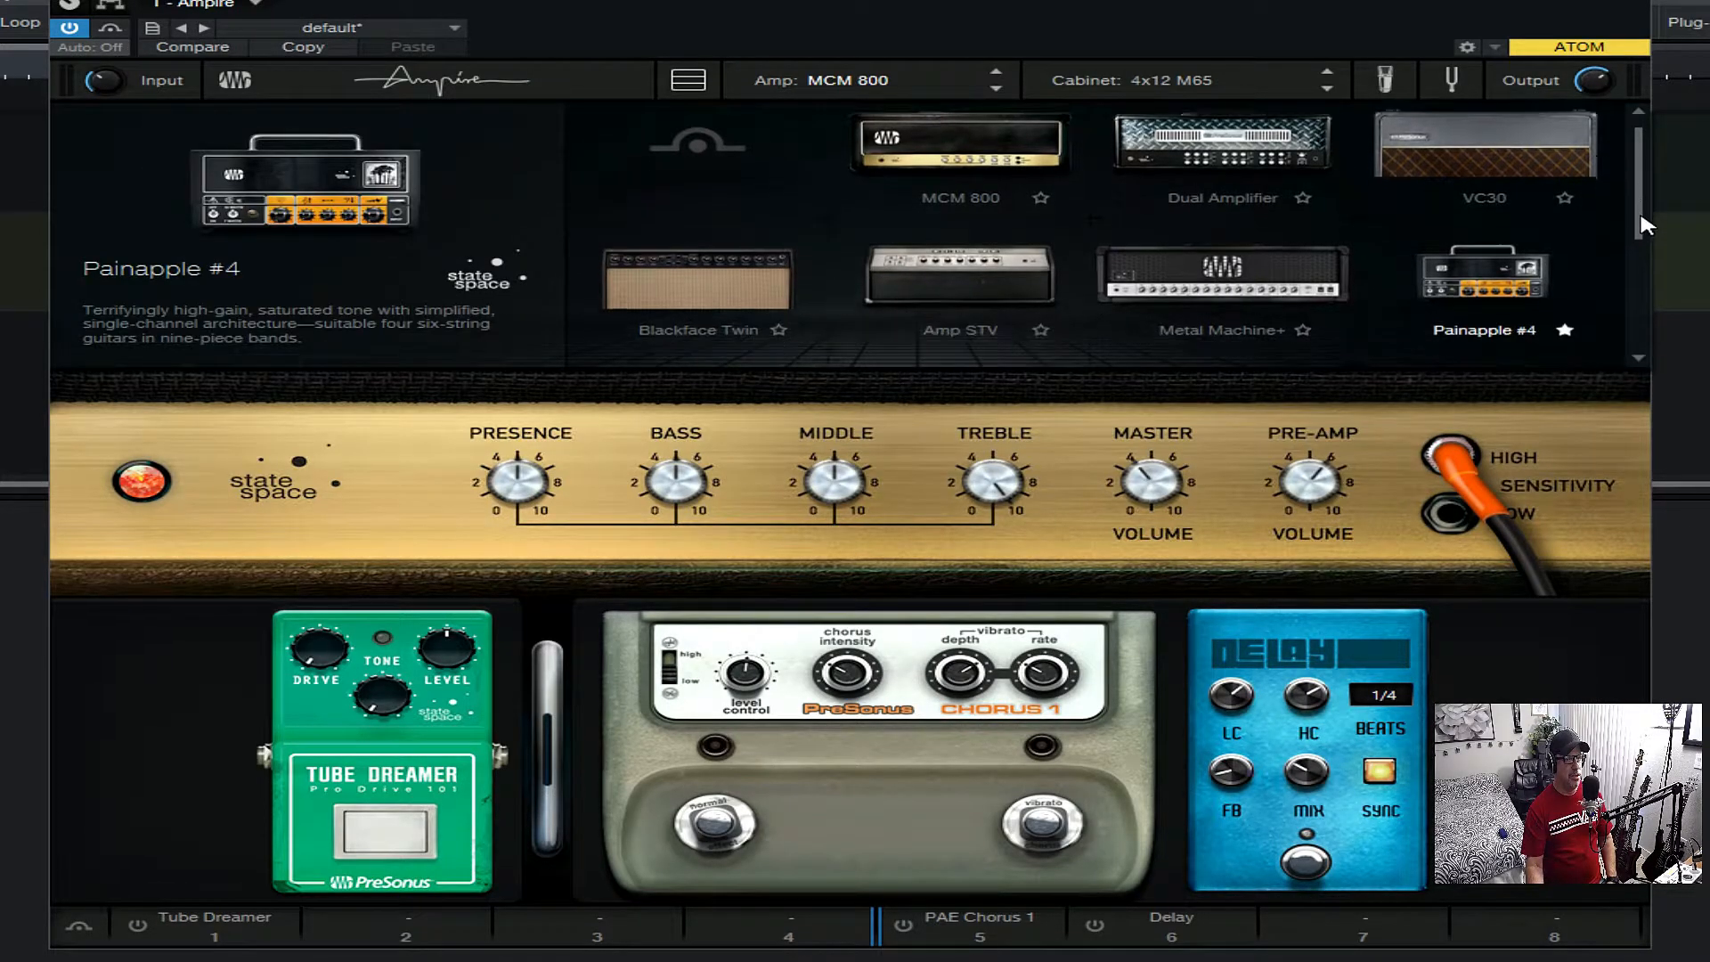
pyautogui.scroll(3, 1634, 303)
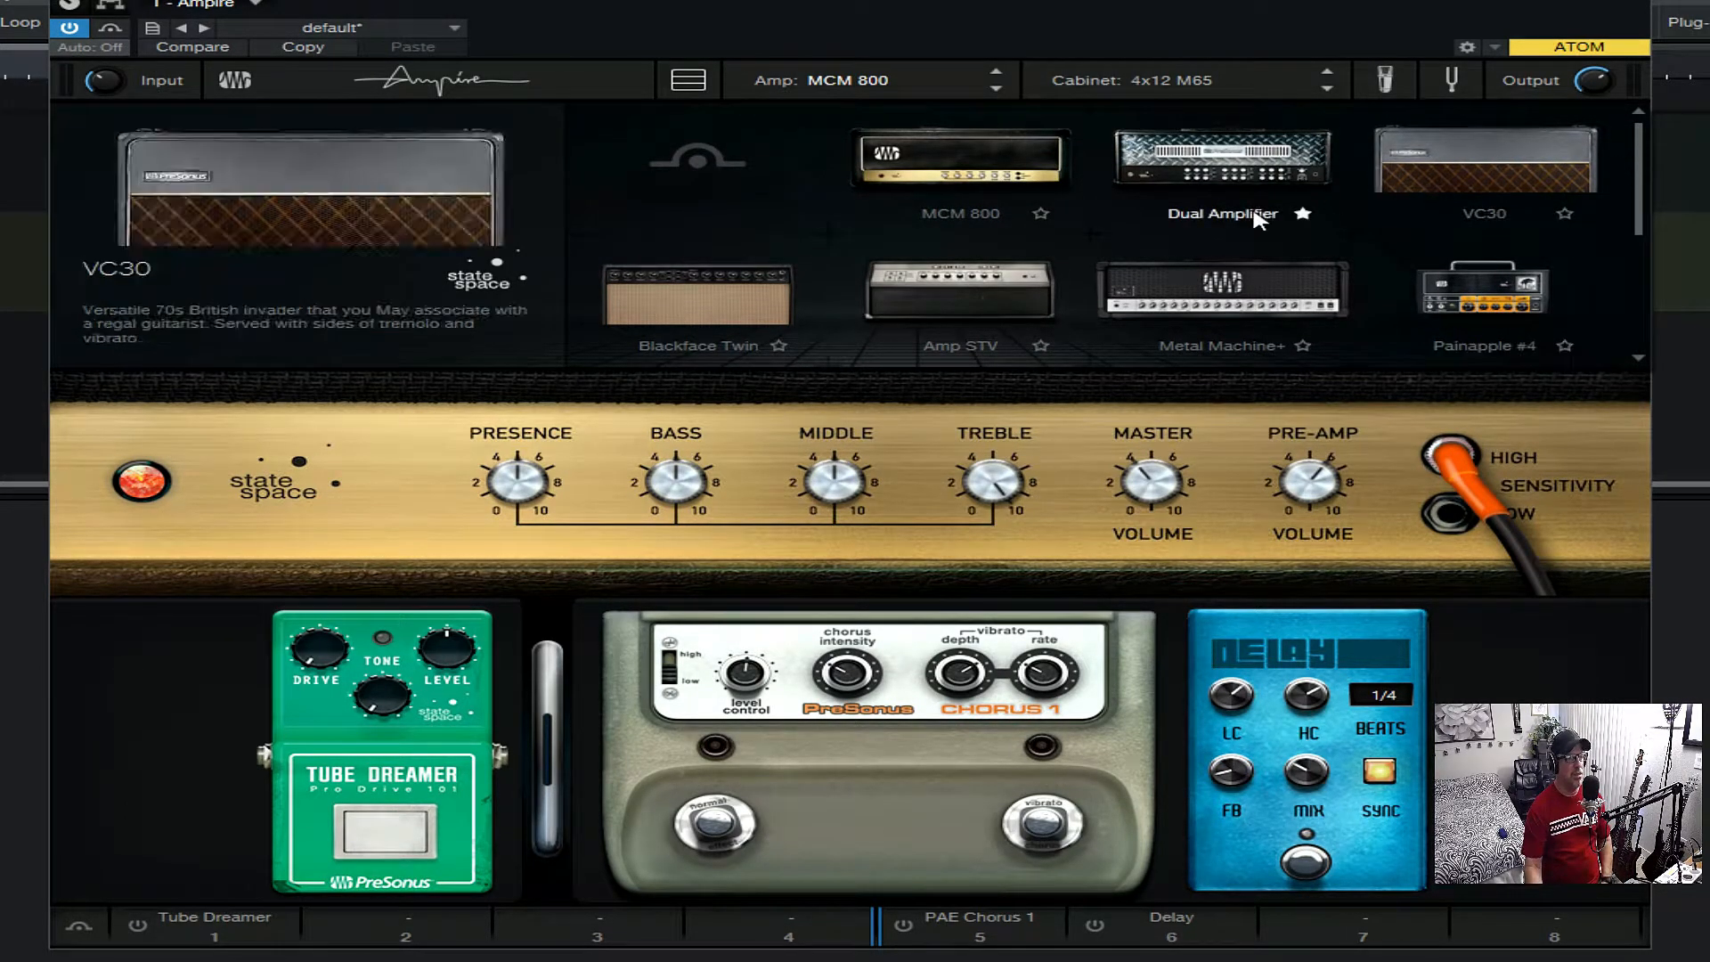
pyautogui.click(1041, 213)
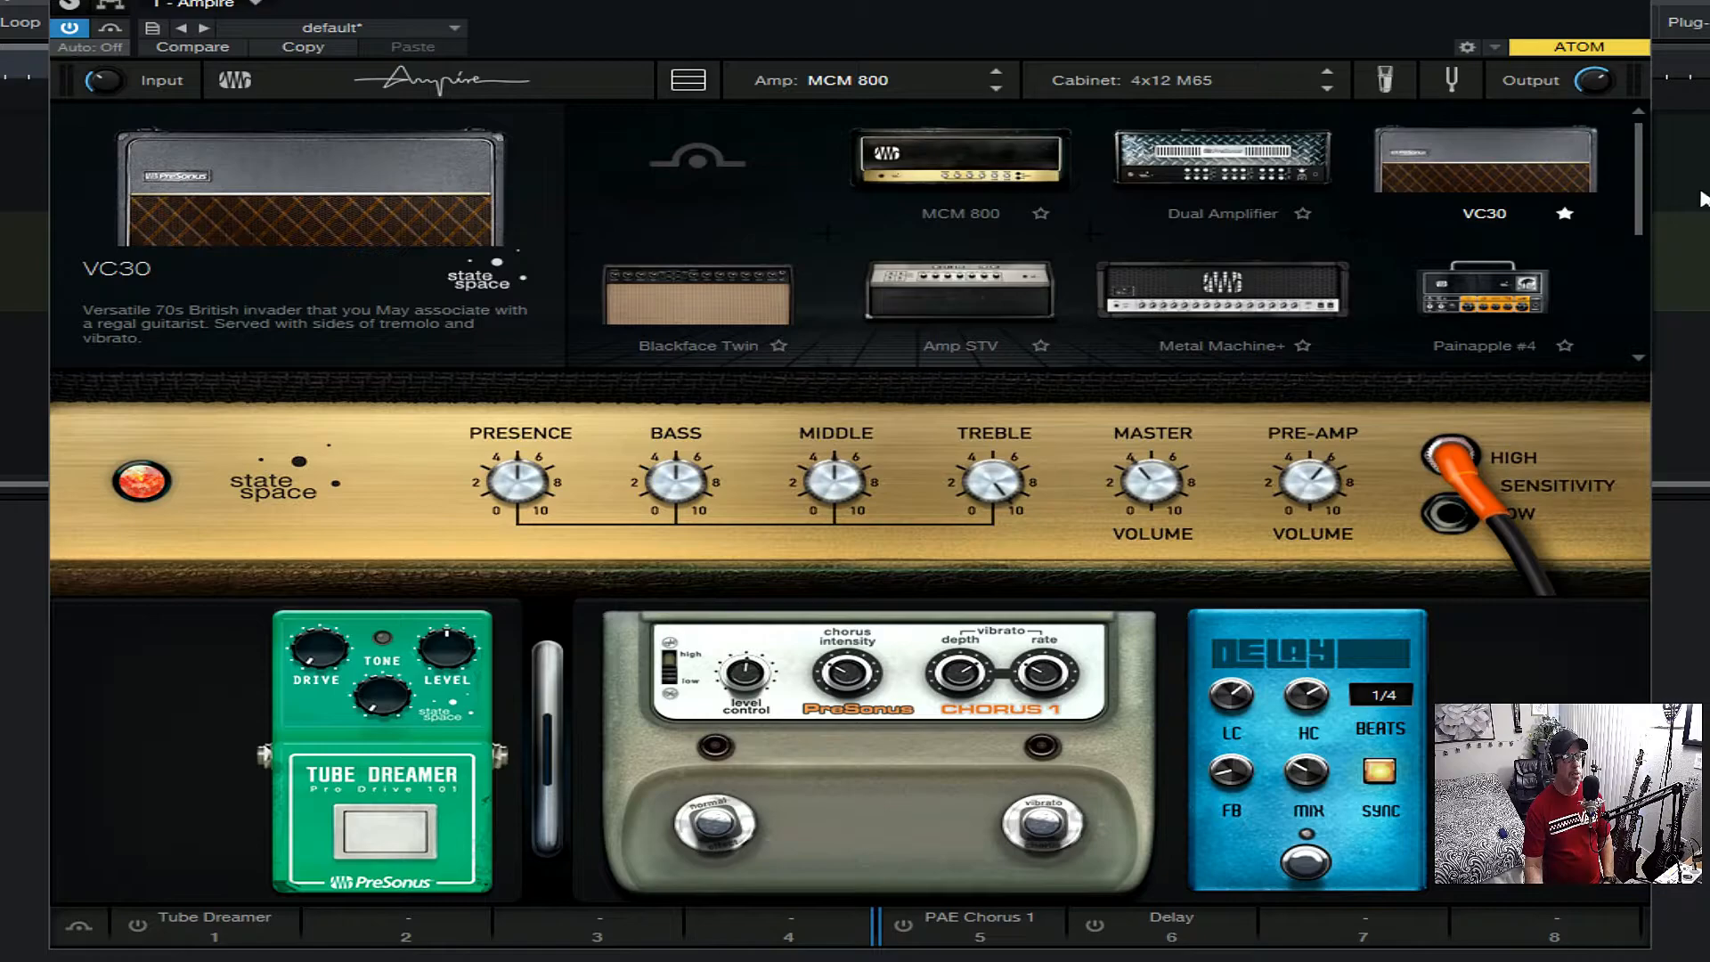
pyautogui.moveTo(1645, 198)
pyautogui.mouseDown()
pyautogui.moveTo(1632, 312)
pyautogui.moveTo(1629, 218)
pyautogui.mouseUp()
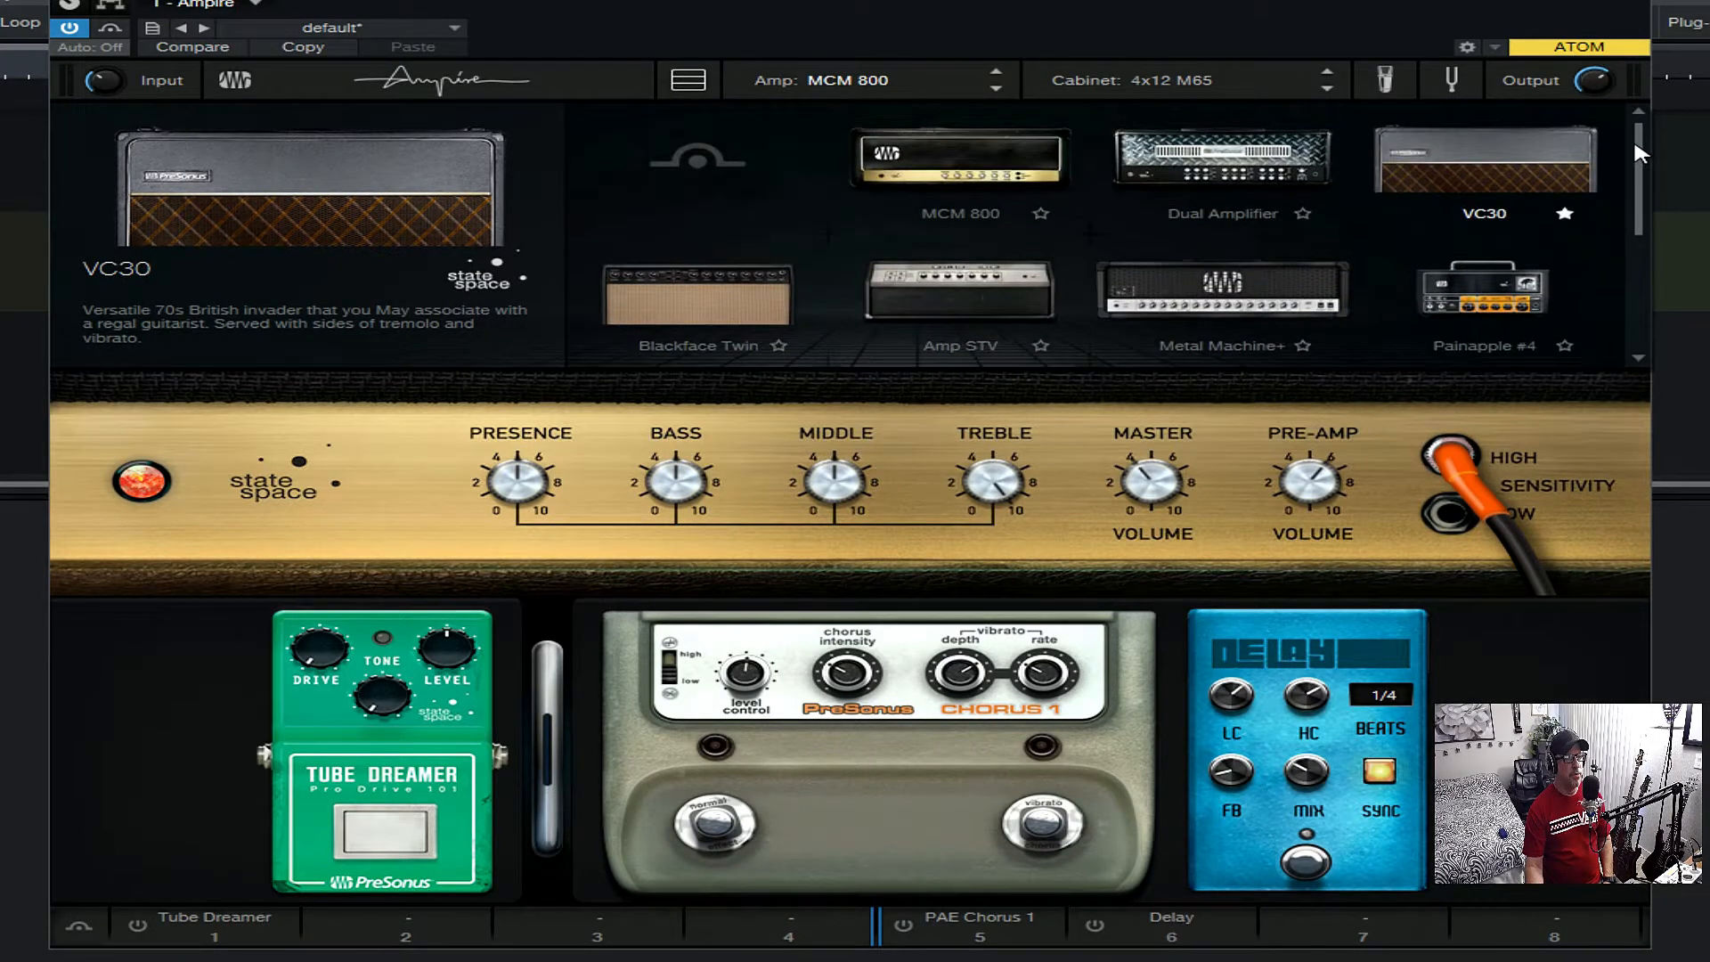
pyautogui.click(1120, 75)
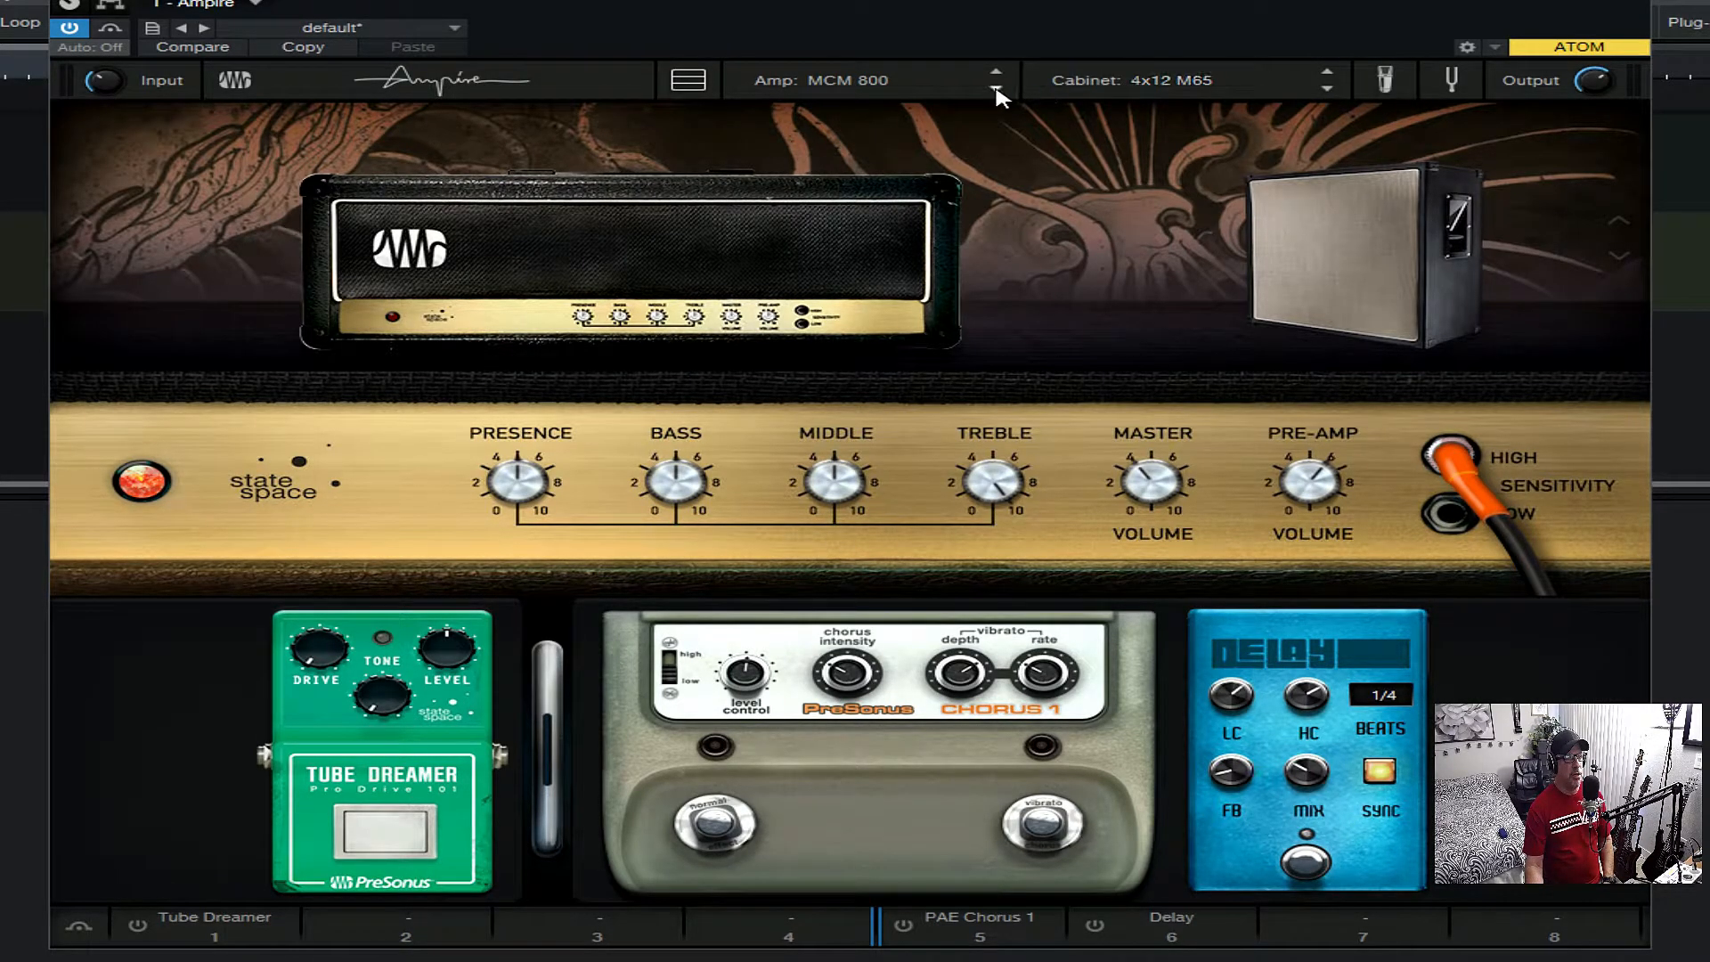
# - Change the speaker cabinet to 1x12 British by stepping through the cabinet models
pyautogui.click(1327, 87)
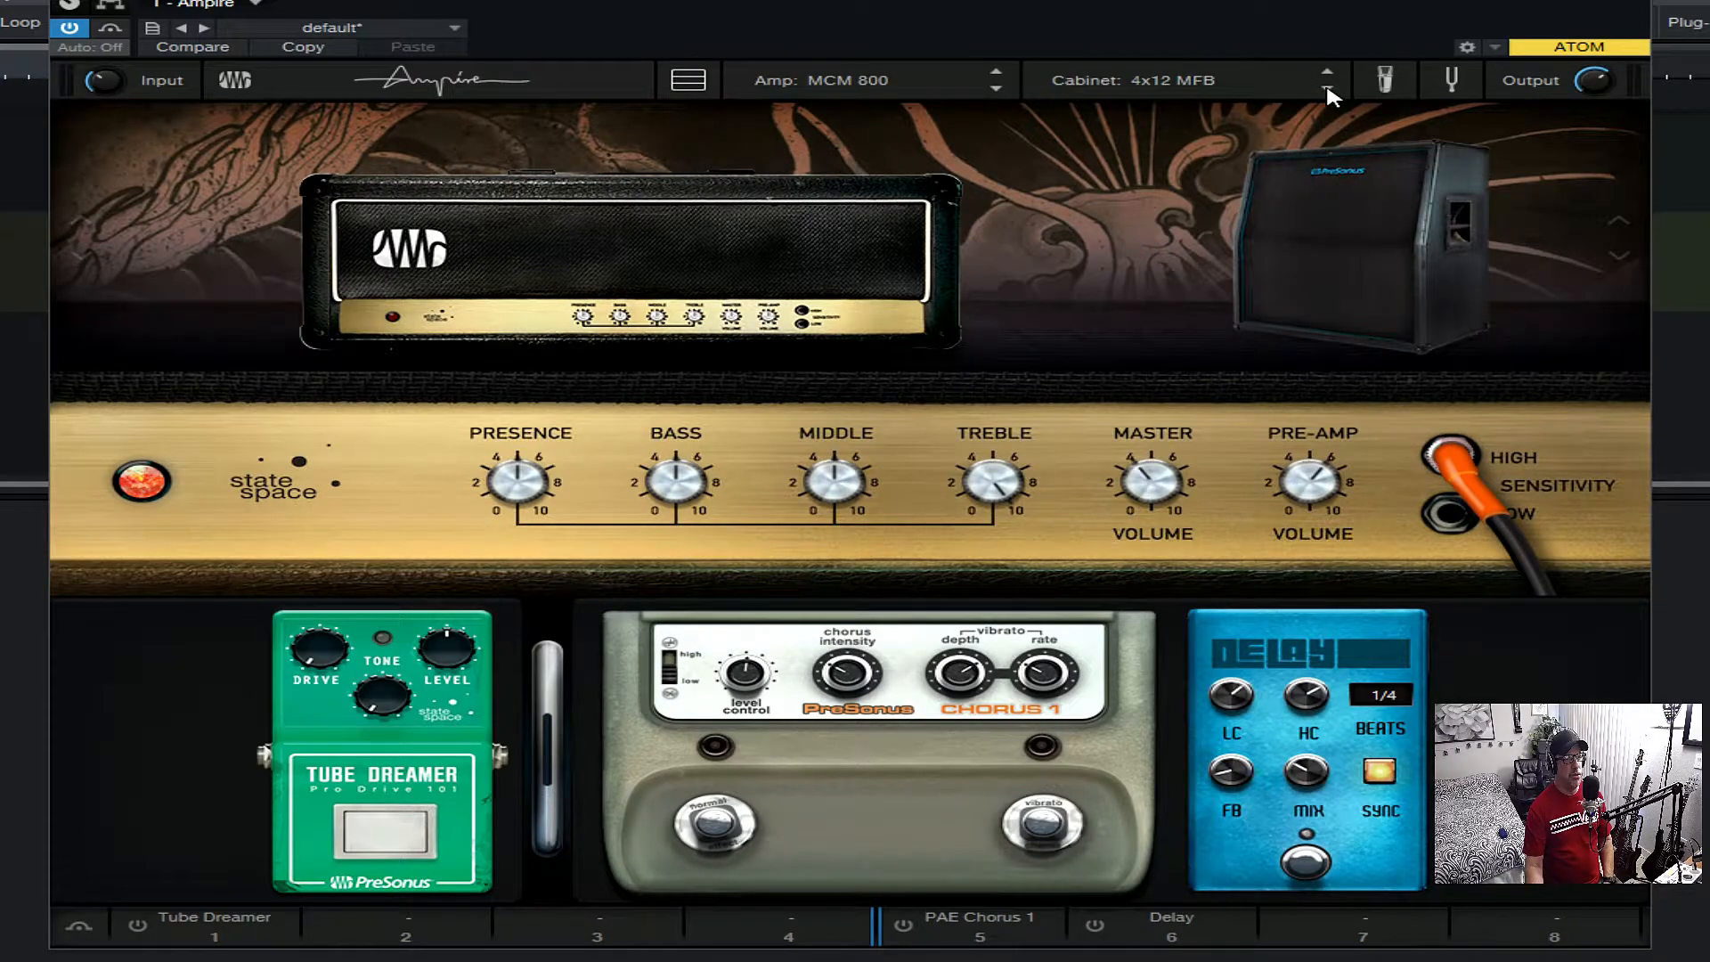
pyautogui.click(1327, 87)
pyautogui.click(1327, 87)
pyautogui.click(1326, 88)
pyautogui.click(1327, 87)
pyautogui.click(1327, 87)
# - Examine the full range of cabinet models and their descriptions, from the 4x12 M65 down to the User Cabinet
pyautogui.click(1158, 82)
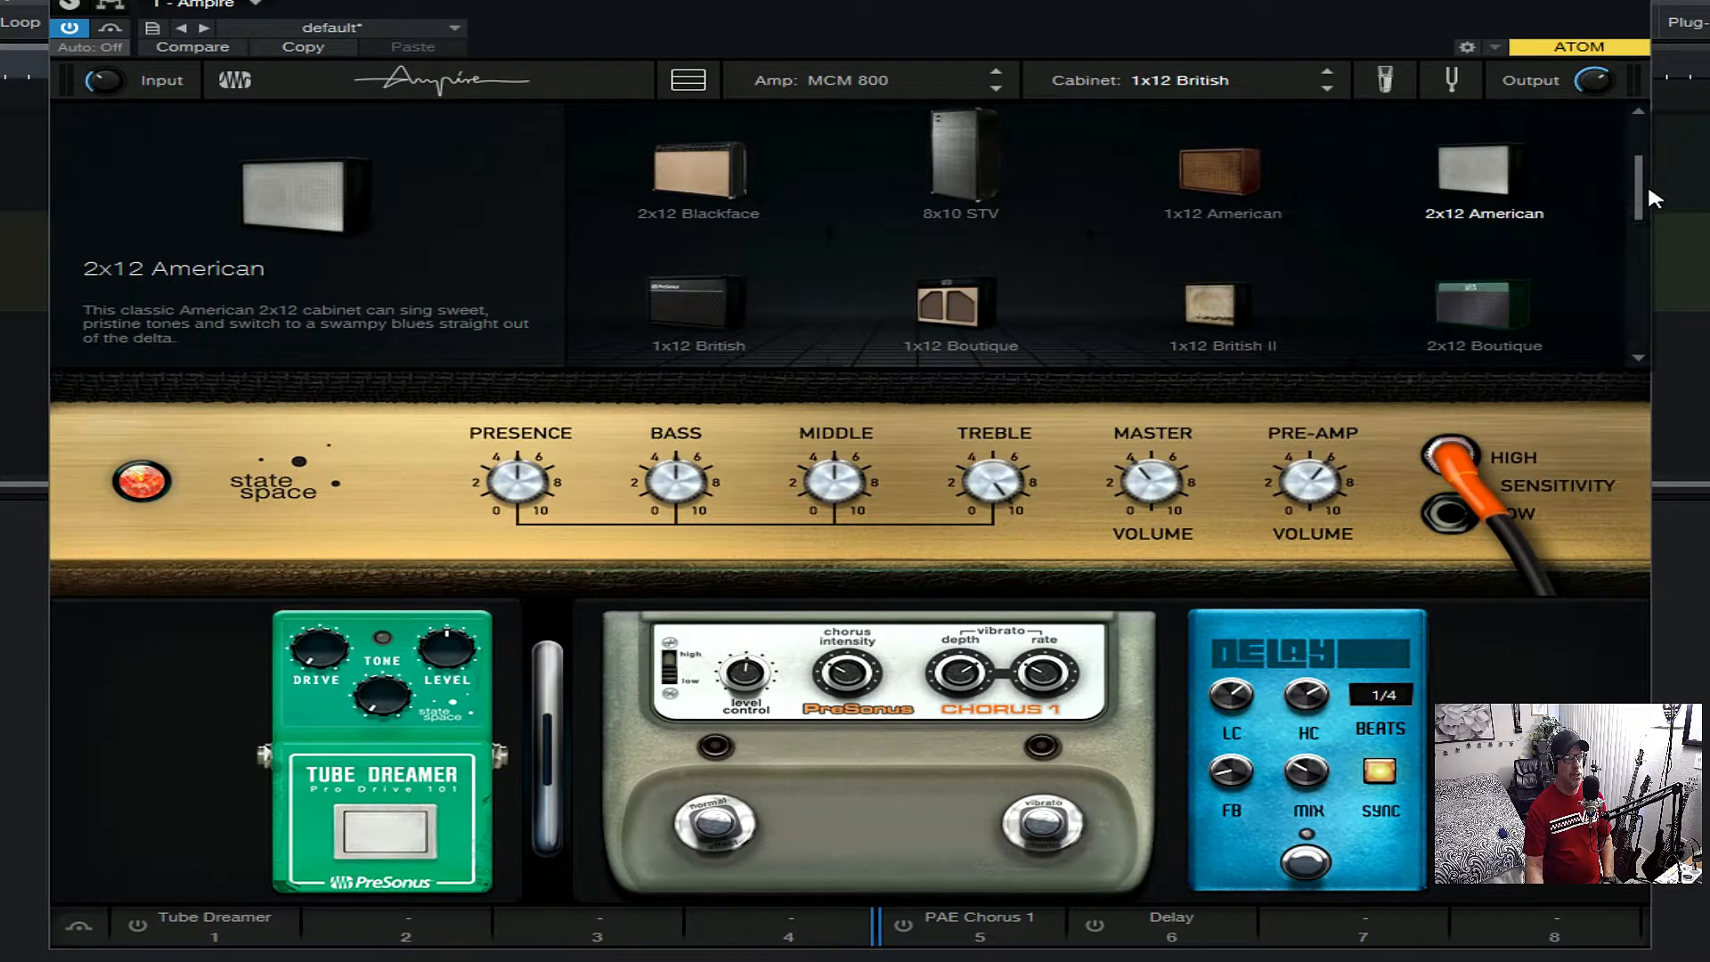
pyautogui.click(1638, 111)
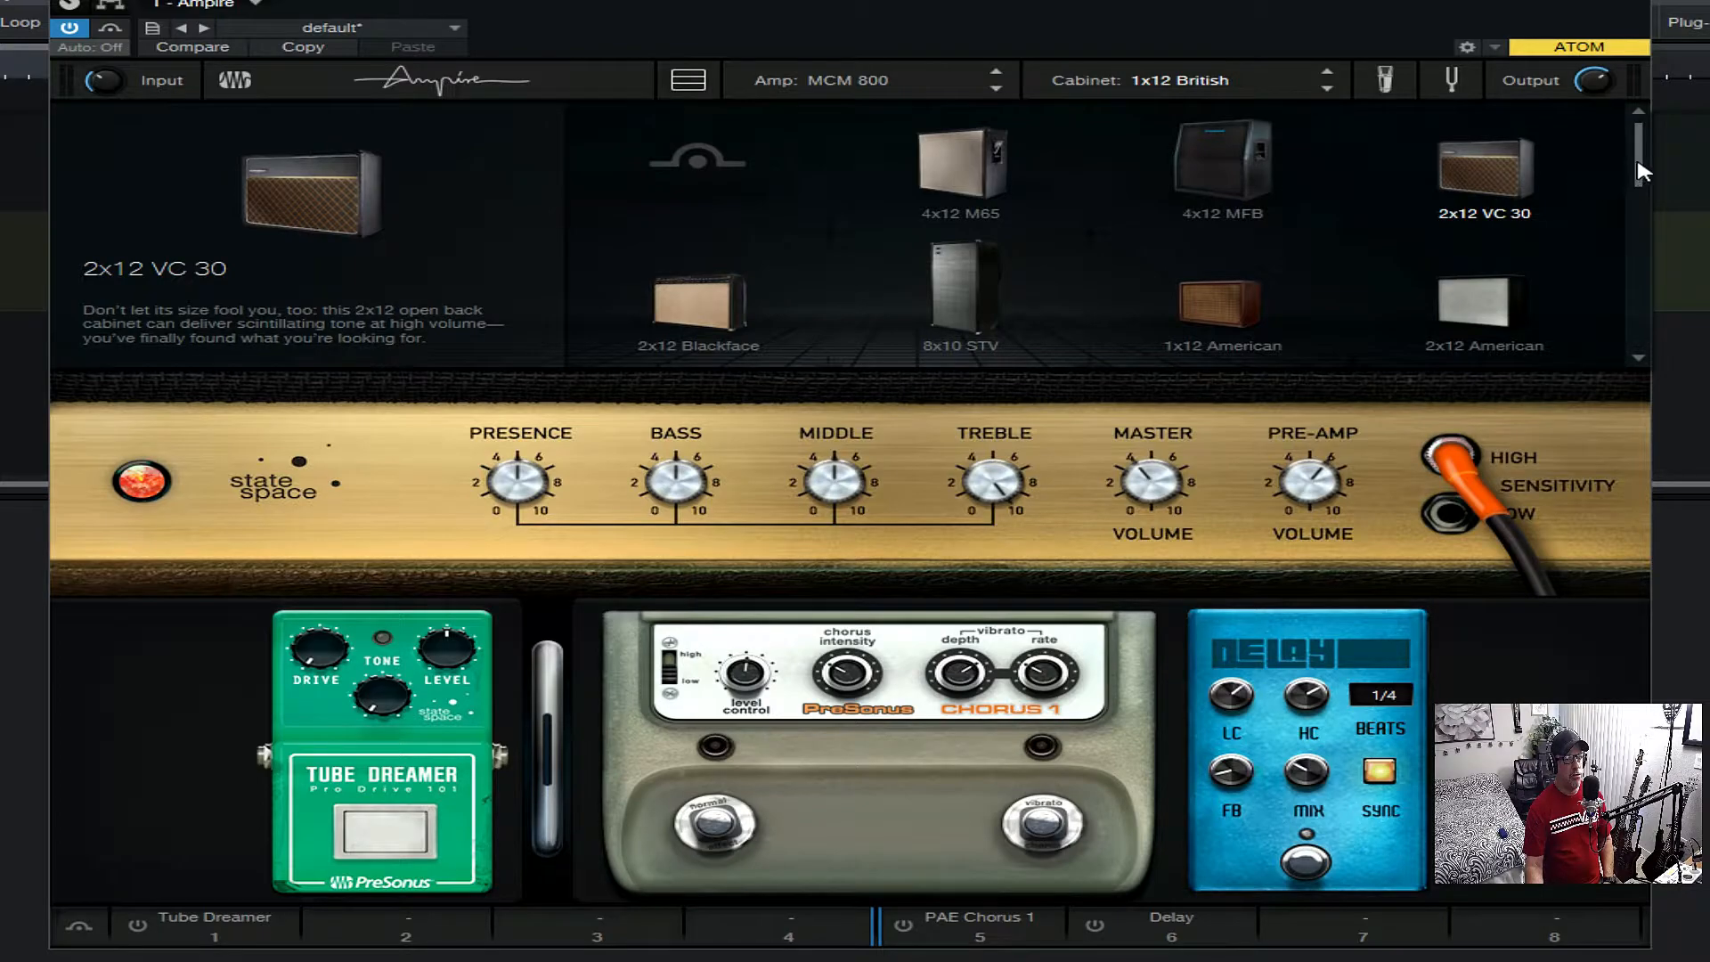
pyautogui.scroll(-2, 1643, 171)
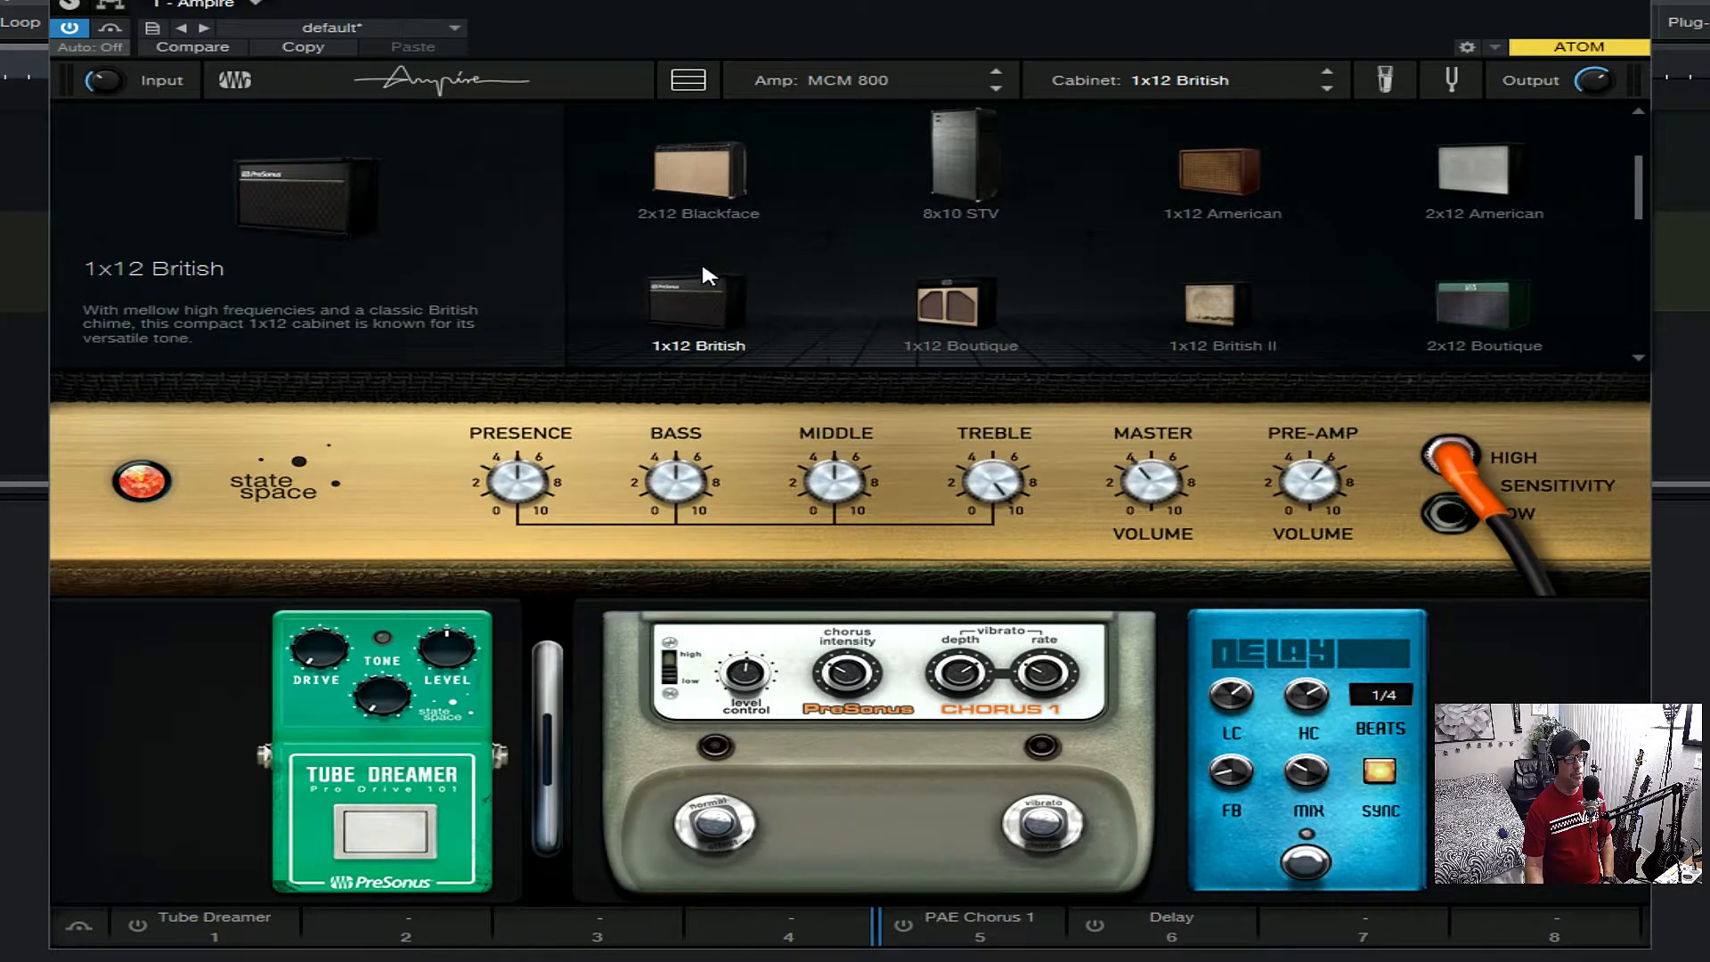
pyautogui.scroll(-1, 704, 263)
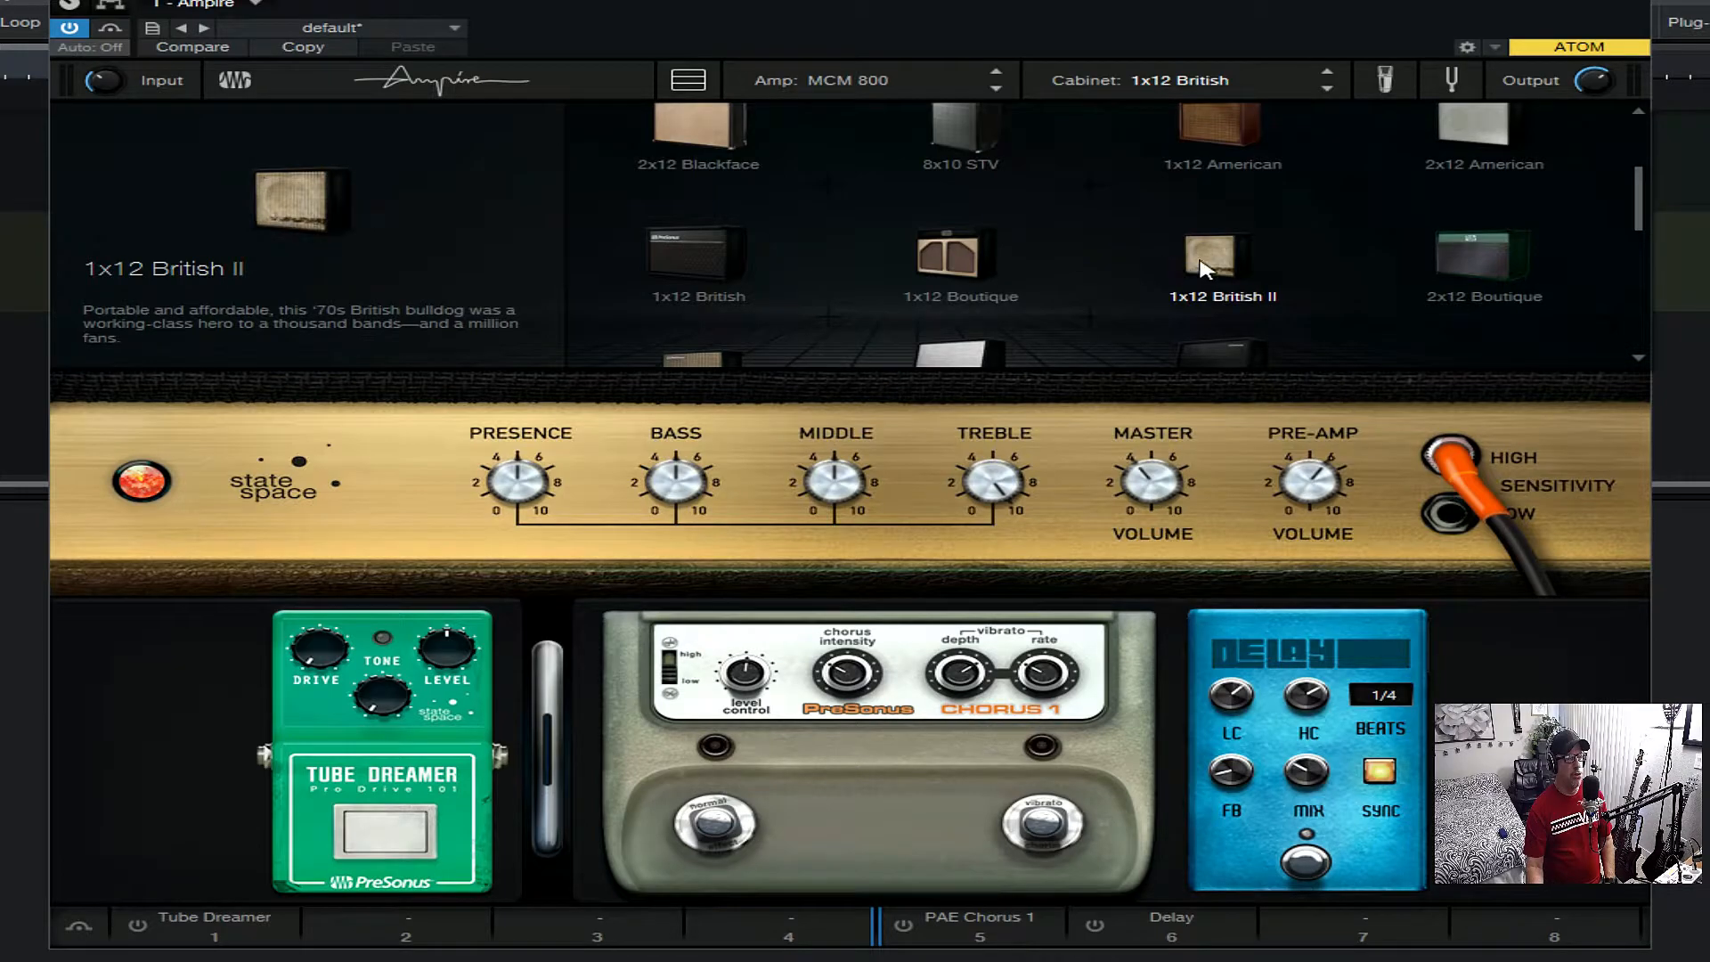
pyautogui.scroll(-1, 1430, 262)
pyautogui.scroll(-1, 1430, 260)
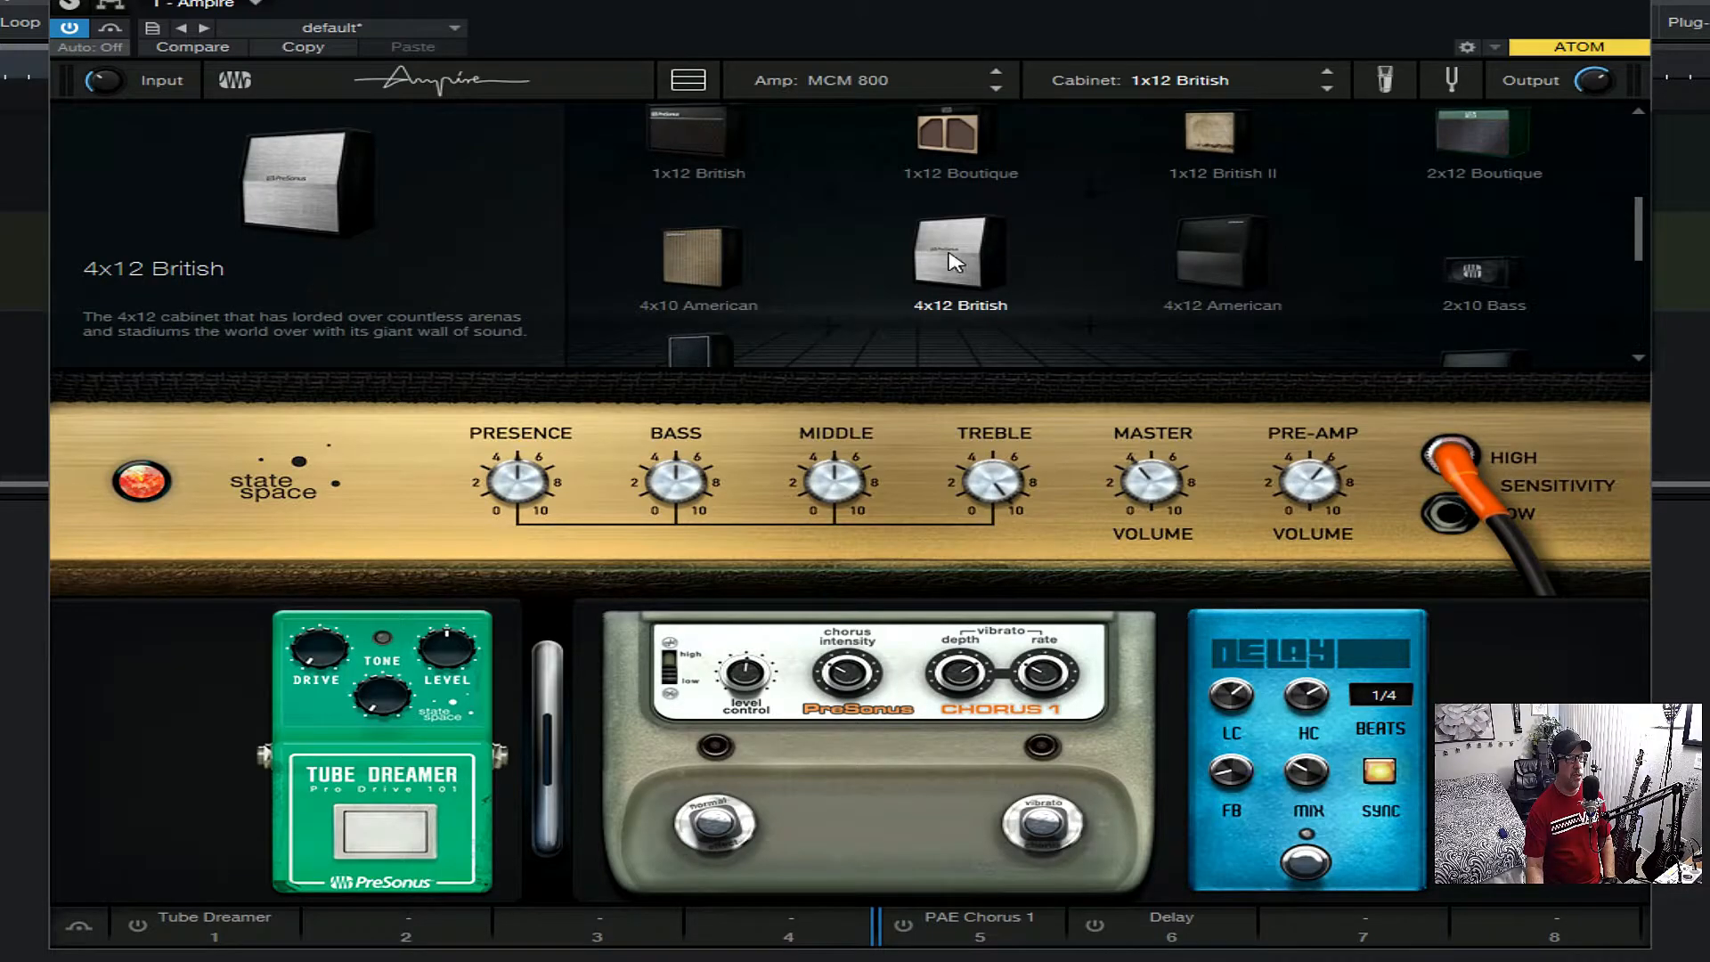
pyautogui.scroll(-1, 672, 250)
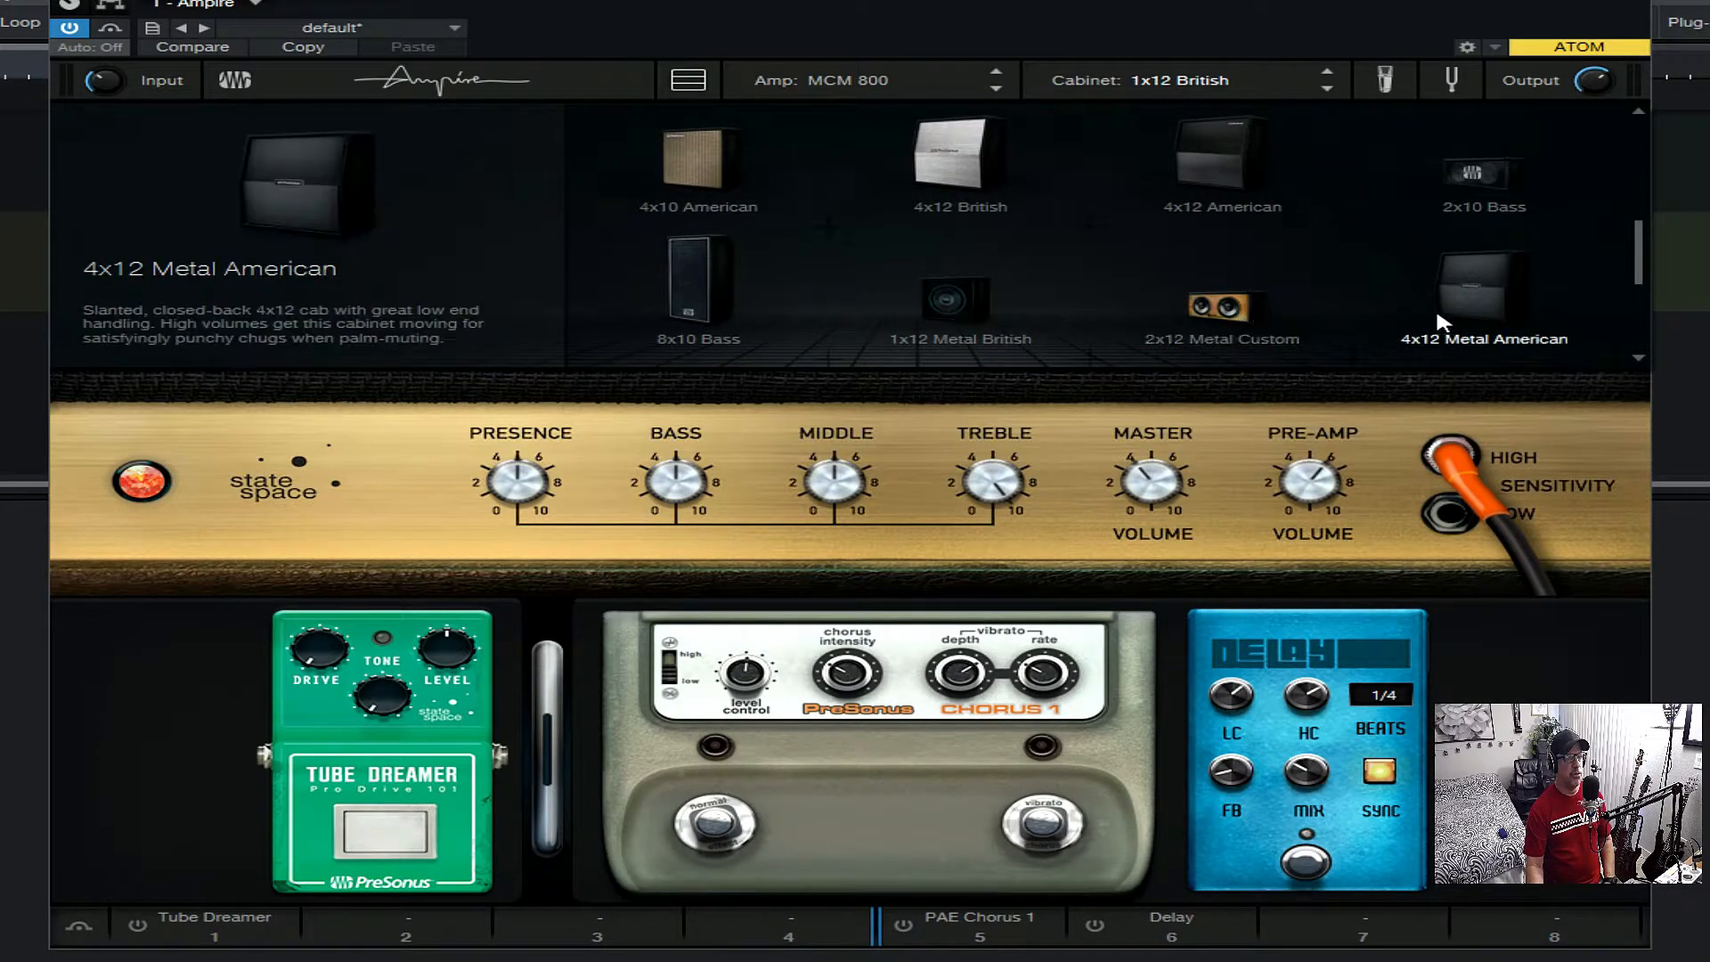
pyautogui.moveTo(1637, 256); pyautogui.dragTo(1640, 332)
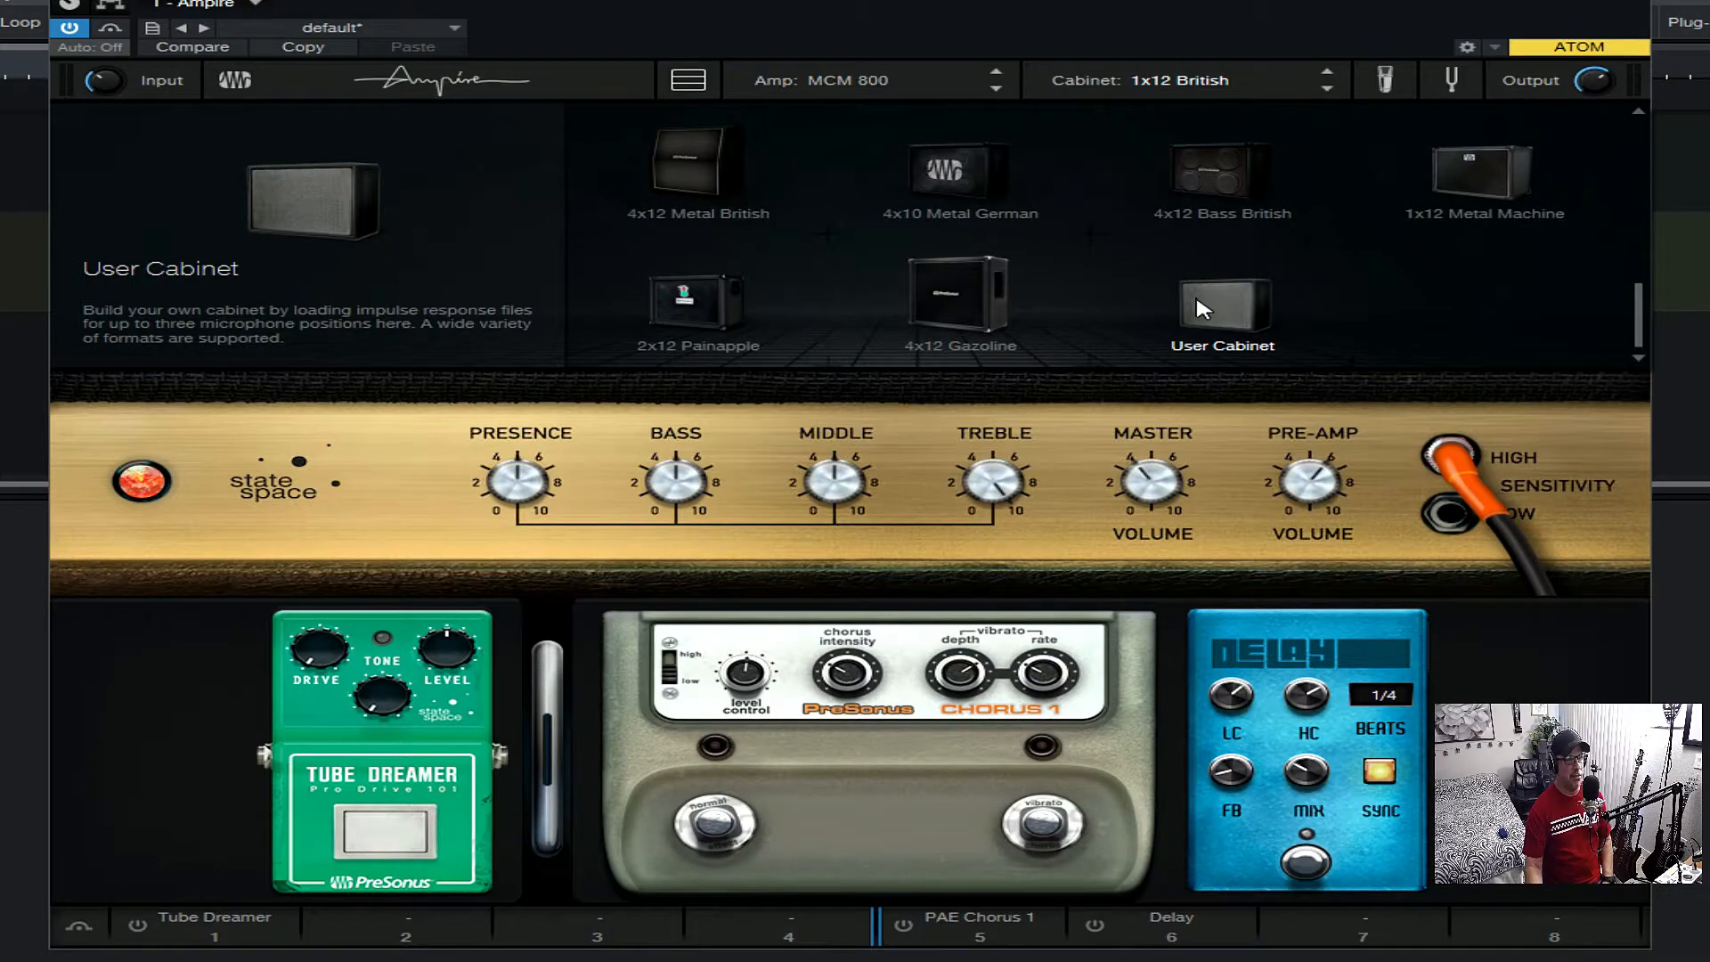
pyautogui.scroll(5, 1627, 329)
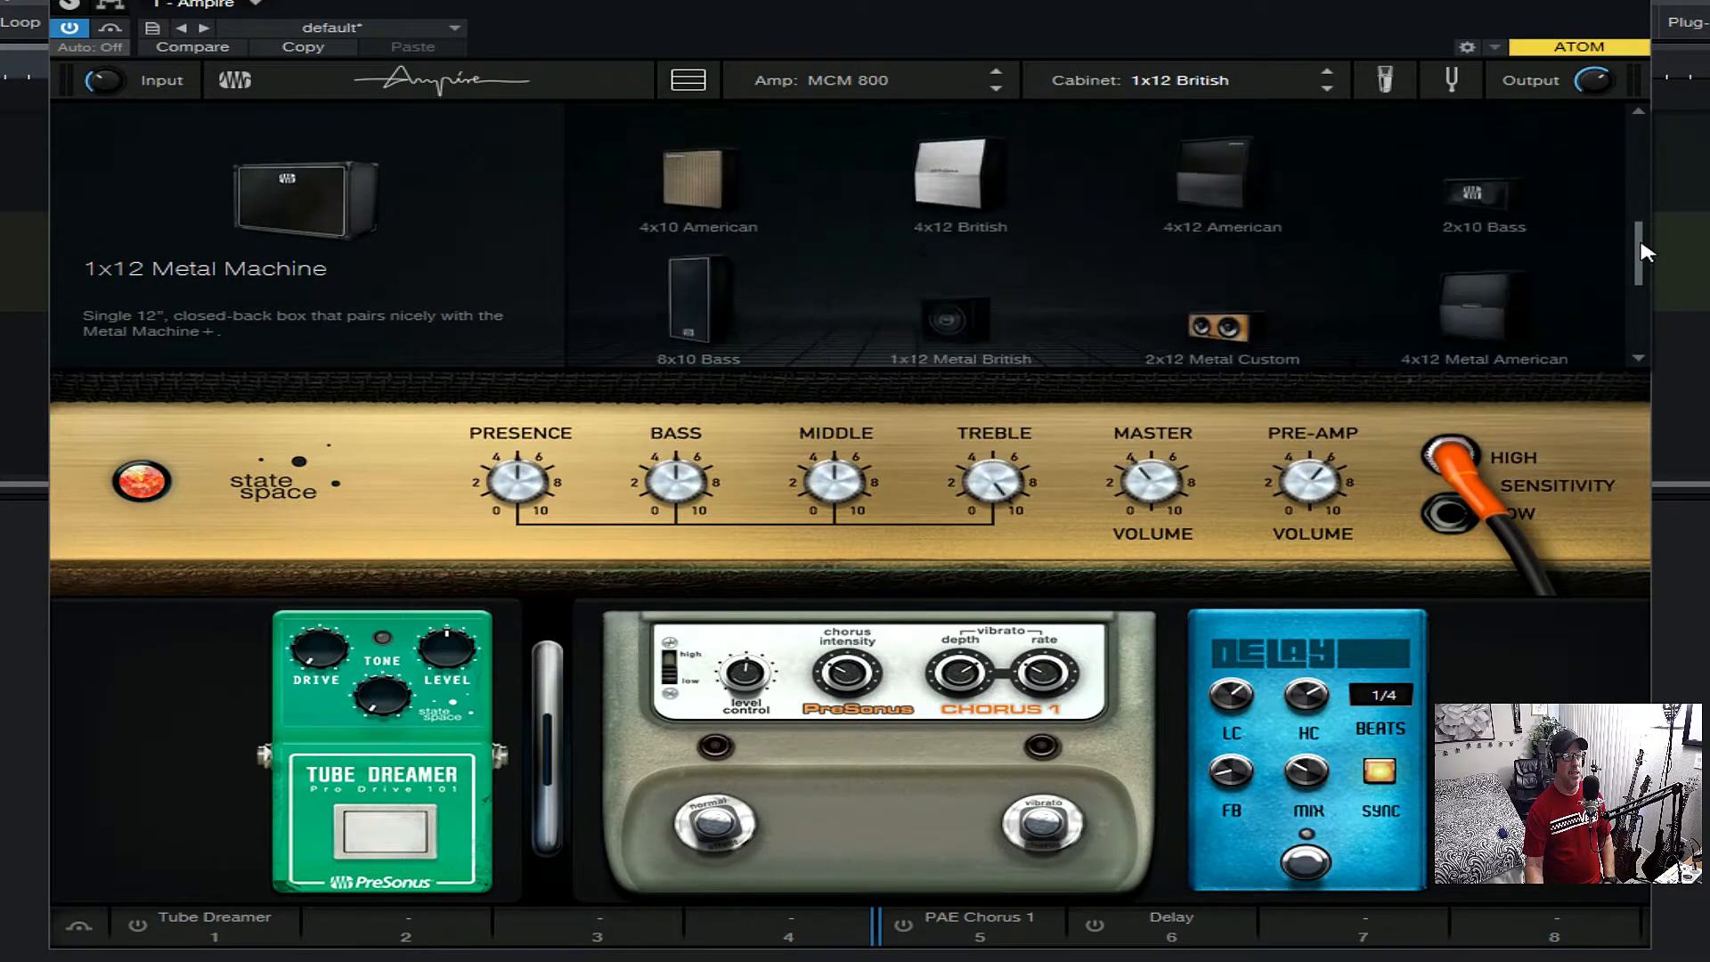
# - Raise Mic C's level to 49% in the cabinet's microphone mix, and show the tuner
pyautogui.click(1385, 82)
pyautogui.click(1385, 82)
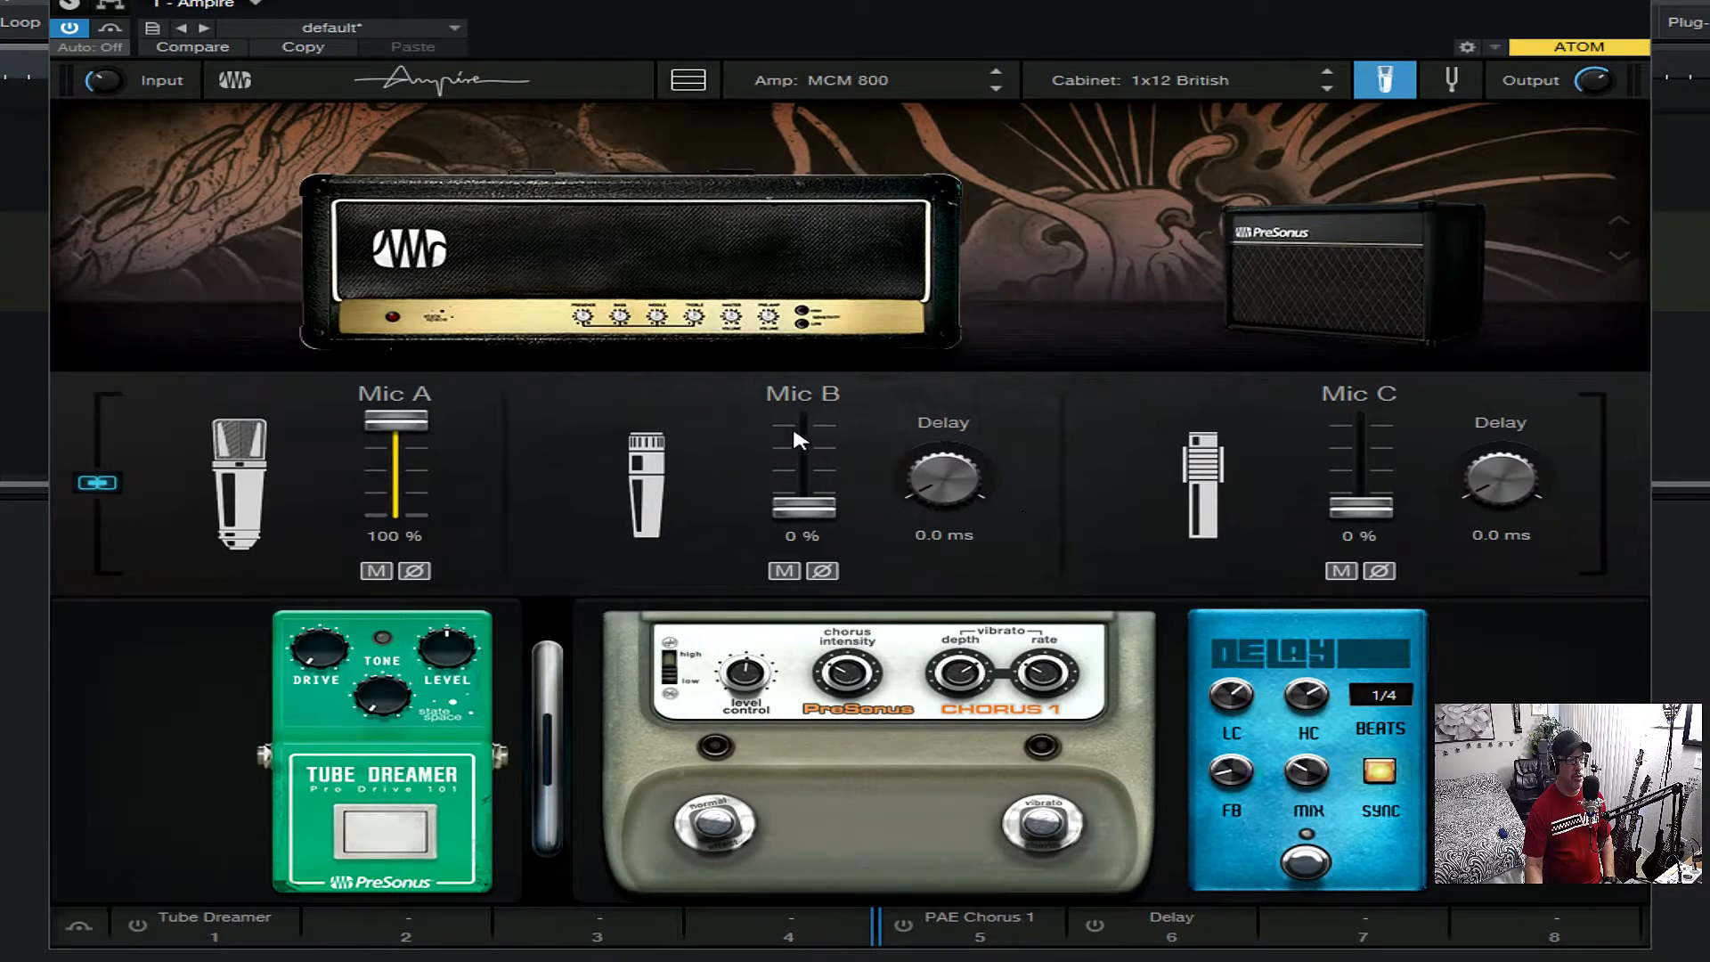
pyautogui.moveTo(1360, 508)
pyautogui.mouseDown()
pyautogui.moveTo(1361, 437)
pyautogui.moveTo(1350, 553)
pyautogui.moveTo(1356, 423)
pyautogui.moveTo(1354, 526)
pyautogui.moveTo(1349, 479)
pyautogui.mouseUp()
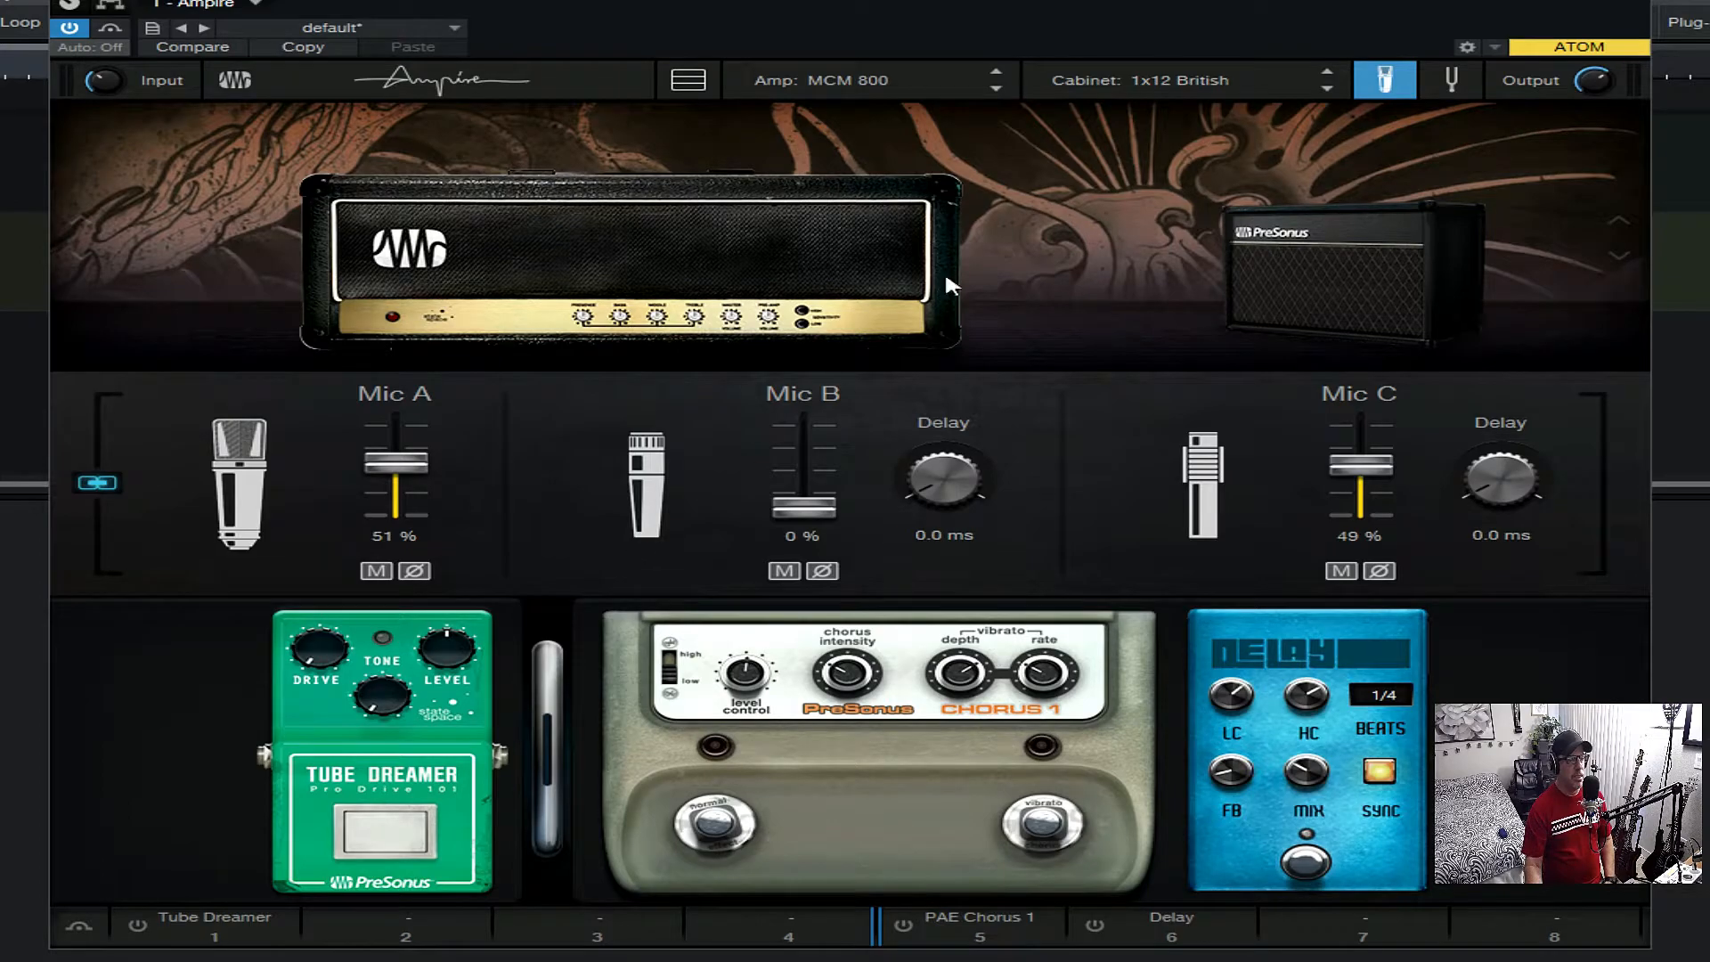
pyautogui.click(1451, 80)
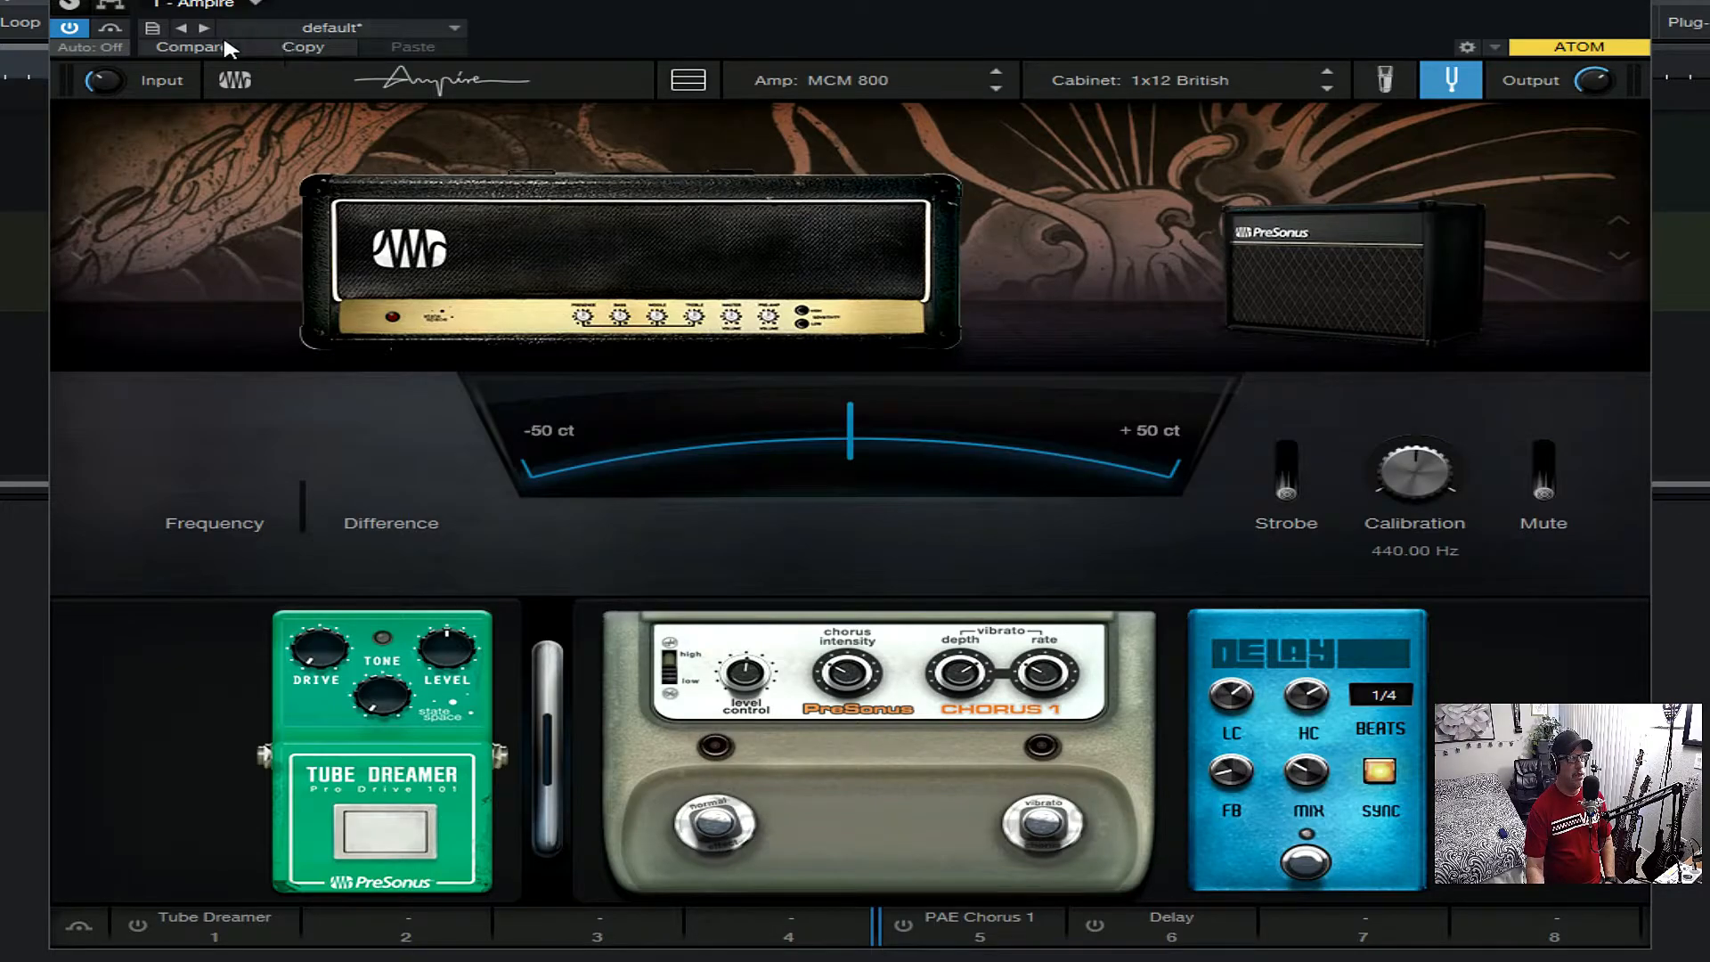
# - Look through the Metal Pack and Riff preset folders, and check the commands for storing, loading and exporting presets
pyautogui.click(456, 29)
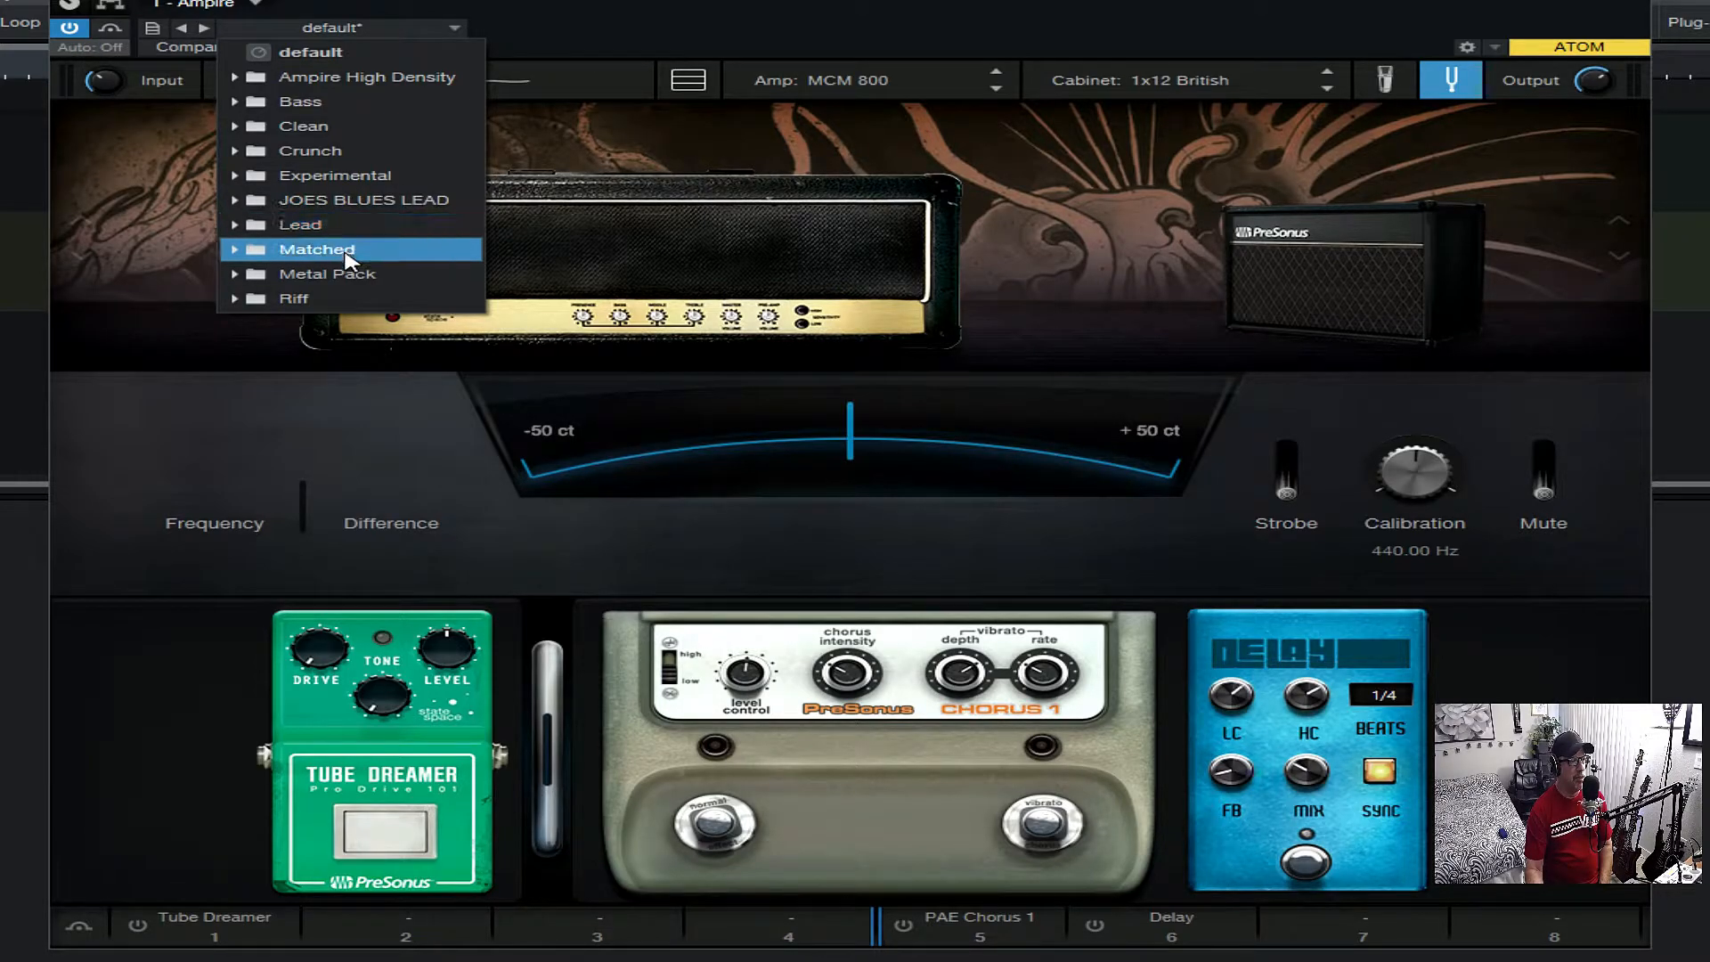
pyautogui.click(251, 276)
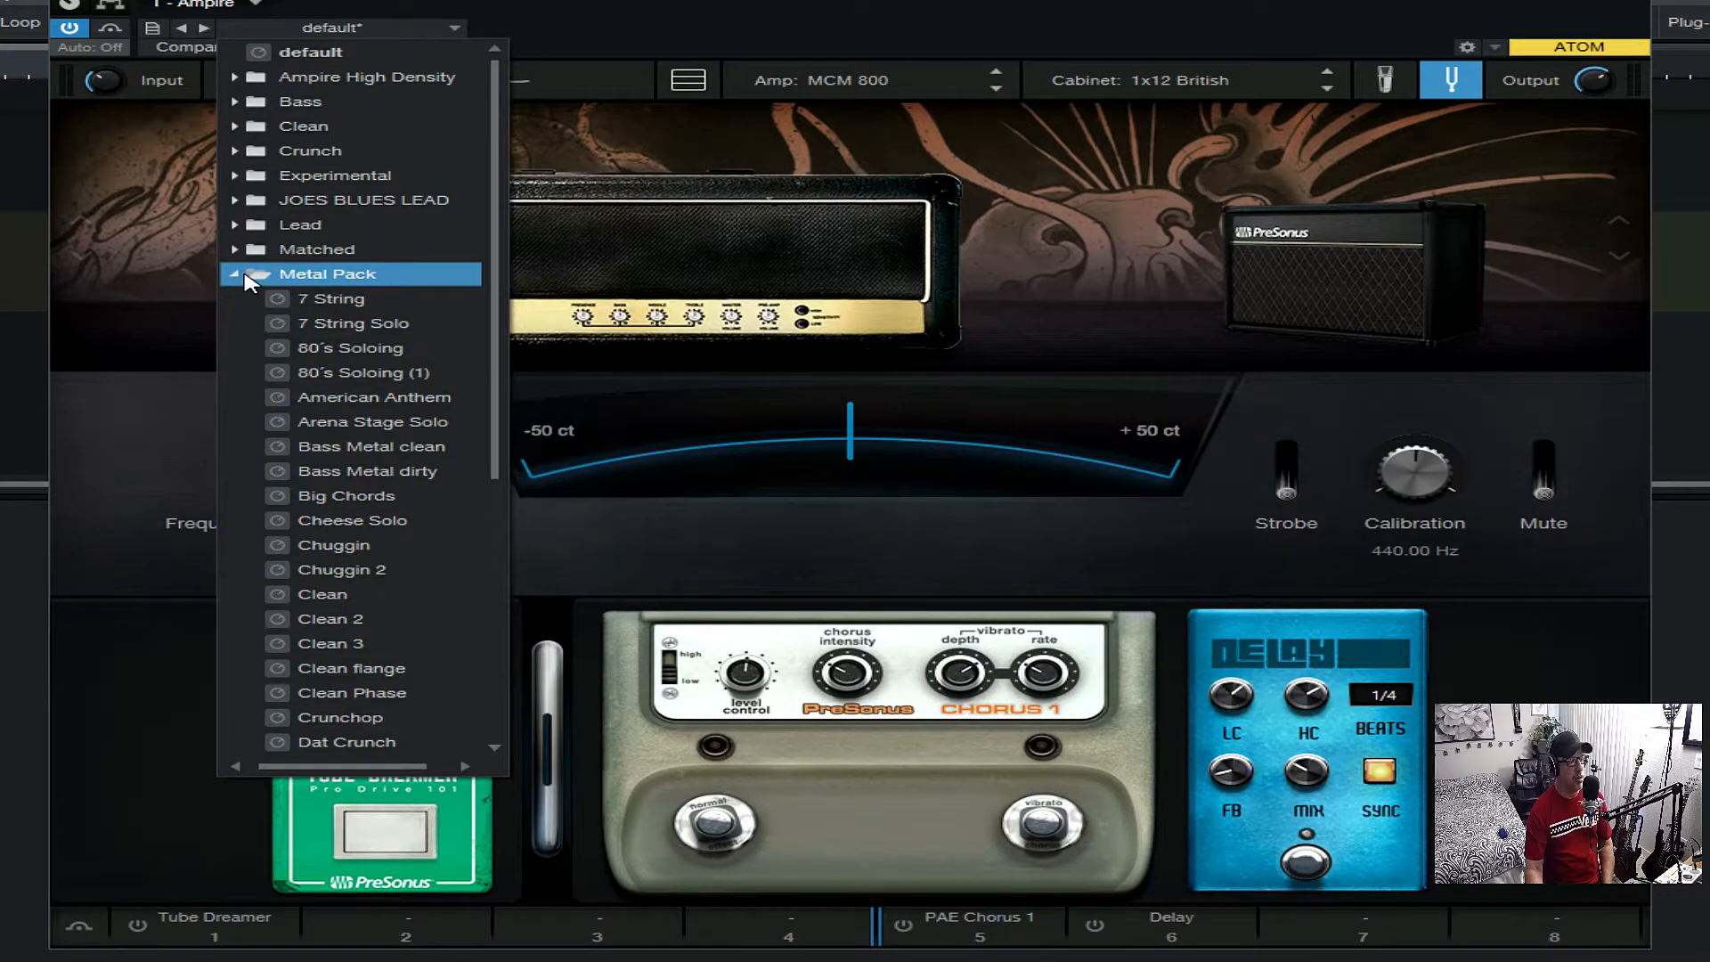
pyautogui.click(254, 280)
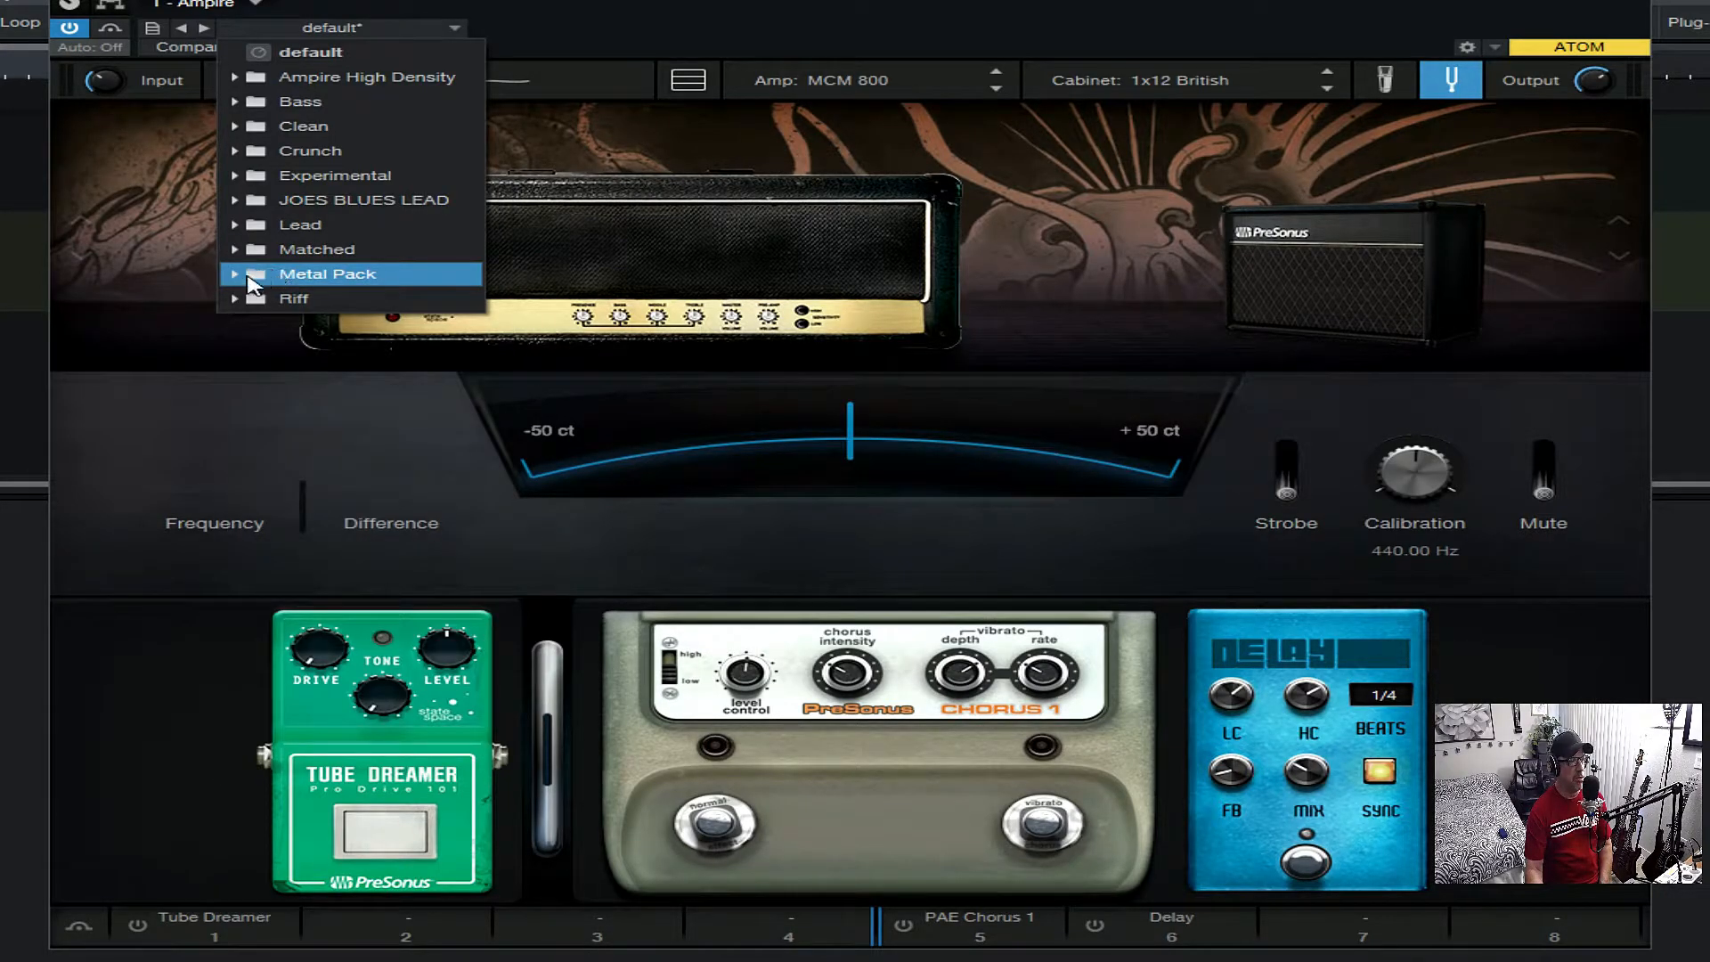
pyautogui.click(231, 300)
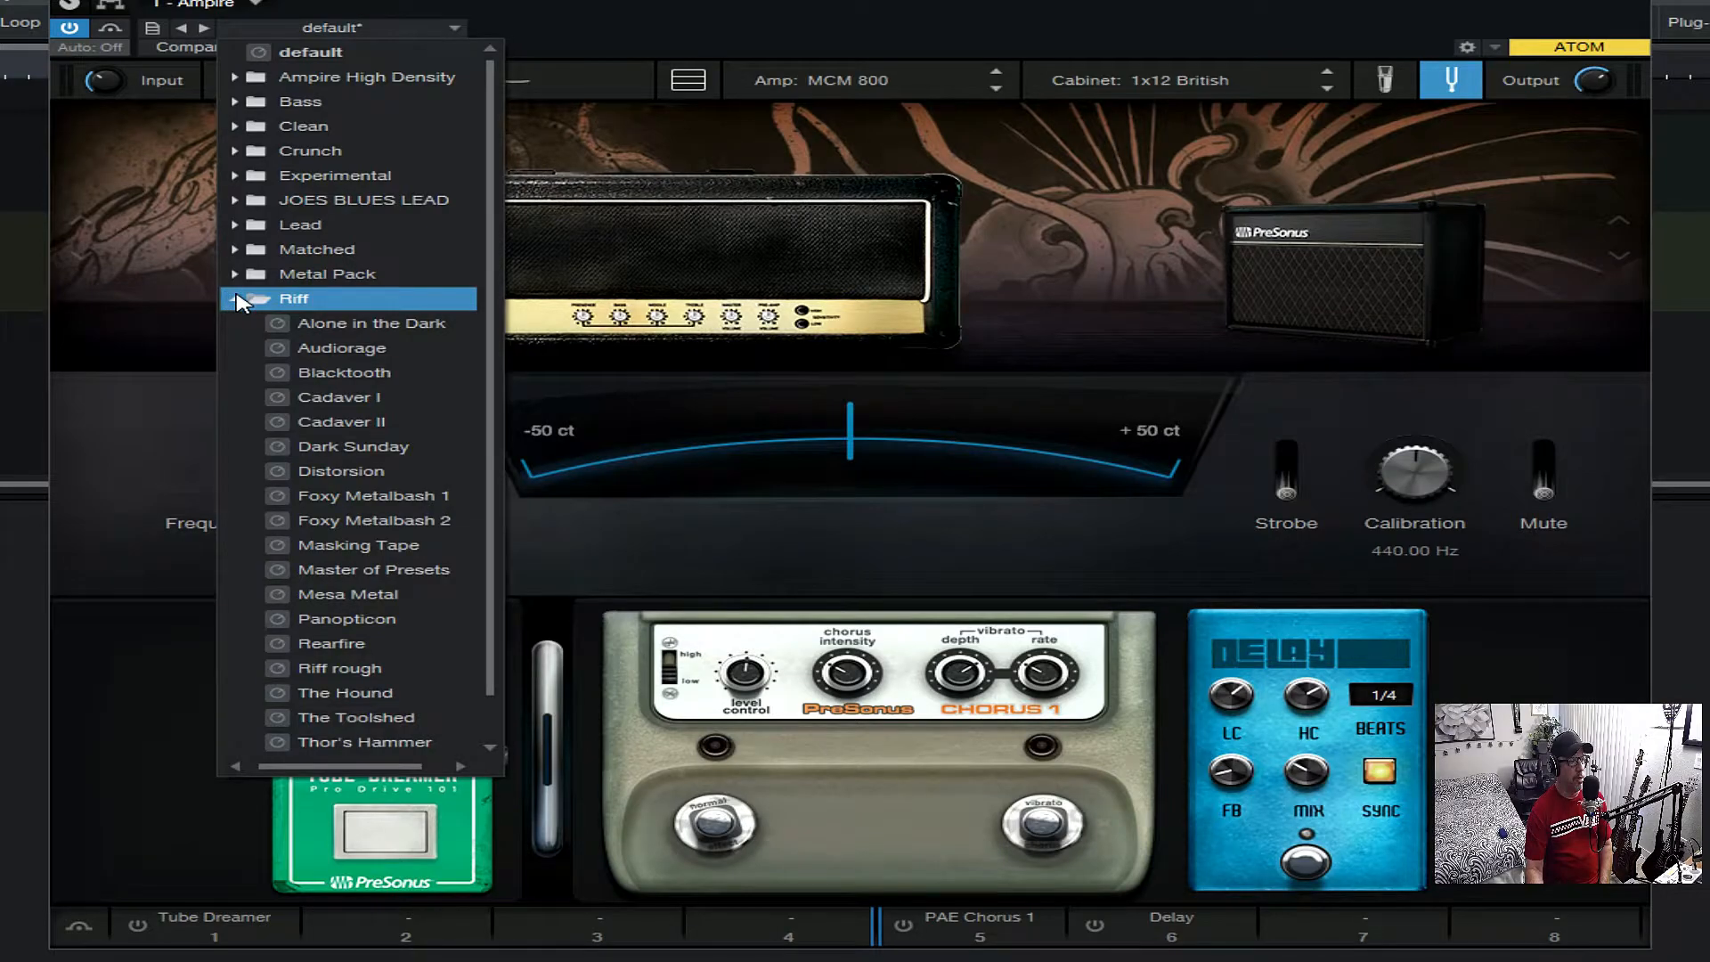
pyautogui.click(231, 299)
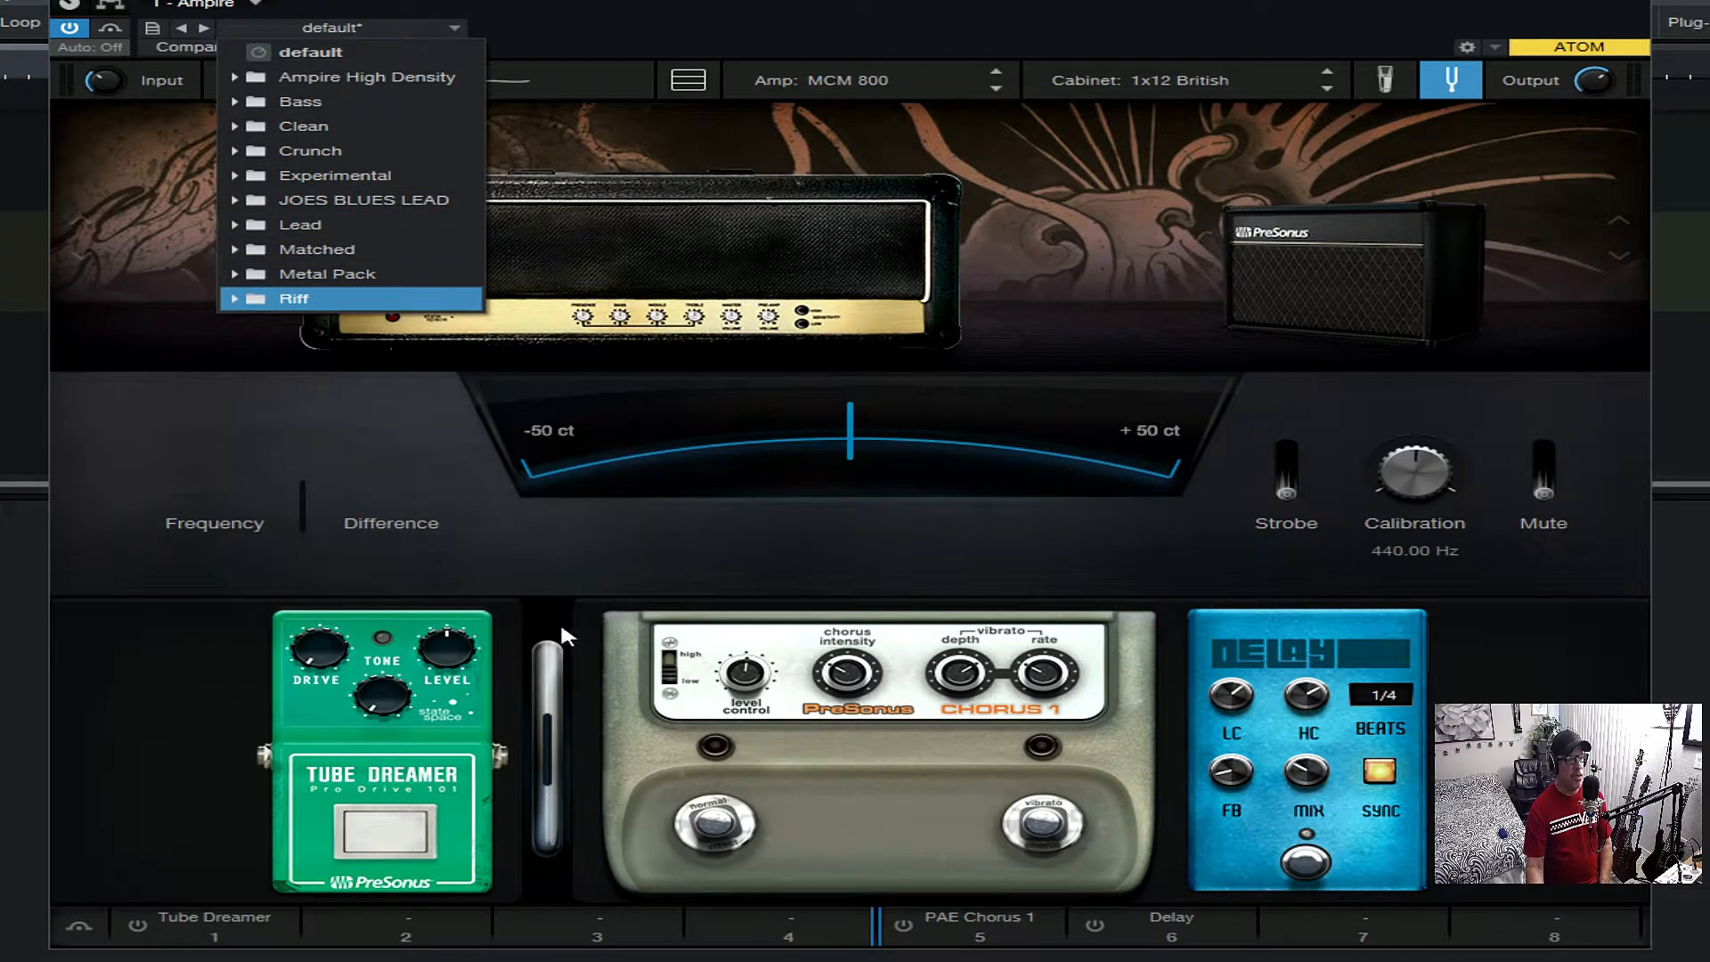
pyautogui.click(178, 35)
pyautogui.click(152, 29)
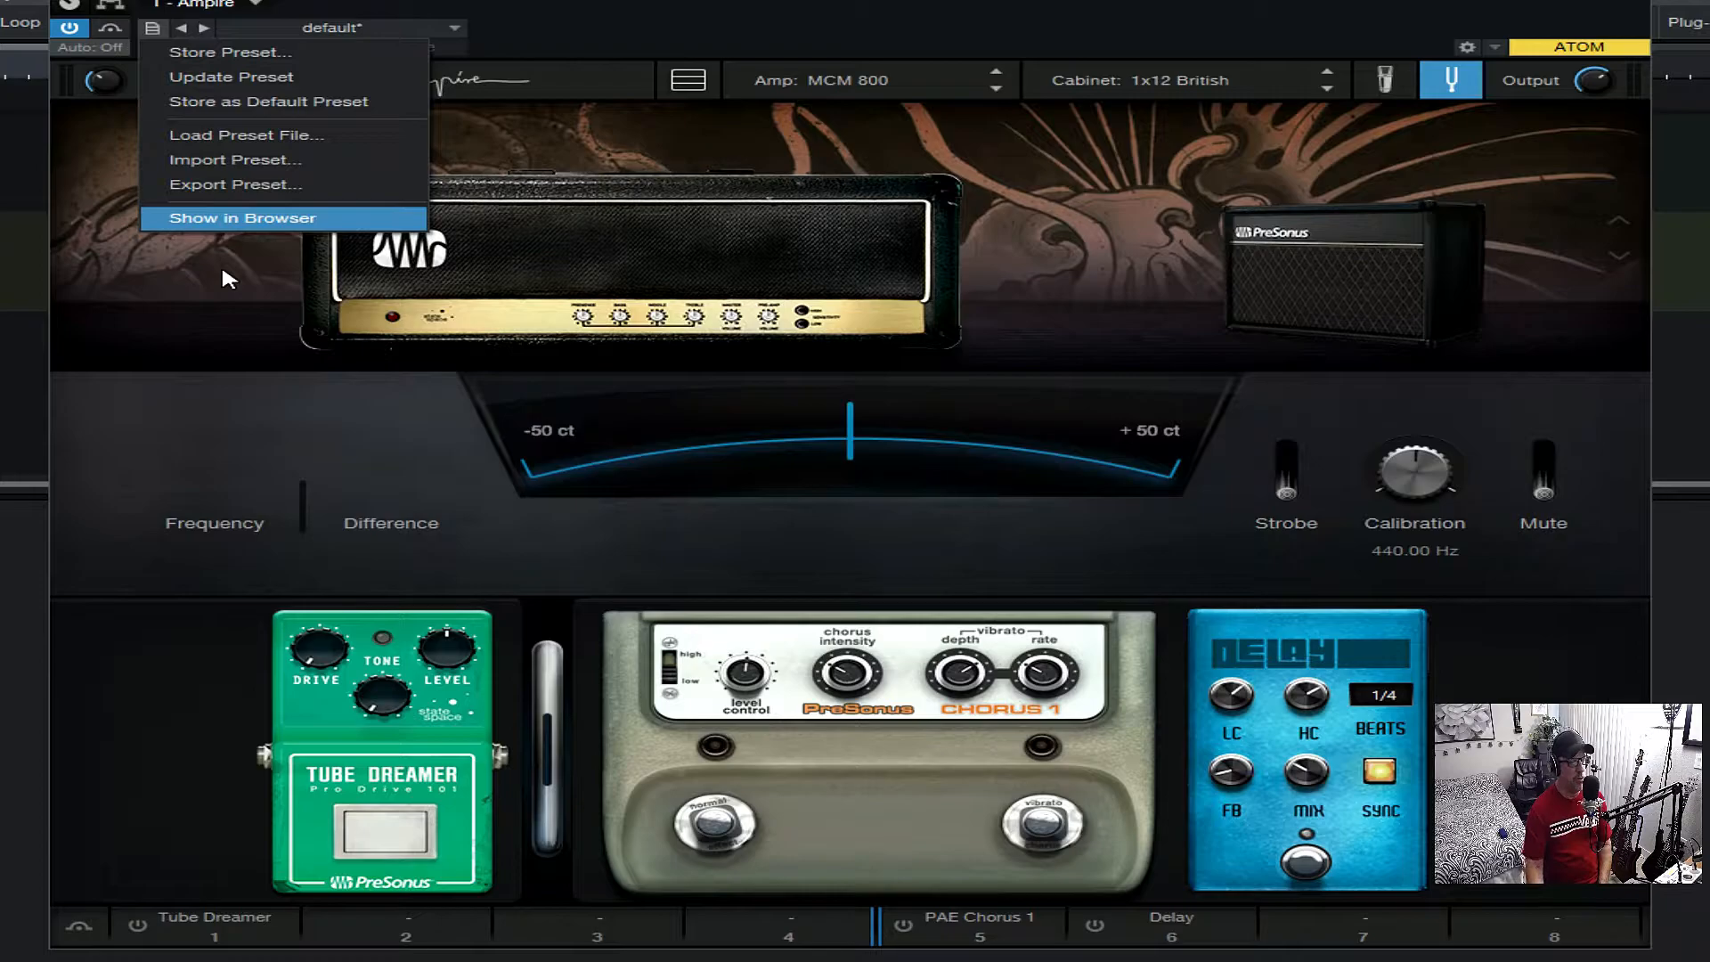
# - Switch on the Tube Dreamer pedal in slot 1 of the pedalboard
pyautogui.click(427, 704)
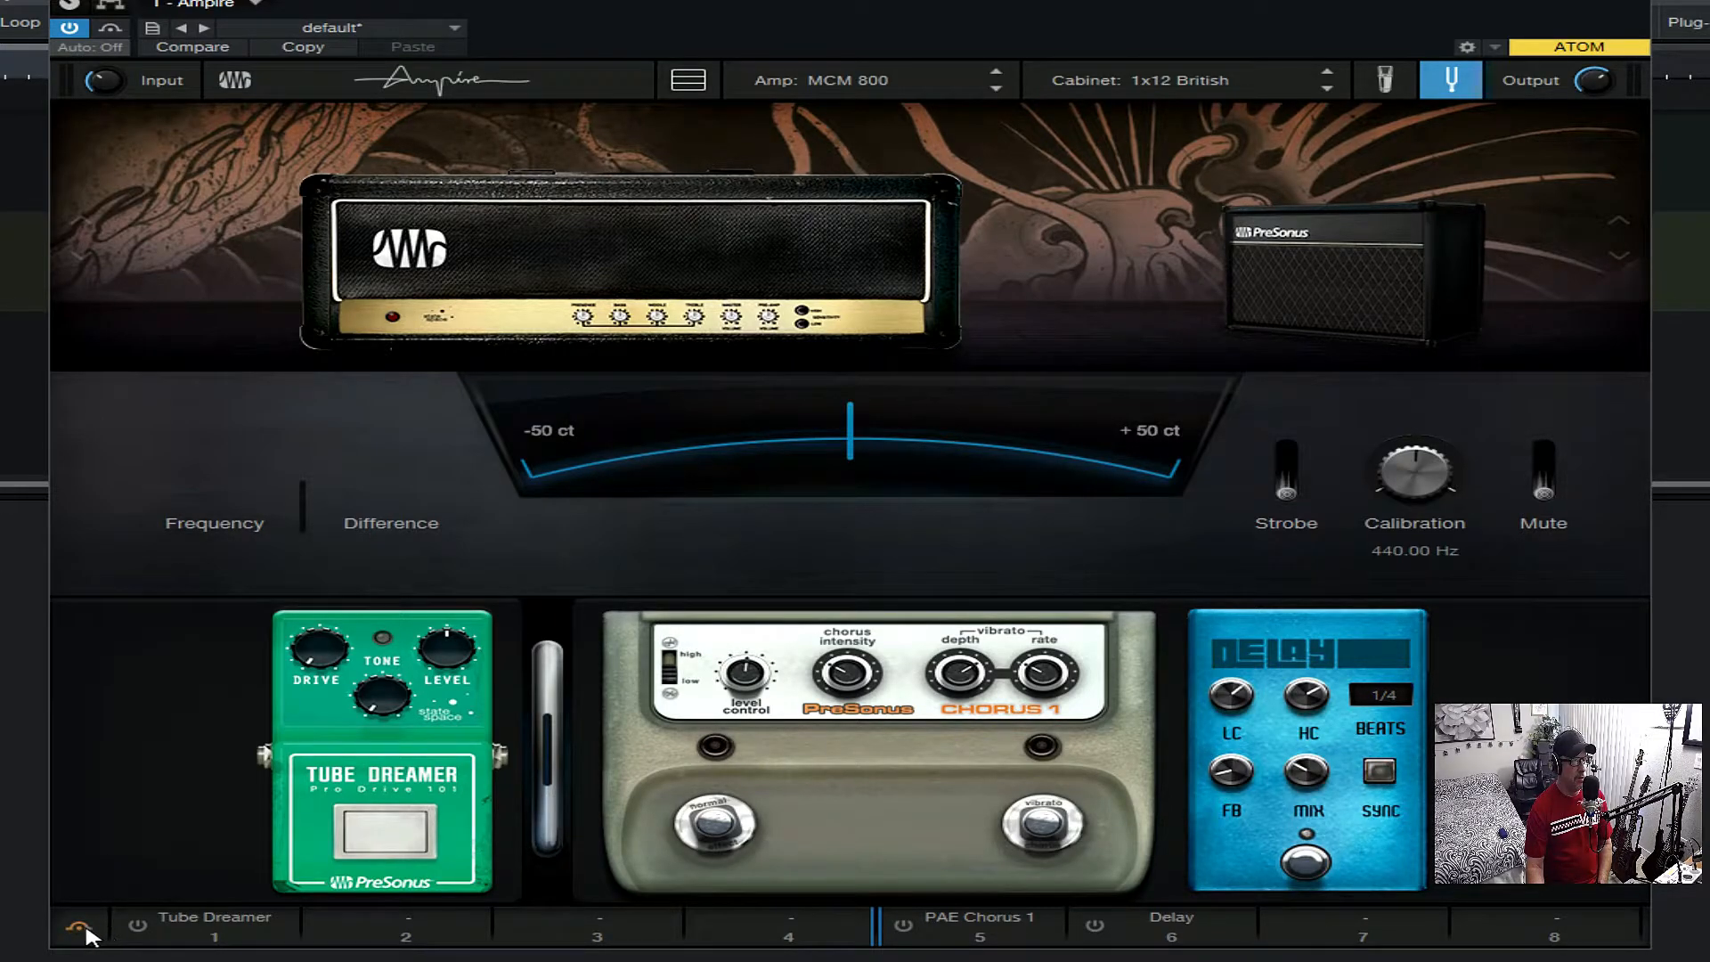
pyautogui.click(137, 926)
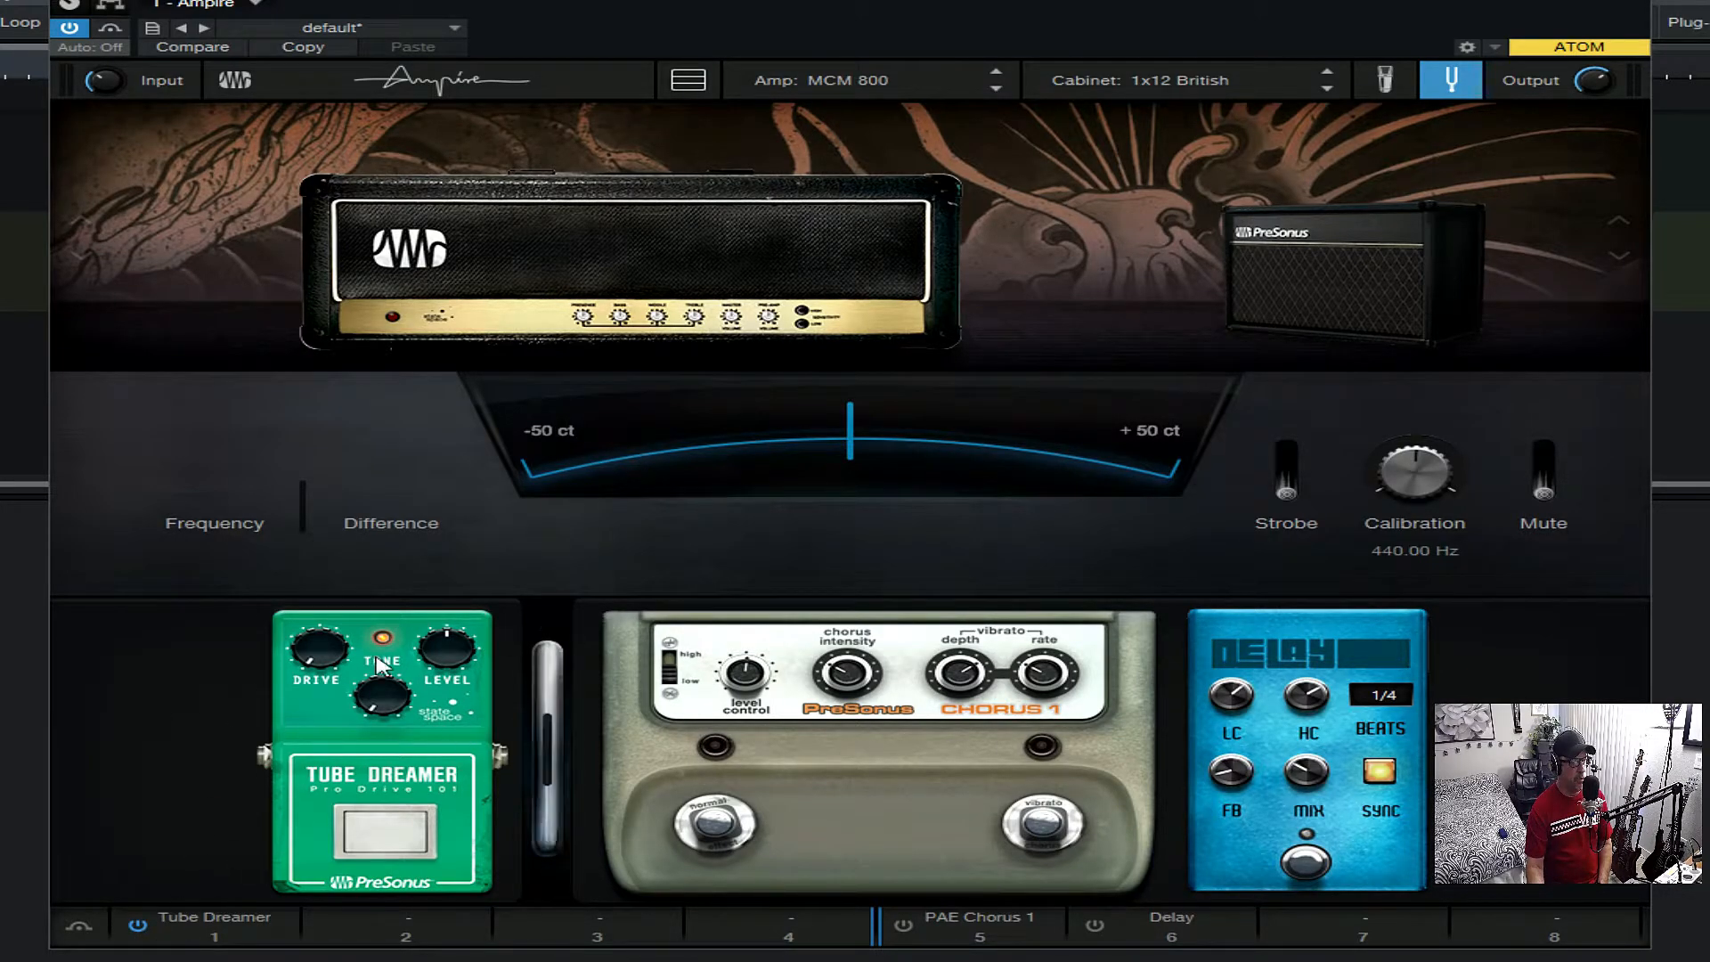
pyautogui.click(139, 926)
pyautogui.click(139, 926)
pyautogui.click(906, 927)
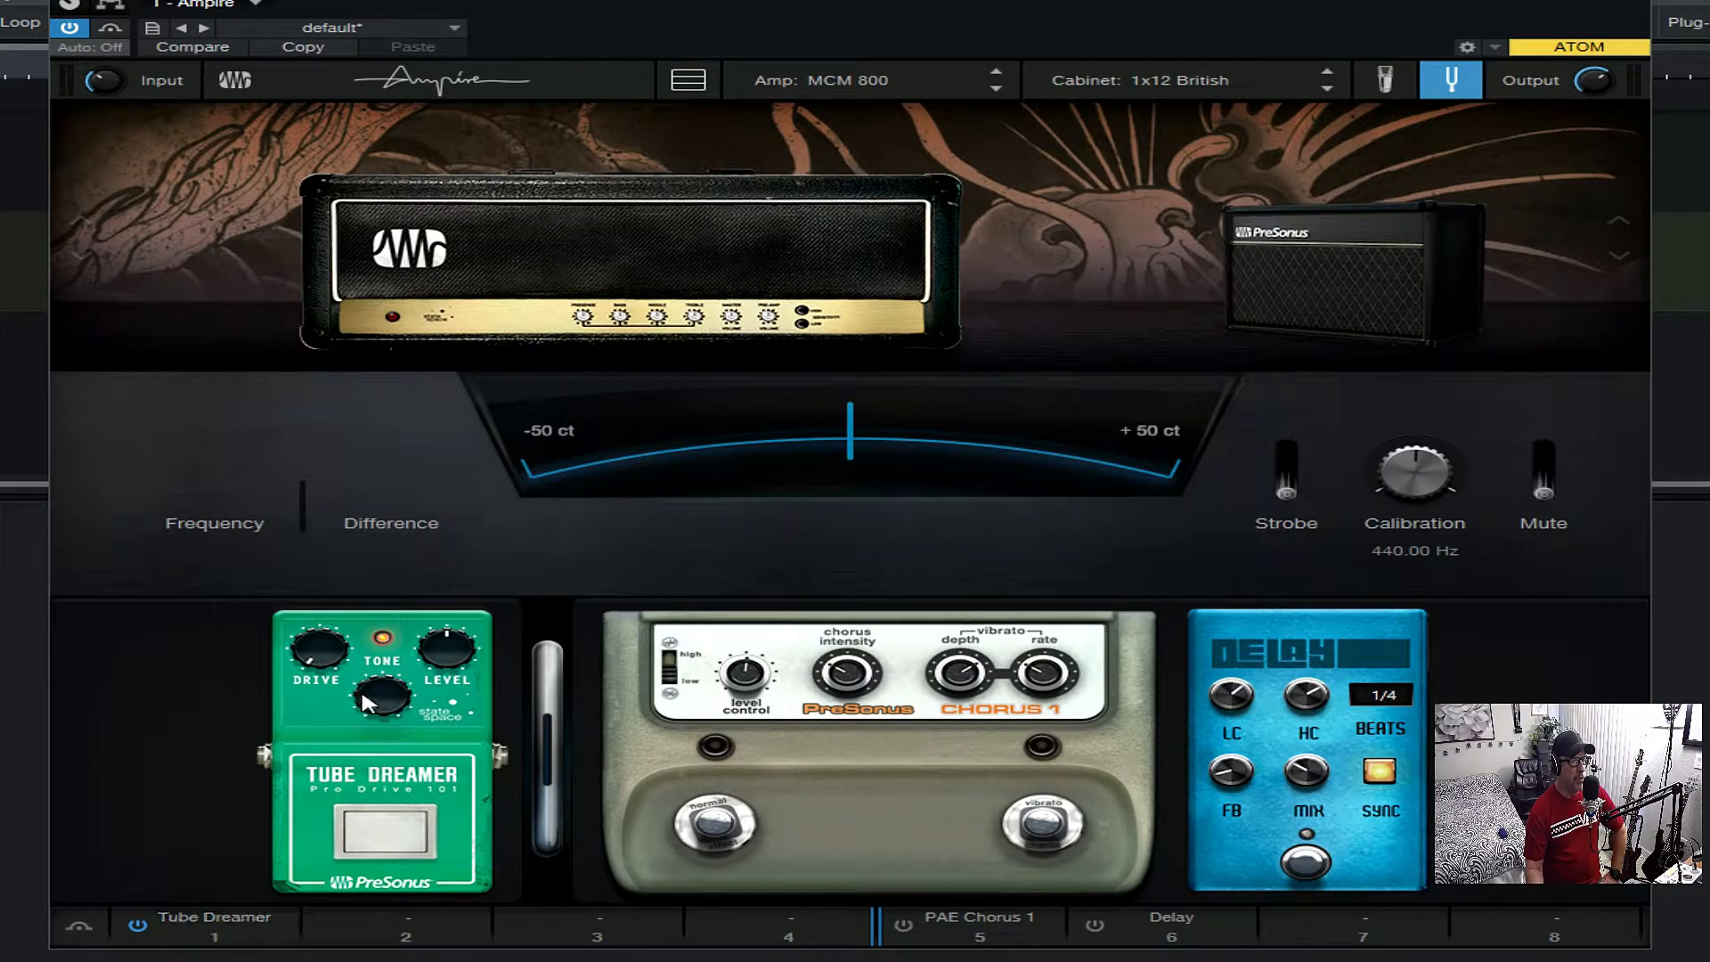
# - Replace the Tube Dreamer in slot 1 with the Tube Driver pedal
pyautogui.click(284, 917)
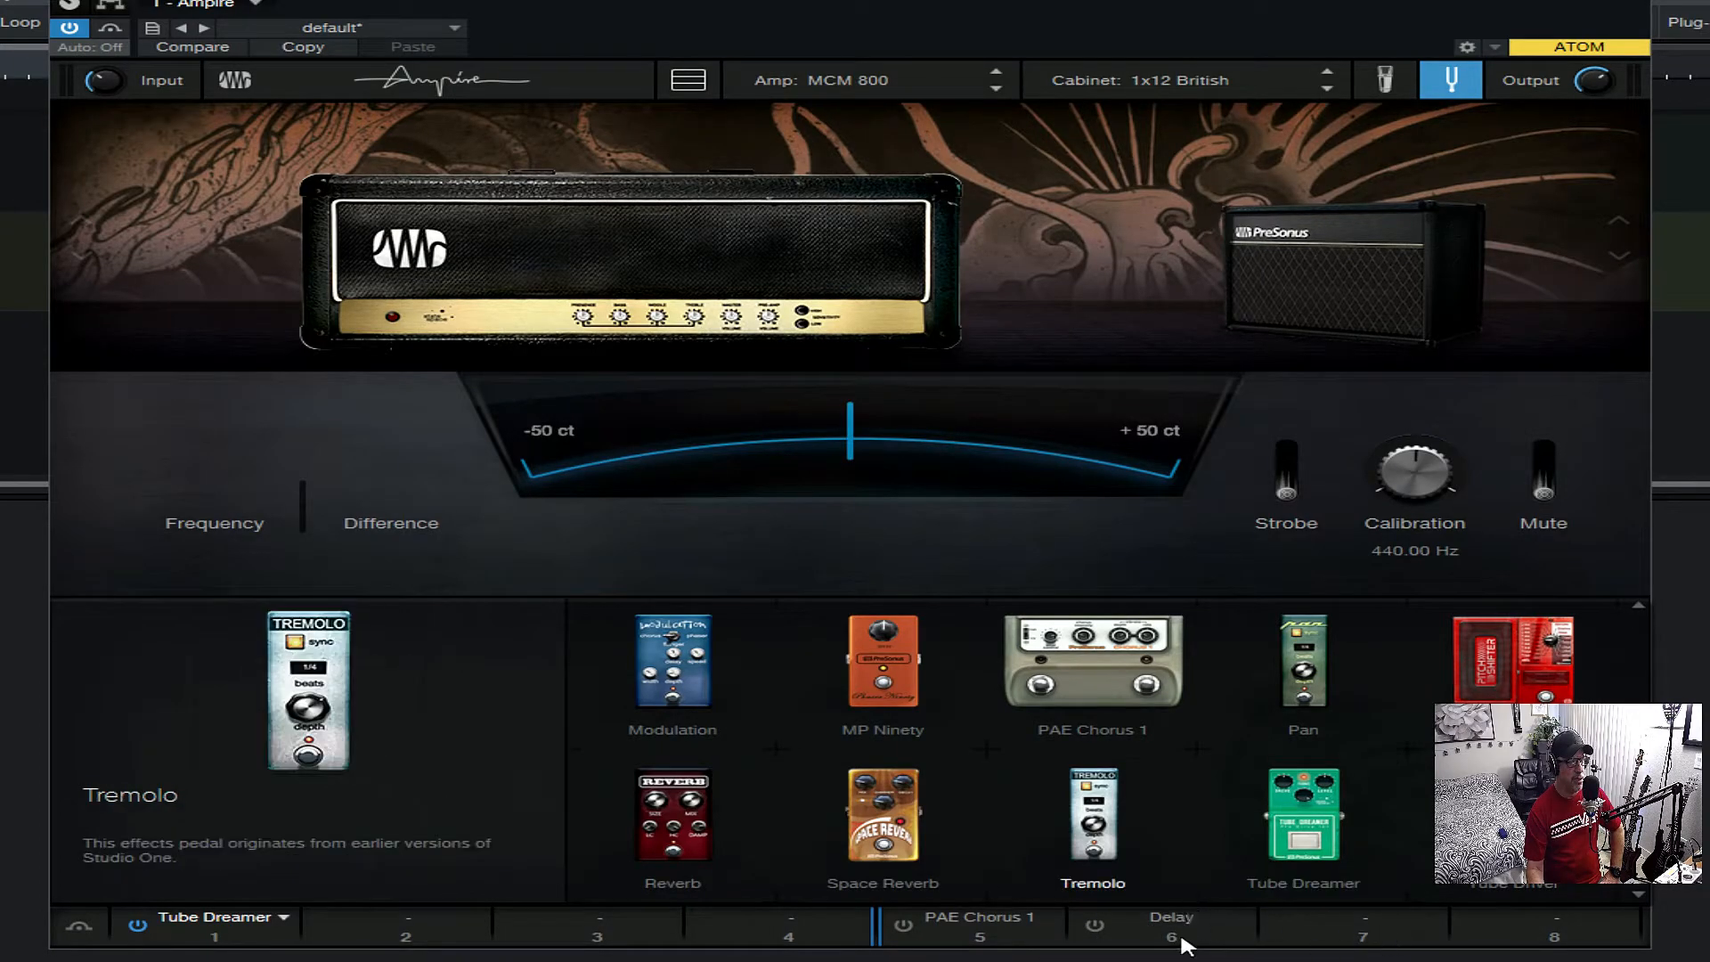
pyautogui.click(283, 919)
pyautogui.click(283, 919)
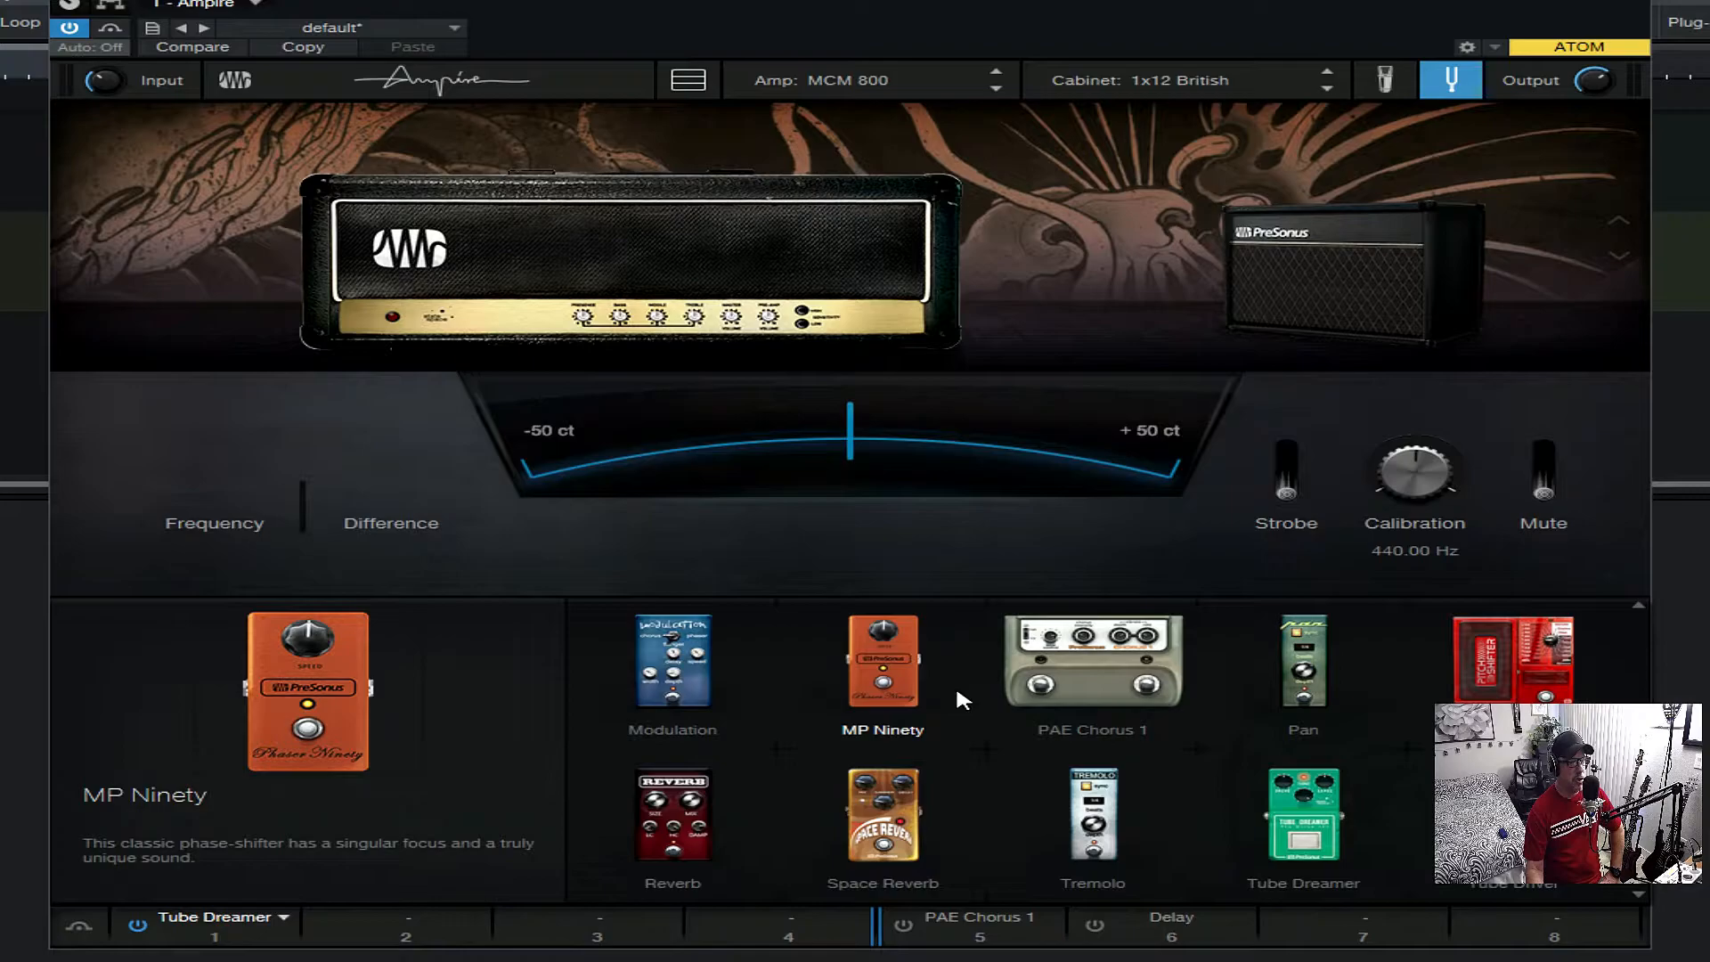
pyautogui.scroll(-1, 1113, 715)
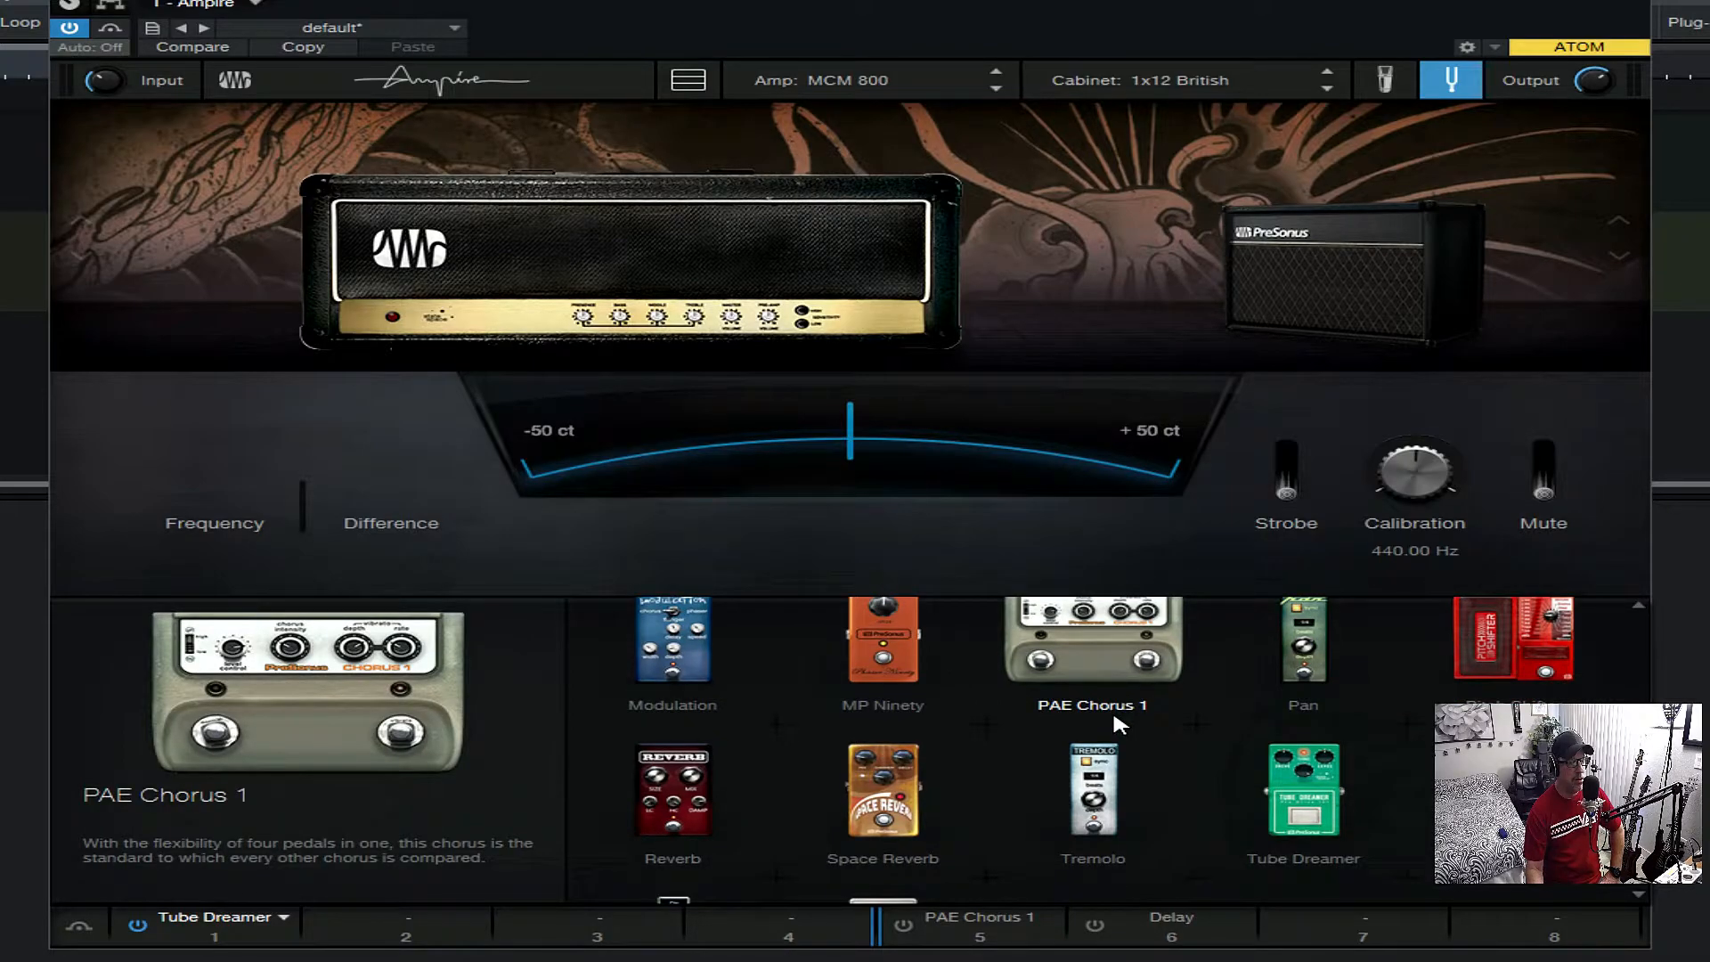
pyautogui.scroll(-3, 1114, 716)
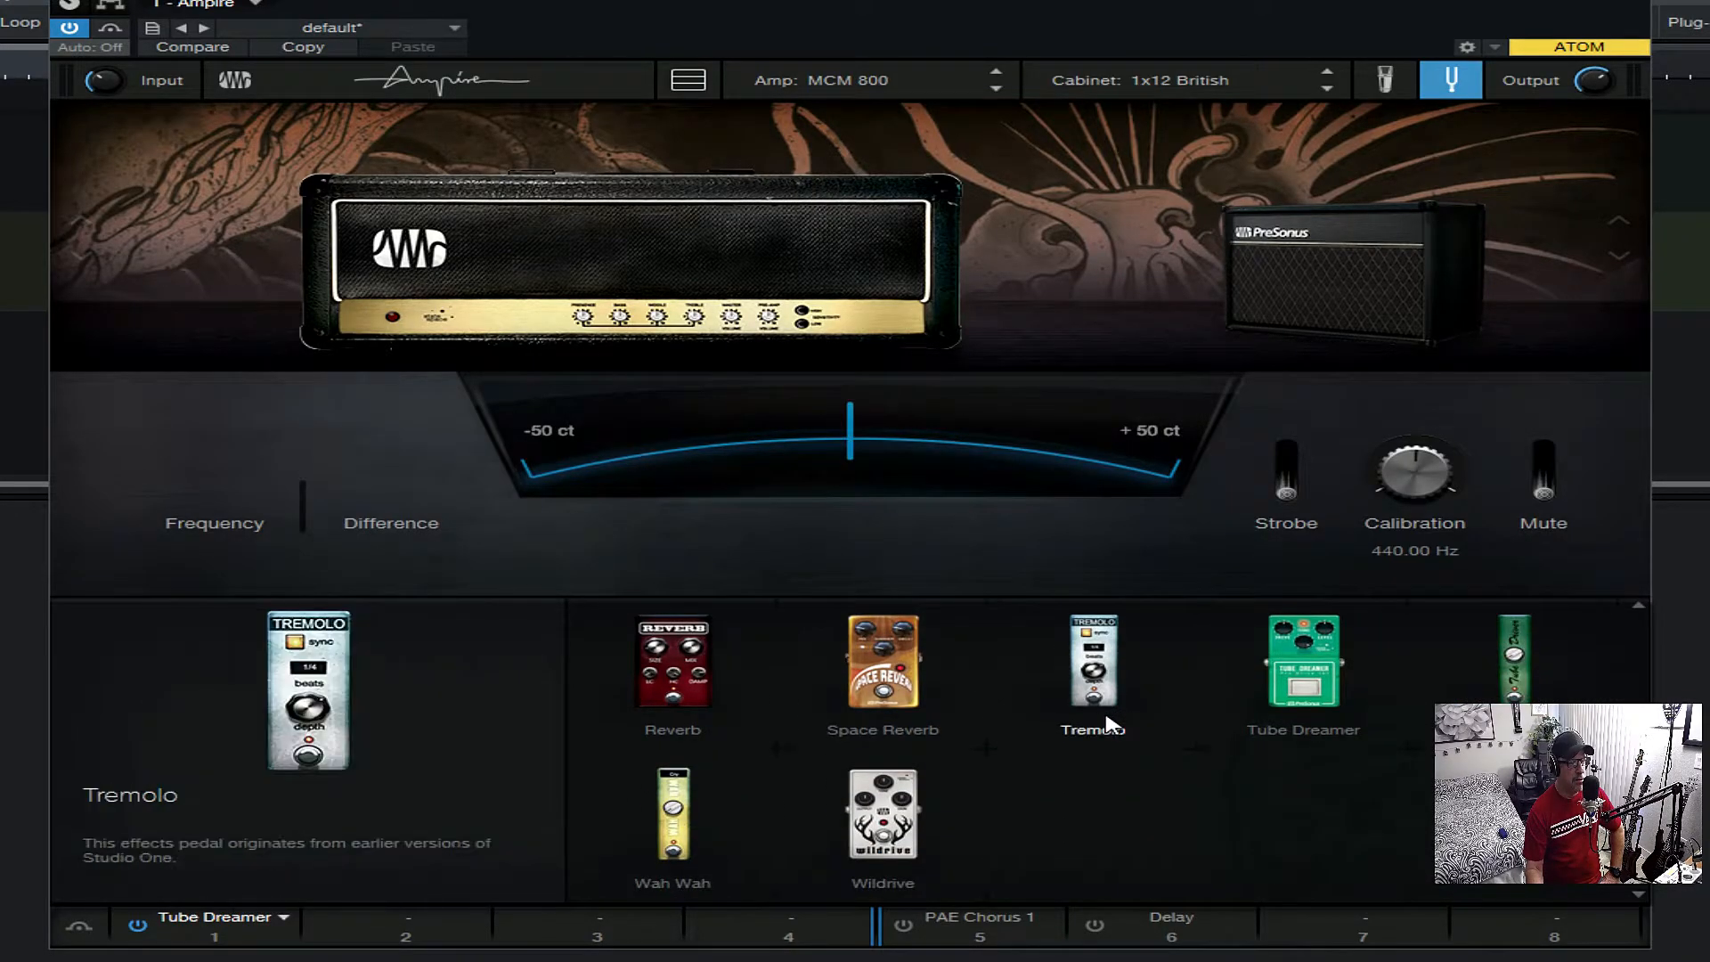
pyautogui.scroll(1, 1109, 721)
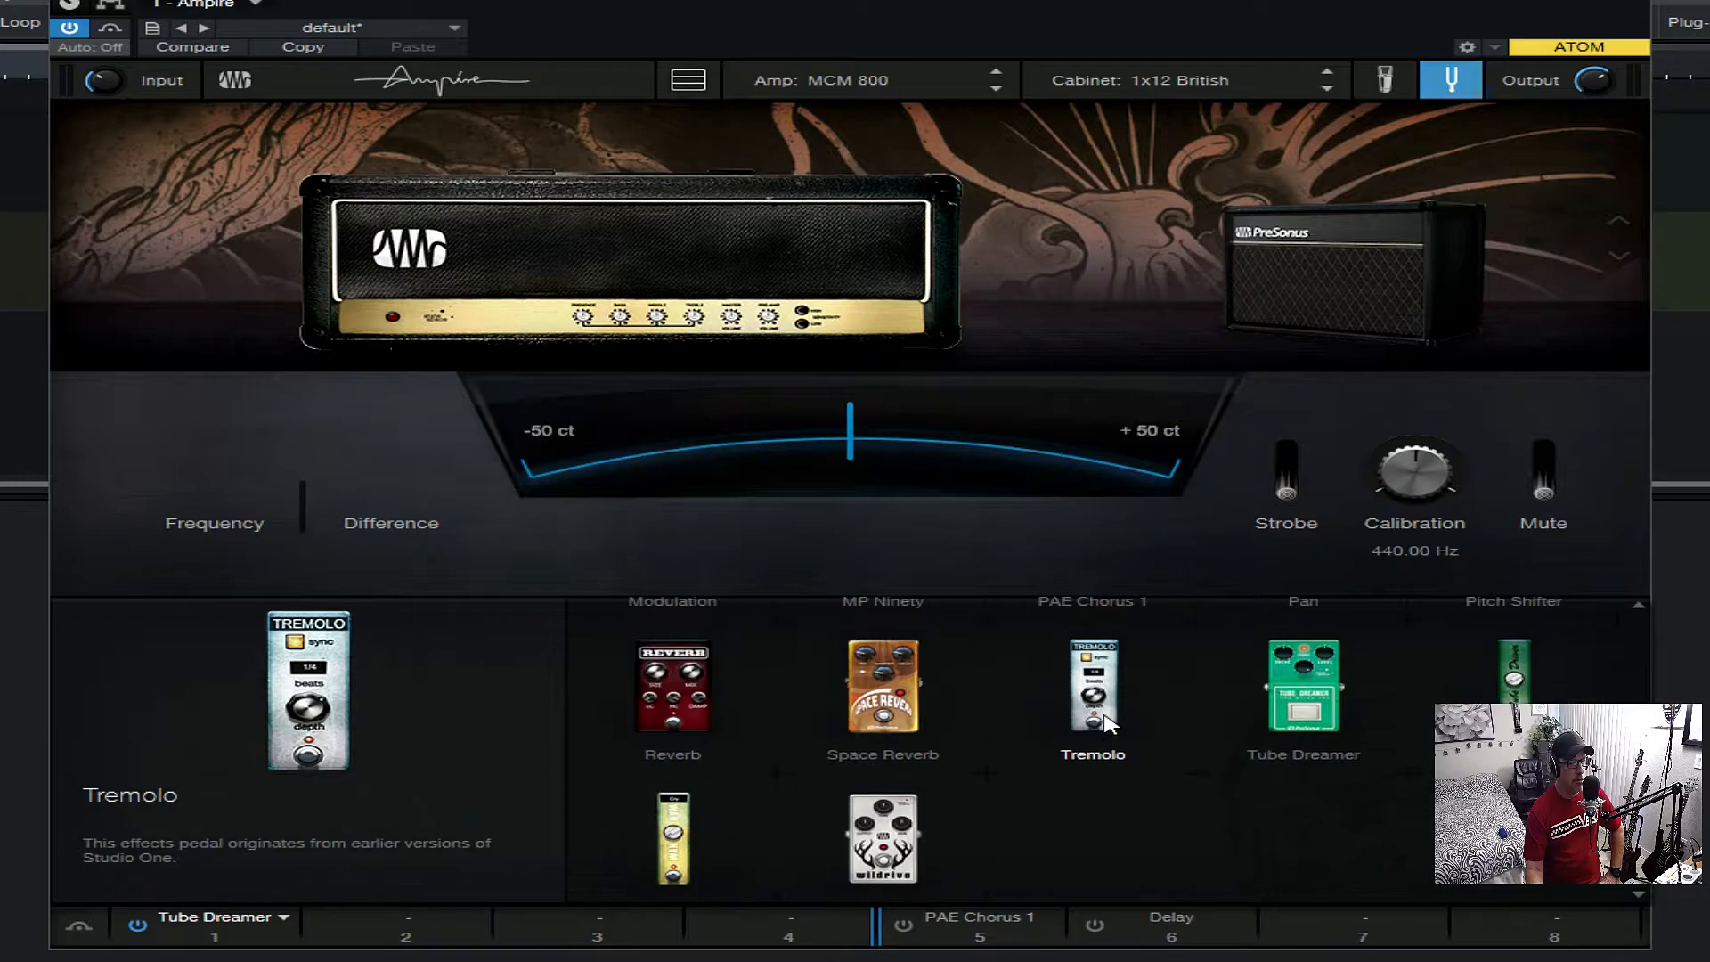
pyautogui.click(1514, 677)
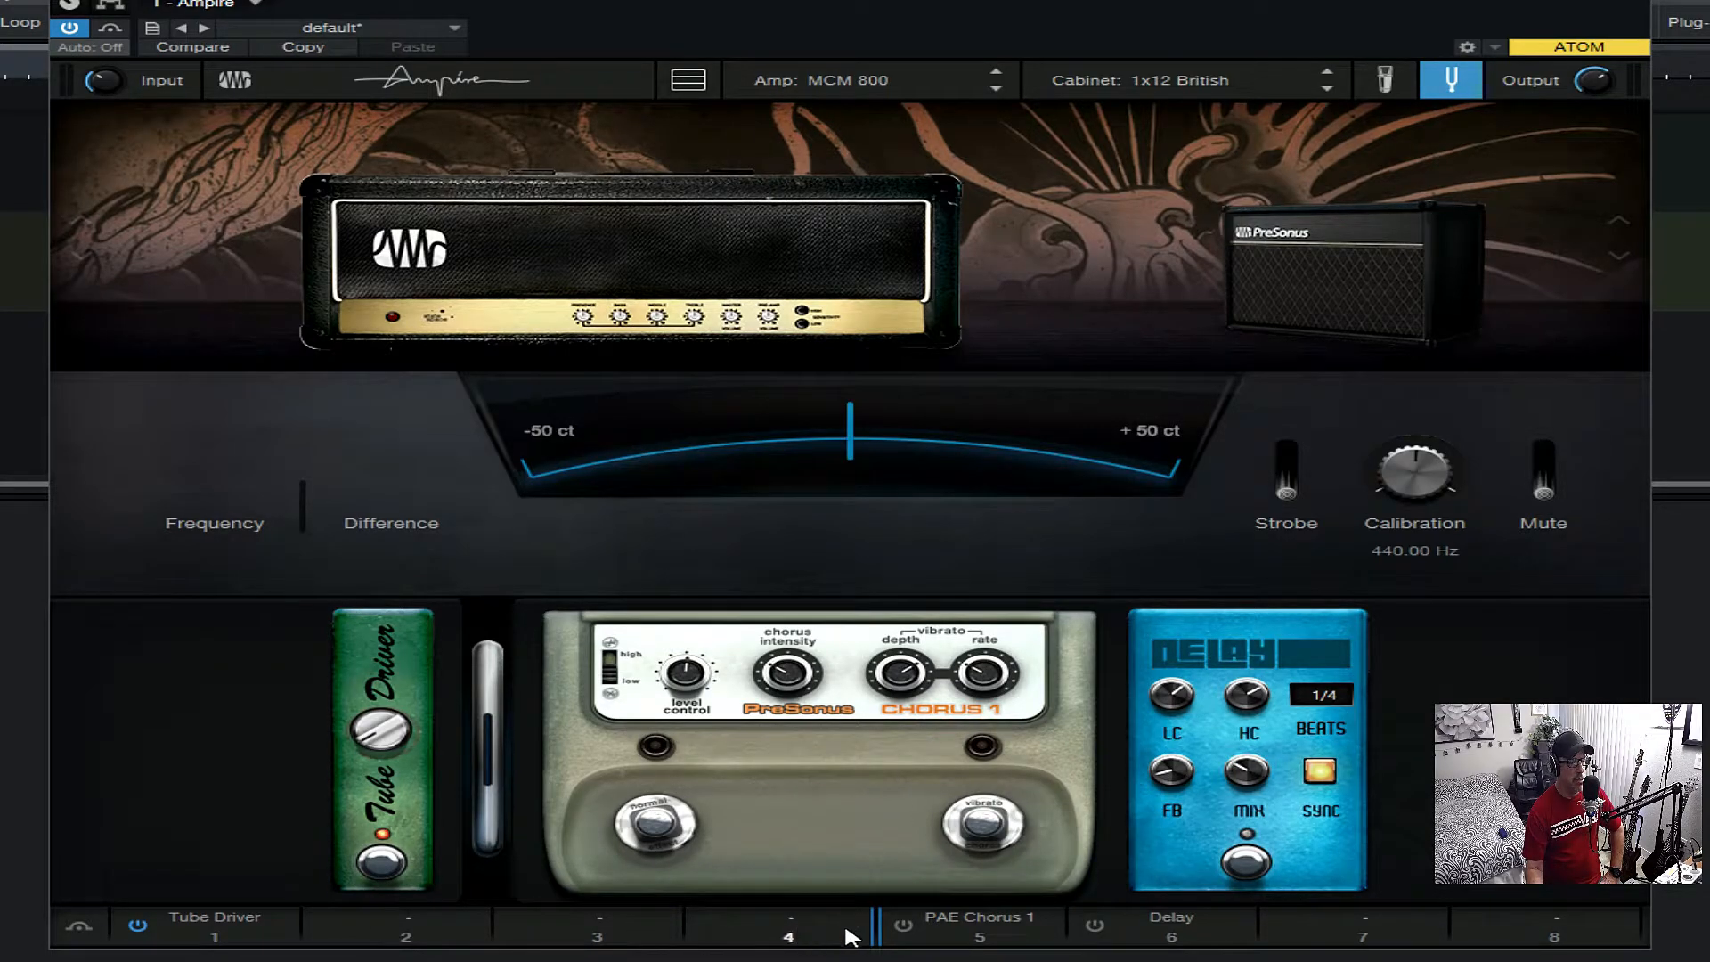
# - Load the Pitch Shifter into slot 5 in place of the chorus, and add PAE Chorus 1 to slot 3
pyautogui.click(1050, 918)
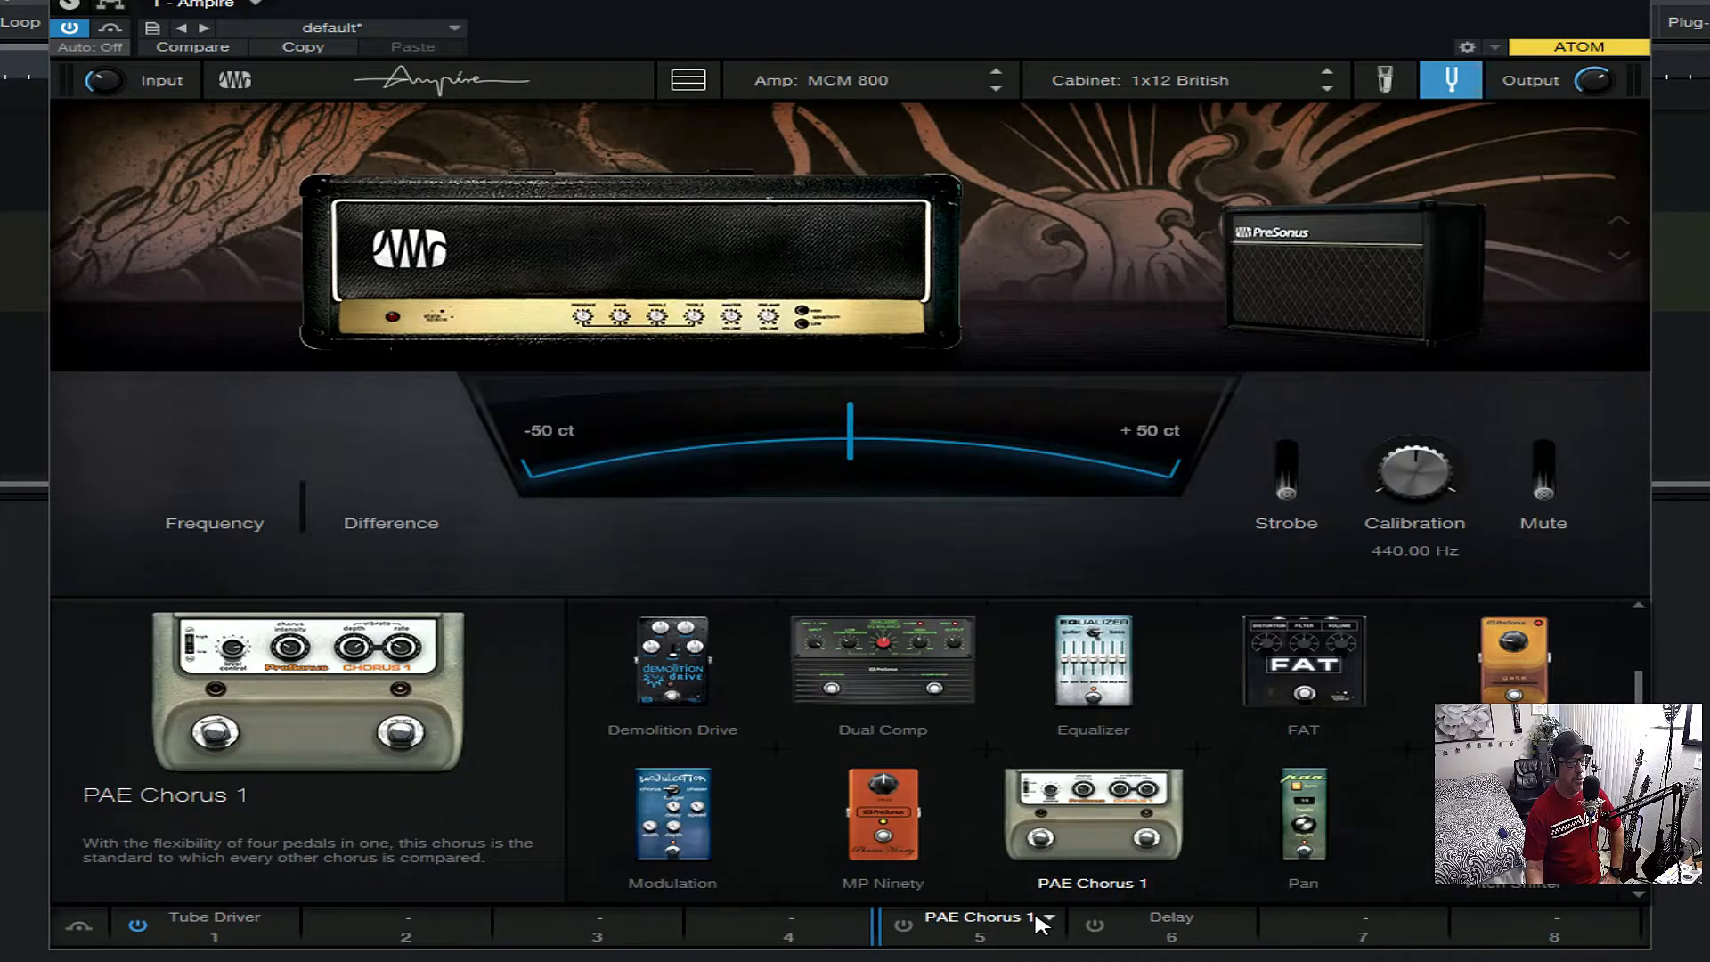
pyautogui.click(1504, 815)
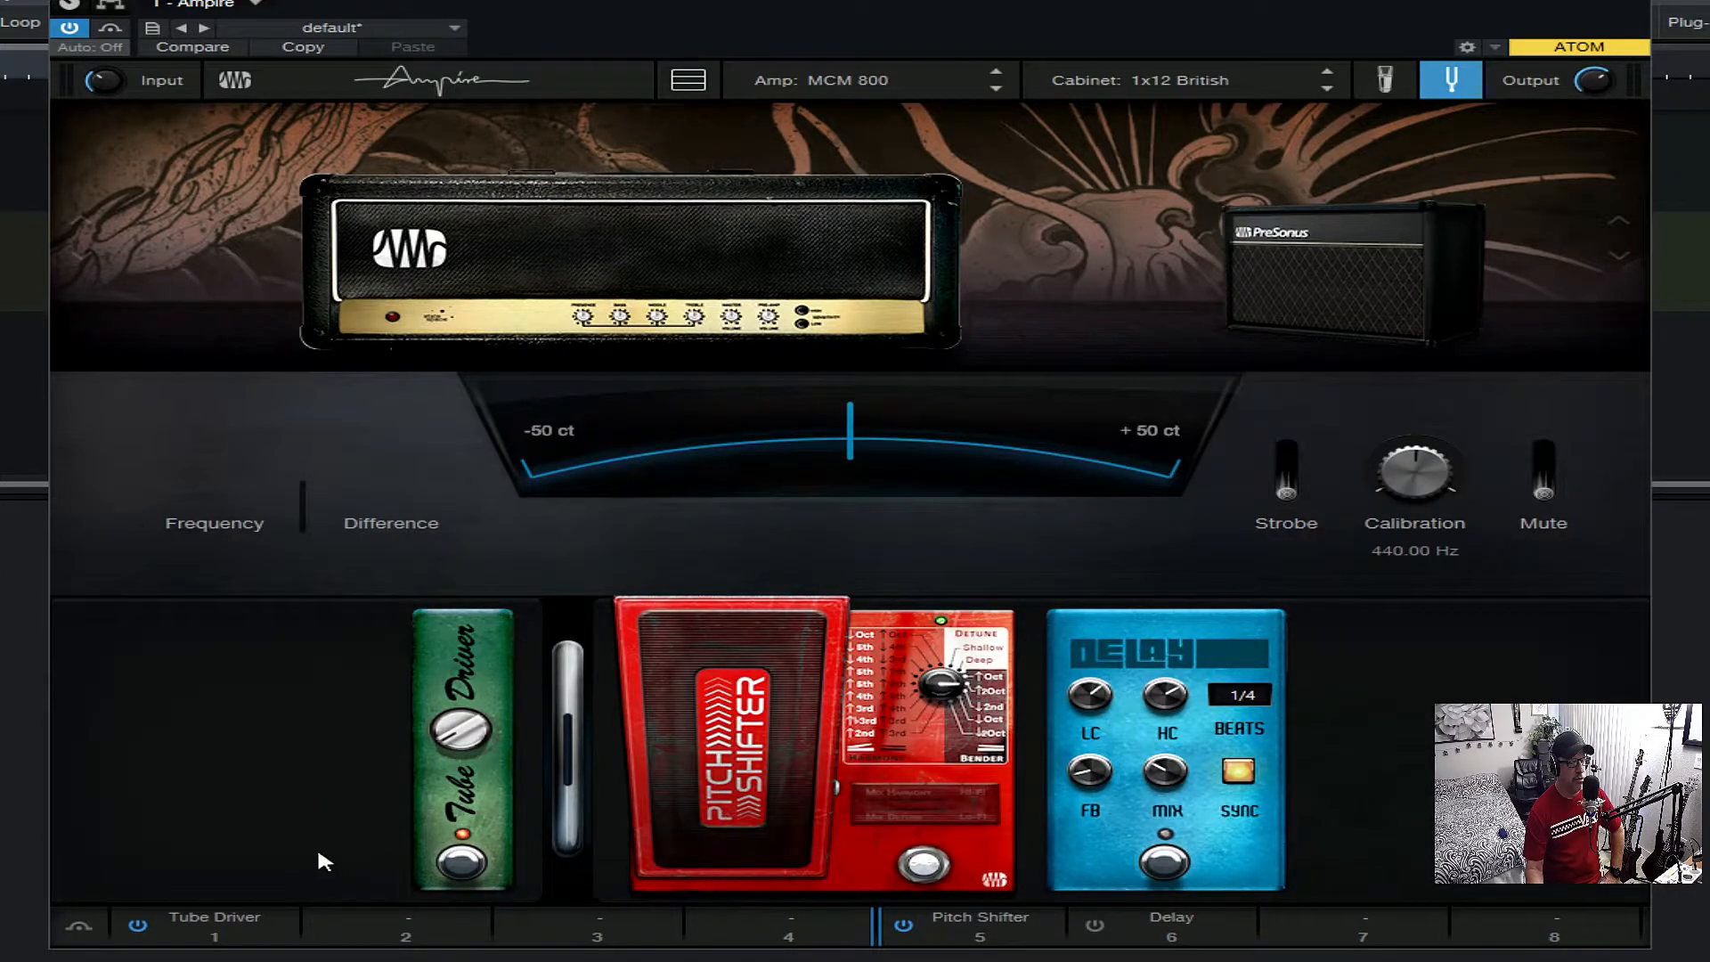
pyautogui.click(670, 917)
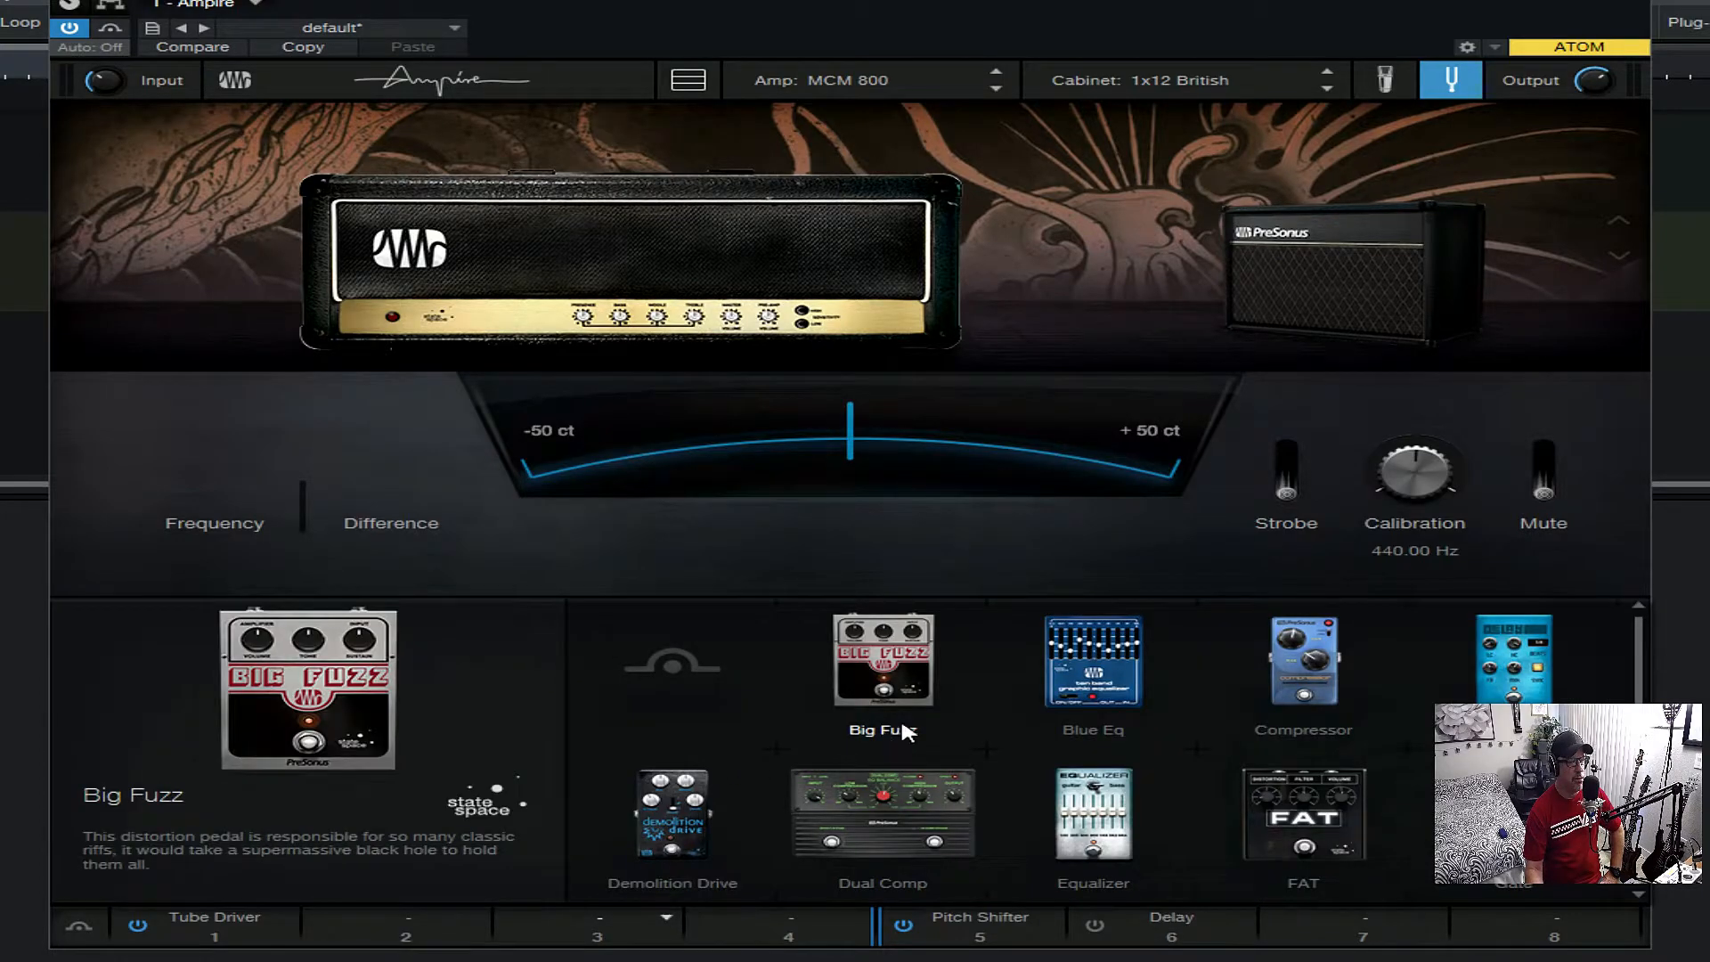
pyautogui.scroll(-3, 902, 721)
pyautogui.click(1097, 806)
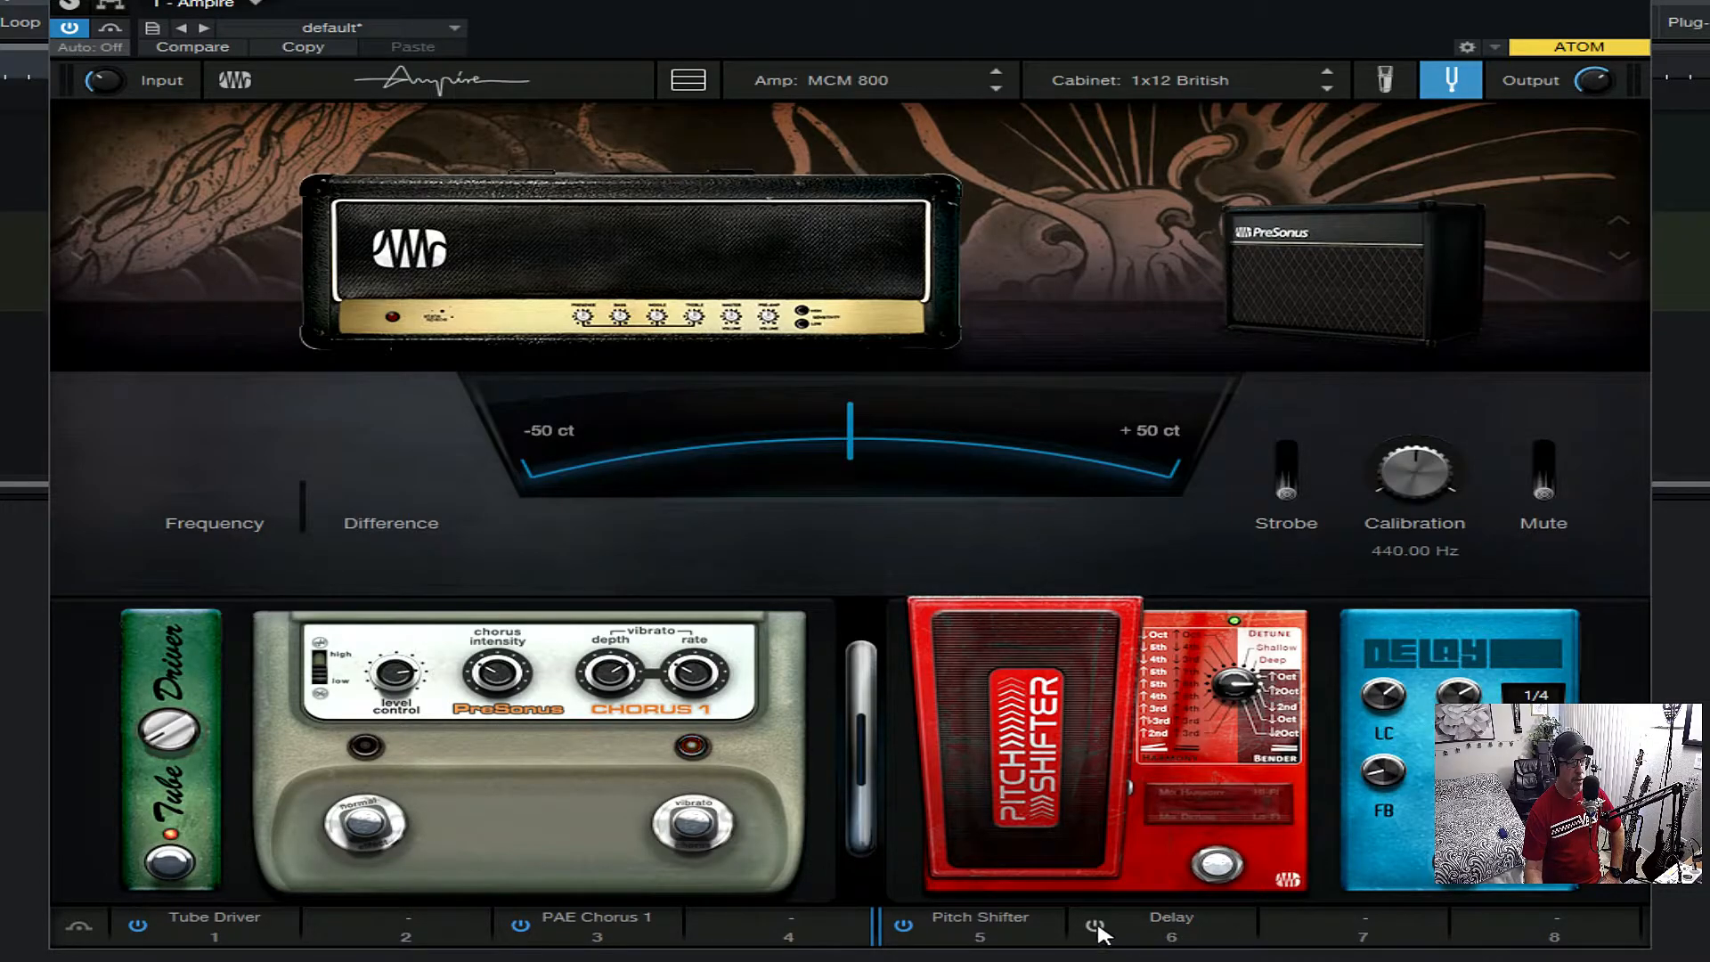
# - Examine the full range of stomp pedals offered for slot 6 and their descriptions, from Big Fuzz through to Wildrive
pyautogui.click(1238, 915)
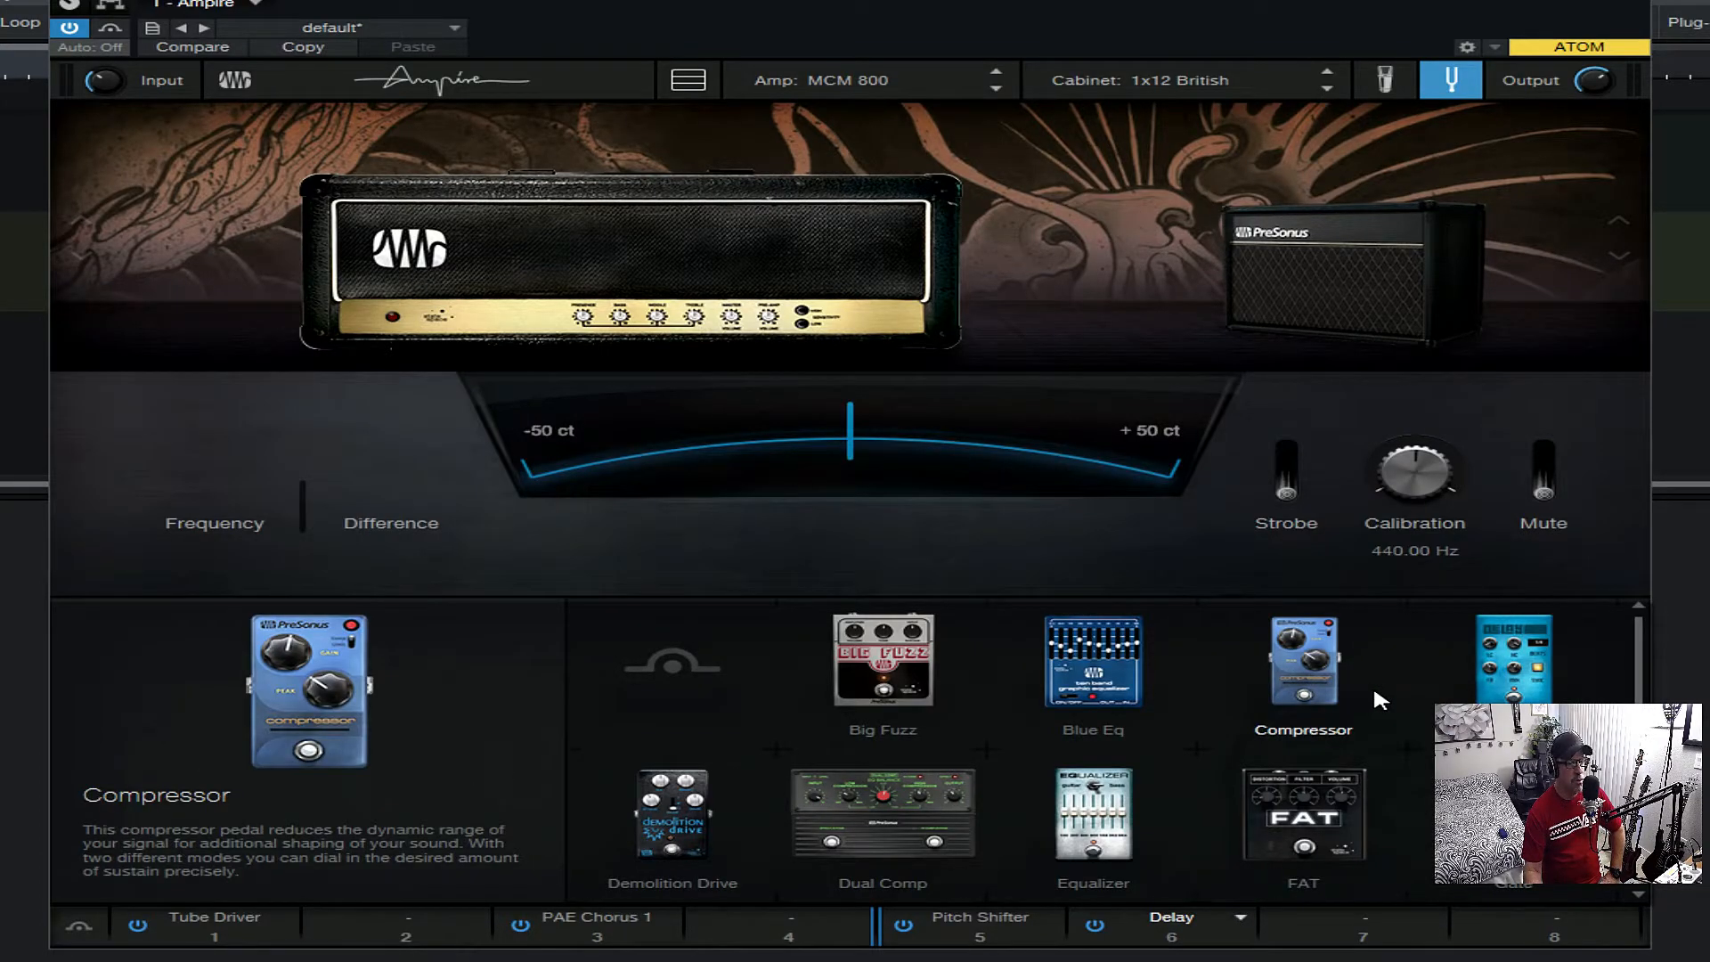
pyautogui.scroll(-2, 1373, 691)
pyautogui.scroll(-5, 1374, 691)
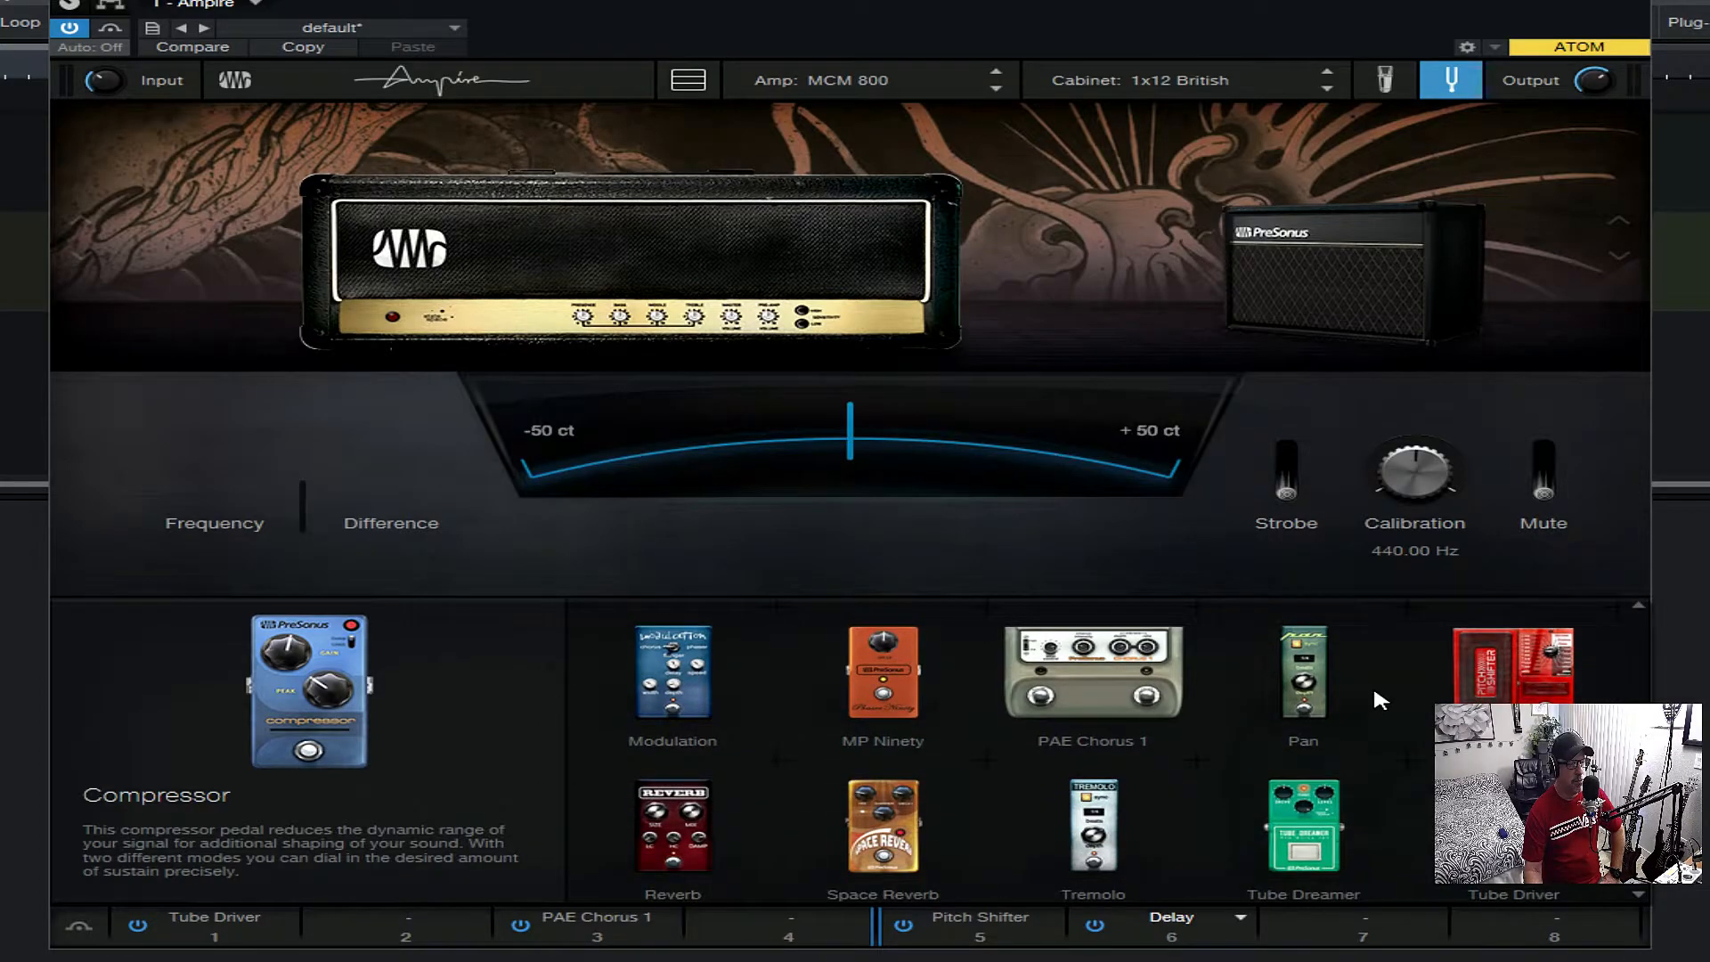
pyautogui.scroll(4, 1373, 694)
pyautogui.scroll(4, 1369, 701)
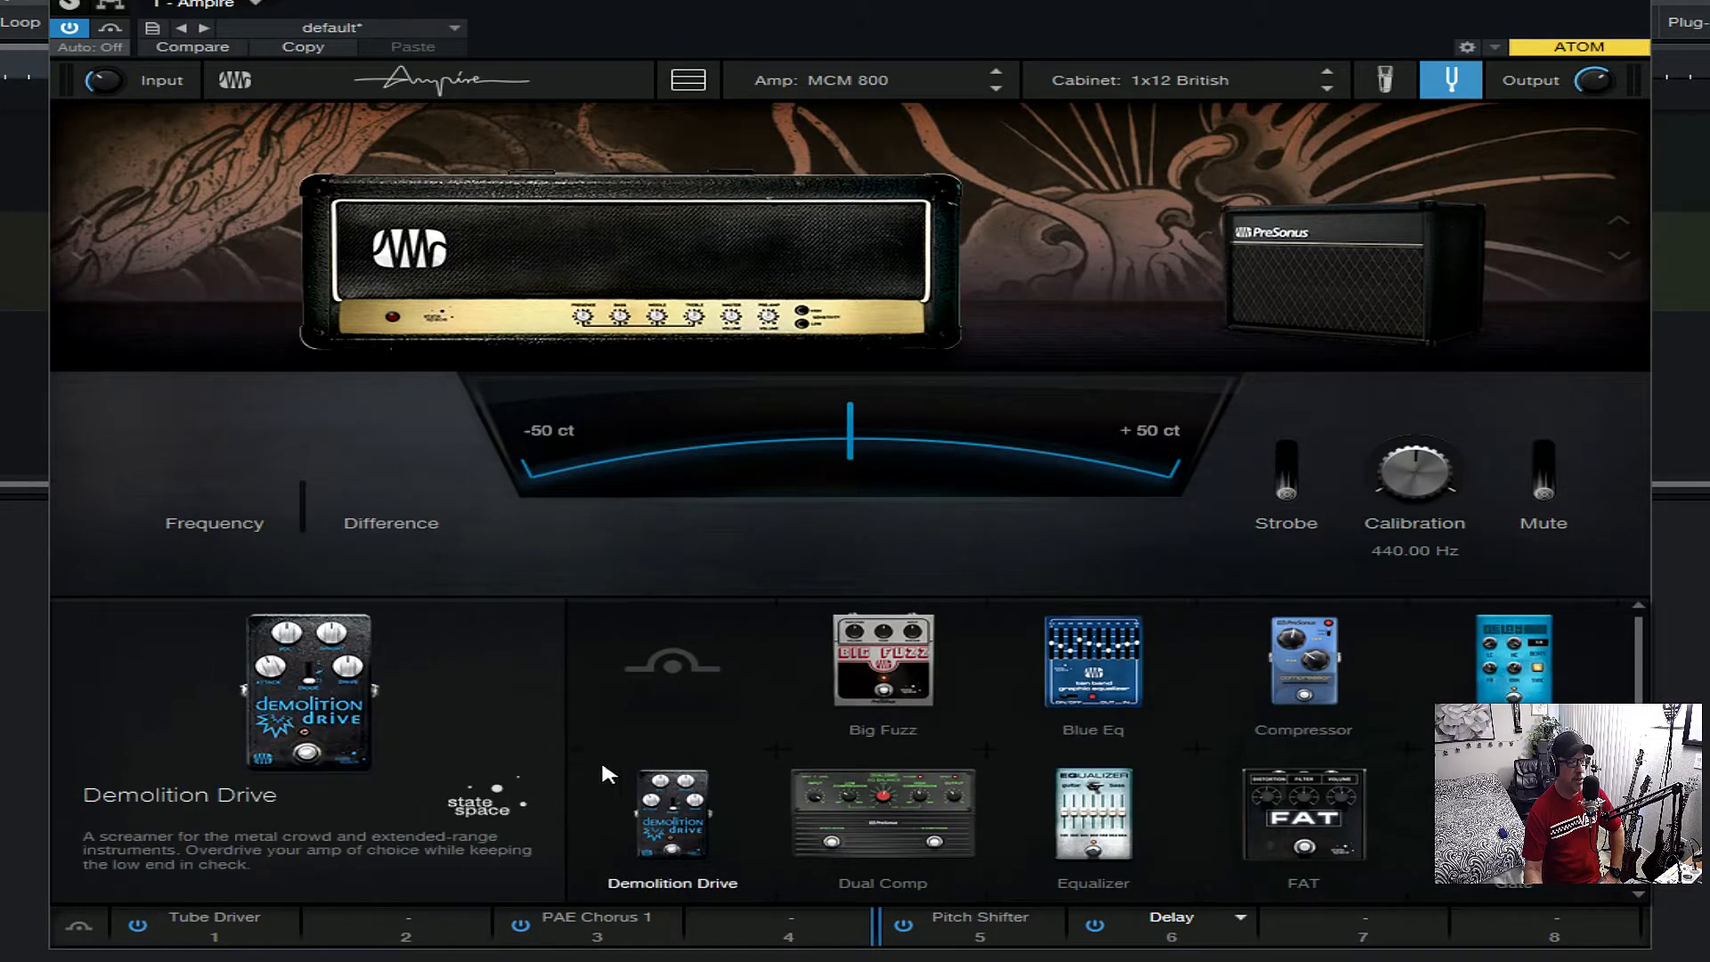
pyautogui.scroll(-1, 668, 781)
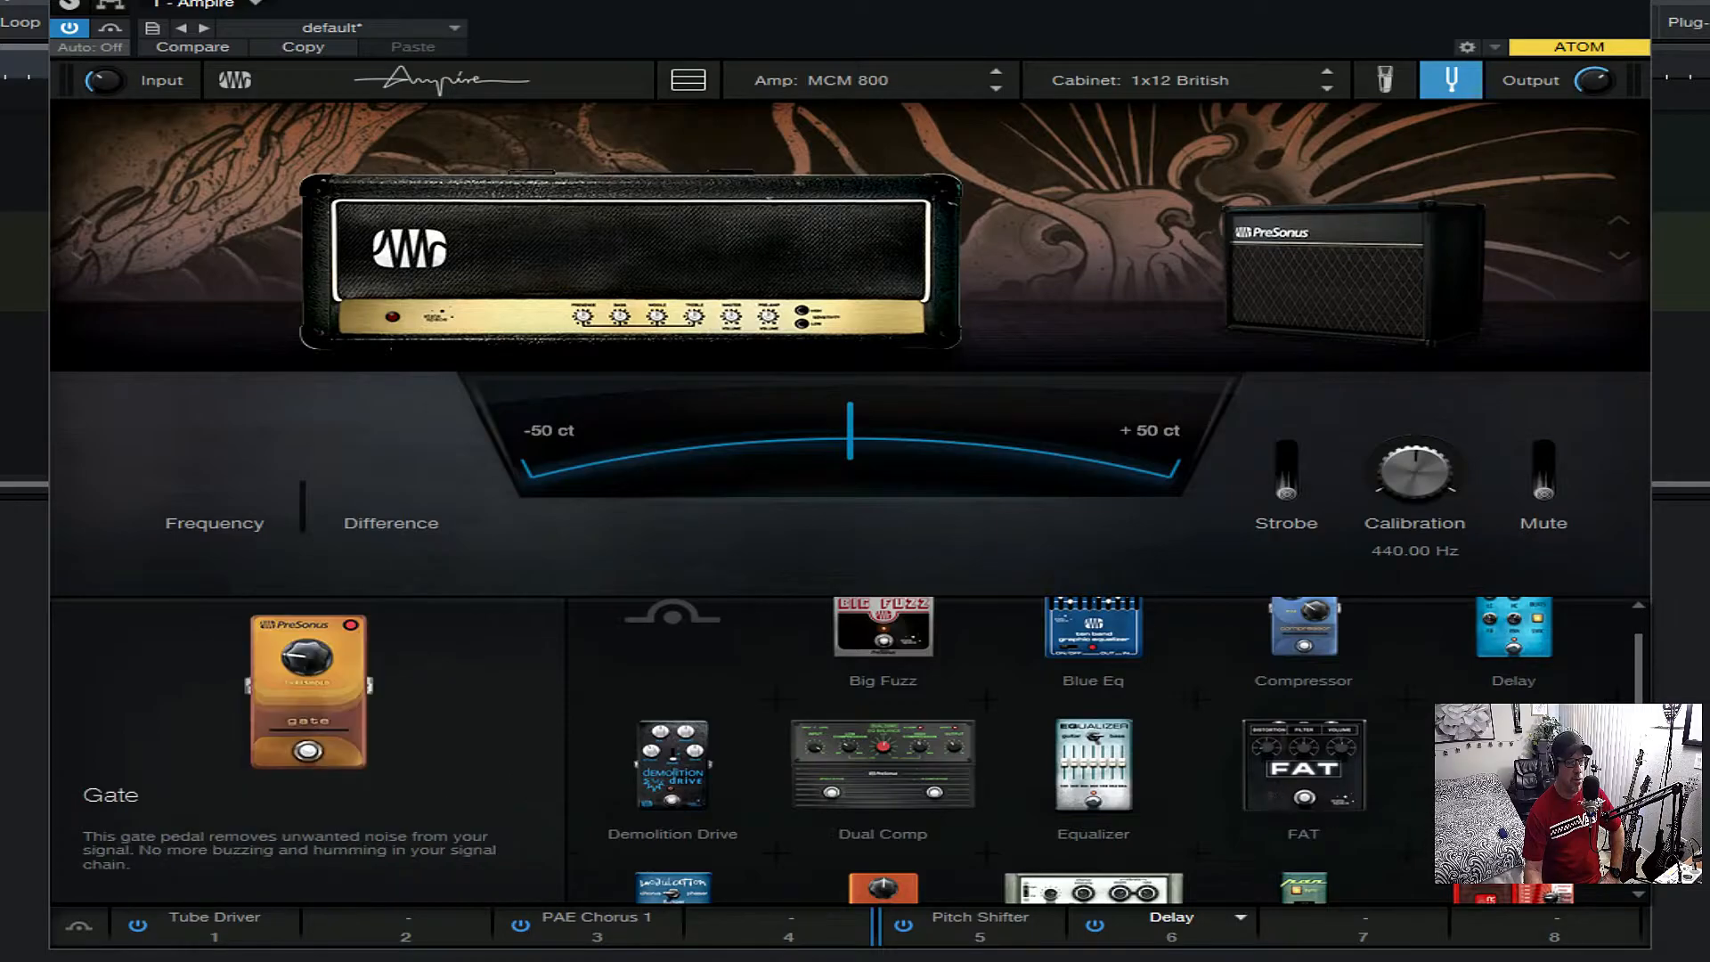
pyautogui.scroll(-1, 672, 623)
pyautogui.scroll(-2, 670, 821)
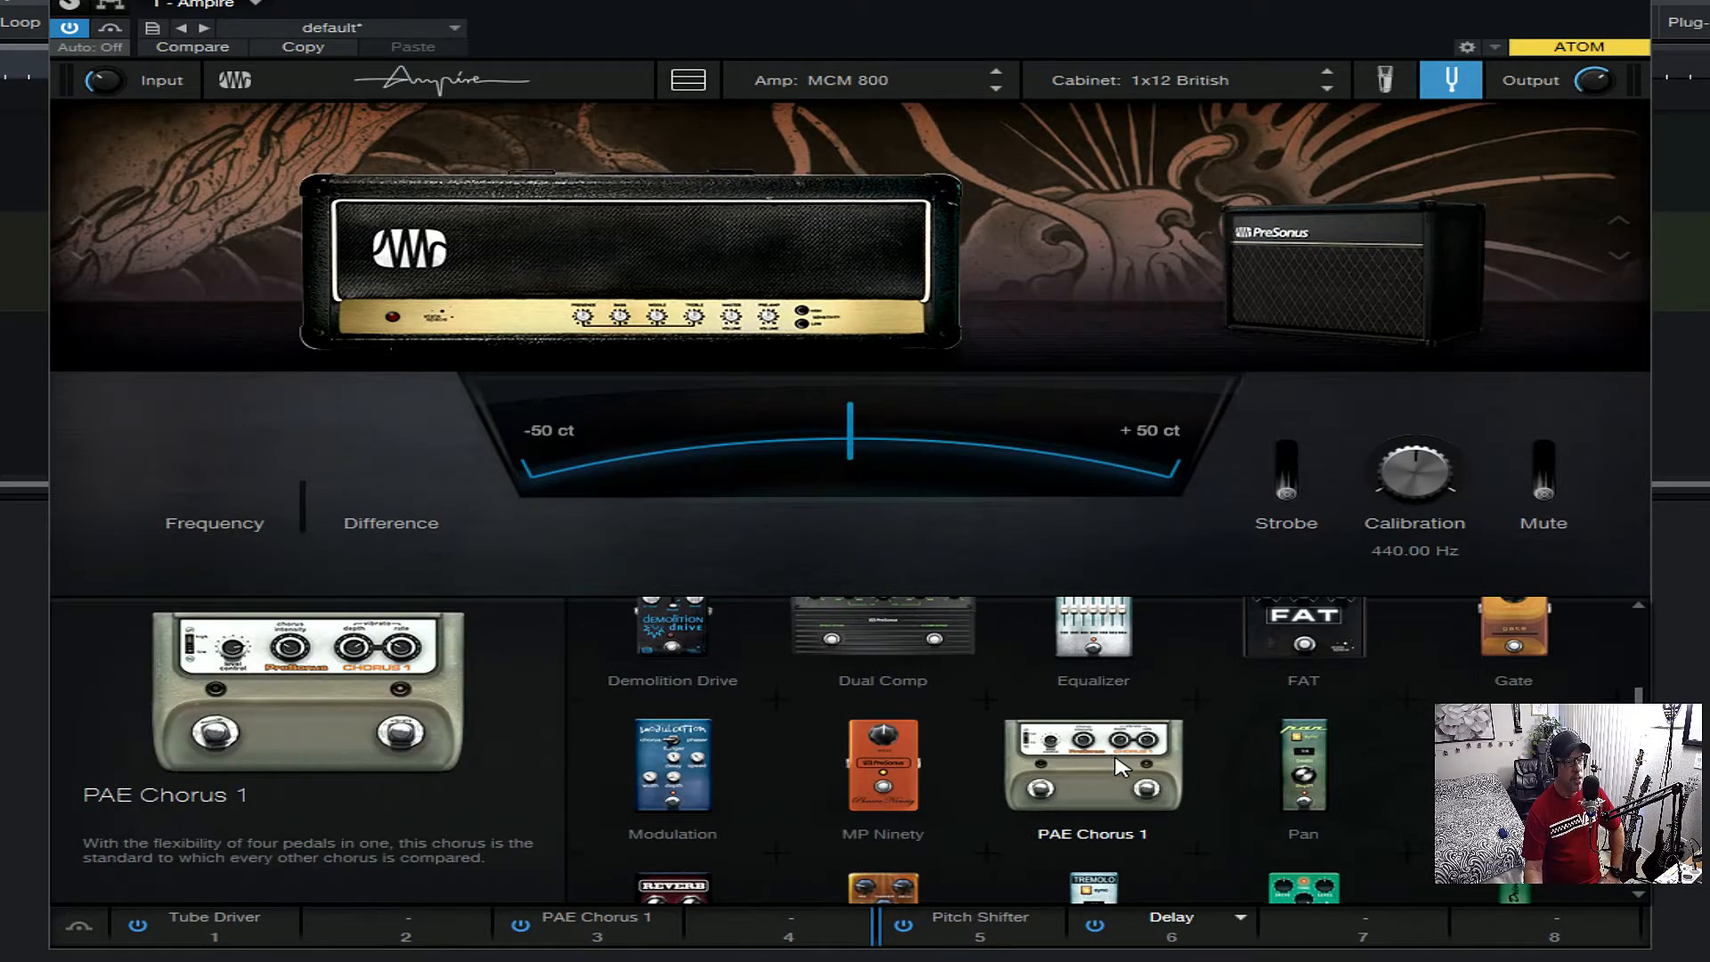
pyautogui.scroll(-1, 1118, 764)
pyautogui.scroll(-1, 1101, 753)
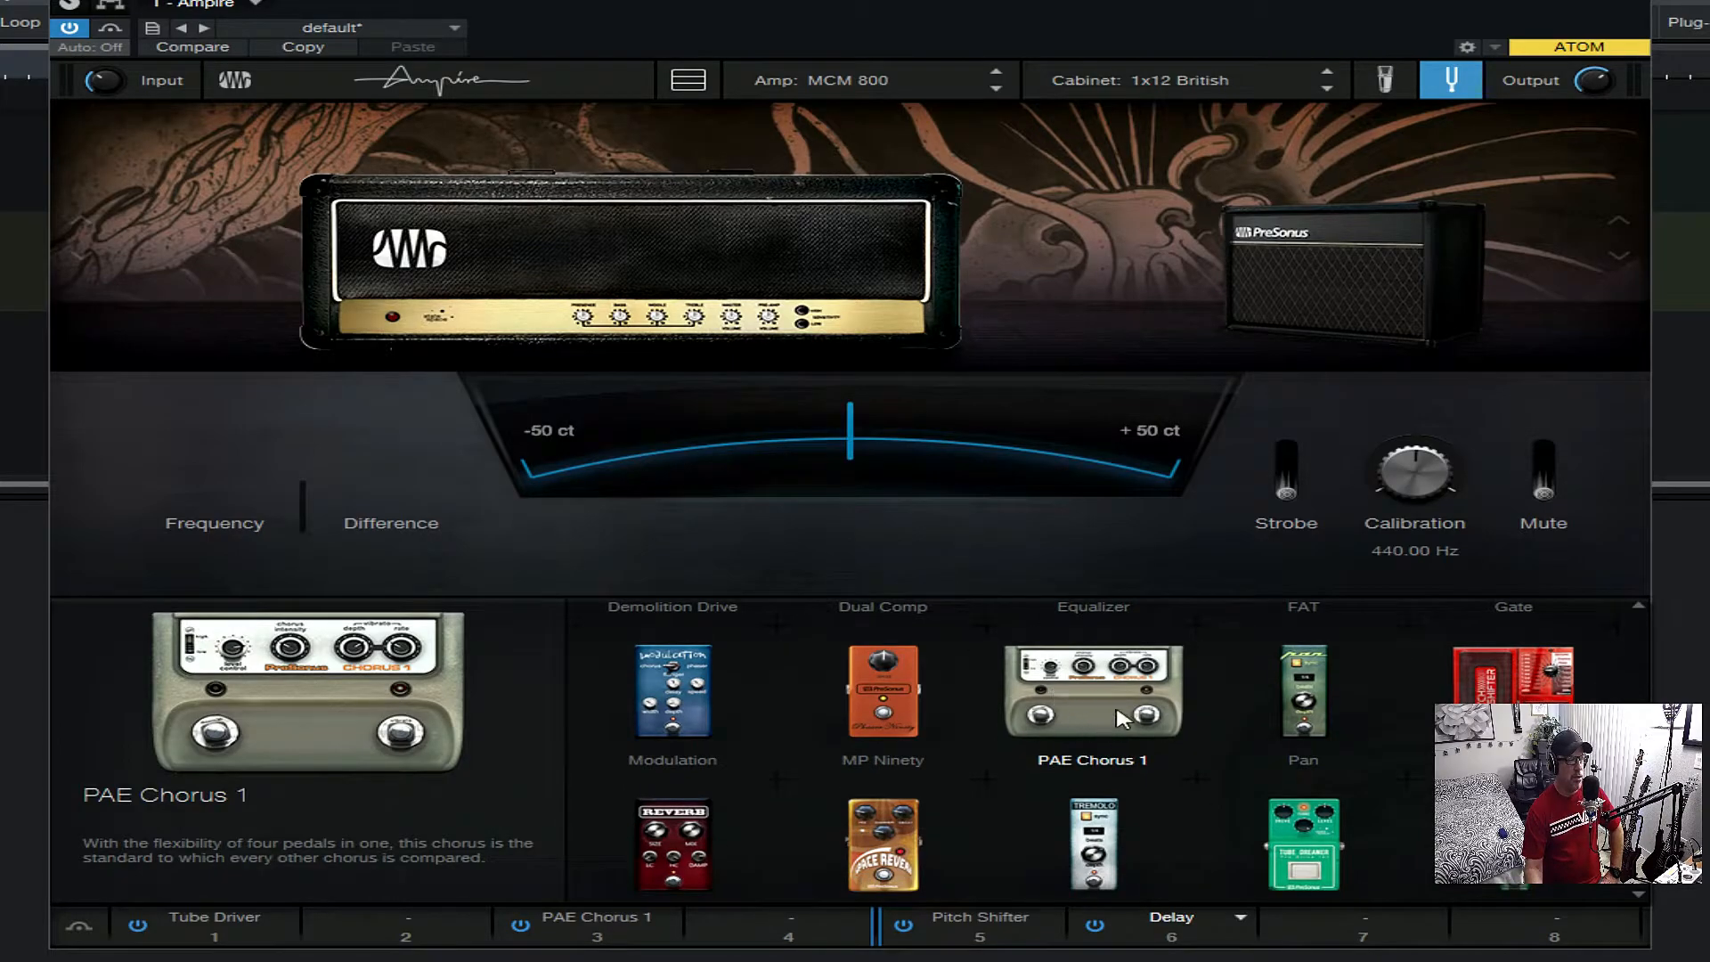
pyautogui.scroll(-1, 1073, 712)
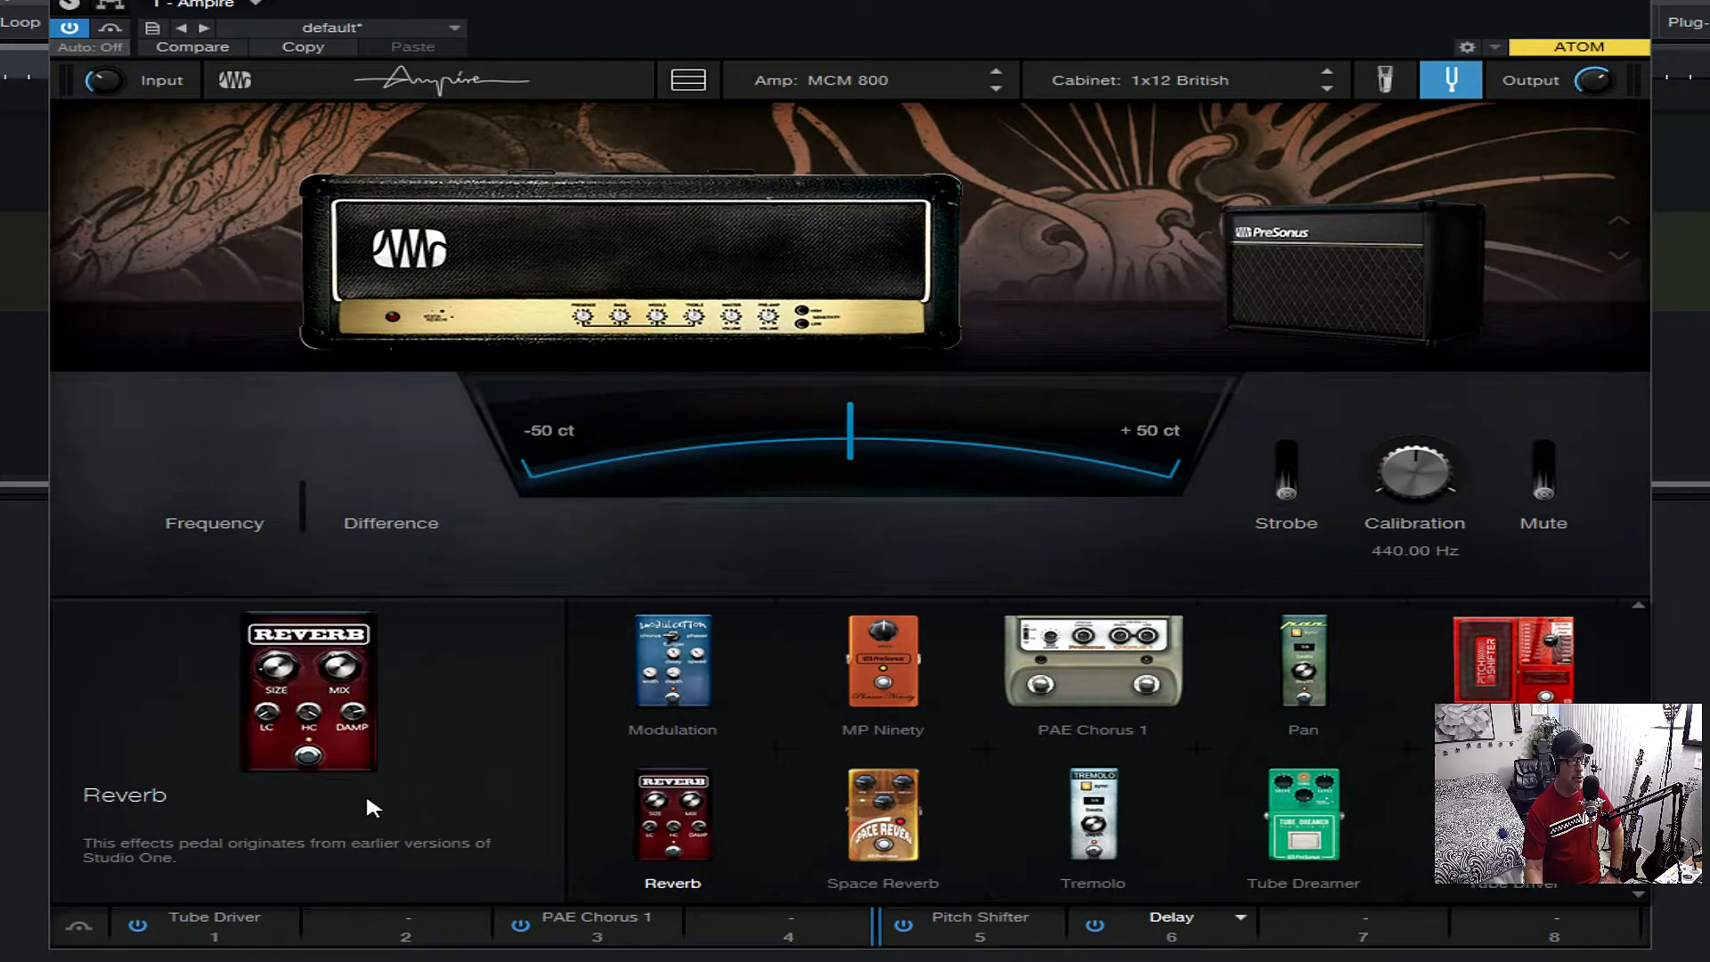
pyautogui.scroll(-2, 532, 797)
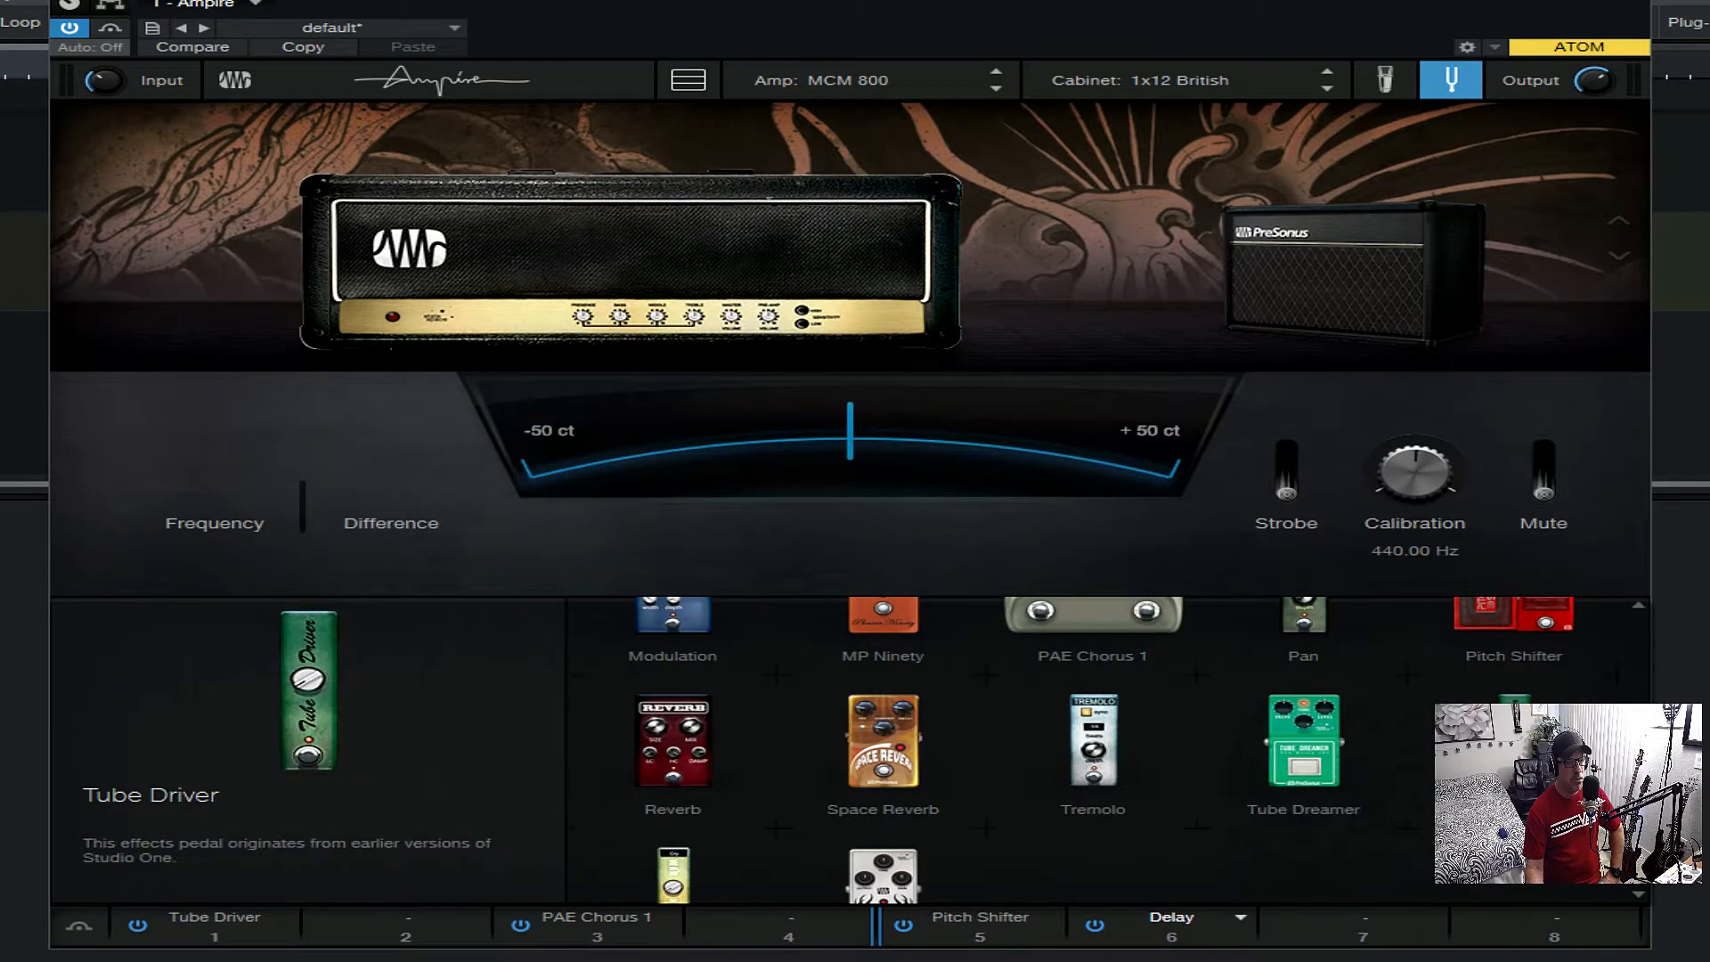
pyautogui.scroll(-2, 1040, 787)
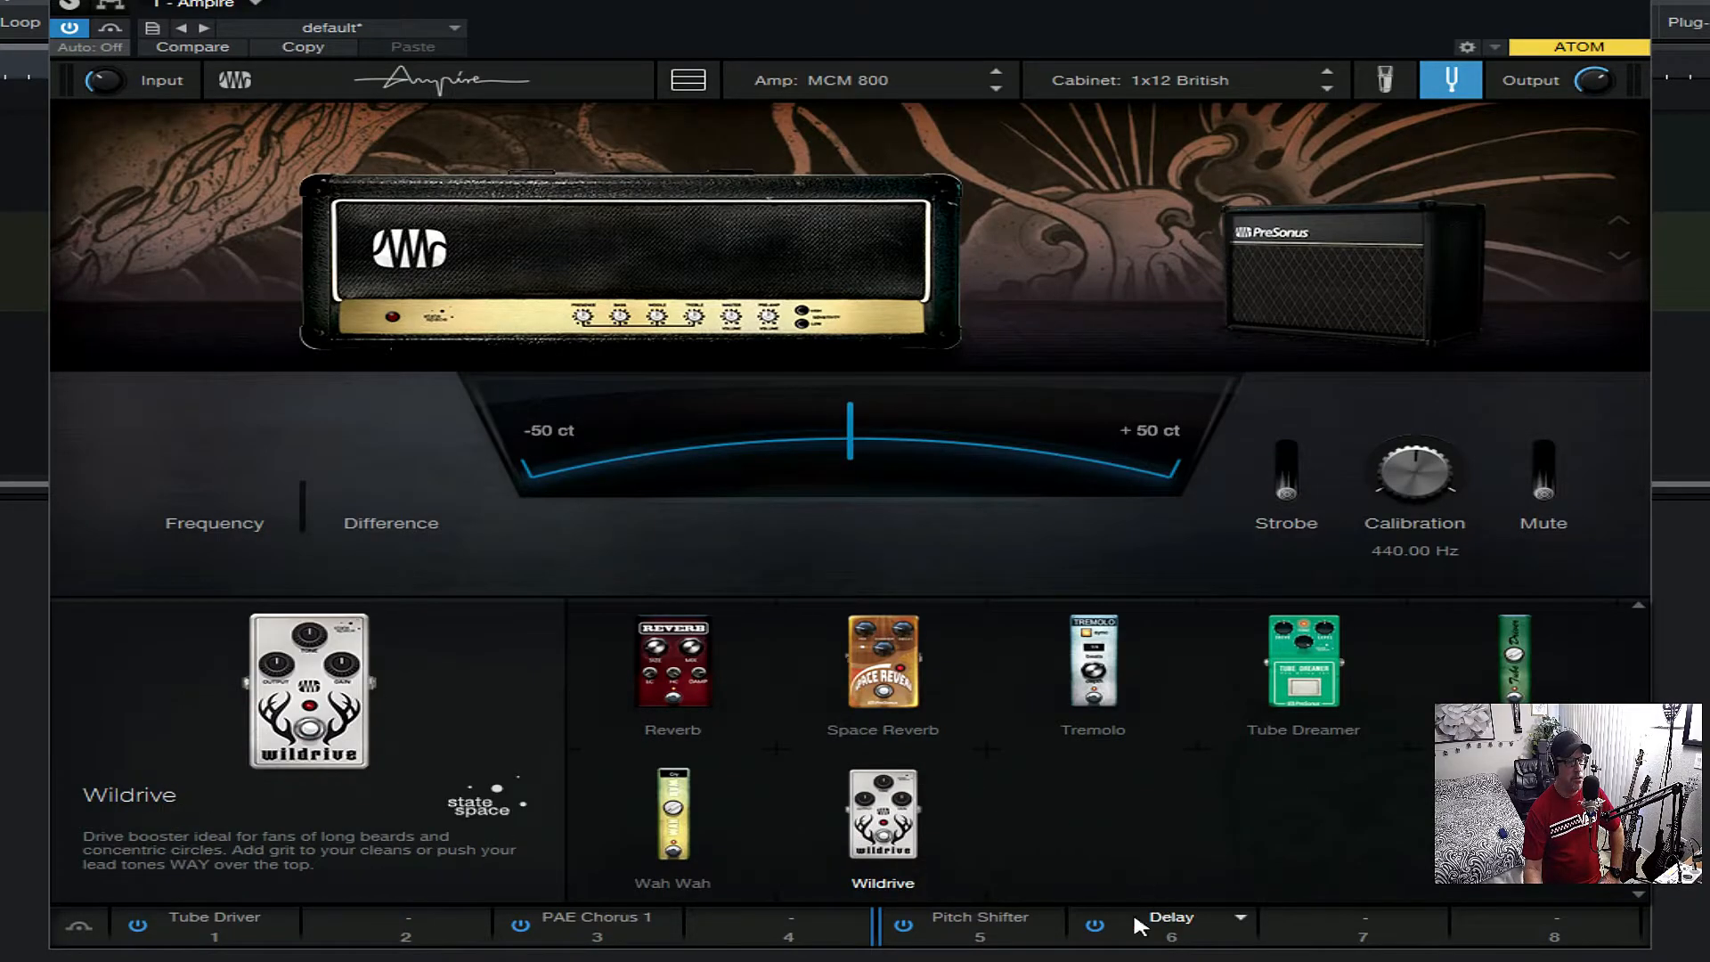
pyautogui.scroll(5, 1637, 659)
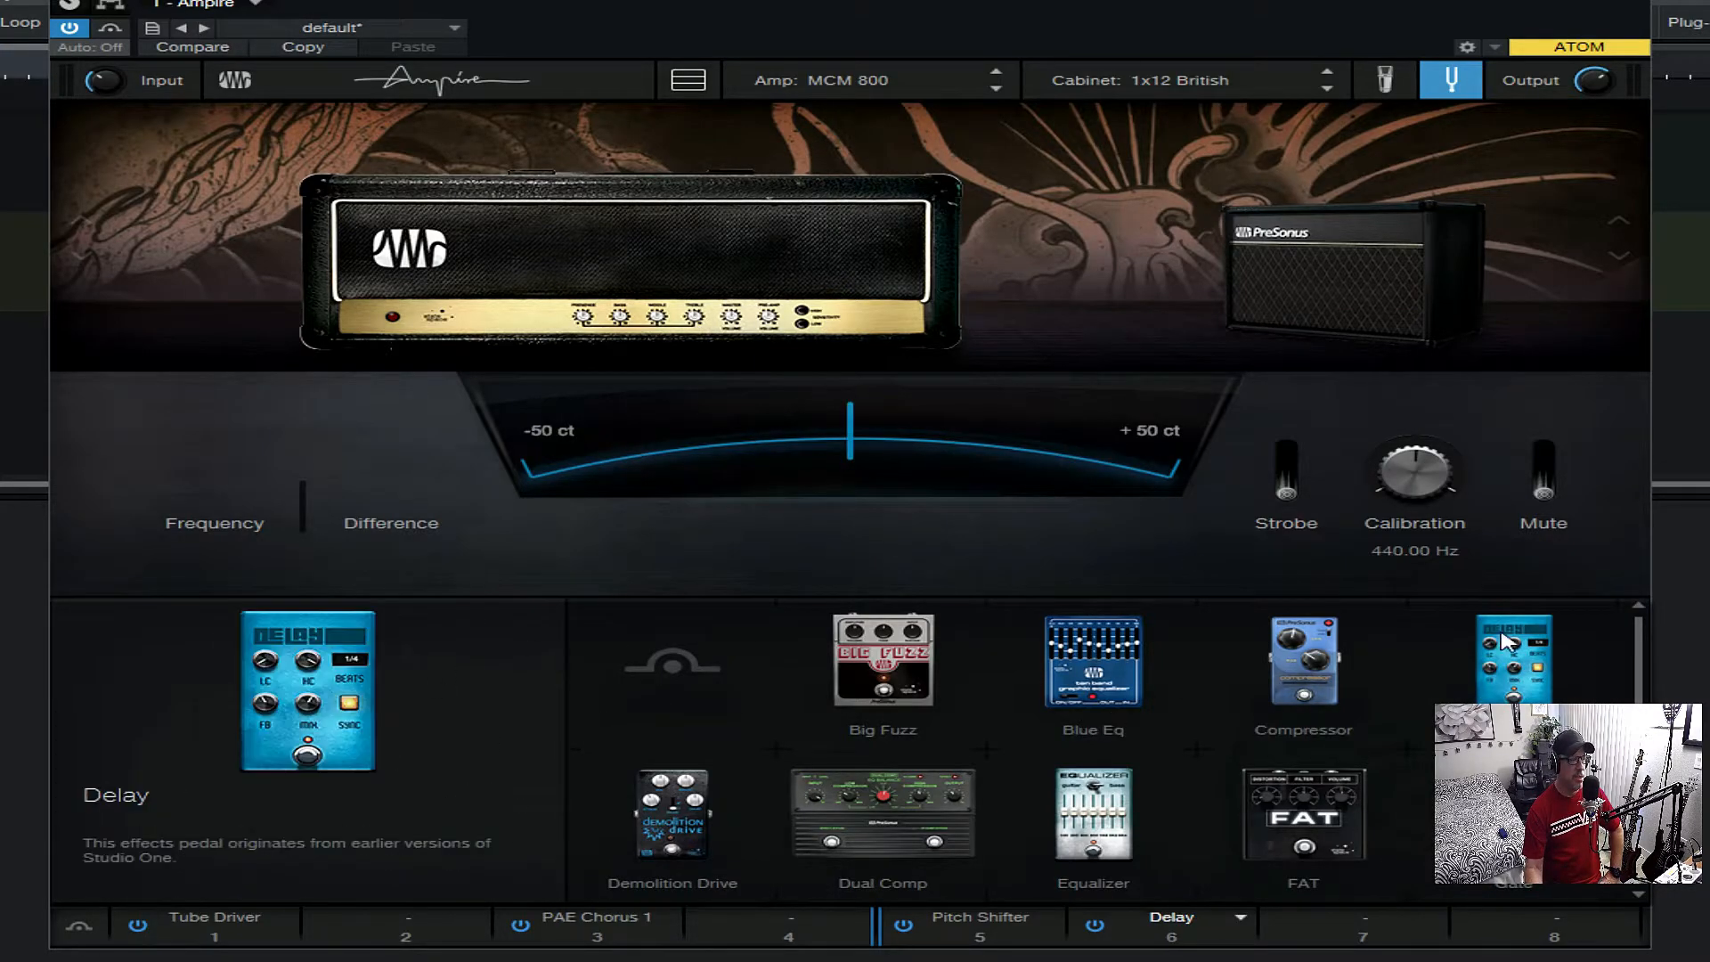
# - Bypass the whole pedalboard, and switch the pedals back on
pyautogui.click(80, 924)
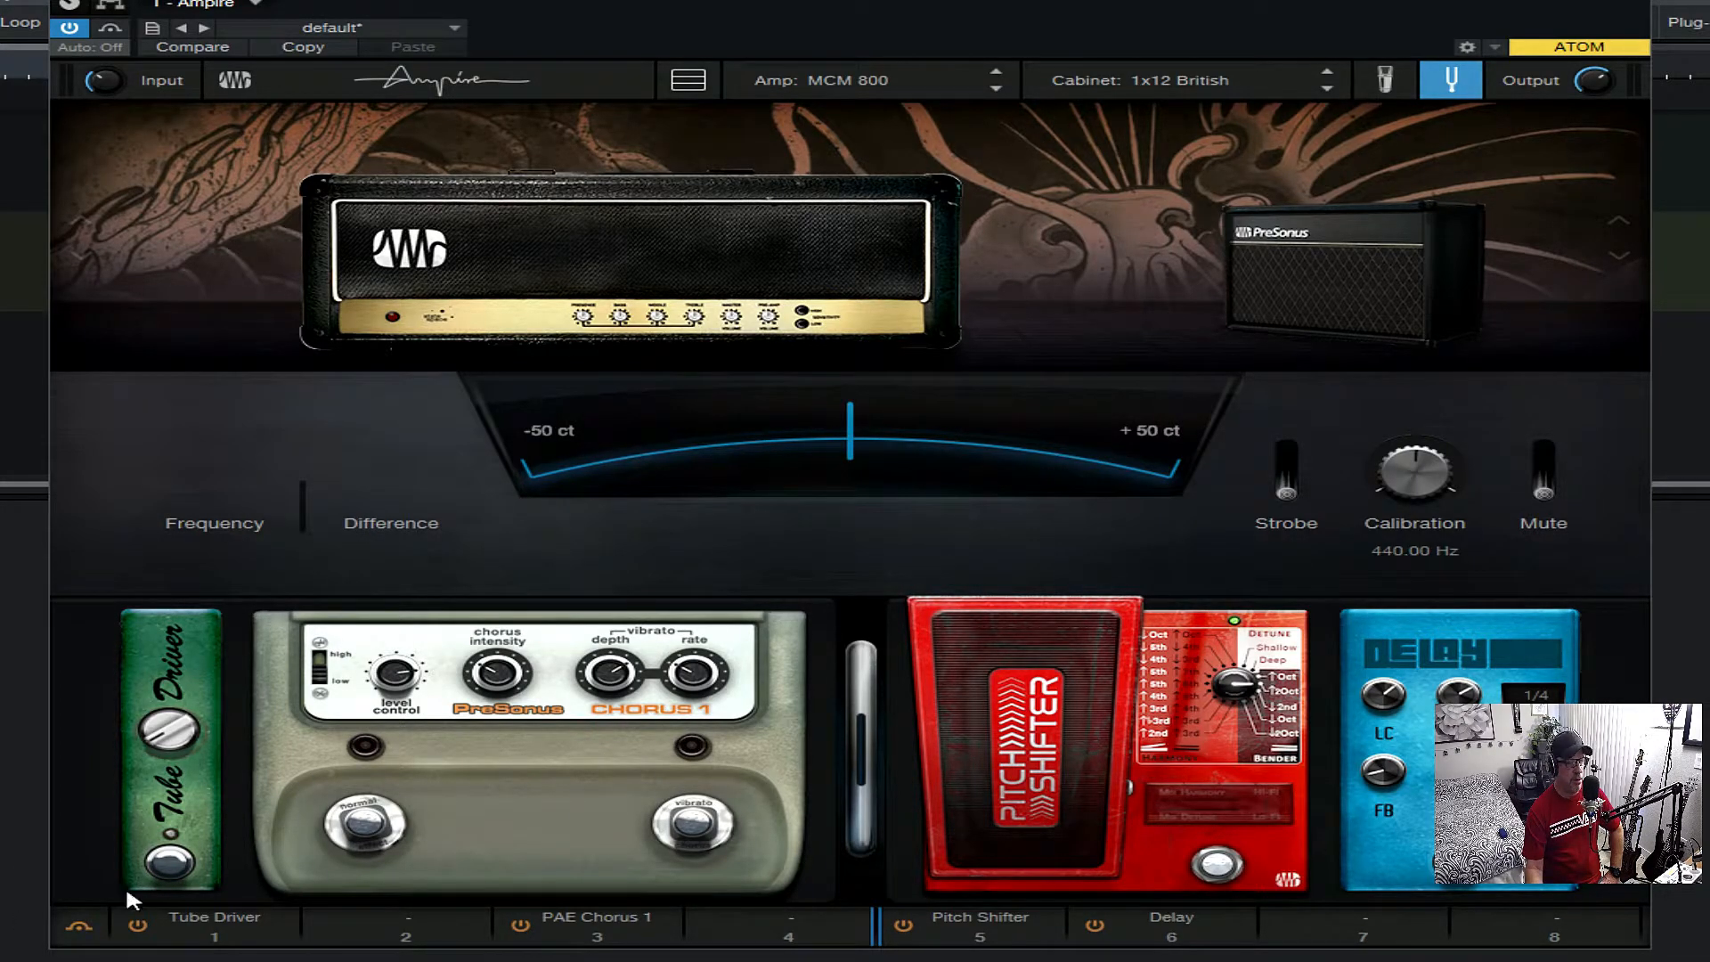
pyautogui.click(136, 927)
# - Look through the Bass, Clean, Experimental, Lead and Matched subfolders of the Ampire High Density presets
pyautogui.click(453, 28)
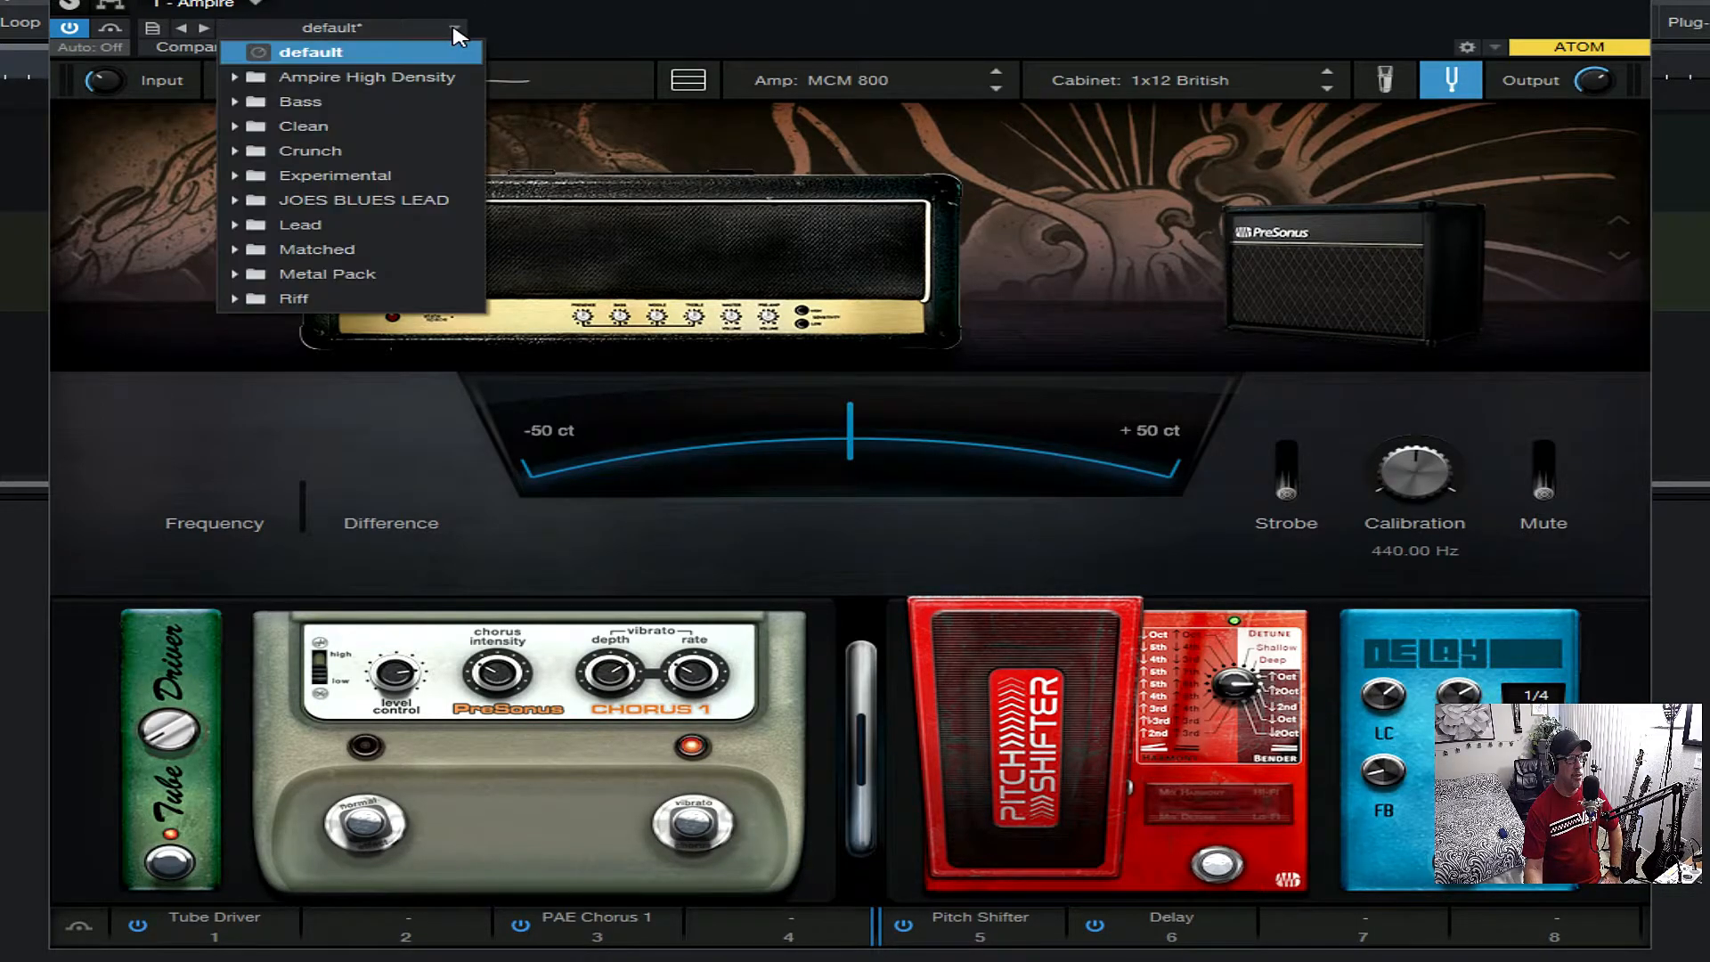
pyautogui.click(238, 79)
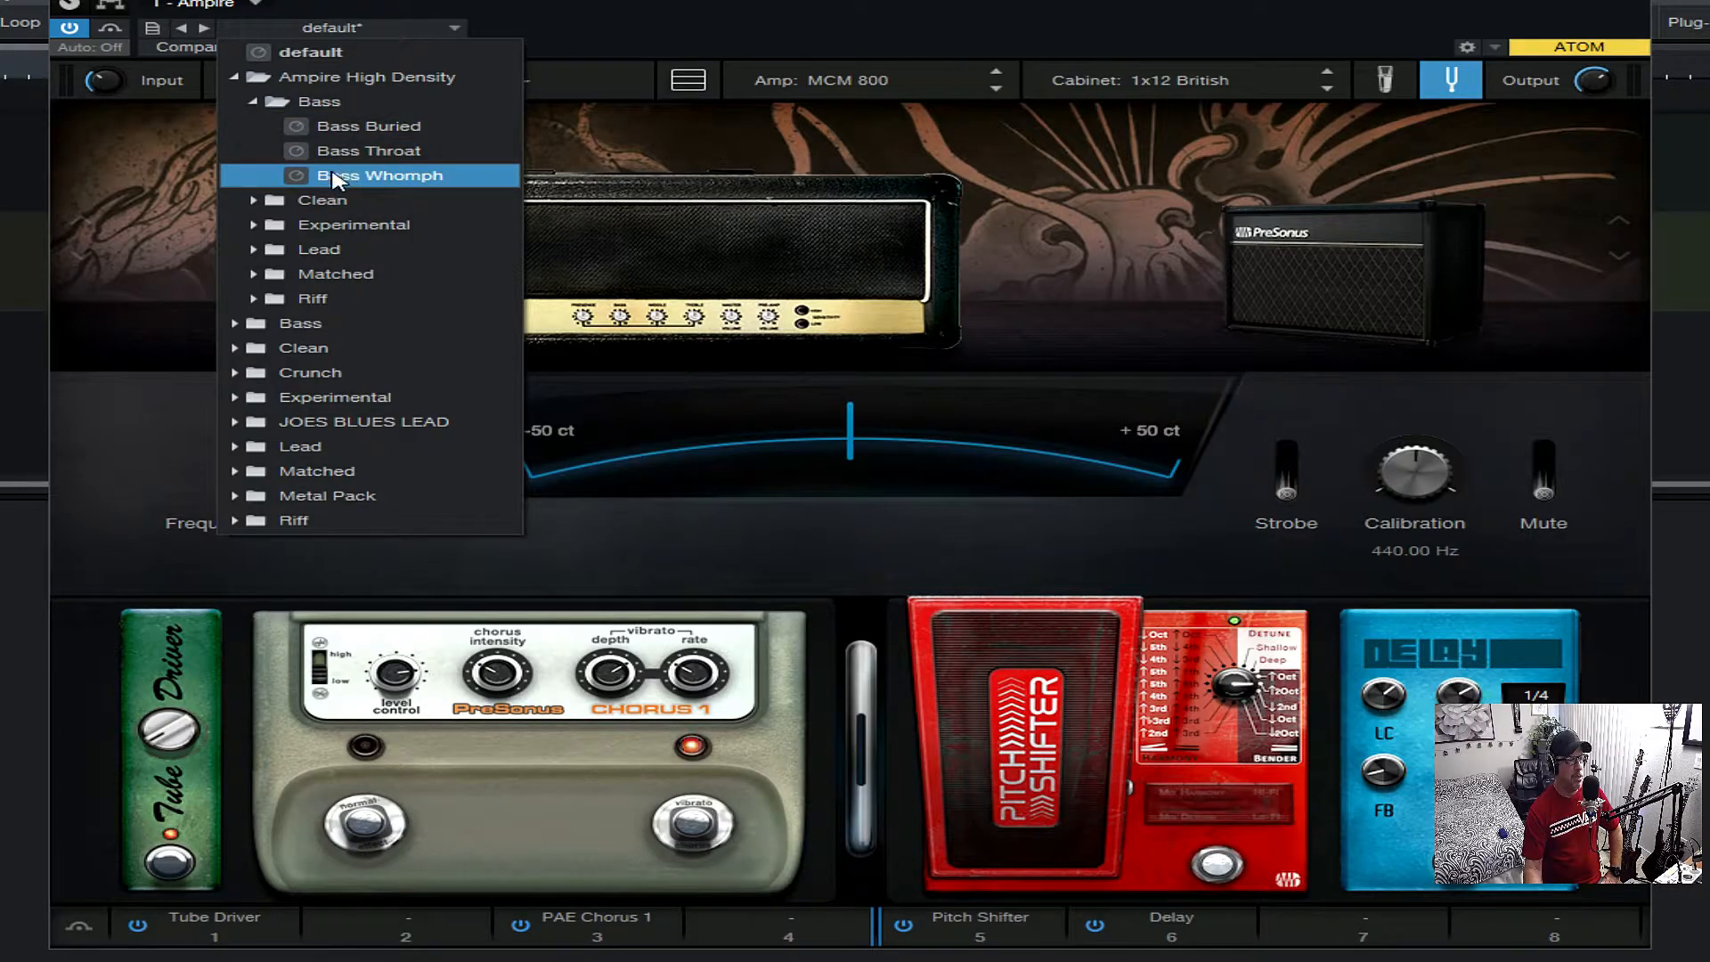
pyautogui.click(253, 102)
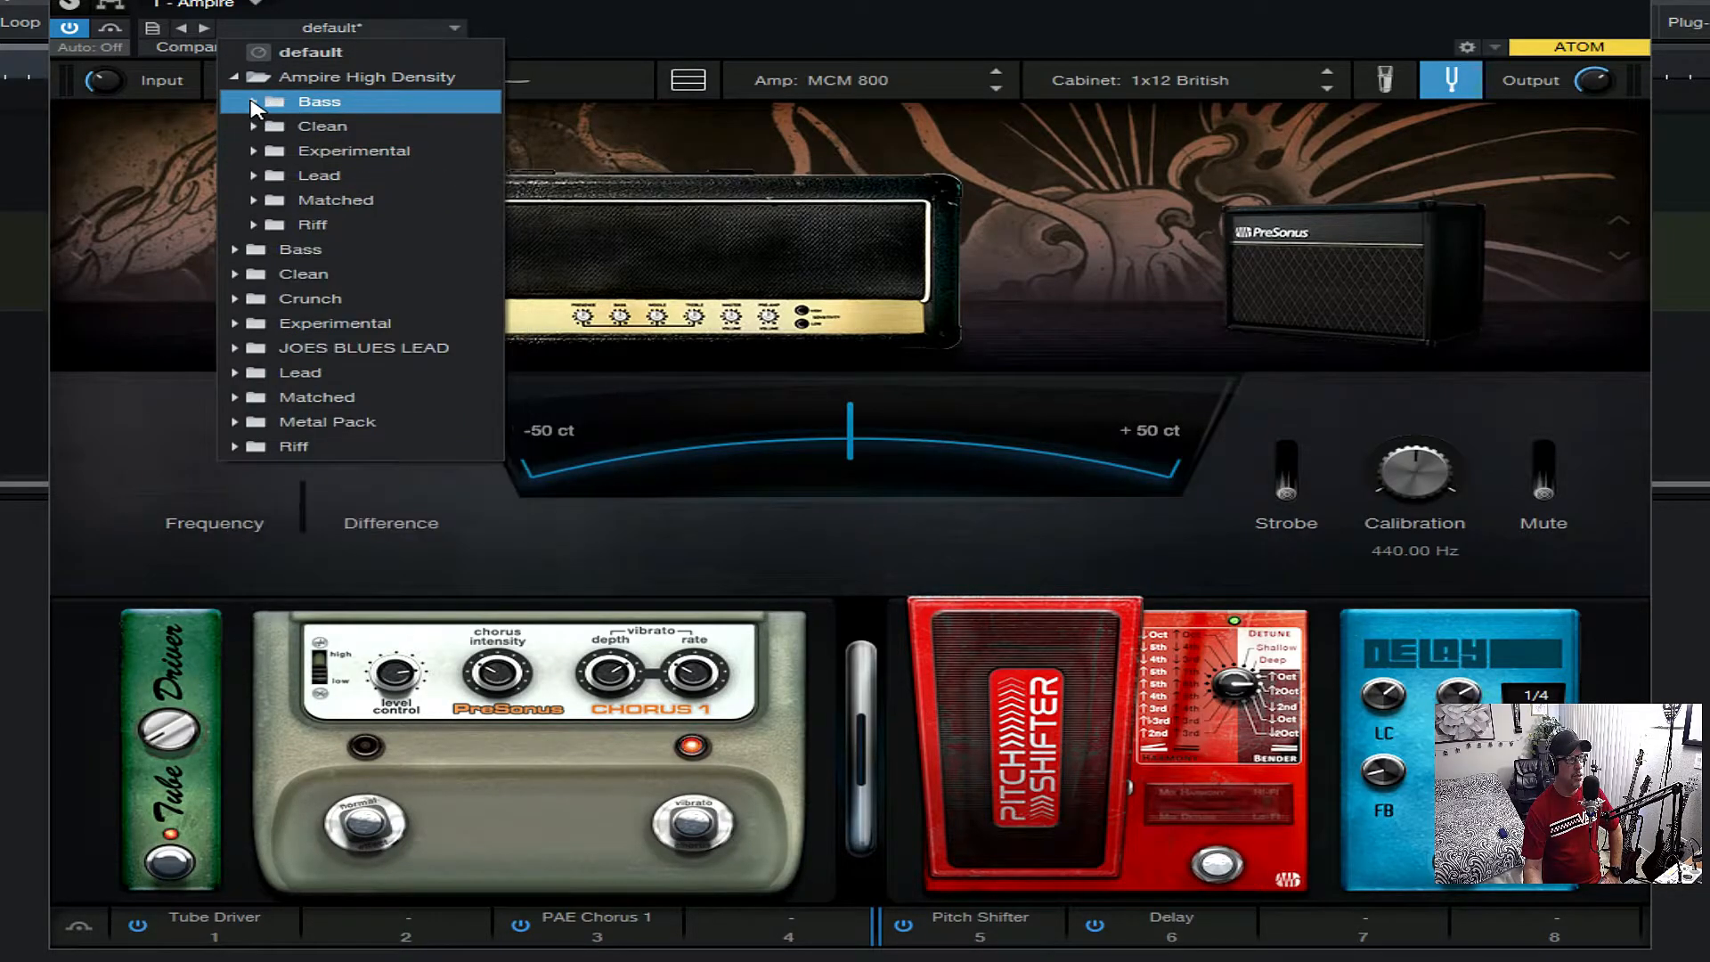
pyautogui.click(253, 126)
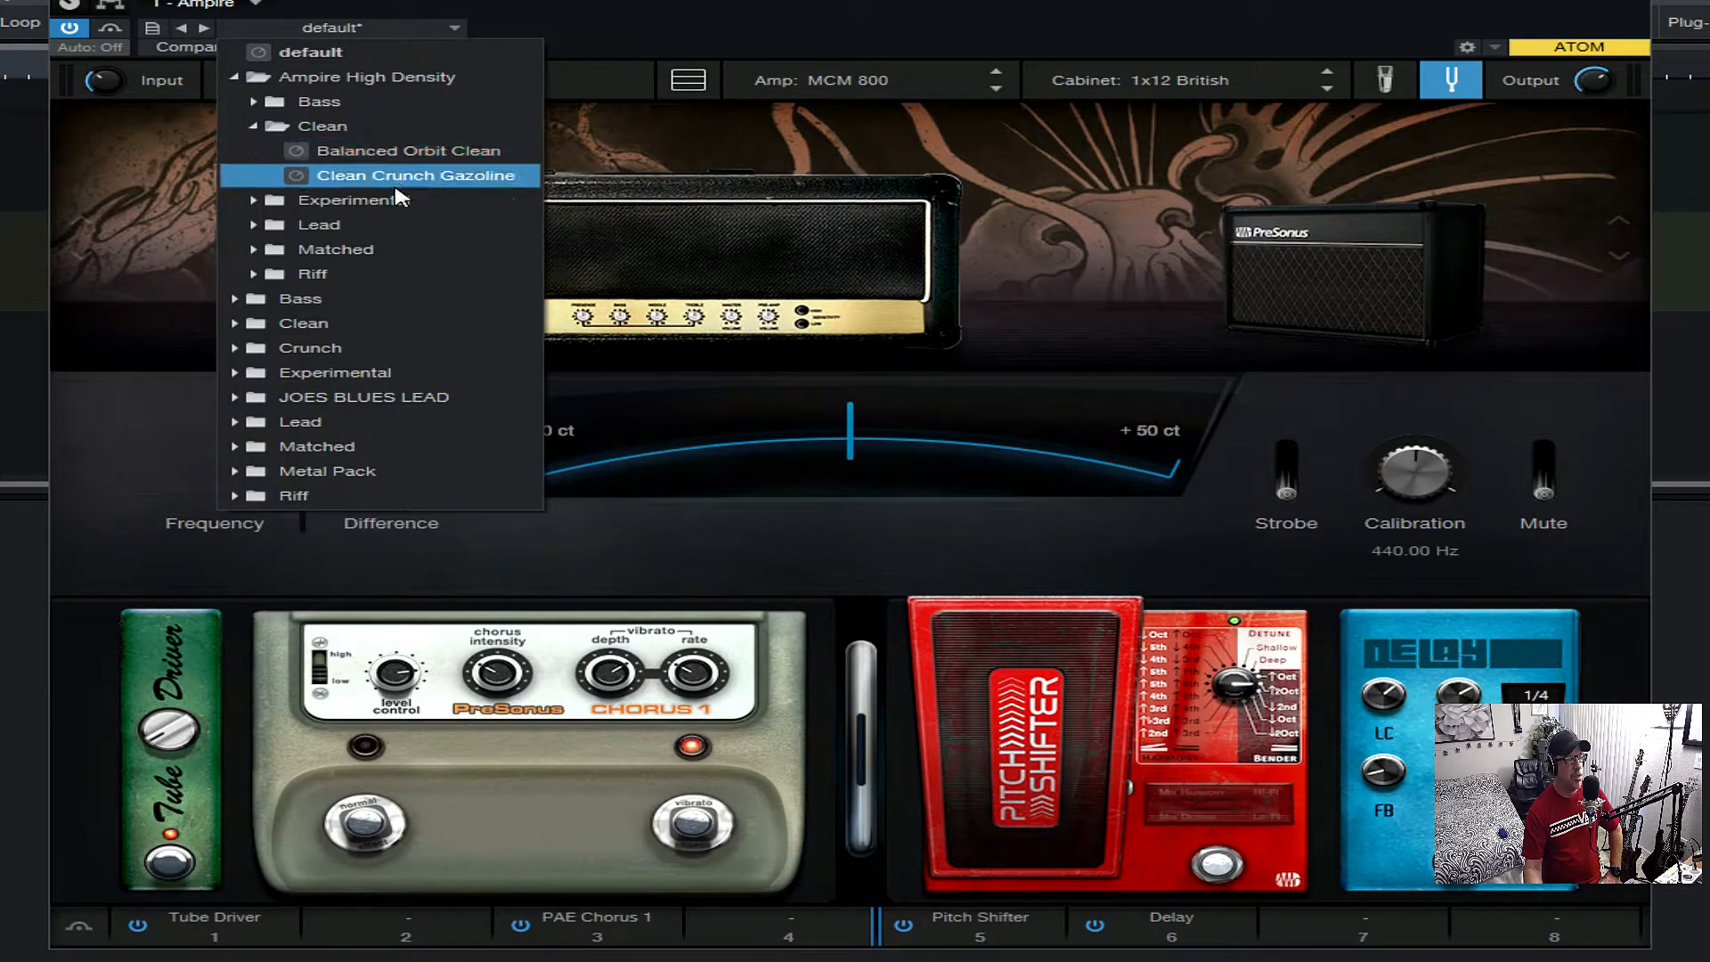
pyautogui.click(271, 128)
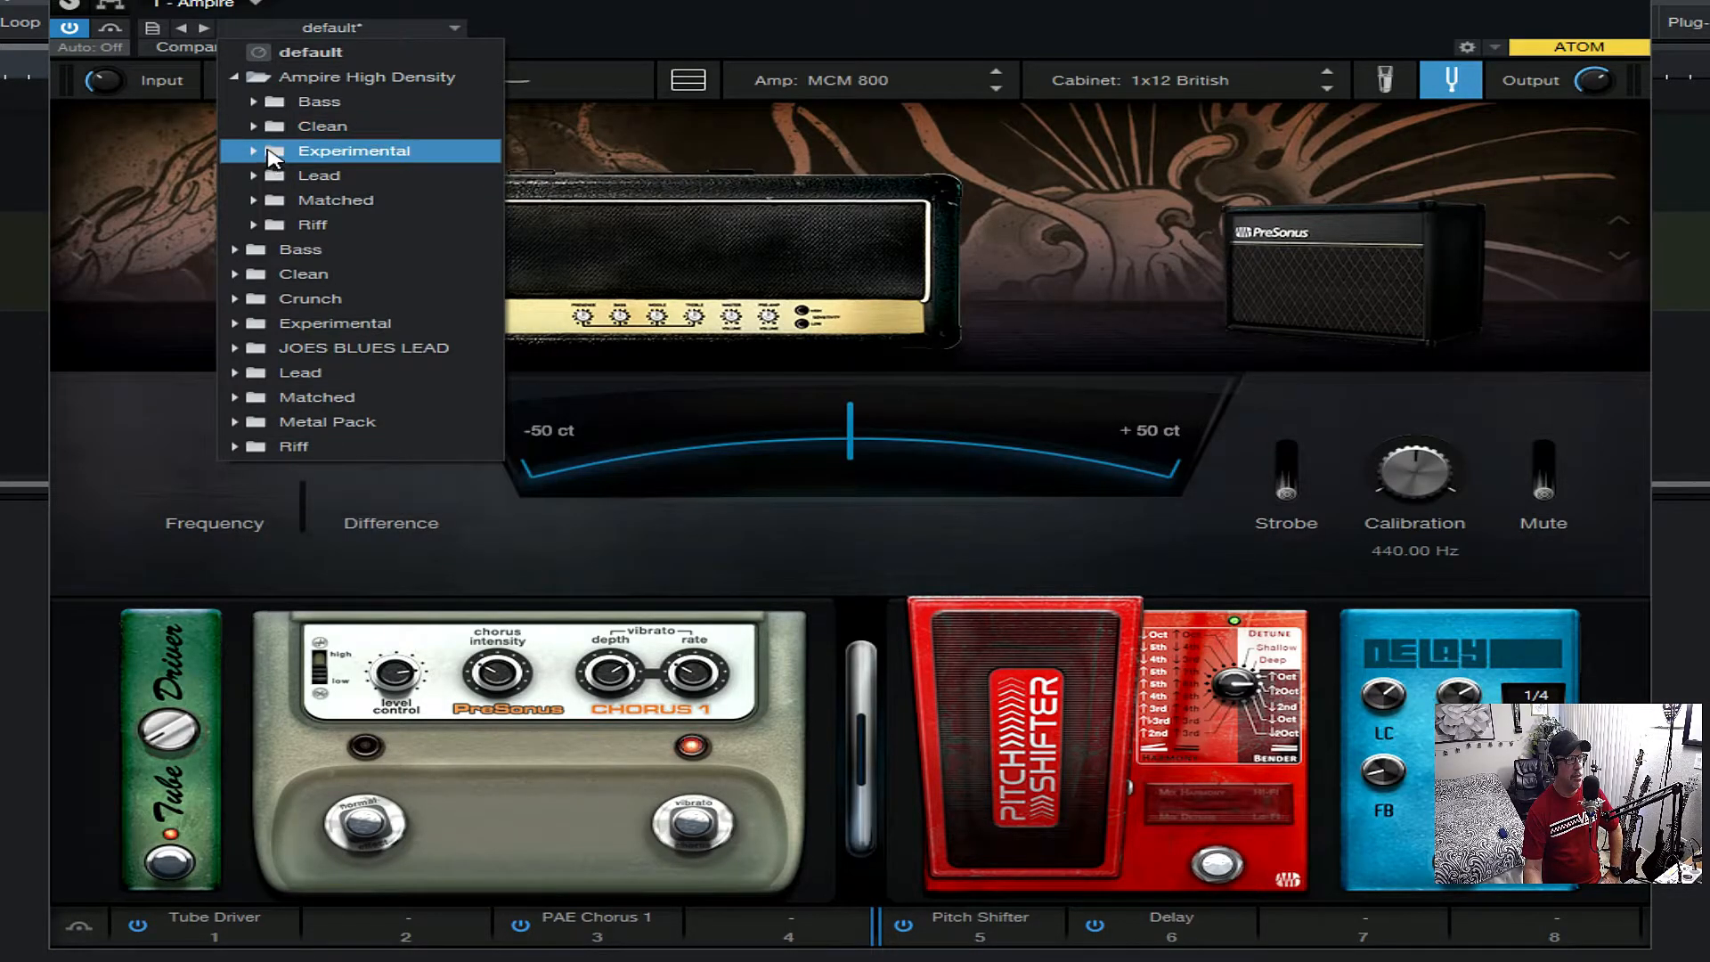
pyautogui.click(269, 150)
pyautogui.click(267, 152)
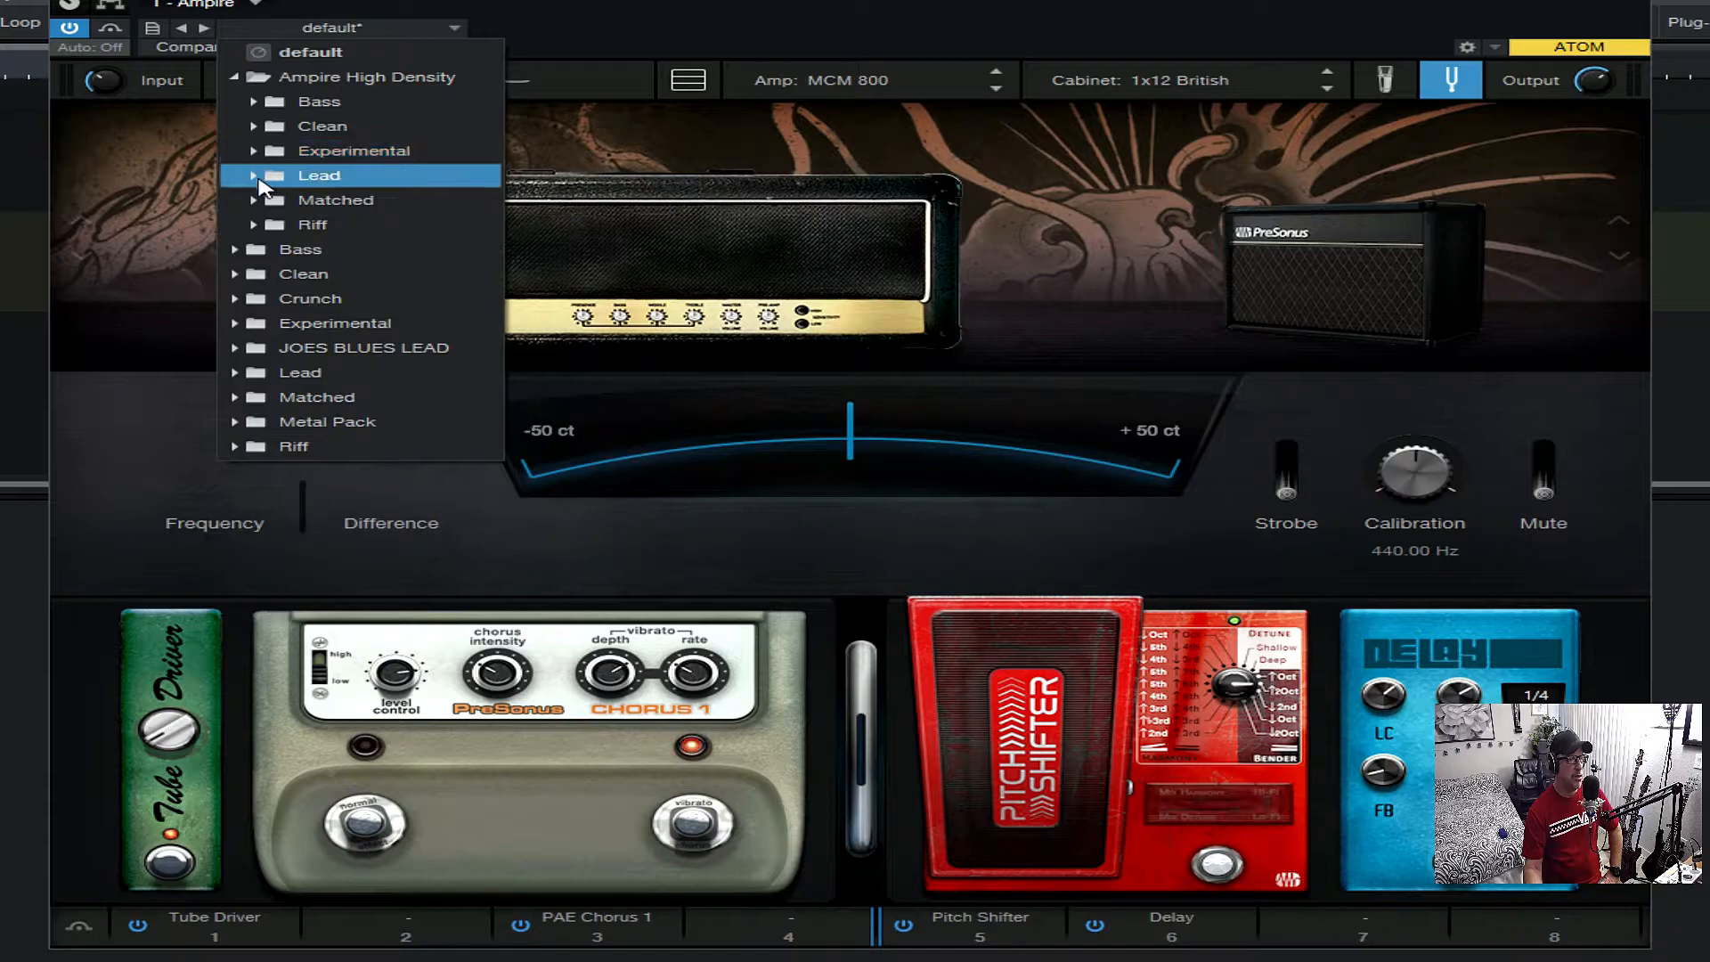
pyautogui.click(259, 177)
pyautogui.click(257, 178)
pyautogui.click(258, 203)
pyautogui.click(258, 203)
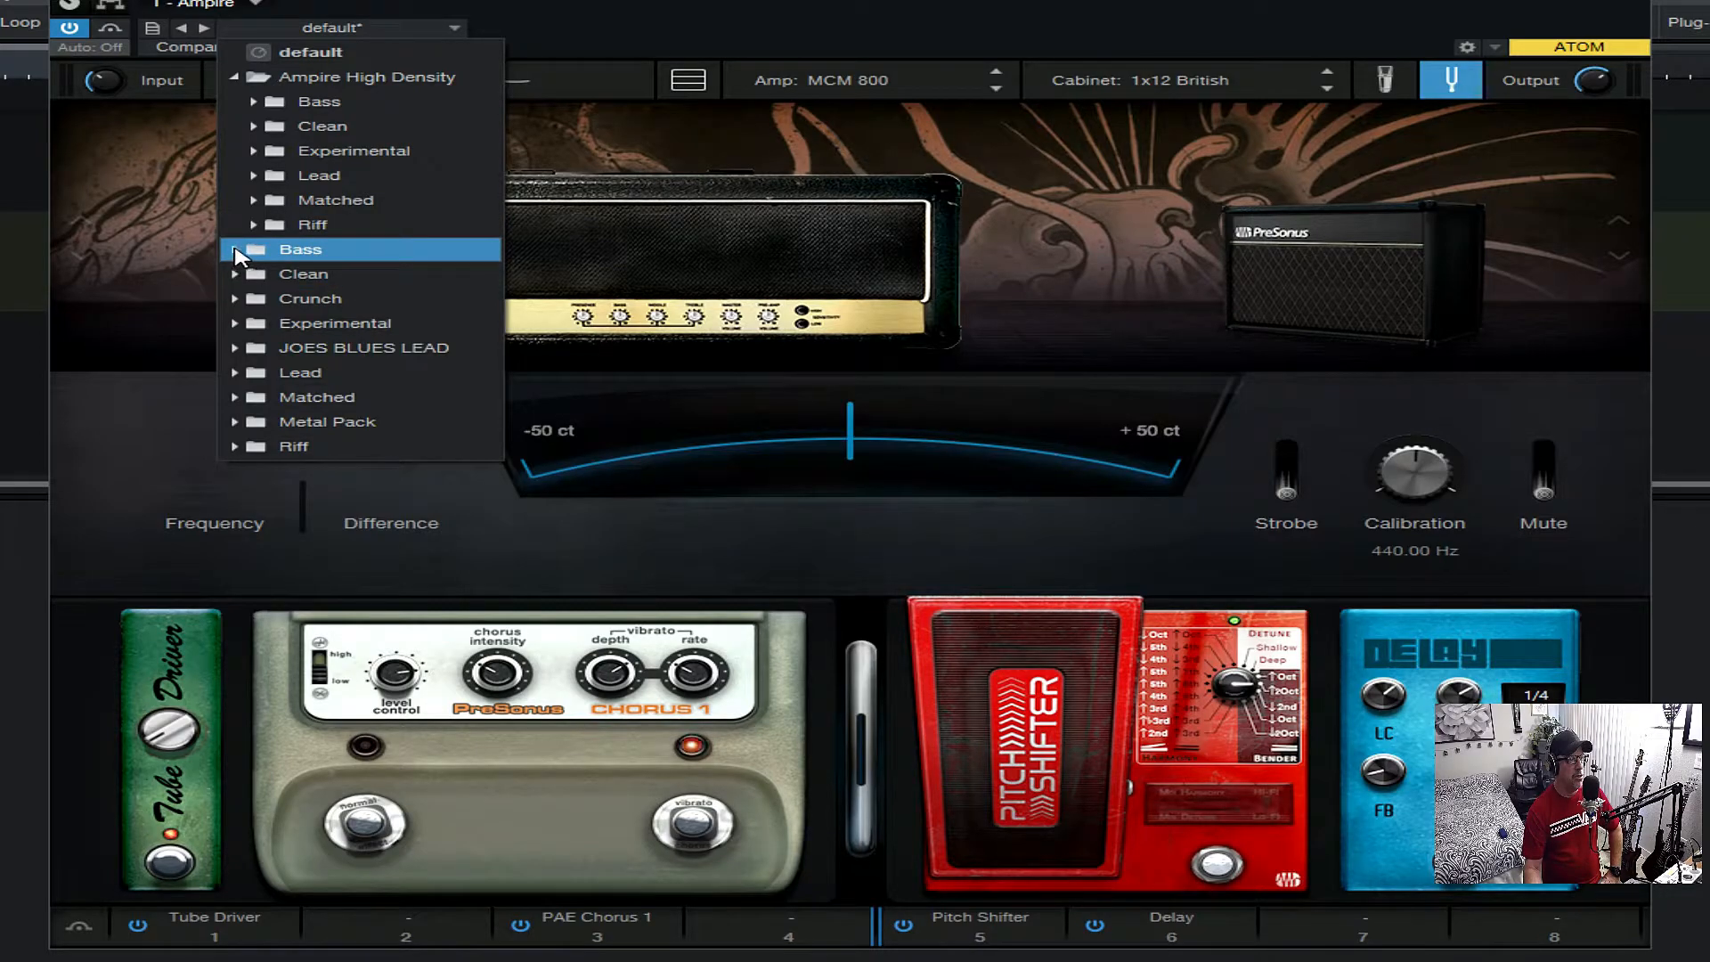
# - Look through the presets in the main Bass, Clean, Crunch, Lead and Metal Pack folders below Ampire High Density
pyautogui.click(236, 250)
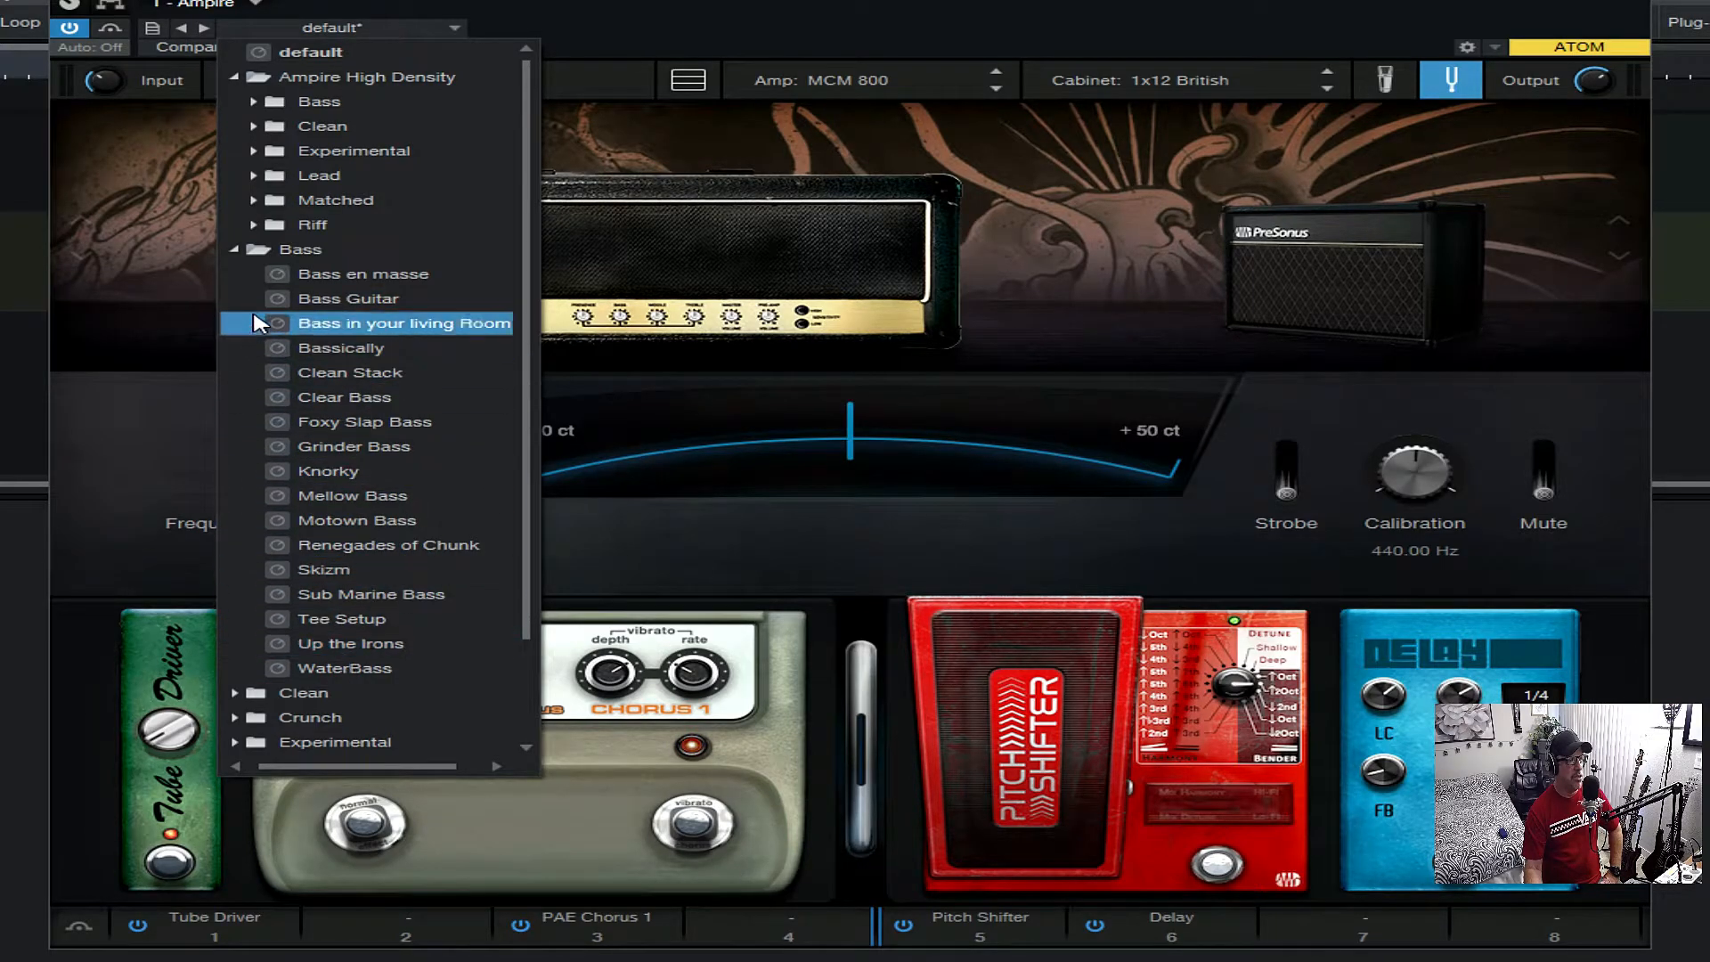
pyautogui.click(236, 250)
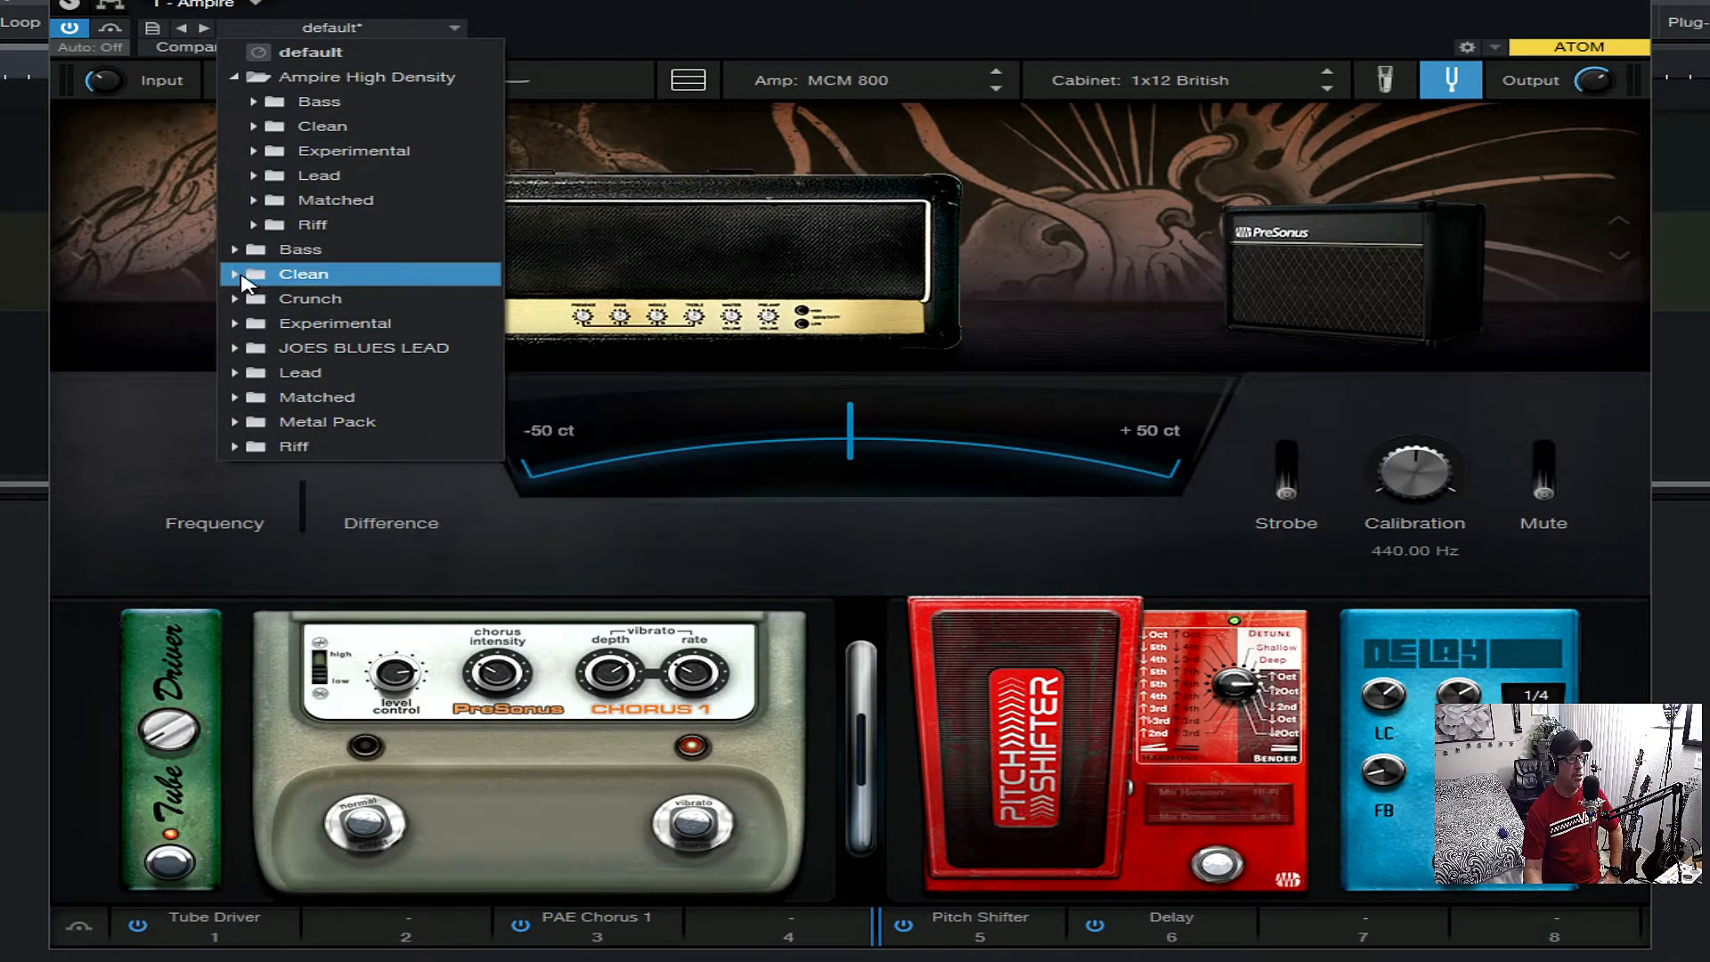
pyautogui.click(239, 275)
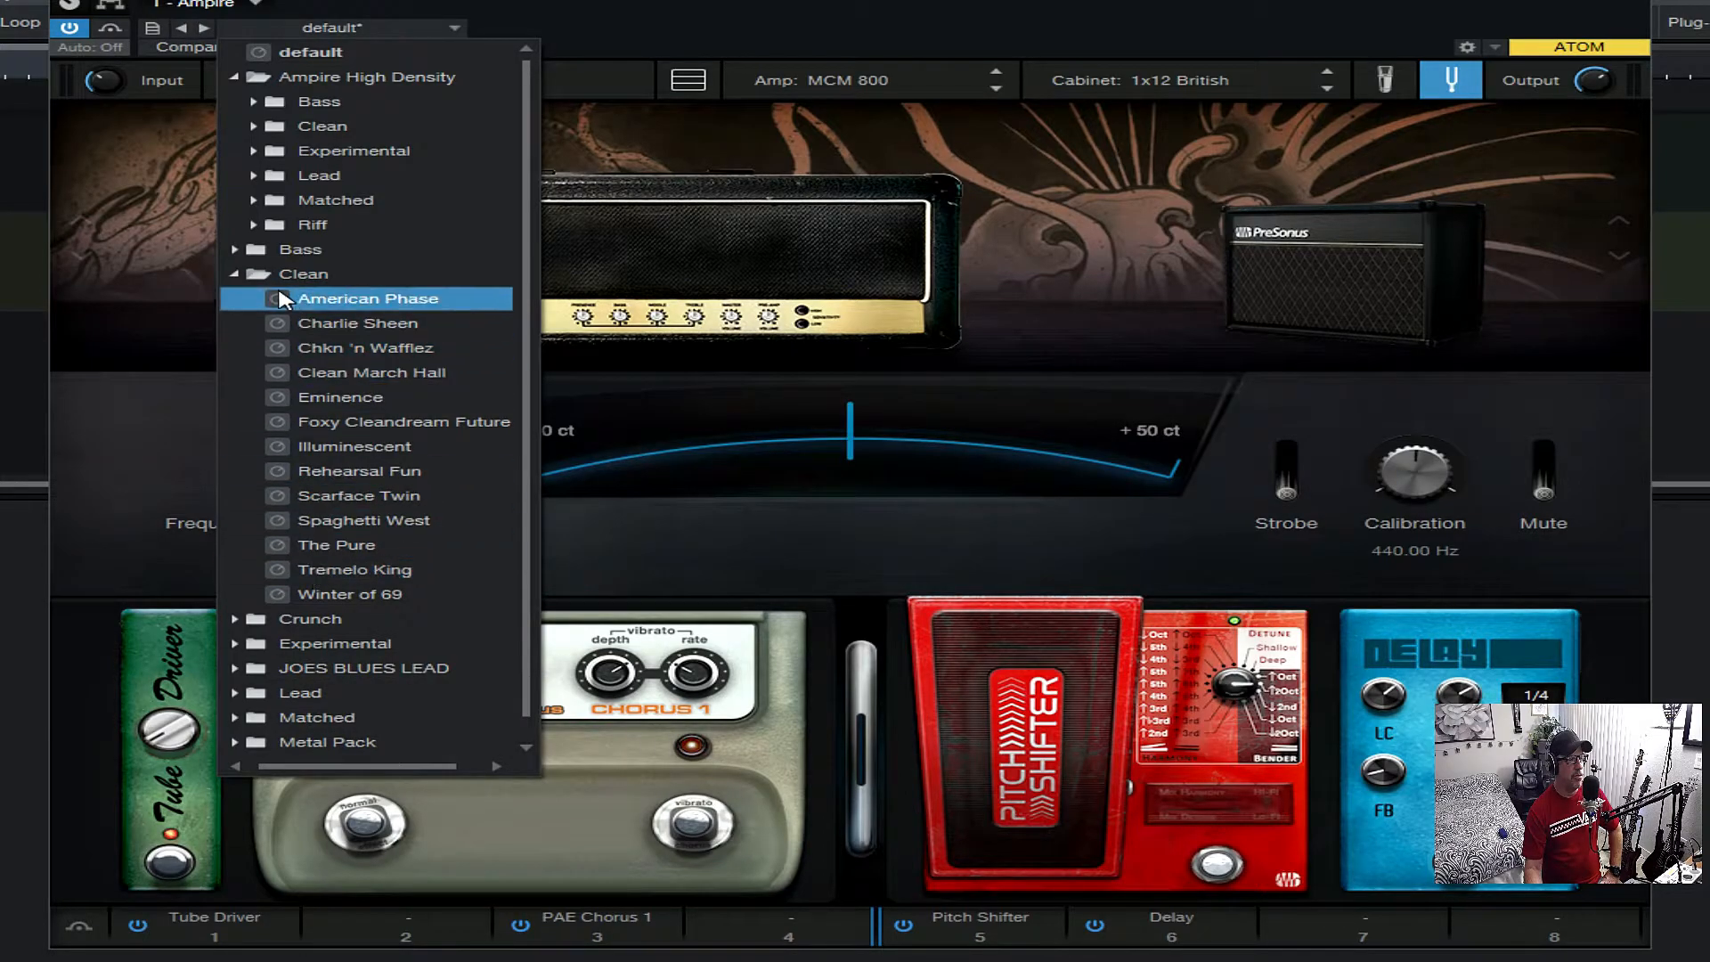
pyautogui.click(237, 275)
pyautogui.click(237, 300)
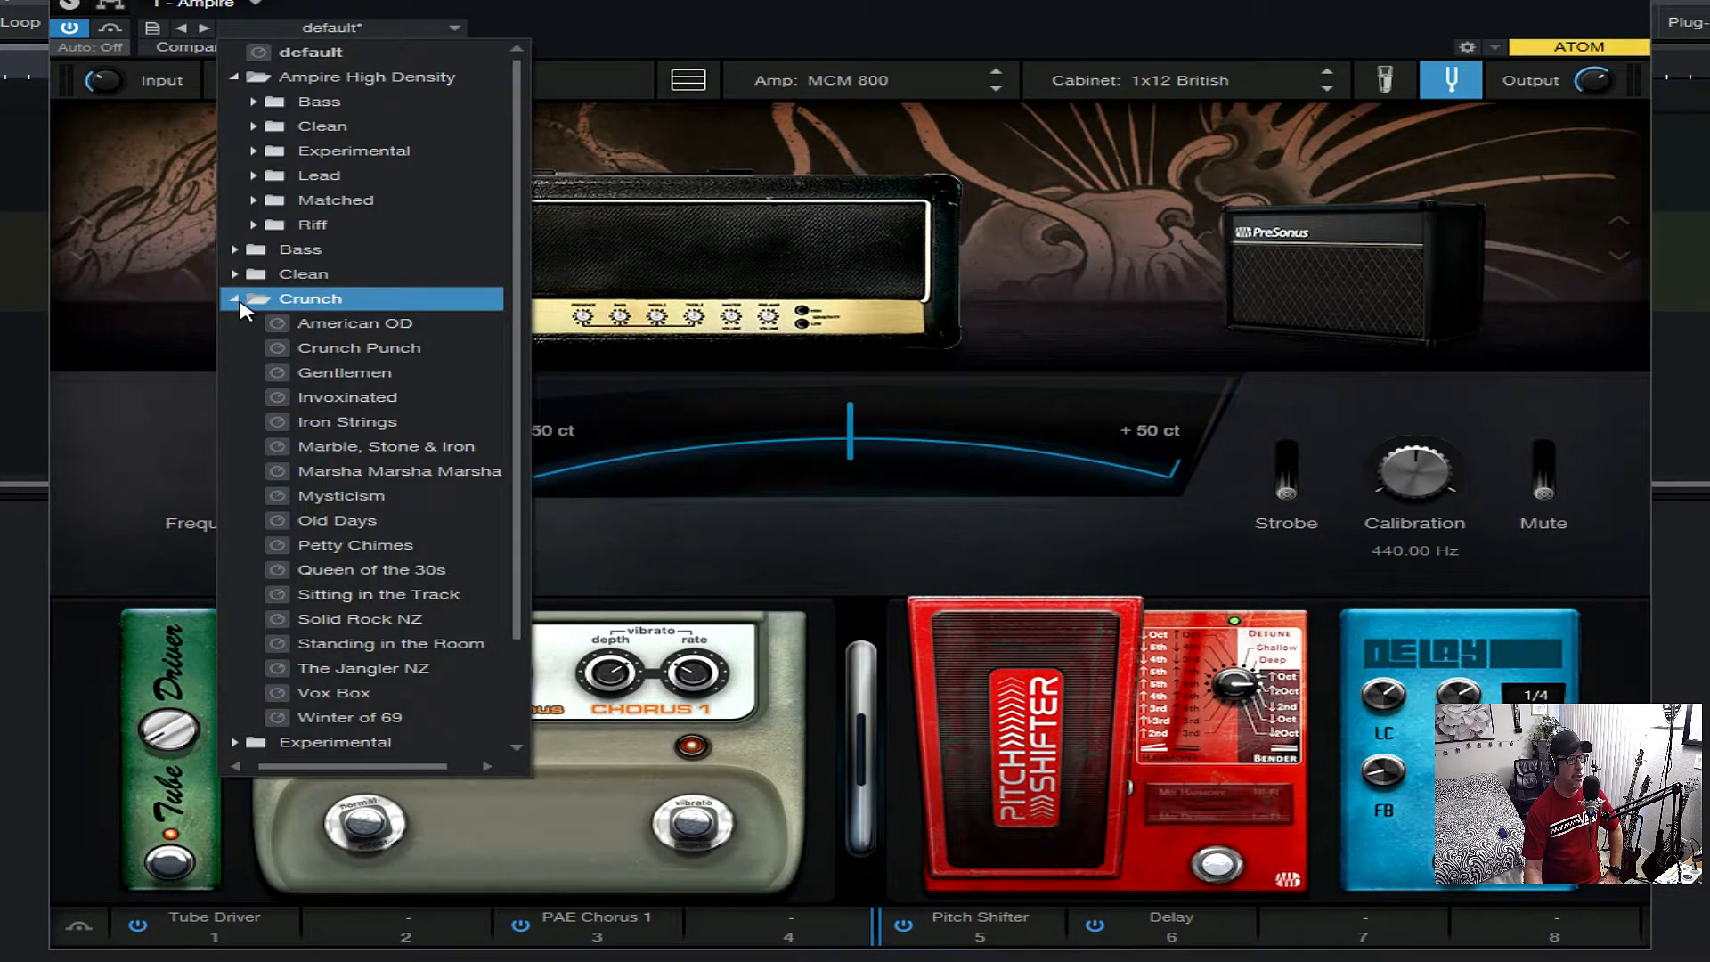
pyautogui.scroll(-1, 284, 401)
pyautogui.click(248, 254)
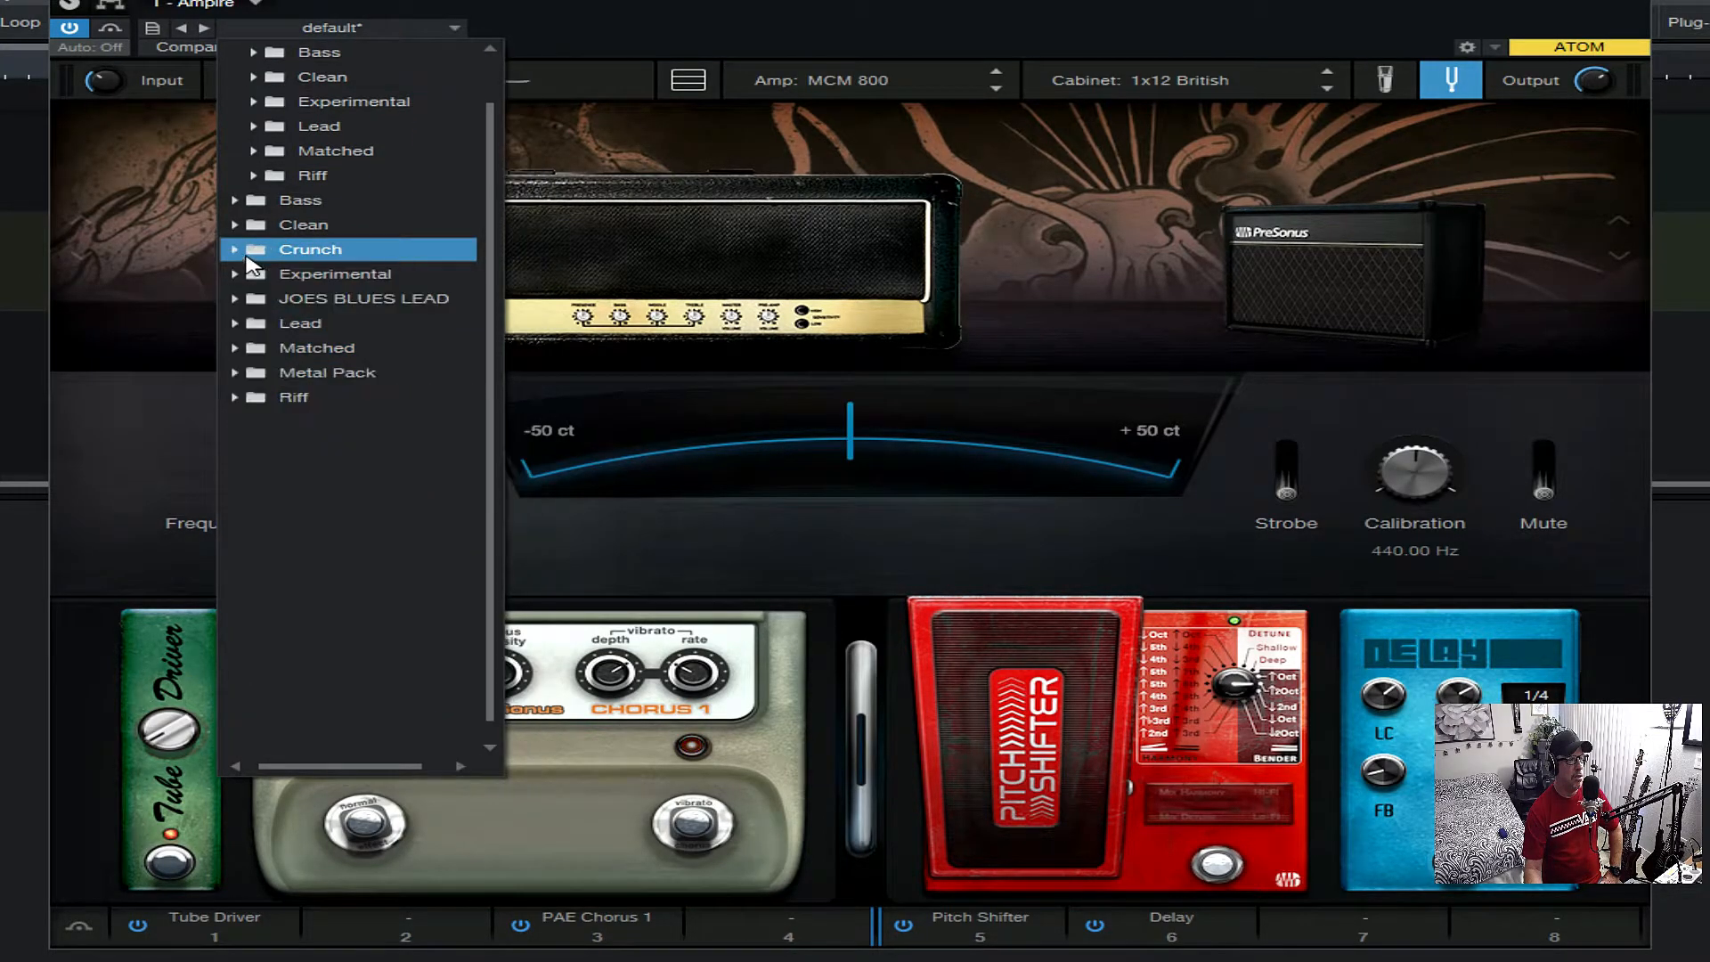
pyautogui.click(240, 326)
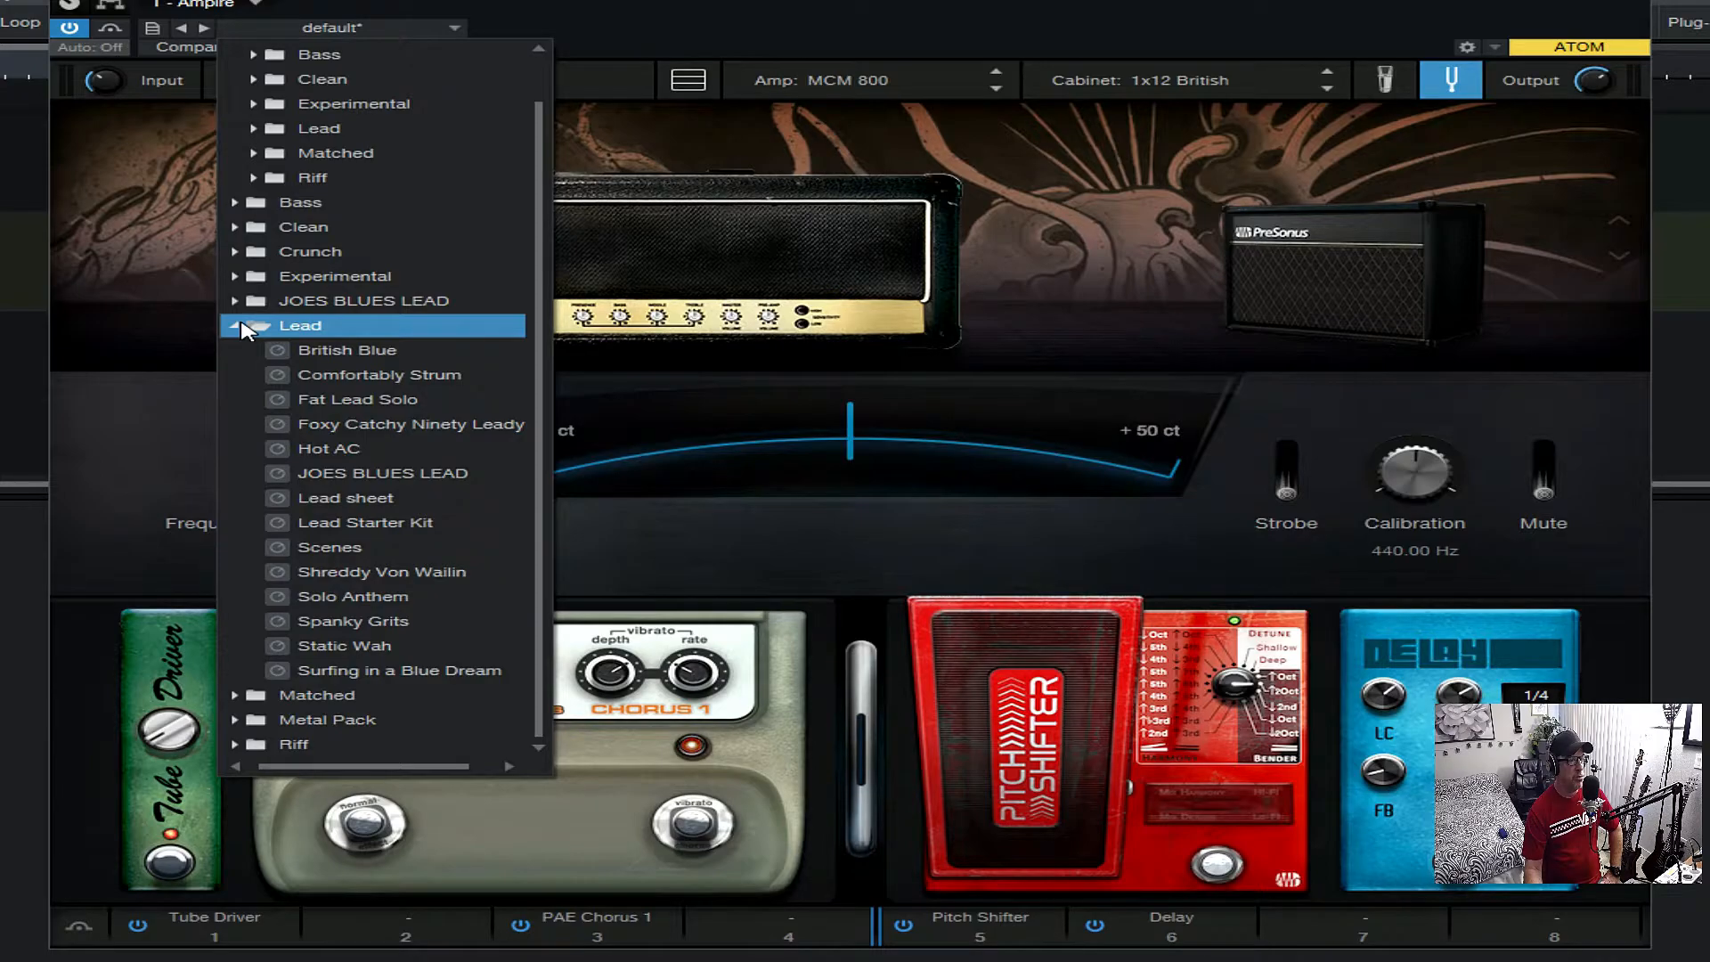
pyautogui.click(241, 327)
pyautogui.click(243, 375)
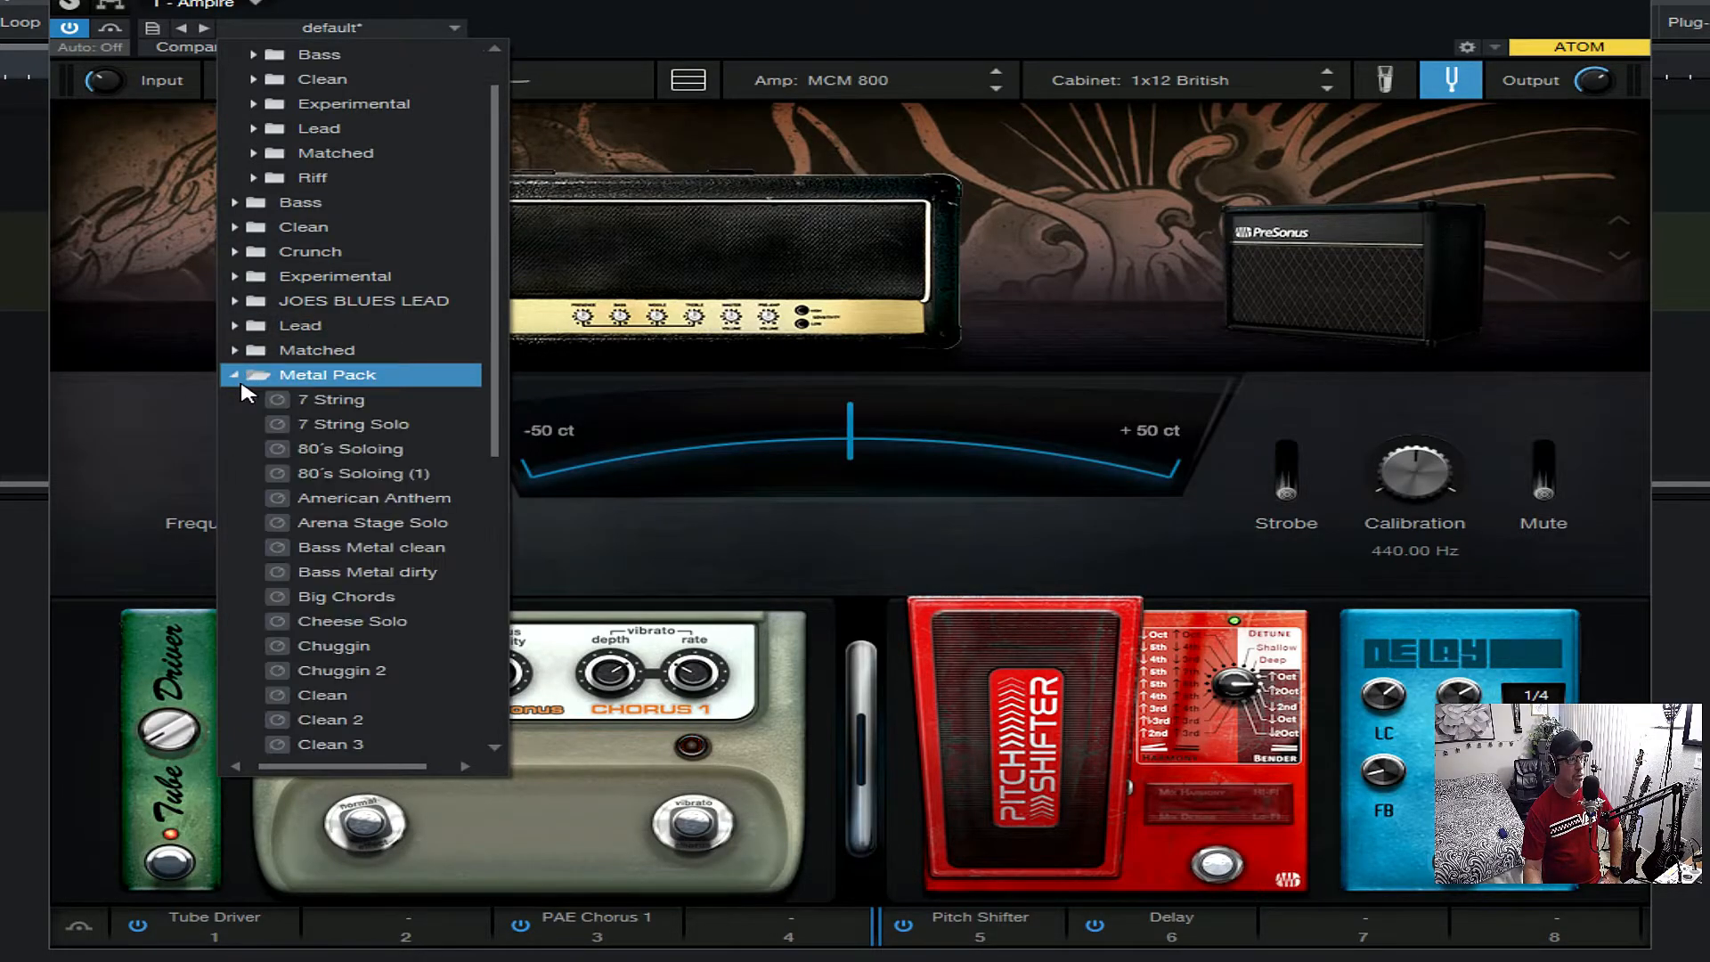
pyautogui.click(239, 376)
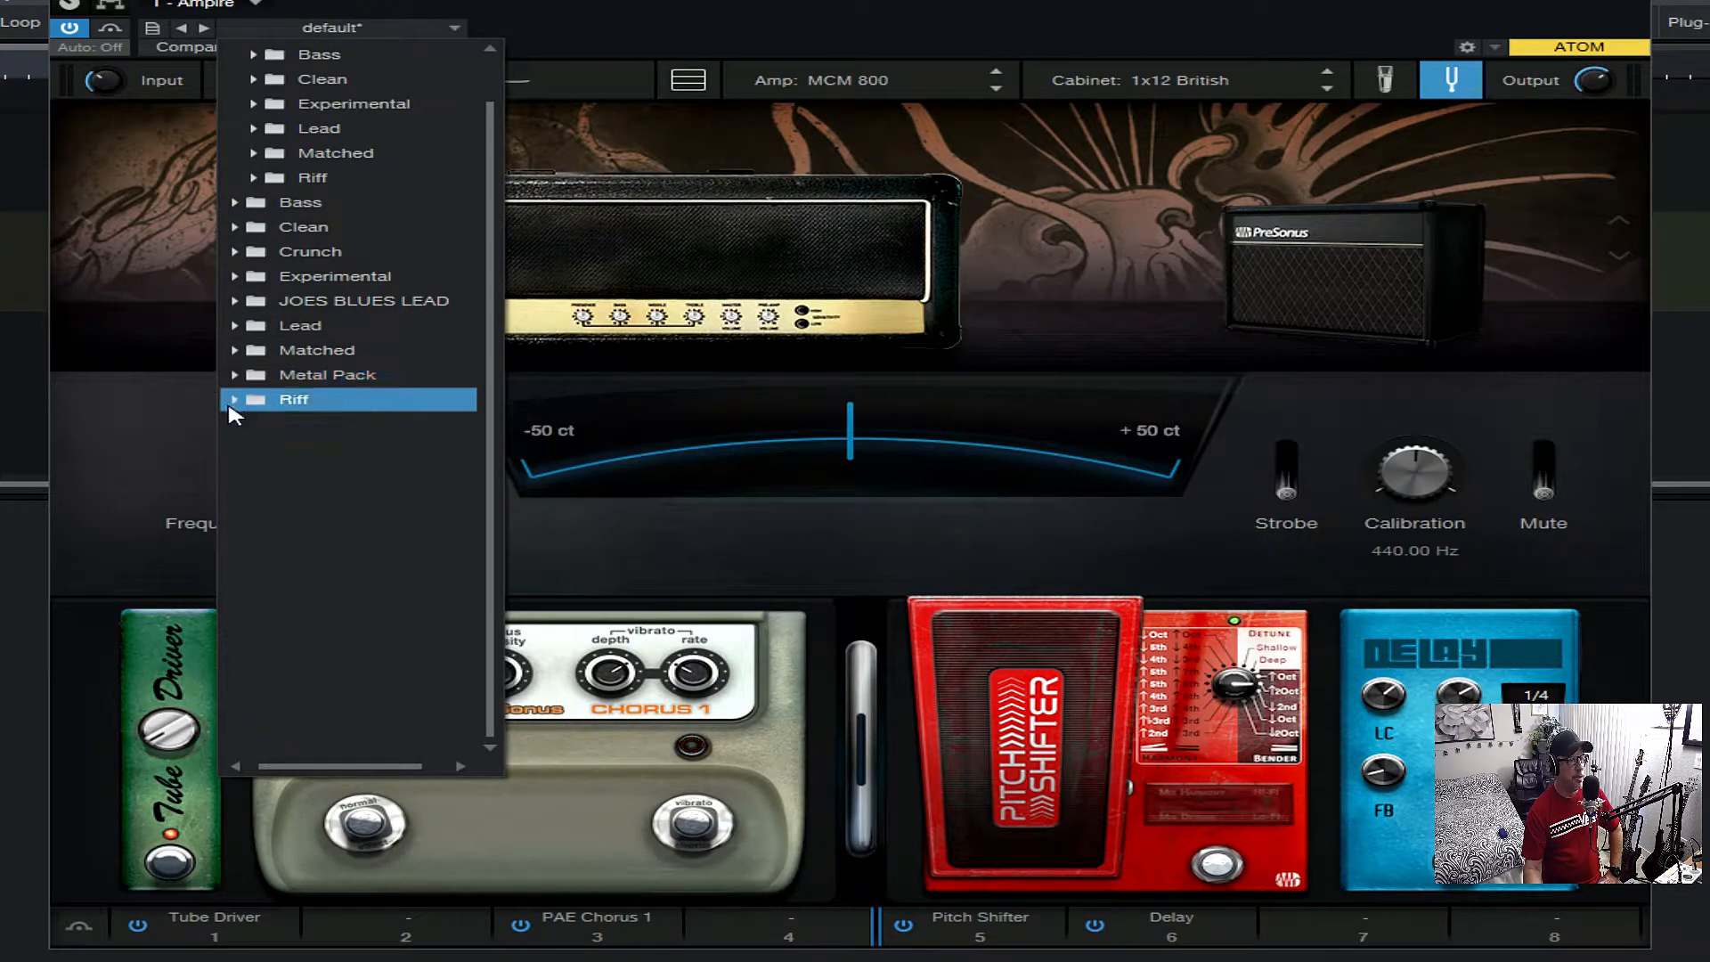
# - Collapse the Ampire High Density folder and look through the Bass, Clean, Crunch, Experimental and JOES BLUES LEAD preset folders
pyautogui.scroll(2, 234, 132)
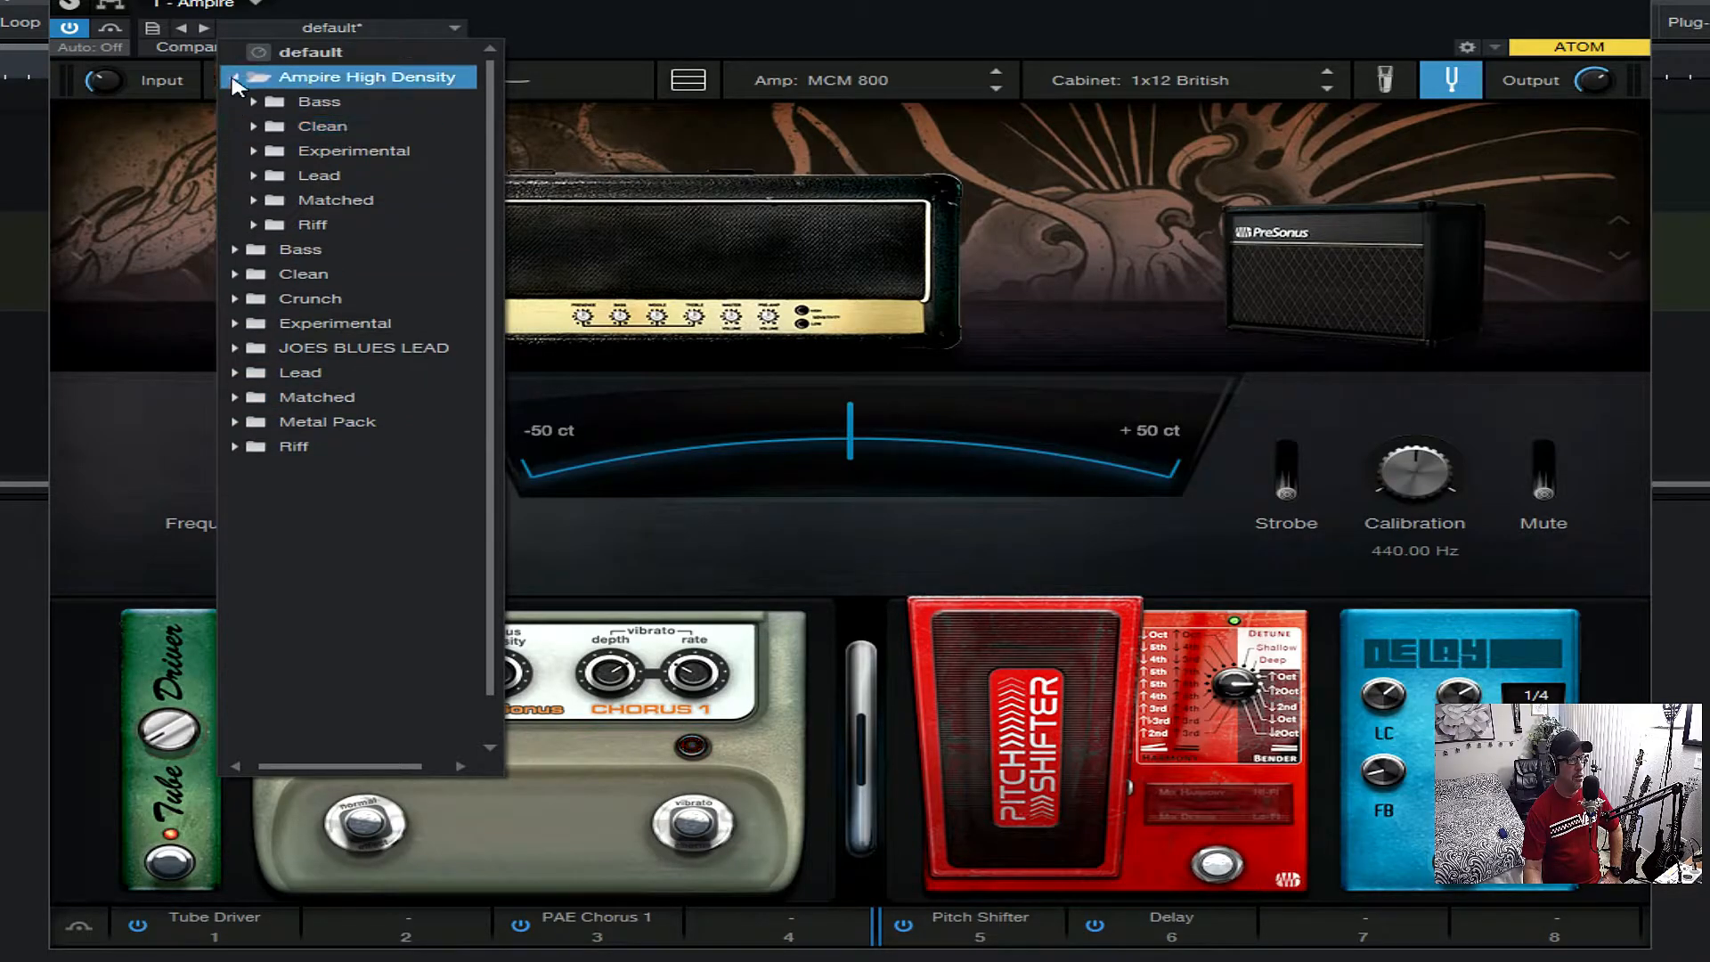
pyautogui.click(235, 77)
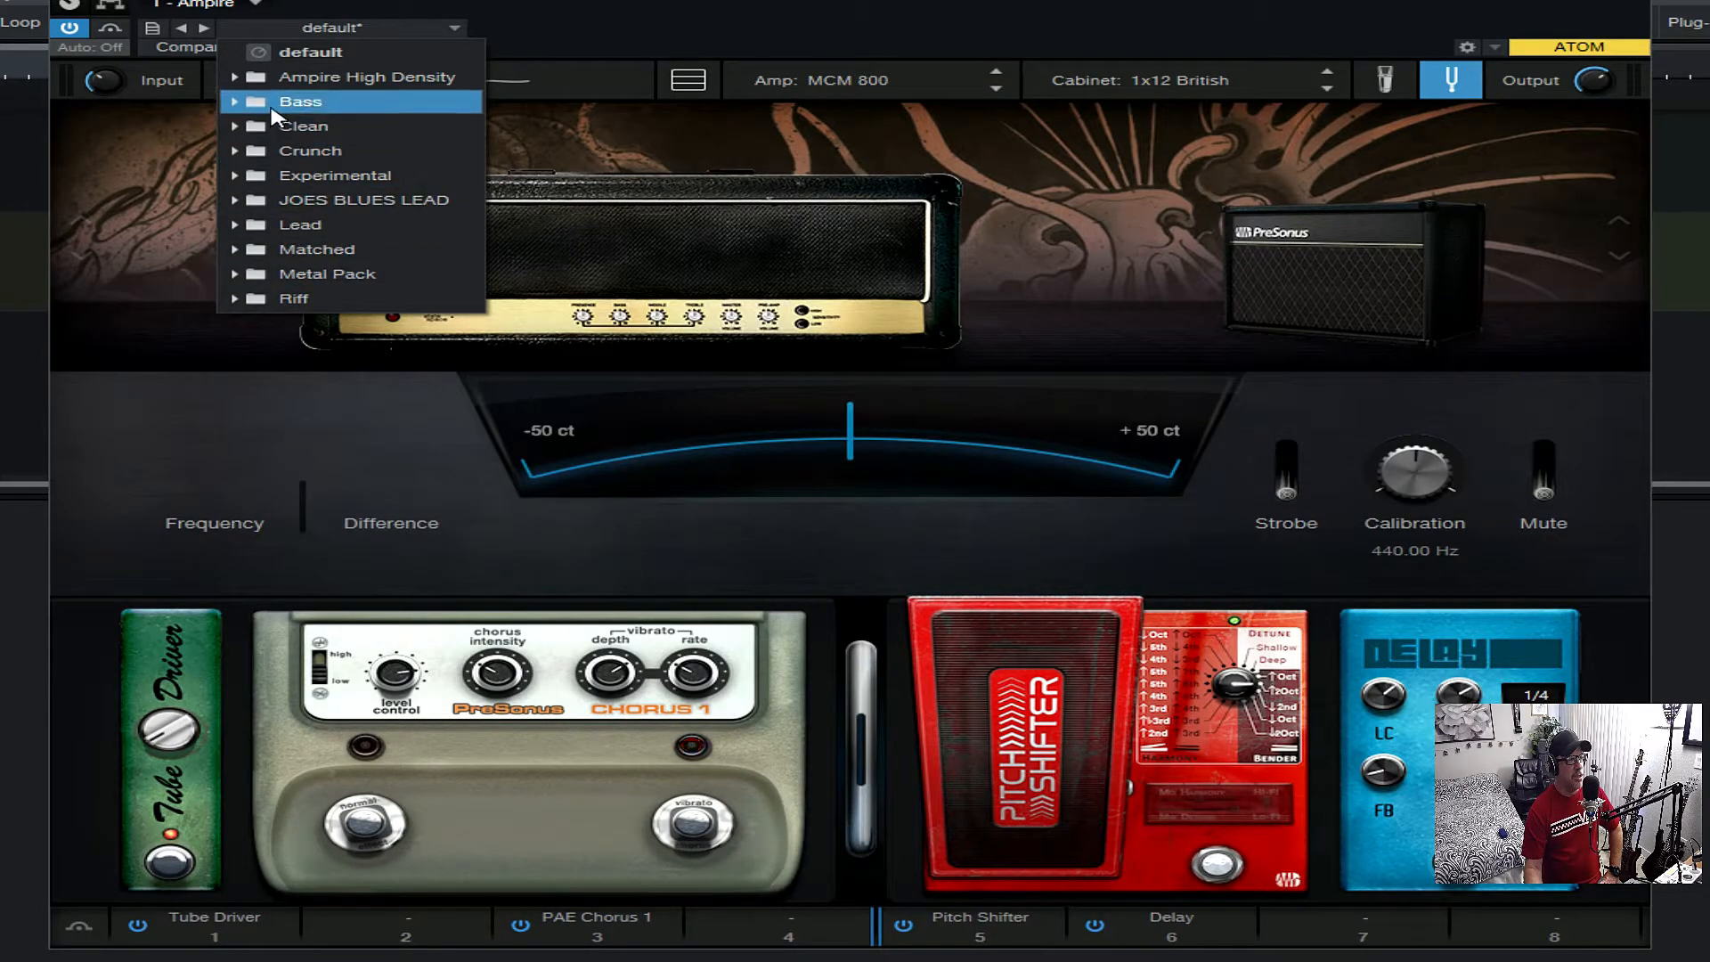
pyautogui.click(246, 104)
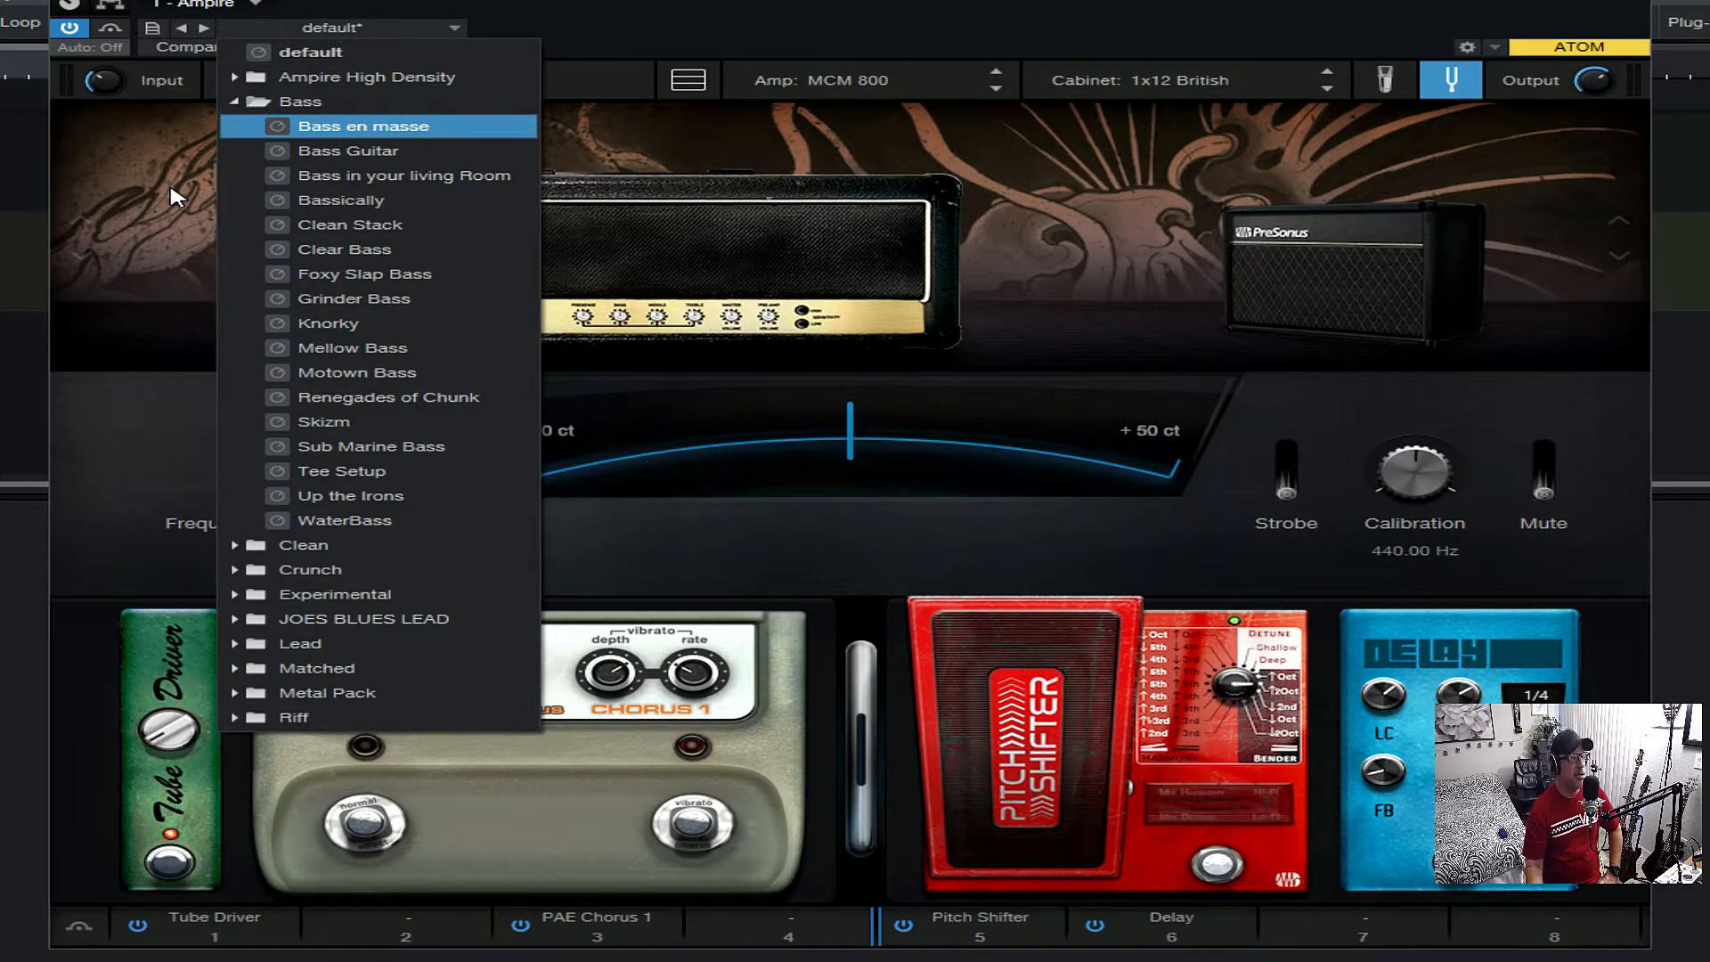
pyautogui.click(236, 102)
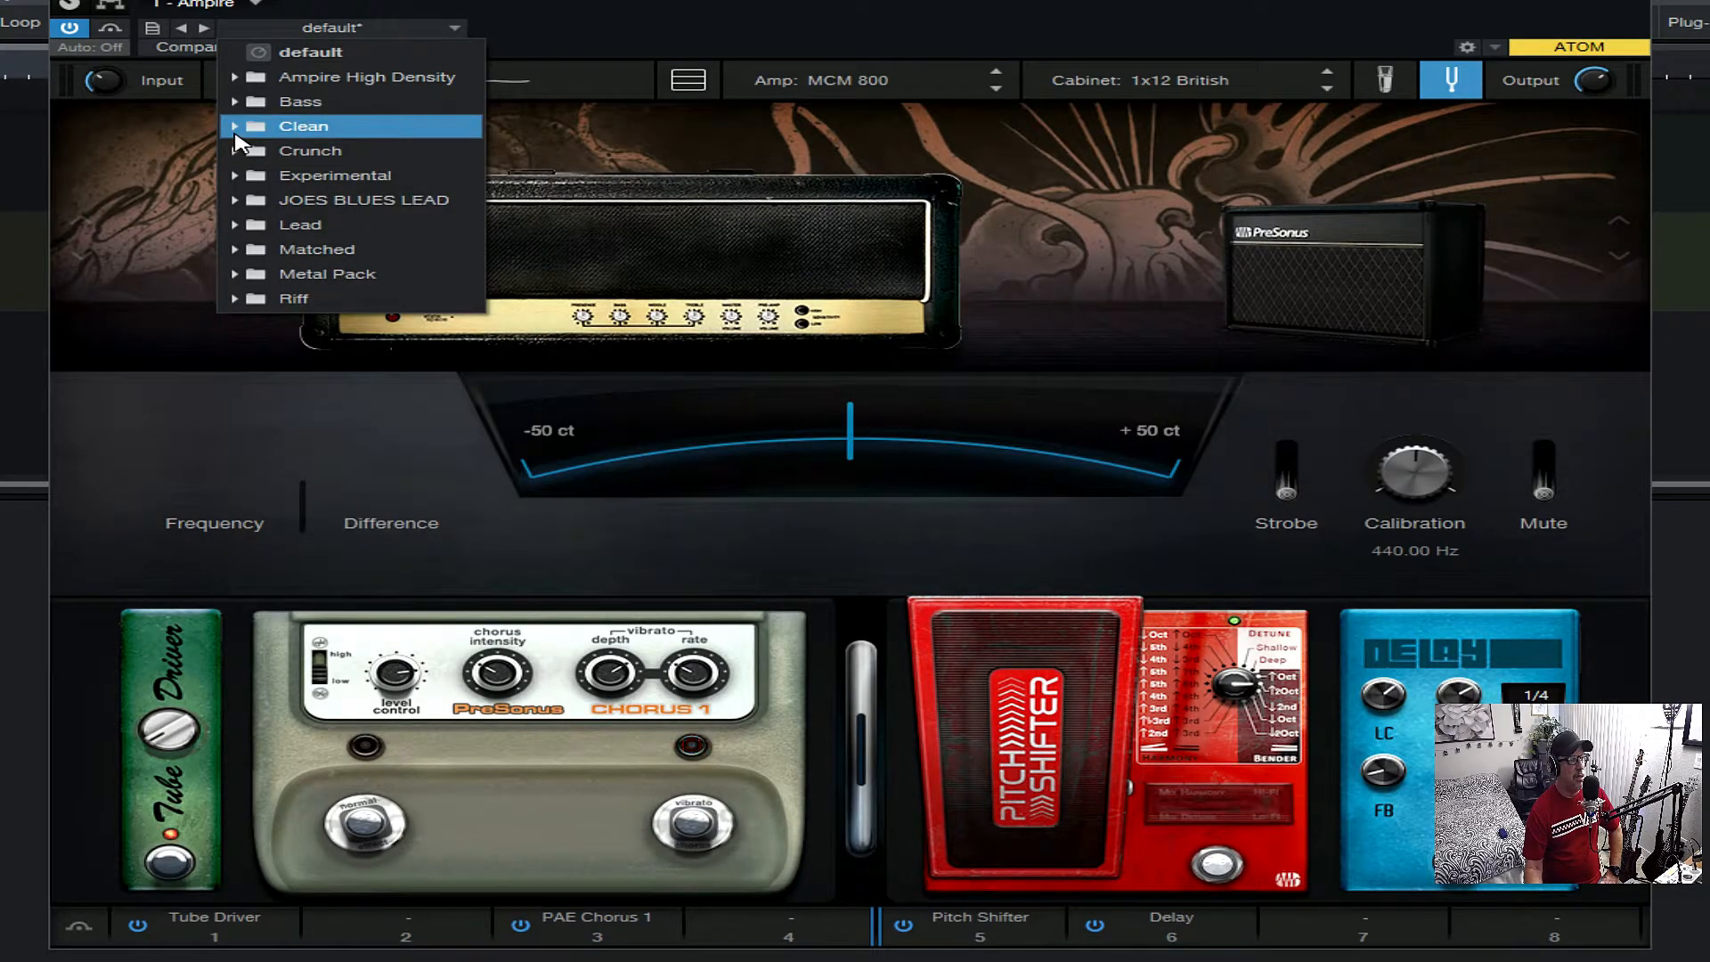
pyautogui.click(236, 127)
pyautogui.click(236, 132)
pyautogui.click(237, 151)
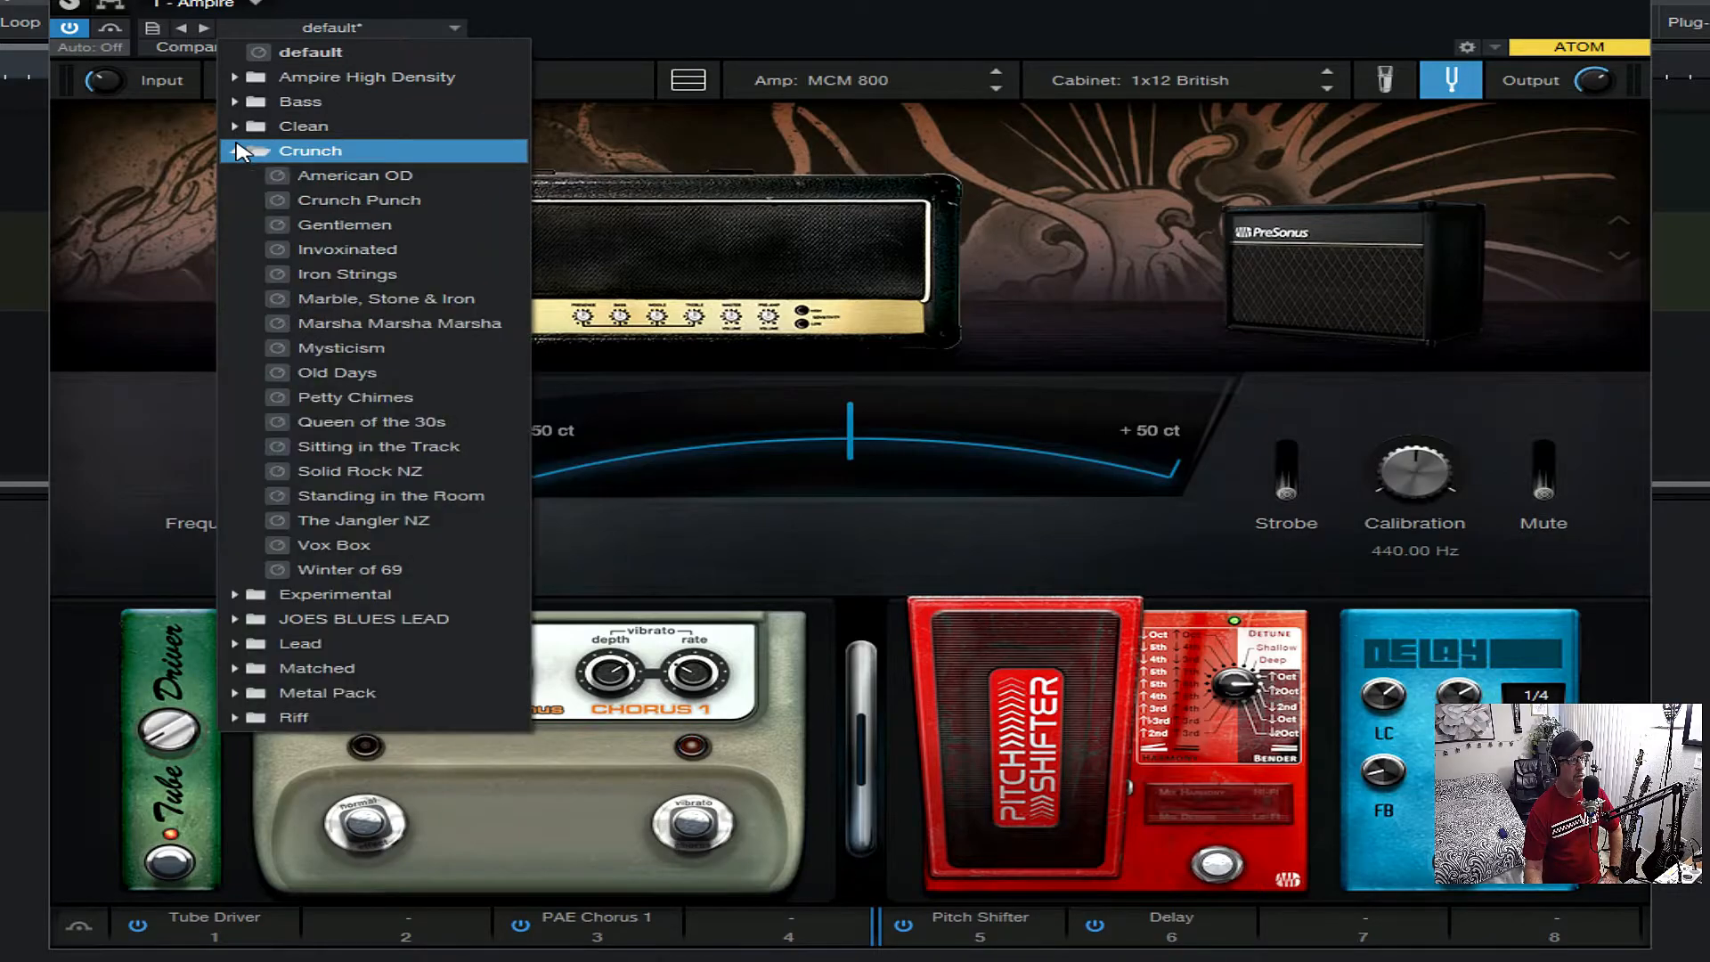
pyautogui.click(237, 152)
pyautogui.click(237, 177)
pyautogui.click(236, 177)
pyautogui.click(237, 201)
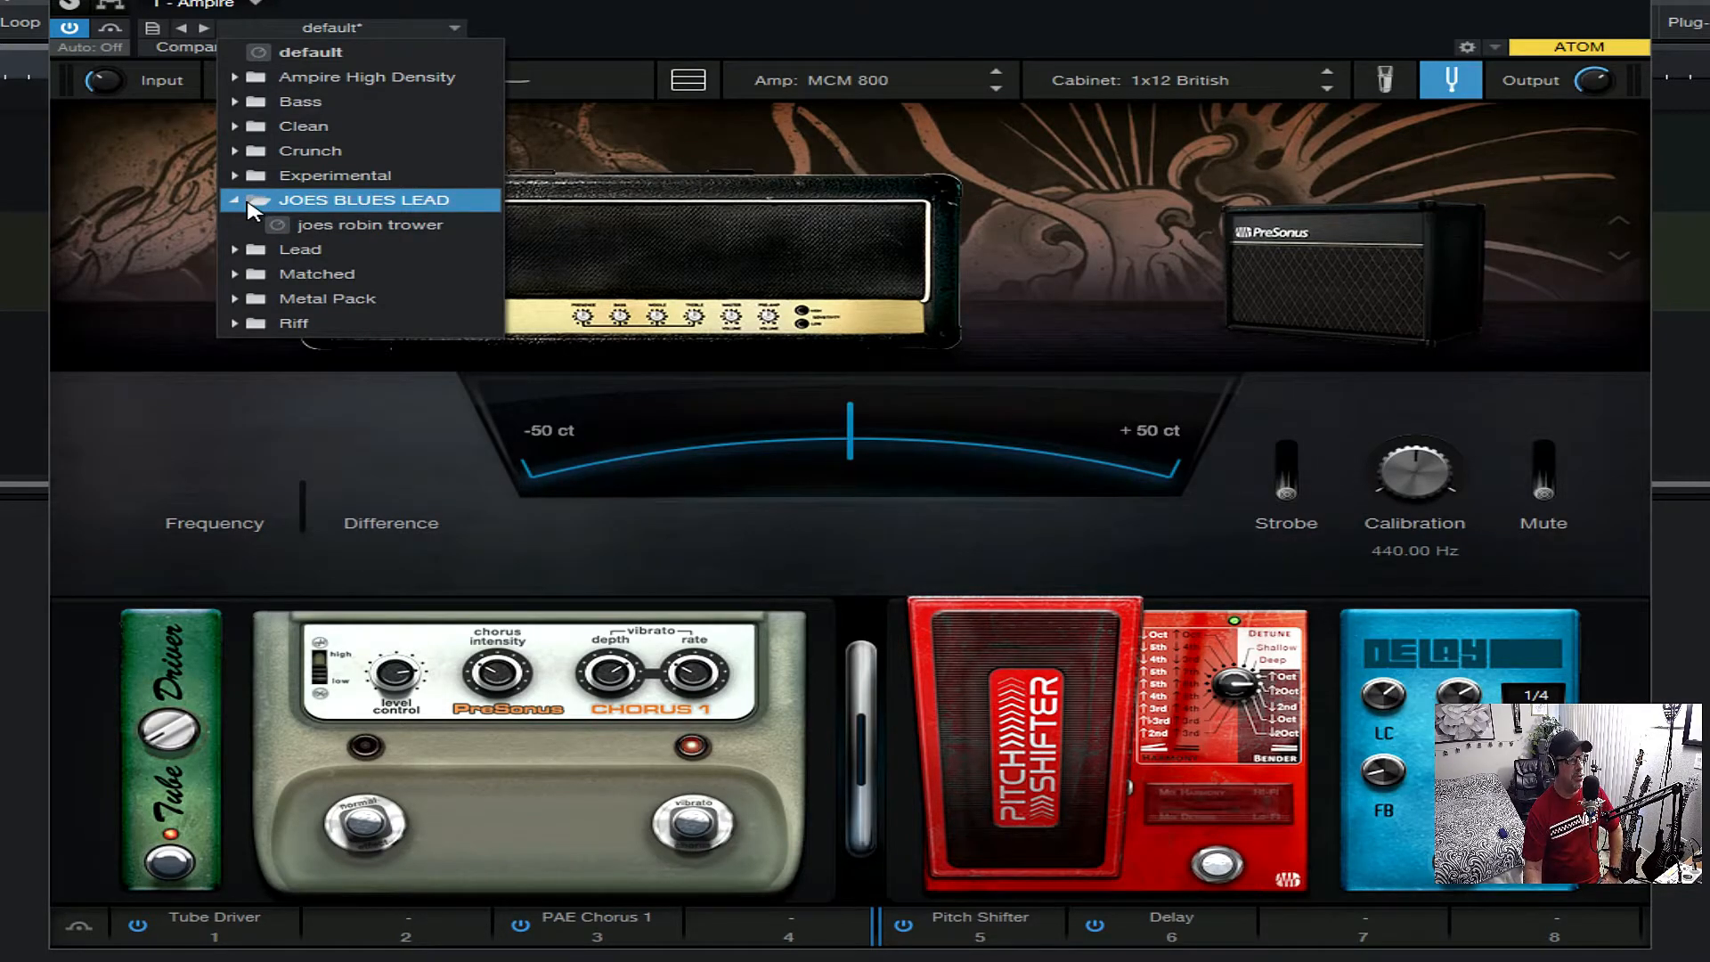
pyautogui.click(237, 201)
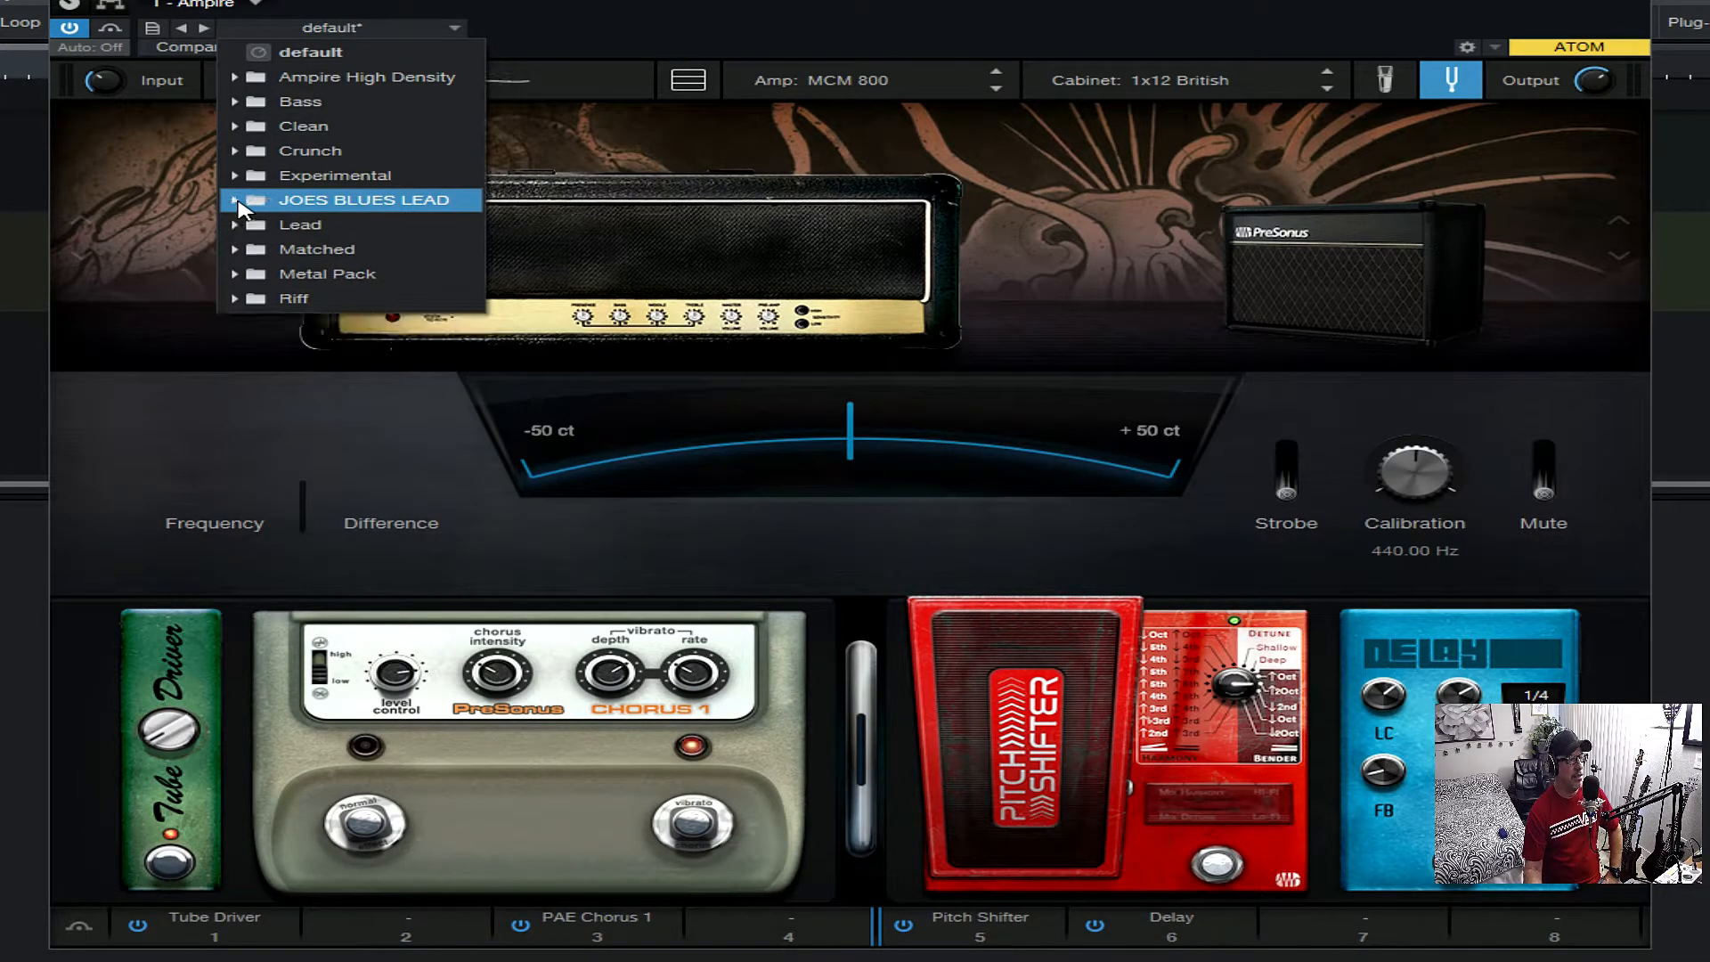
# - Look through the Lead, Matched, Metal Pack and Riff preset folders, and close the preset list
pyautogui.click(237, 224)
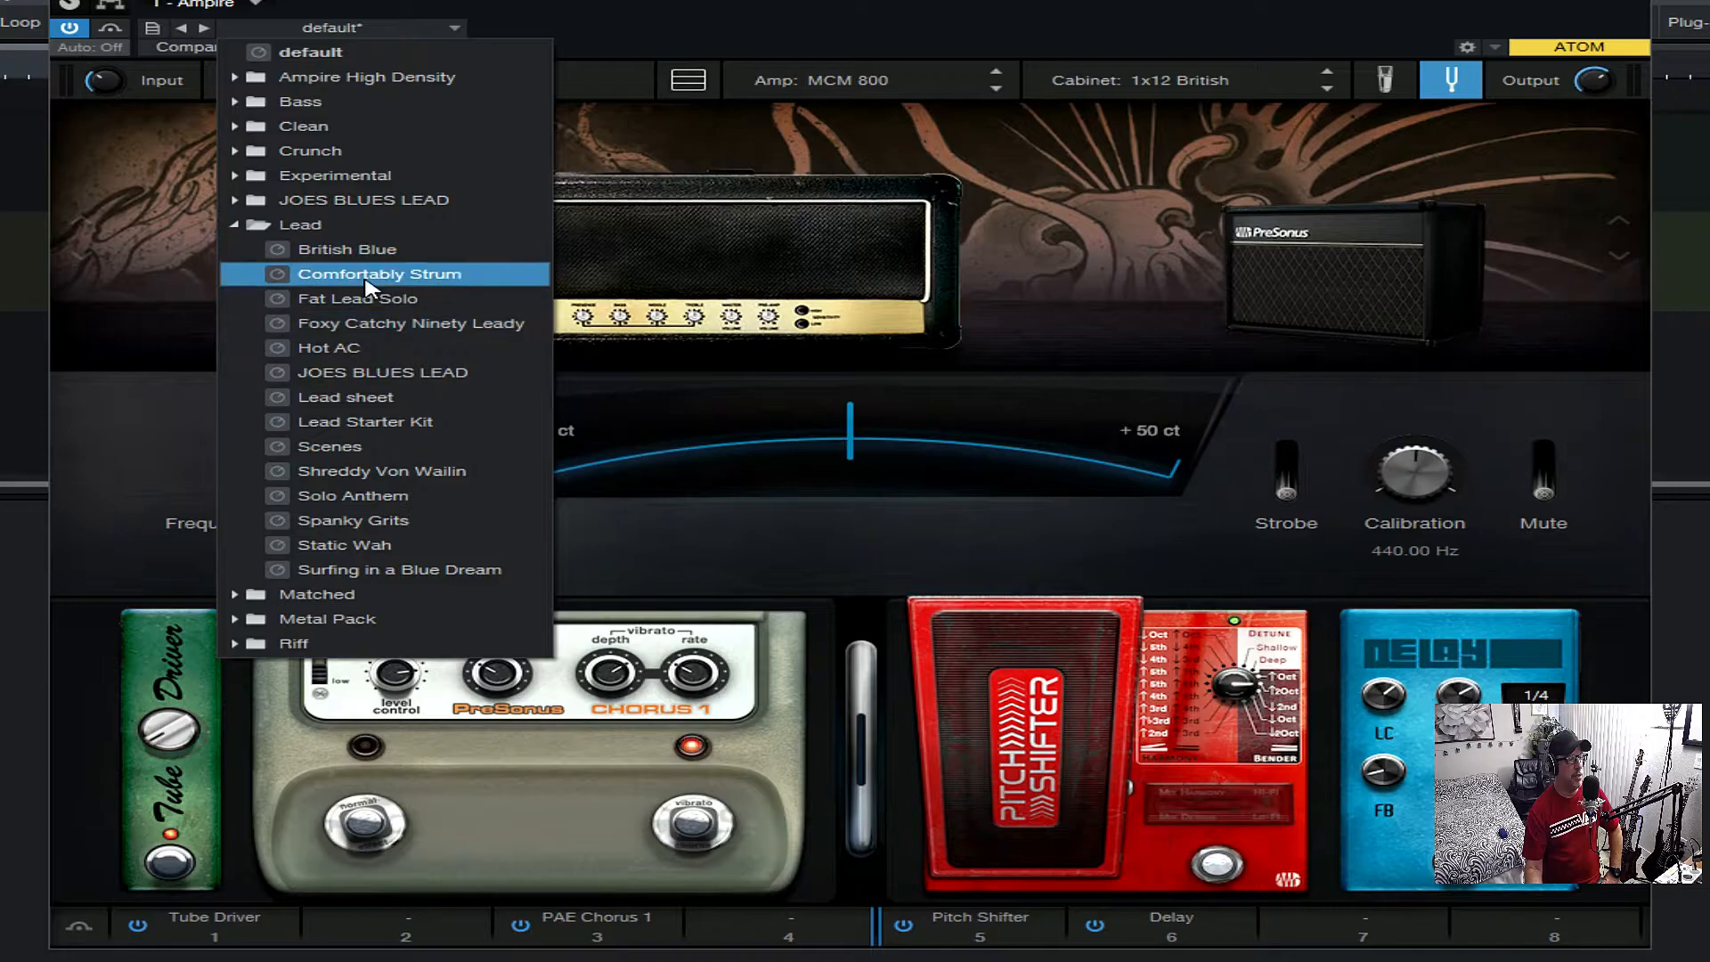
pyautogui.click(262, 224)
pyautogui.click(265, 250)
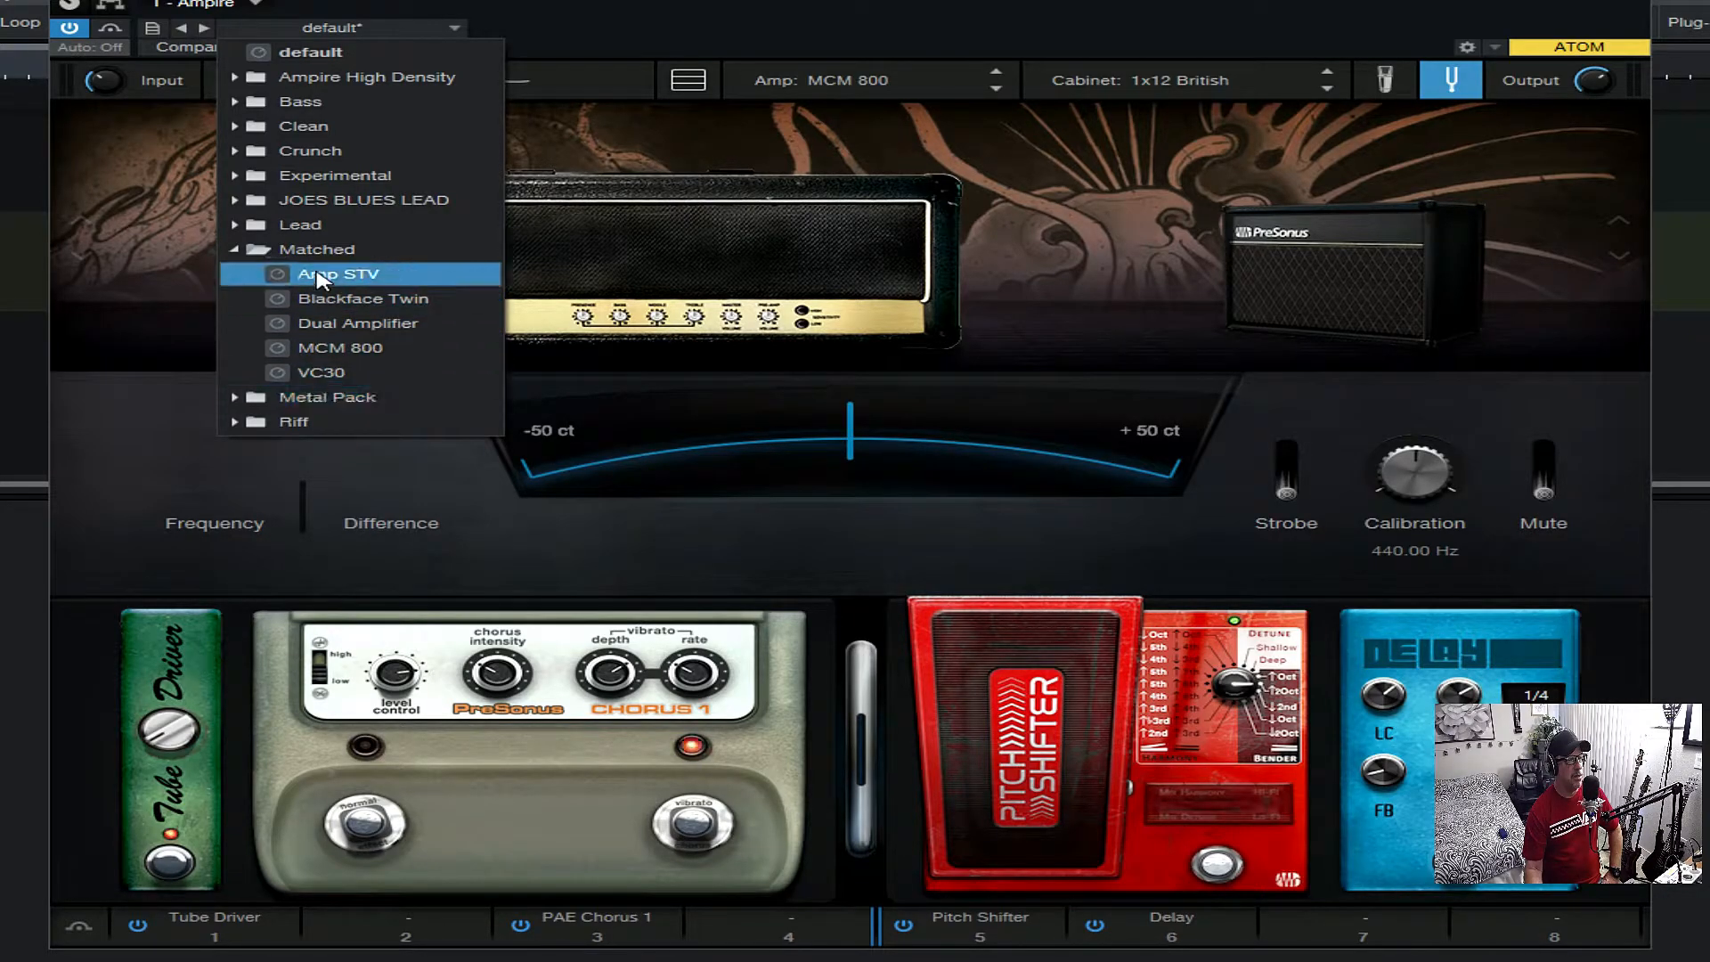
pyautogui.click(252, 251)
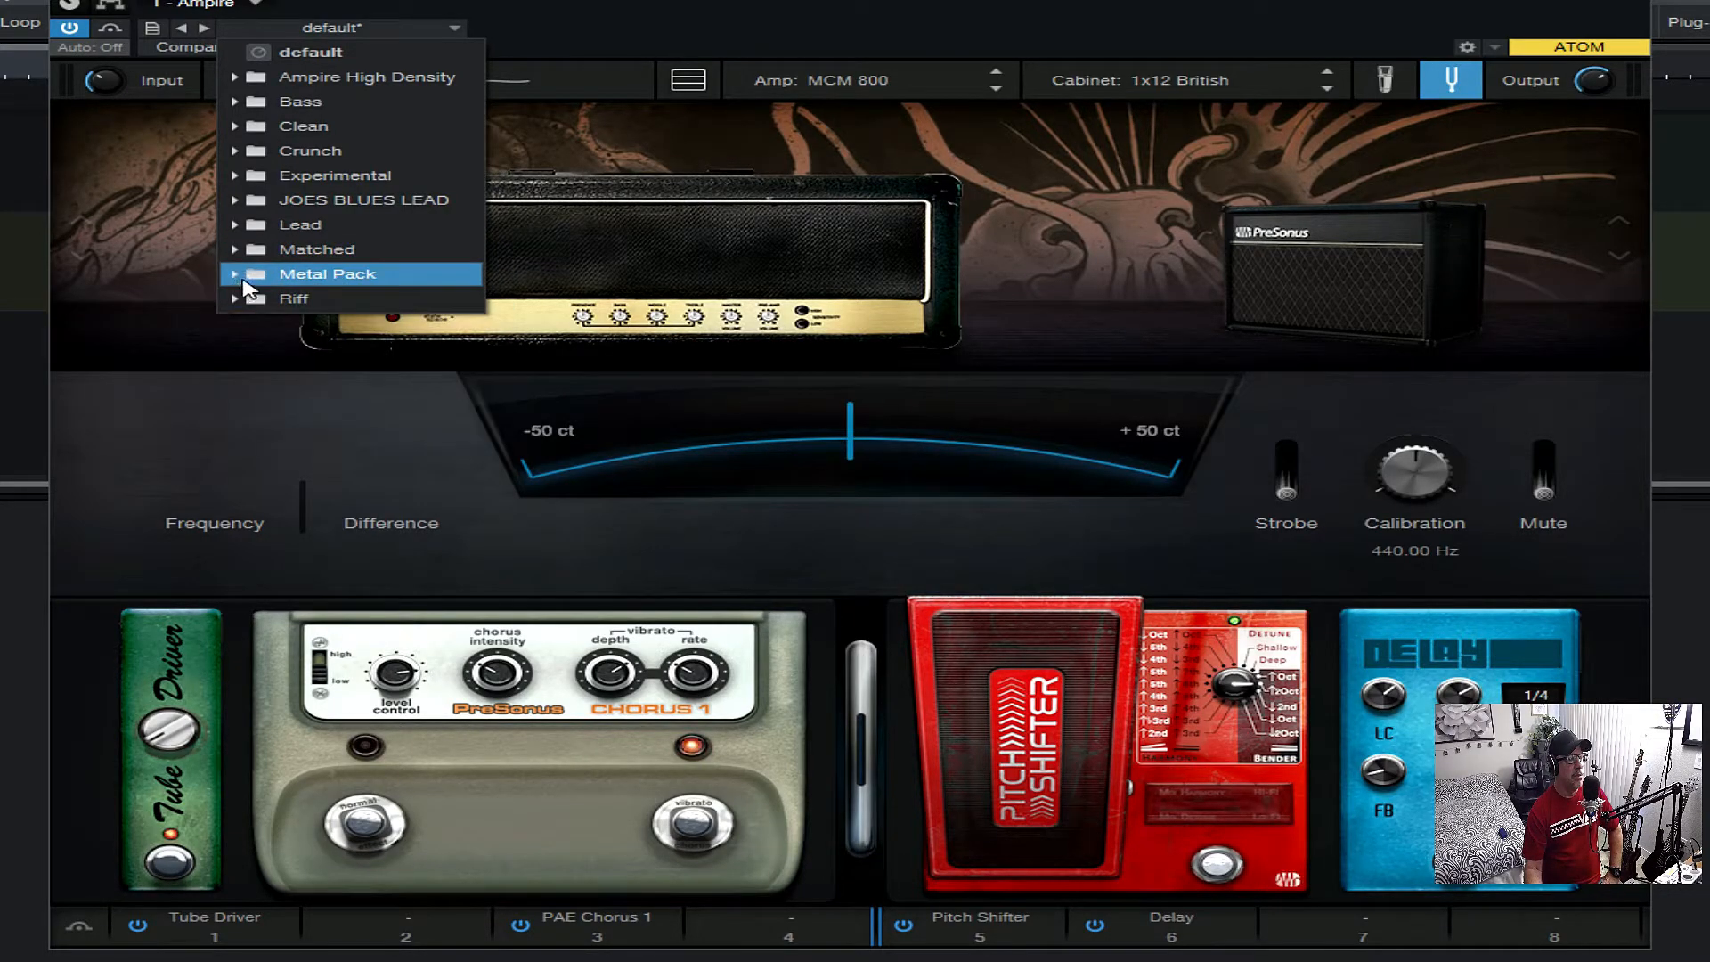
pyautogui.click(244, 278)
pyautogui.click(244, 278)
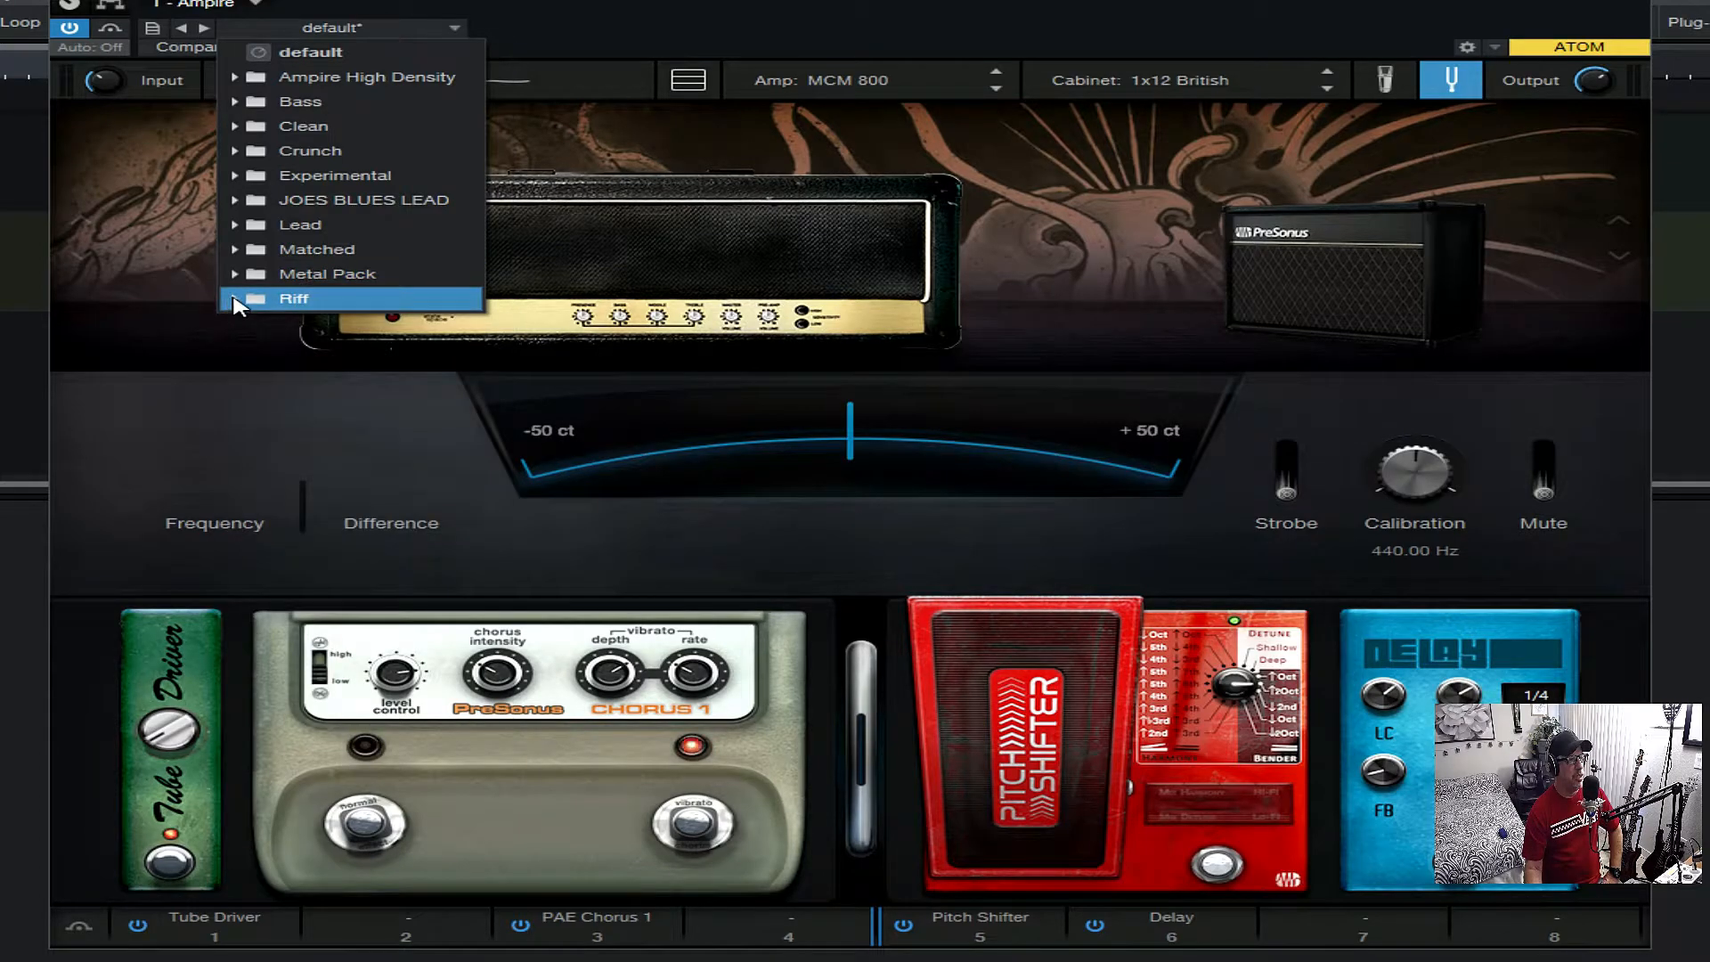
pyautogui.click(236, 299)
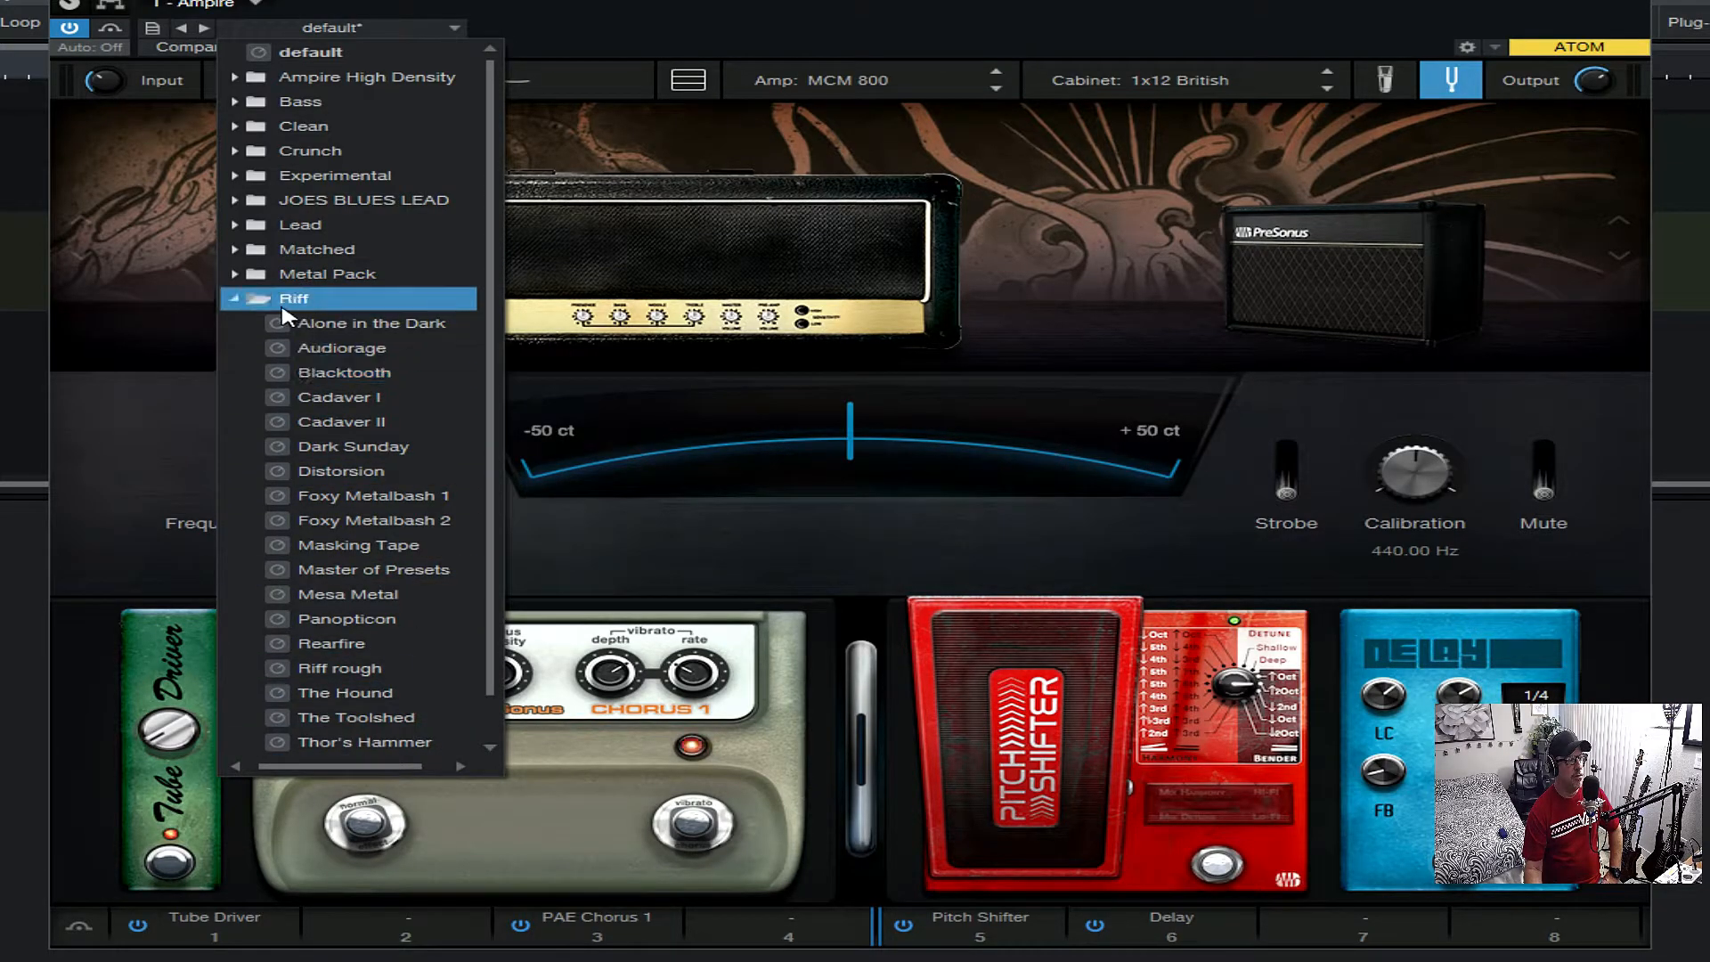
pyautogui.click(242, 300)
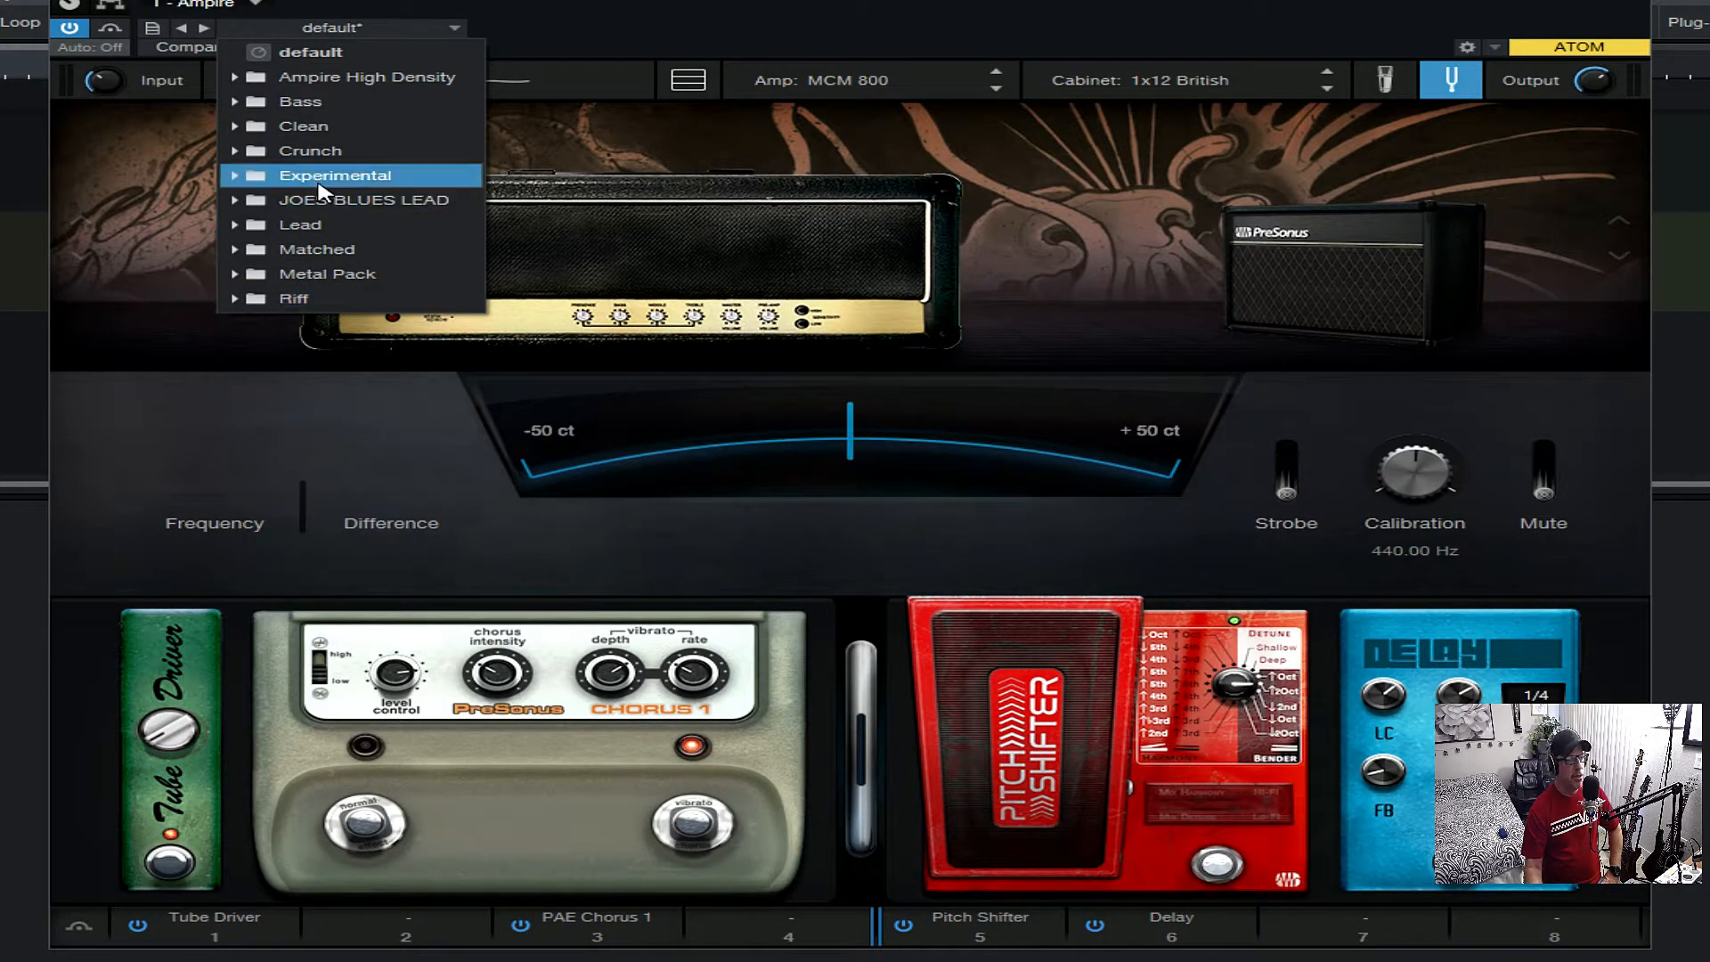
pyautogui.click(855, 230)
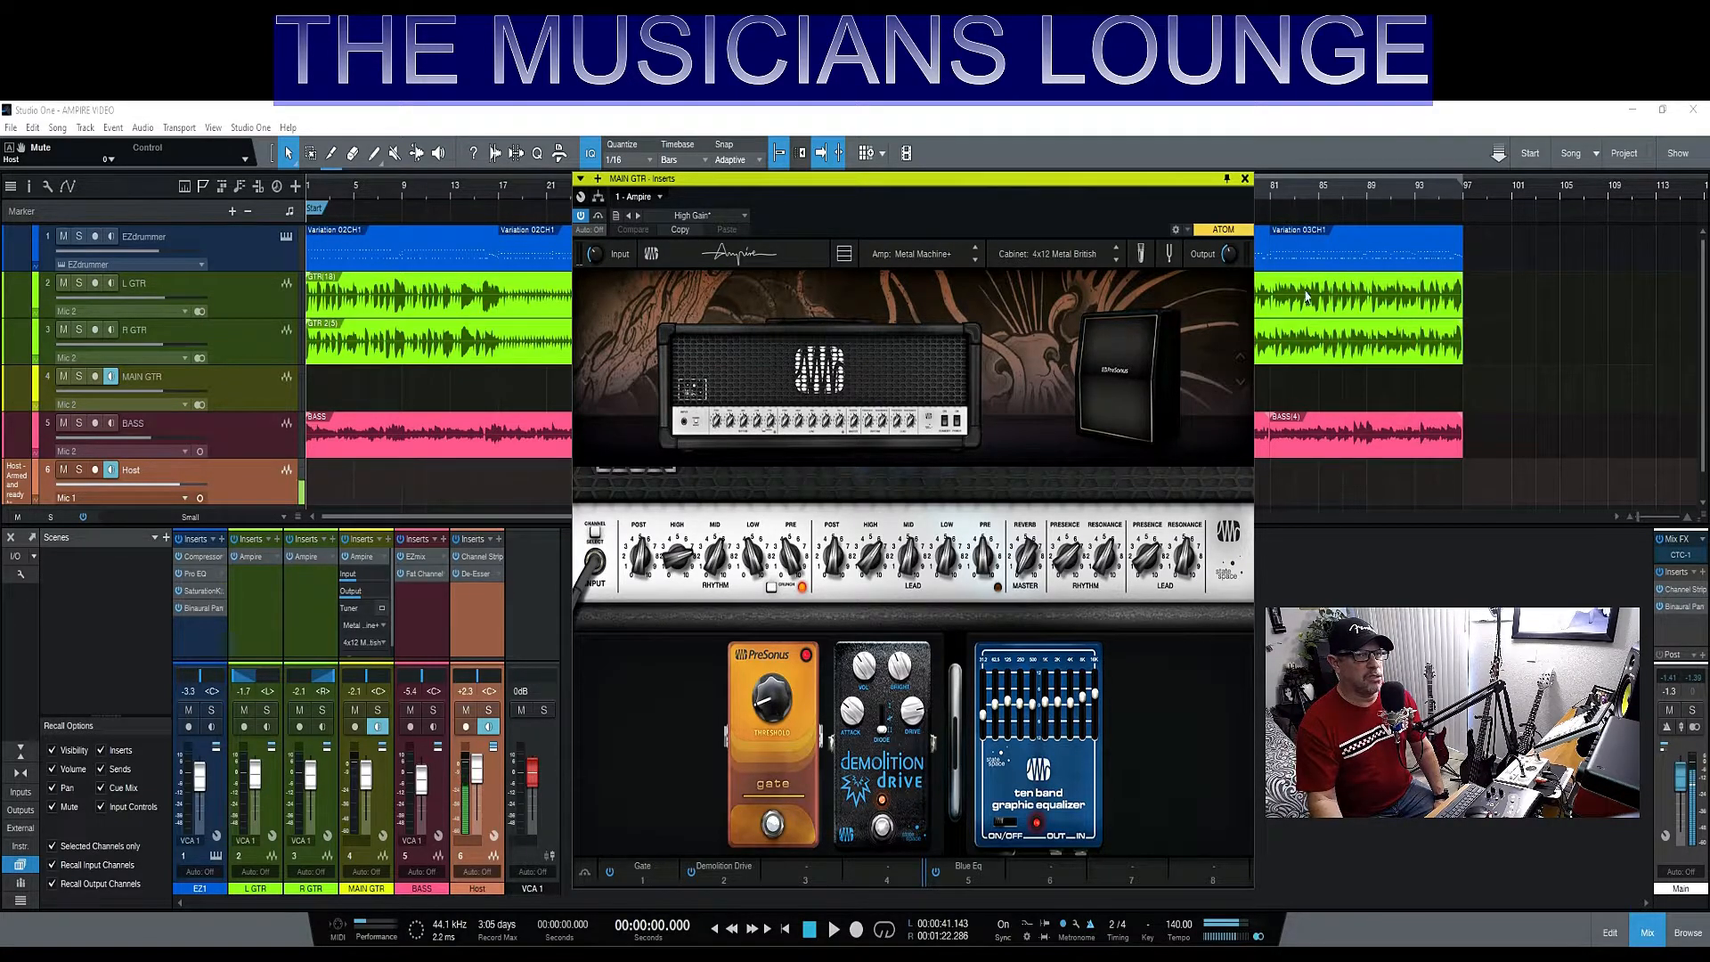
# - Close the MAIN GTR inserts window, and load the joes robin trower preset into the default Ampire from the JOES BLUES LEAD folder
pyautogui.click(1245, 179)
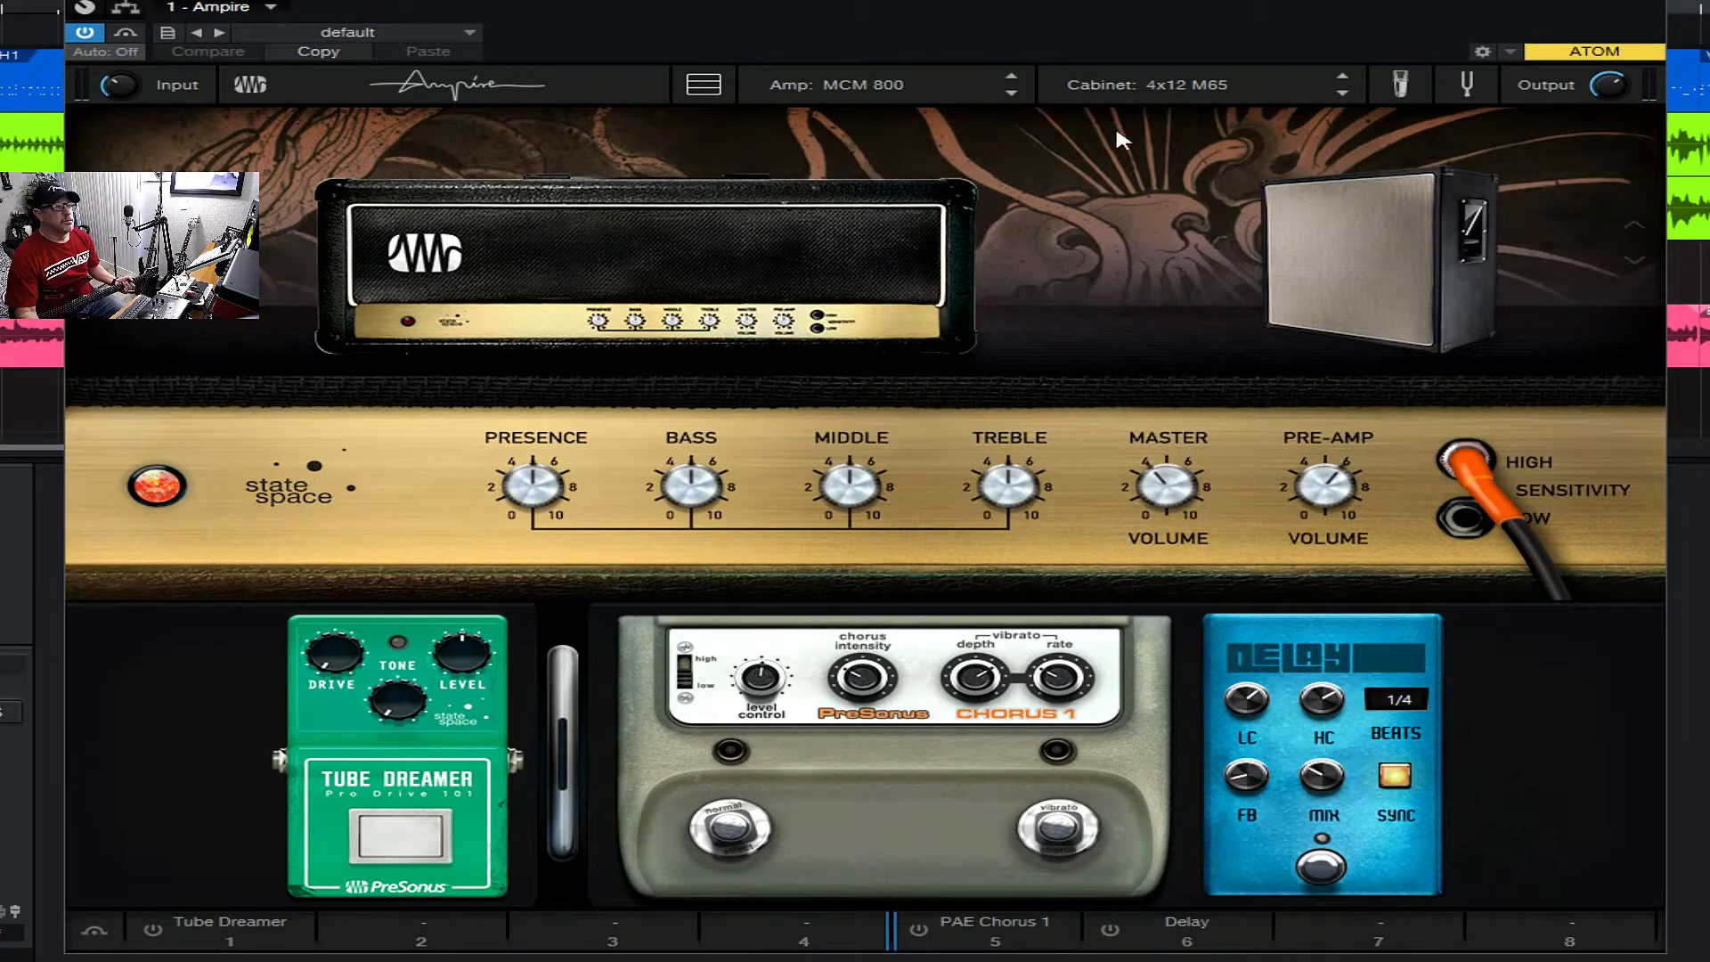
pyautogui.click(422, 36)
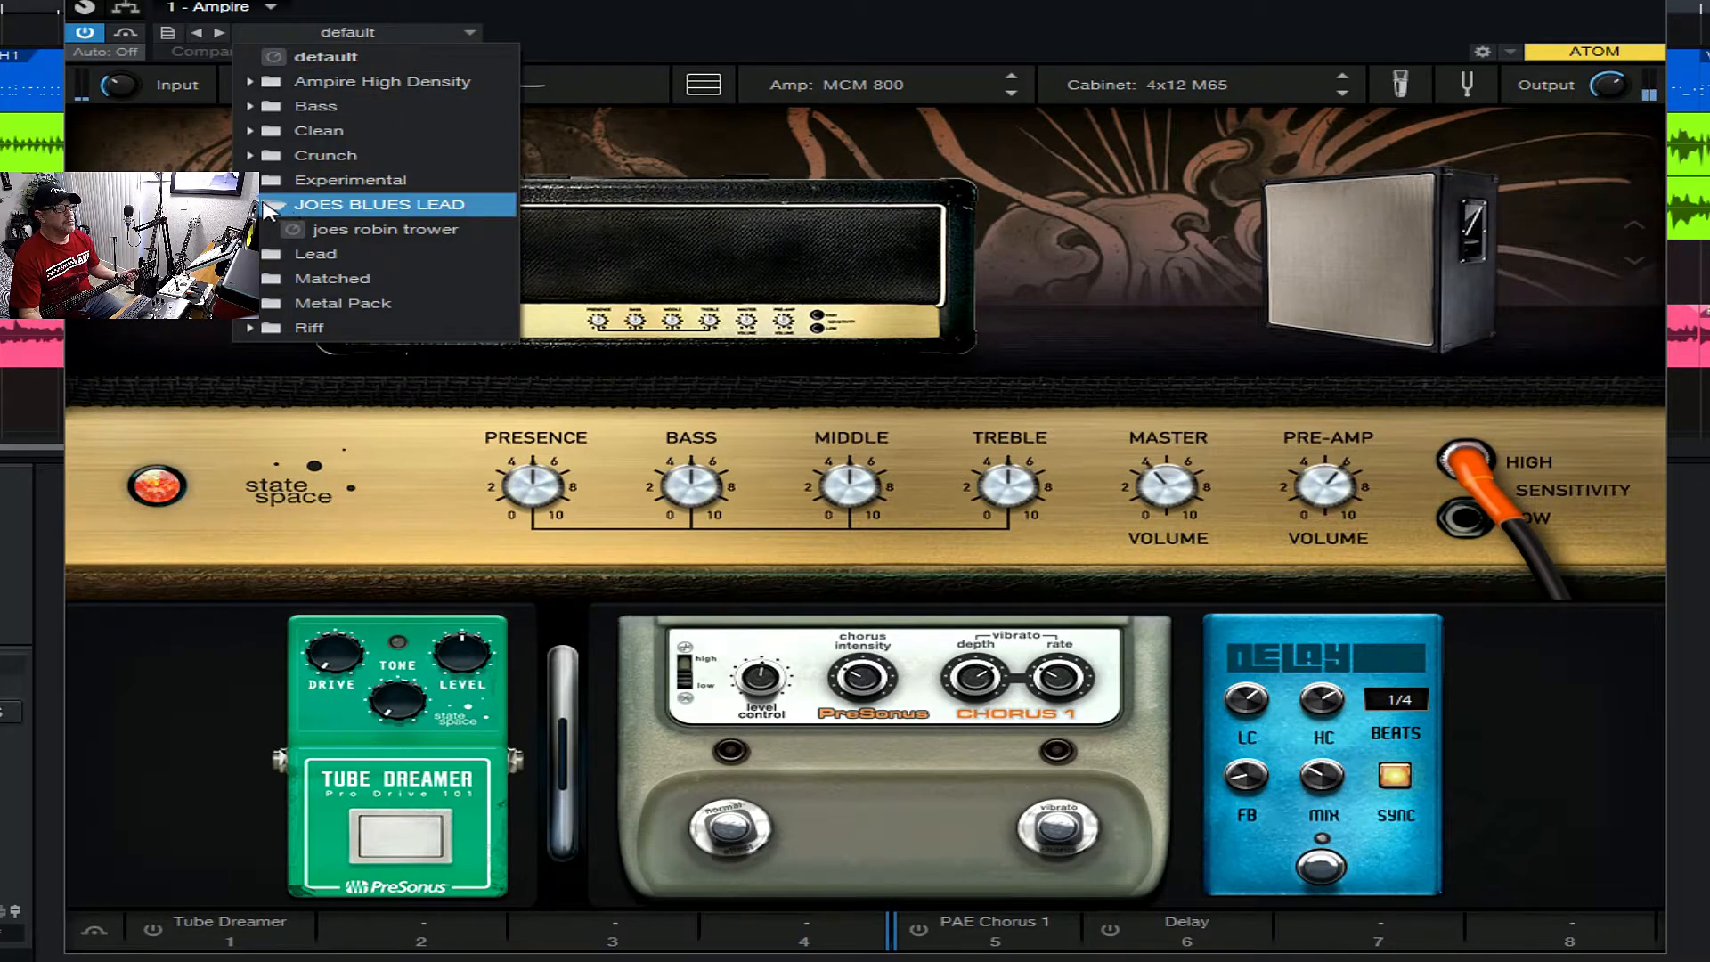
pyautogui.click(349, 232)
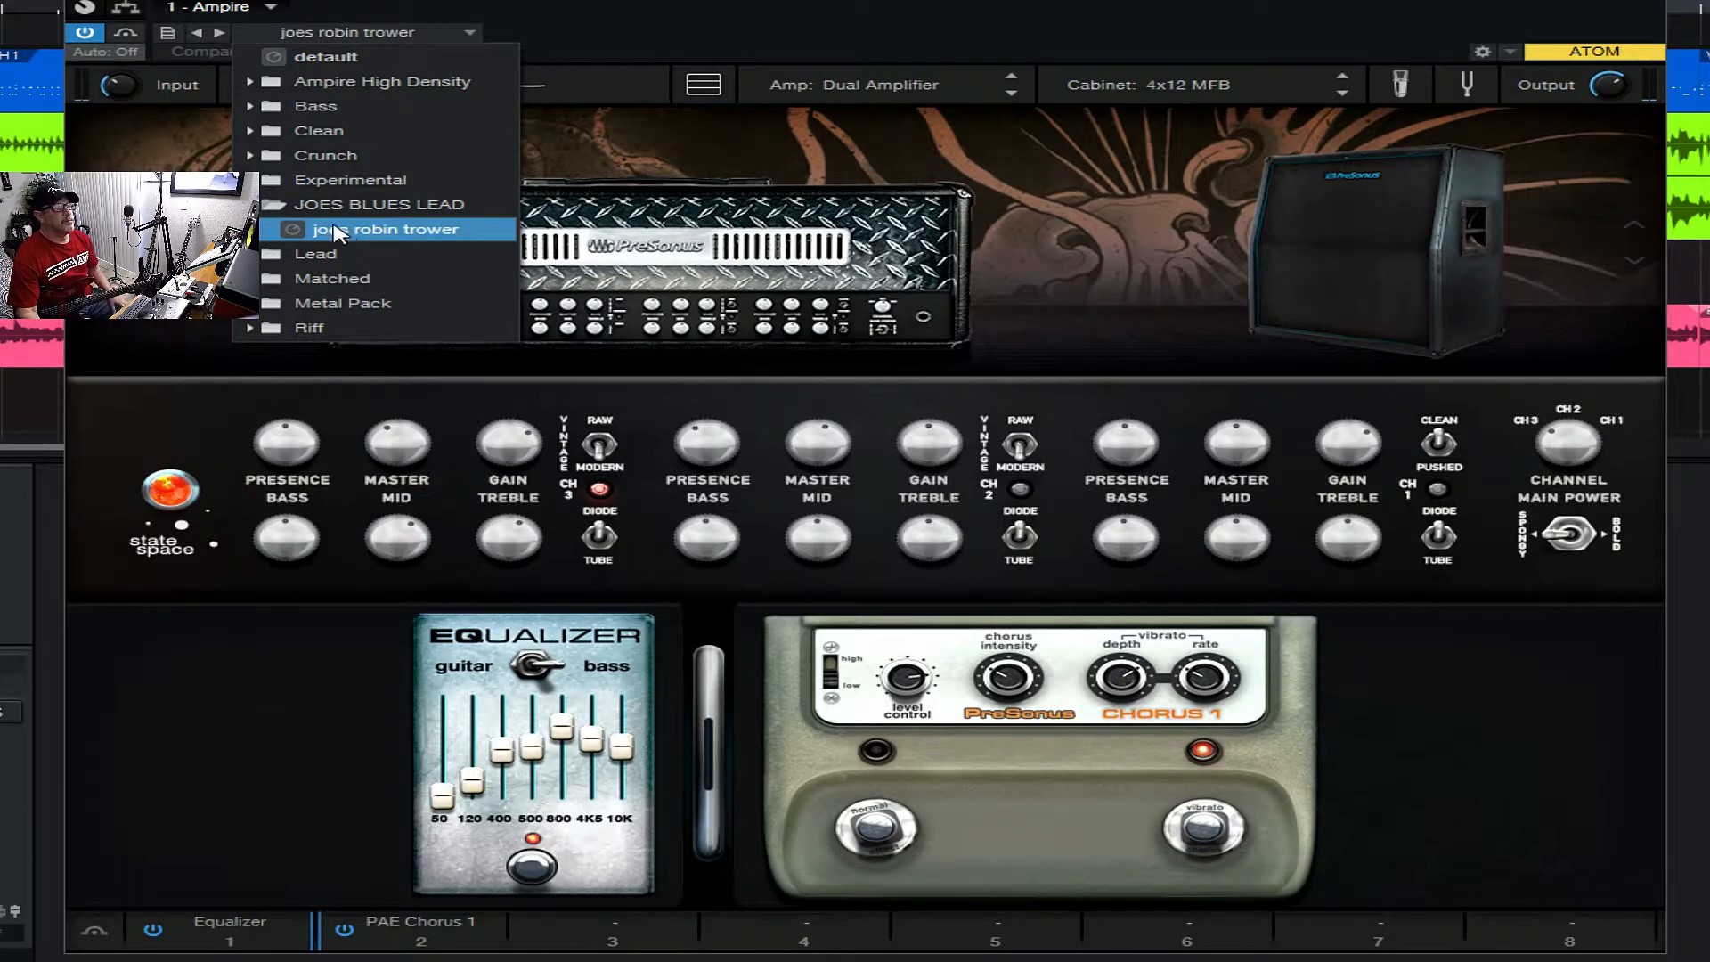
# - Try the American Phase preset from the Clean folder, and load the Charlie Sheen preset in its place
pyautogui.click(270, 205)
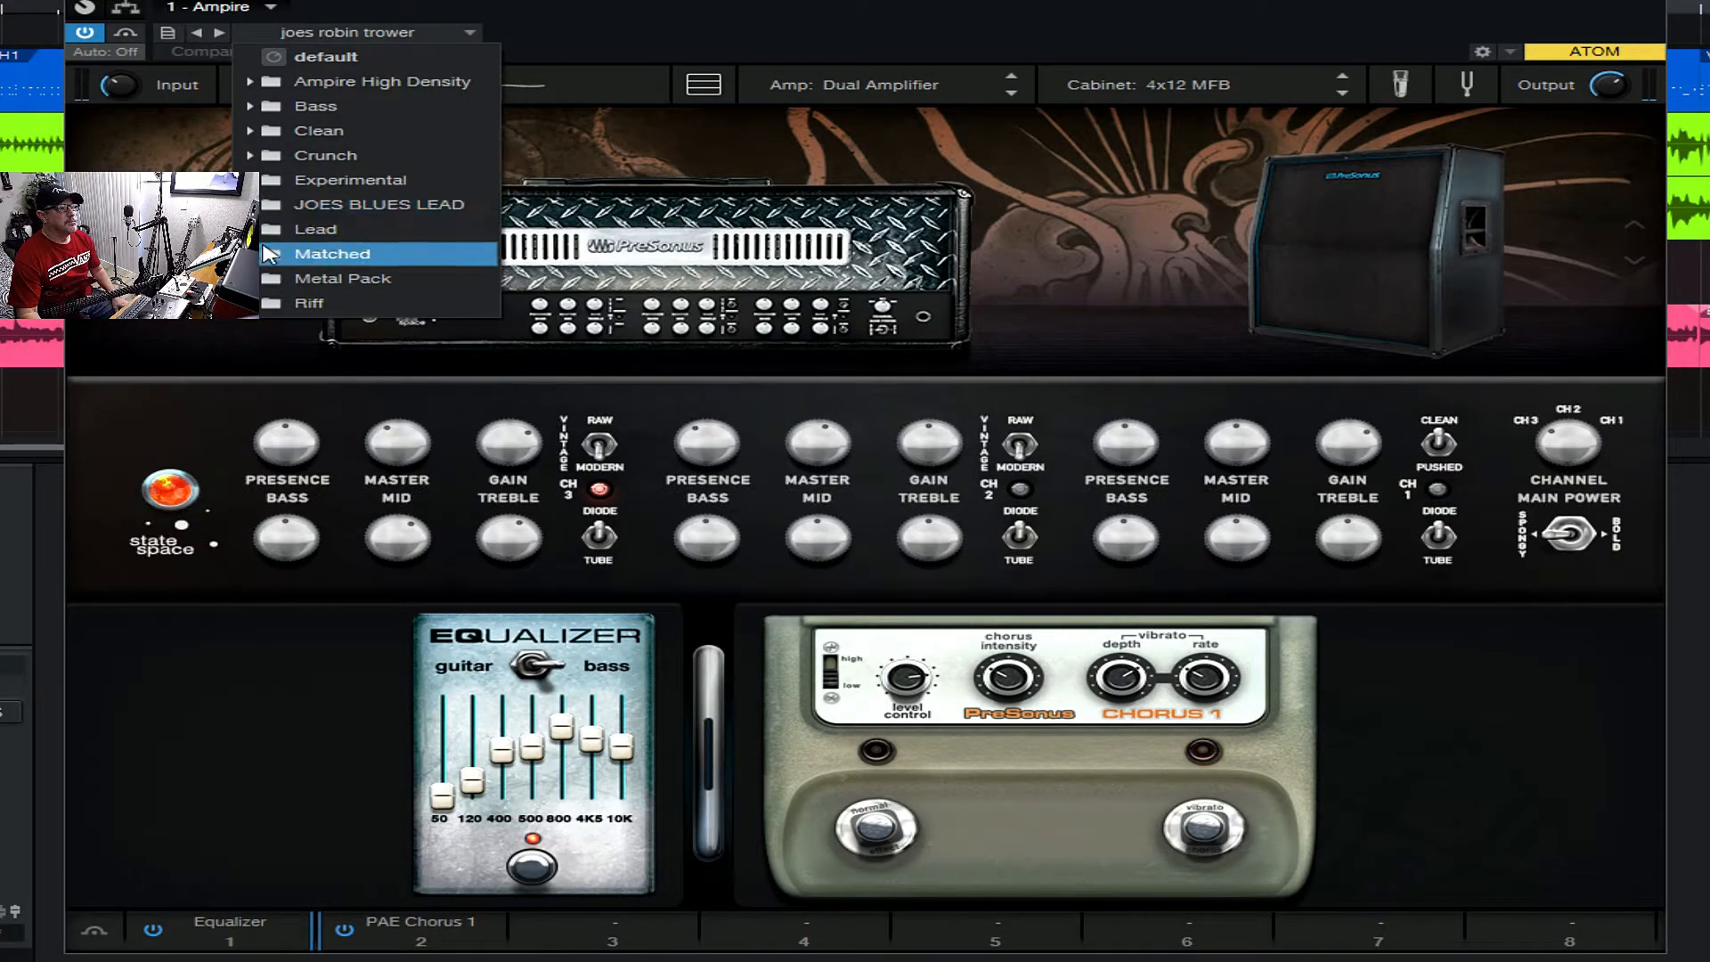
pyautogui.click(299, 131)
pyautogui.click(343, 167)
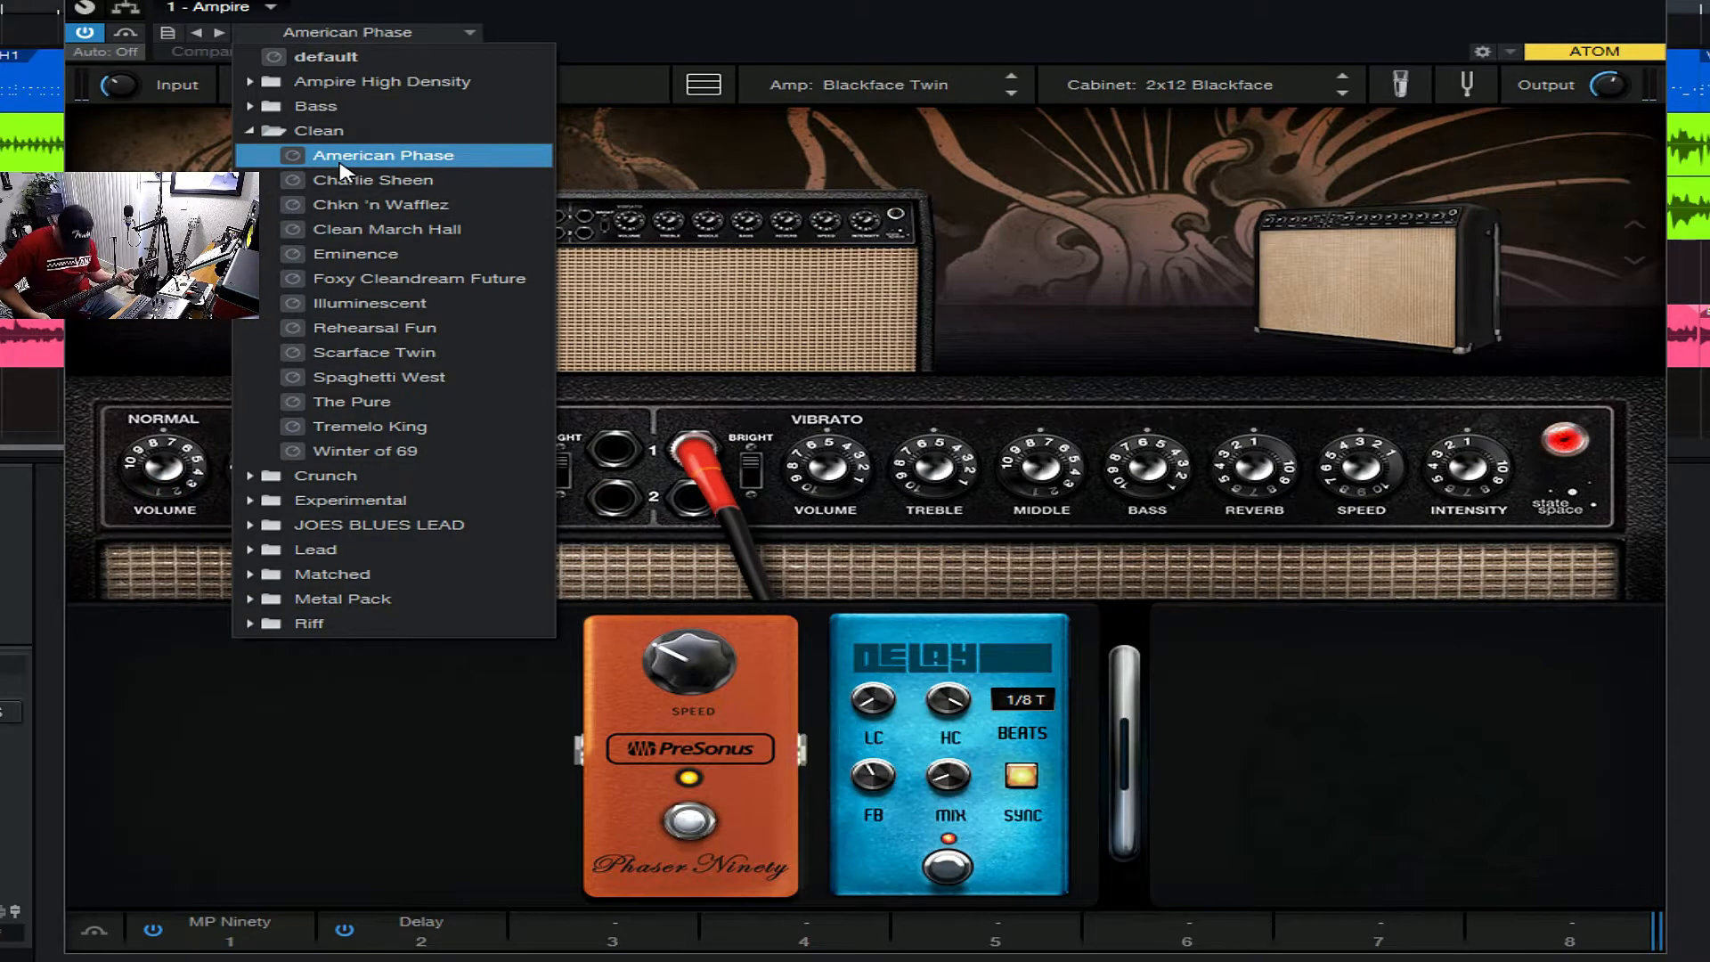
pyautogui.click(427, 181)
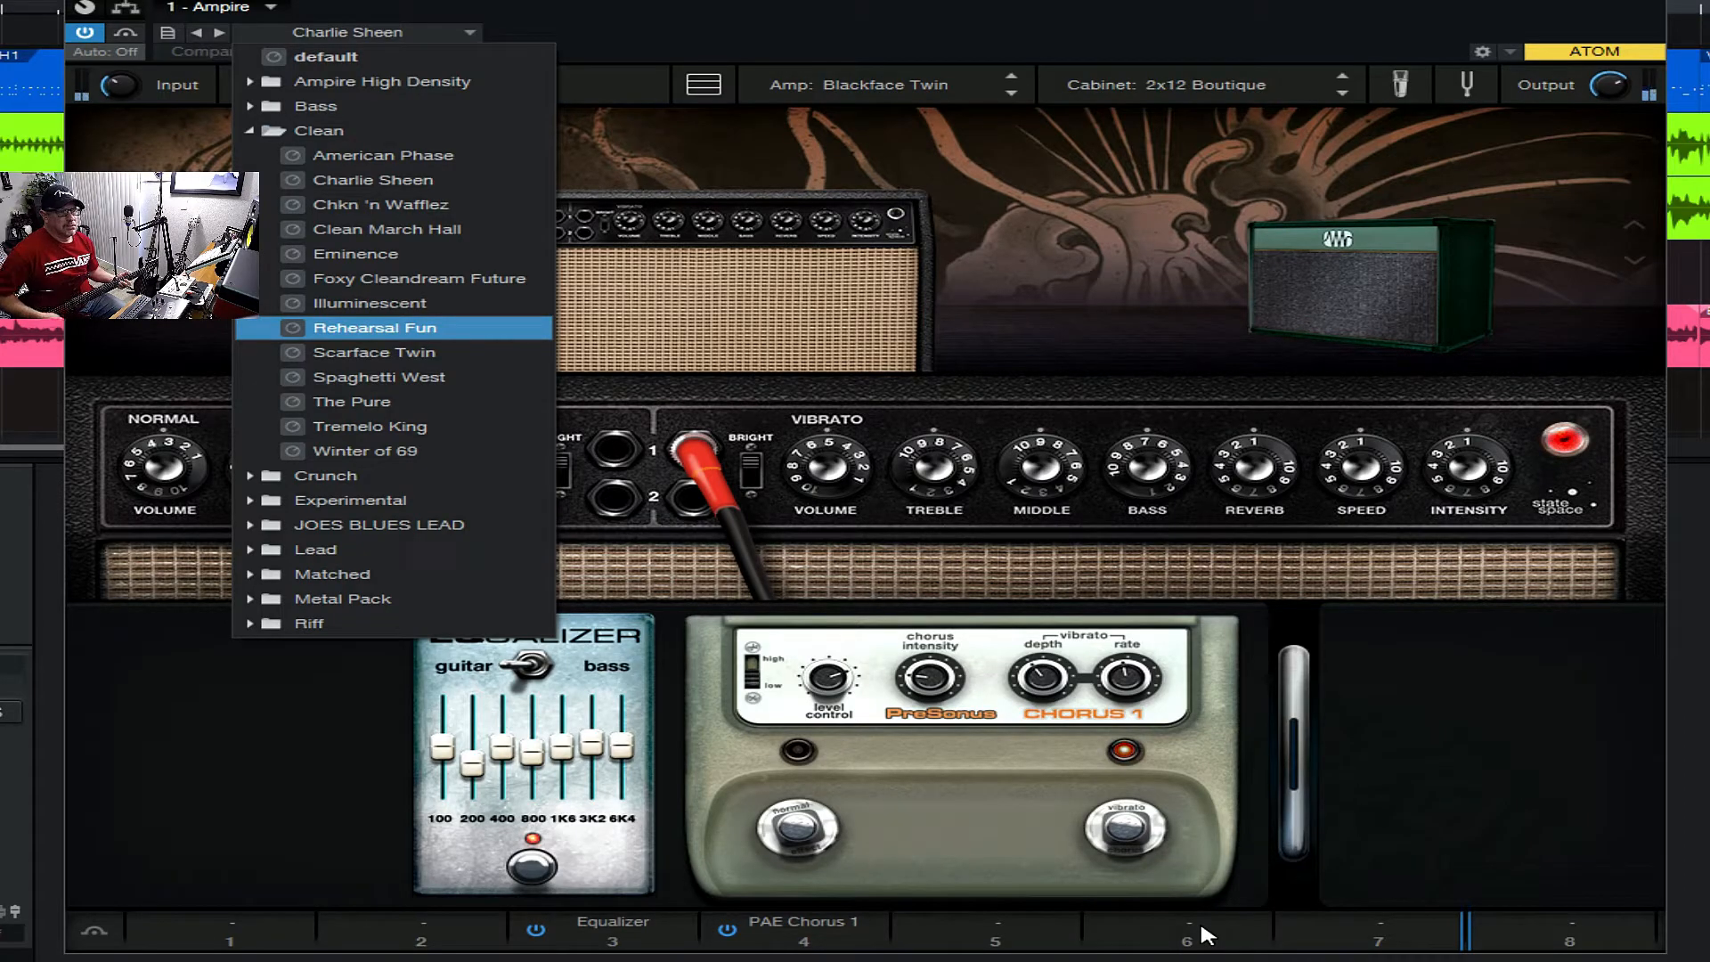
# - Add the Reverb pedal to the empty slot 6 of the pedalboard
pyautogui.click(1031, 943)
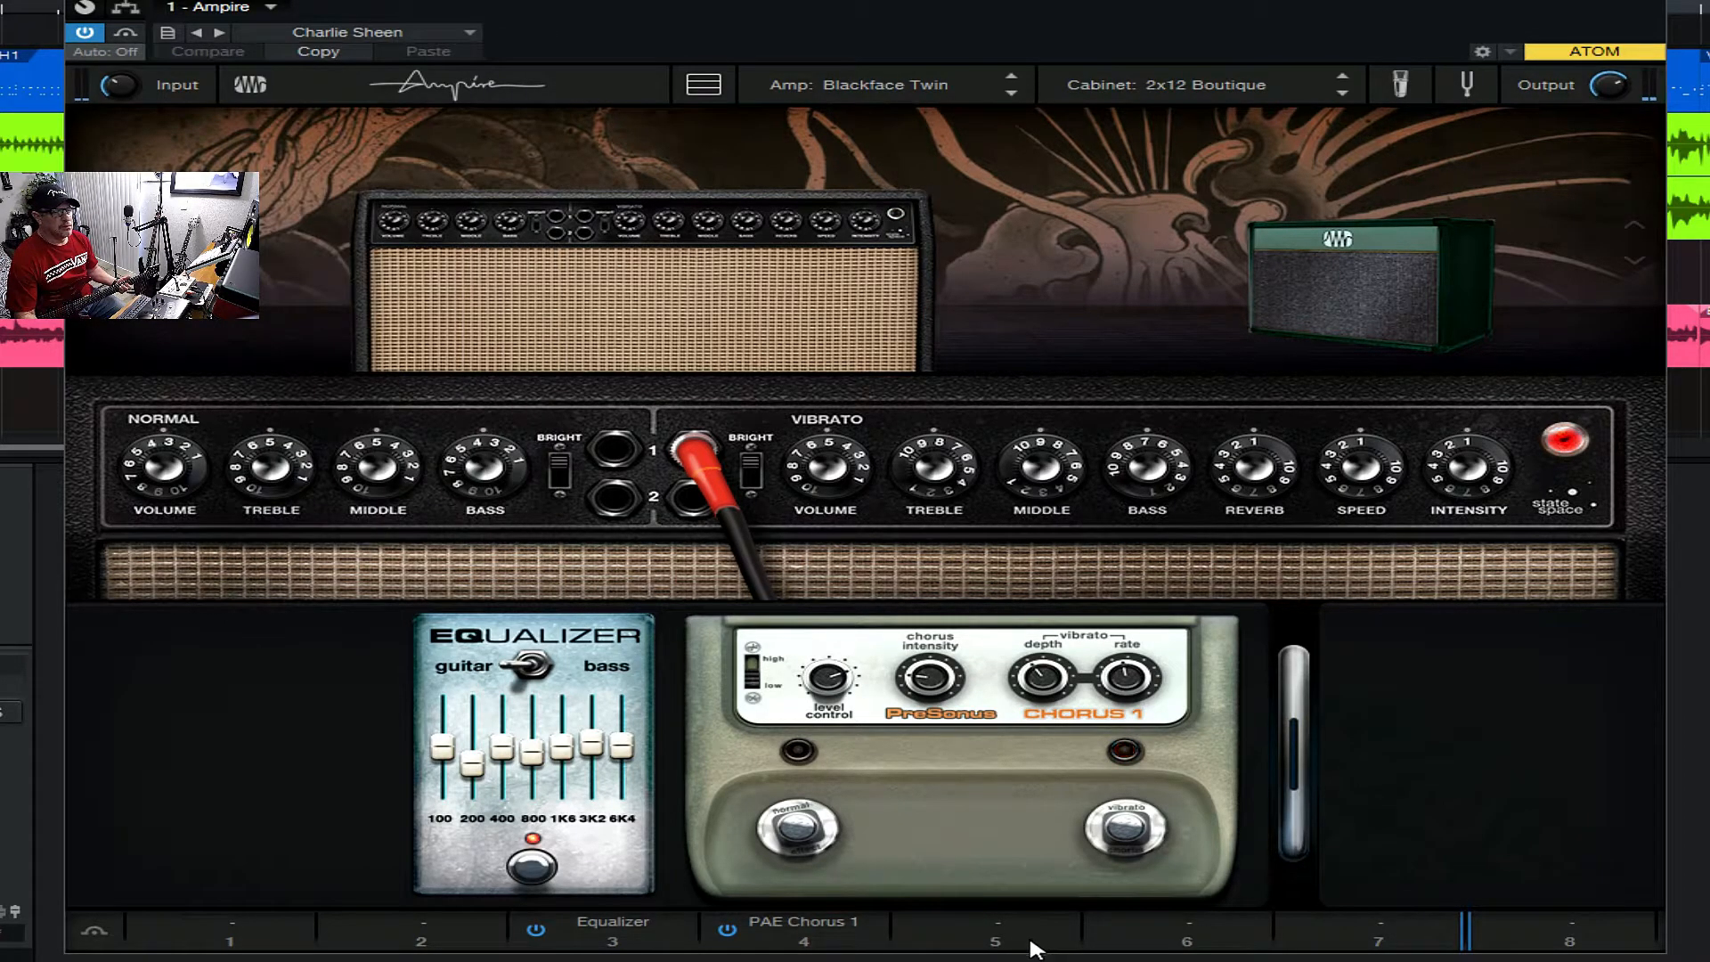
pyautogui.click(1215, 937)
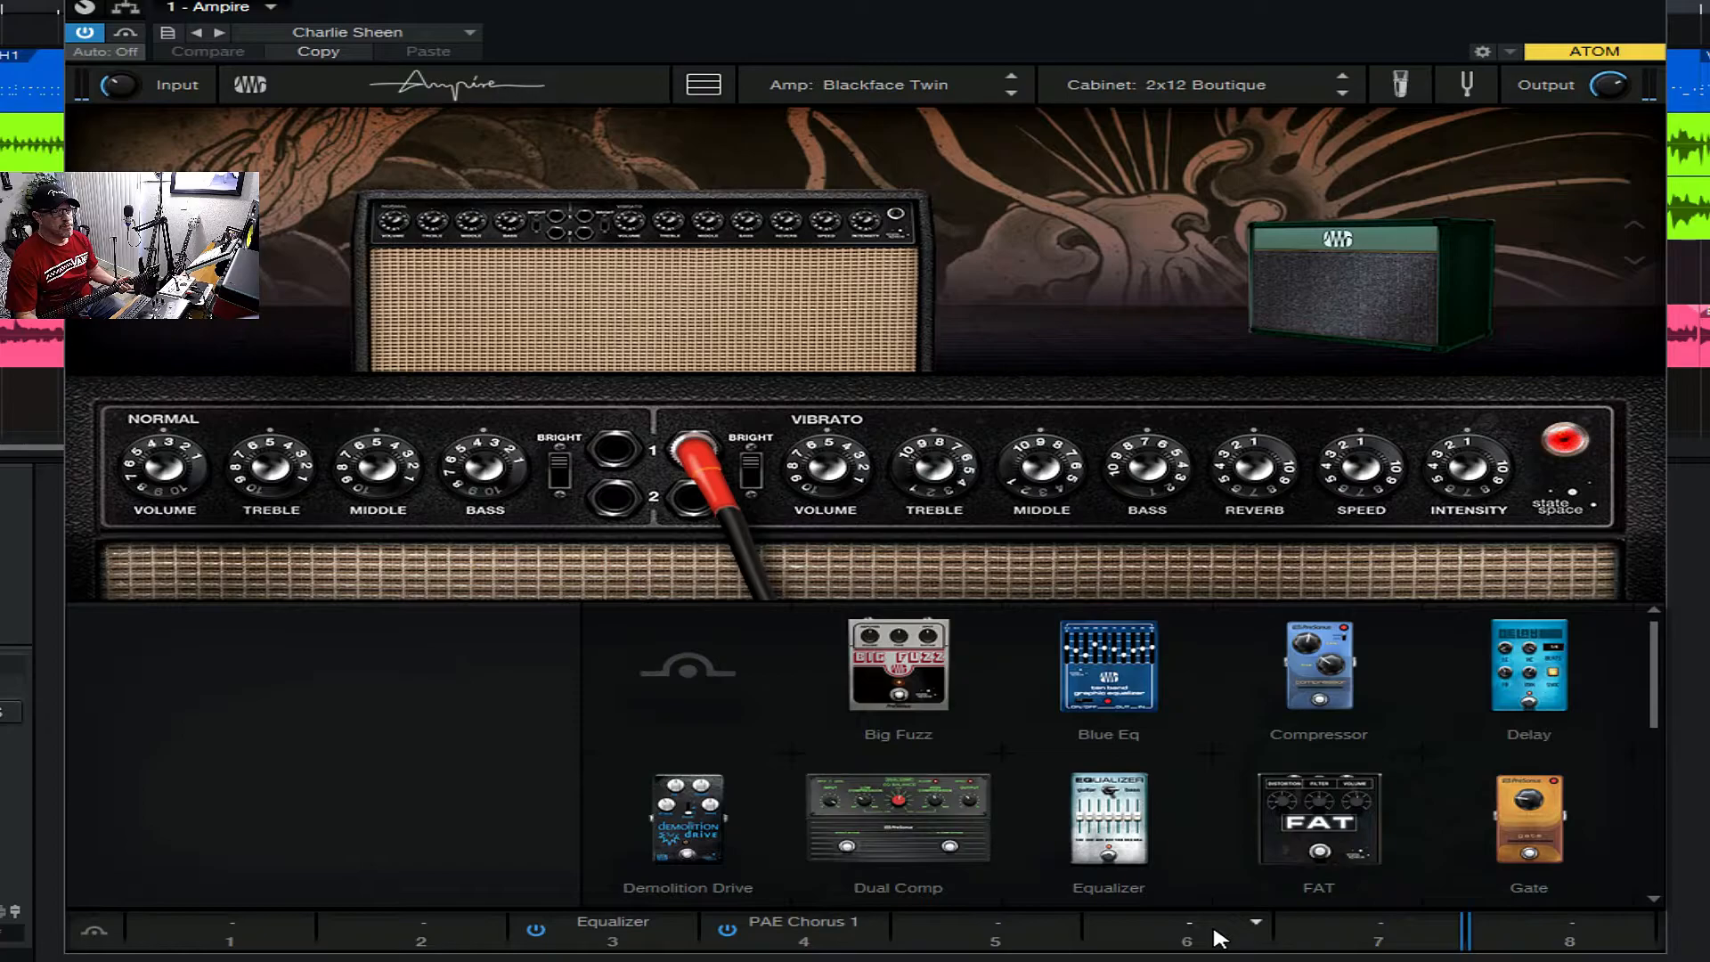
pyautogui.click(1257, 918)
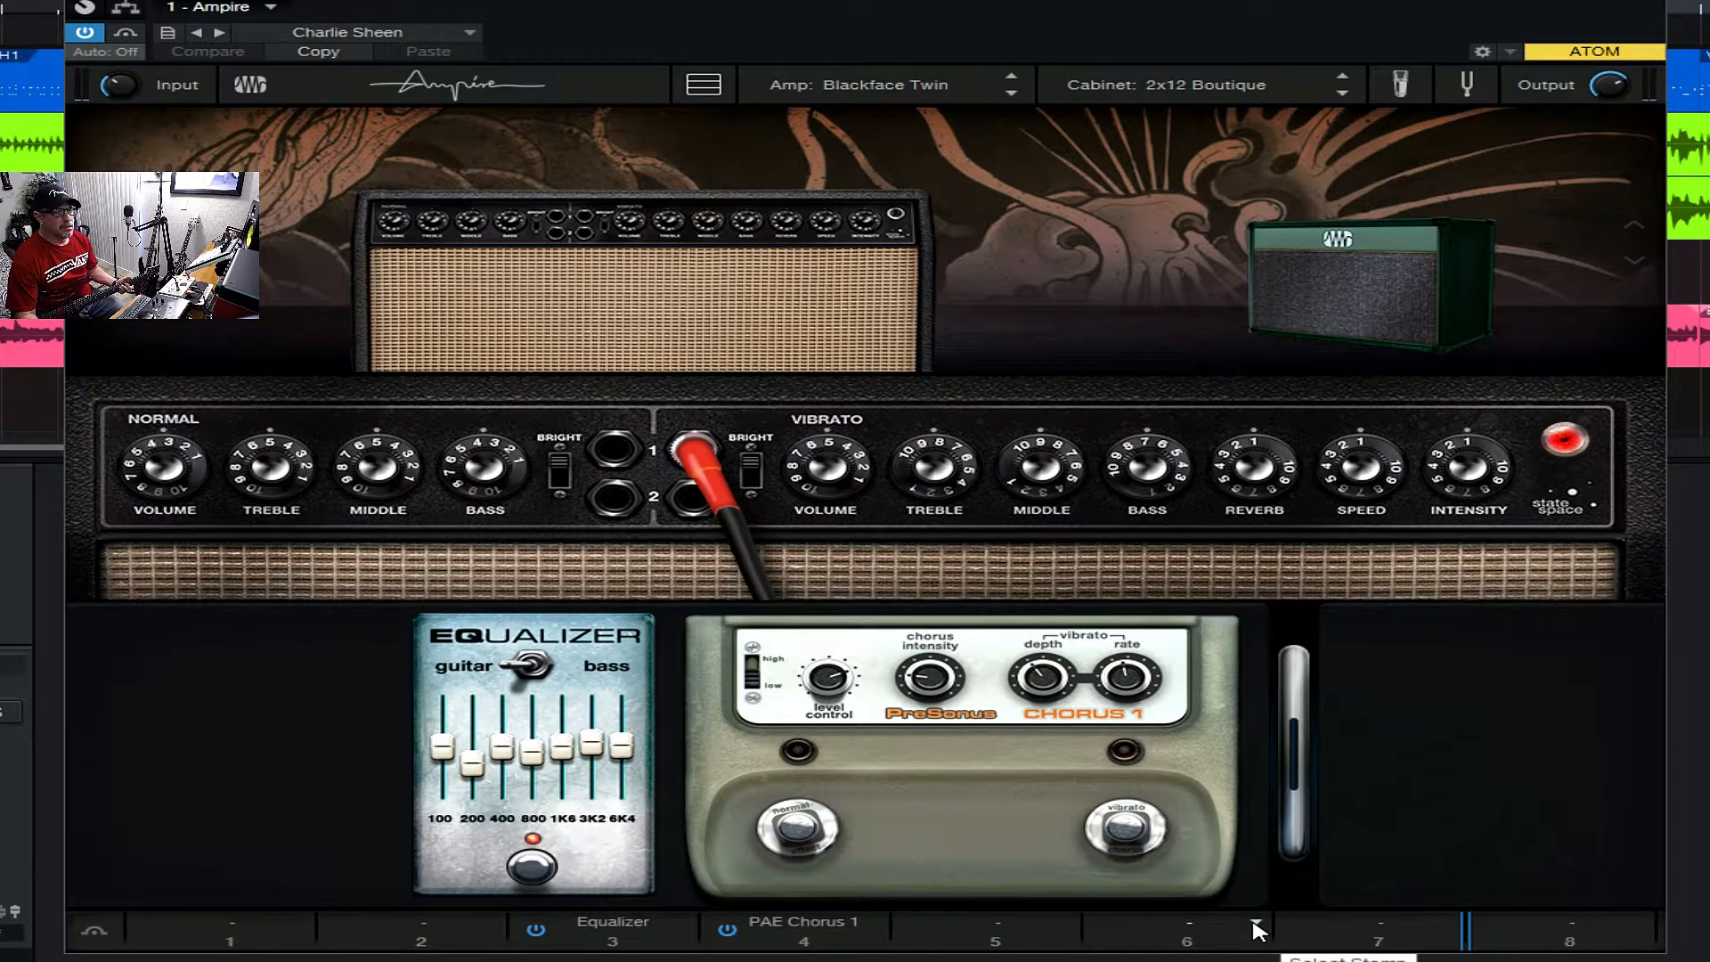
pyautogui.click(1255, 926)
pyautogui.scroll(-3, 1283, 802)
pyautogui.scroll(-5, 1309, 750)
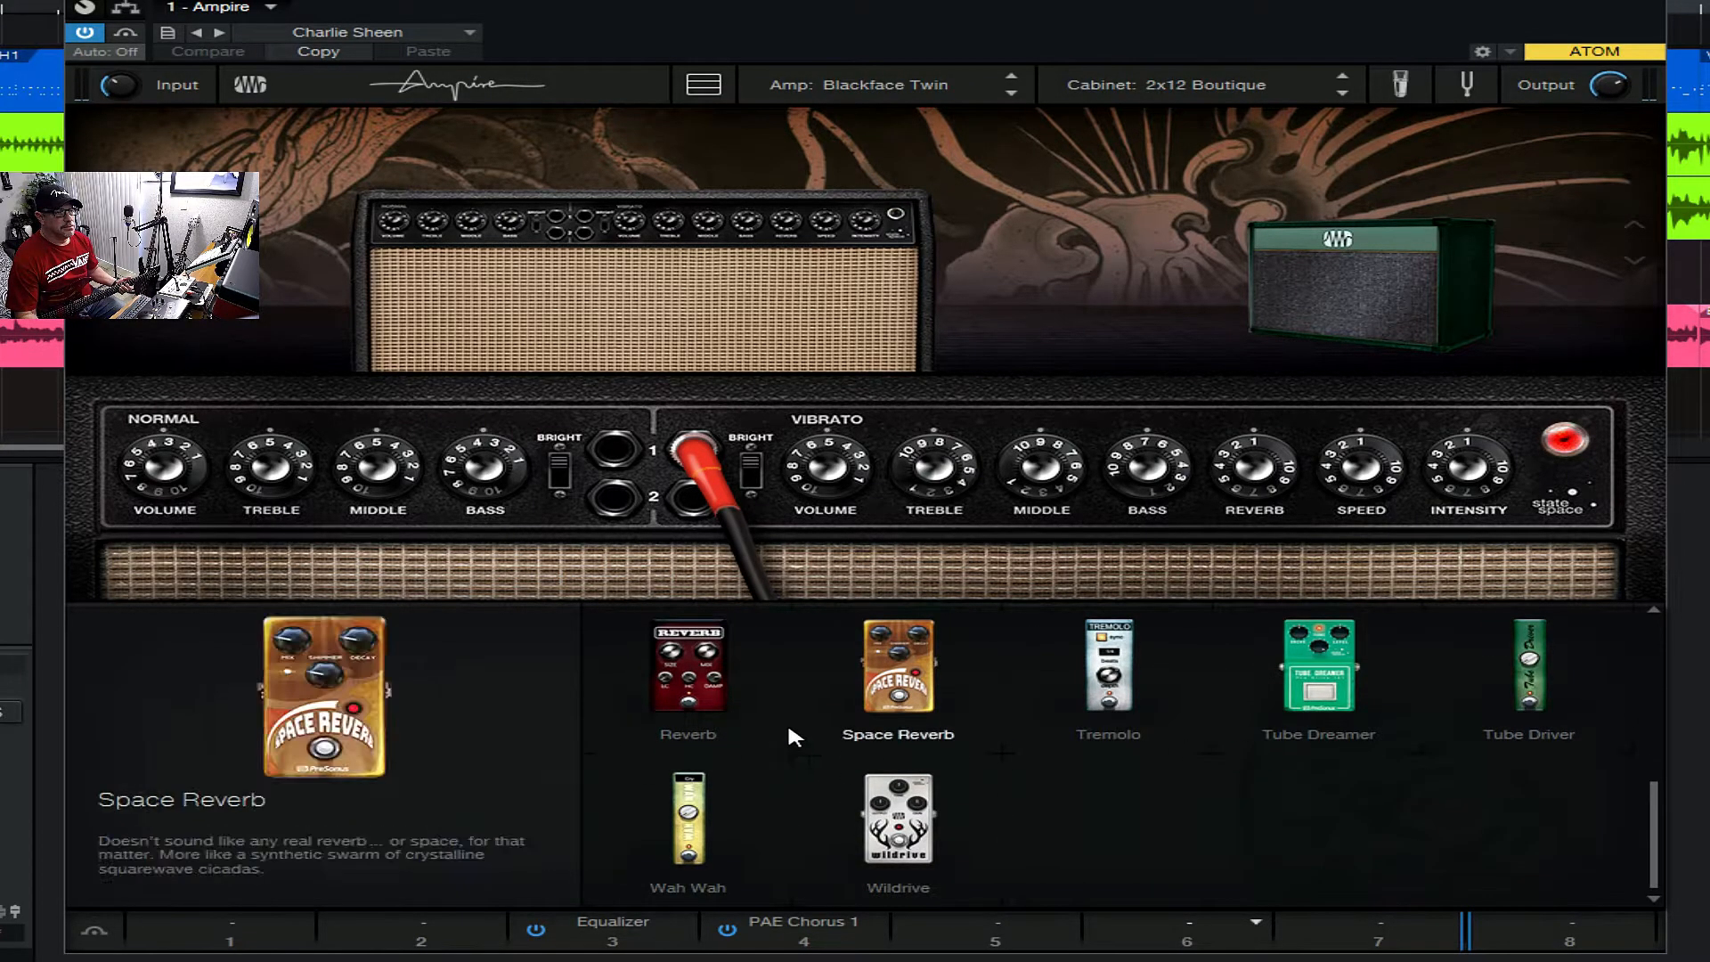
pyautogui.click(688, 682)
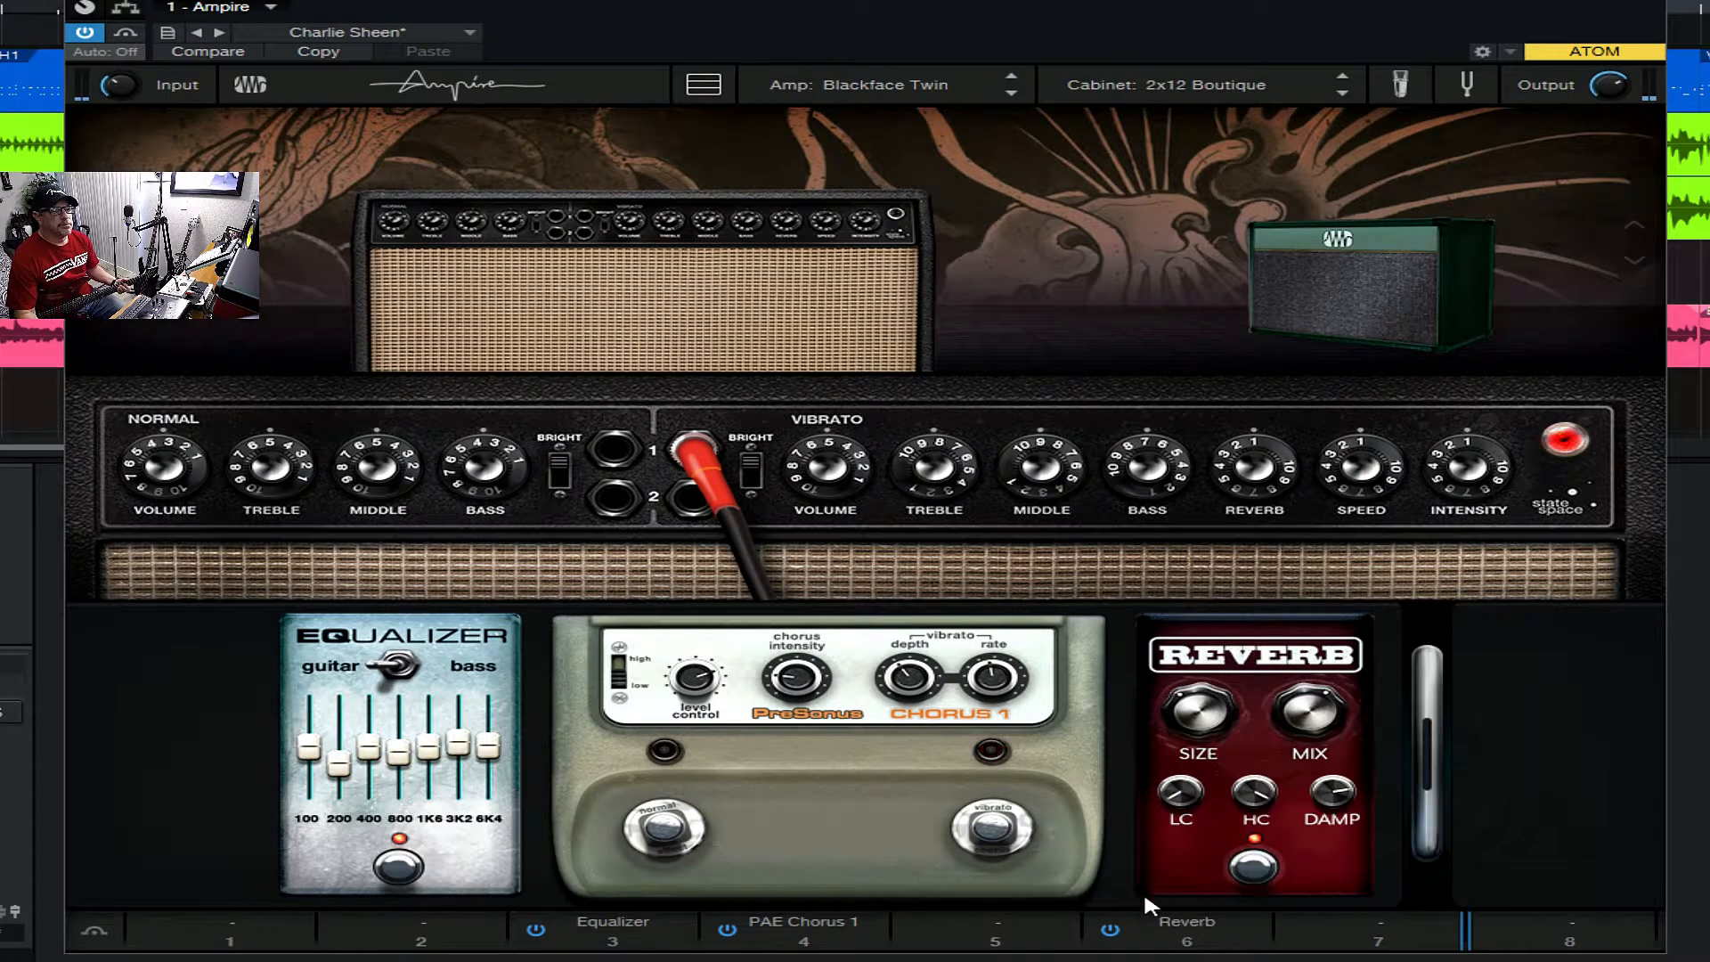
# - Replace the Reverb pedal in slot 6 of the pedalboard with the Space Reverb pedal
pyautogui.click(1255, 926)
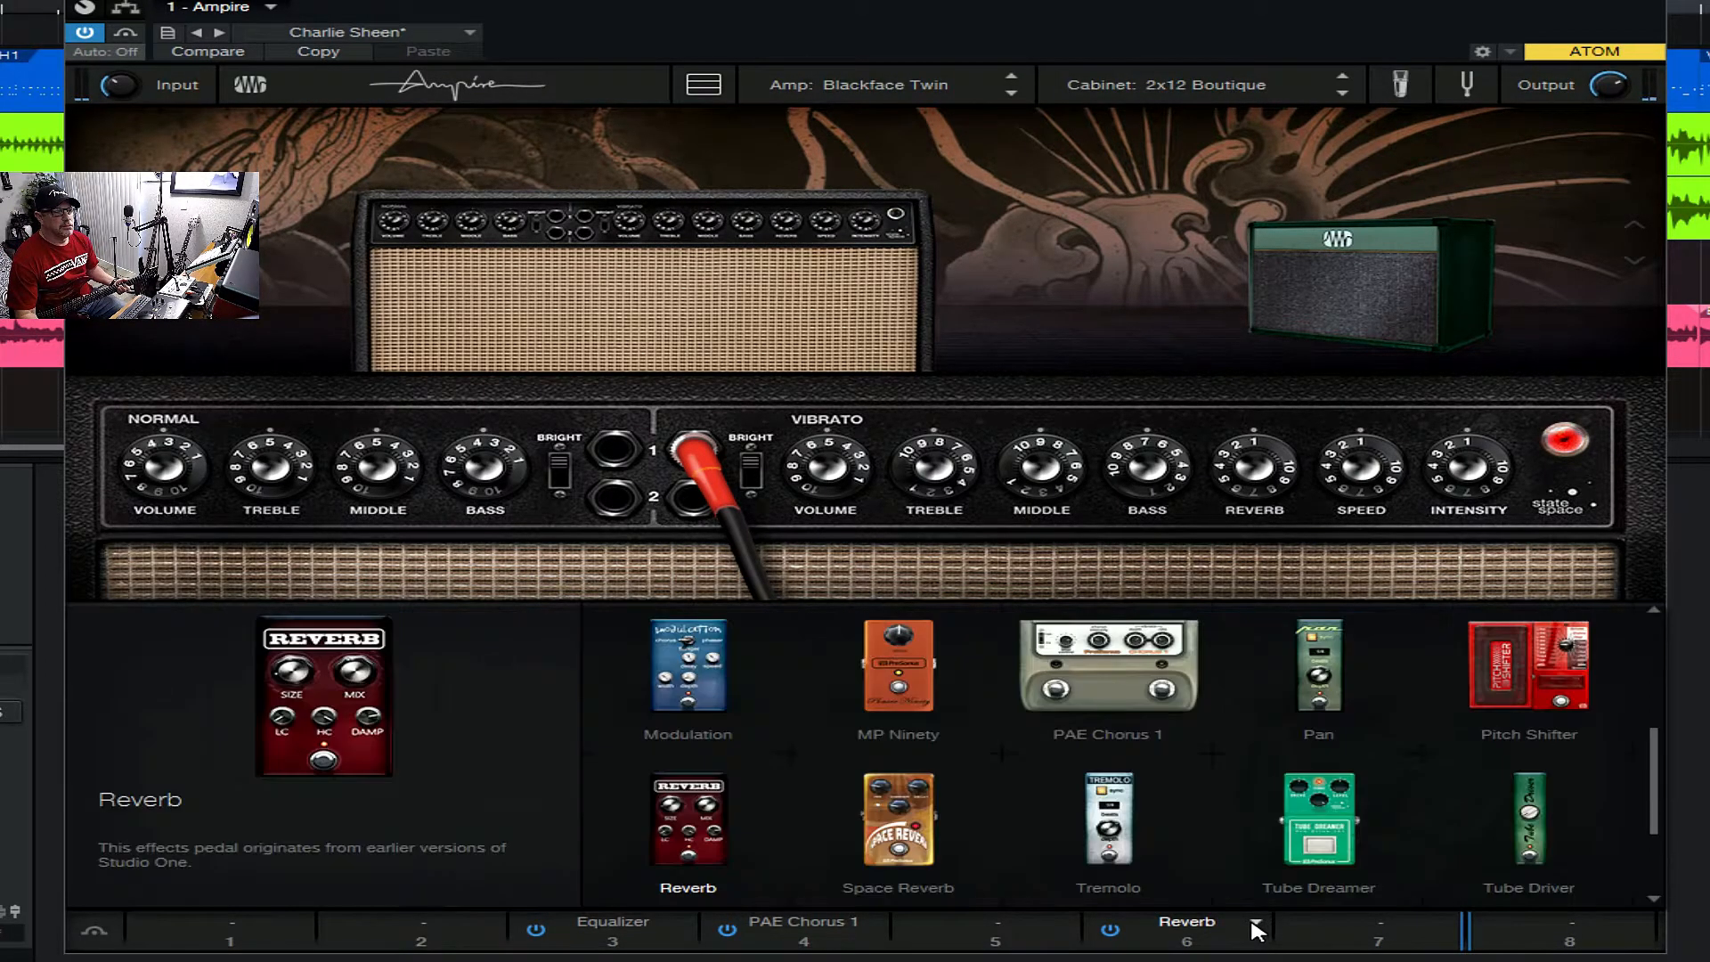
pyautogui.scroll(-1, 1339, 740)
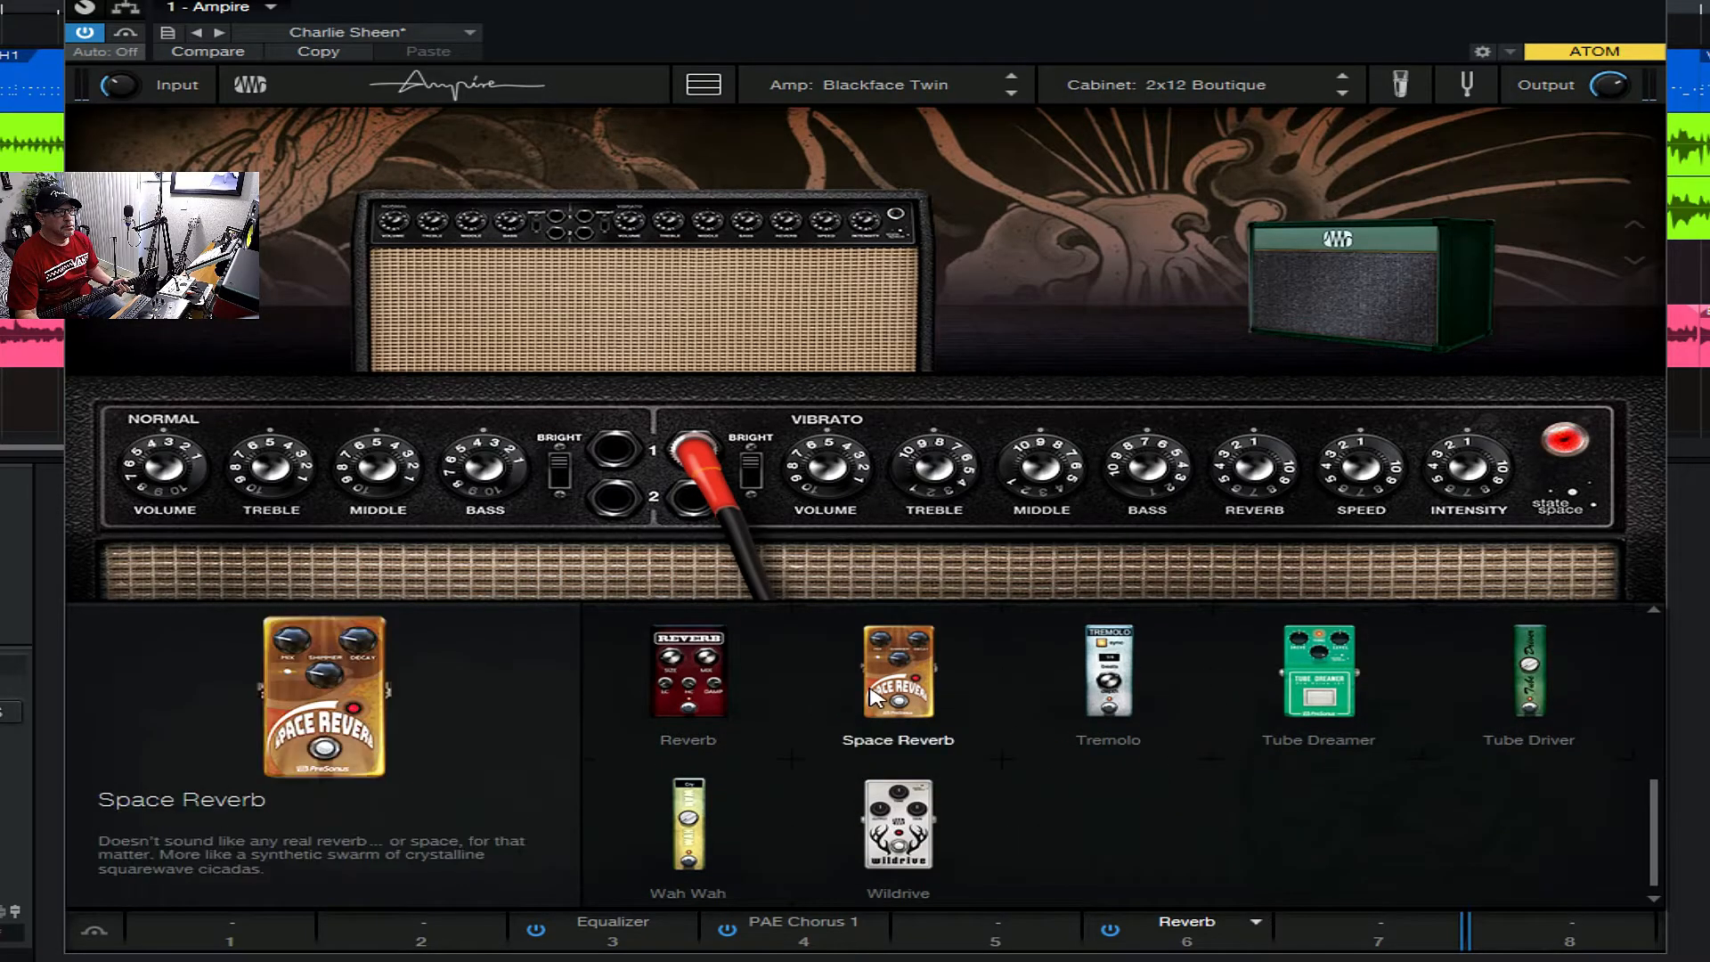
pyautogui.click(877, 696)
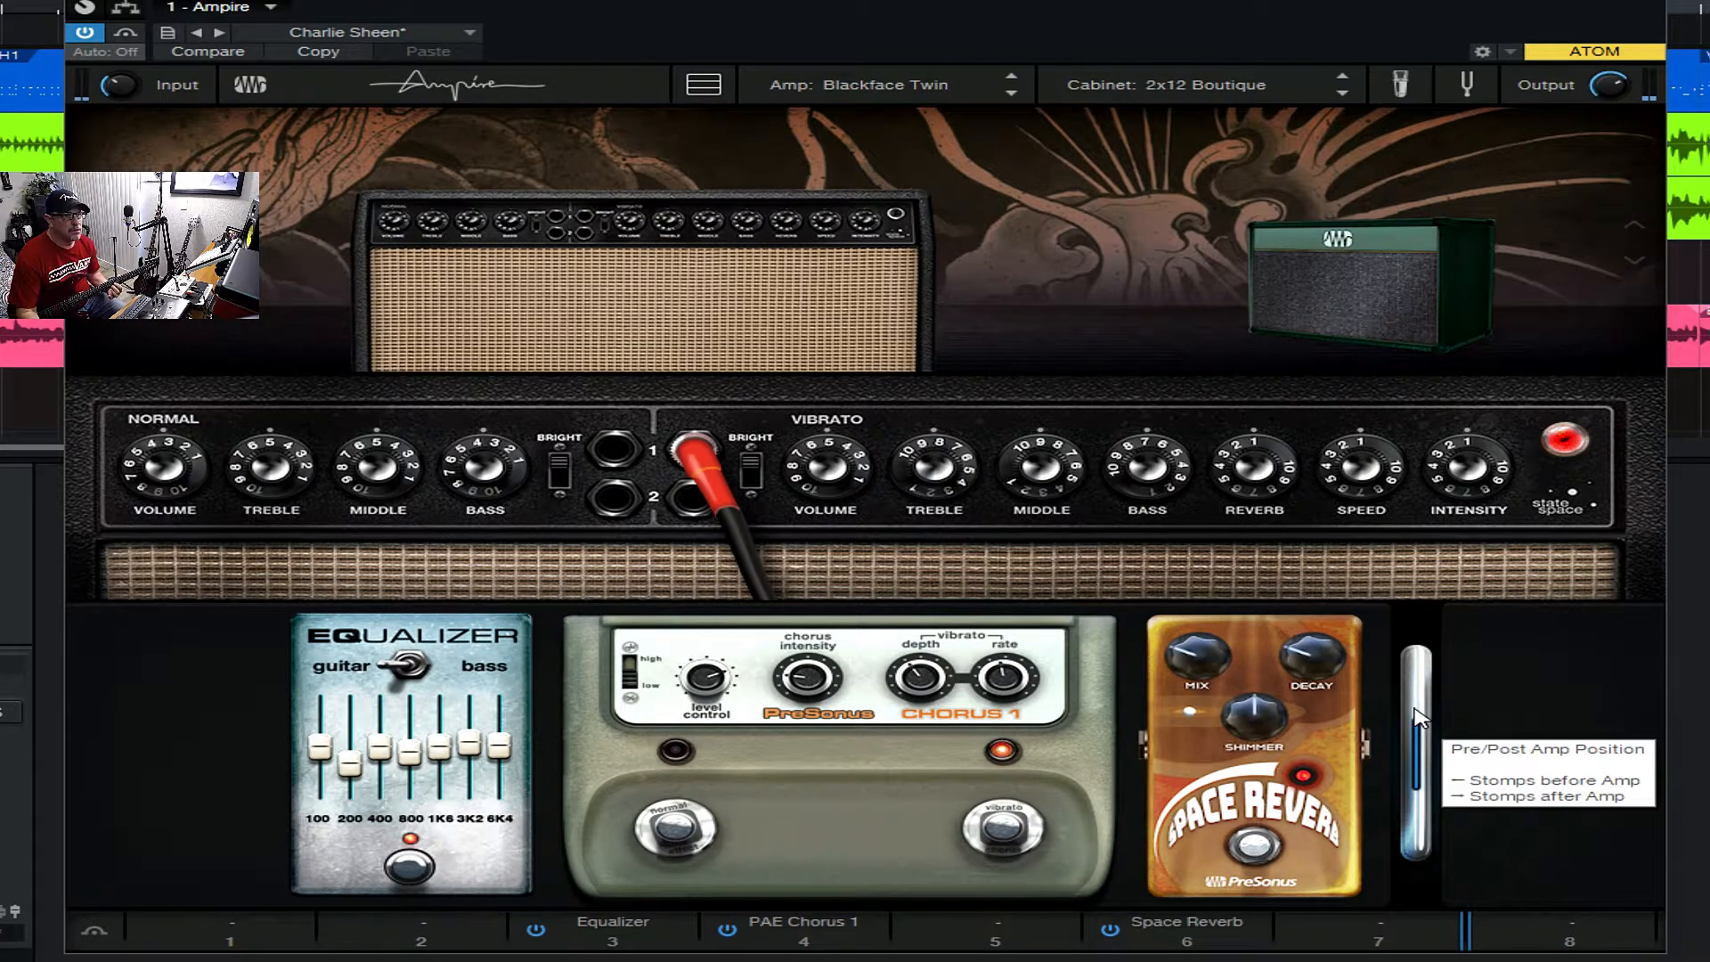
# - Adjust the Space Reverb pedal's mix, and try a higher and a lower shimmer setting
pyautogui.moveTo(1193, 657); pyautogui.dragTo(1192, 574)
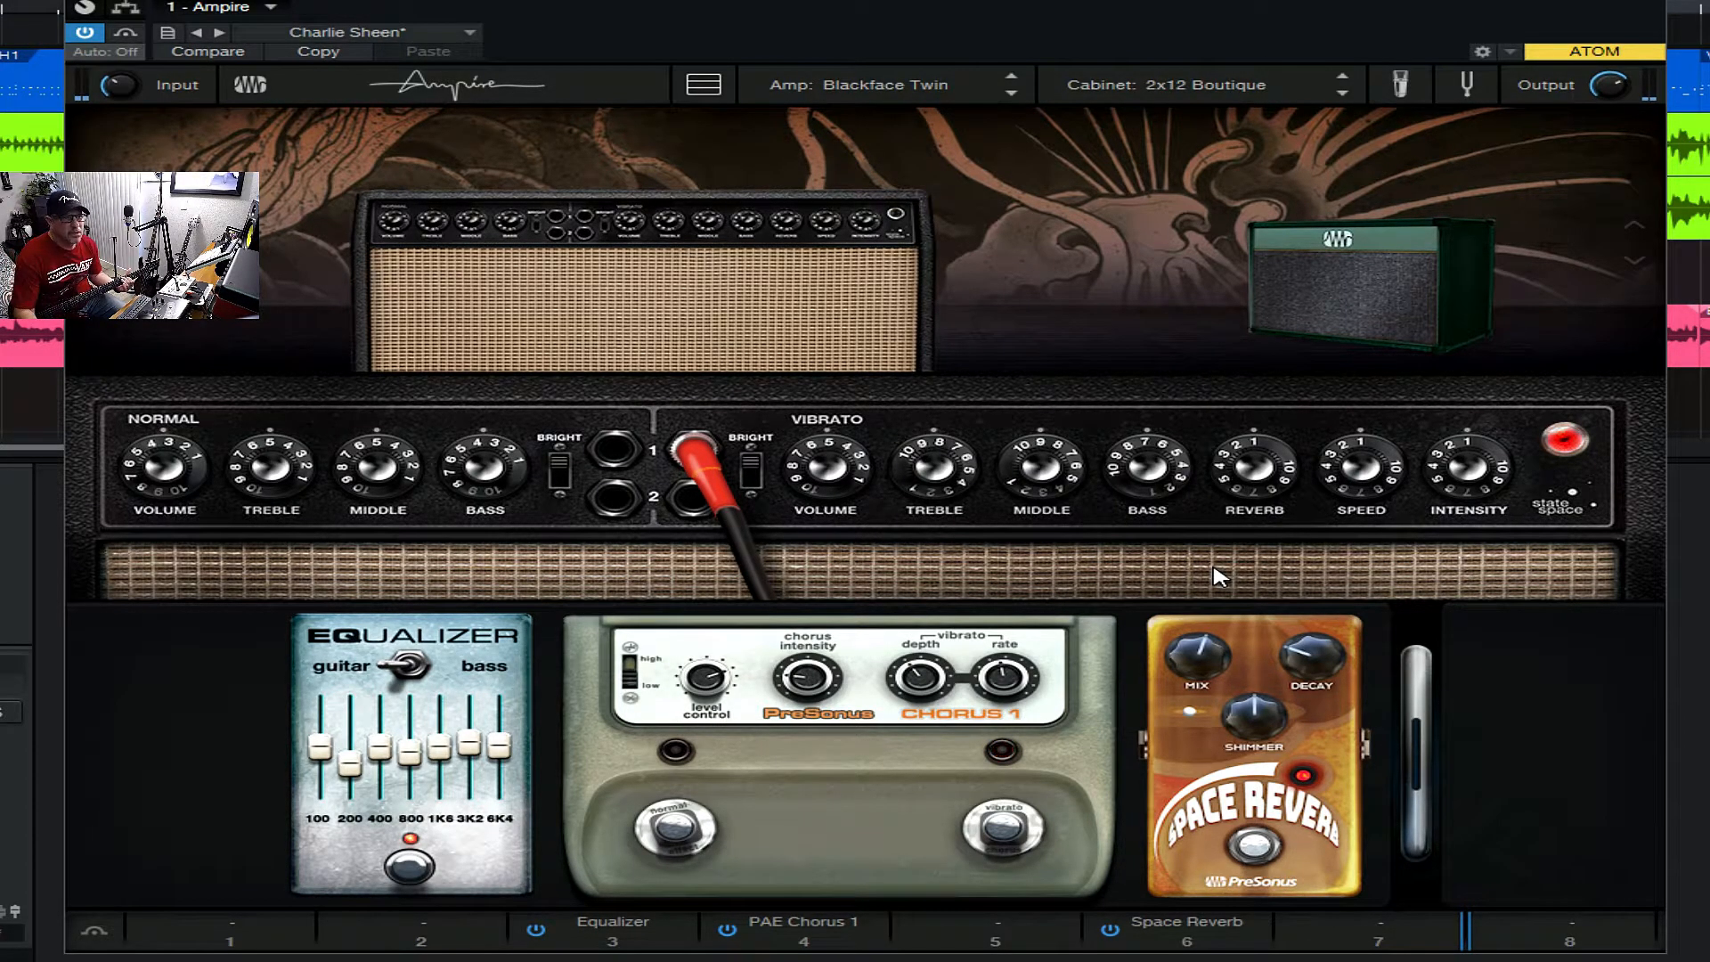
pyautogui.moveTo(1253, 715); pyautogui.dragTo(1247, 658)
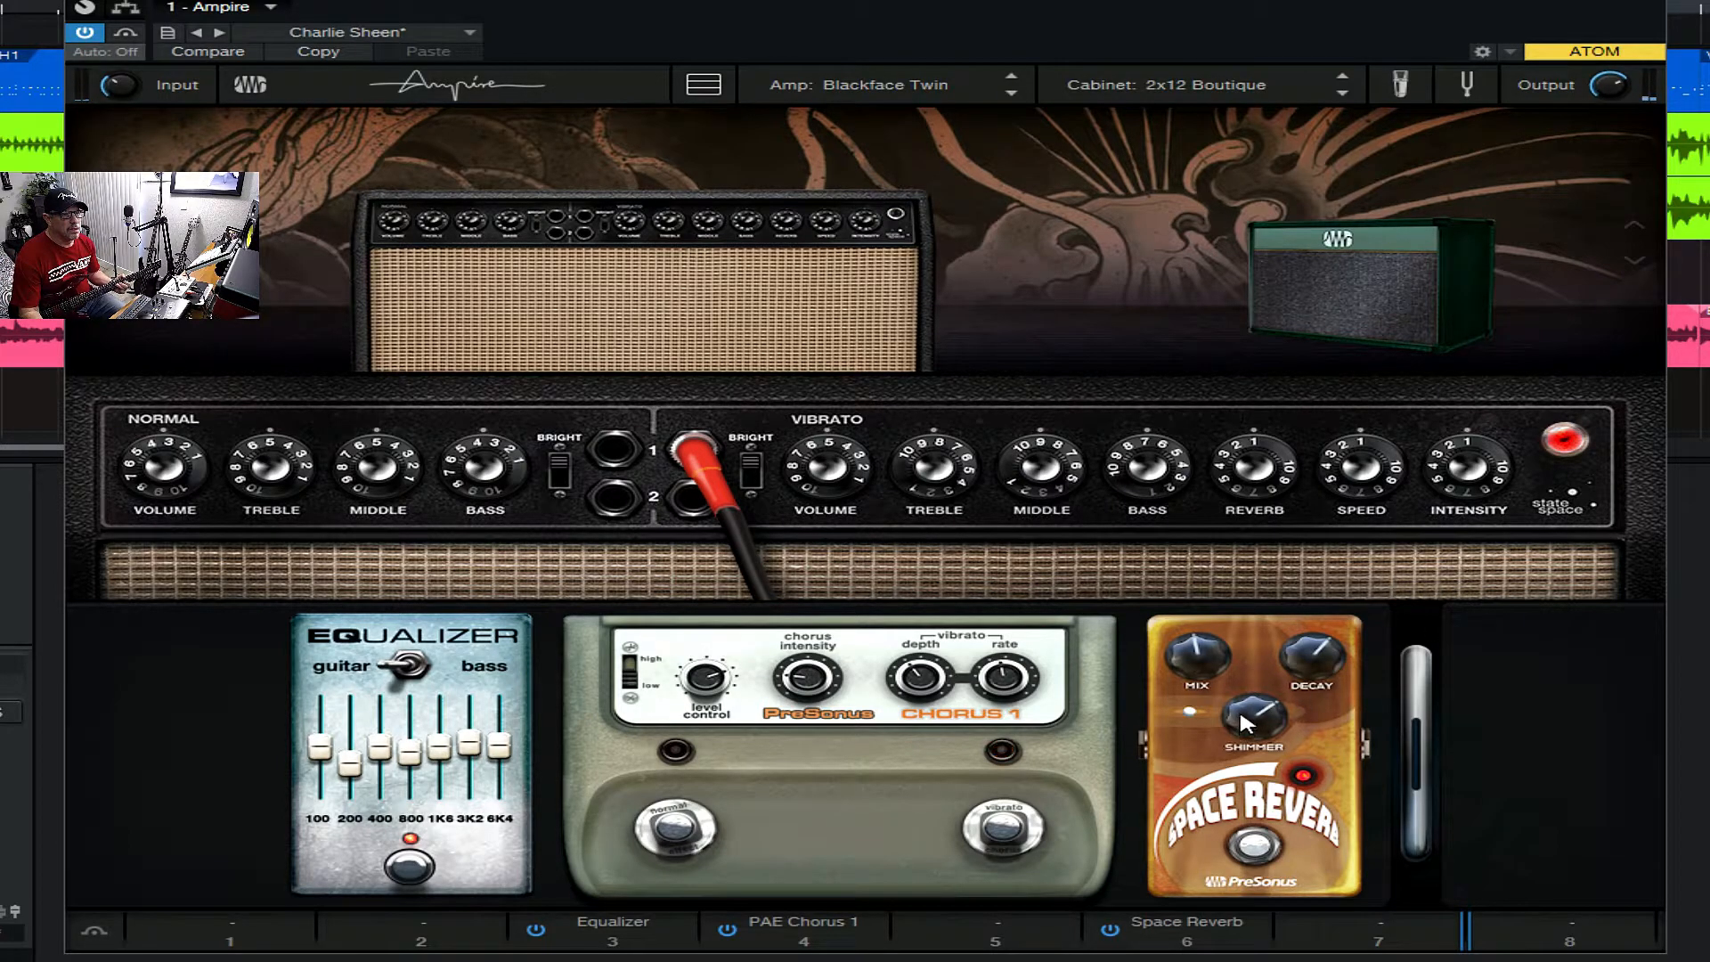
pyautogui.moveTo(1242, 724); pyautogui.dragTo(1221, 776)
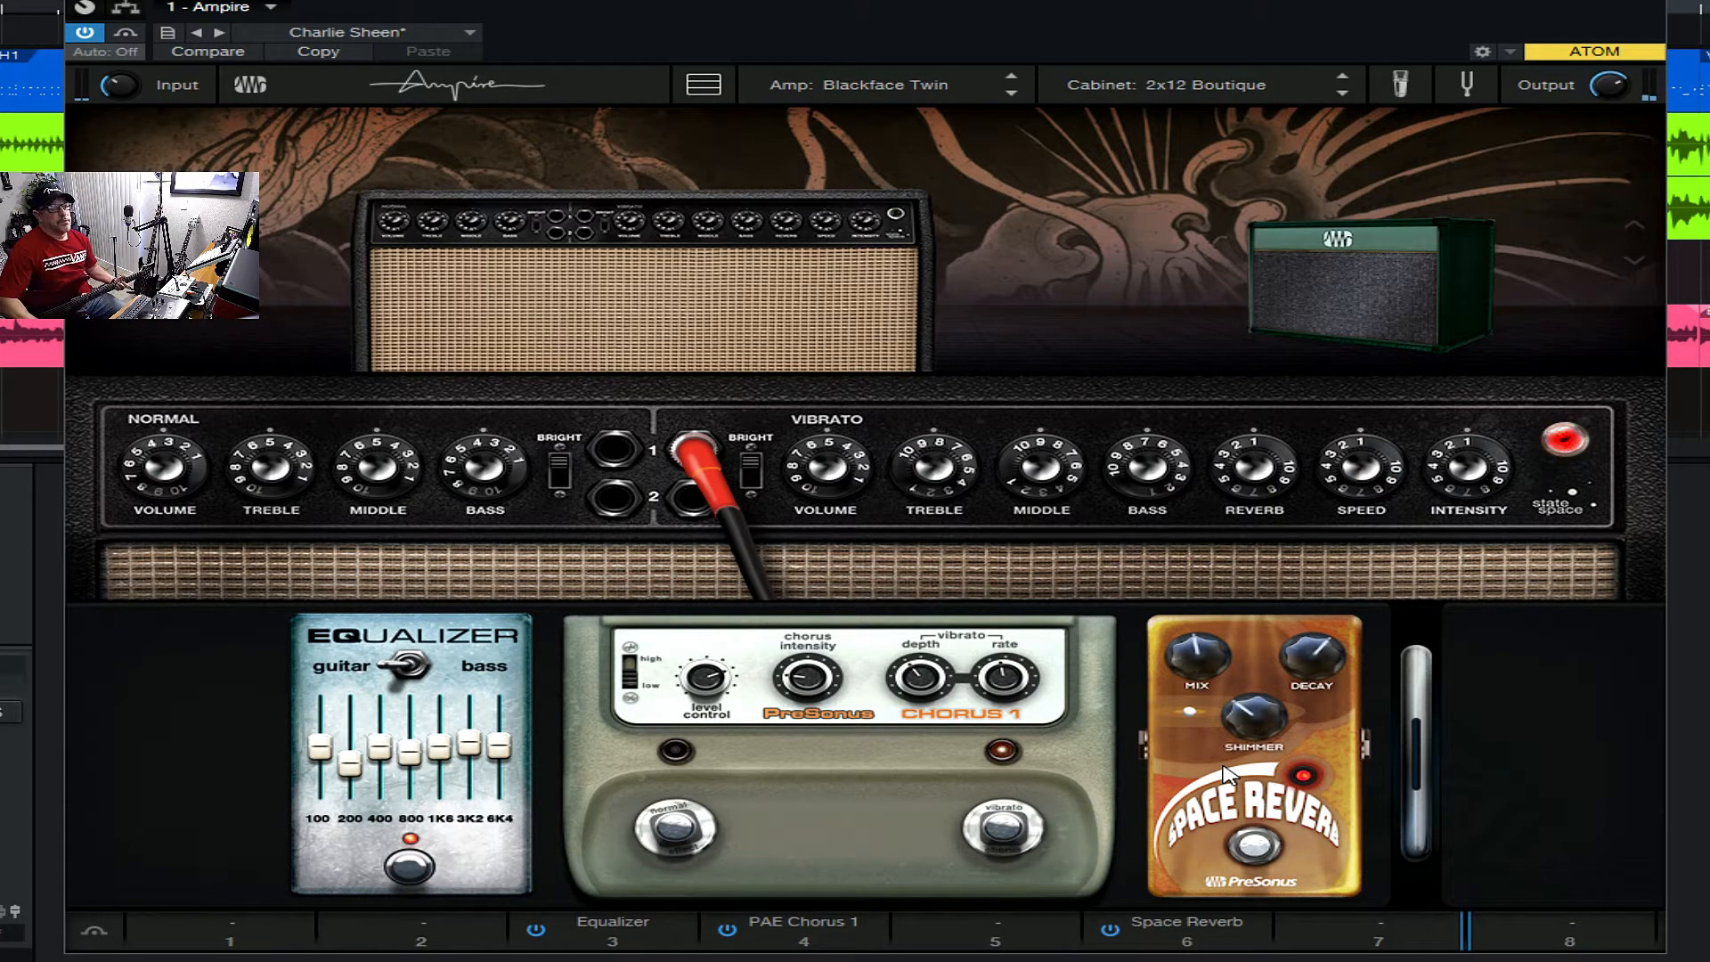
# - Audition the Clean presets Chkn 'n Wafflez, Clean March Hall, Eminence, Foxy Cleandream Future and Illuminescent
pyautogui.click(325, 32)
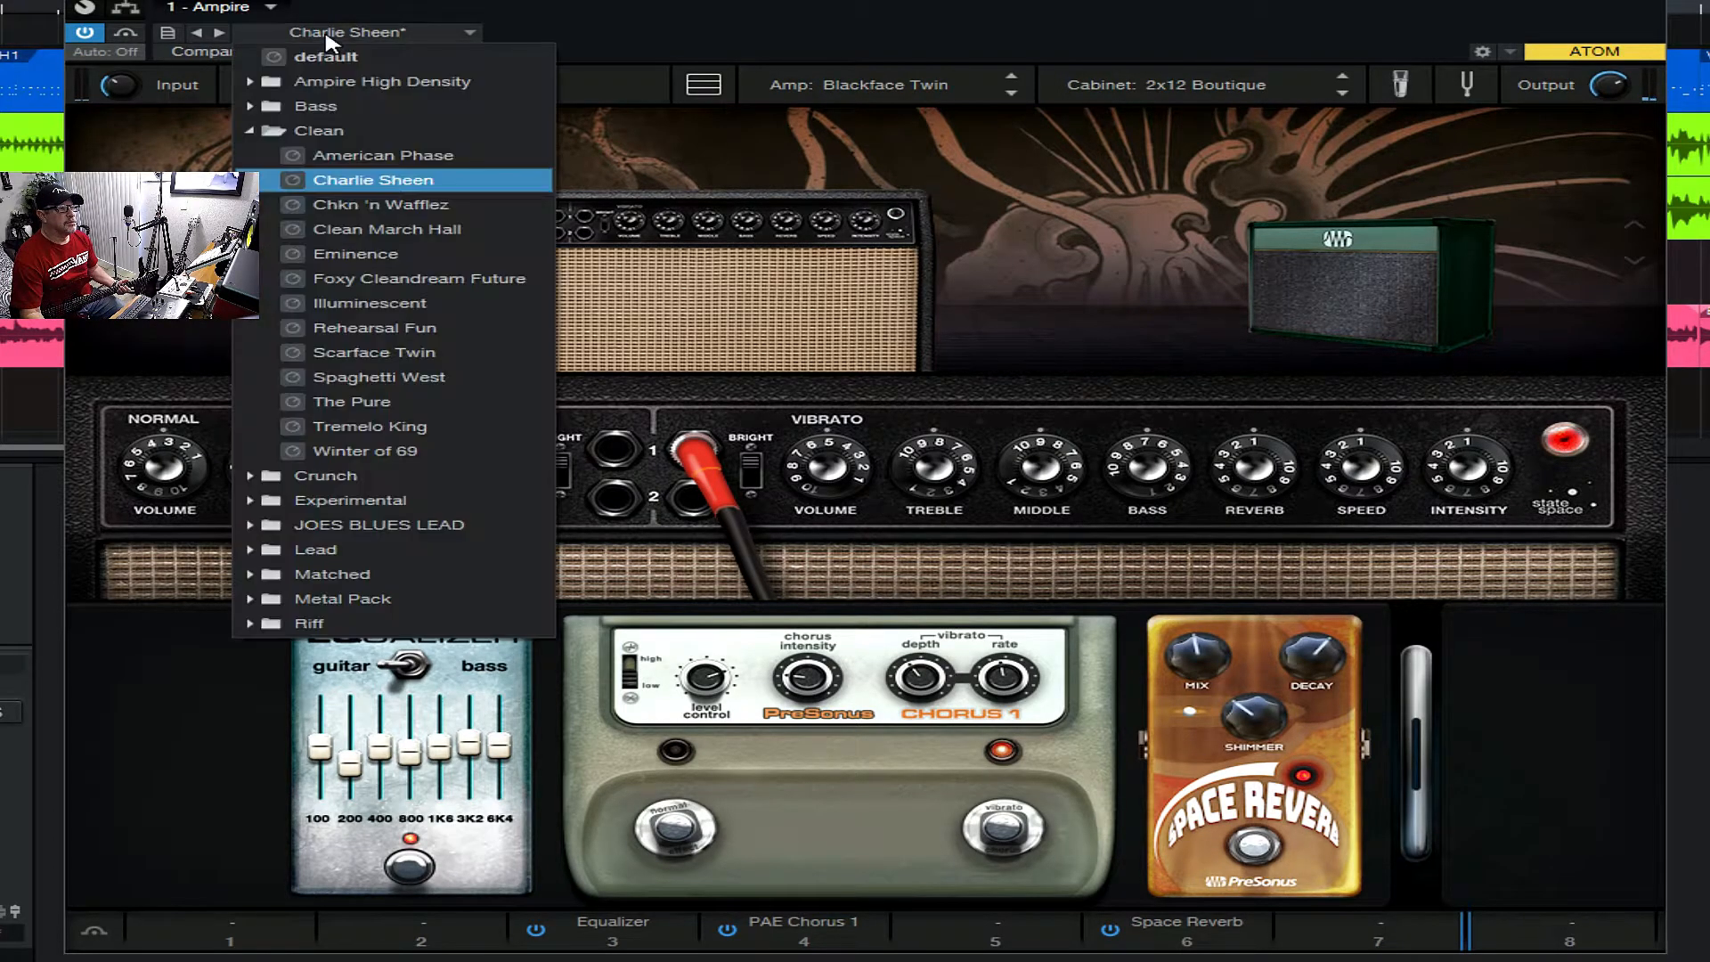
pyautogui.click(316, 213)
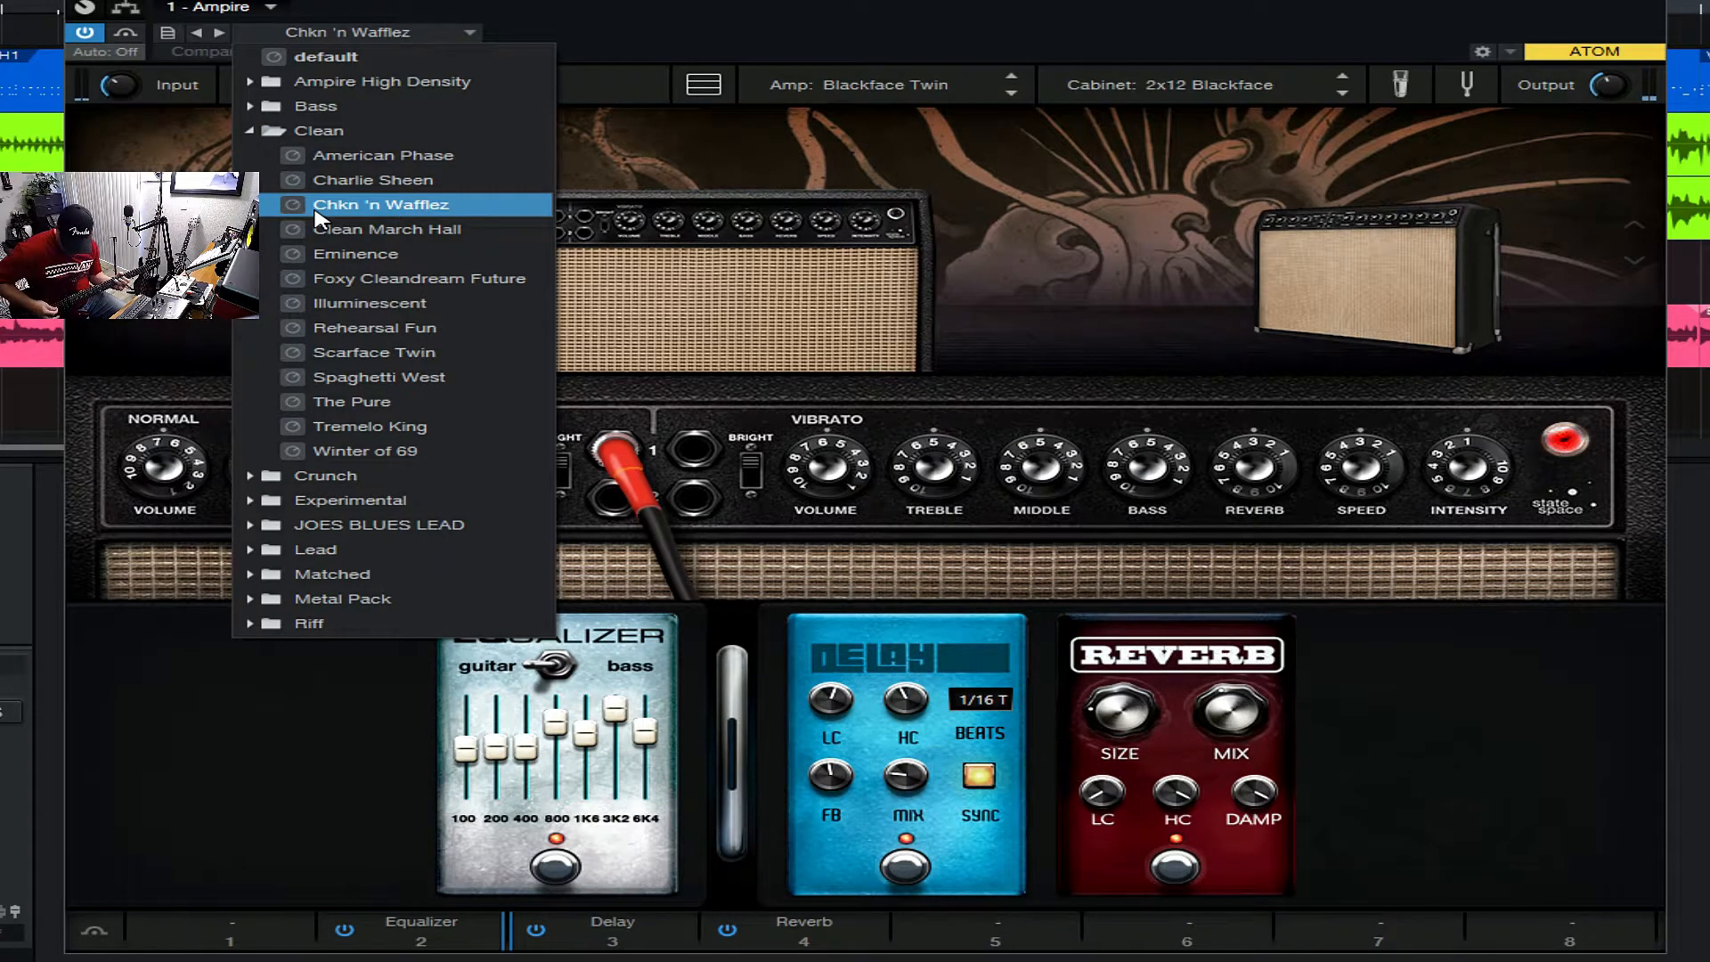
pyautogui.click(321, 229)
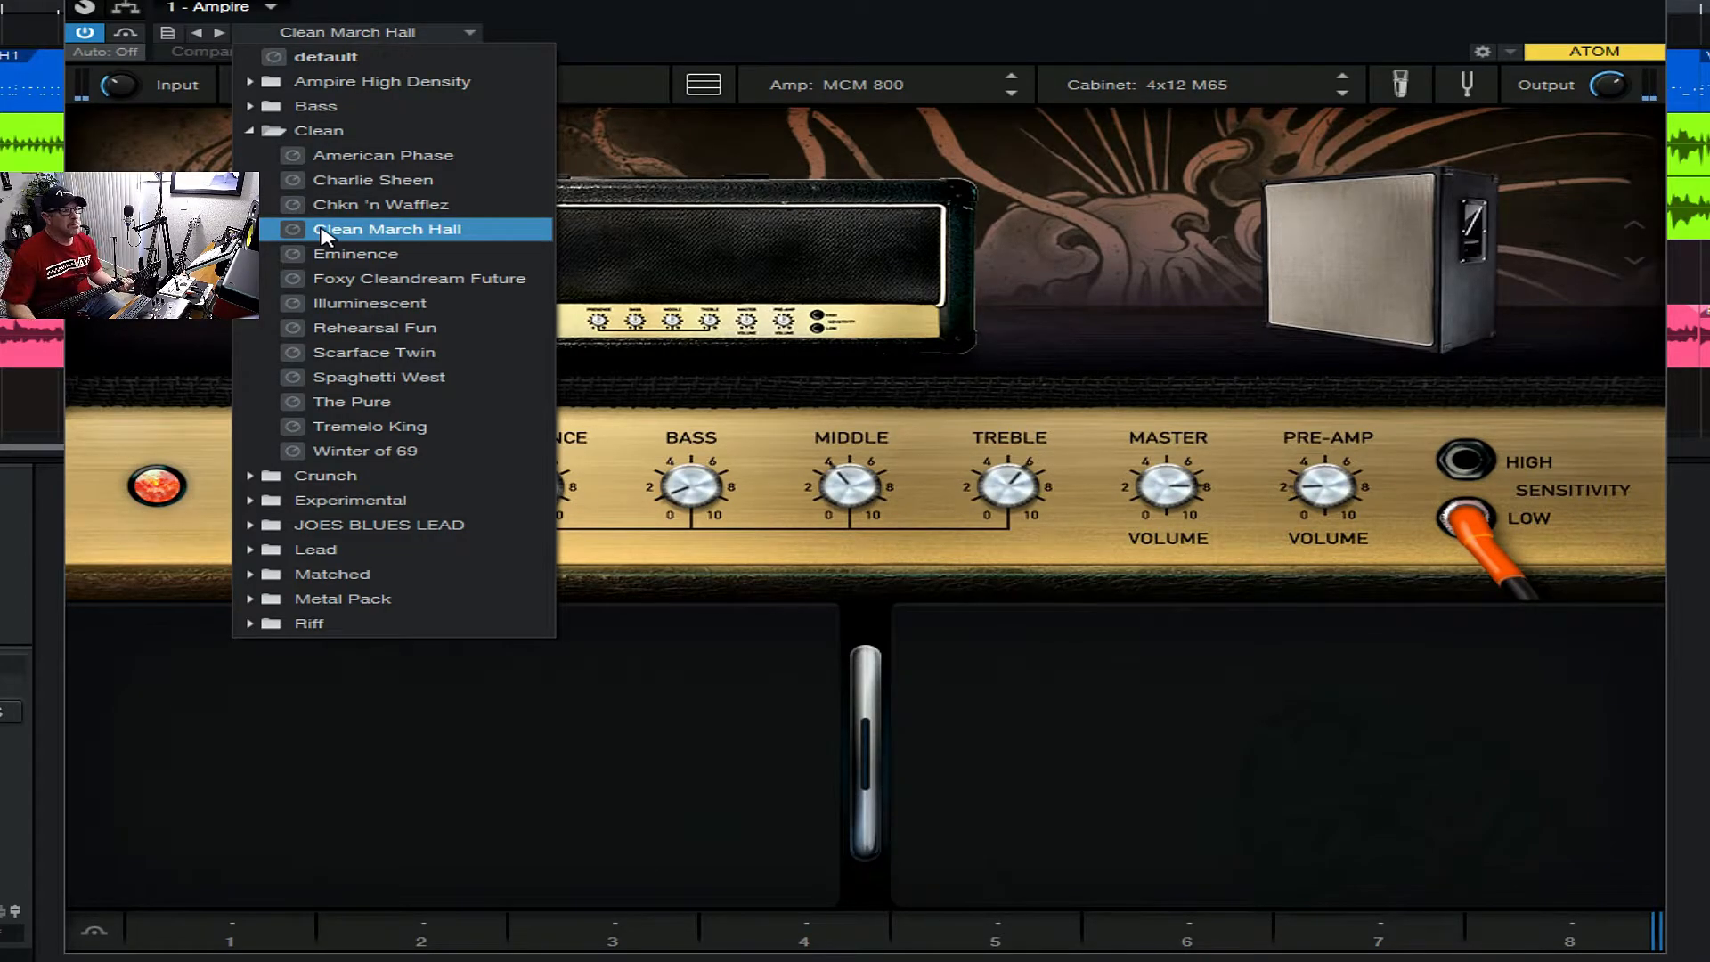
pyautogui.click(349, 255)
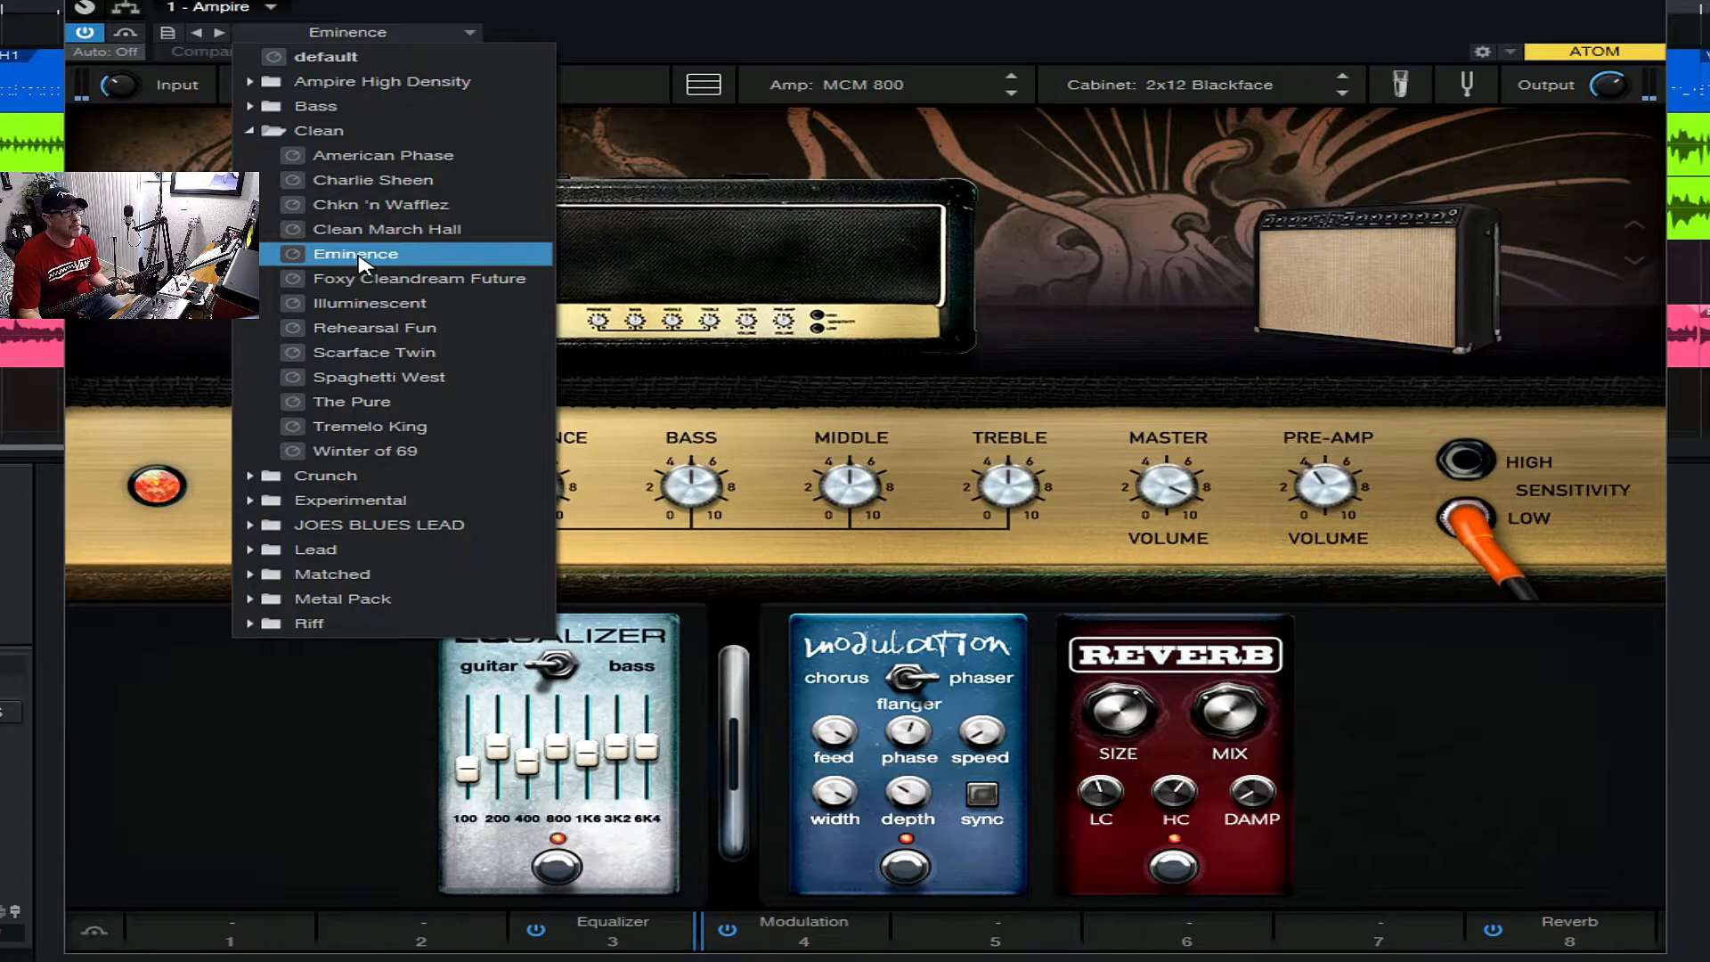
pyautogui.click(370, 281)
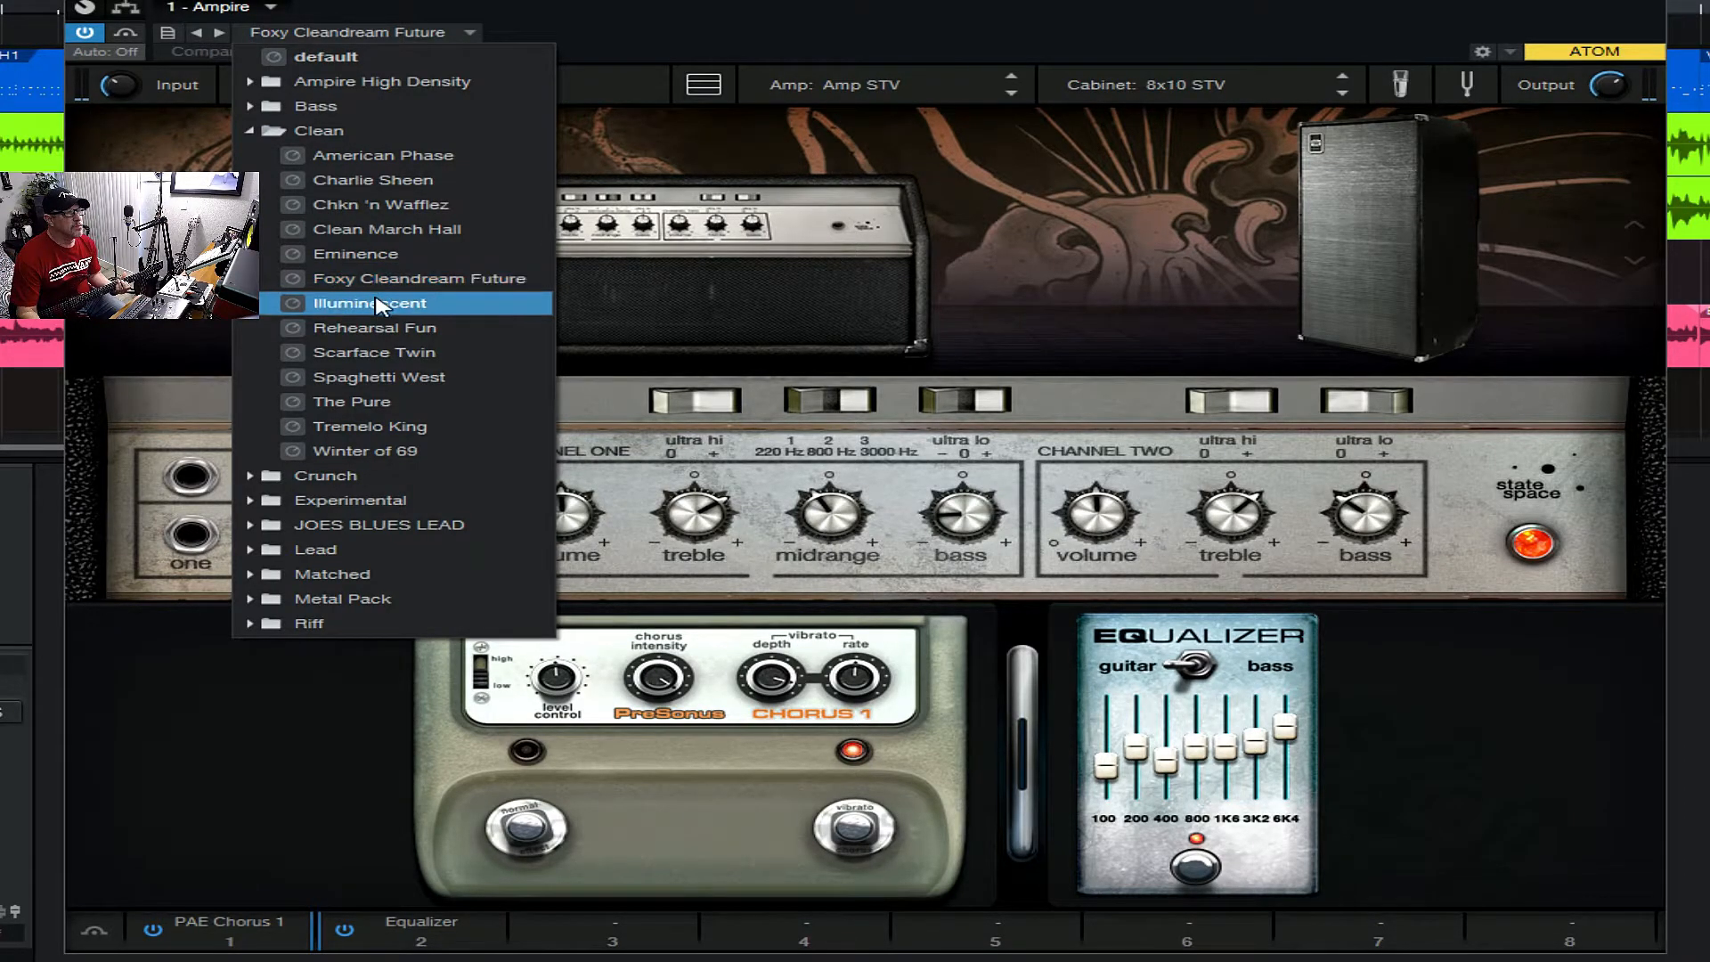
pyautogui.click(376, 304)
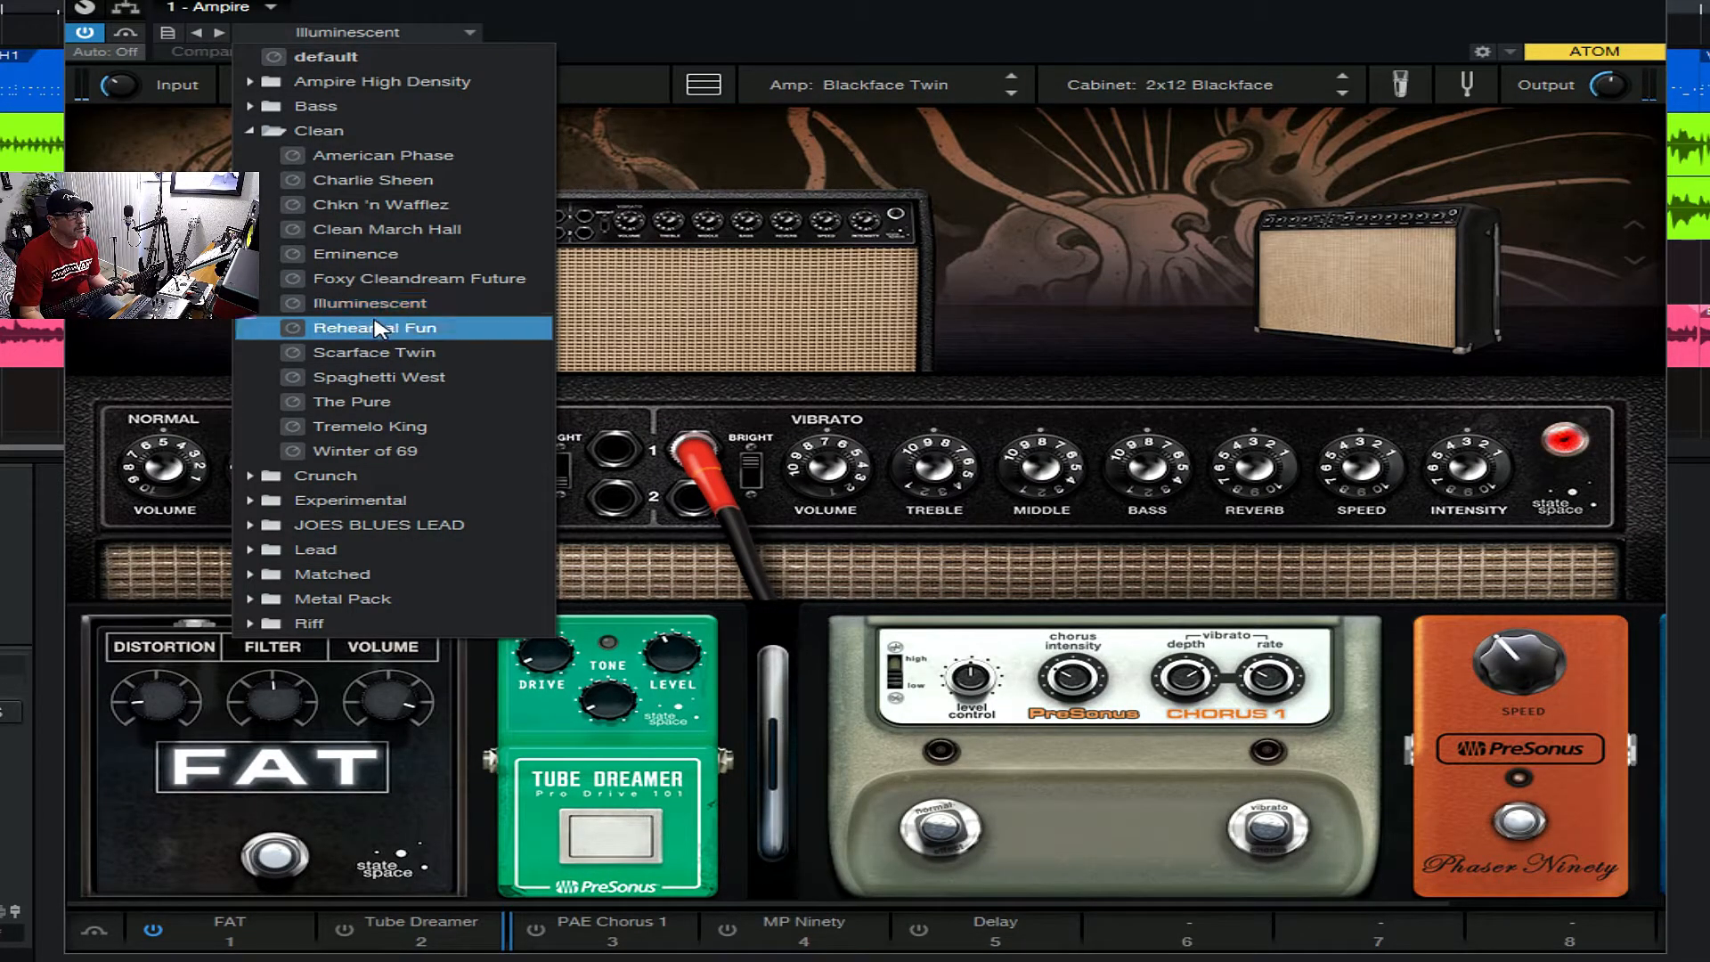
# - Audition the Rehearsal Fun, Scarface Twin, Spaghetti West and Tremelo King presets from the Clean folder
pyautogui.click(379, 328)
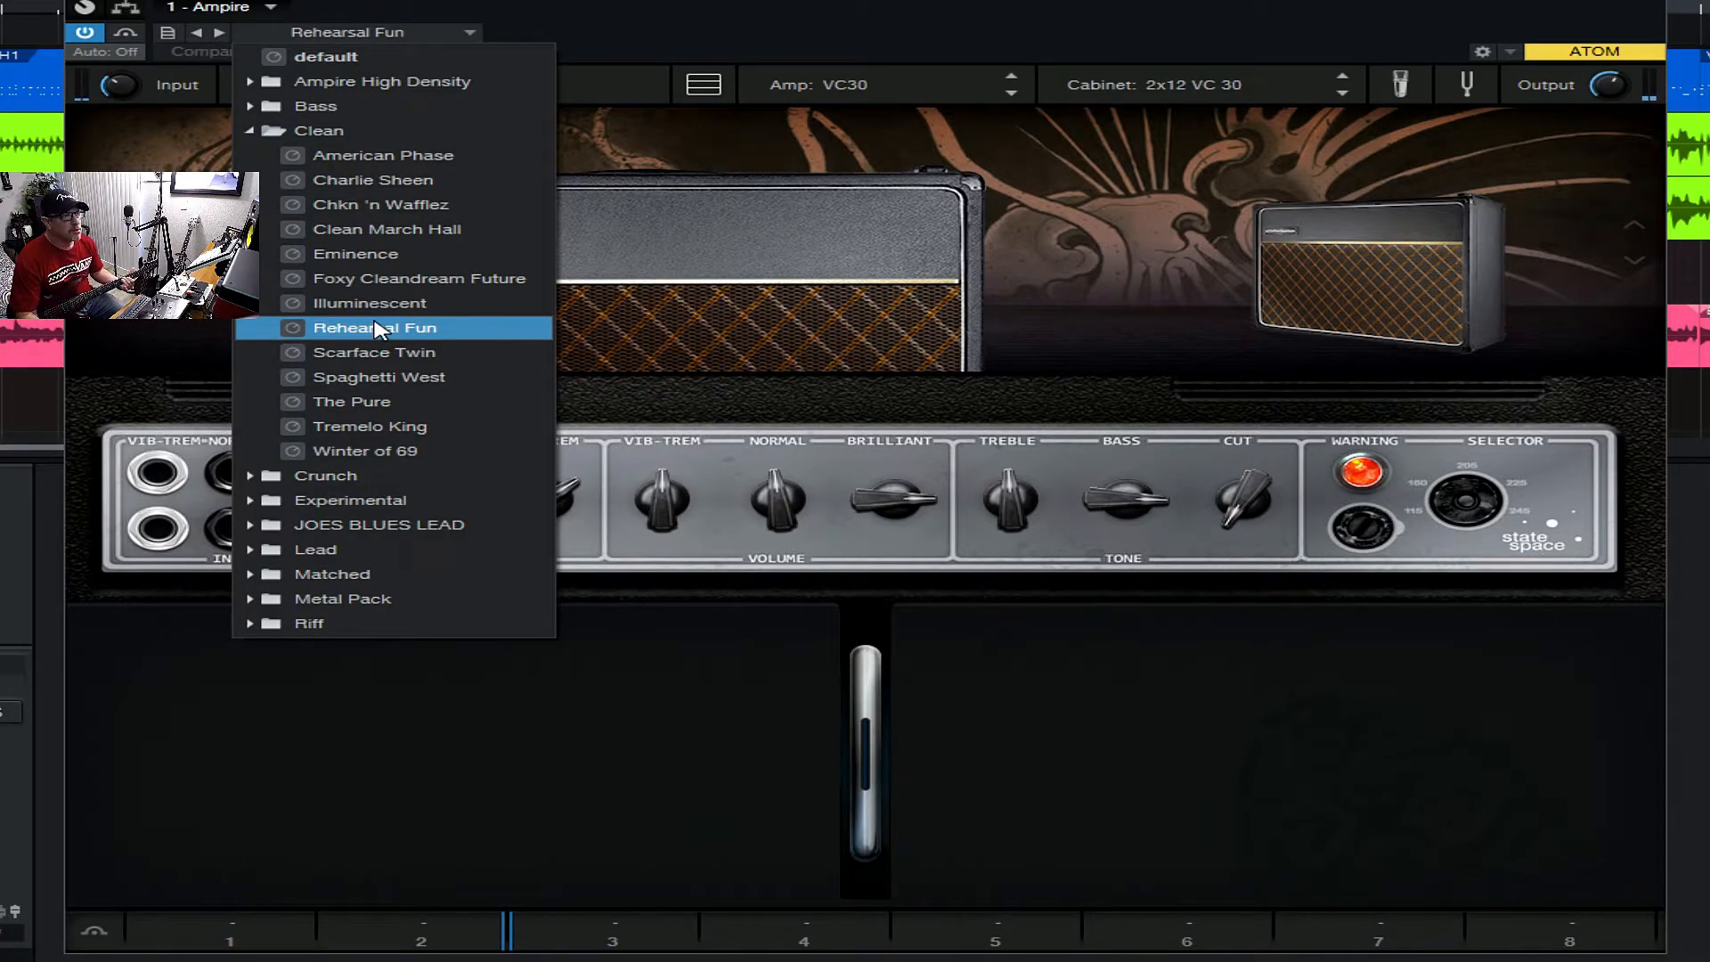
pyautogui.click(362, 354)
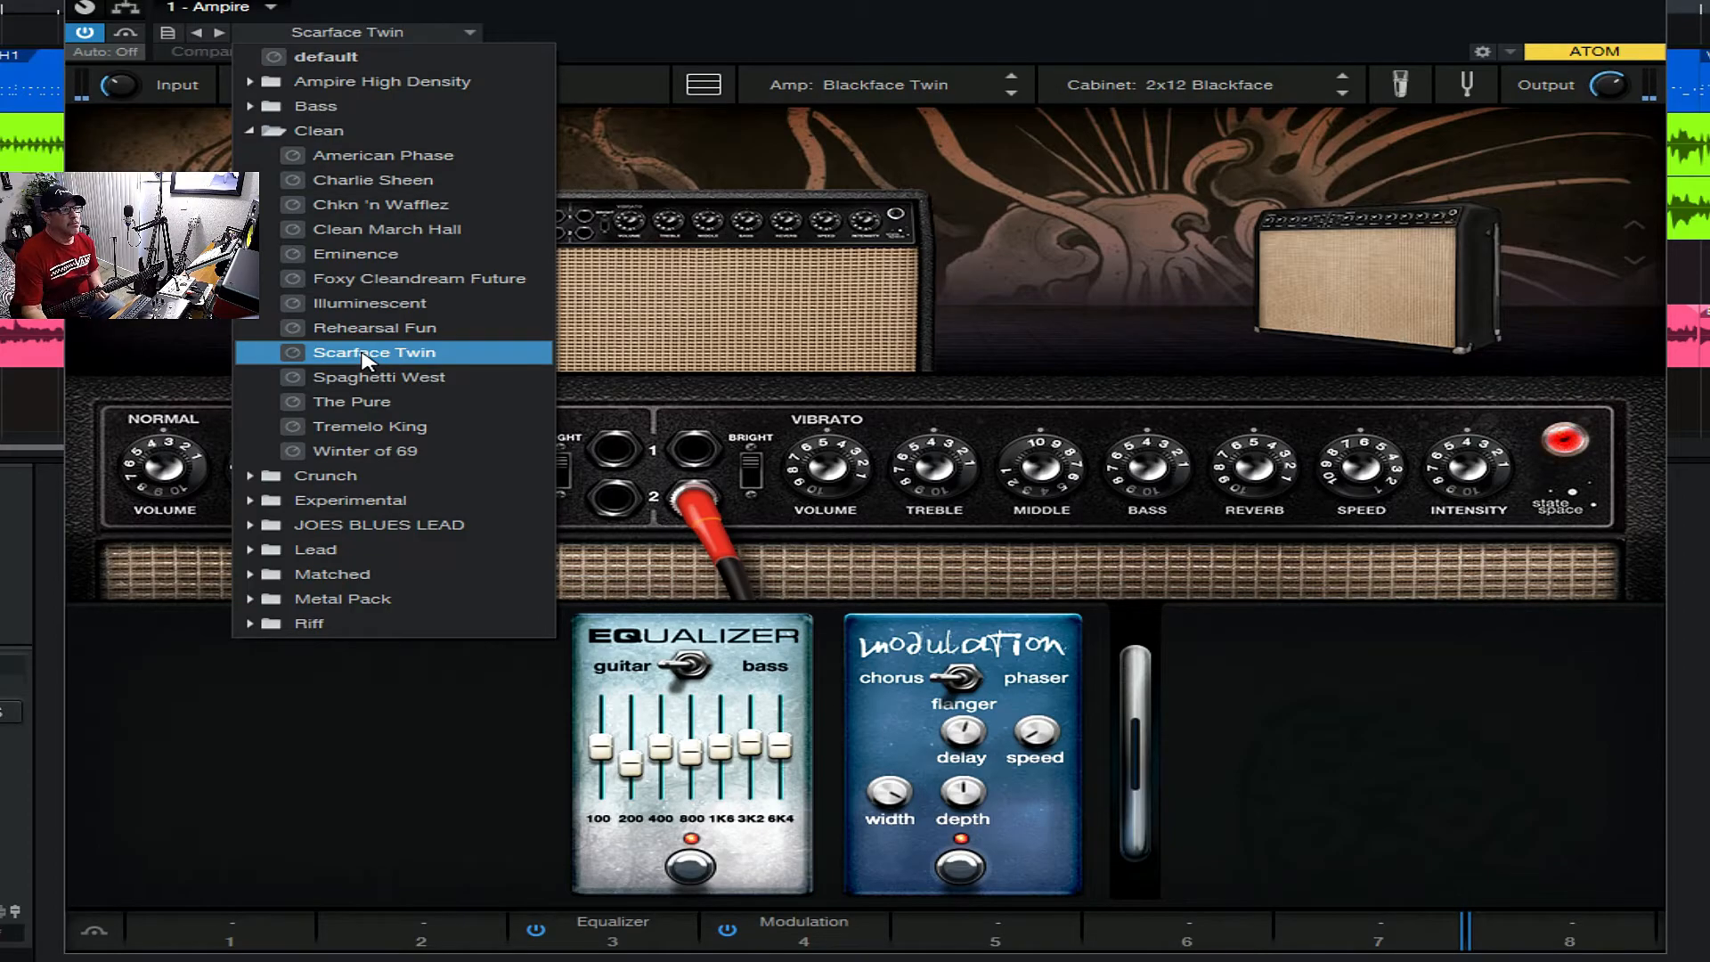
pyautogui.click(381, 375)
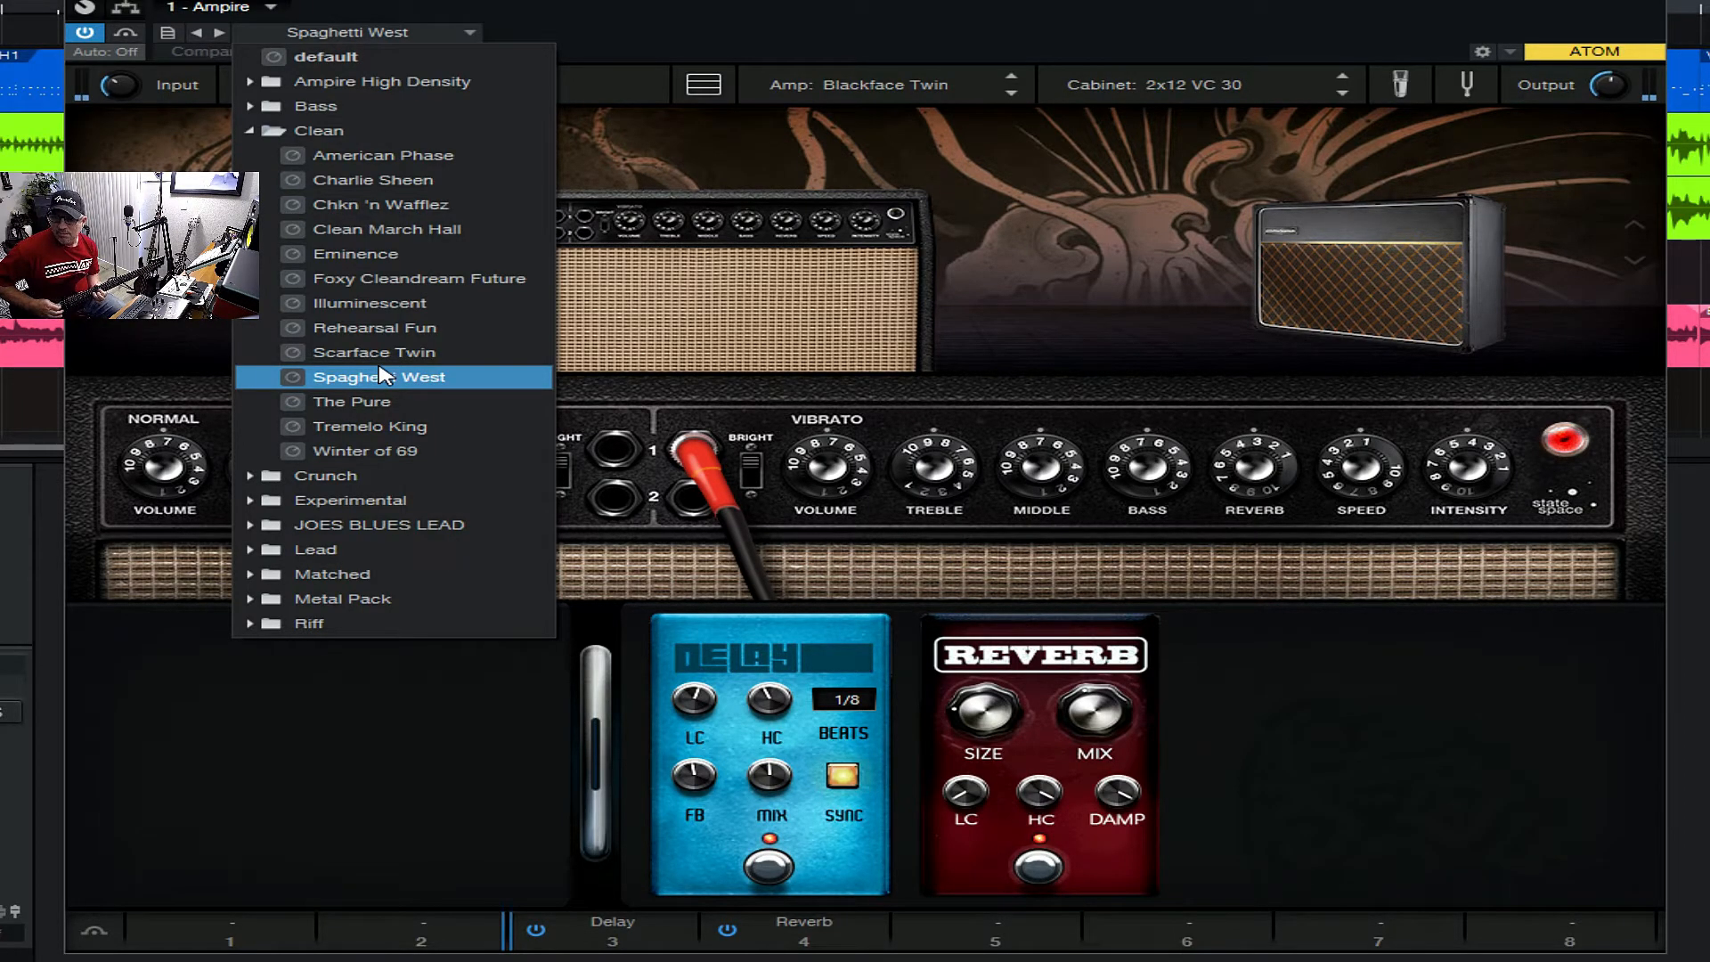
pyautogui.click(370, 426)
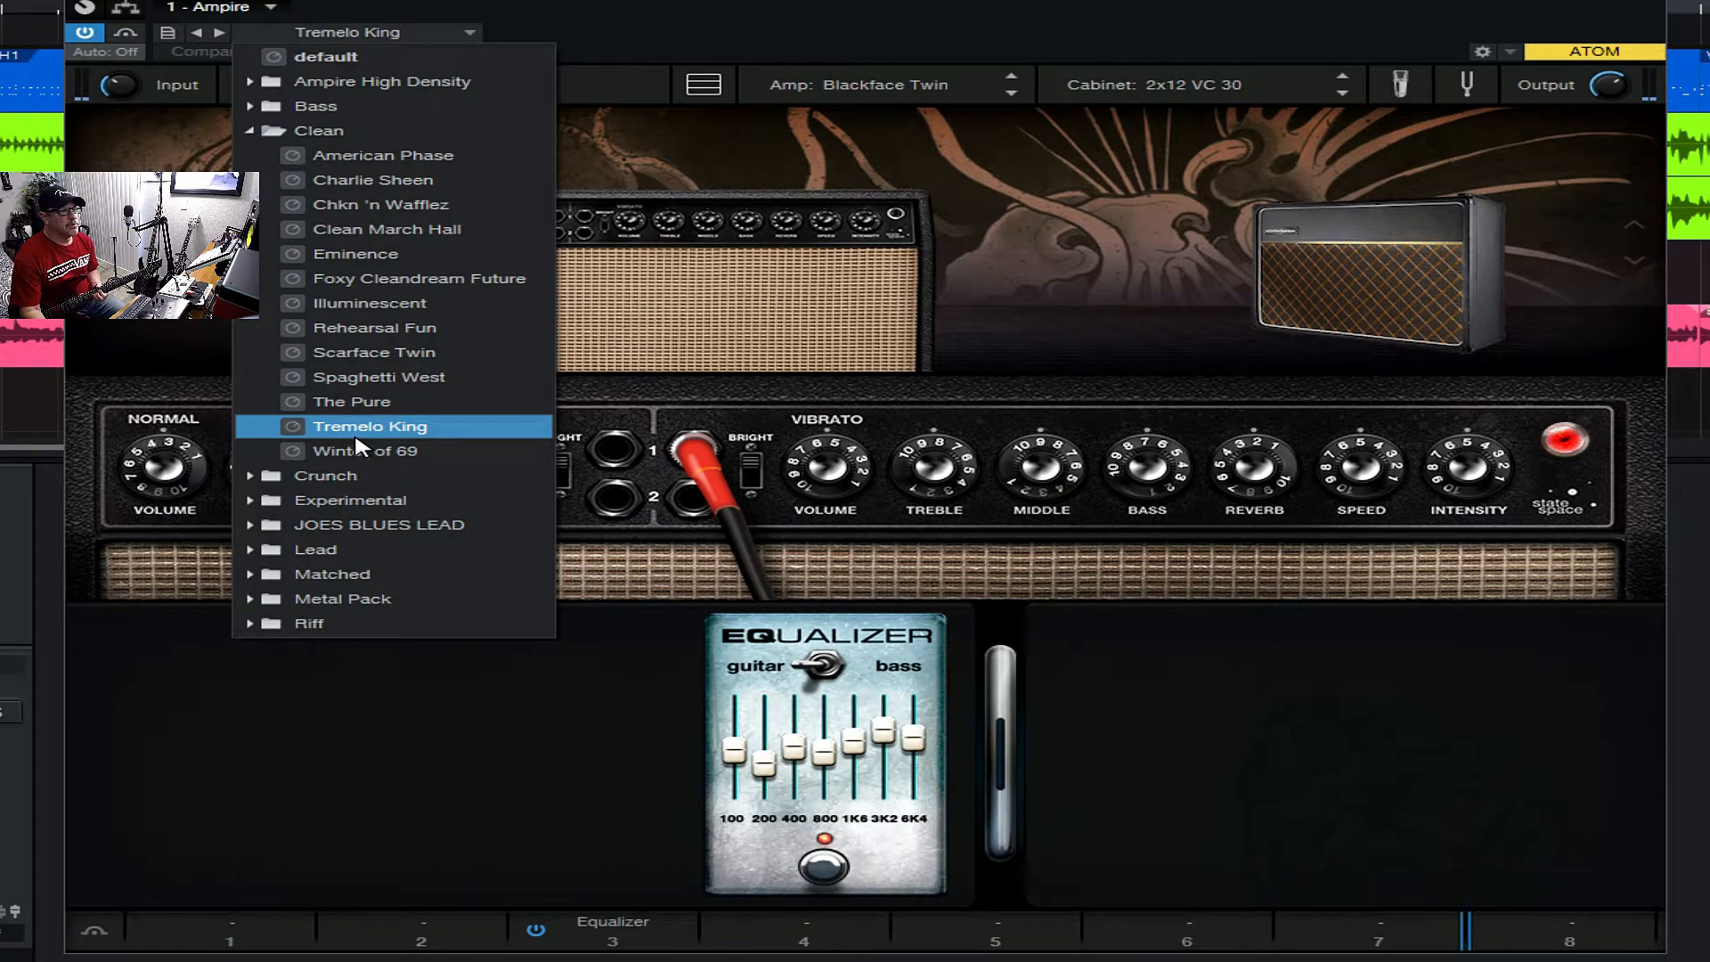
# - Collapse the Clean folder, and audition the American OD, Gentlemen and Iron Strings presets from the Crunch folder
pyautogui.click(318, 130)
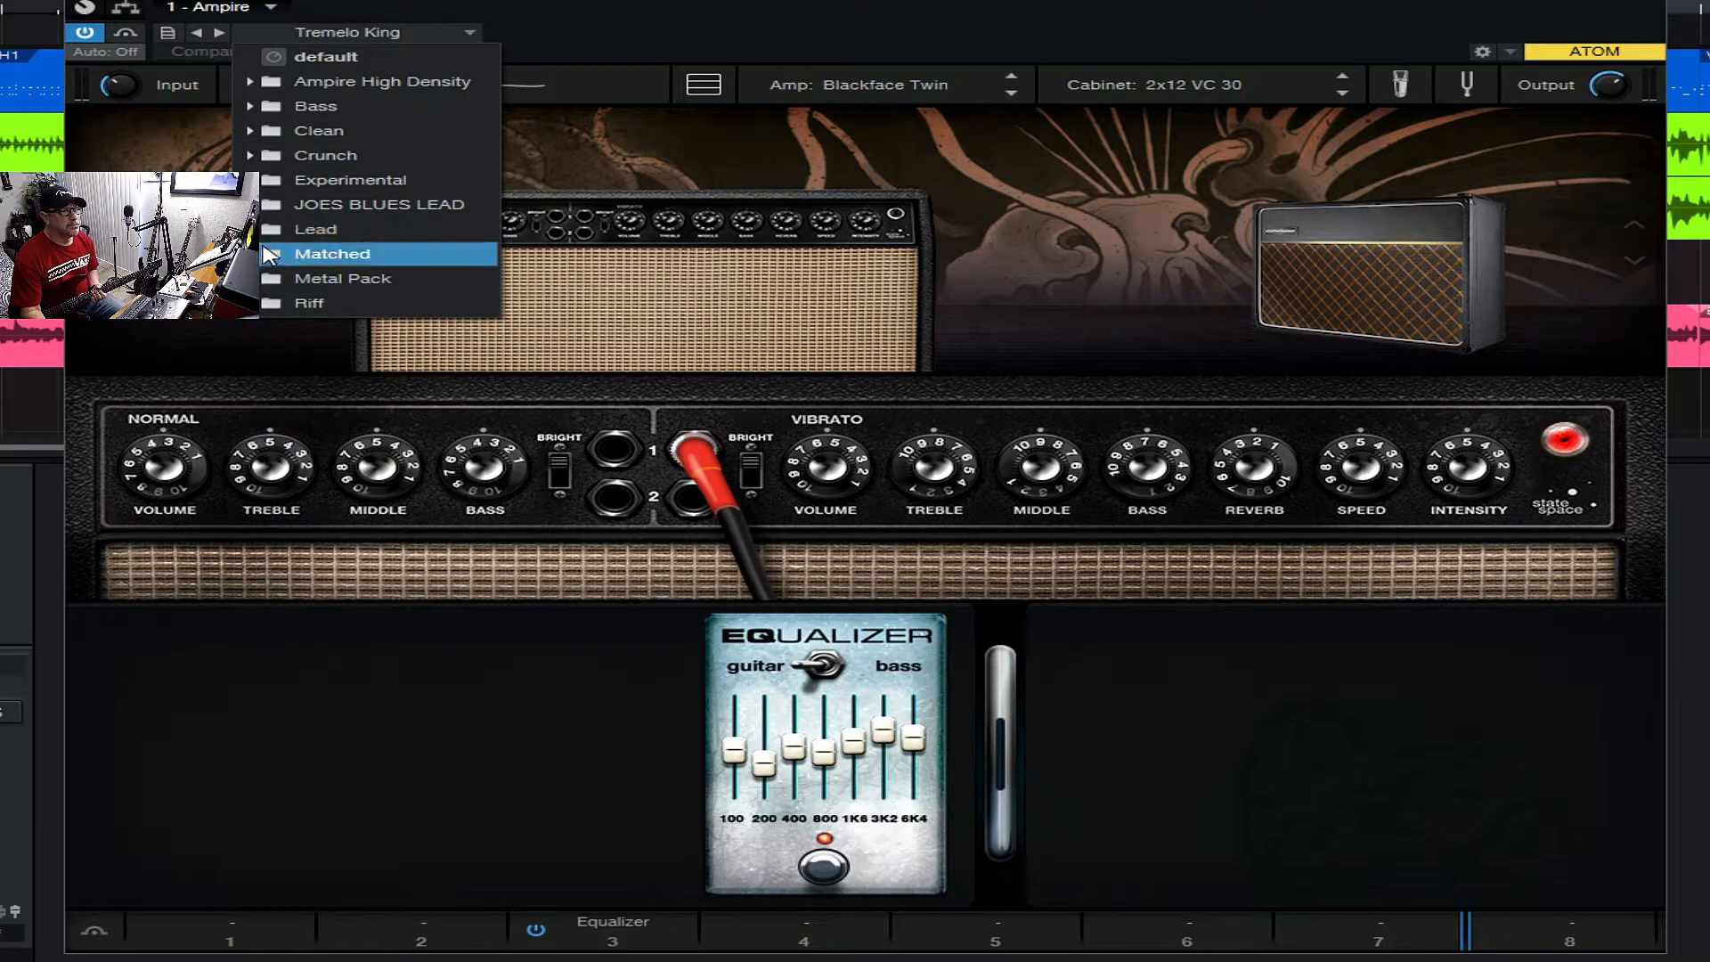
pyautogui.click(264, 158)
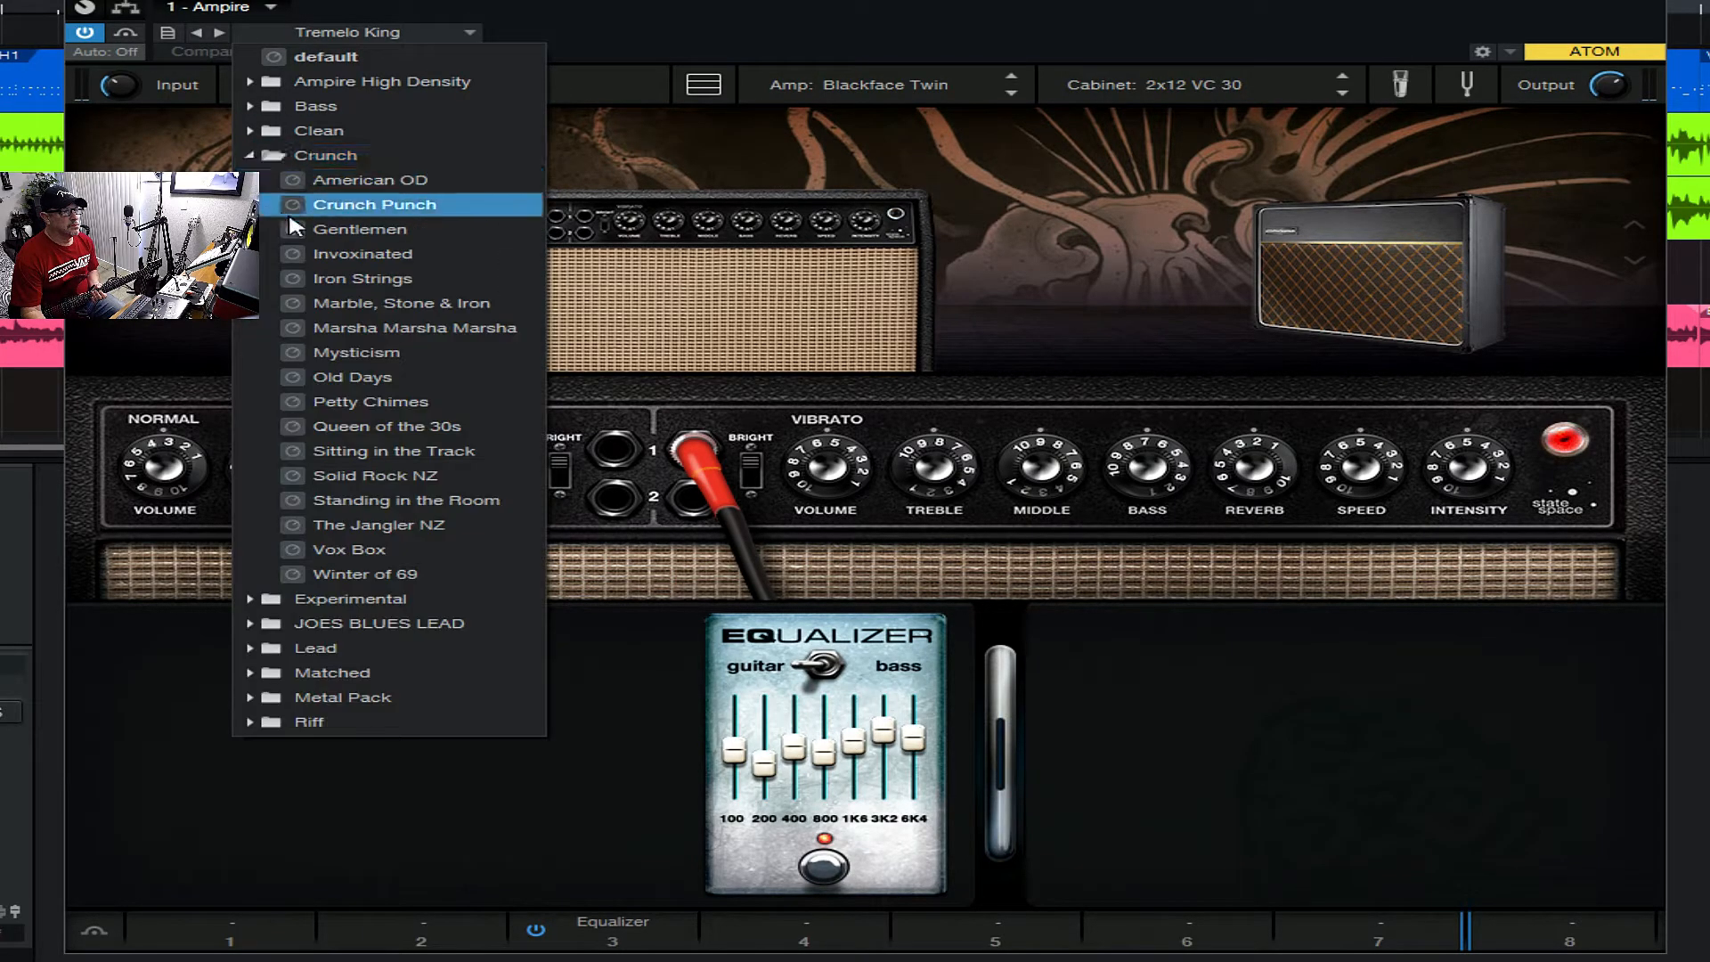
pyautogui.click(353, 182)
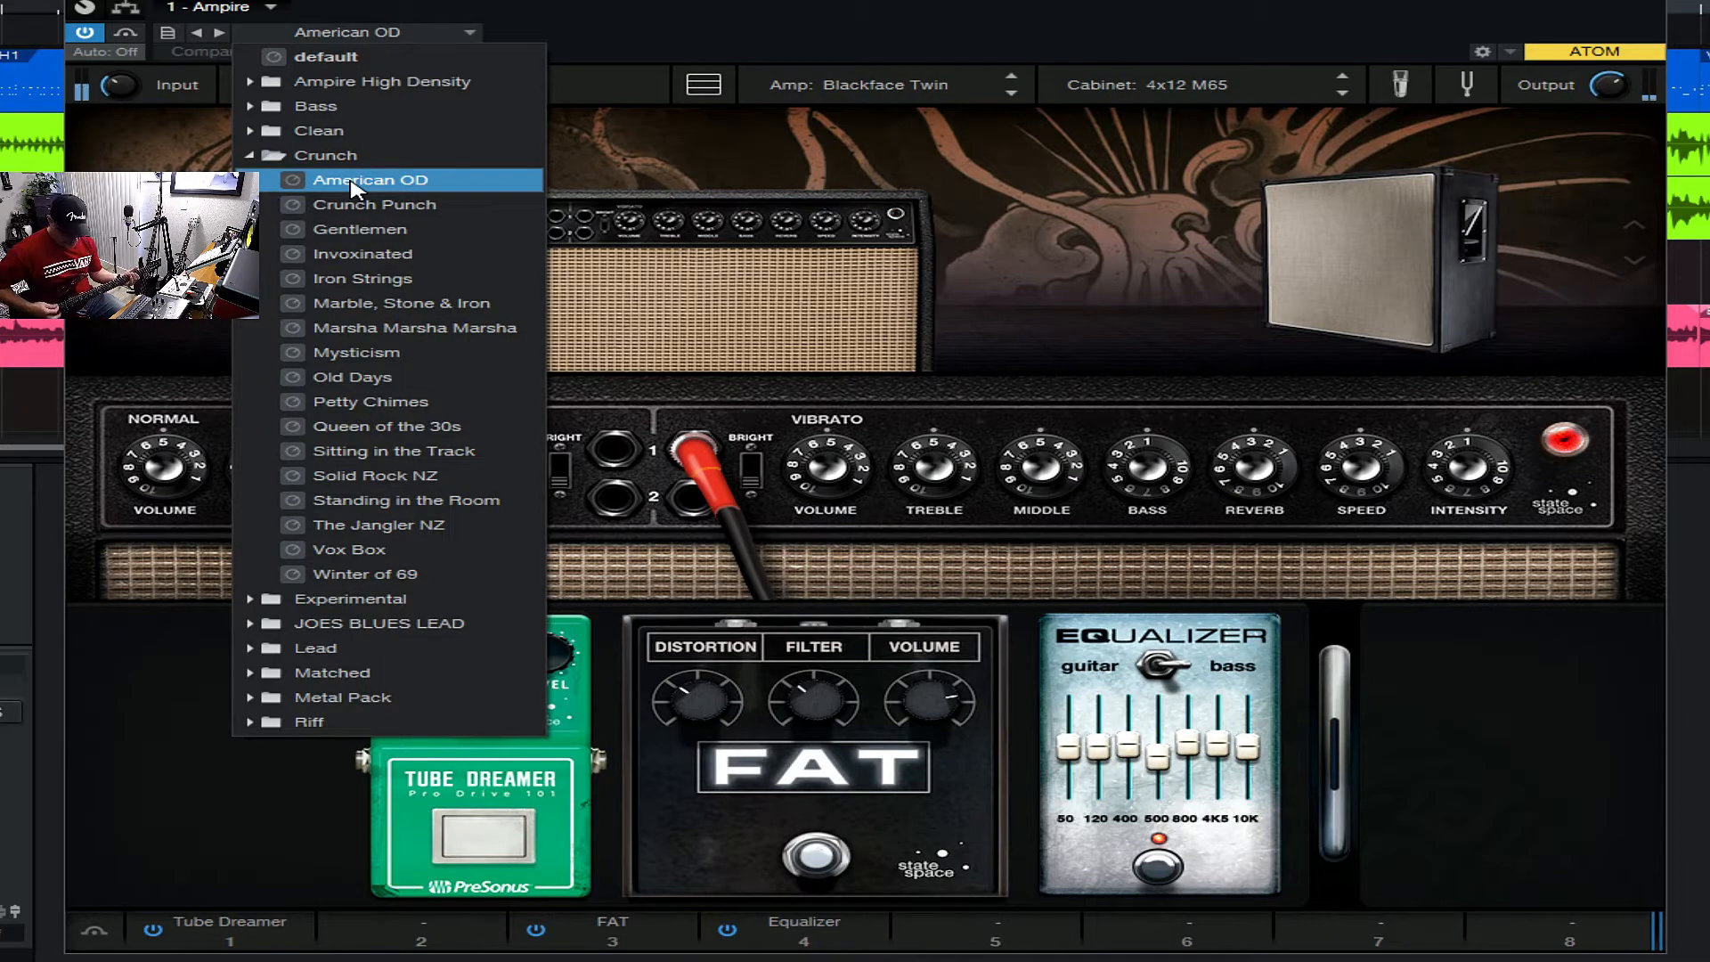
pyautogui.click(336, 231)
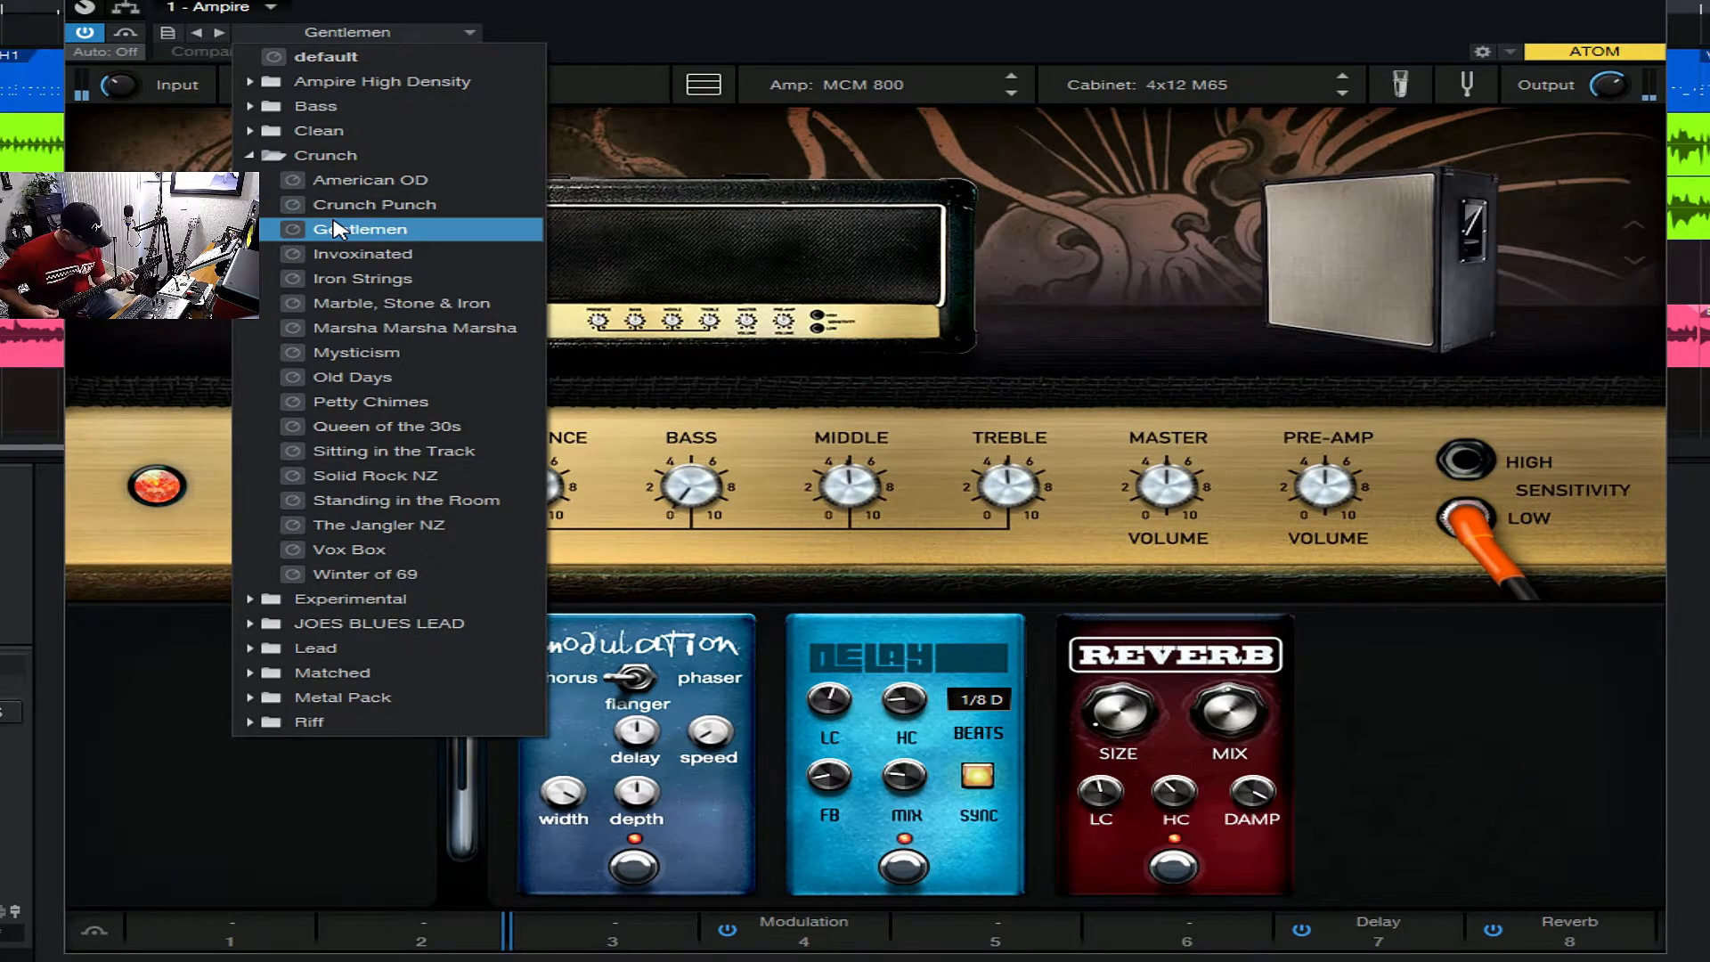
pyautogui.click(342, 282)
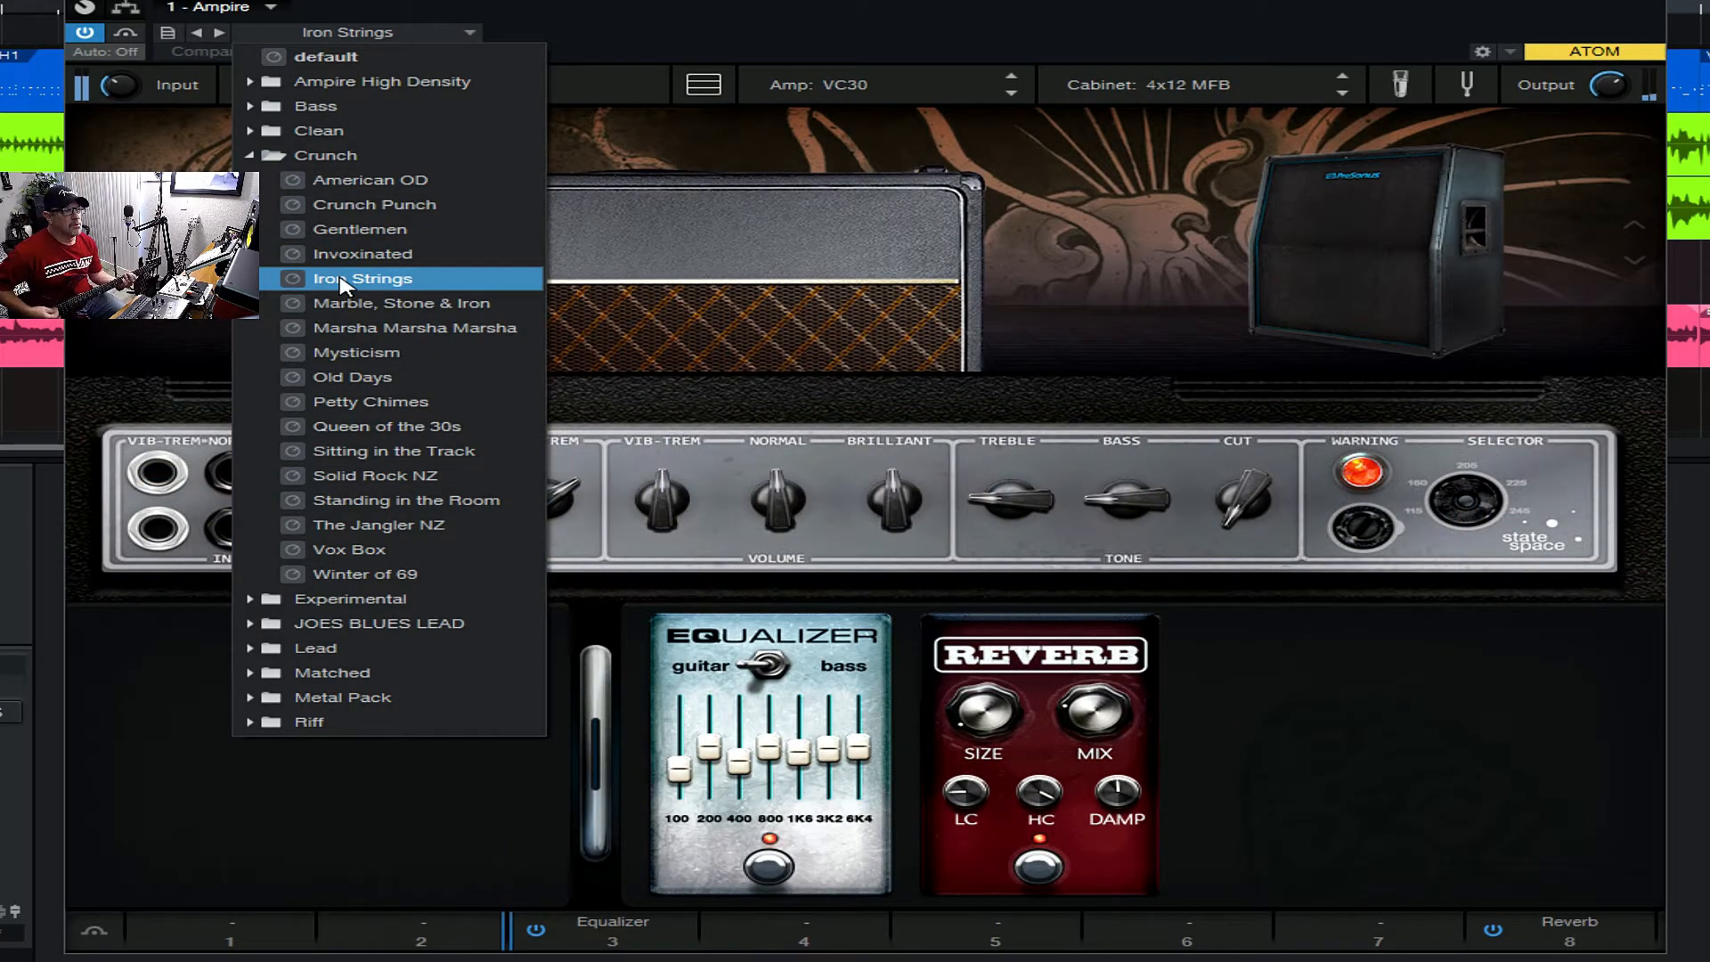
# - Audition the Colored Space I and Ethereal Echoes presets from the Experimental folder of Ampire High Density
pyautogui.click(251, 156)
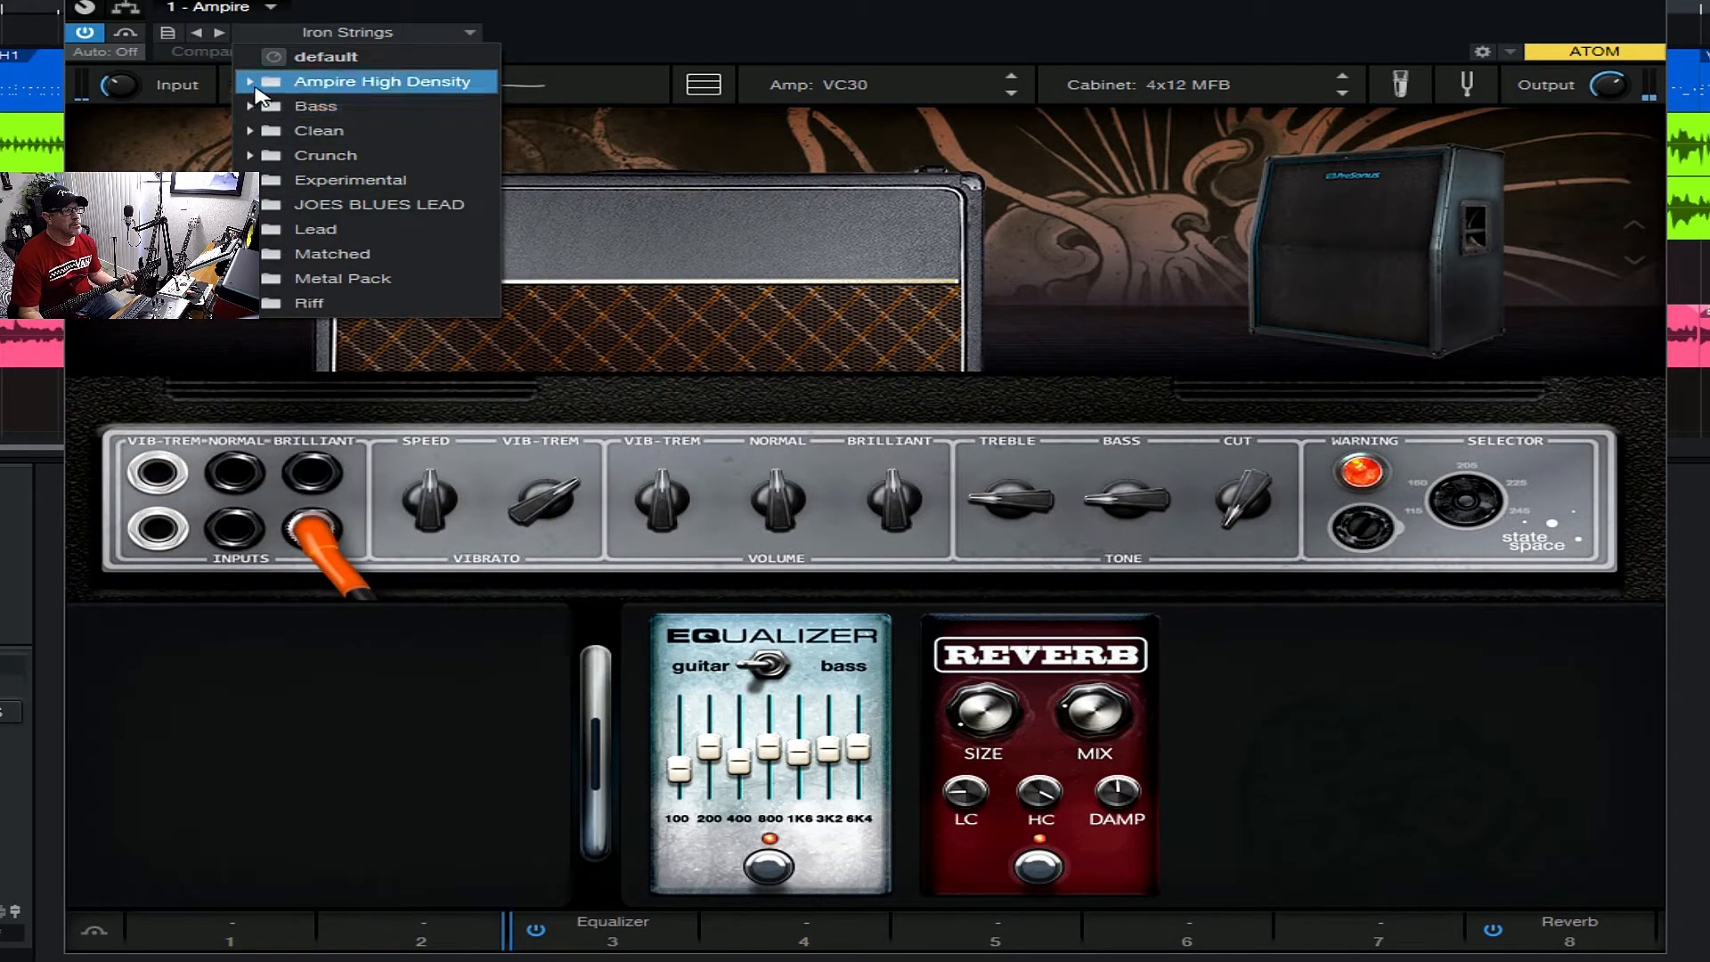
pyautogui.click(251, 81)
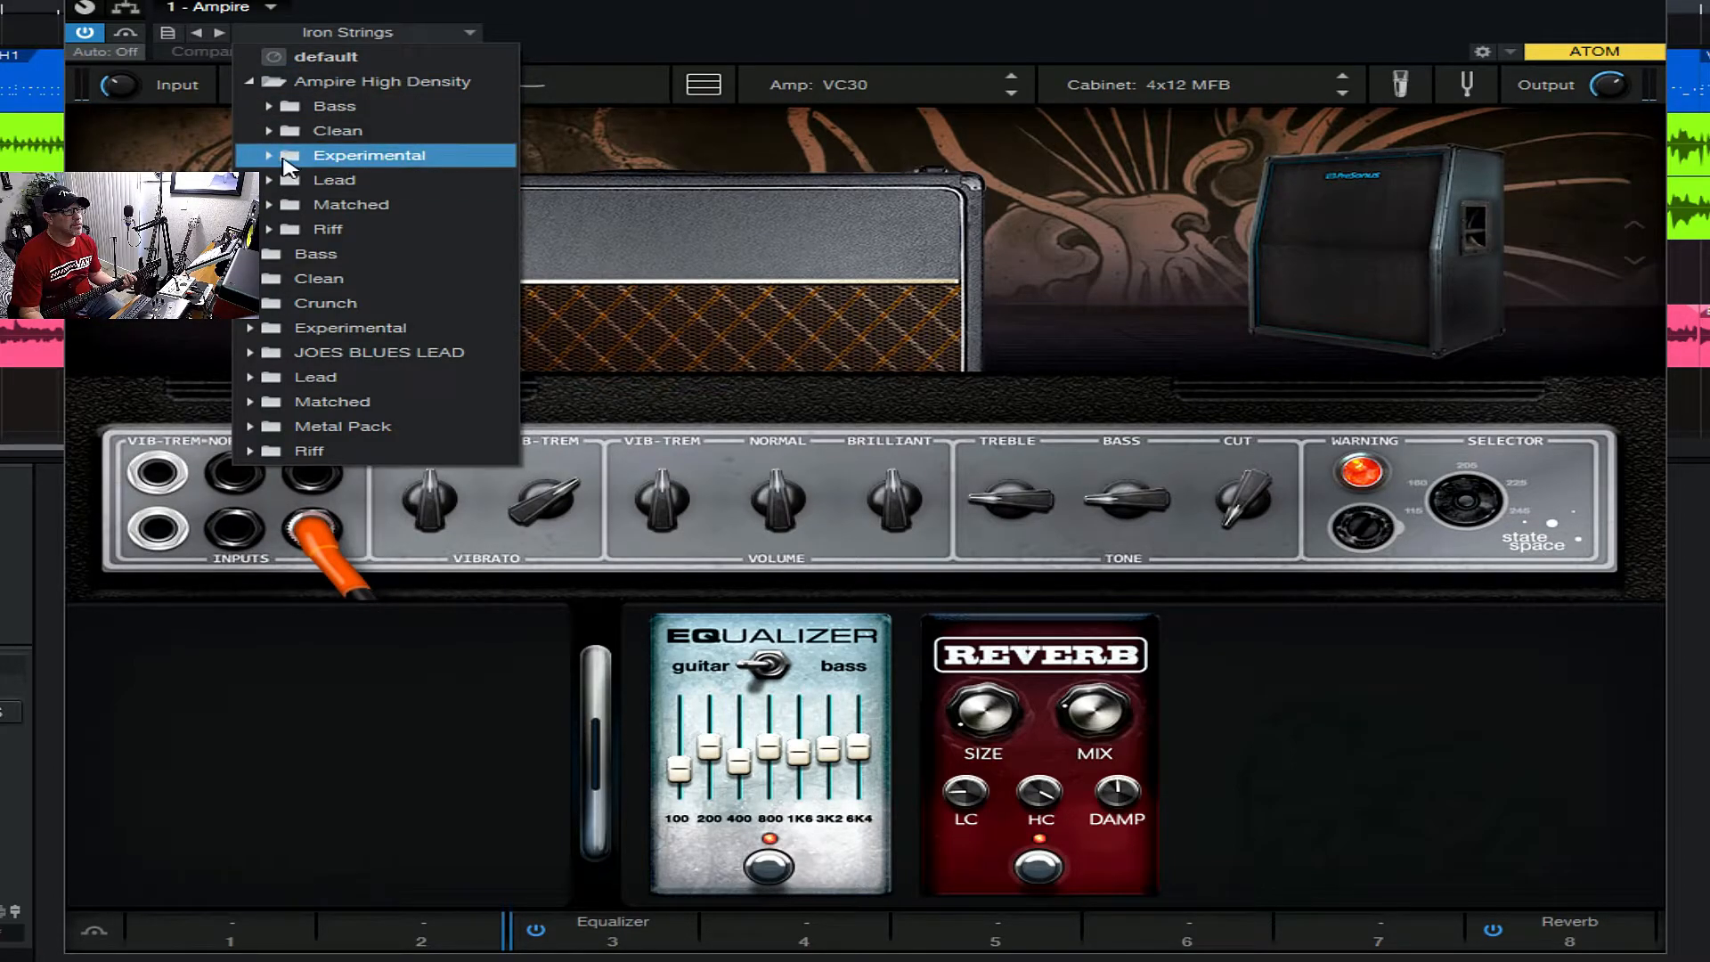
pyautogui.click(283, 156)
pyautogui.click(318, 182)
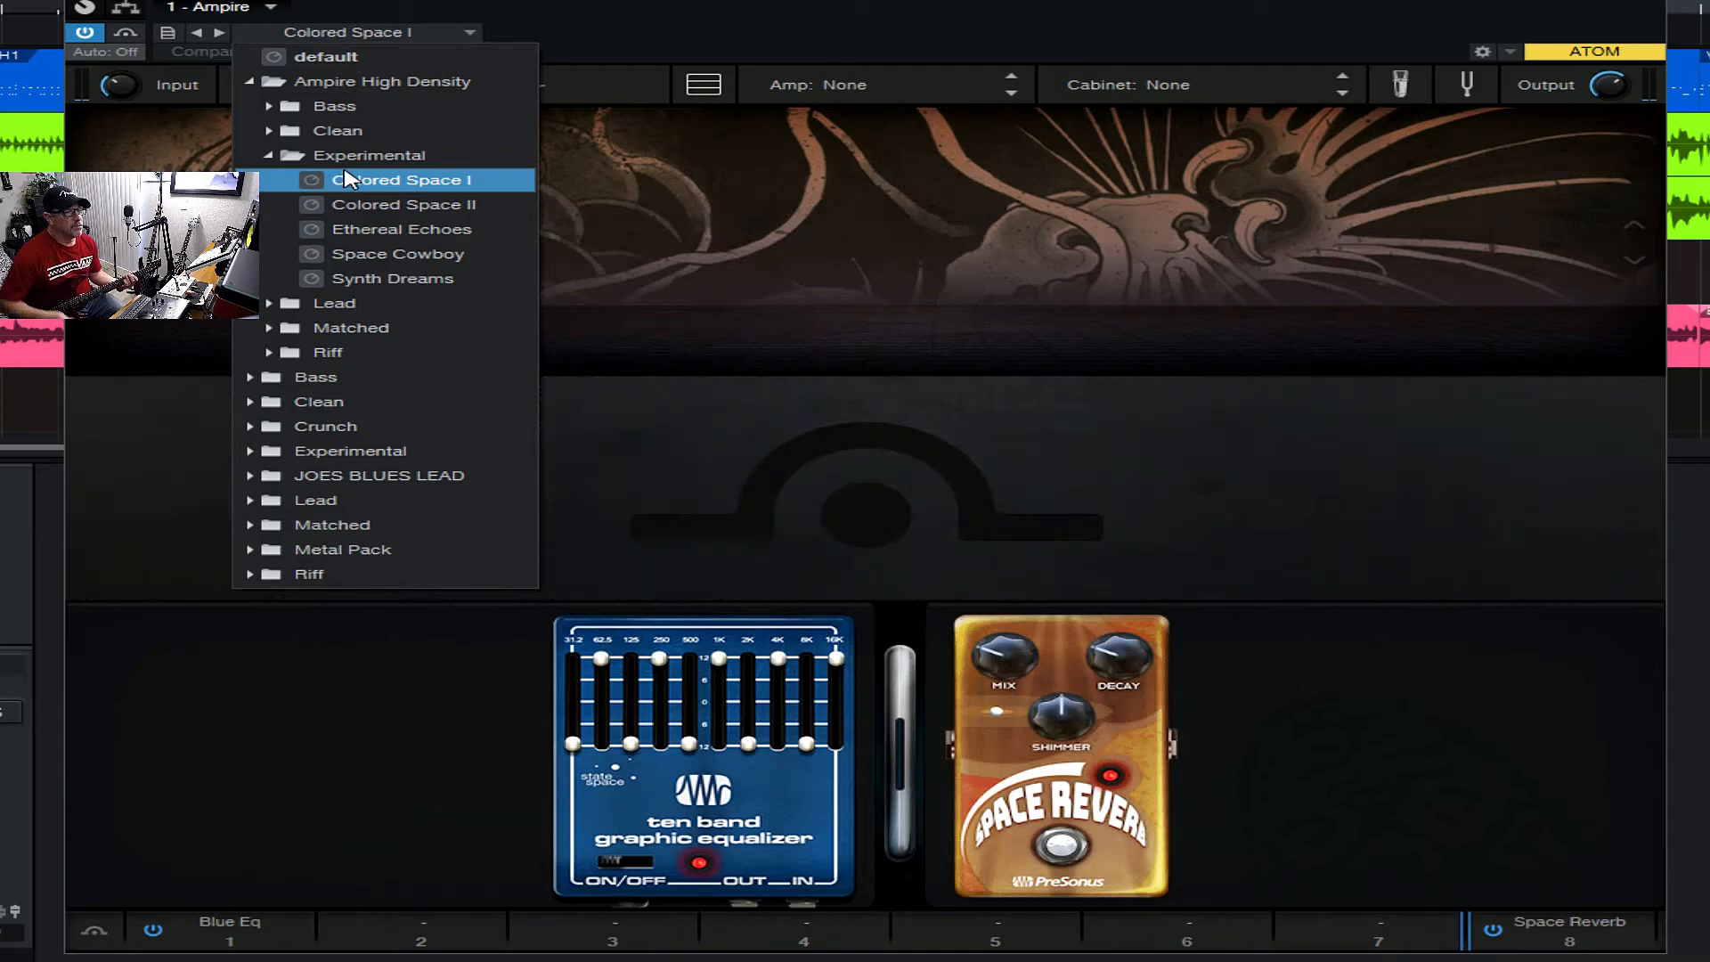
pyautogui.click(326, 230)
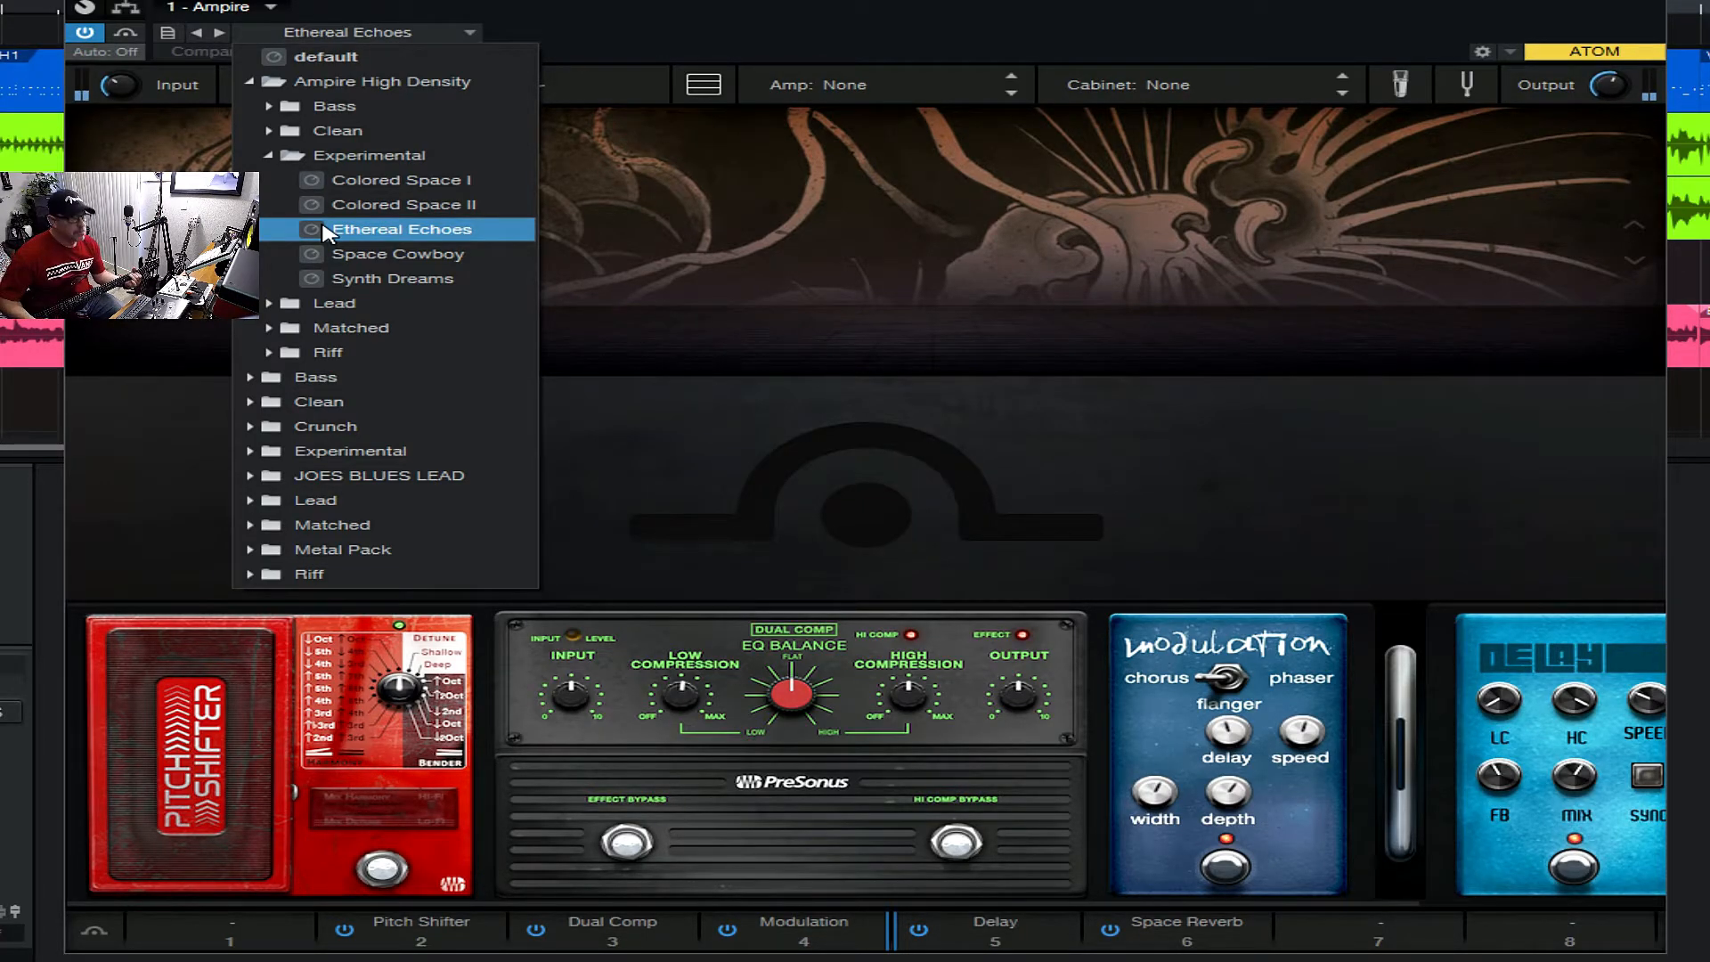
# - Audition 8 String Classic, Air Guitar, Ambient Lead Guitar and Dirty Room from Ampire High Density's Lead folder, and load Lead Duality
pyautogui.click(270, 156)
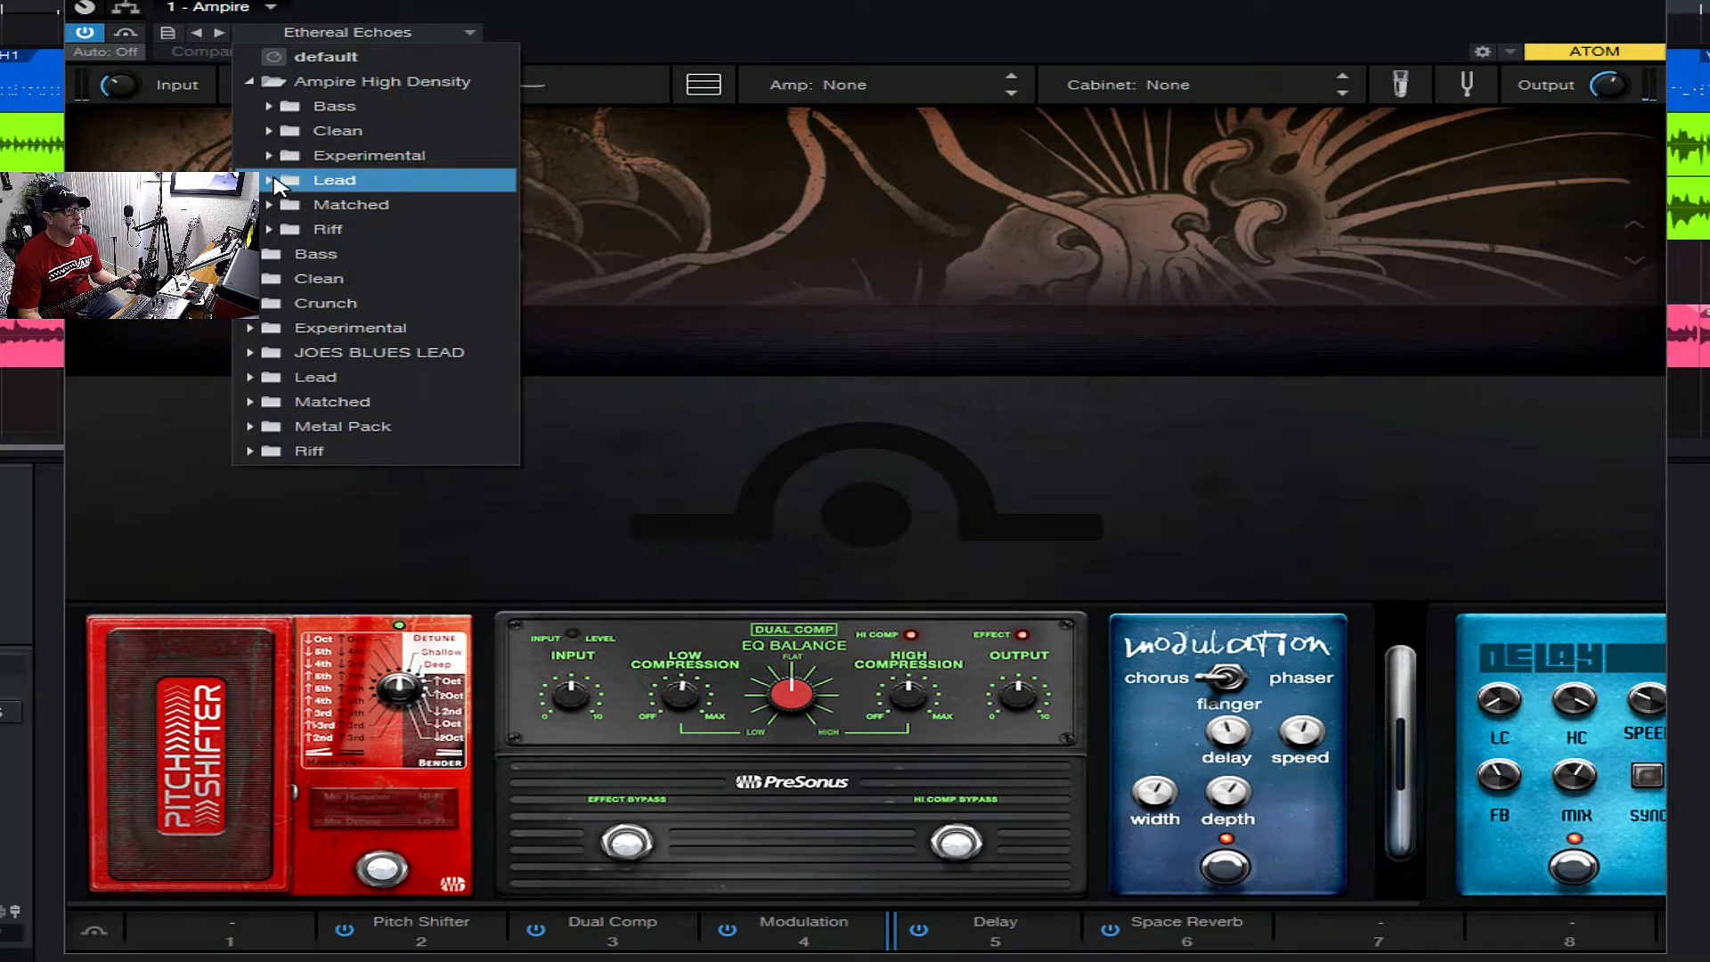
pyautogui.click(272, 179)
pyautogui.click(328, 208)
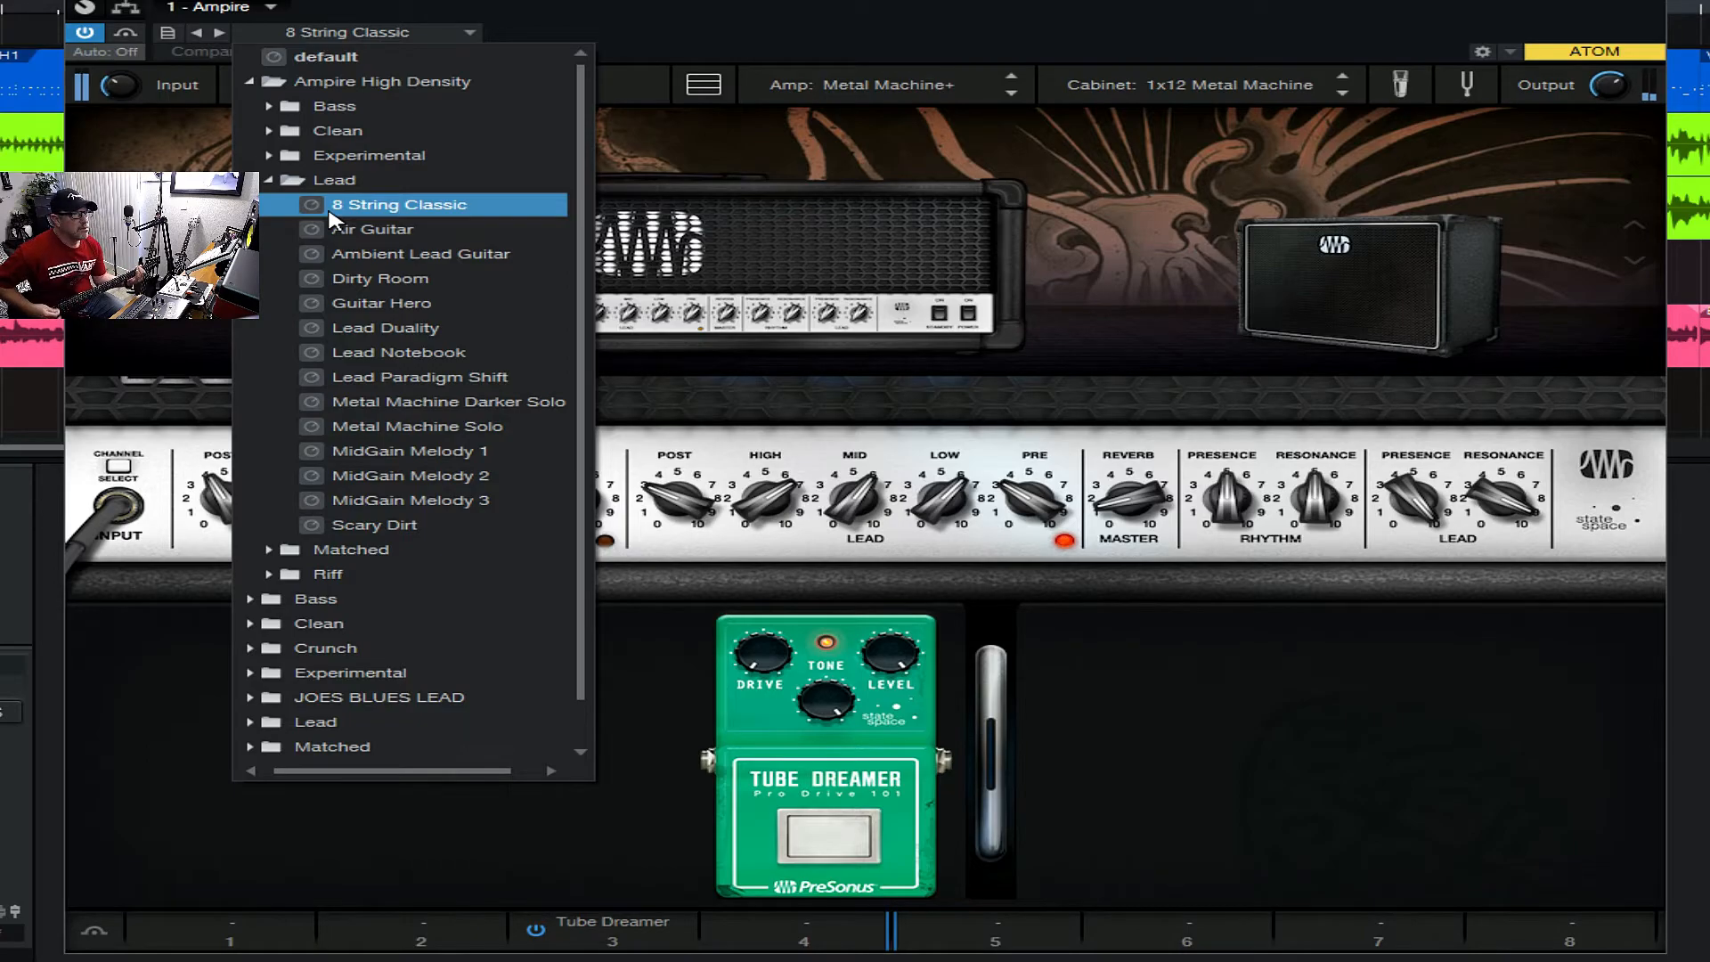
pyautogui.click(342, 229)
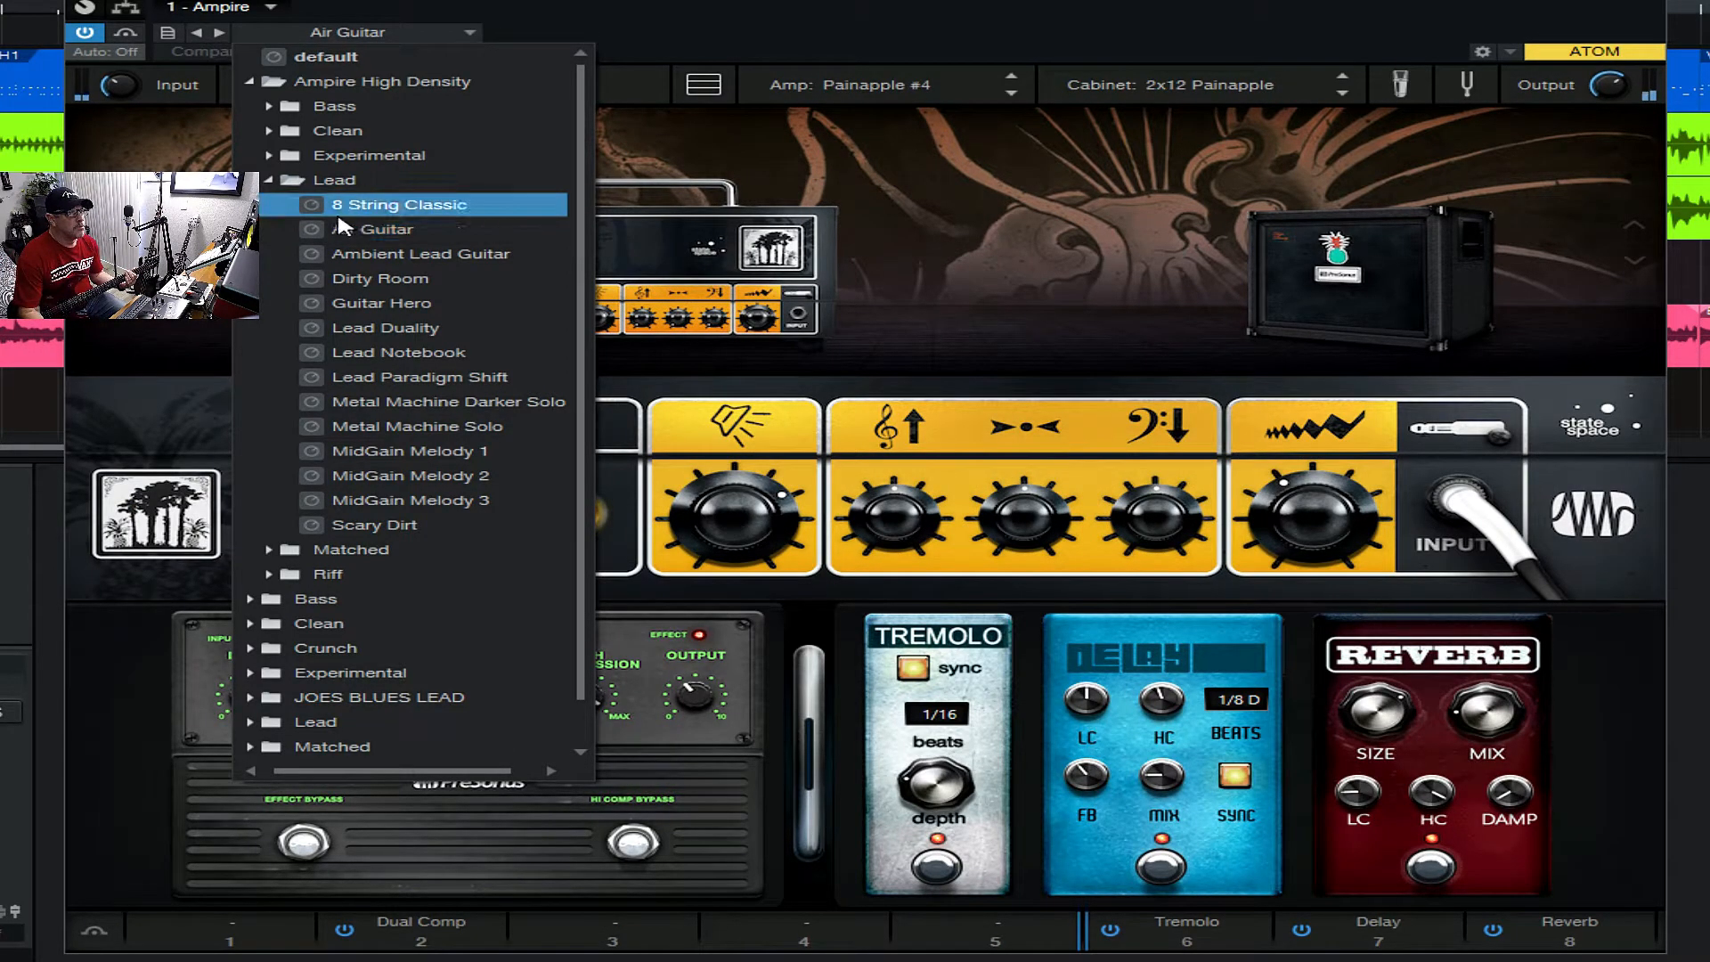
pyautogui.click(347, 259)
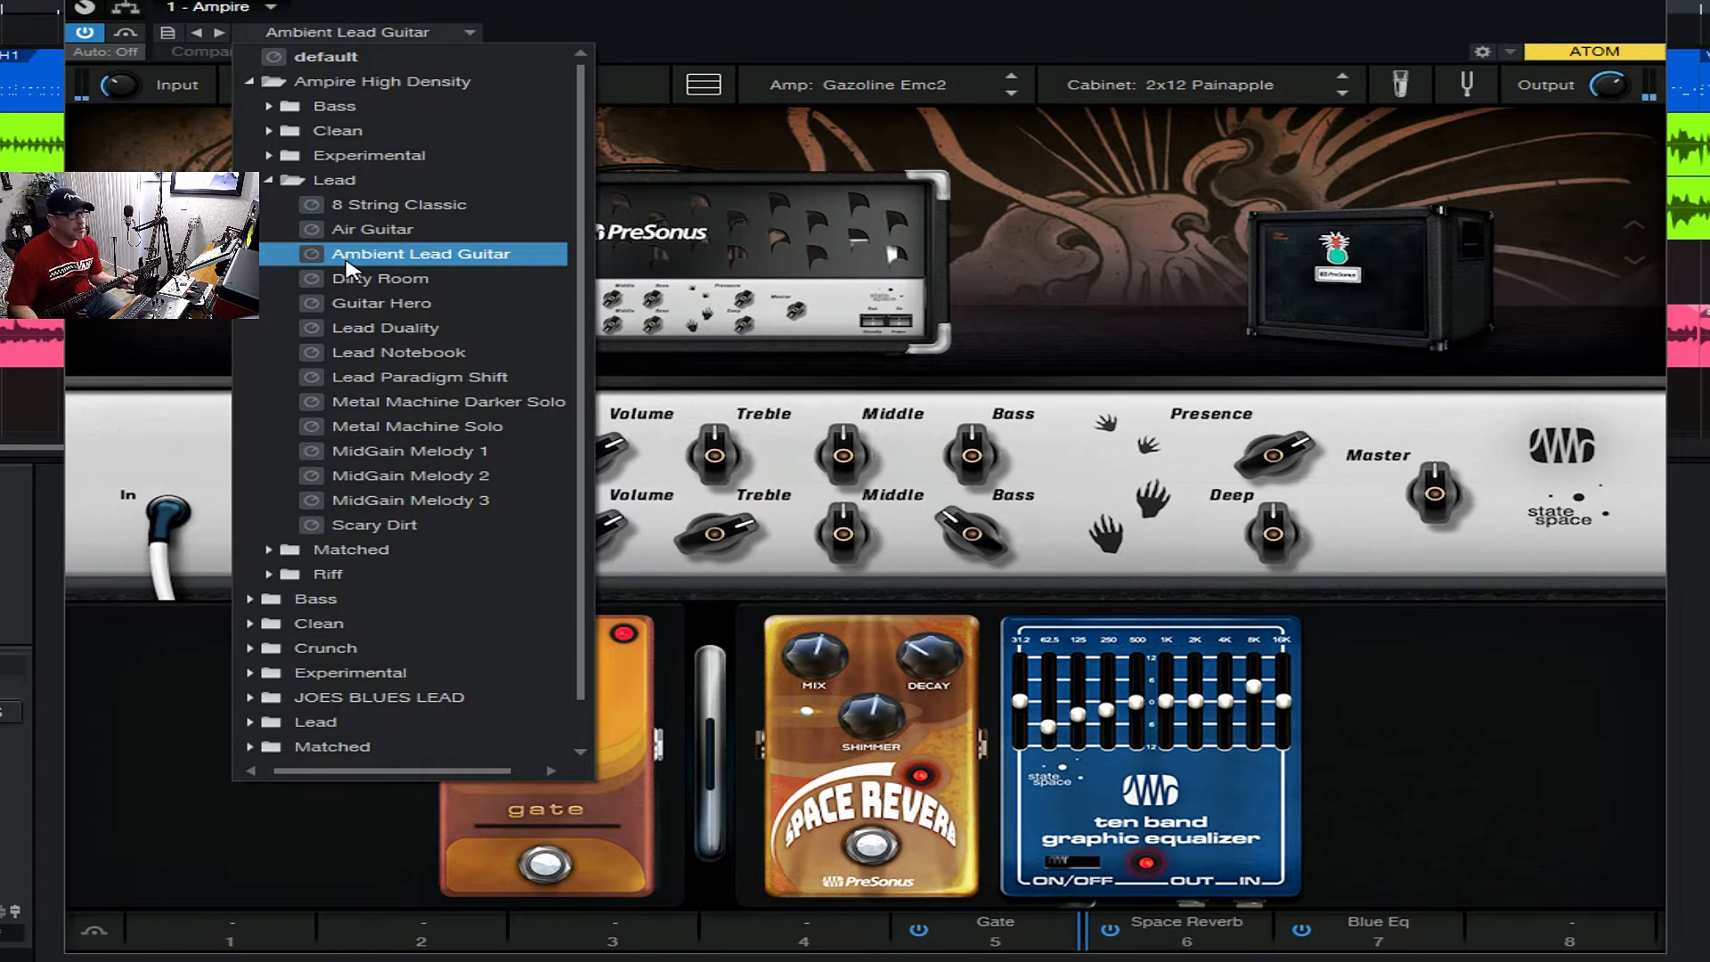
pyautogui.click(347, 279)
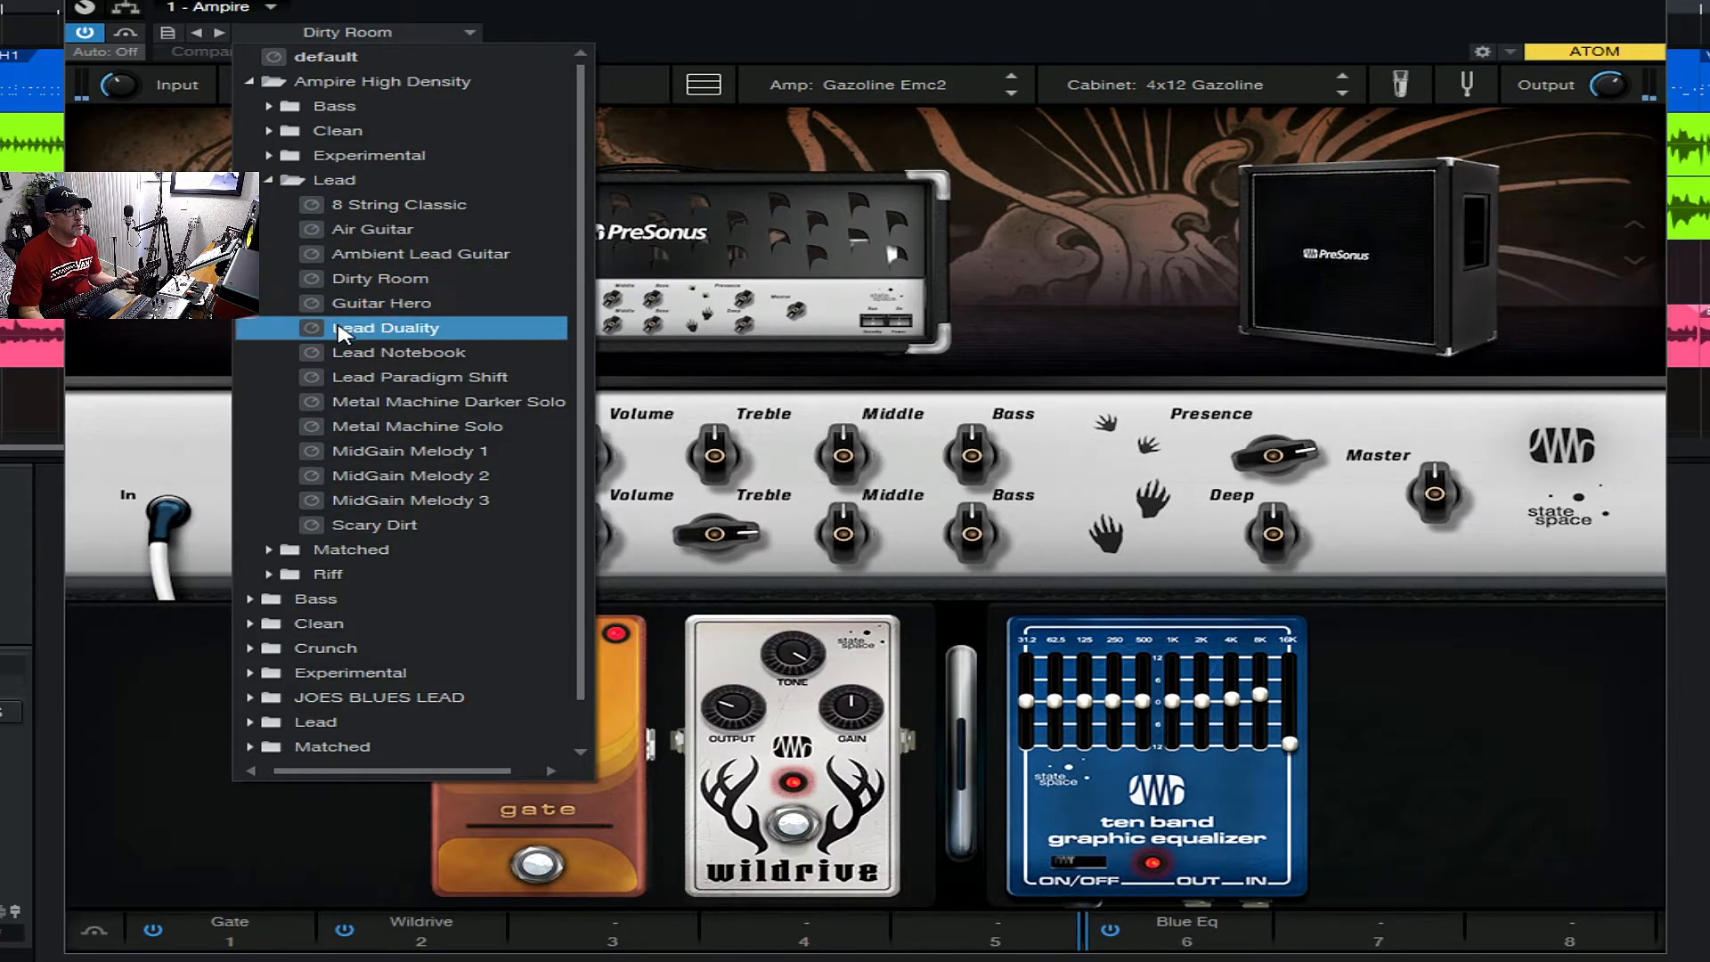
pyautogui.click(343, 332)
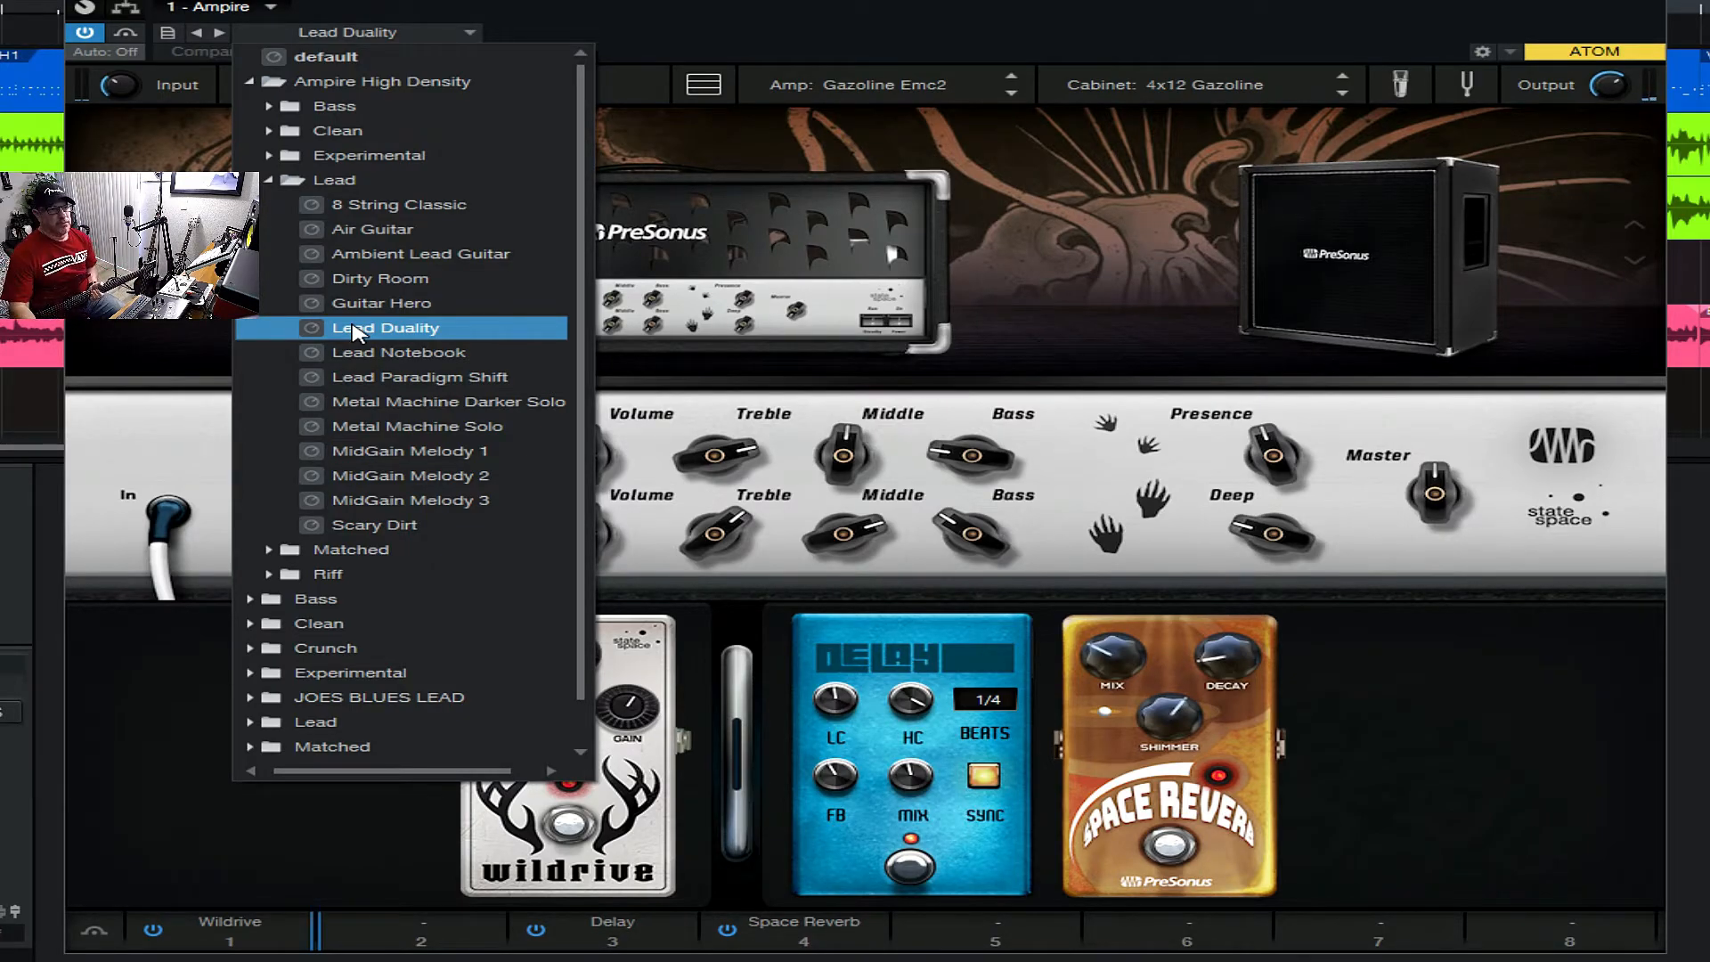
# - Look through the remaining High Density Lead presets down to MidGain Melody 2, and close the preset list and the Ampire window
pyautogui.press('Down')
pyautogui.press('Down')
pyautogui.press('Down')
pyautogui.press('Down')
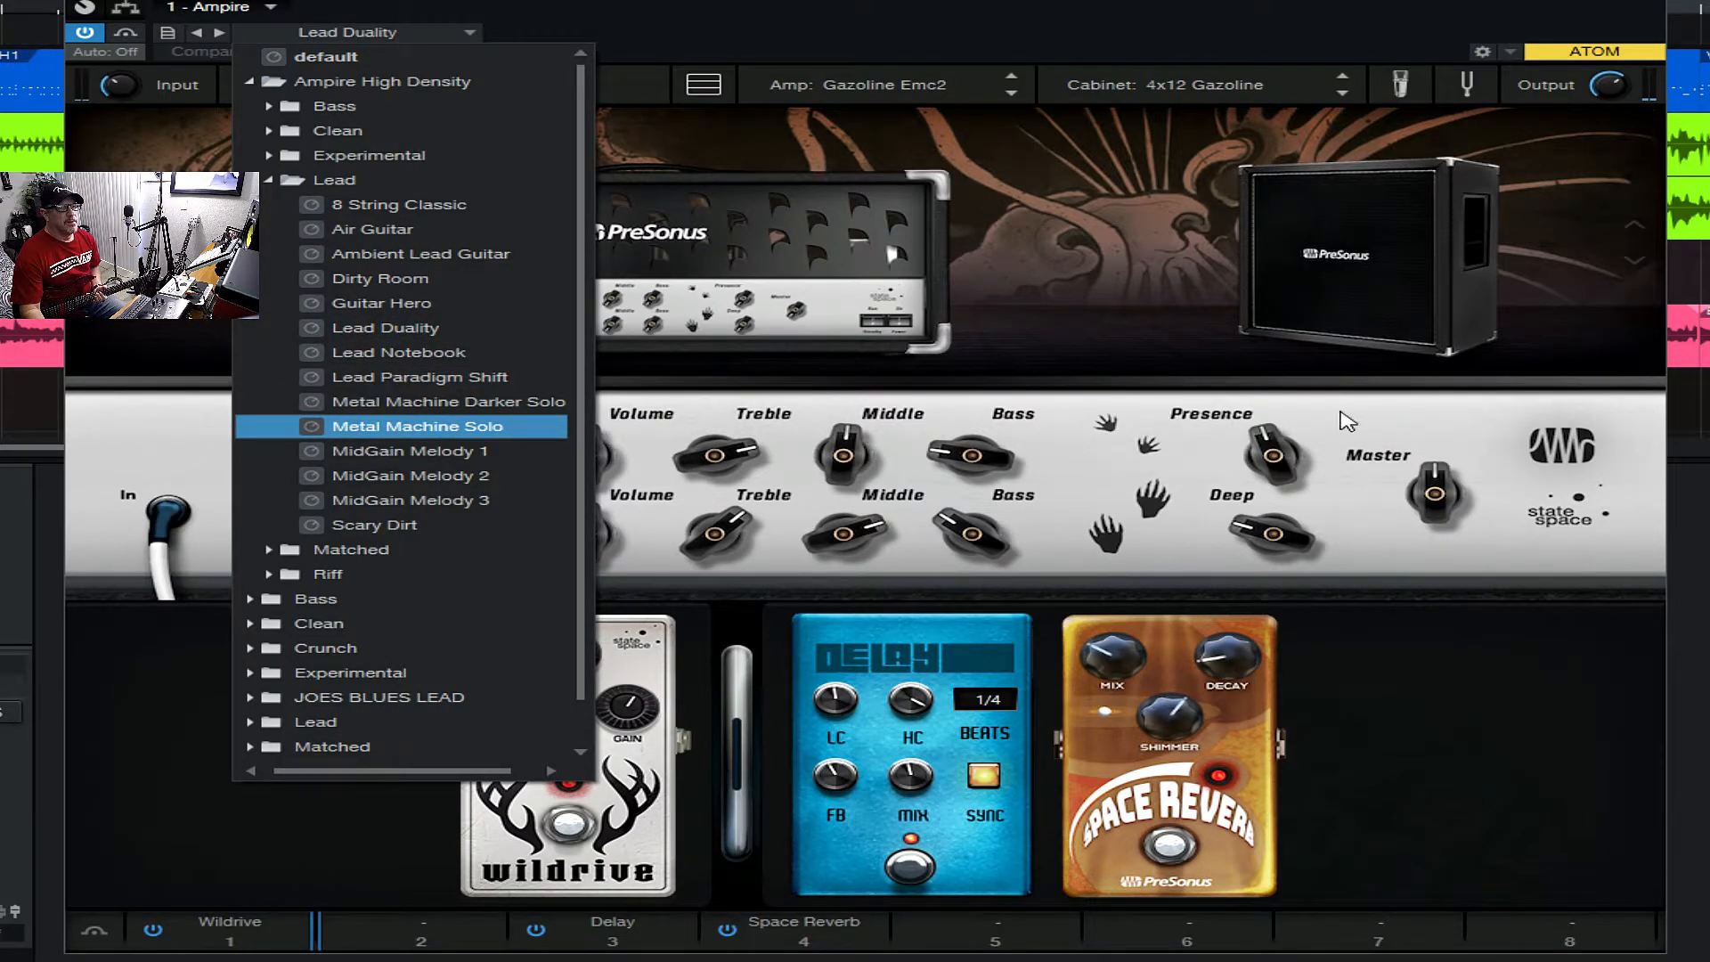
pyautogui.press('Down')
pyautogui.press('Down')
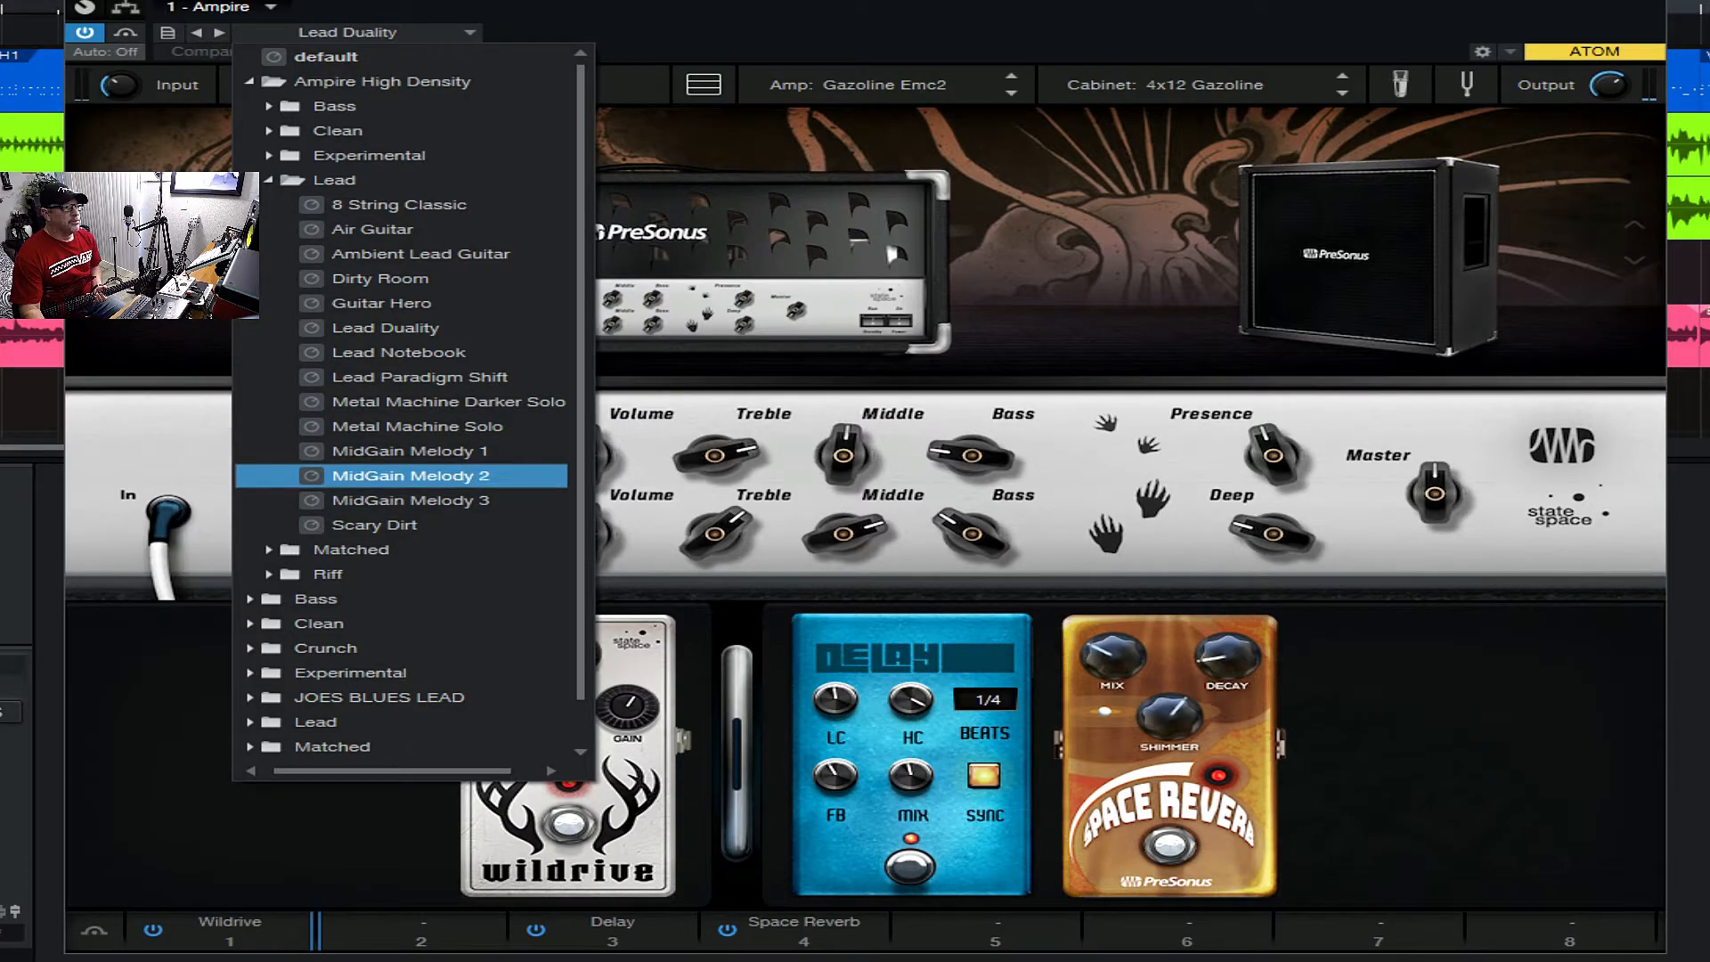
pyautogui.press('Escape')
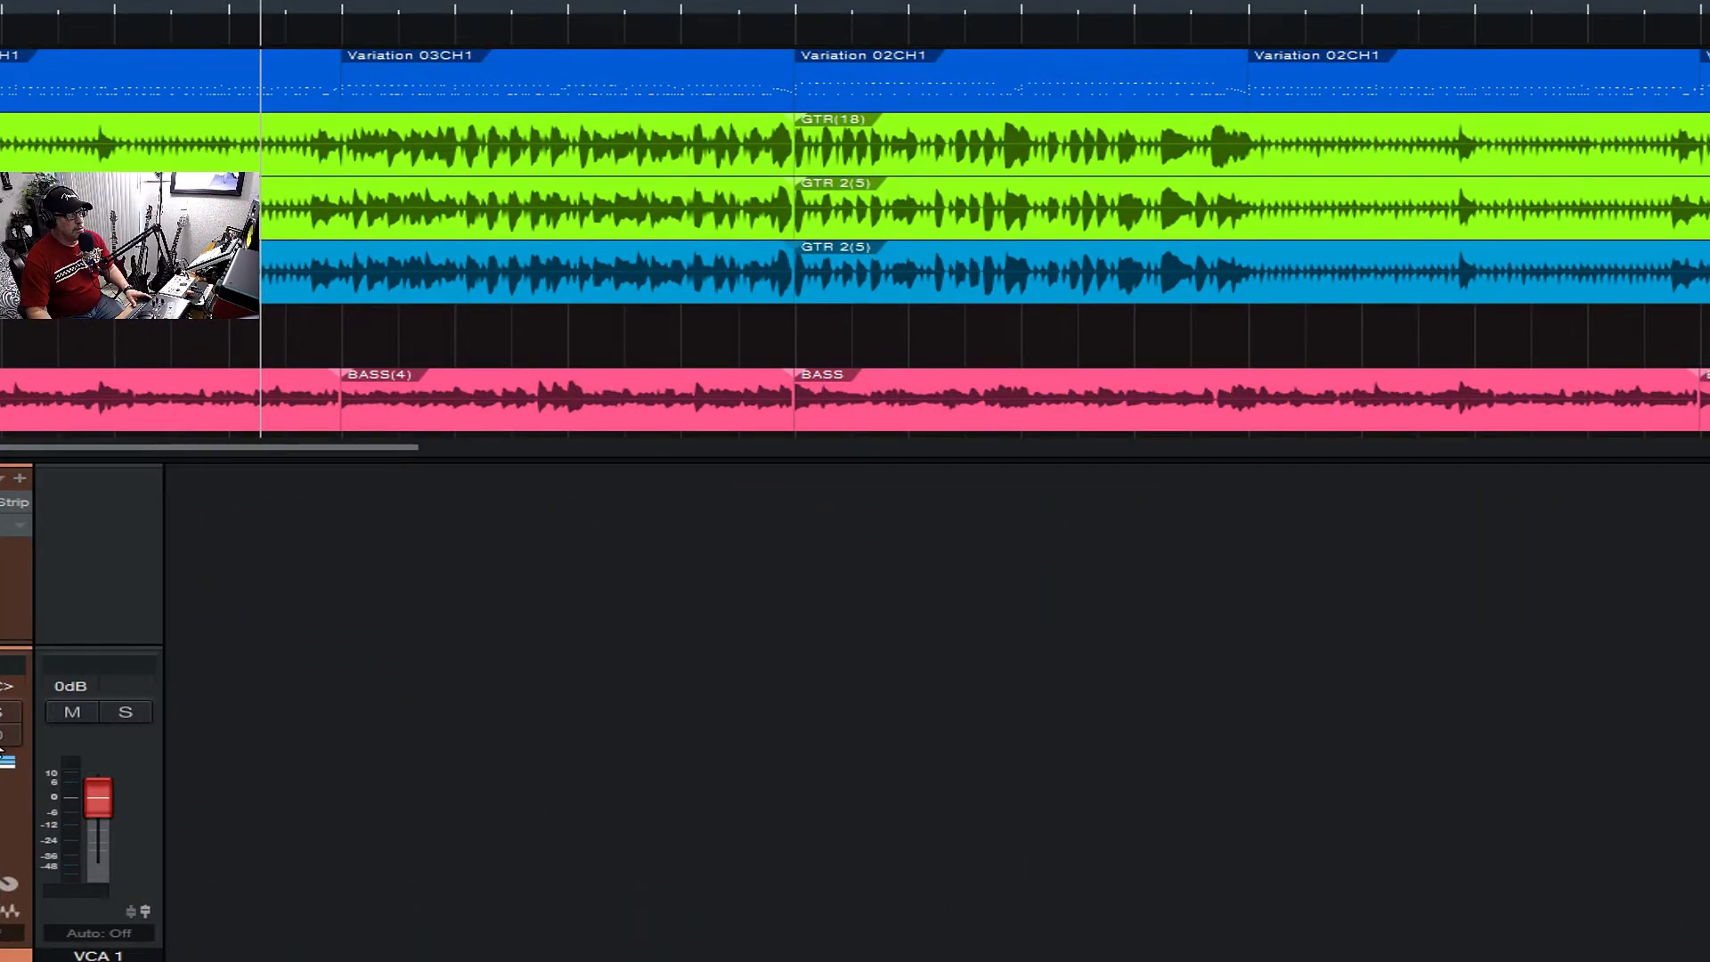
pyautogui.click(7, 736)
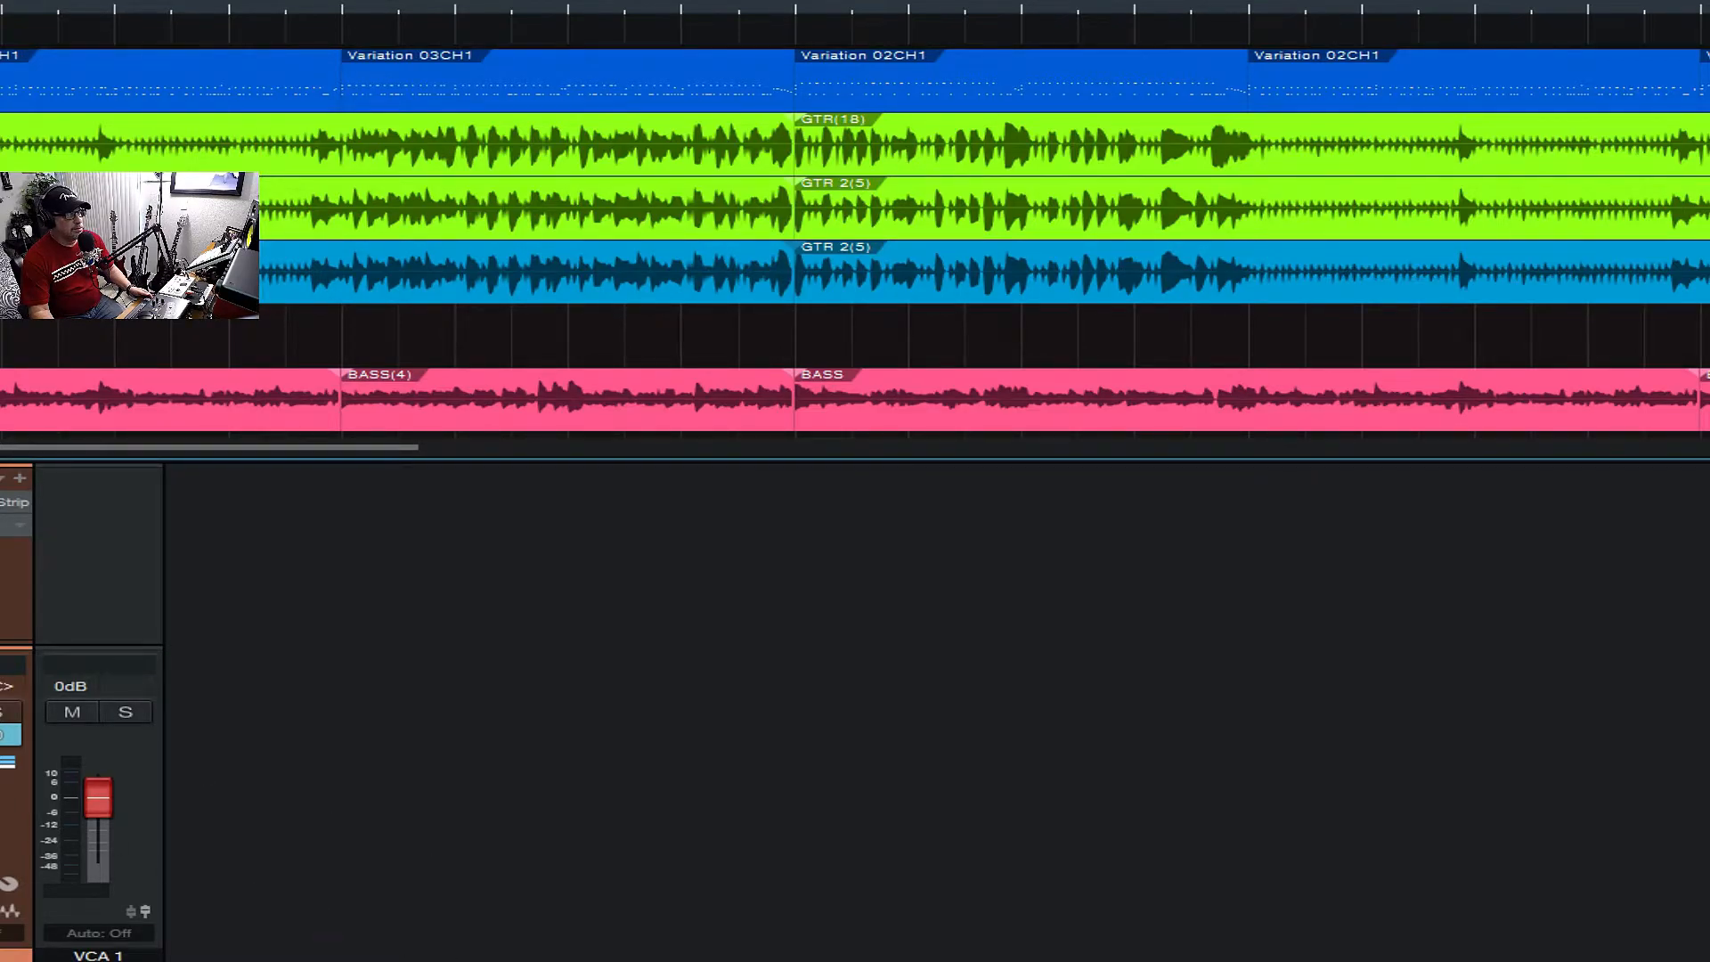
# - Solo the guitar channel, open its Ampire insert, and swap the Metal Machine+ amp for the Dual Amplifier
pyautogui.click(6, 712)
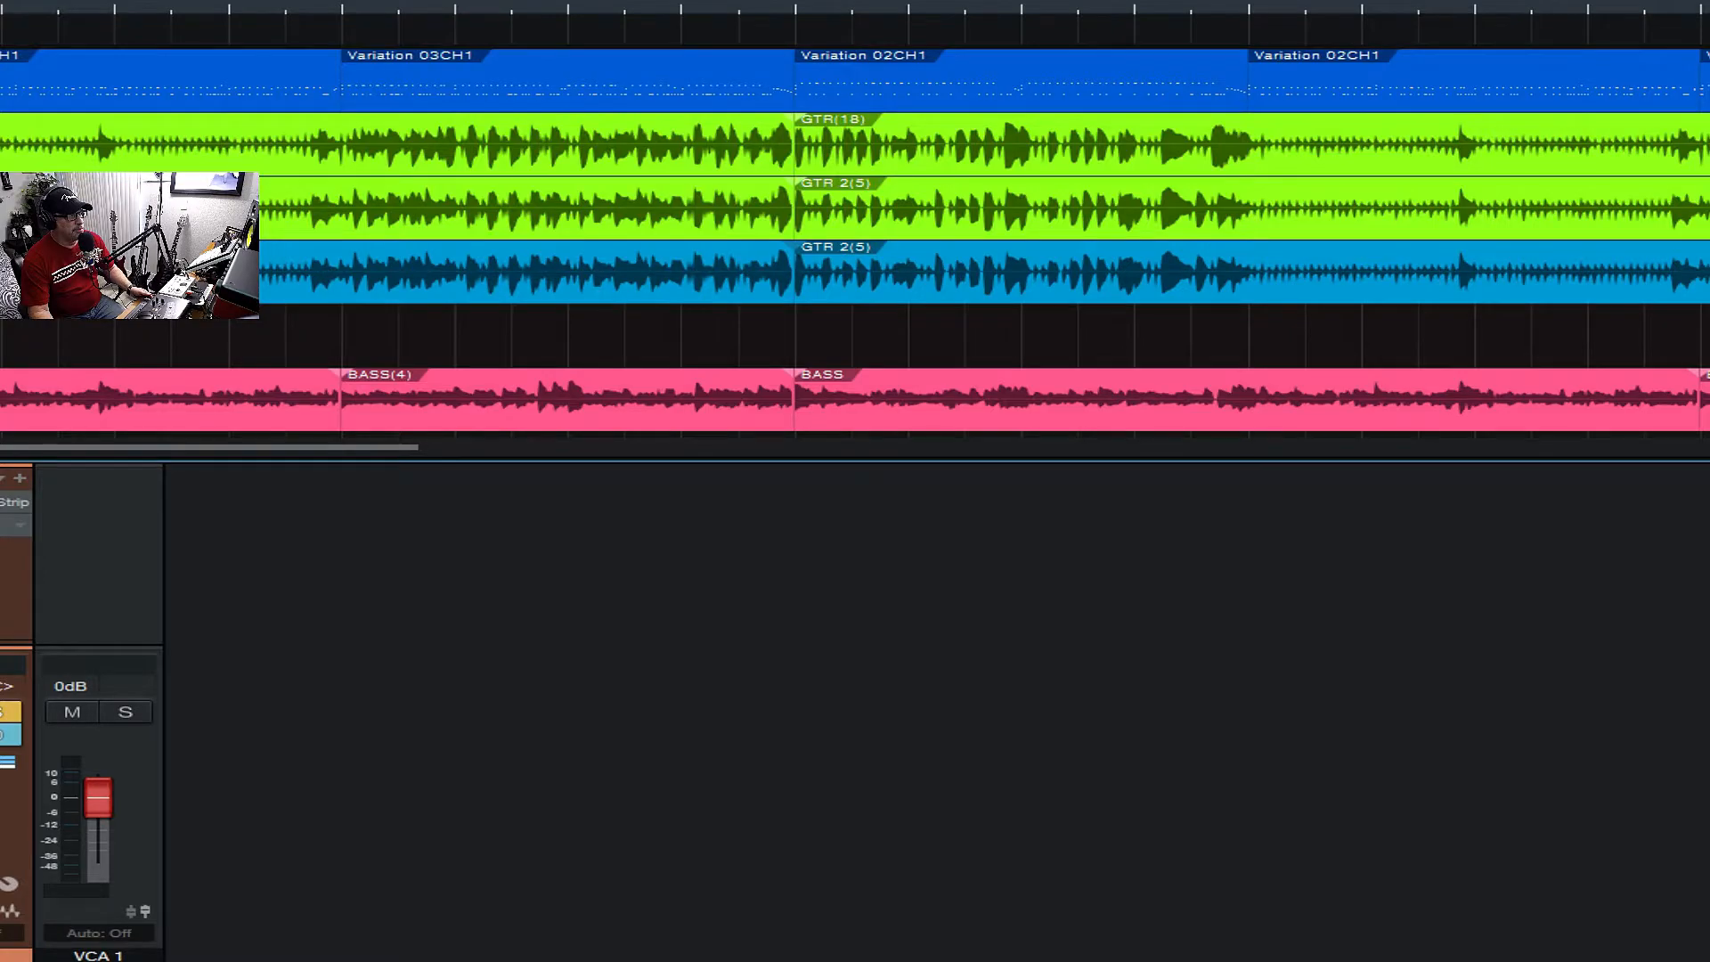
pyautogui.press('F11')
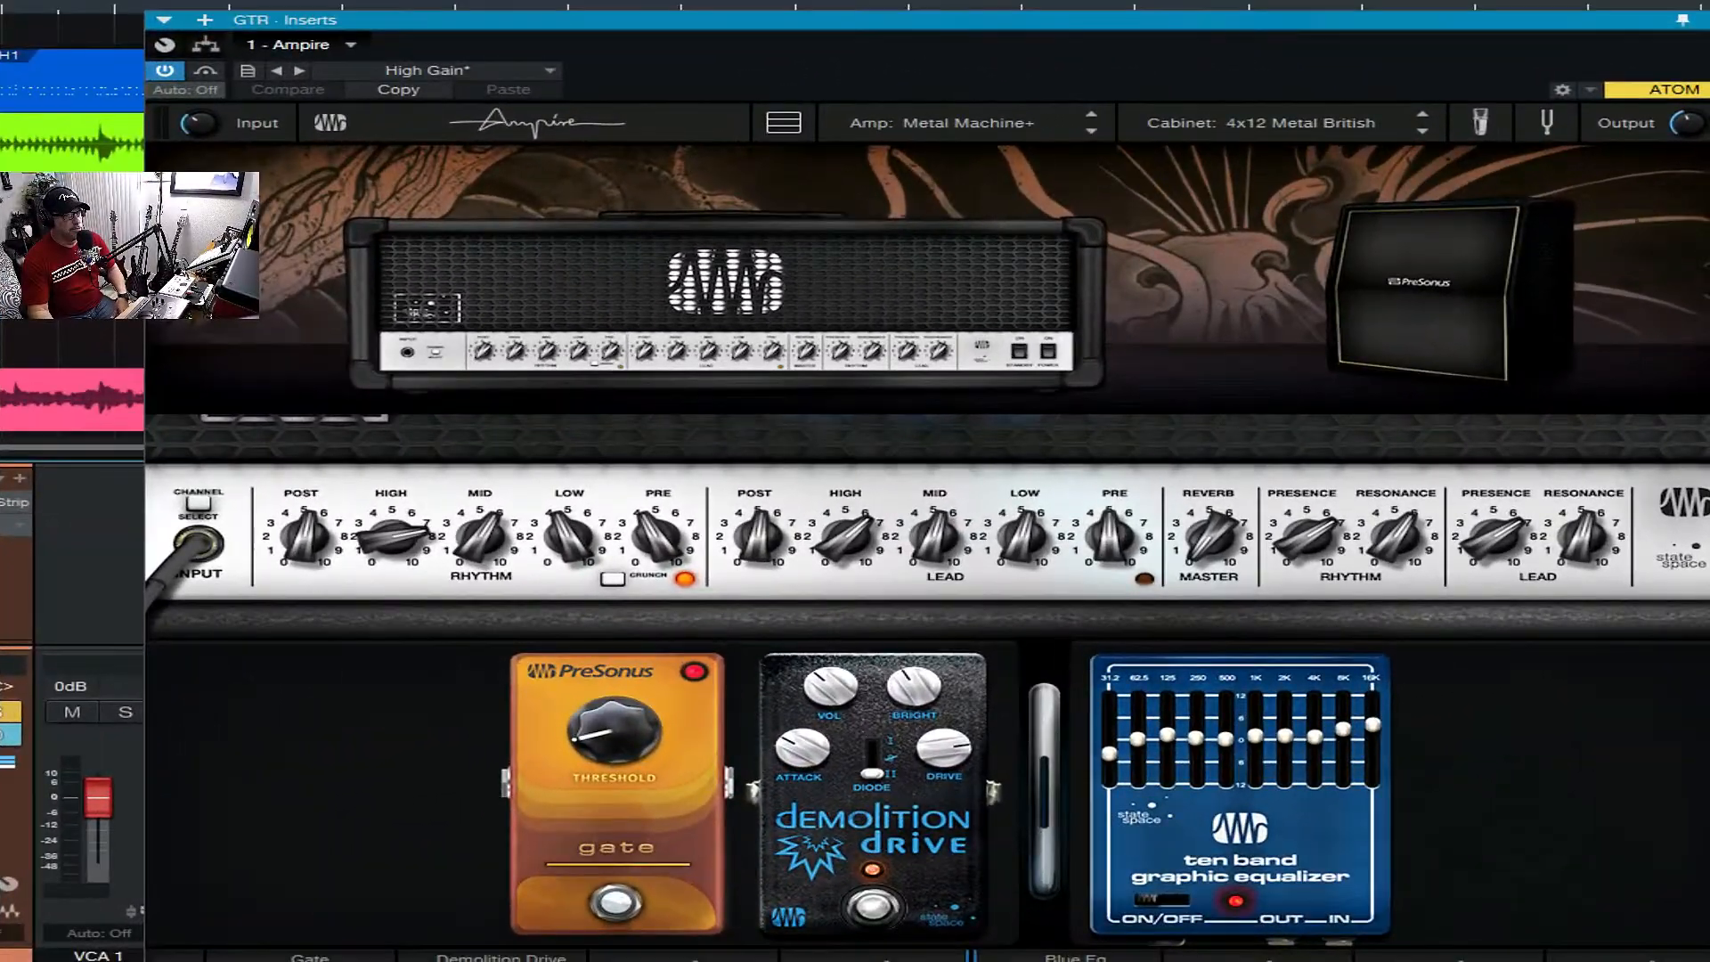
pyautogui.click(666, 303)
pyautogui.click(1291, 205)
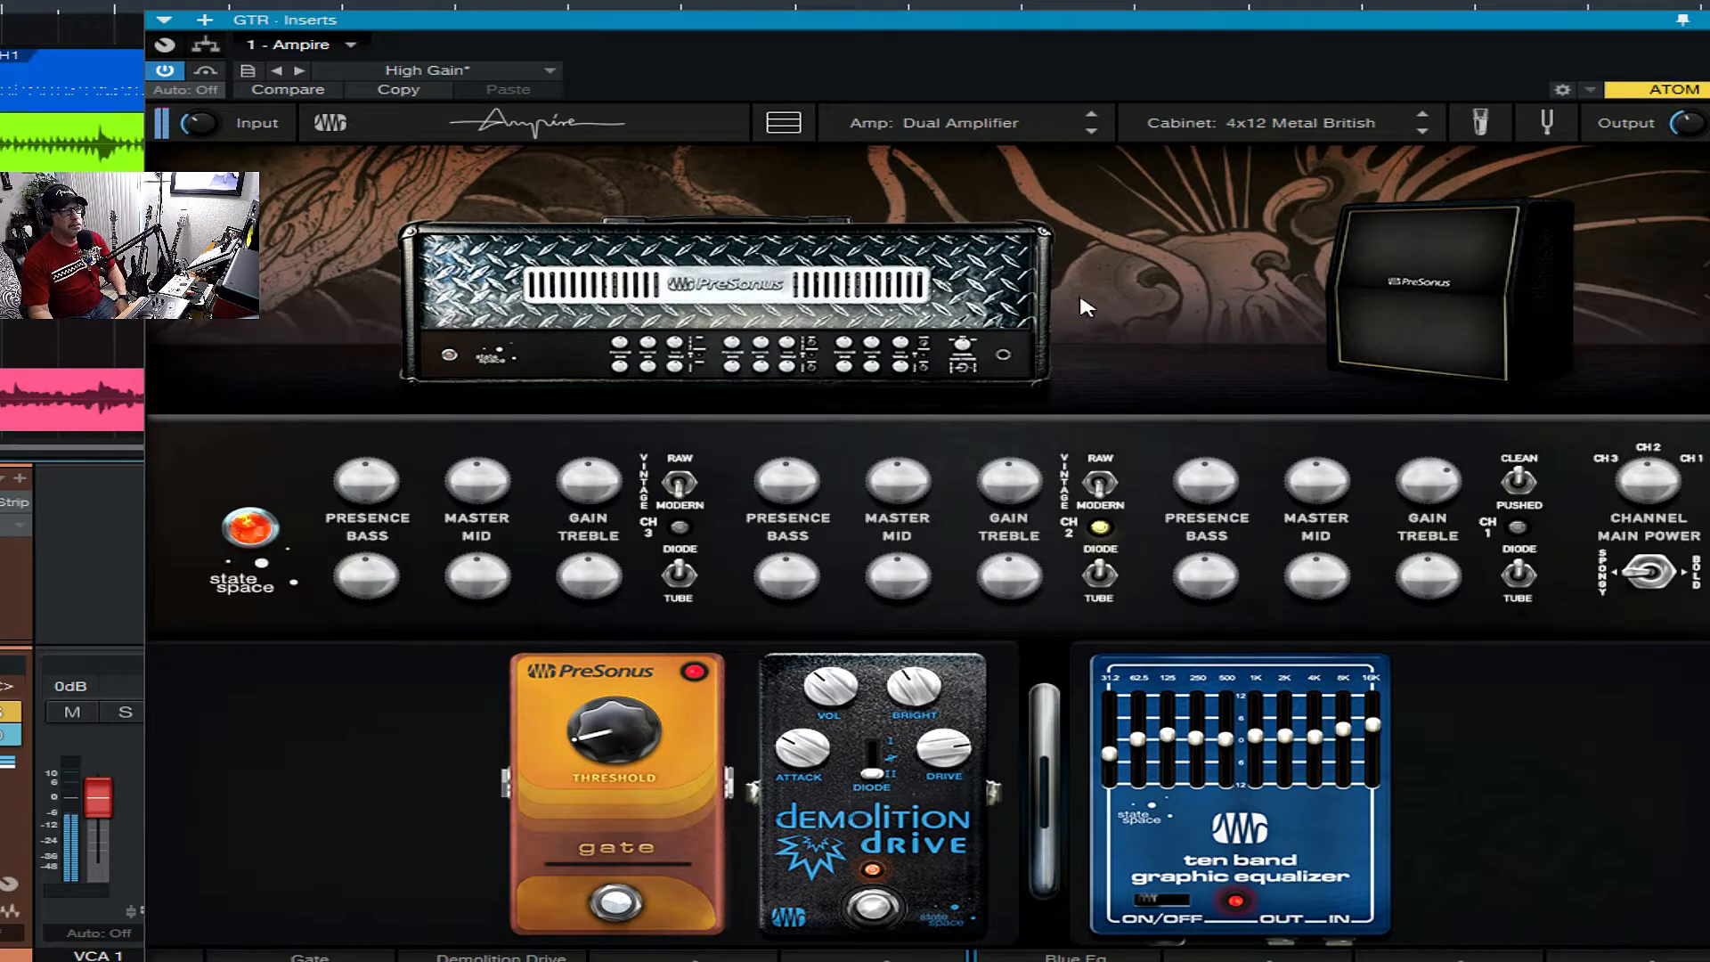
# - Audition the 4x12 Bass British, 4x12 Gazoline and 1x12 Metal Machine cabinets with the Dual Amplifier
pyautogui.click(1463, 291)
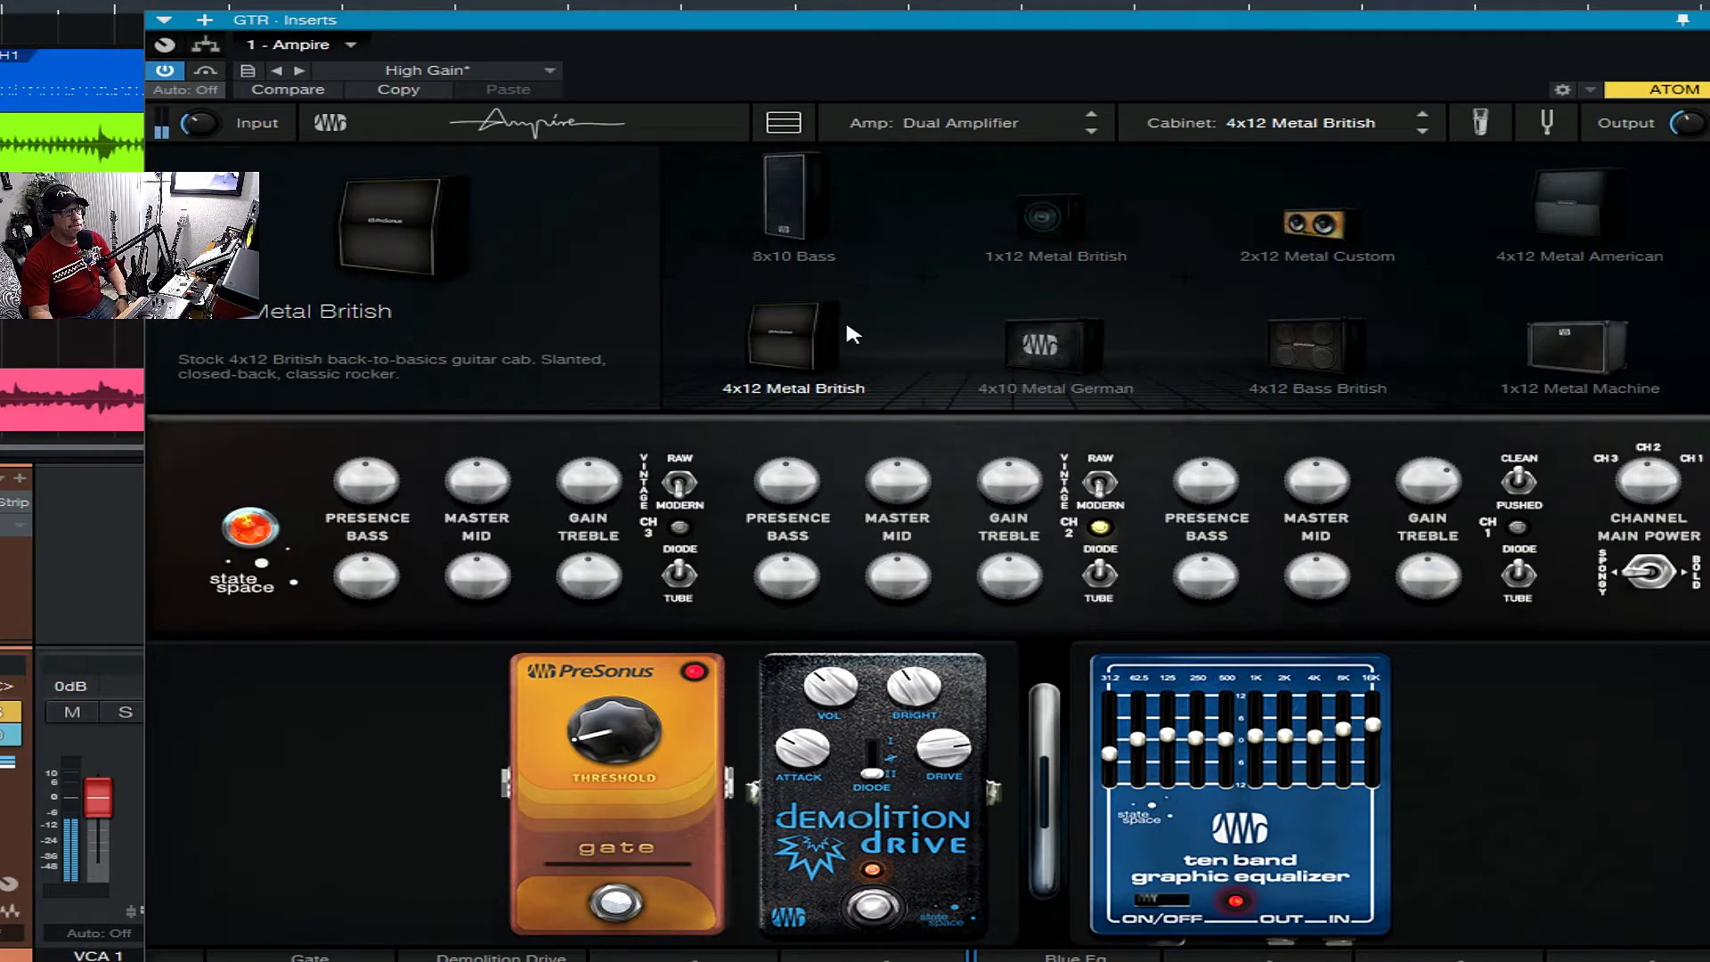
pyautogui.click(1430, 342)
pyautogui.click(1325, 350)
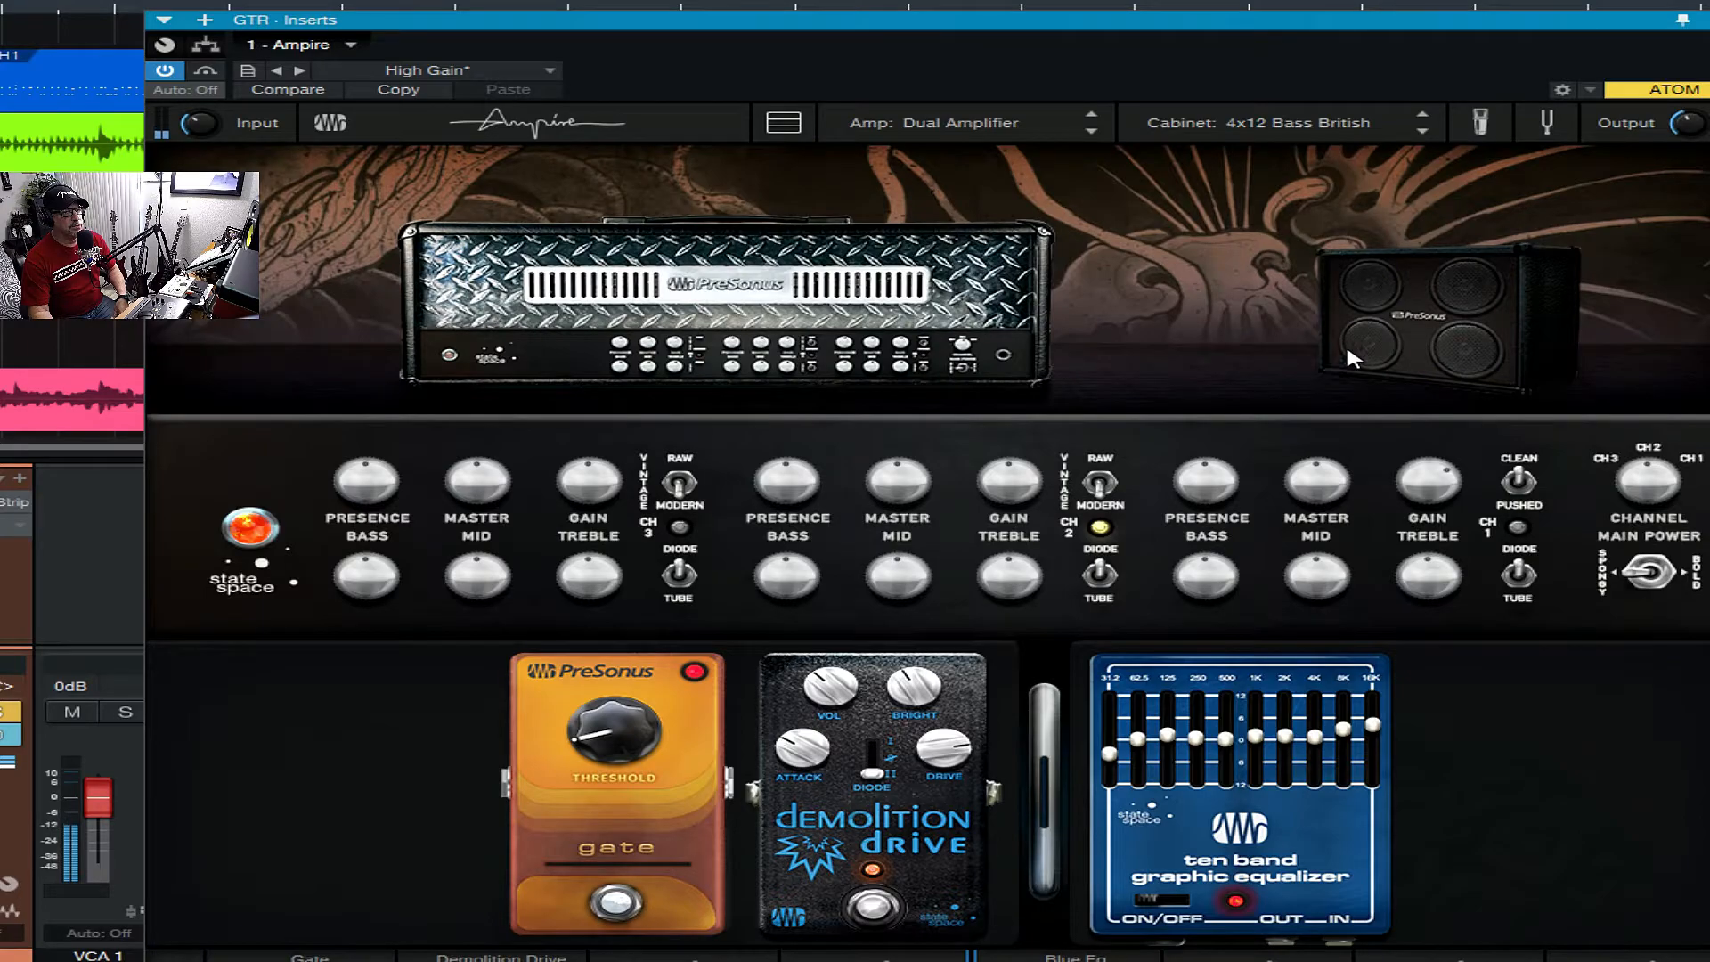
pyautogui.click(1395, 337)
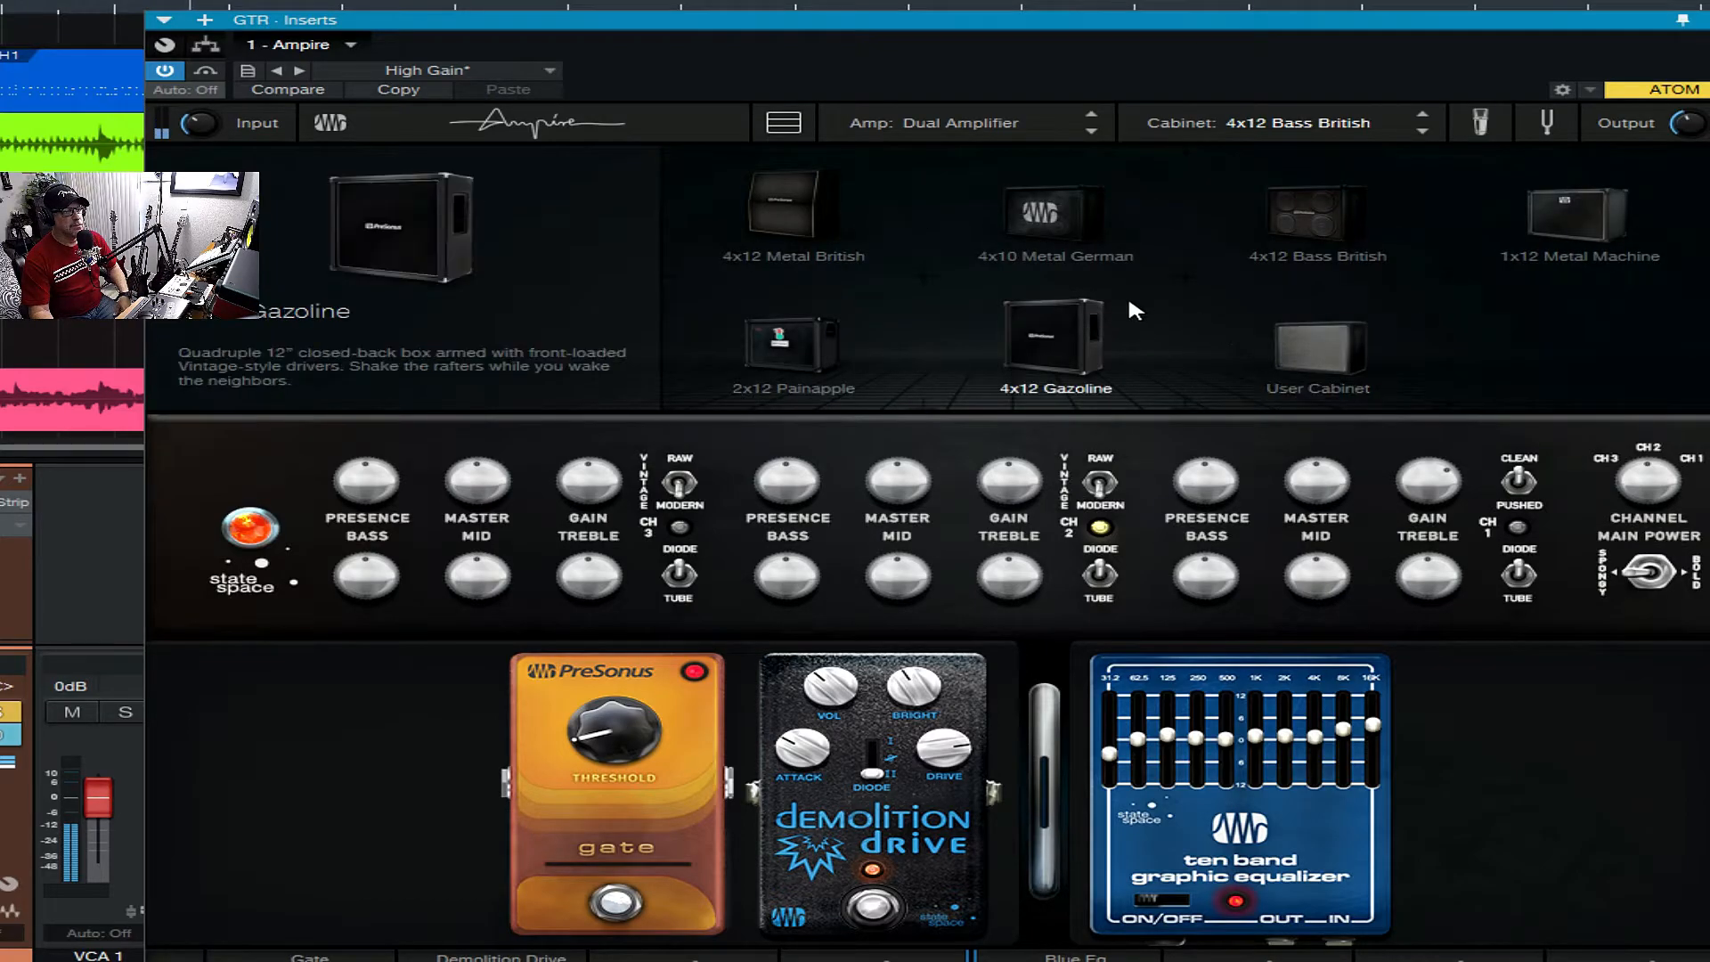
pyautogui.click(1059, 321)
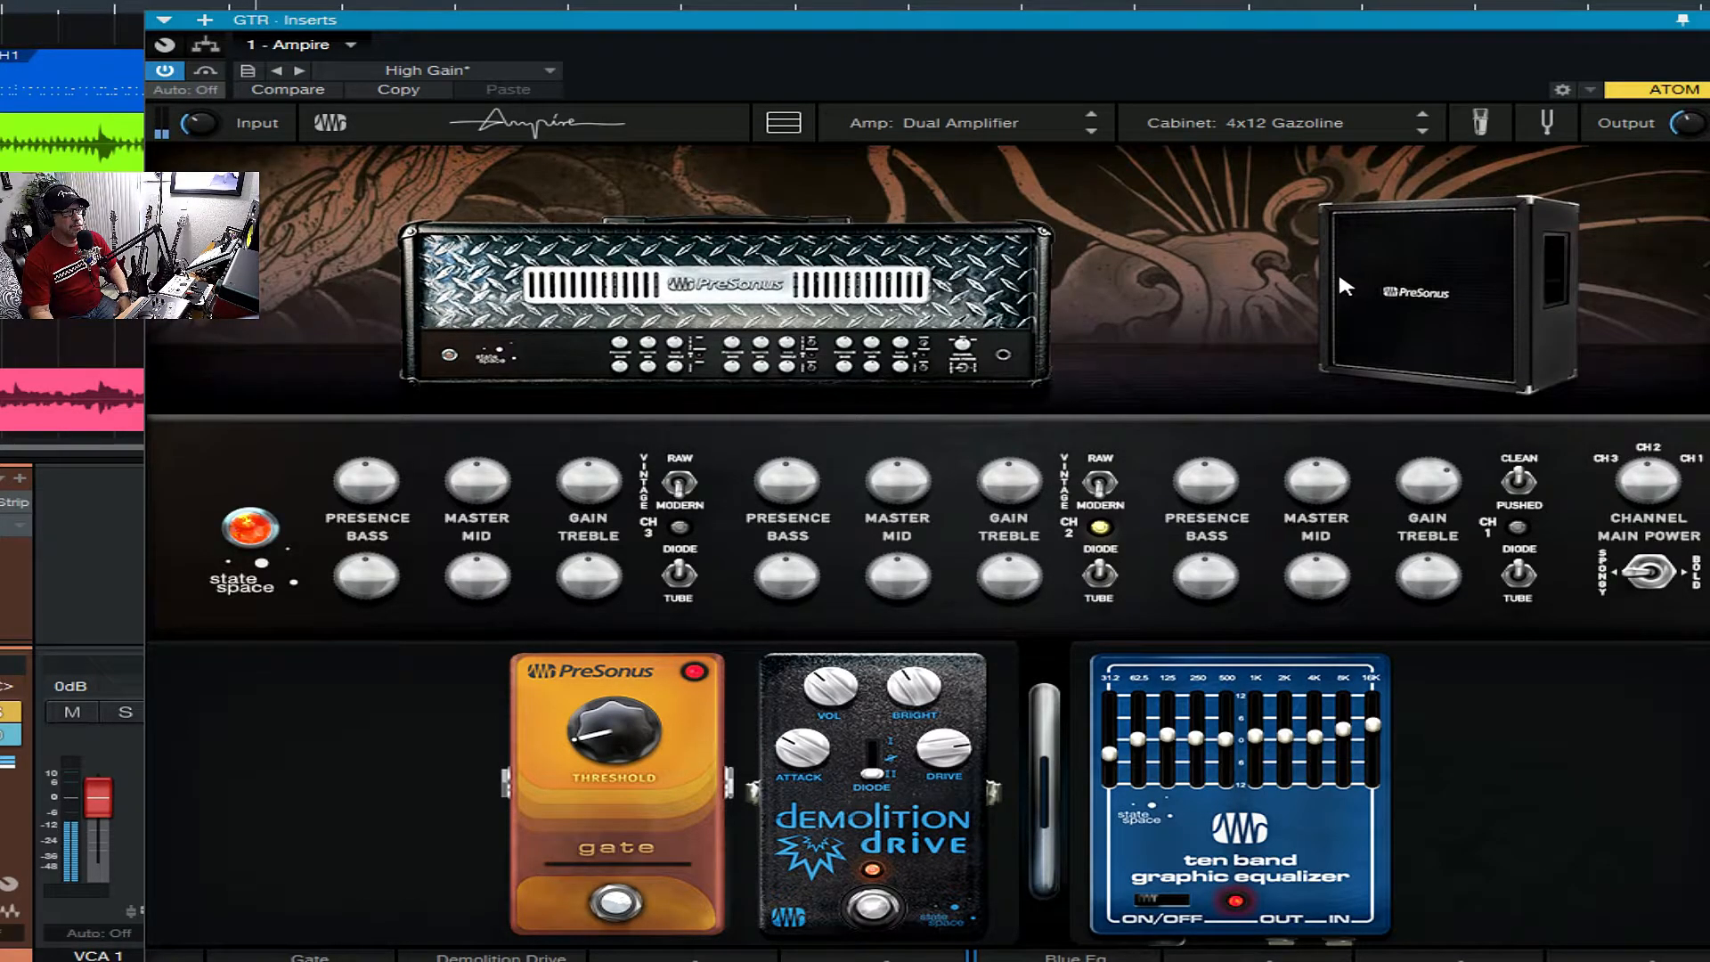
pyautogui.click(1420, 281)
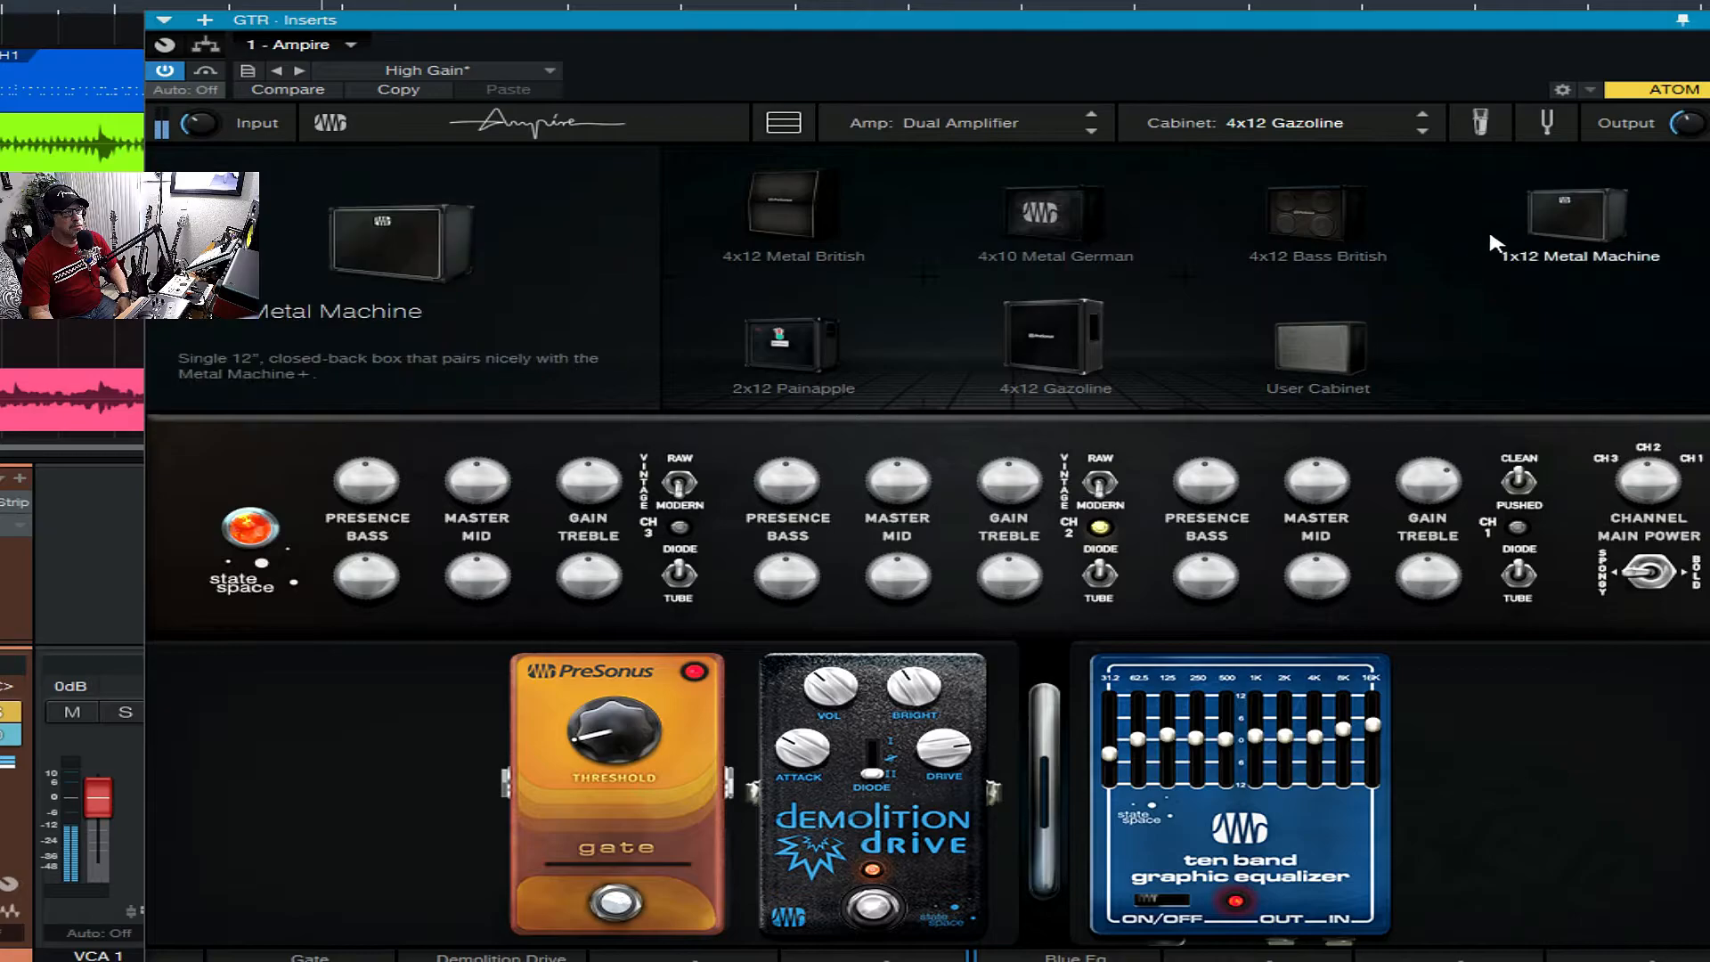
pyautogui.click(1569, 215)
# - Audition the 4x12 American and 1x12 British cabinets, and settle on the 4x12 M65
pyautogui.click(1436, 276)
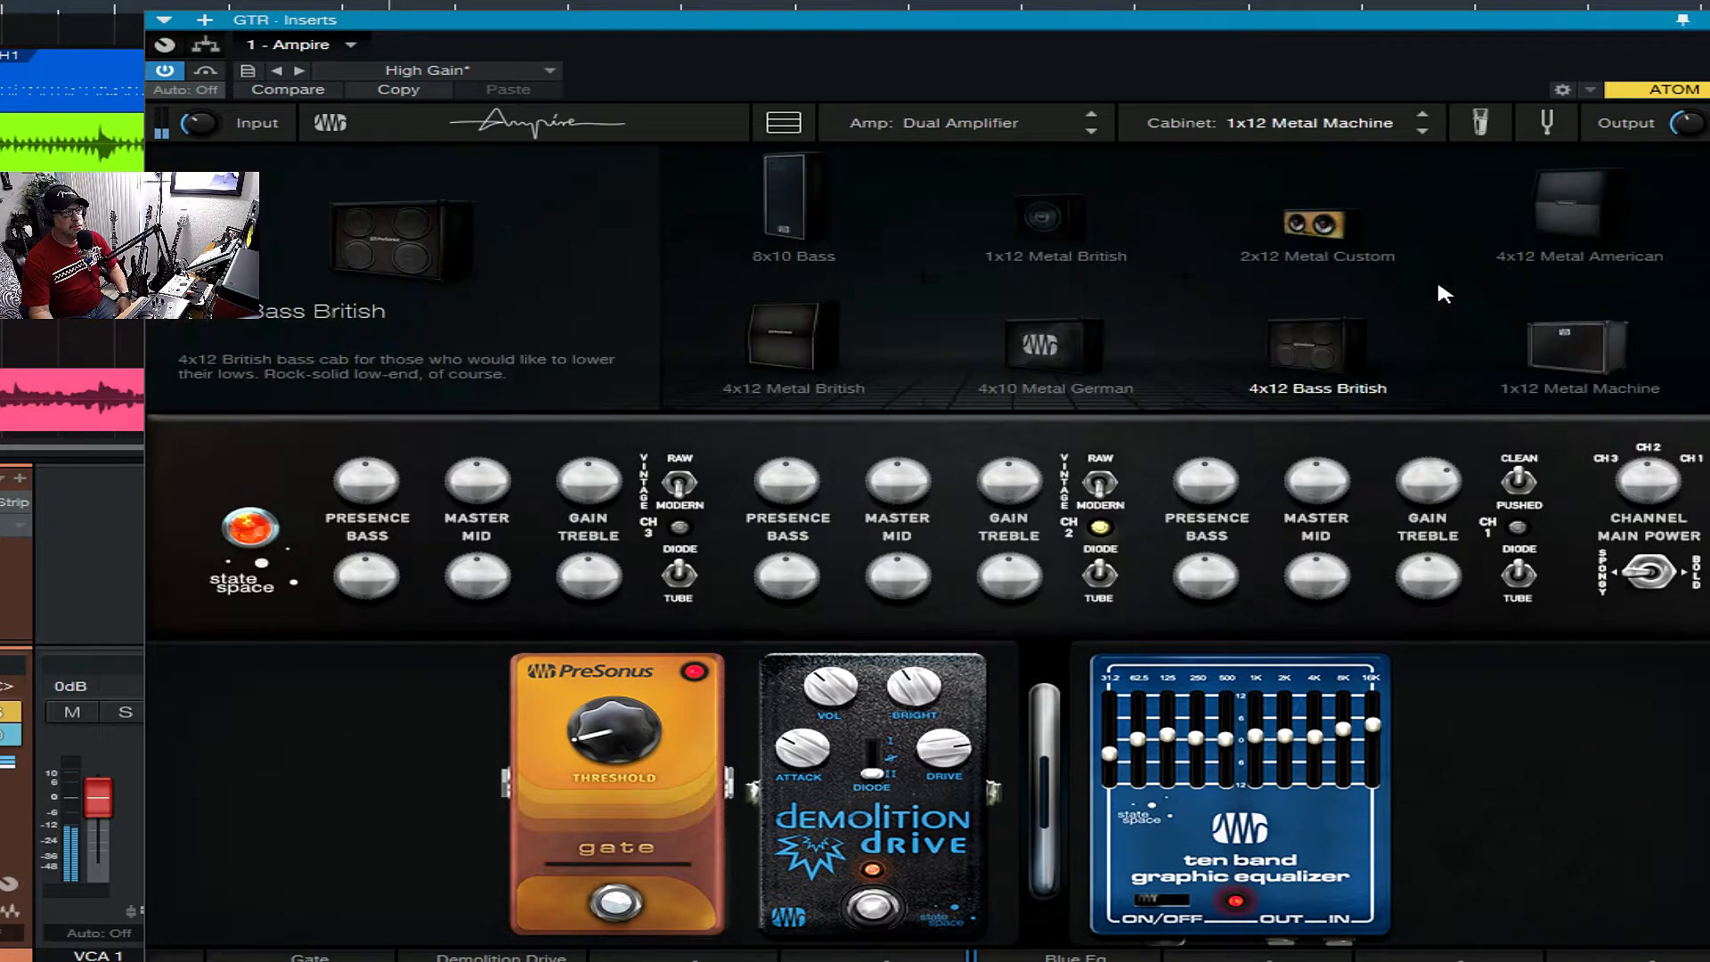
pyautogui.scroll(3, 1065, 249)
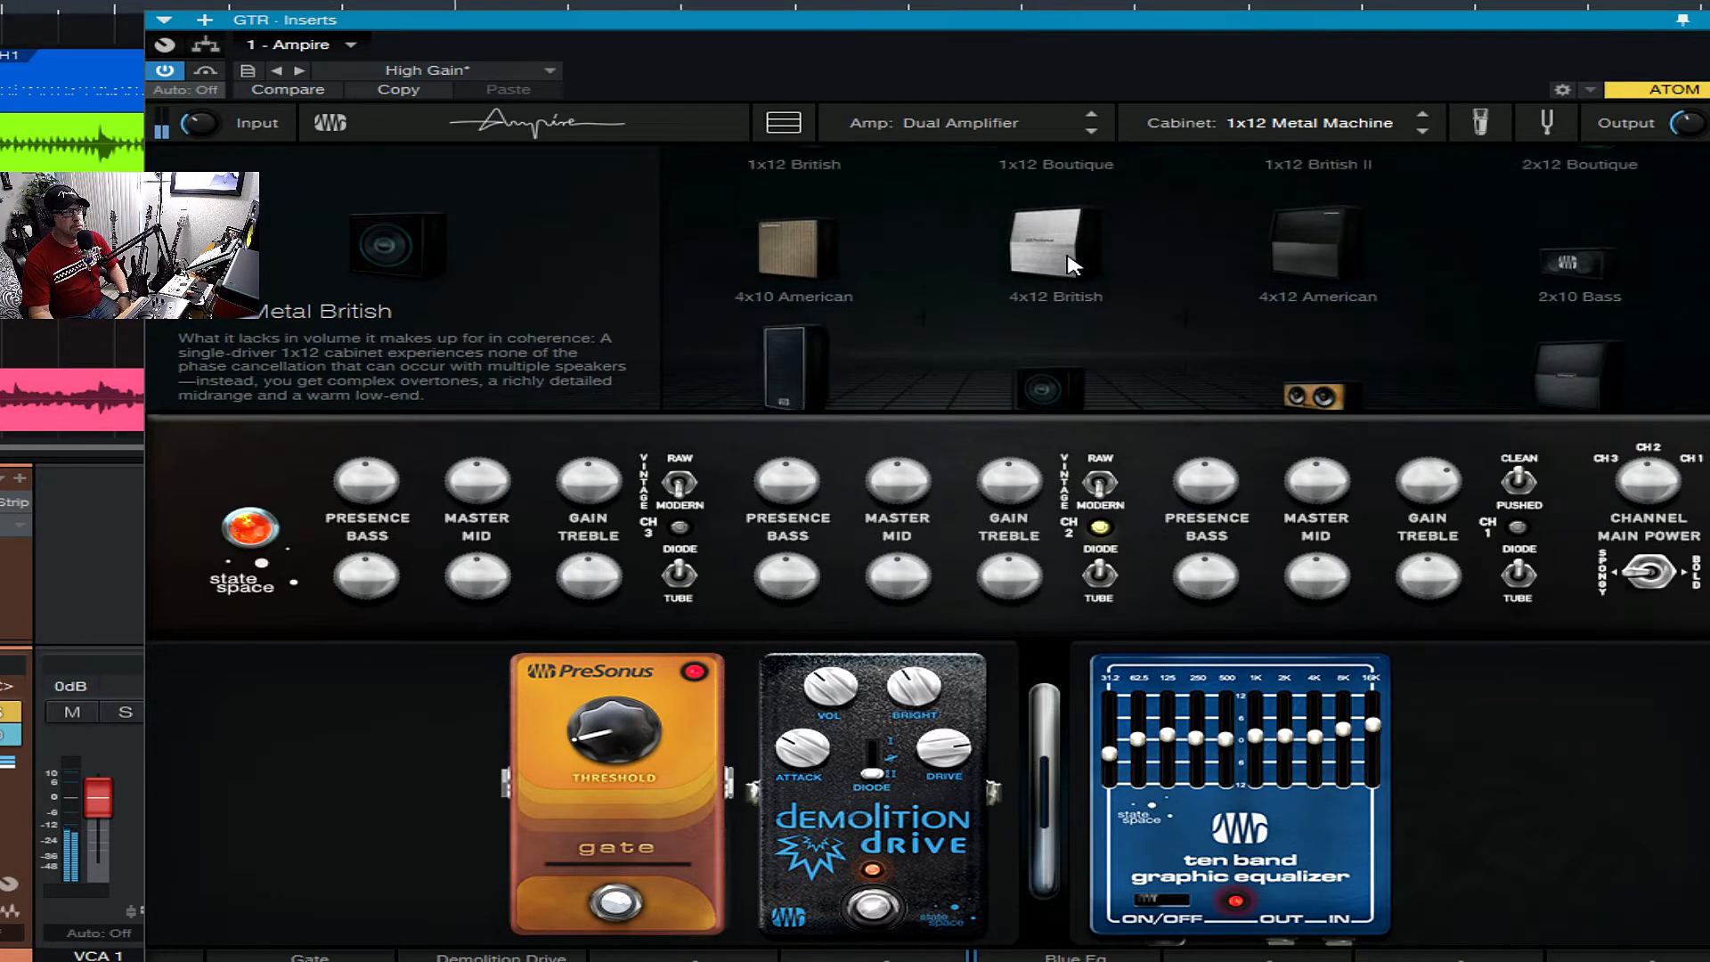
pyautogui.click(1302, 301)
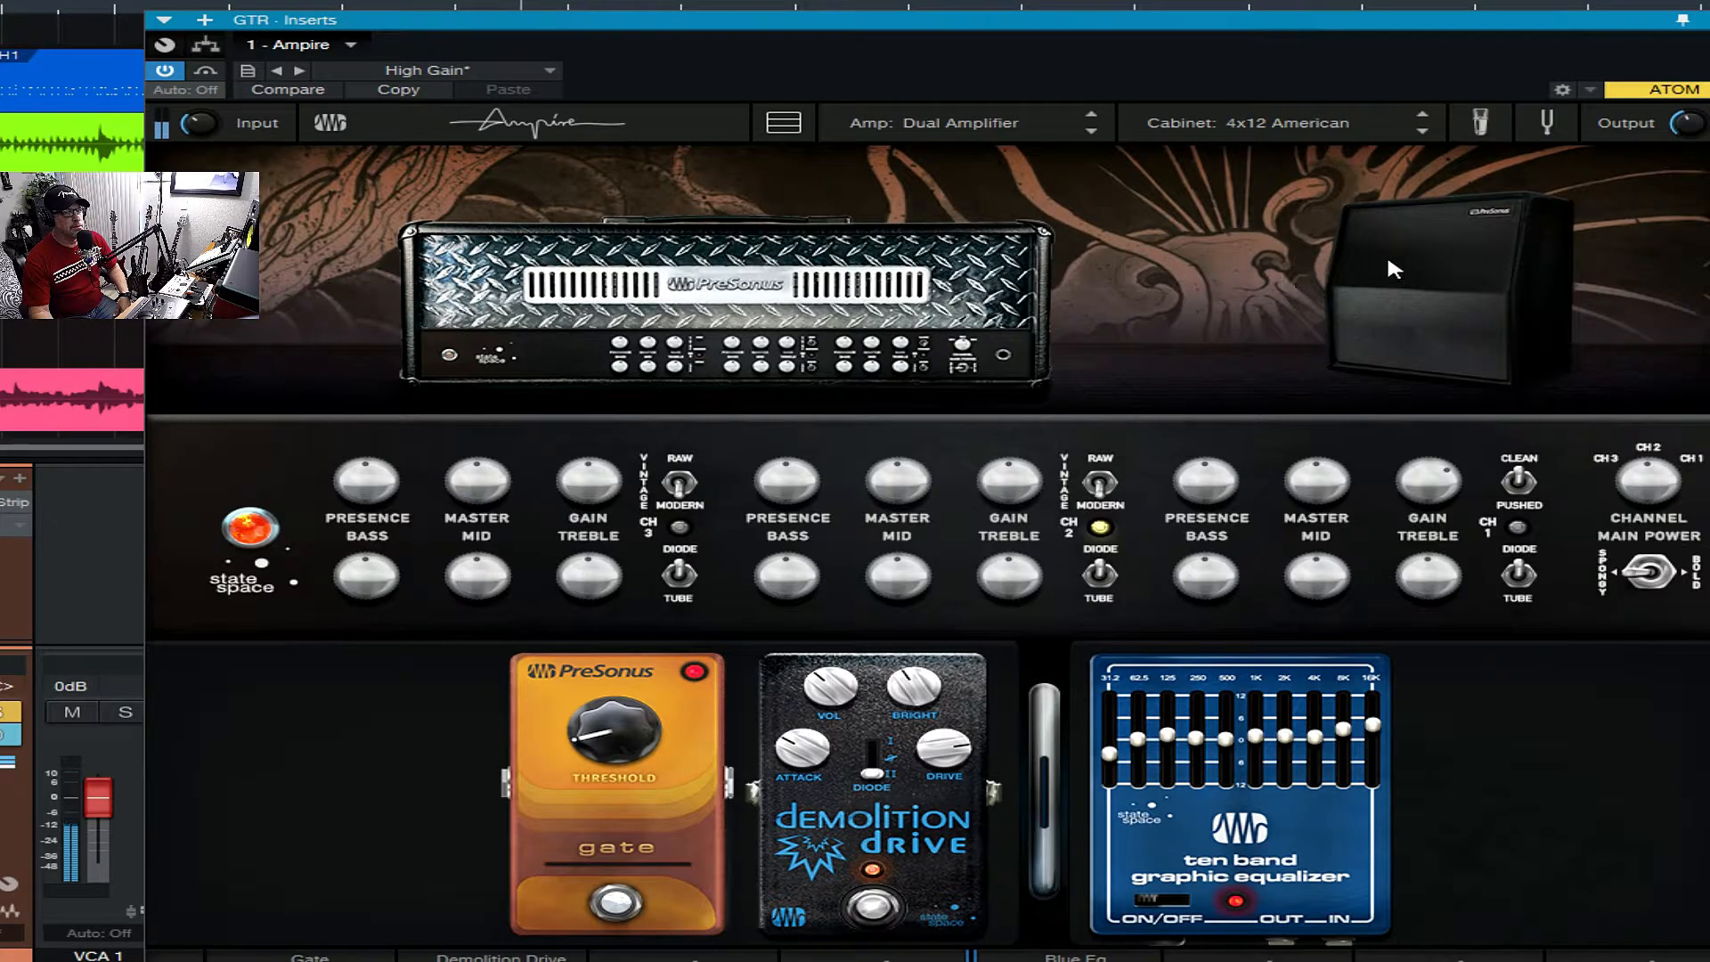
pyautogui.click(1421, 269)
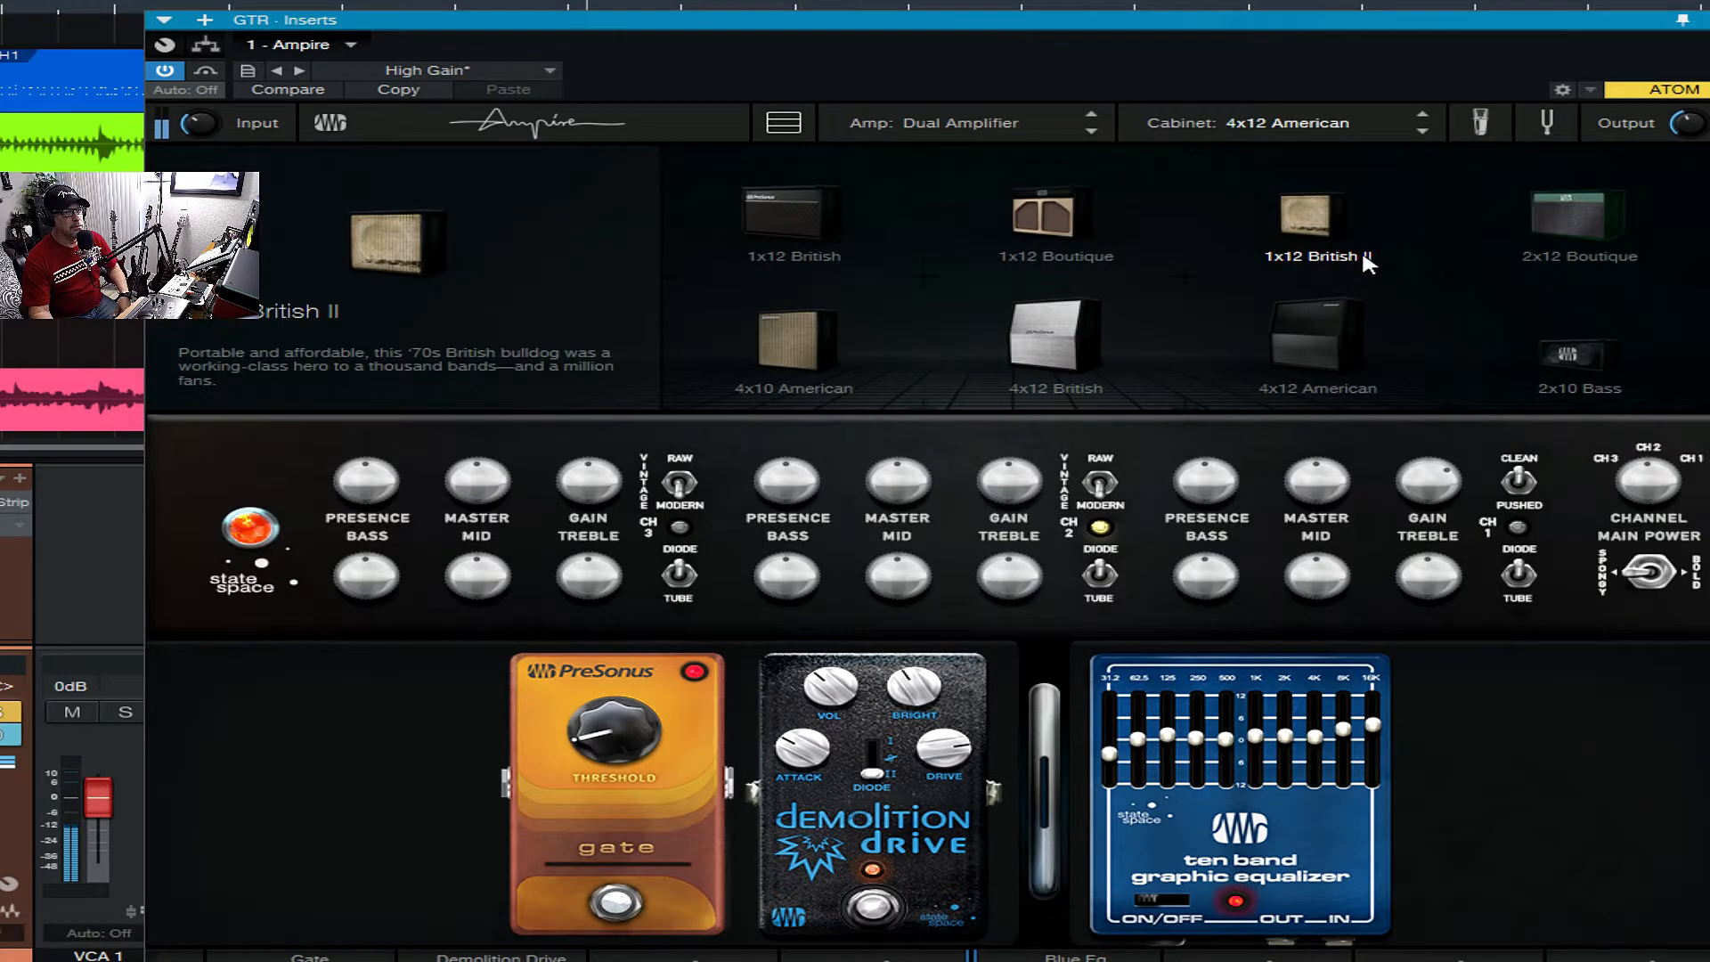
pyautogui.click(876, 230)
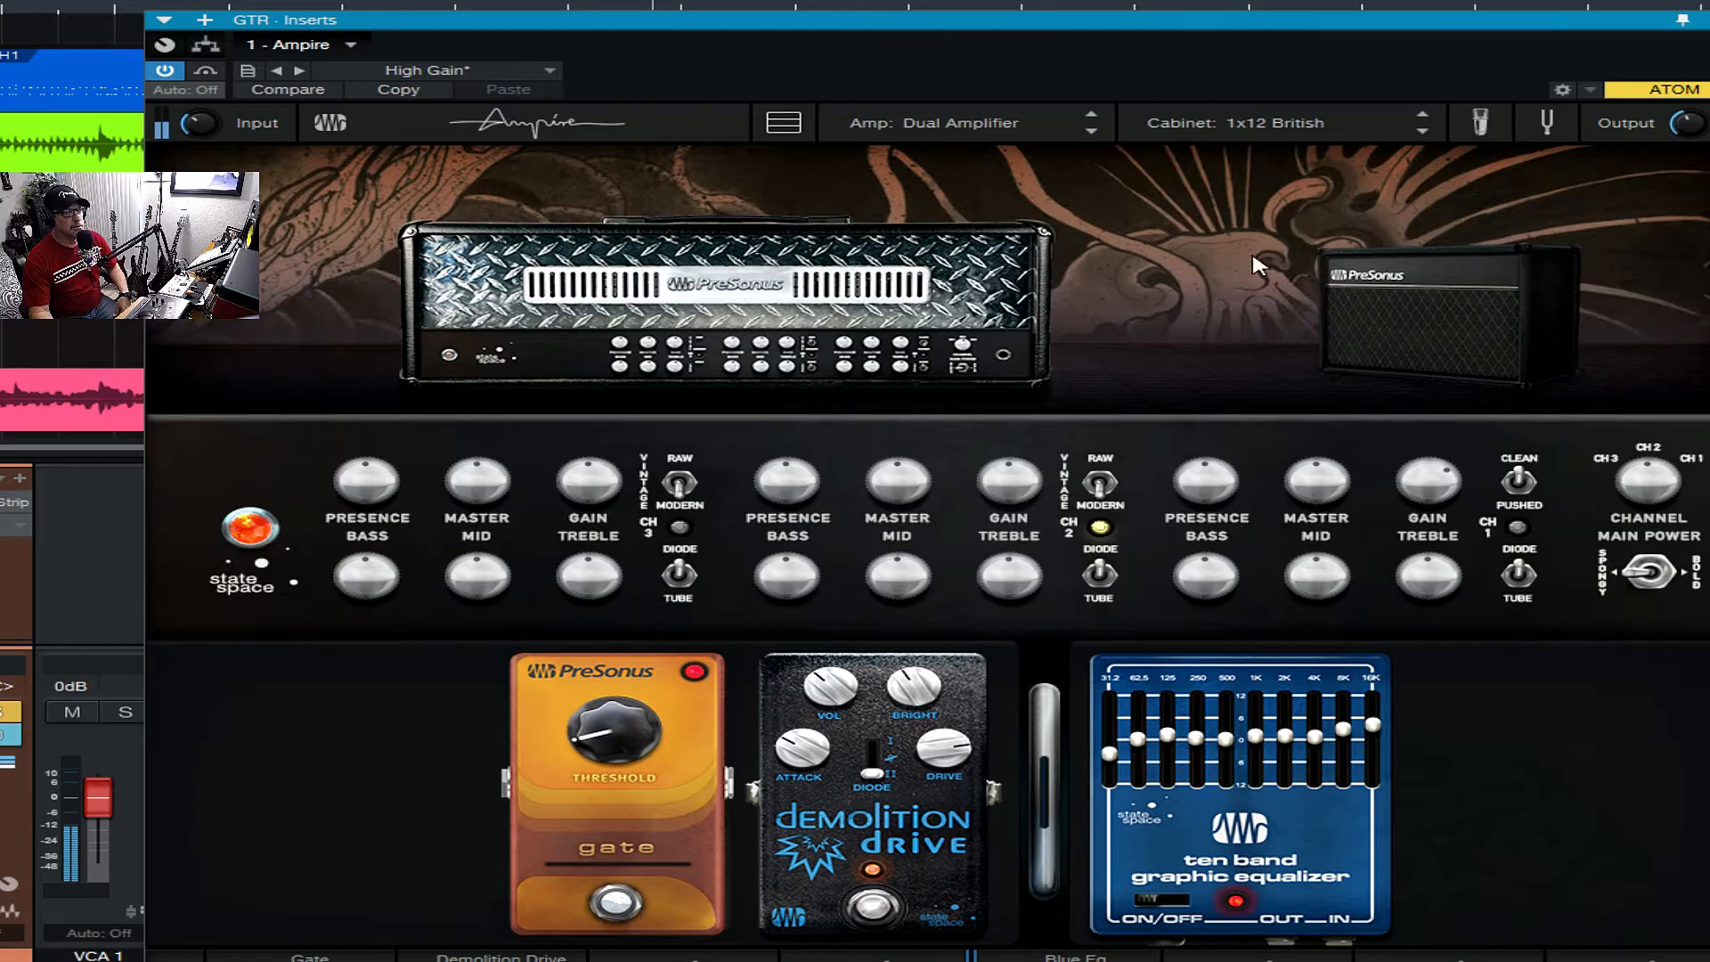
pyautogui.click(1409, 287)
pyautogui.scroll(2, 1210, 269)
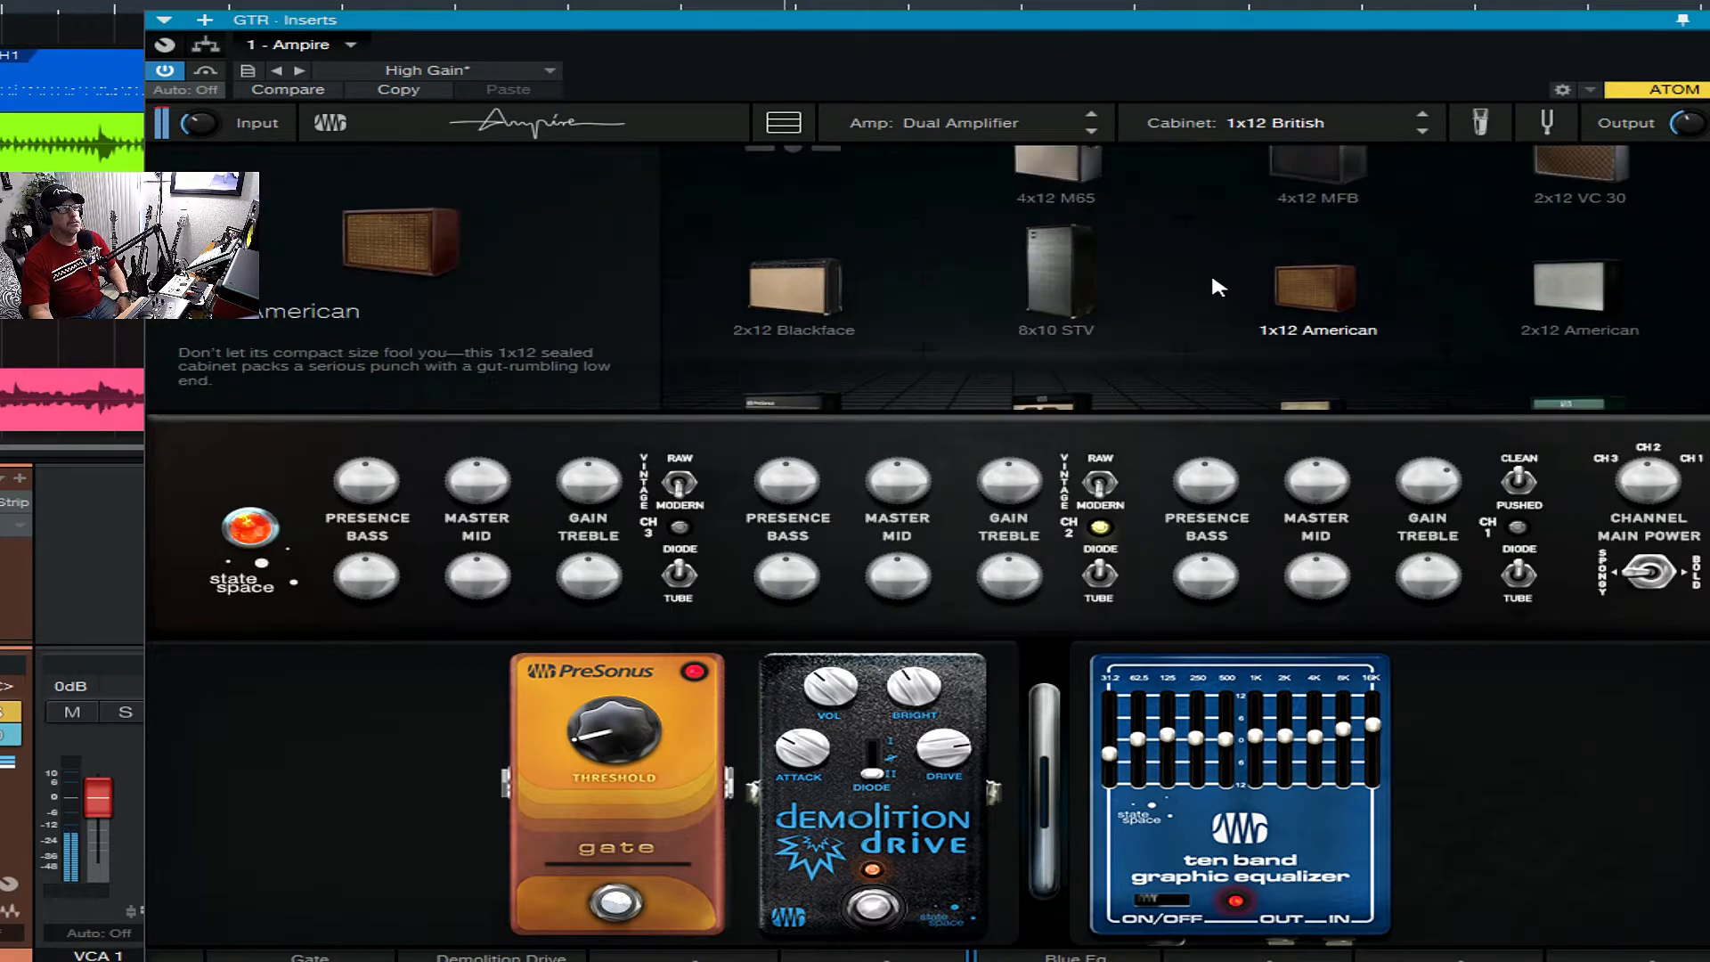
pyautogui.click(1051, 227)
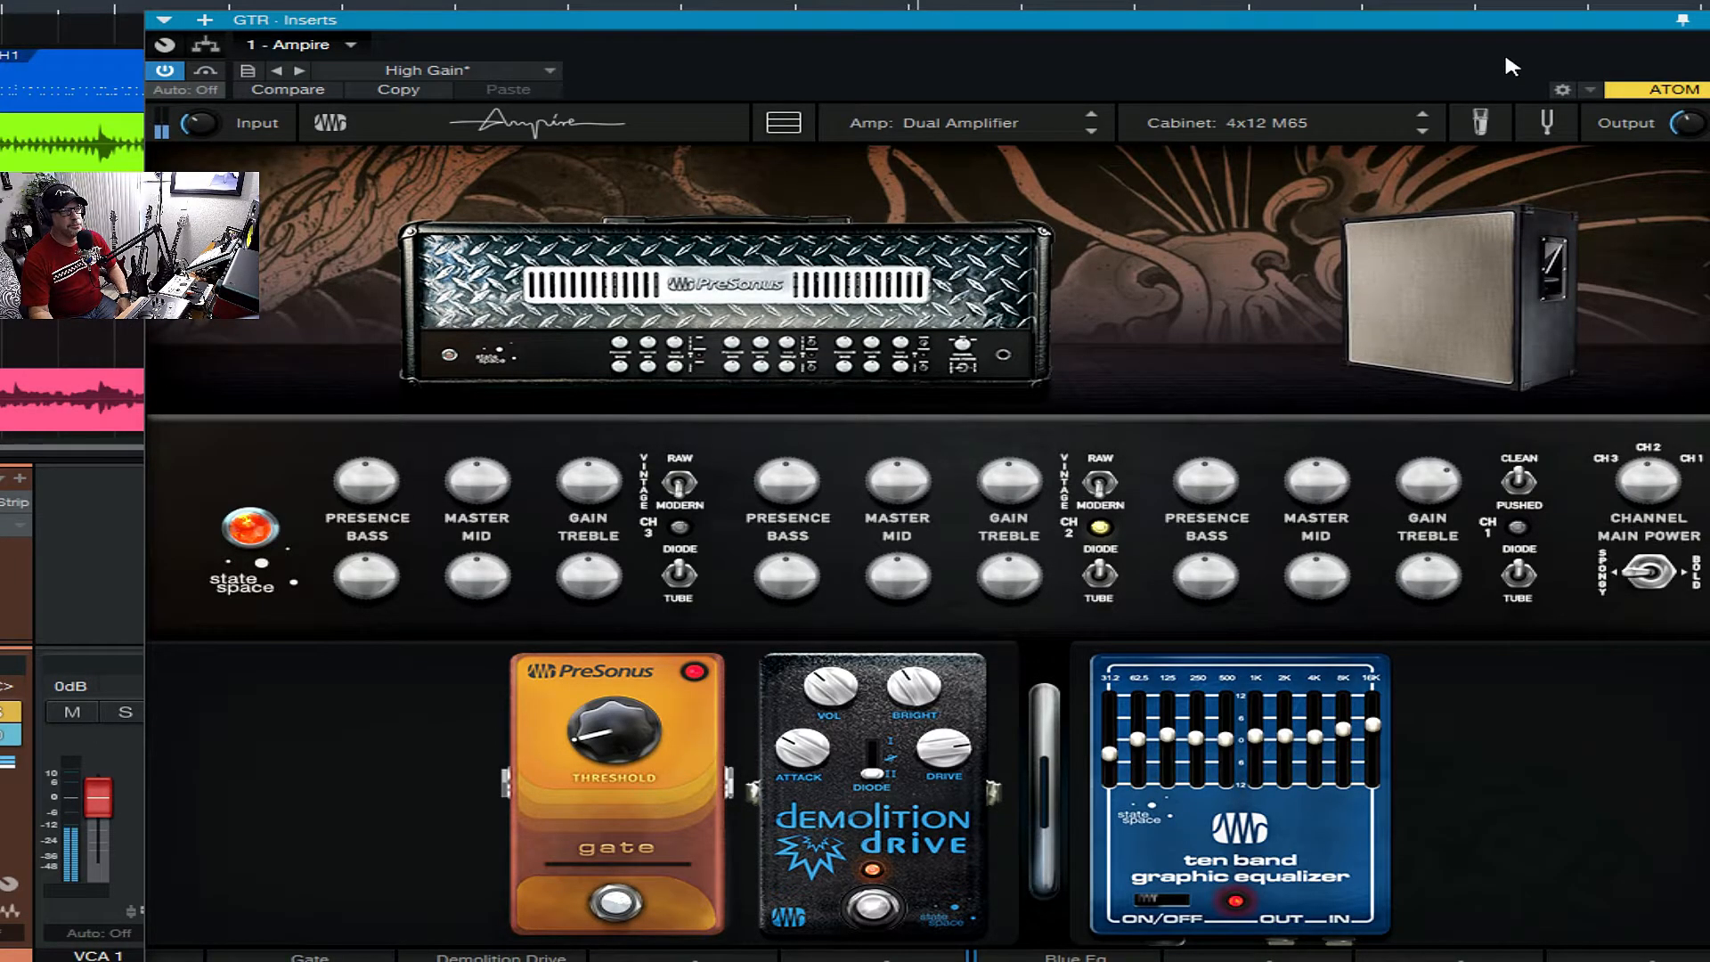
# - Blend the cabinet microphones, trying Mic A and Mic C at about 50% each, and settle on 83% Mic A with 17% Mic C
pyautogui.click(1482, 125)
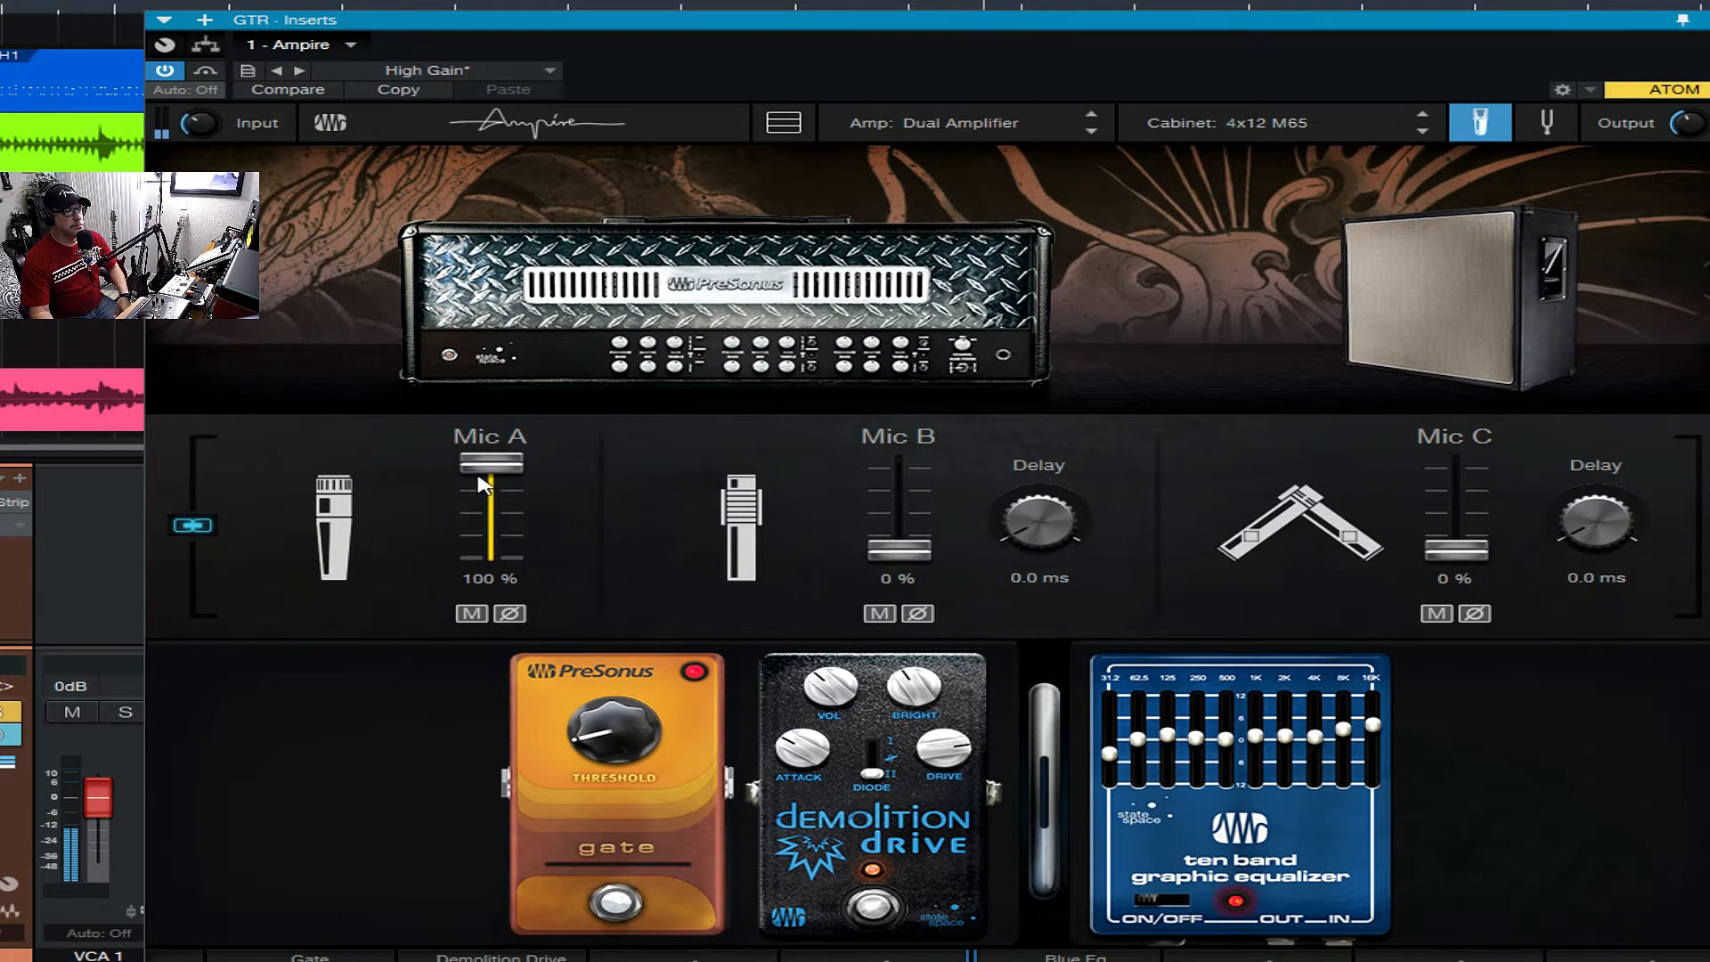
pyautogui.moveTo(488, 464)
pyautogui.mouseDown()
pyautogui.moveTo(487, 515)
pyautogui.moveTo(491, 460)
pyautogui.mouseUp()
pyautogui.moveTo(1448, 553); pyautogui.dragTo(1468, 505)
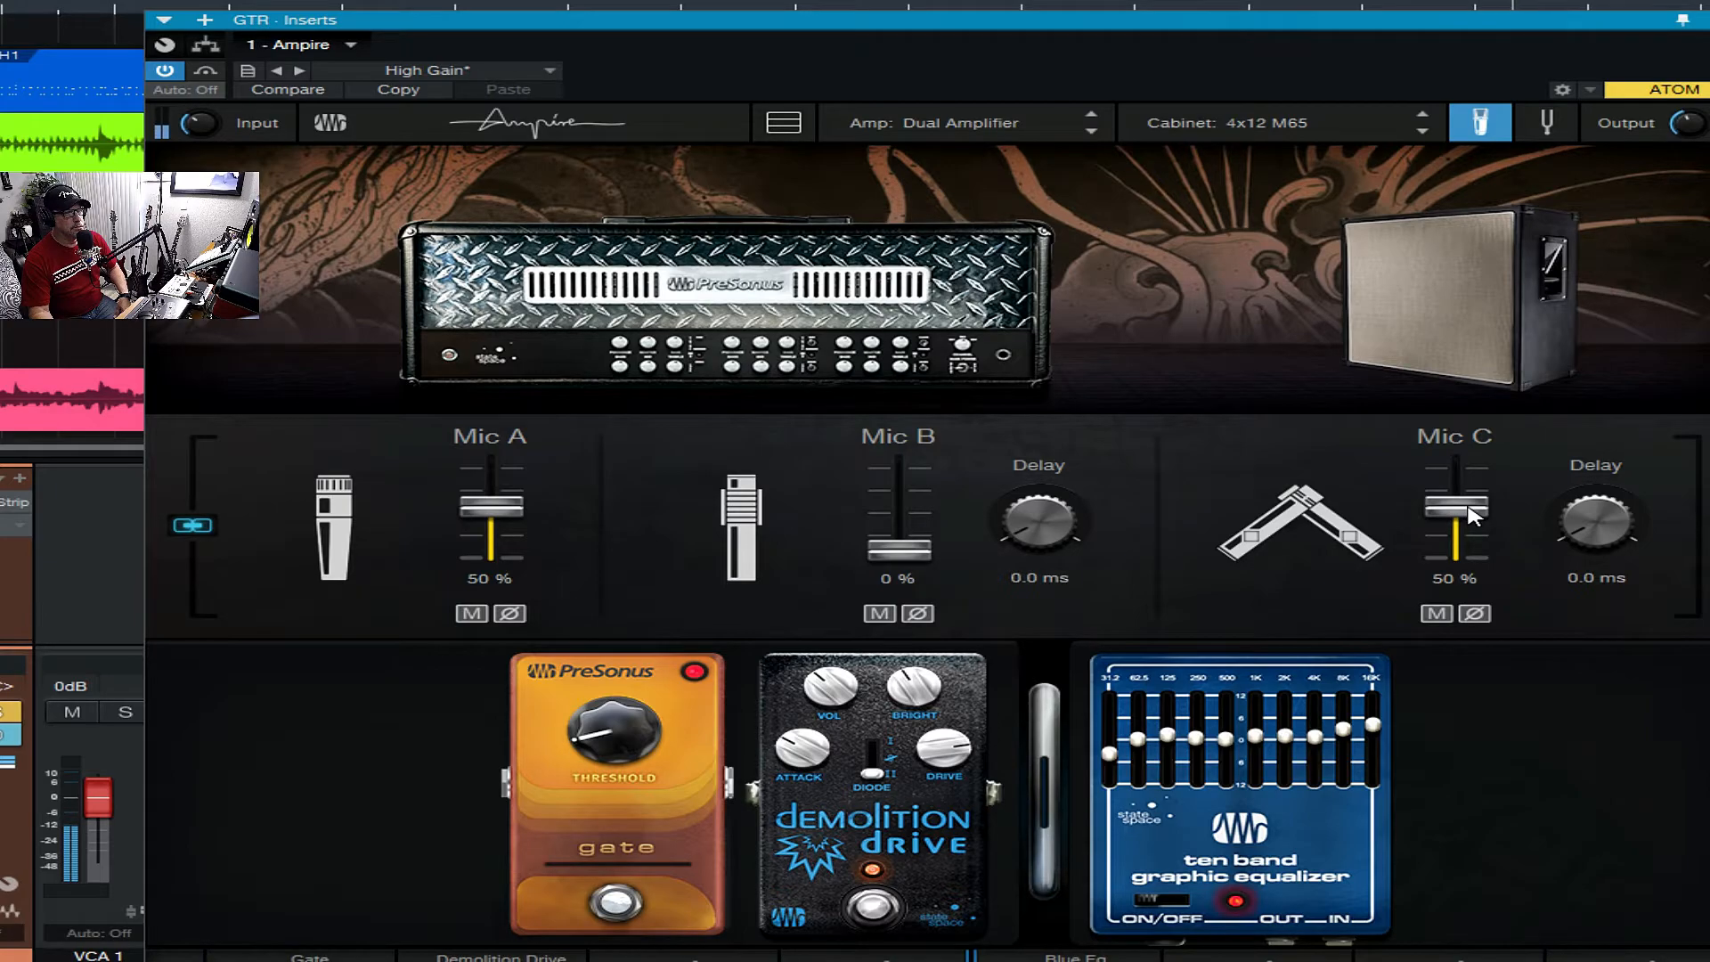
pyautogui.moveTo(1467, 509); pyautogui.dragTo(1460, 509)
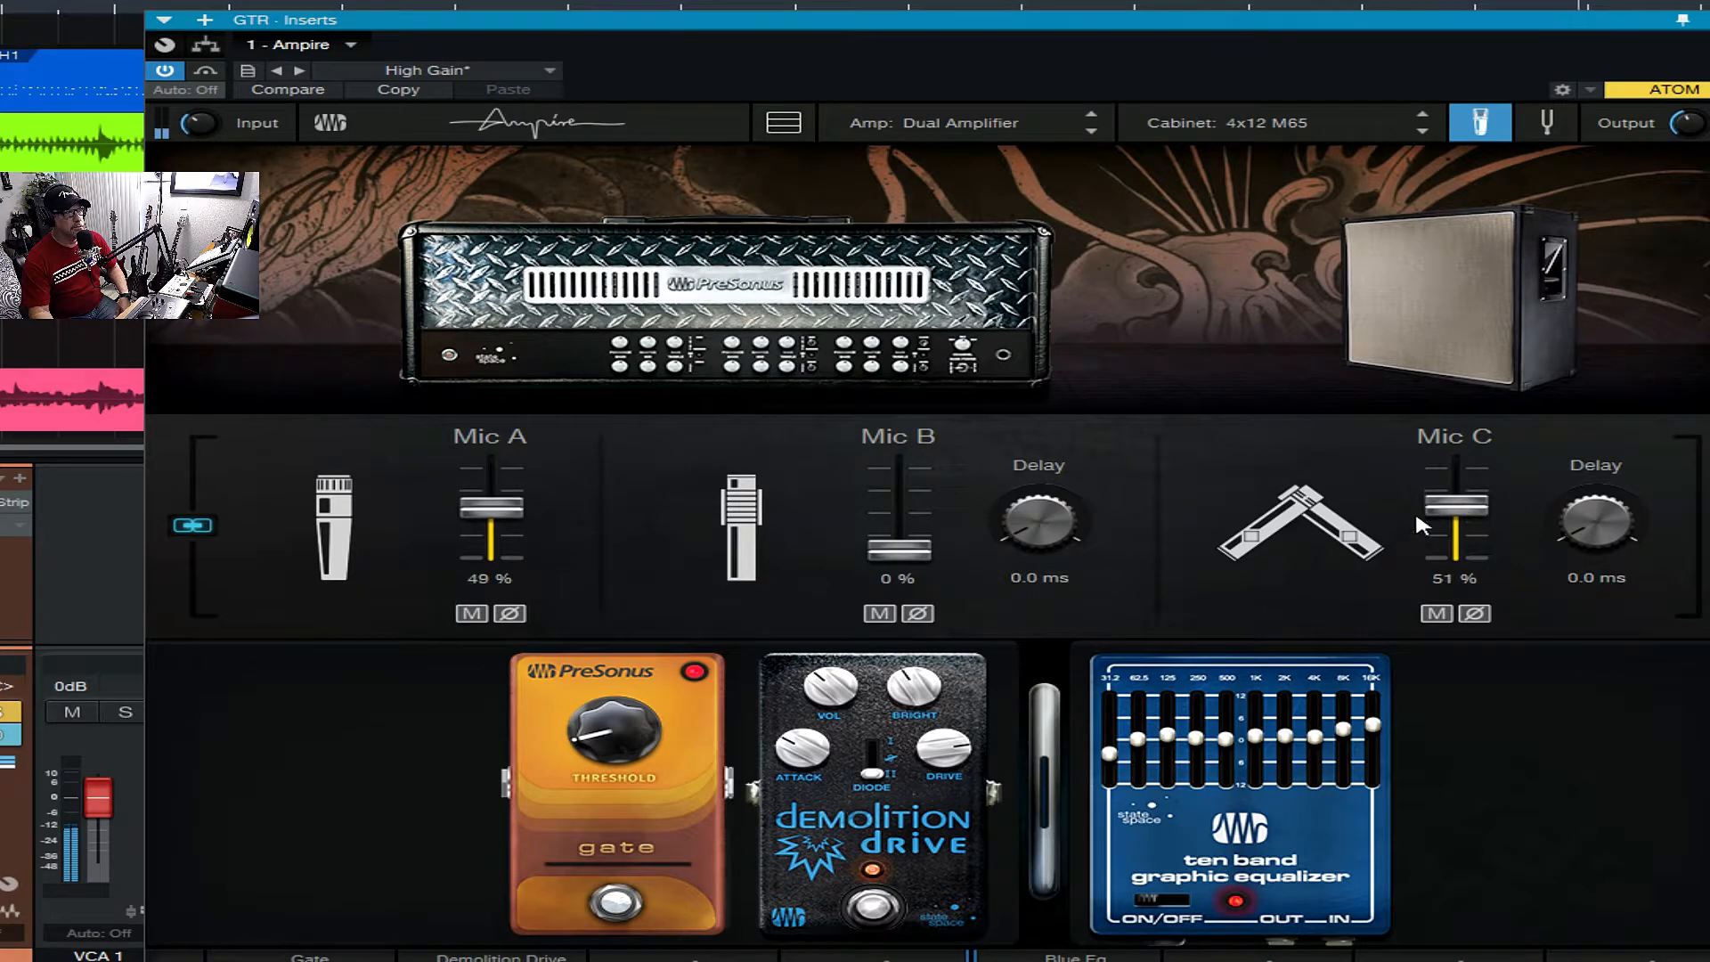
pyautogui.moveTo(519, 519); pyautogui.dragTo(491, 492)
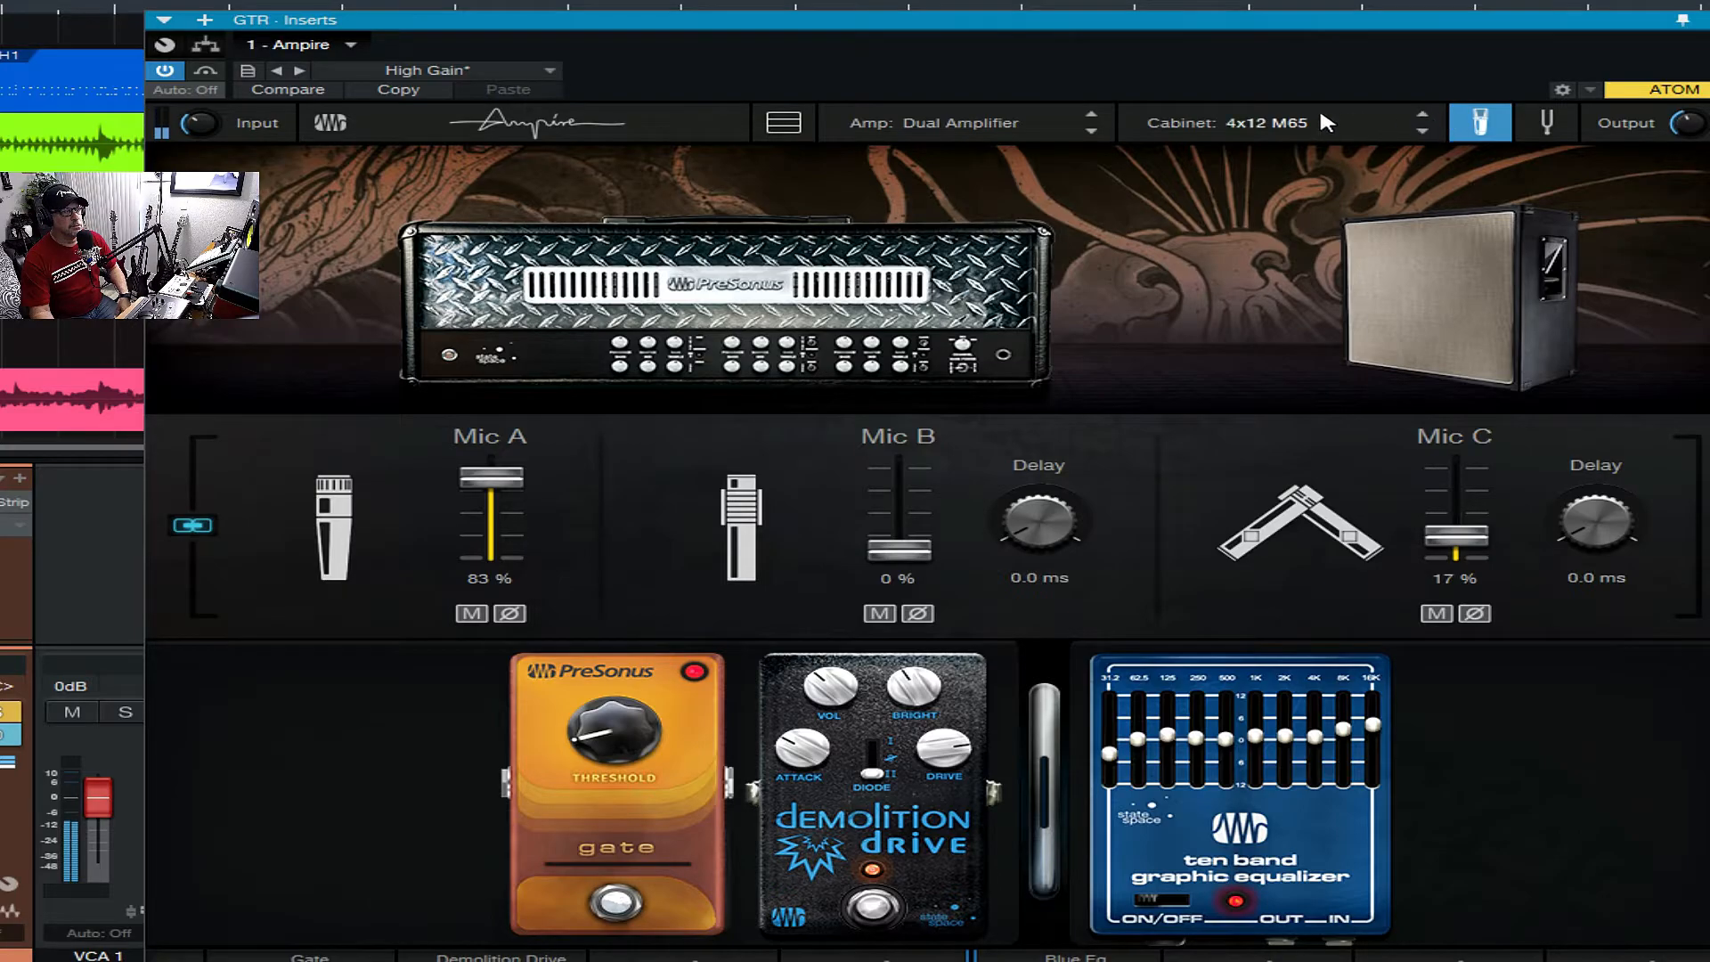
# - Audition the Metal Machine+ amp in place of the Dual Amplifier, with the 4x12 M65 cabinet
pyautogui.click(970, 127)
pyautogui.click(975, 125)
pyautogui.moveTo(1264, 224)
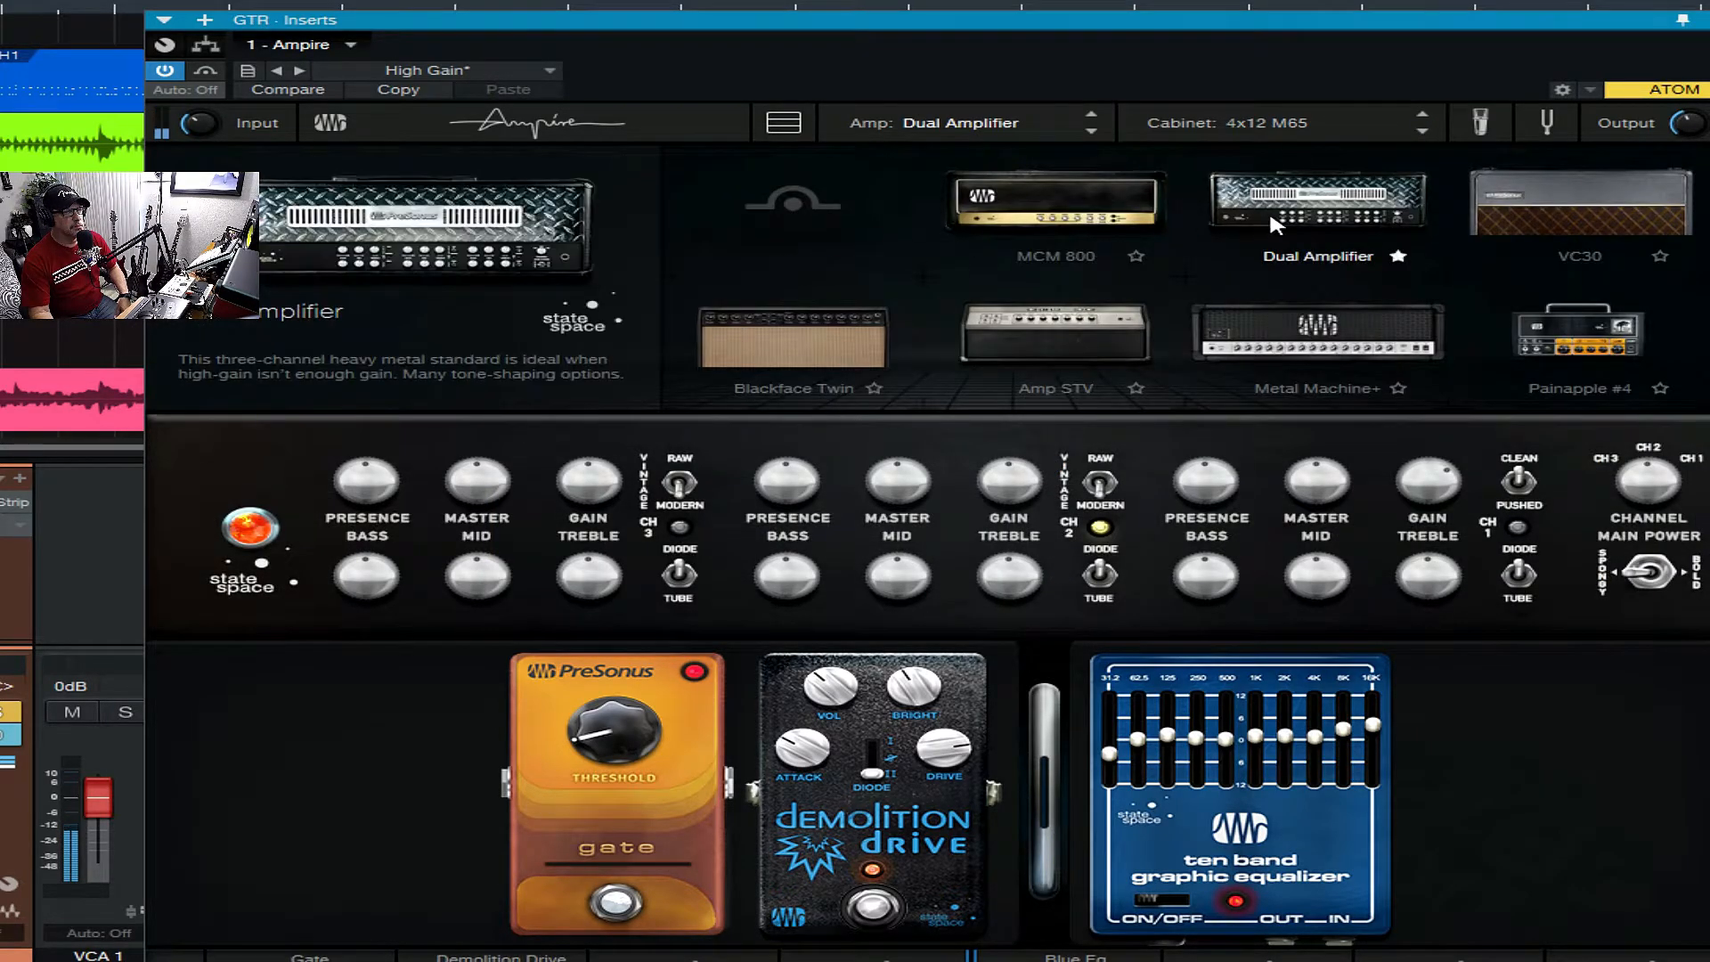
pyautogui.click(1264, 324)
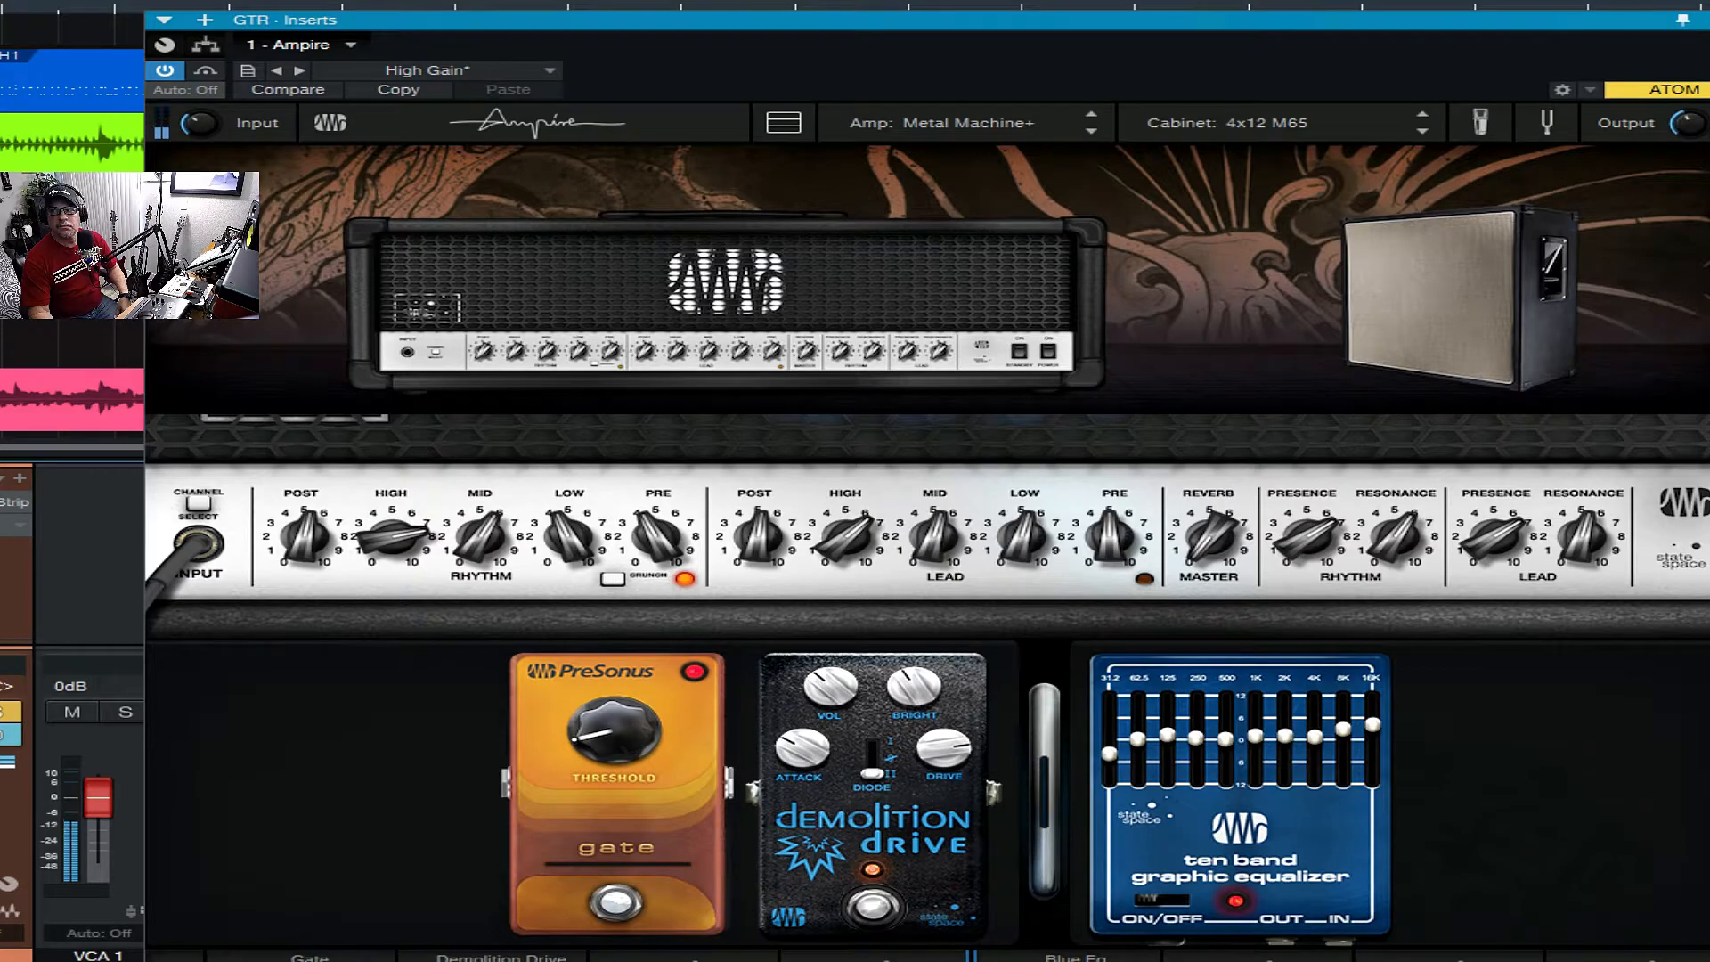
# - Load the Gazoline Emc2 amp, and try its channel 2 and its mode switch before returning to channel 1
pyautogui.click(787, 338)
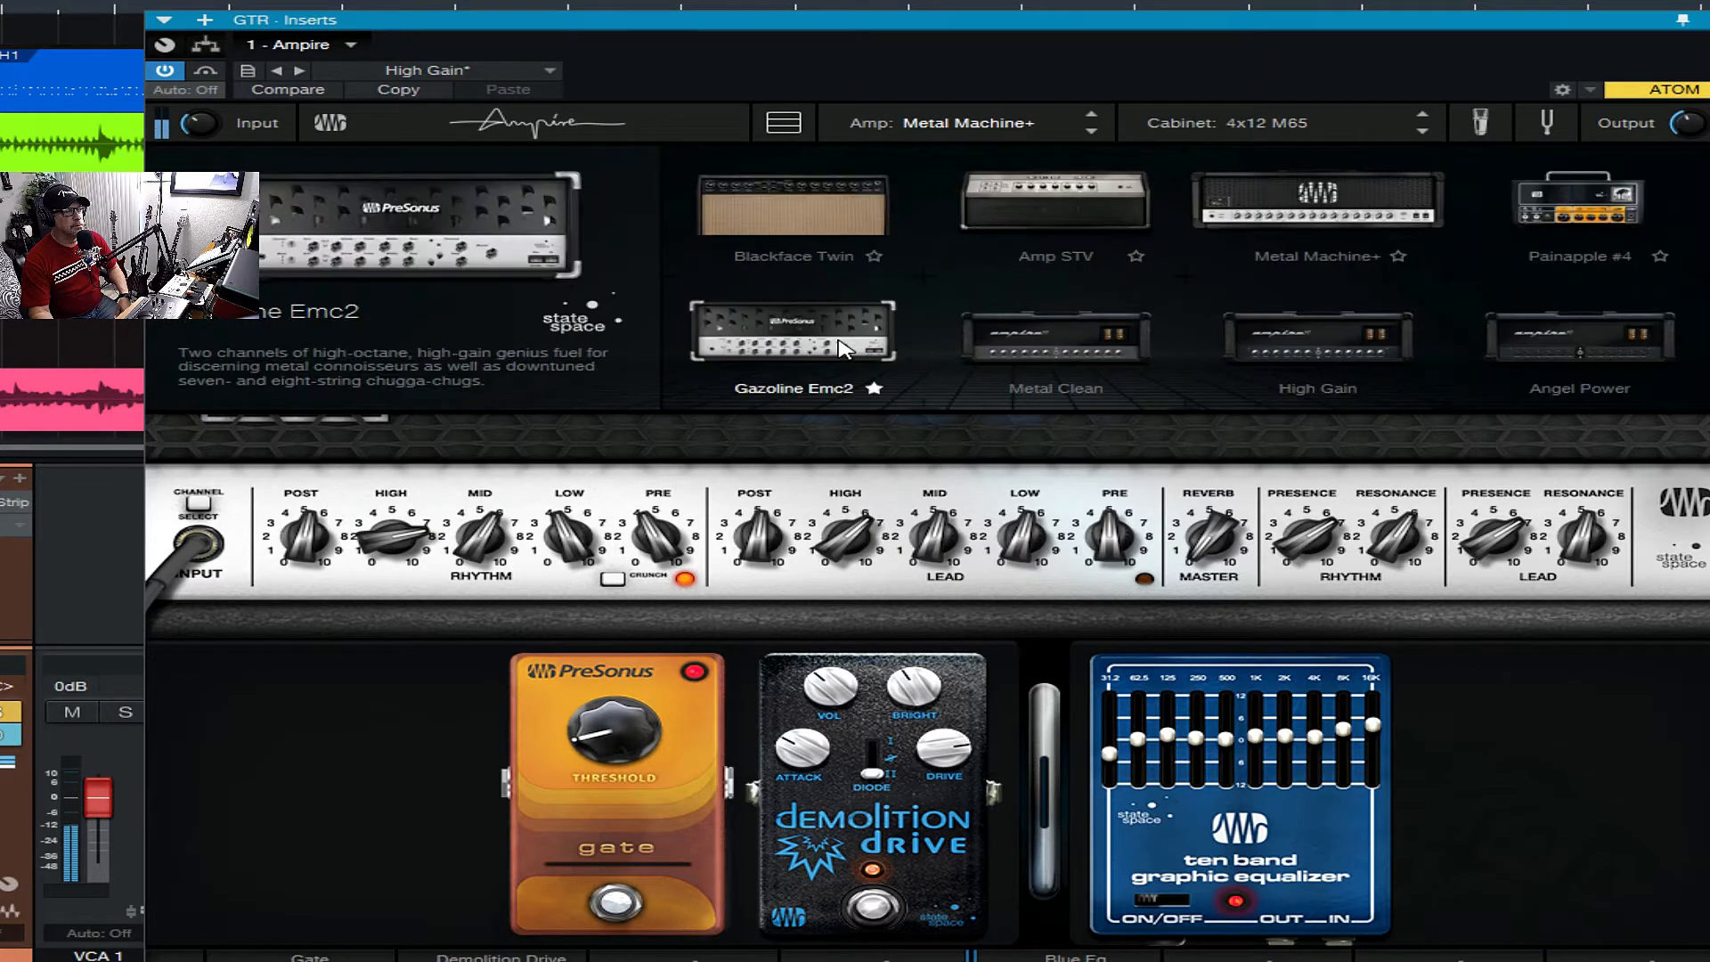
pyautogui.click(842, 347)
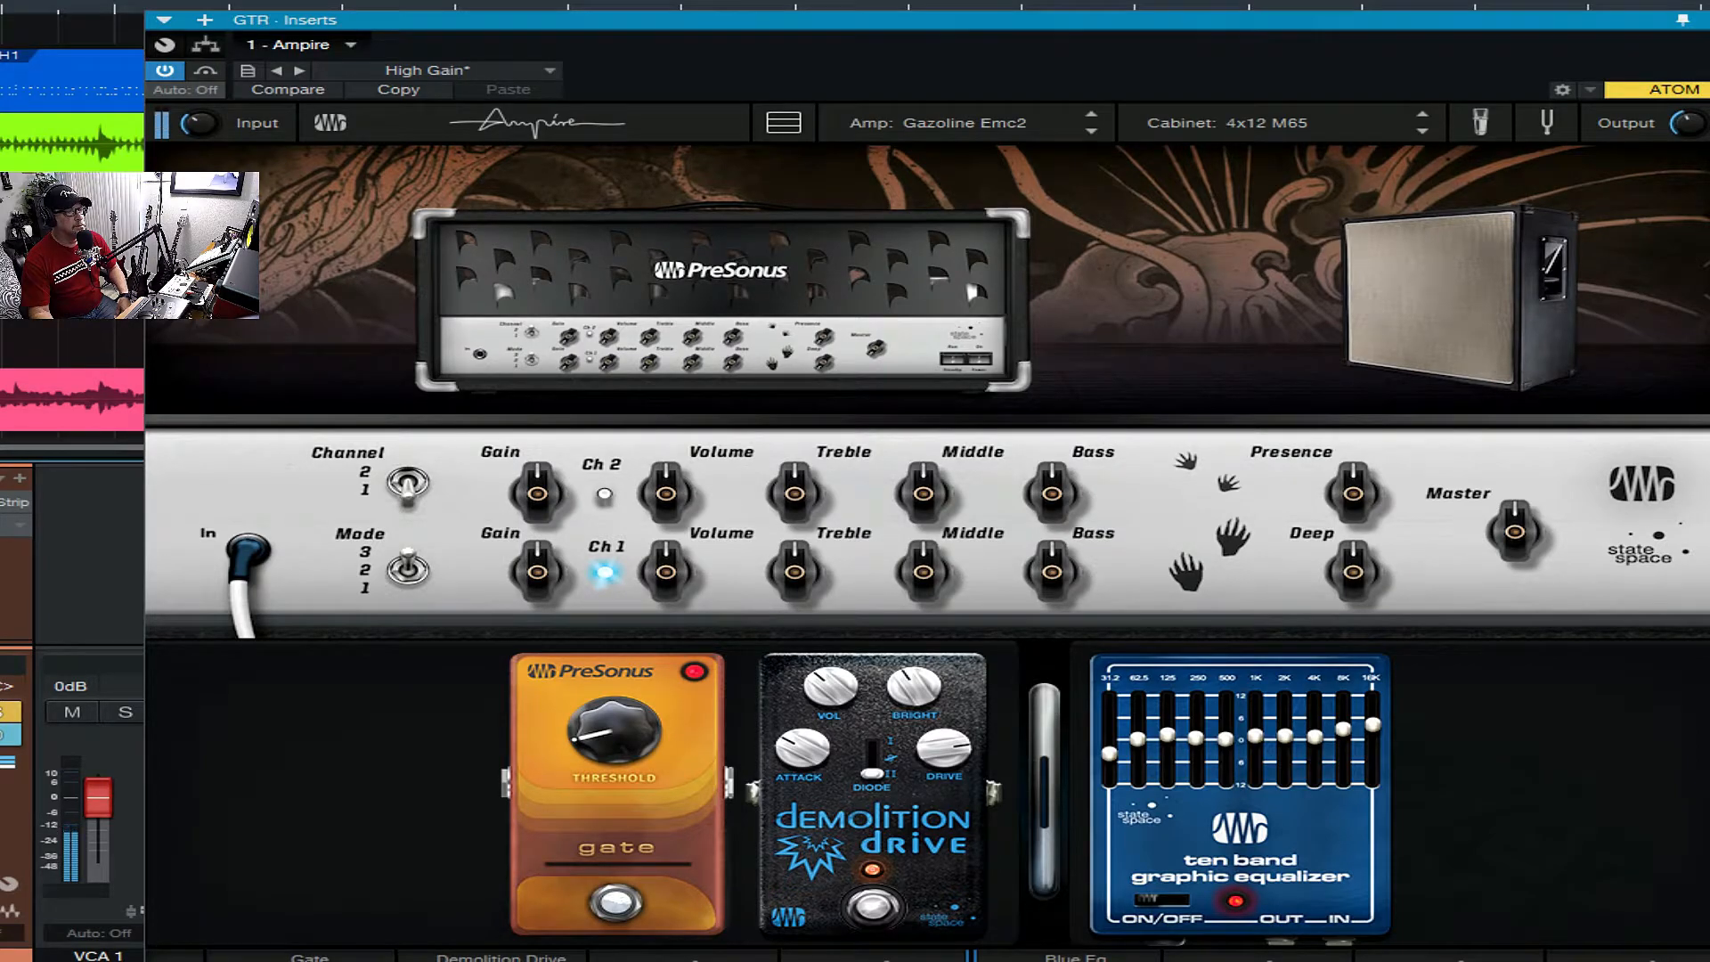
pyautogui.moveTo(690, 521)
pyautogui.click(407, 481)
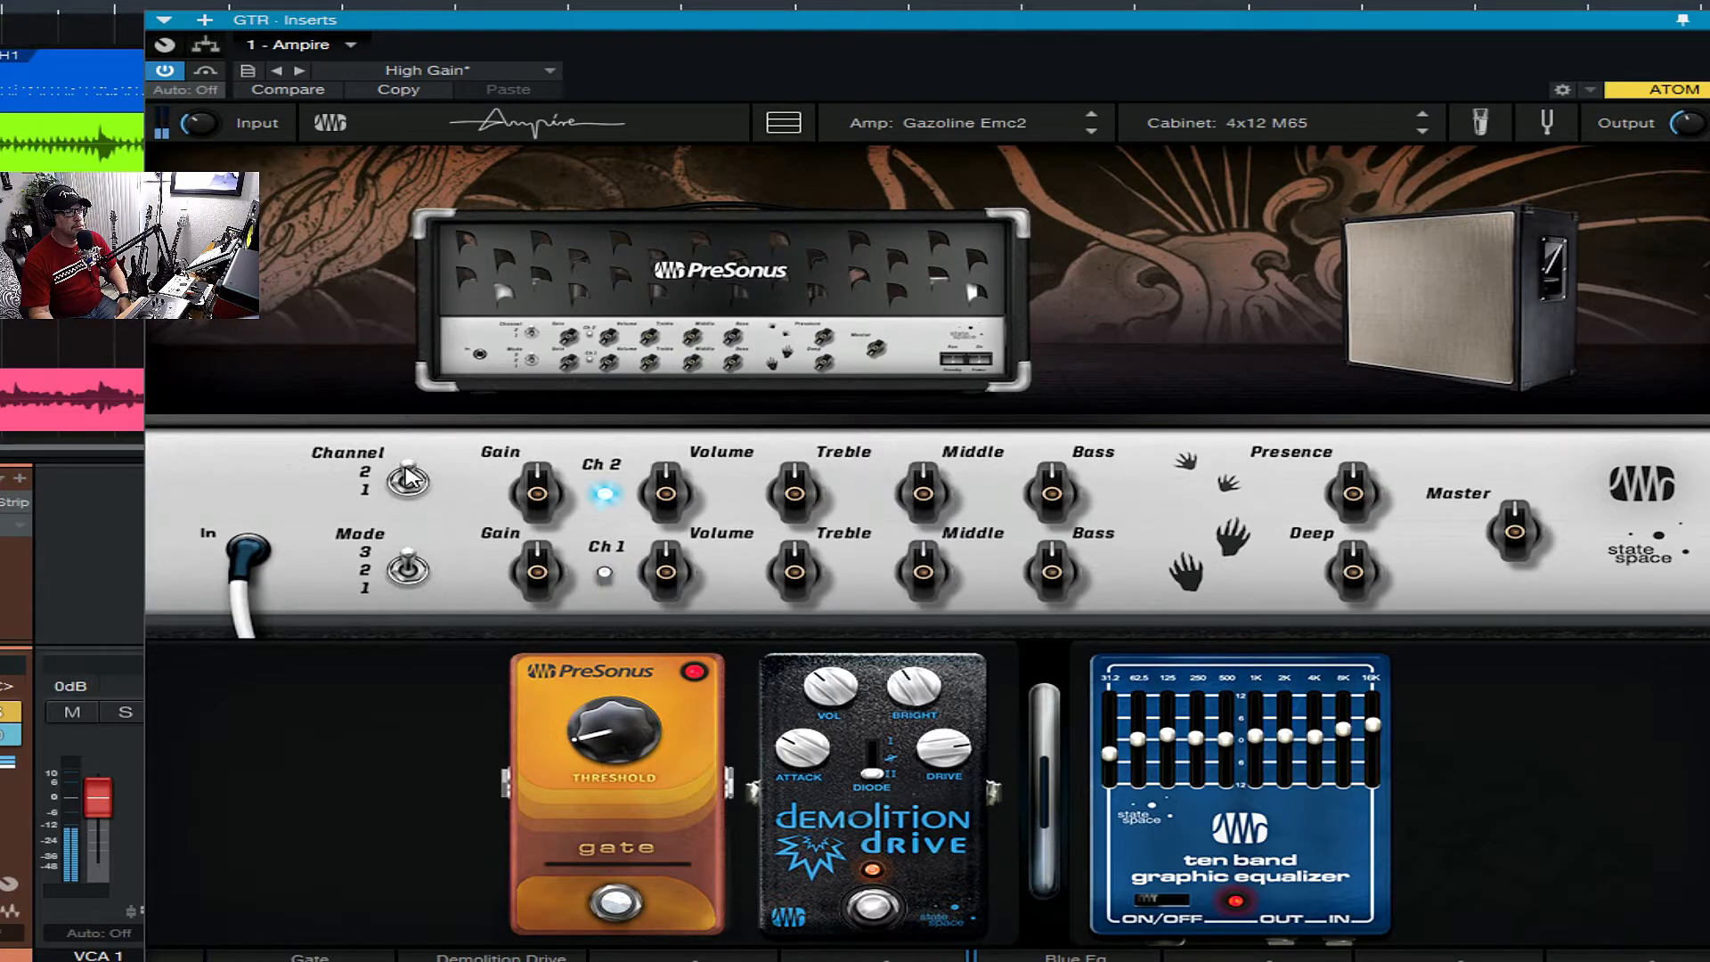
pyautogui.click(407, 481)
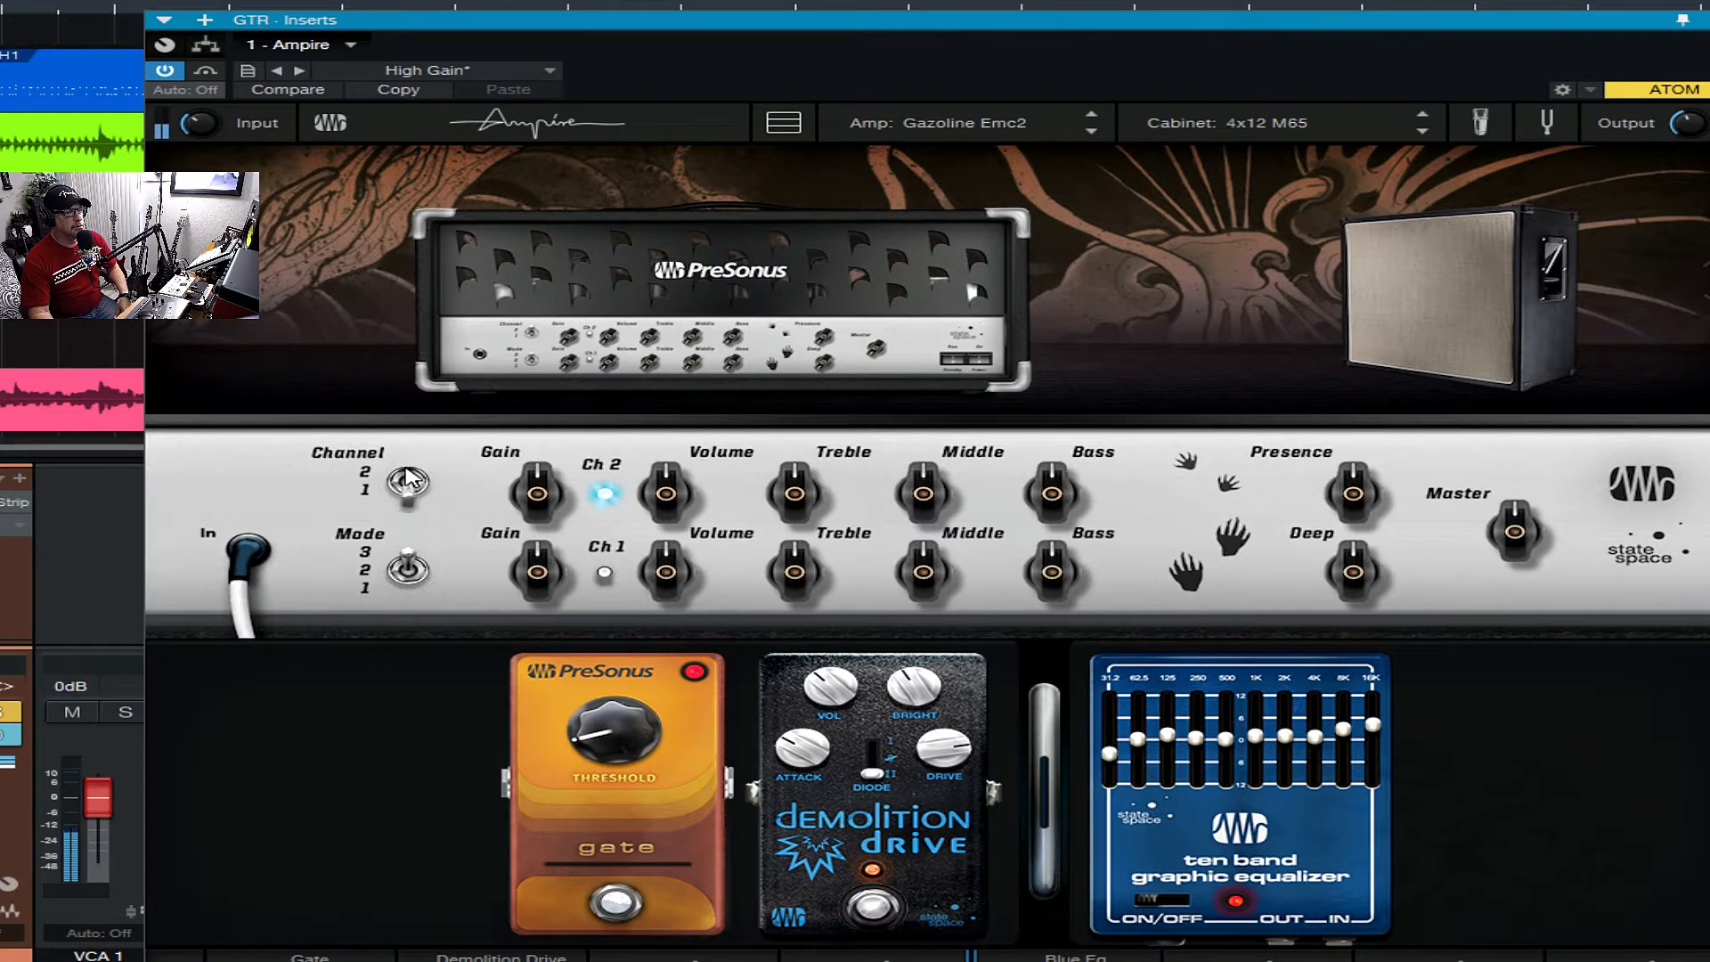
pyautogui.click(407, 572)
pyautogui.click(407, 571)
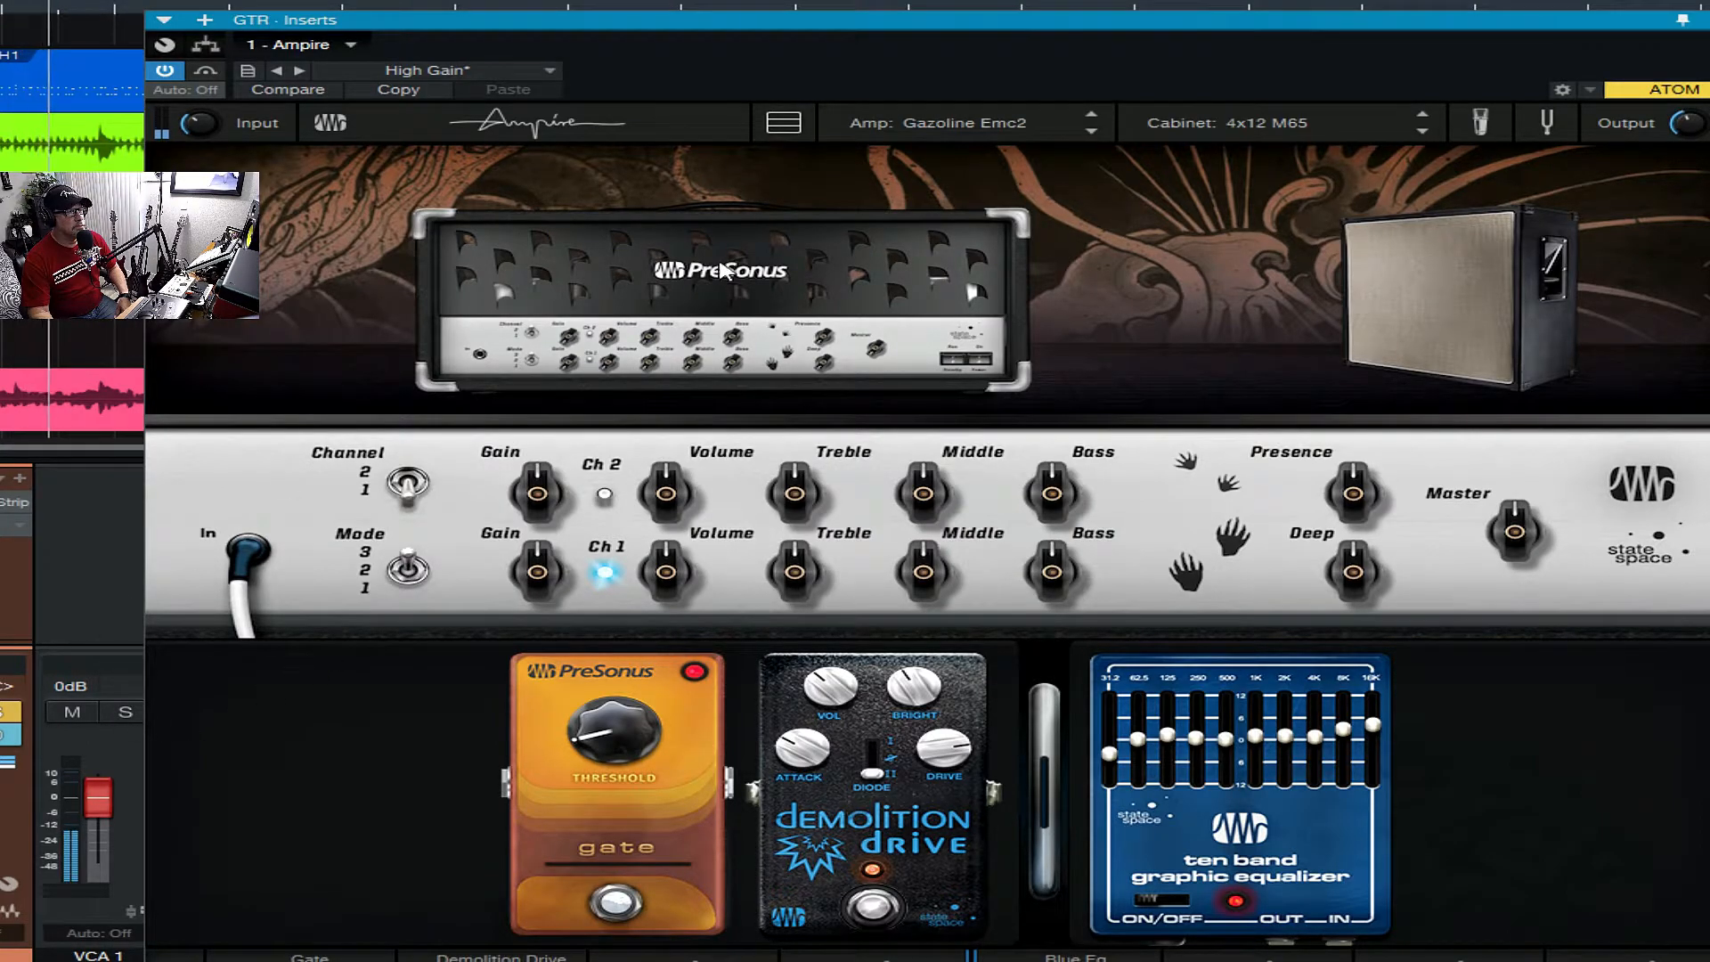
# - Audition the Metal Clean amp, switch it to channel B, and adjust that channel's drive
pyautogui.click(973, 125)
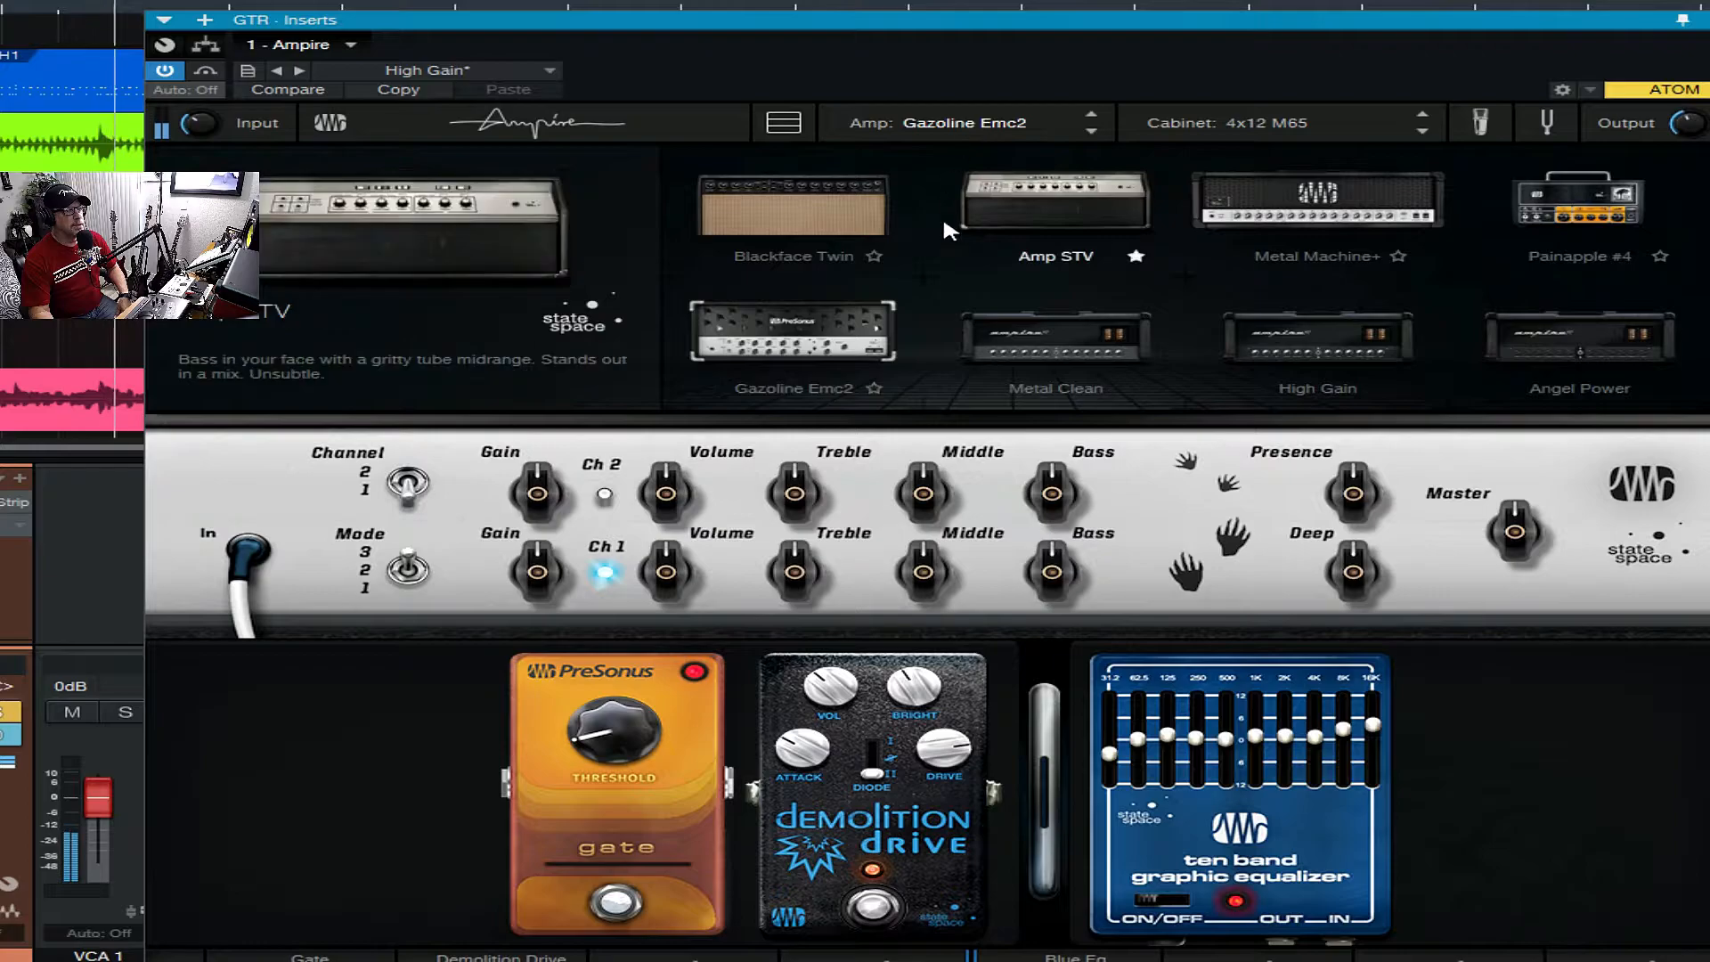
pyautogui.click(1028, 340)
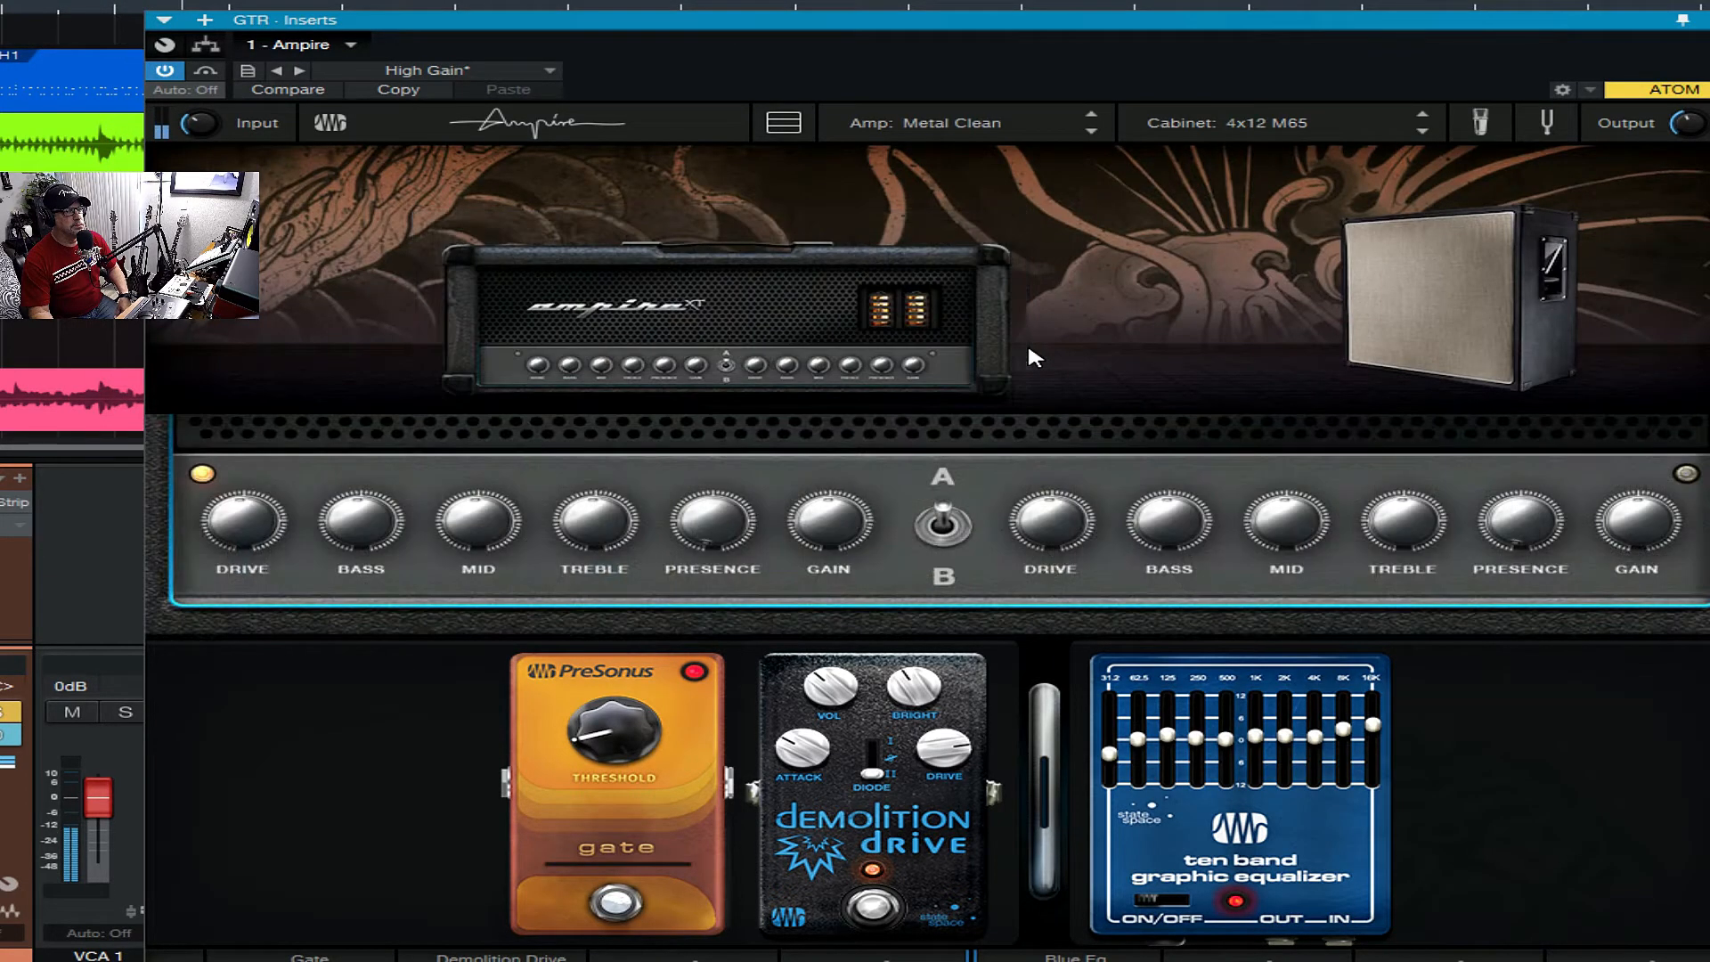
pyautogui.click(942, 524)
pyautogui.moveTo(1044, 523); pyautogui.dragTo(1043, 501)
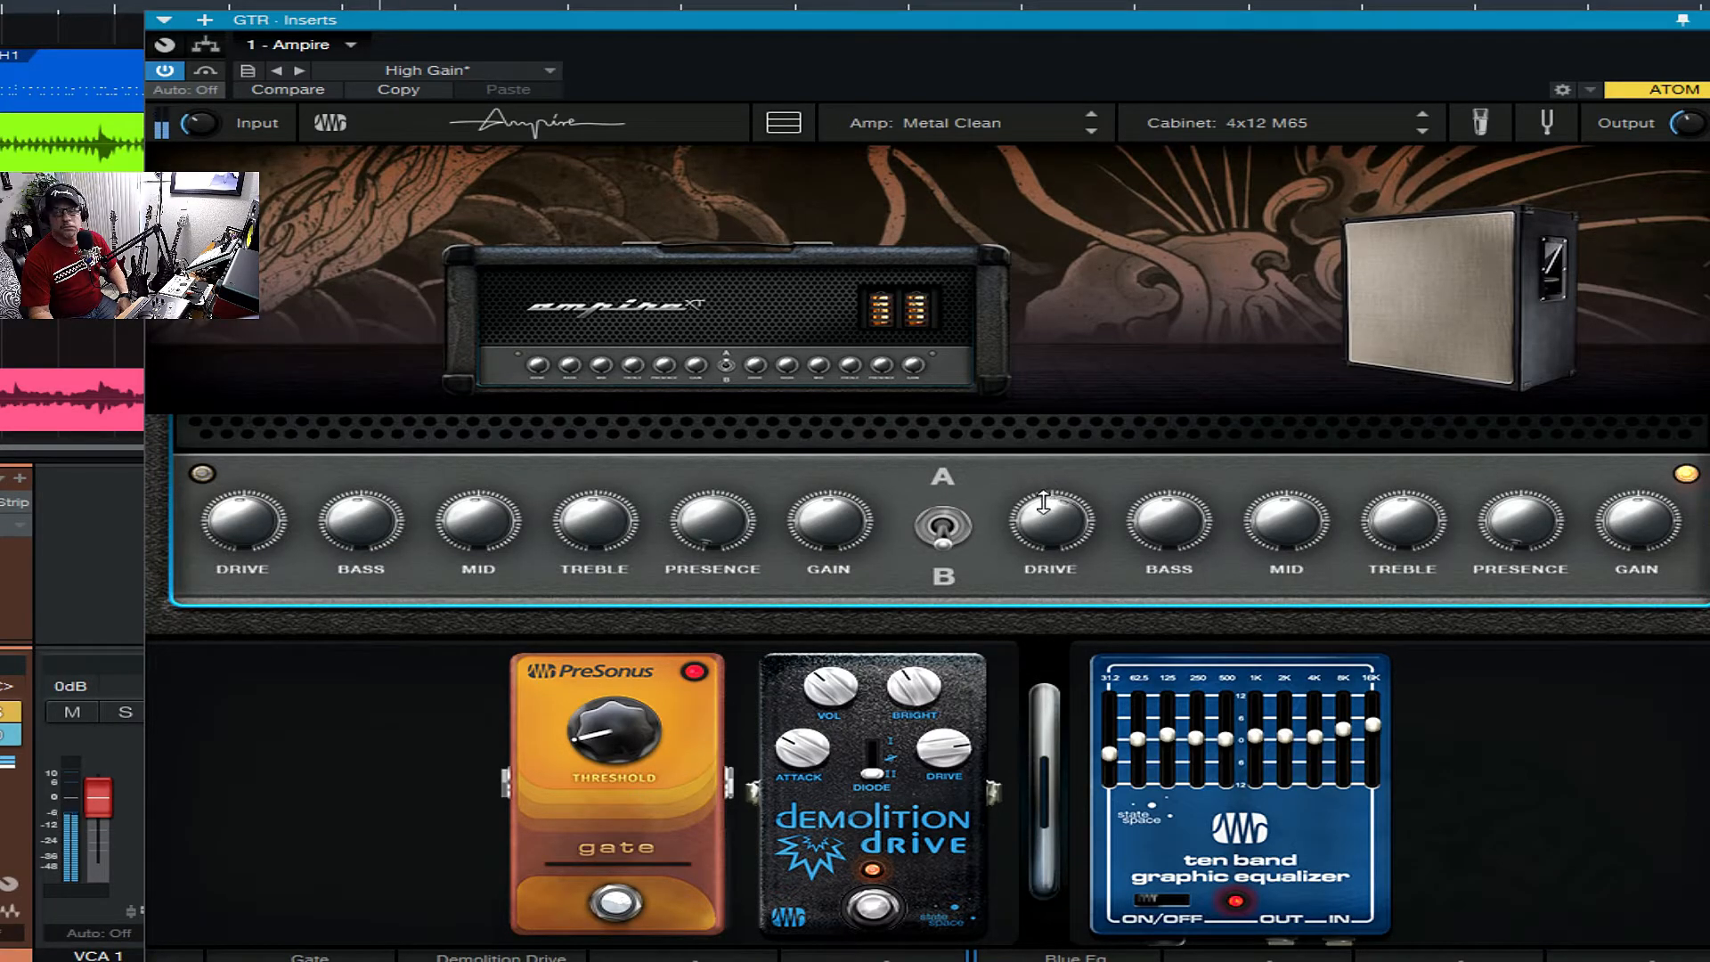
# - Load the High Gain amp and compare its channels A and B, leaving it on channel A
pyautogui.click(953, 122)
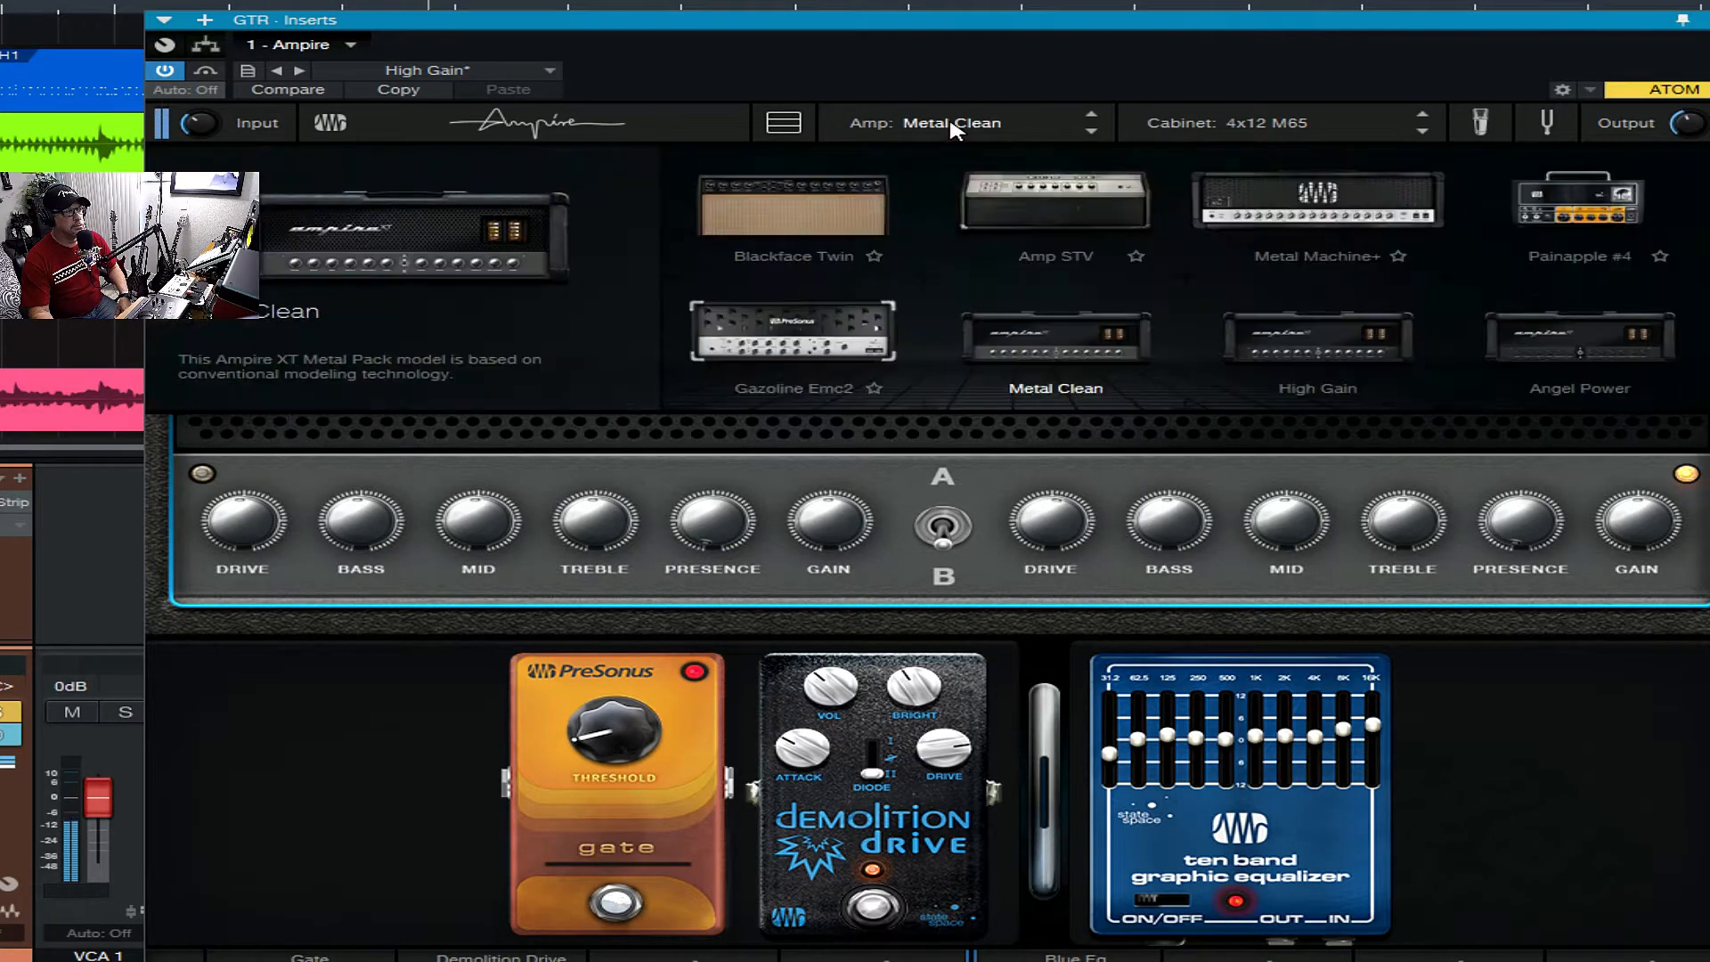
pyautogui.click(1109, 327)
pyautogui.click(996, 123)
pyautogui.click(1298, 320)
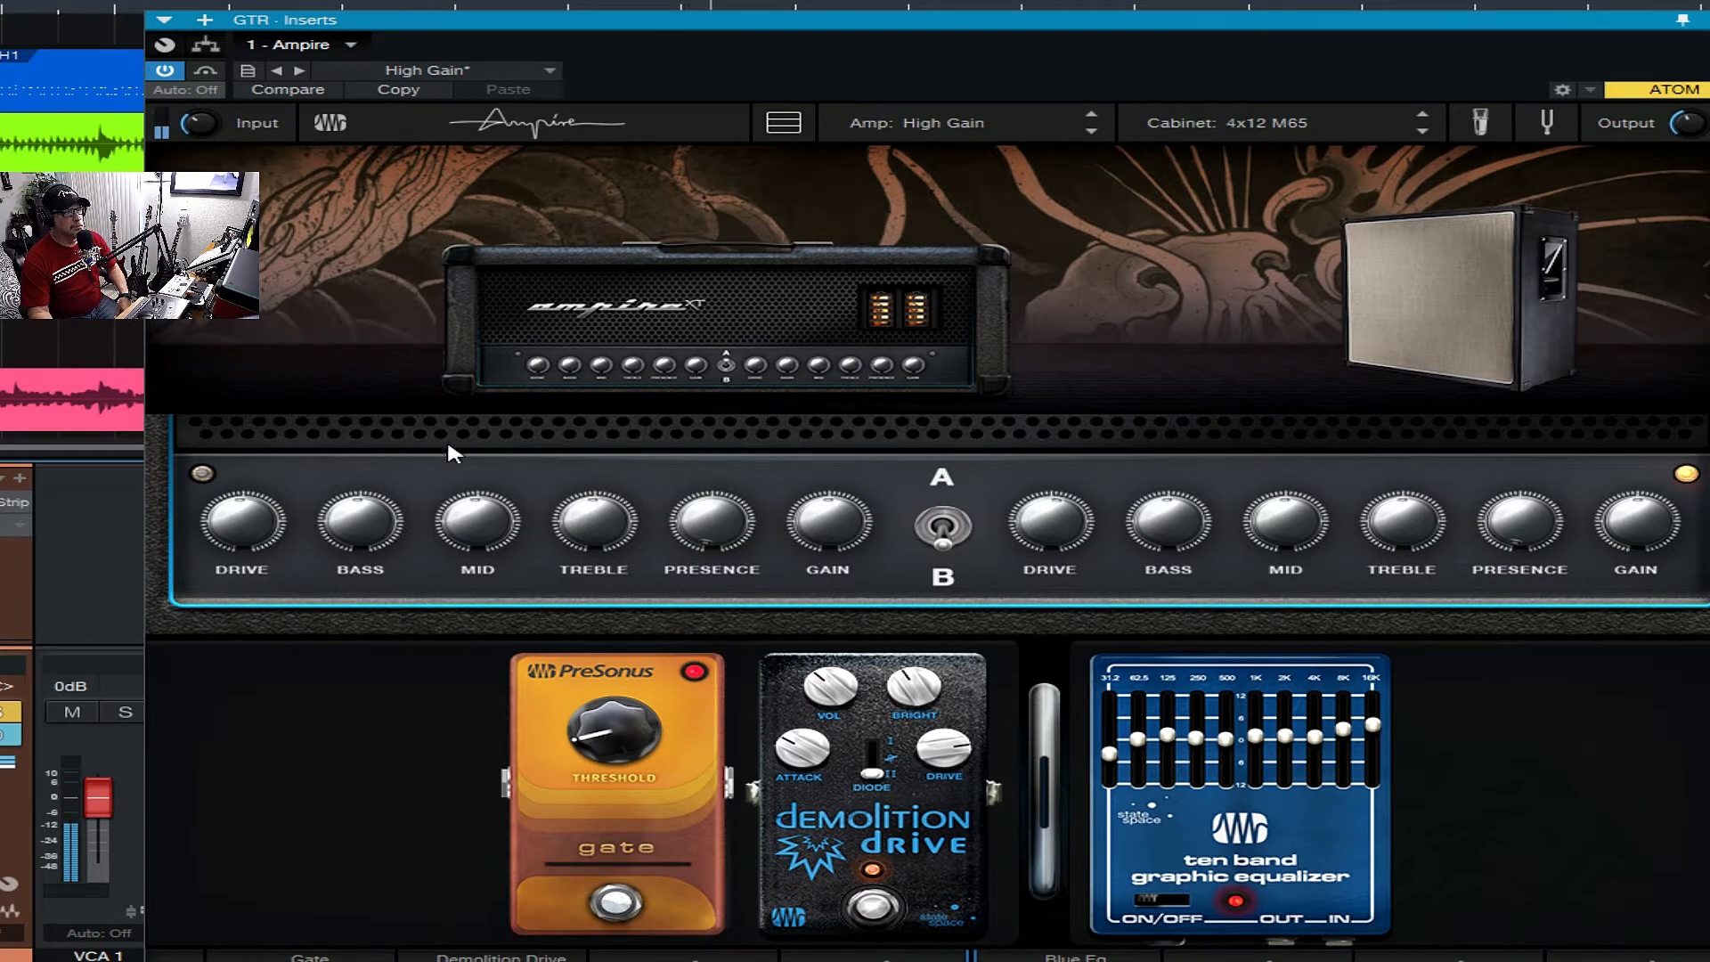
pyautogui.click(943, 525)
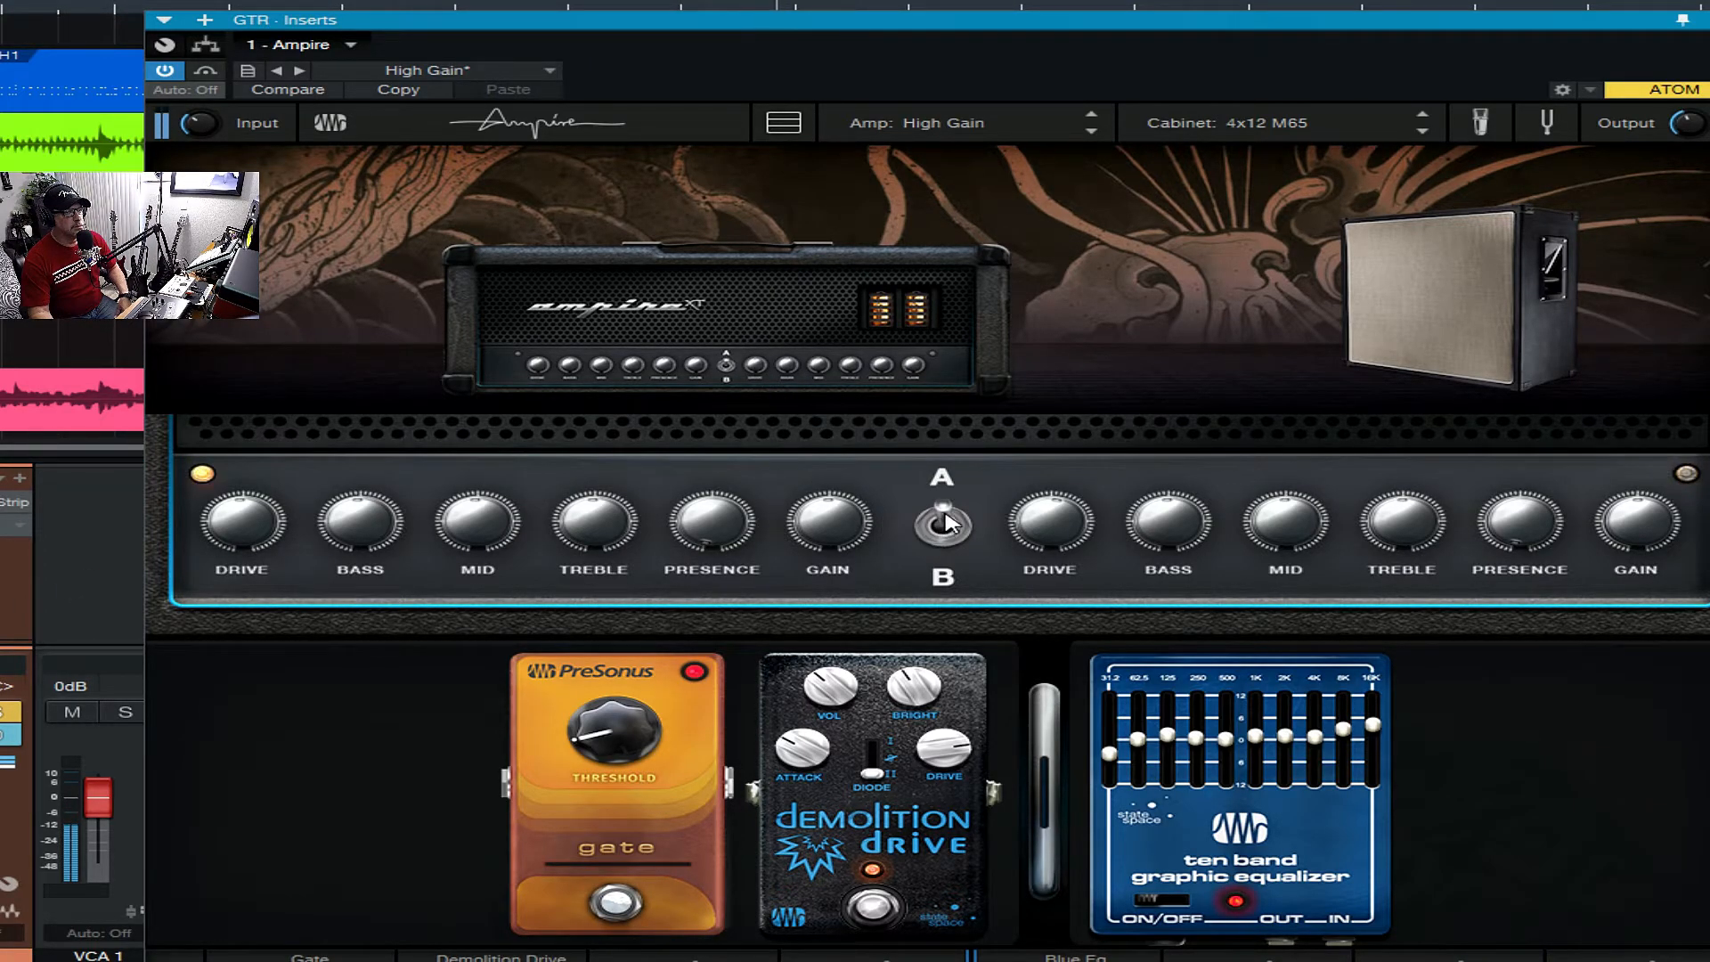
pyautogui.click(949, 524)
pyautogui.click(949, 523)
# - Load the Angel Power amp and switch it from channel A to channel B
pyautogui.click(940, 129)
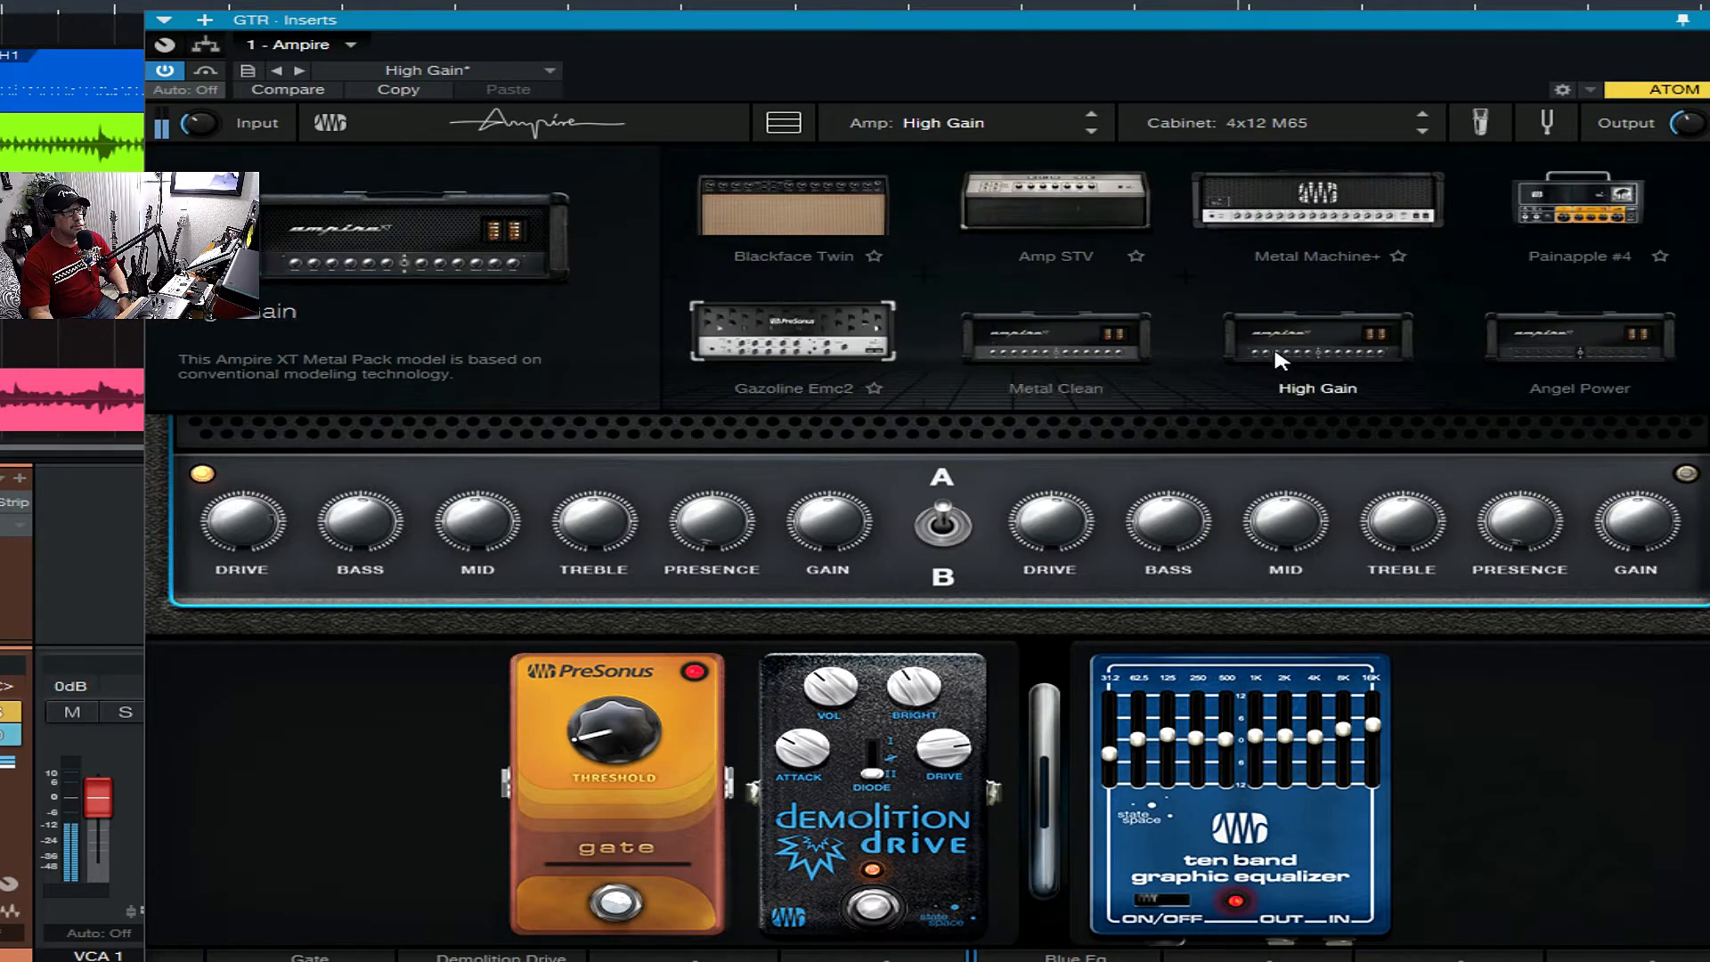
pyautogui.scroll(-1, 1273, 344)
pyautogui.click(1550, 322)
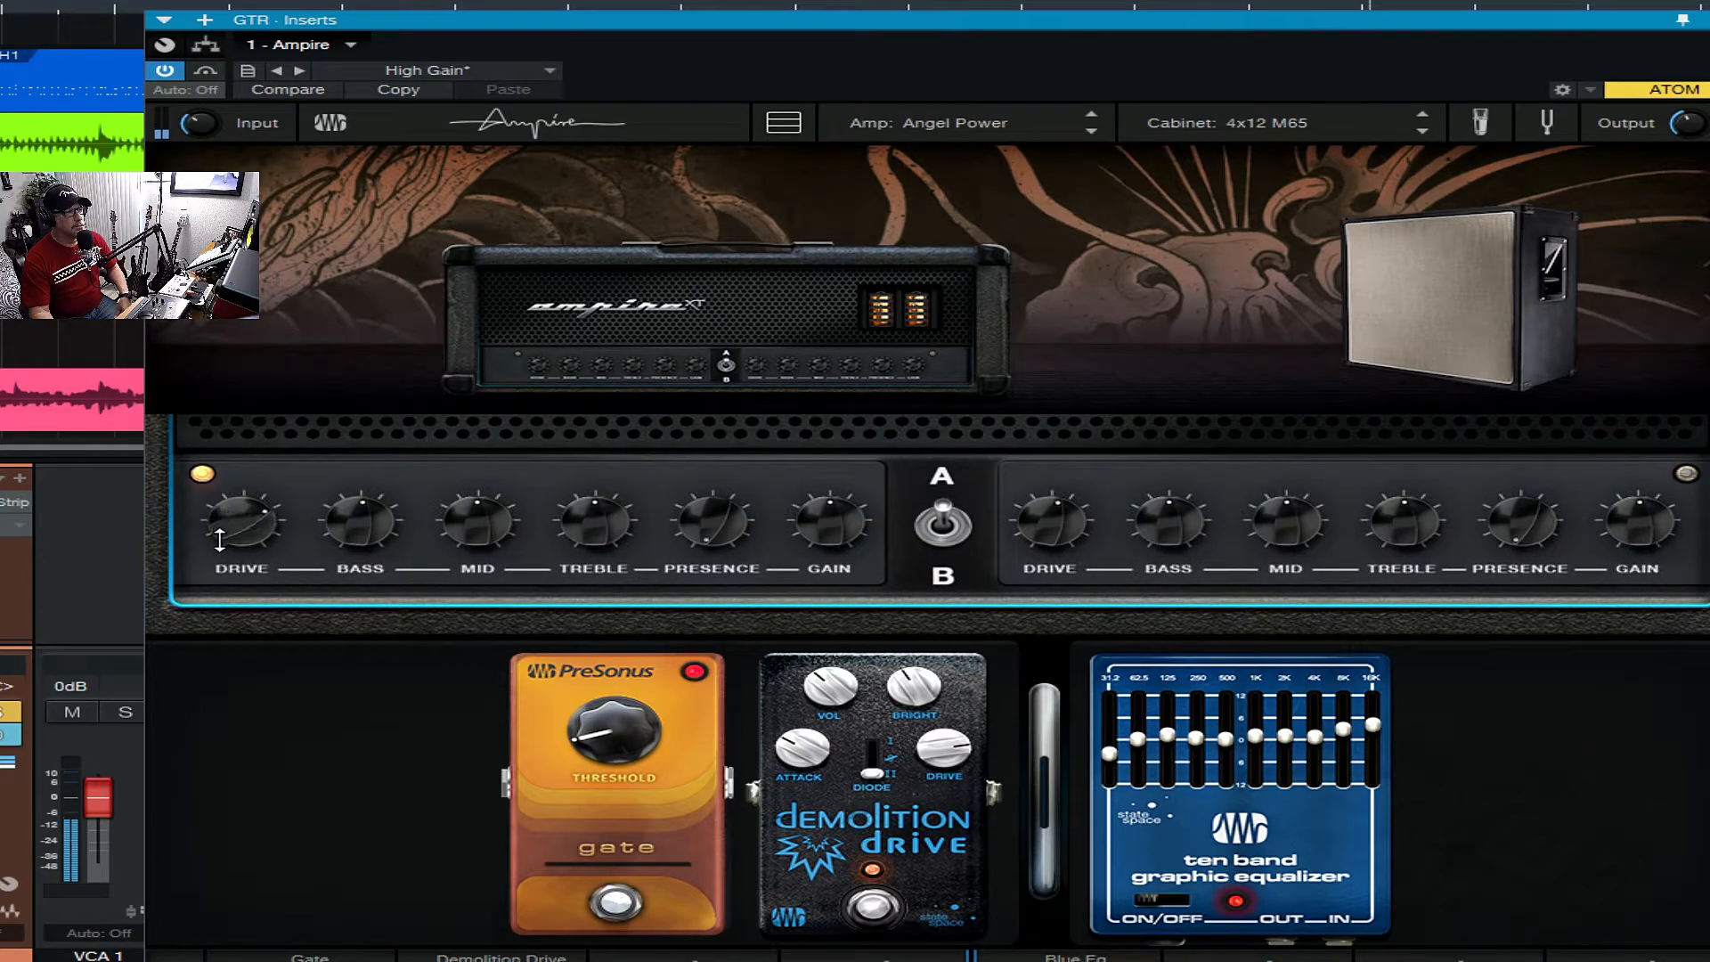
pyautogui.click(945, 527)
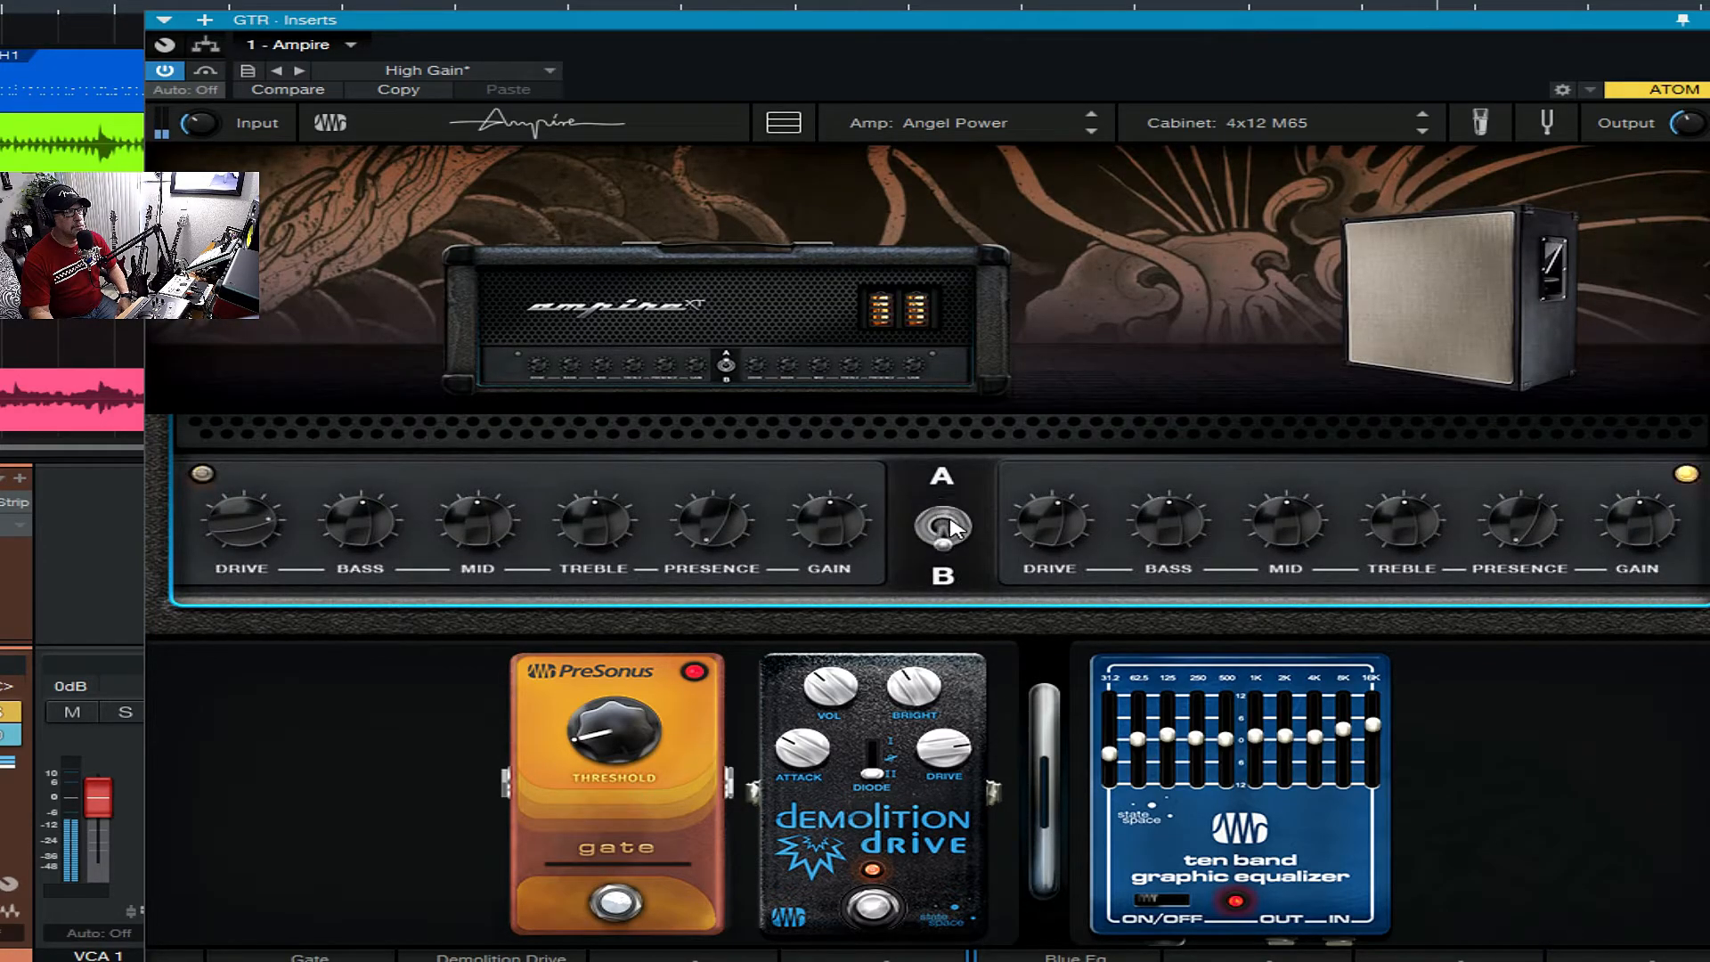
# - Switch the Angel Power amp back to channel A and try that channel's drive
pyautogui.moveTo(1053, 523)
pyautogui.mouseDown()
pyautogui.moveTo(1053, 485)
pyautogui.moveTo(1054, 524)
pyautogui.mouseUp()
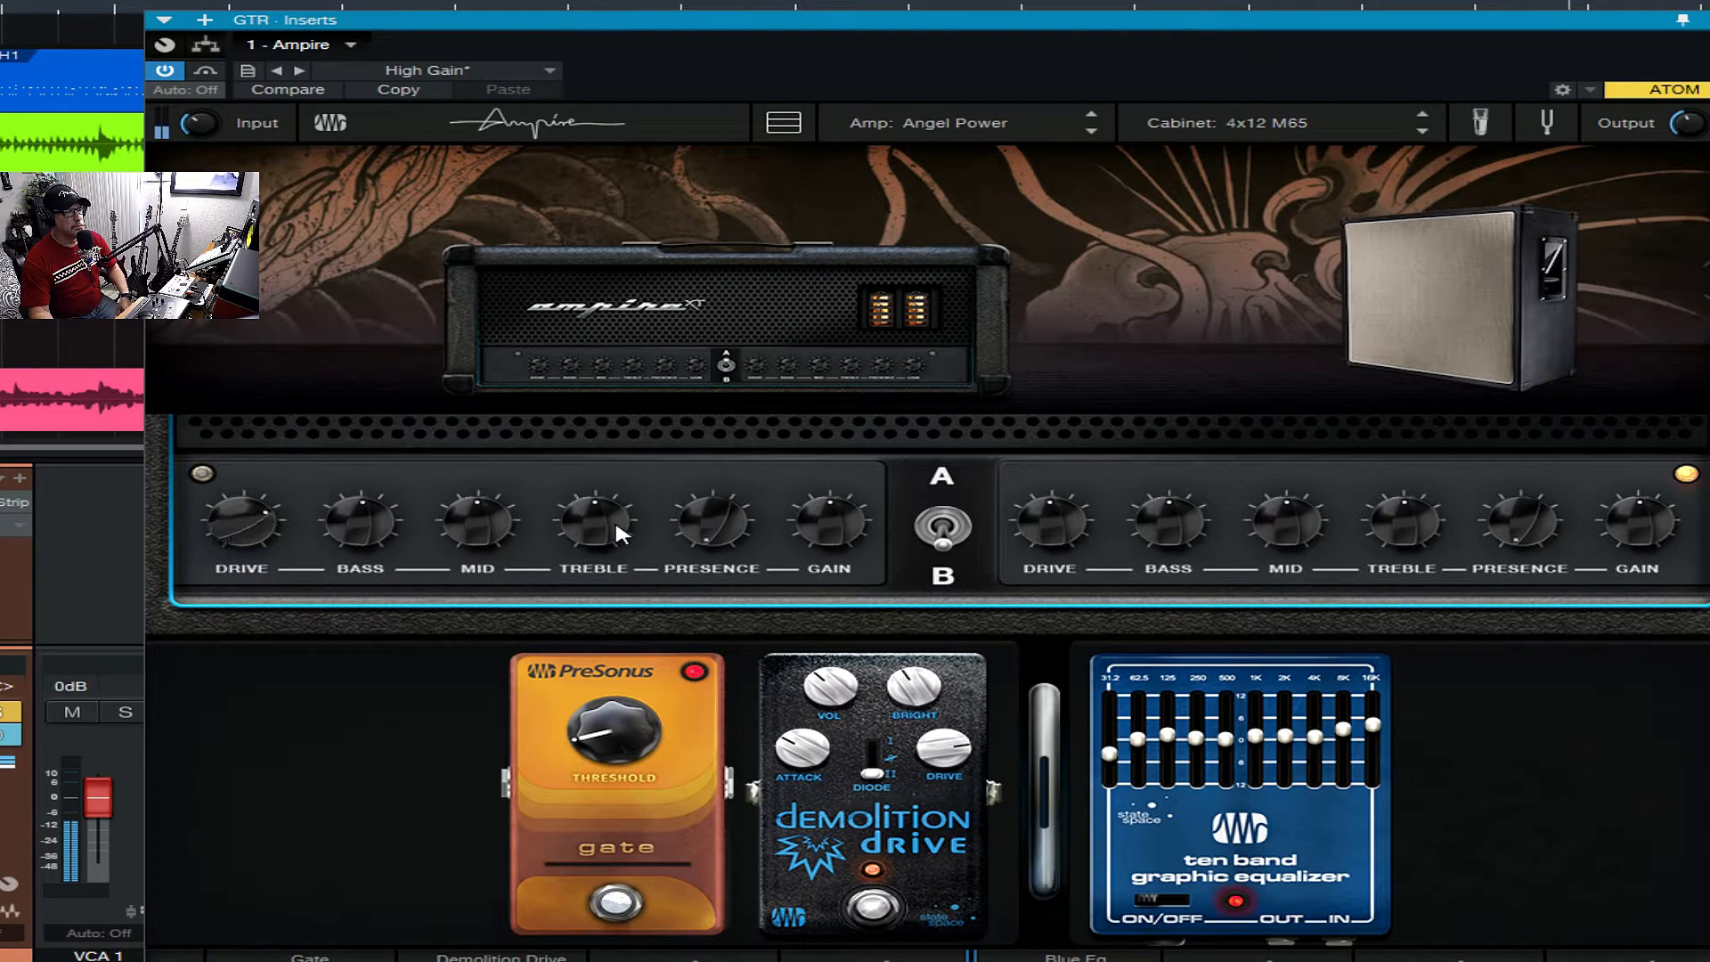
pyautogui.click(942, 527)
pyautogui.moveTo(240, 524); pyautogui.dragTo(259, 487)
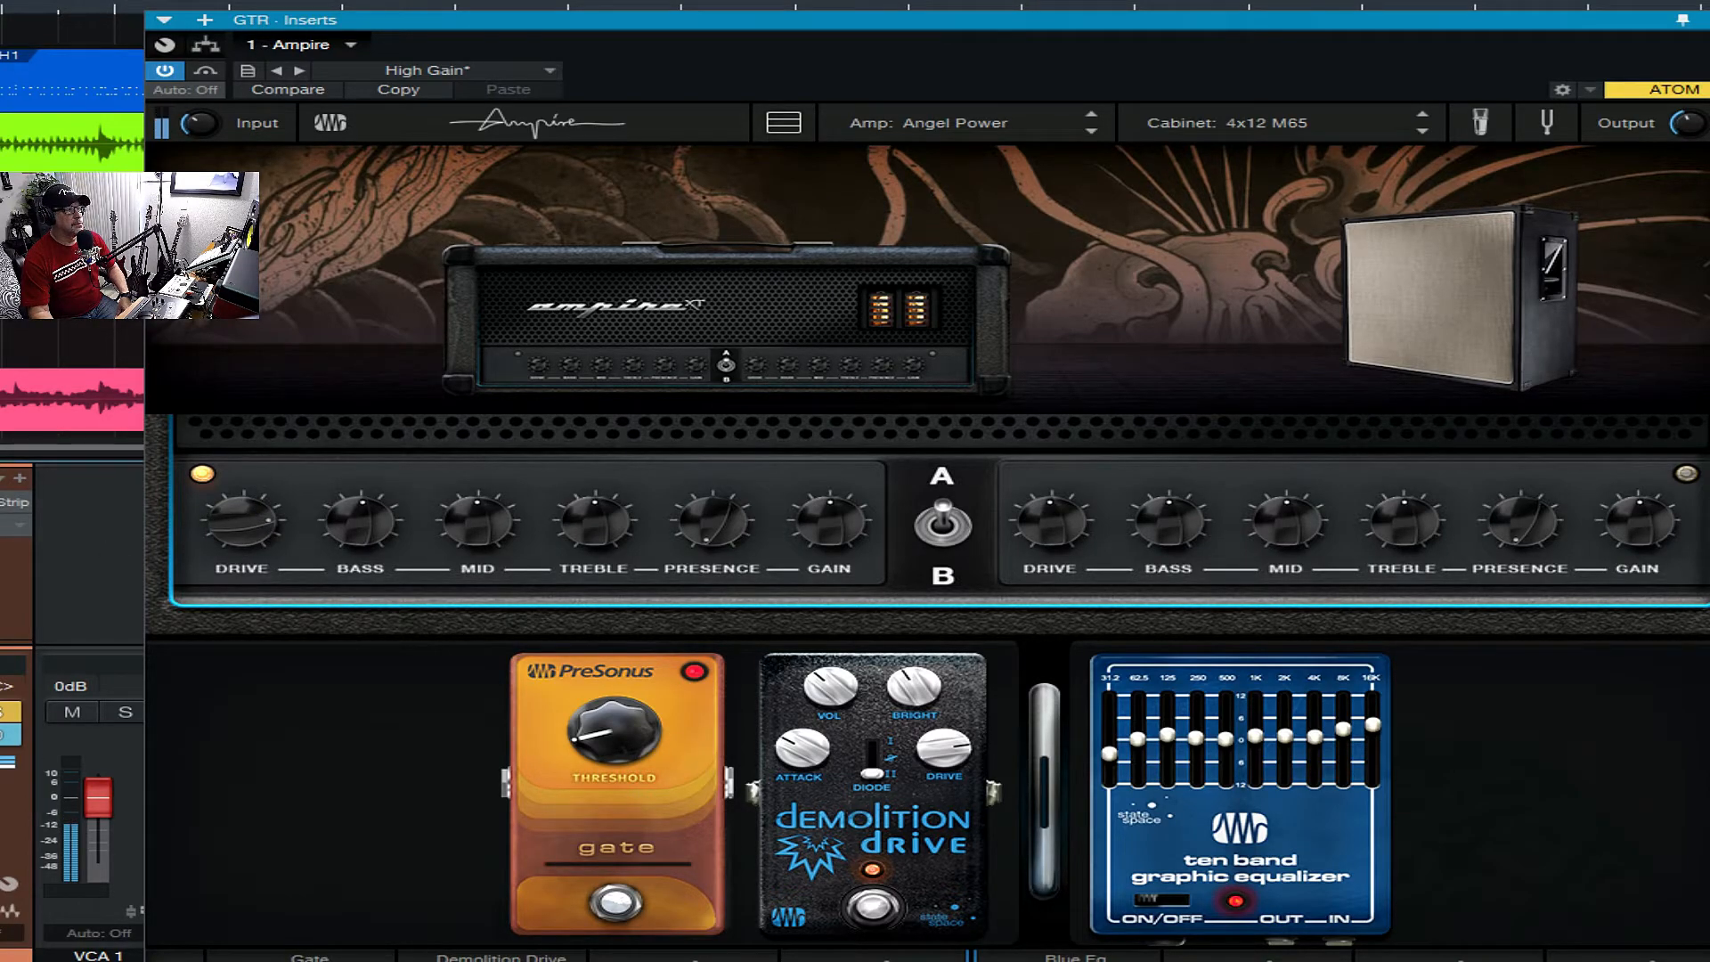
# - Load the Metal Clean amp and move the plug-in window aside to uncover more of the arrangement
pyautogui.click(965, 124)
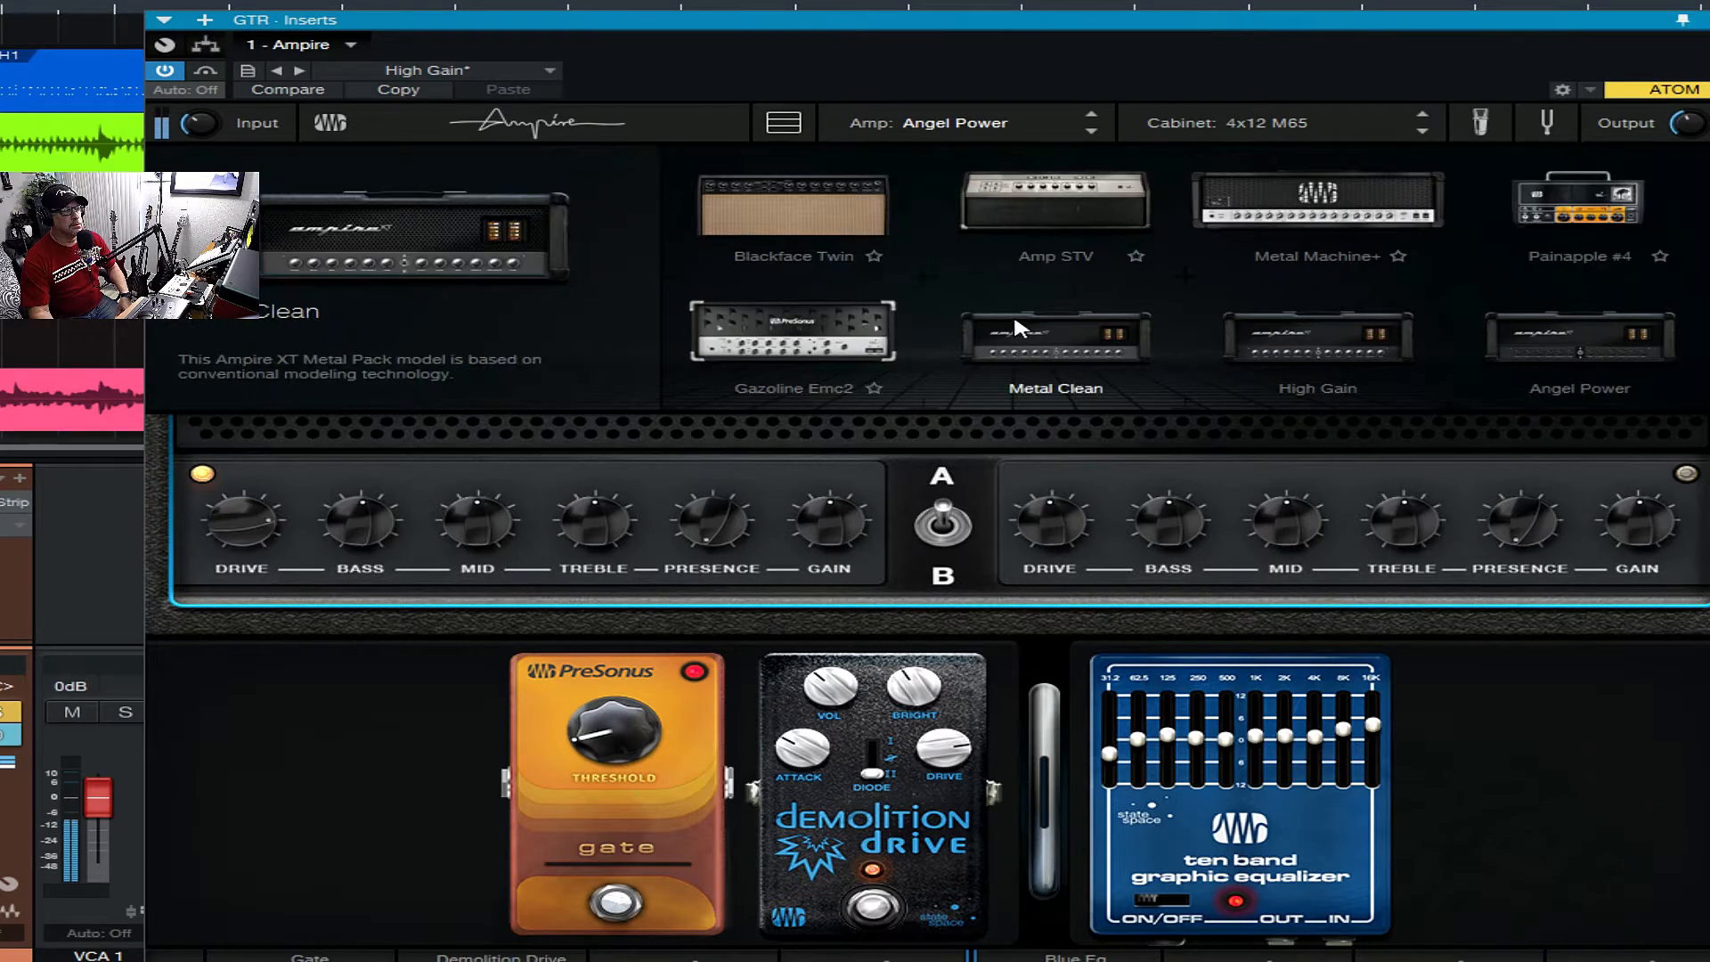
pyautogui.click(1072, 336)
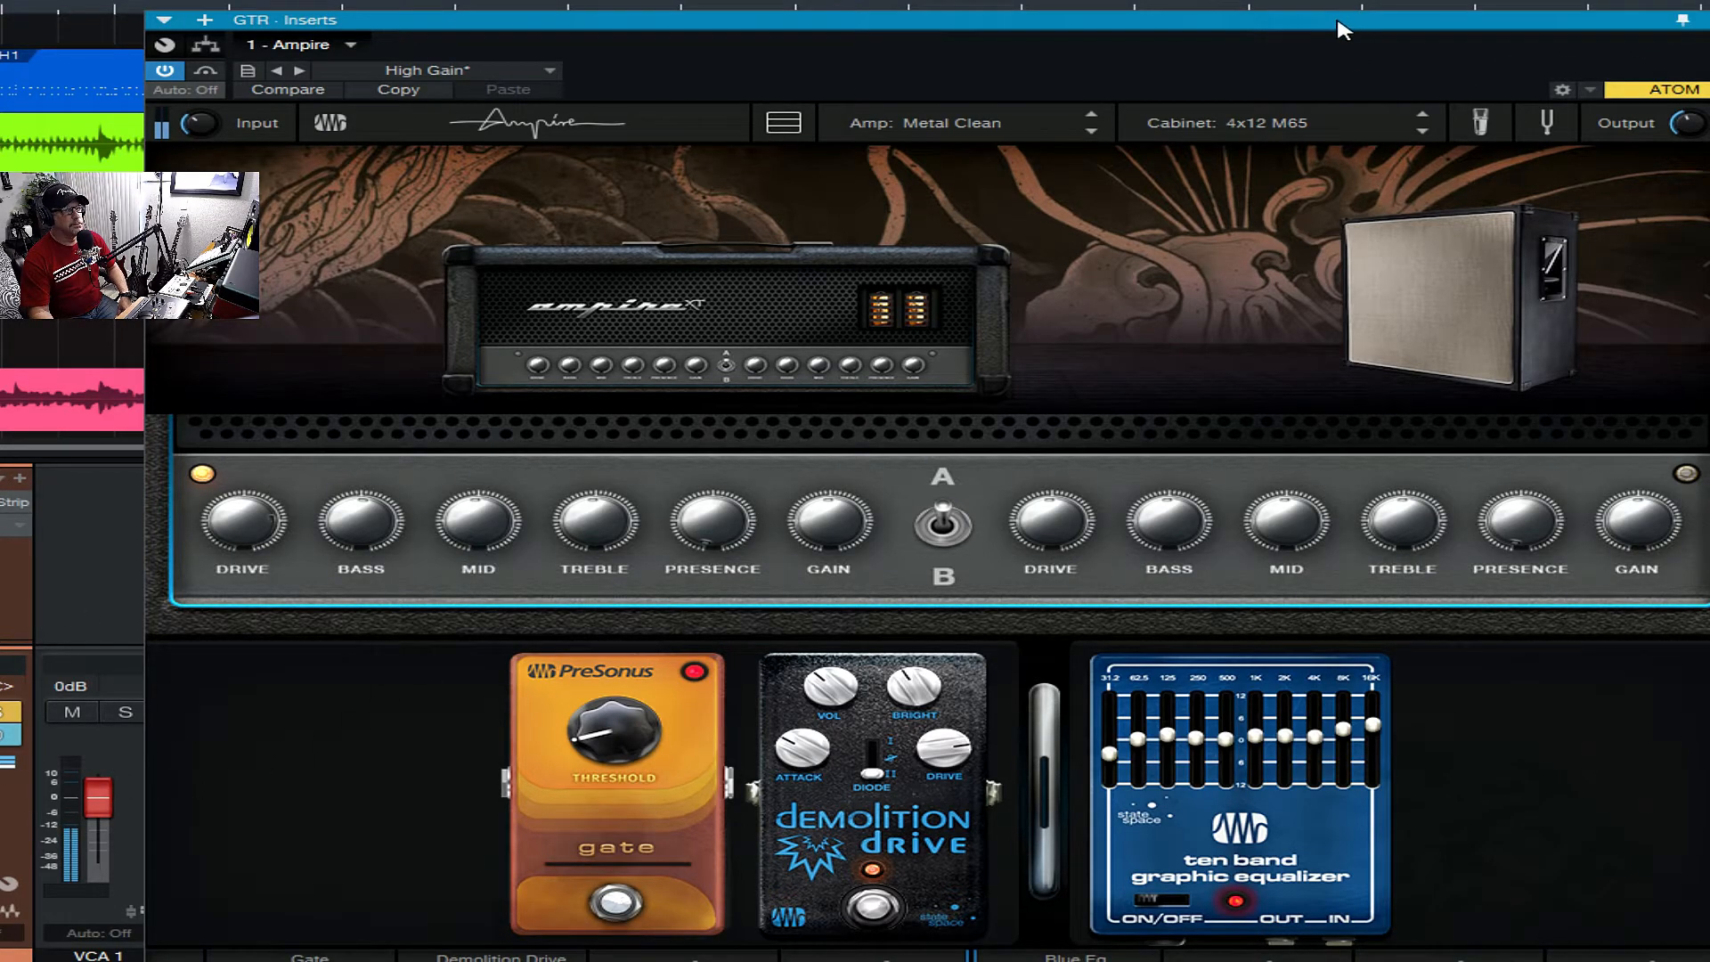
pyautogui.moveTo(1327, 20); pyautogui.dragTo(1625, 4)
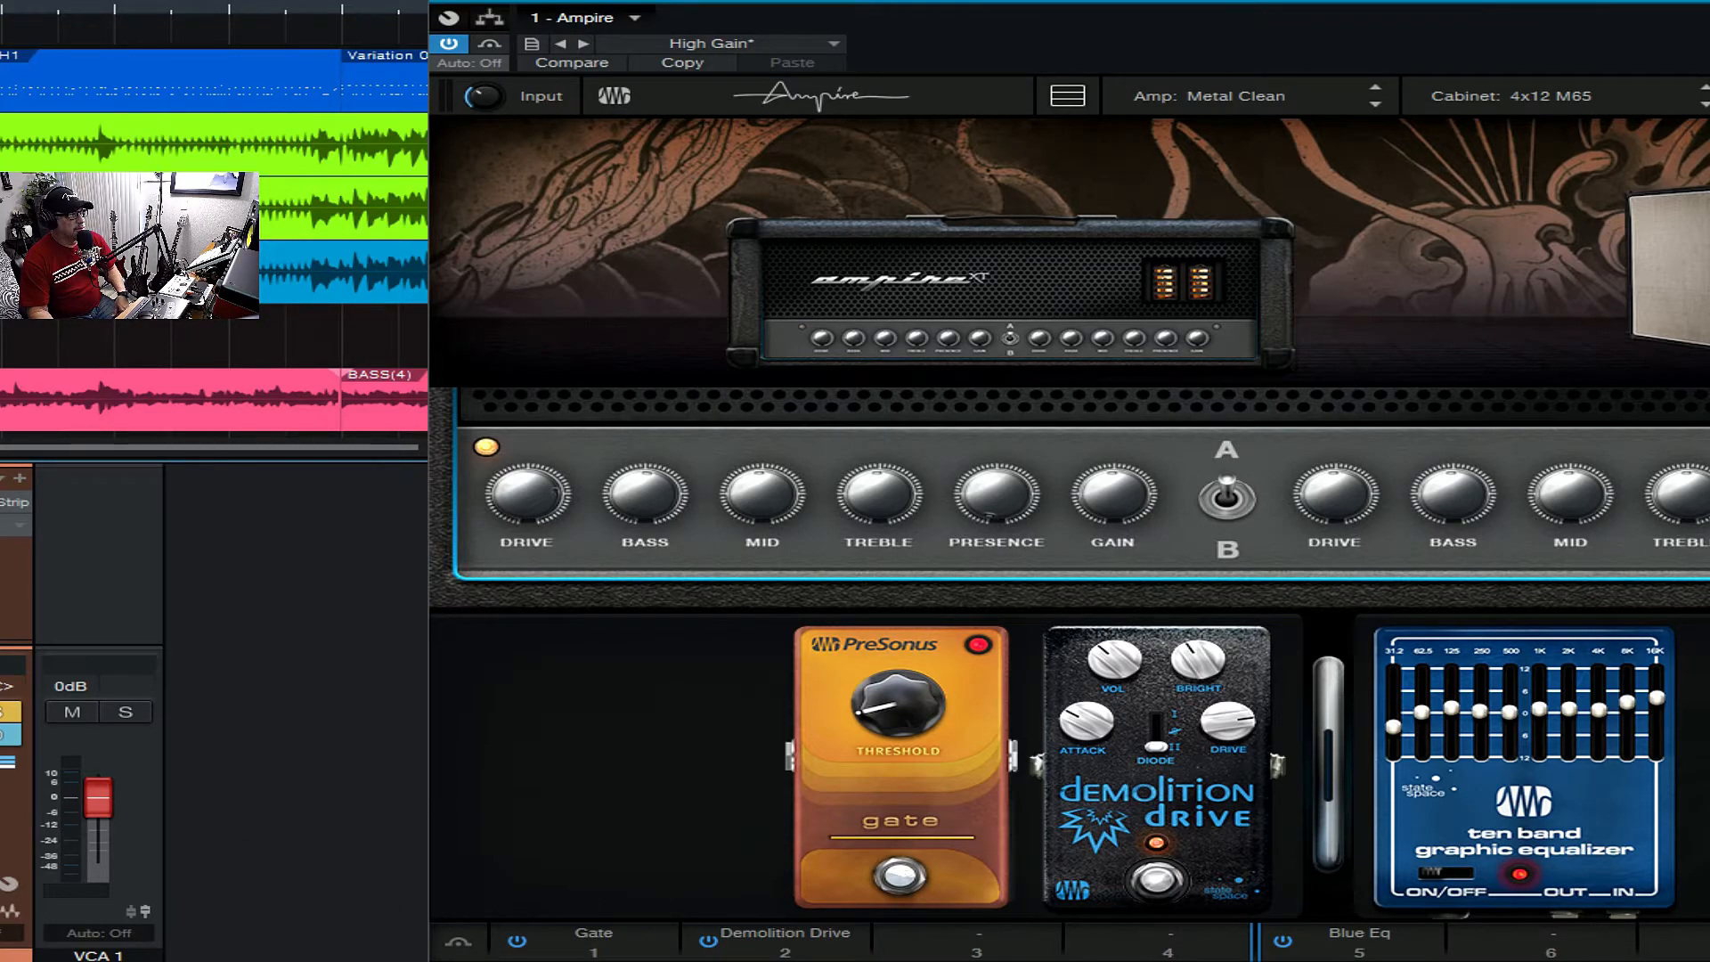
# - Take the guitar track out of solo and load the Gazoline Emc2 amp
pyautogui.press('s')
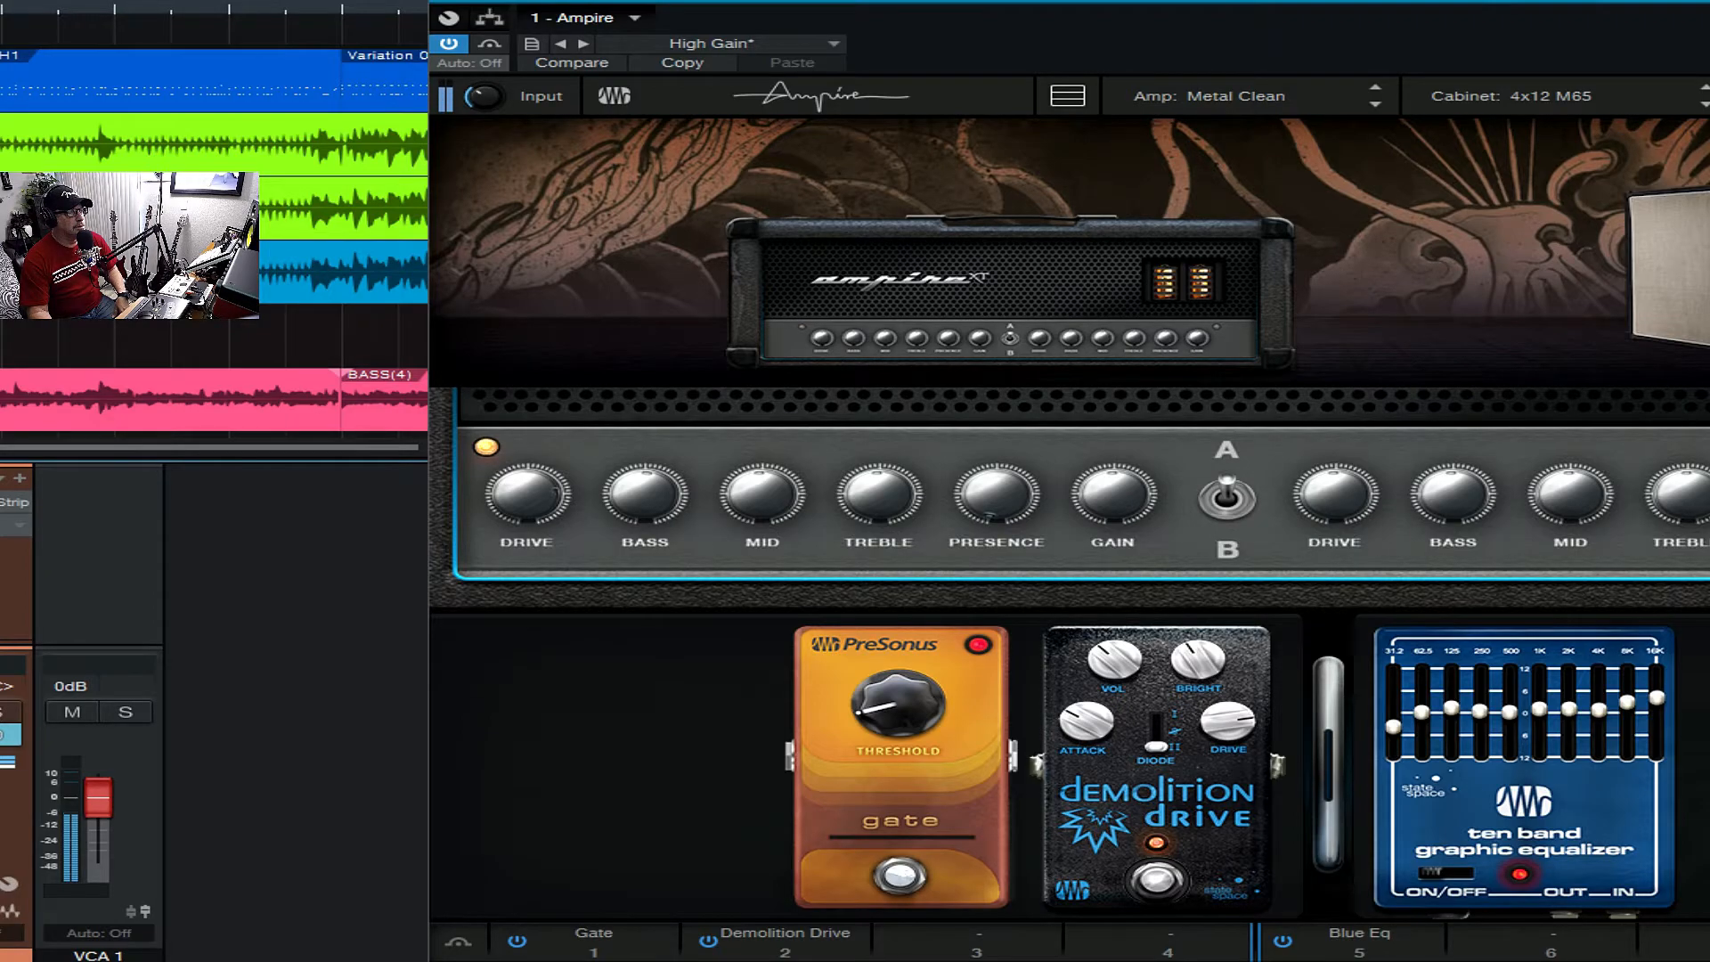
pyautogui.click(1065, 277)
pyautogui.click(1066, 316)
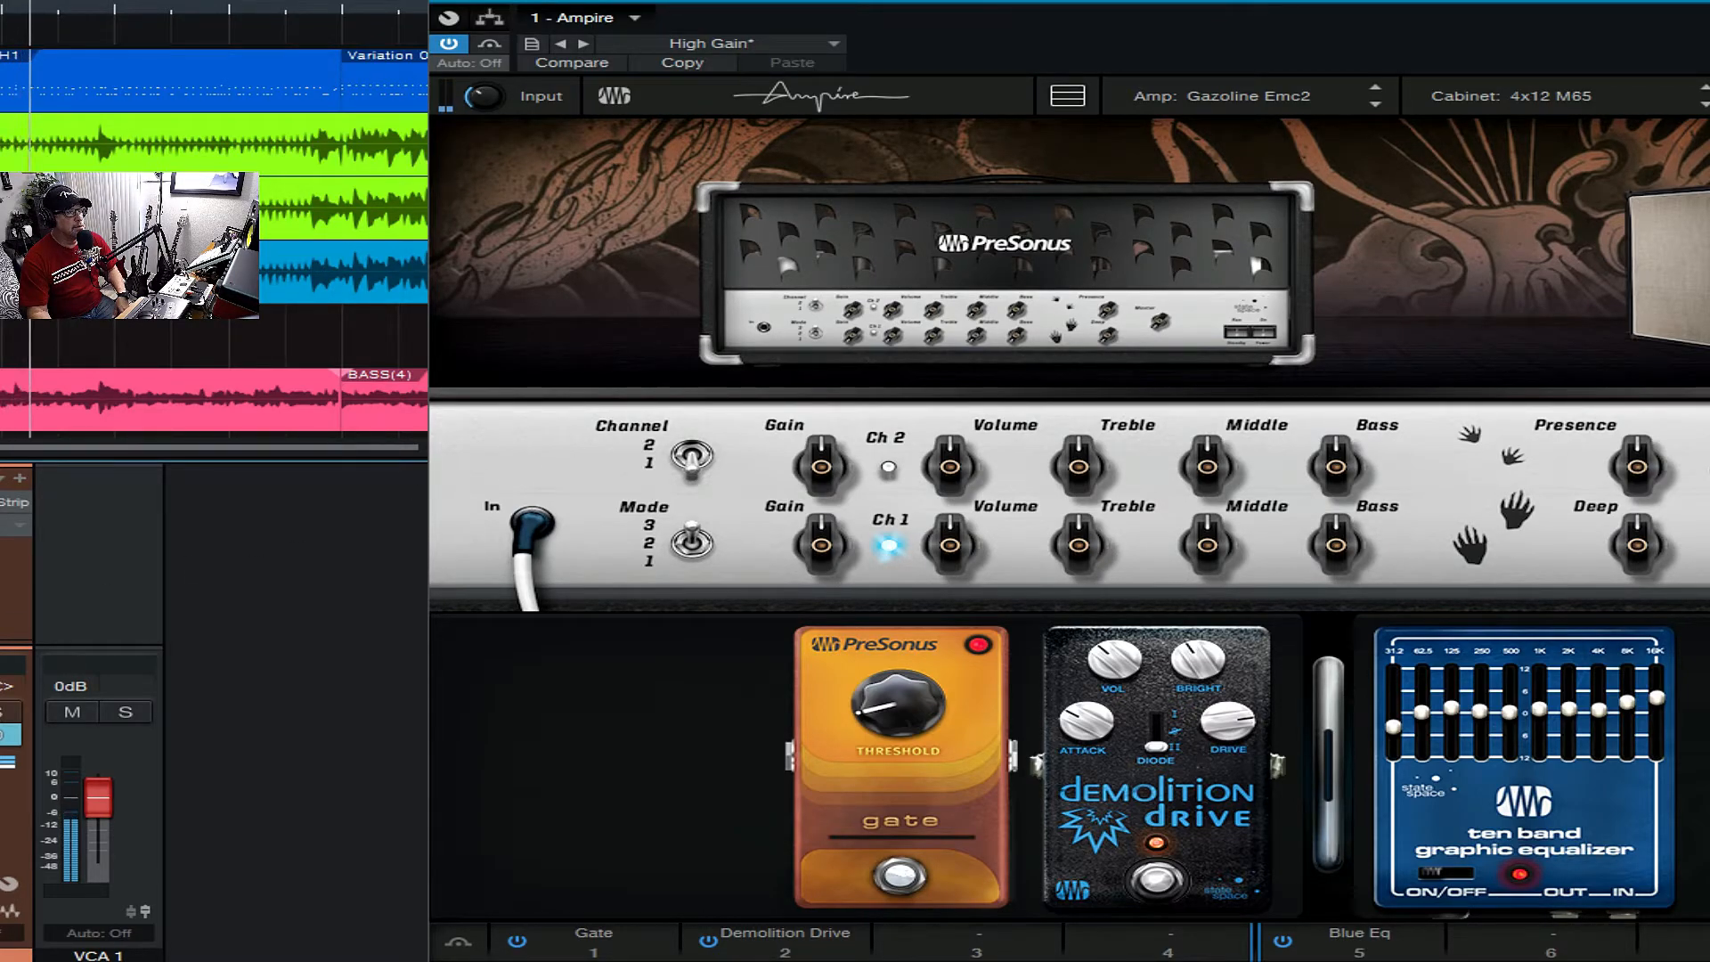
# - Load the Metal American amp and pair it with the 4x12 MFB cabinet
pyautogui.click(990, 308)
pyautogui.scroll(-3, 1385, 221)
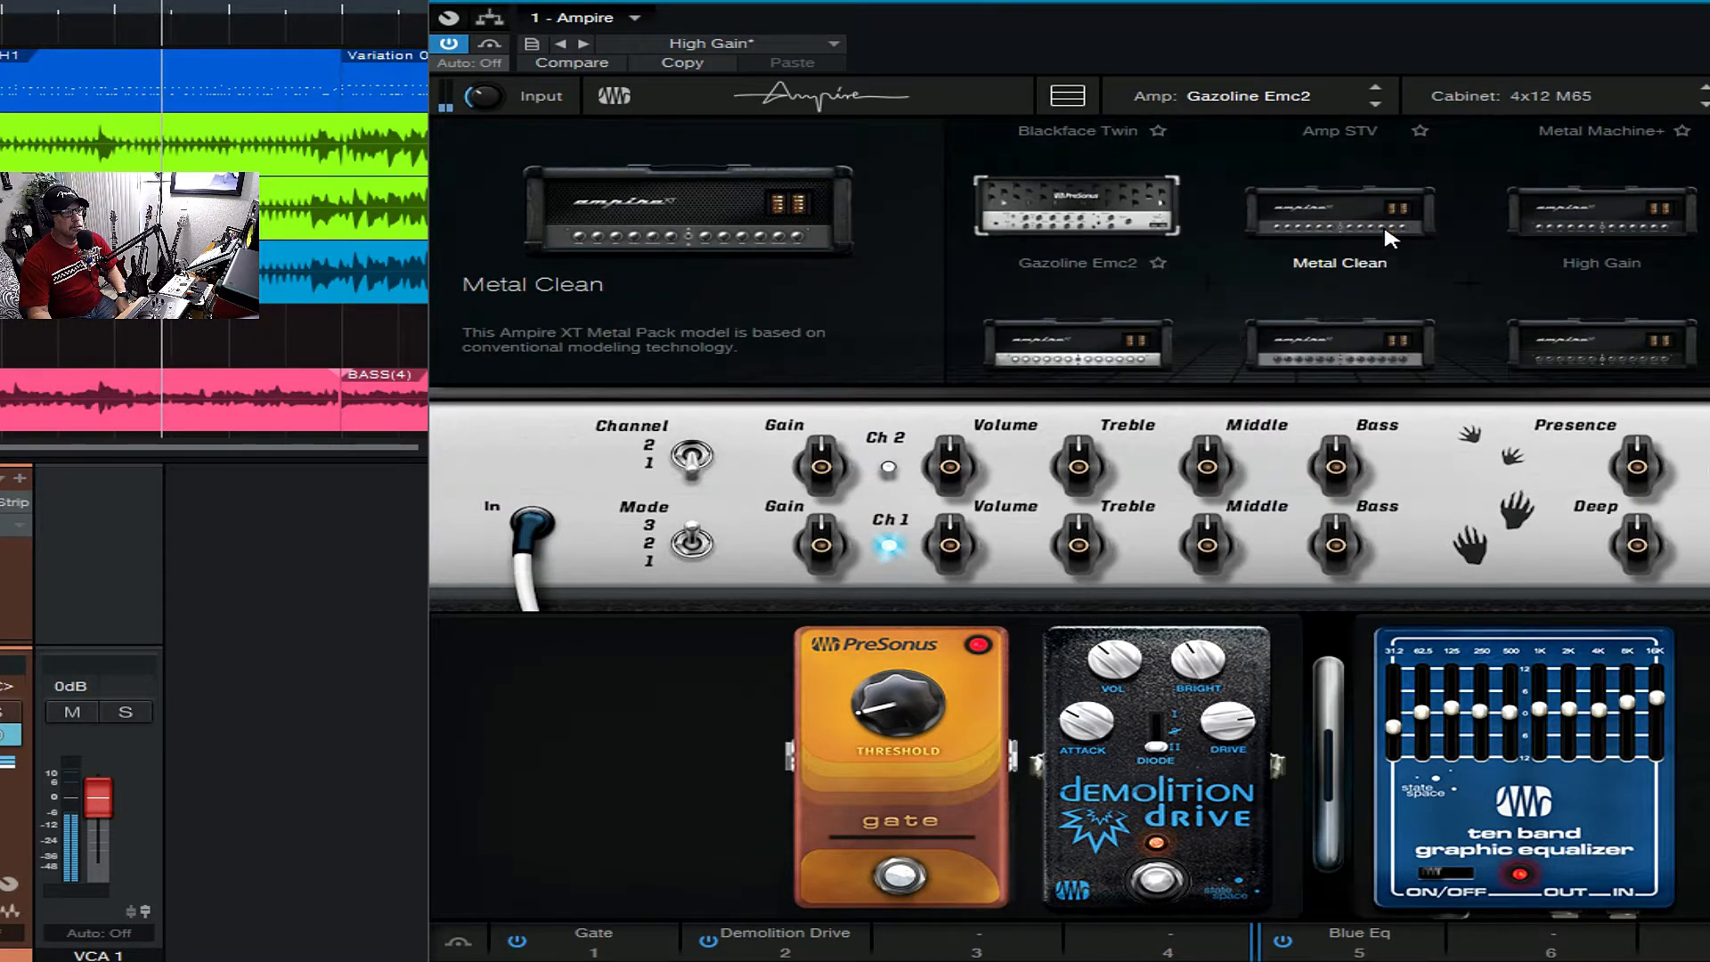
pyautogui.click(1158, 307)
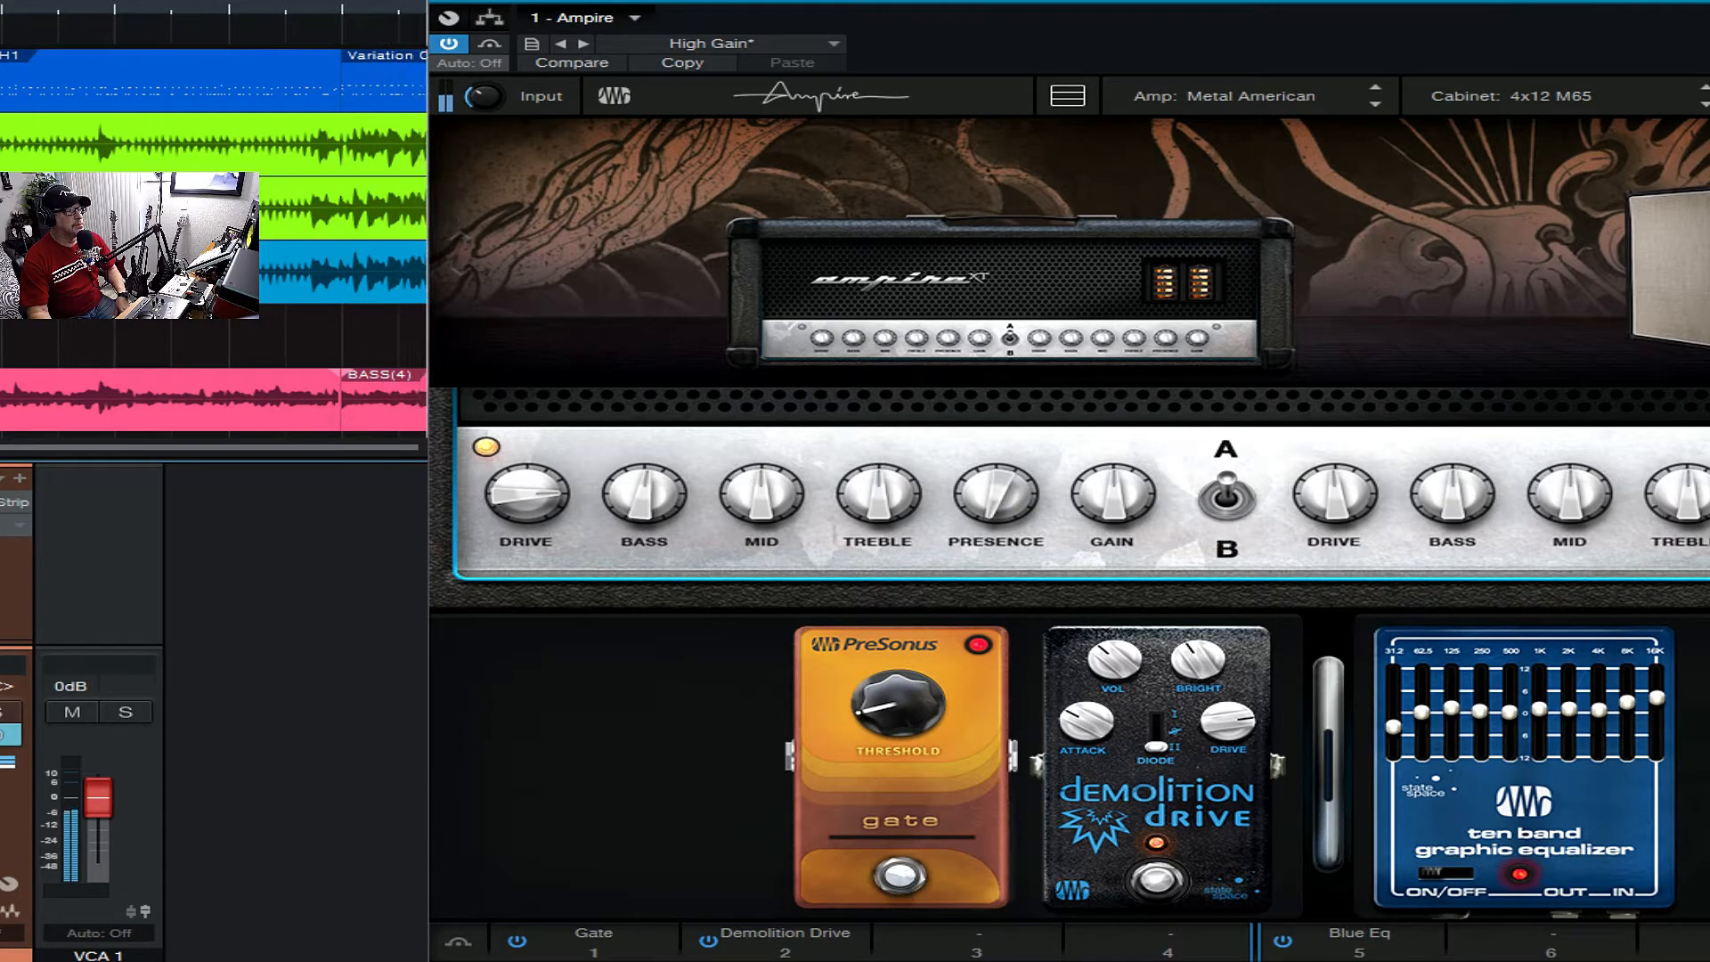
pyautogui.click(1051, 314)
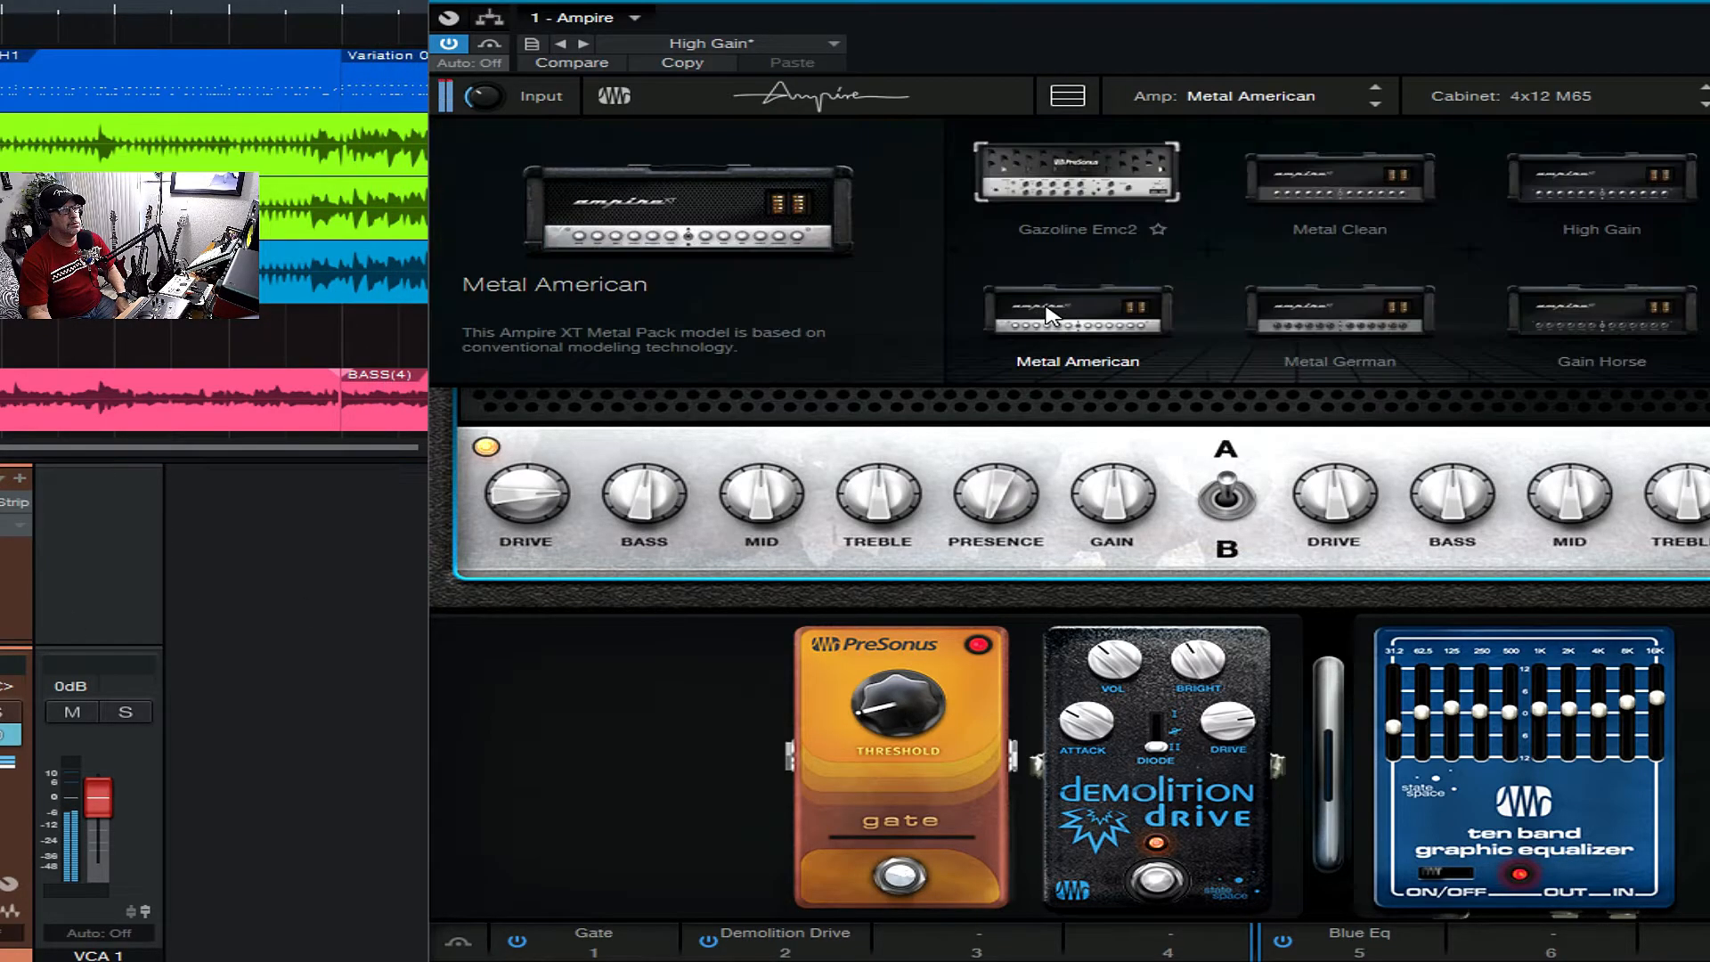
pyautogui.click(789, 235)
pyautogui.click(1683, 263)
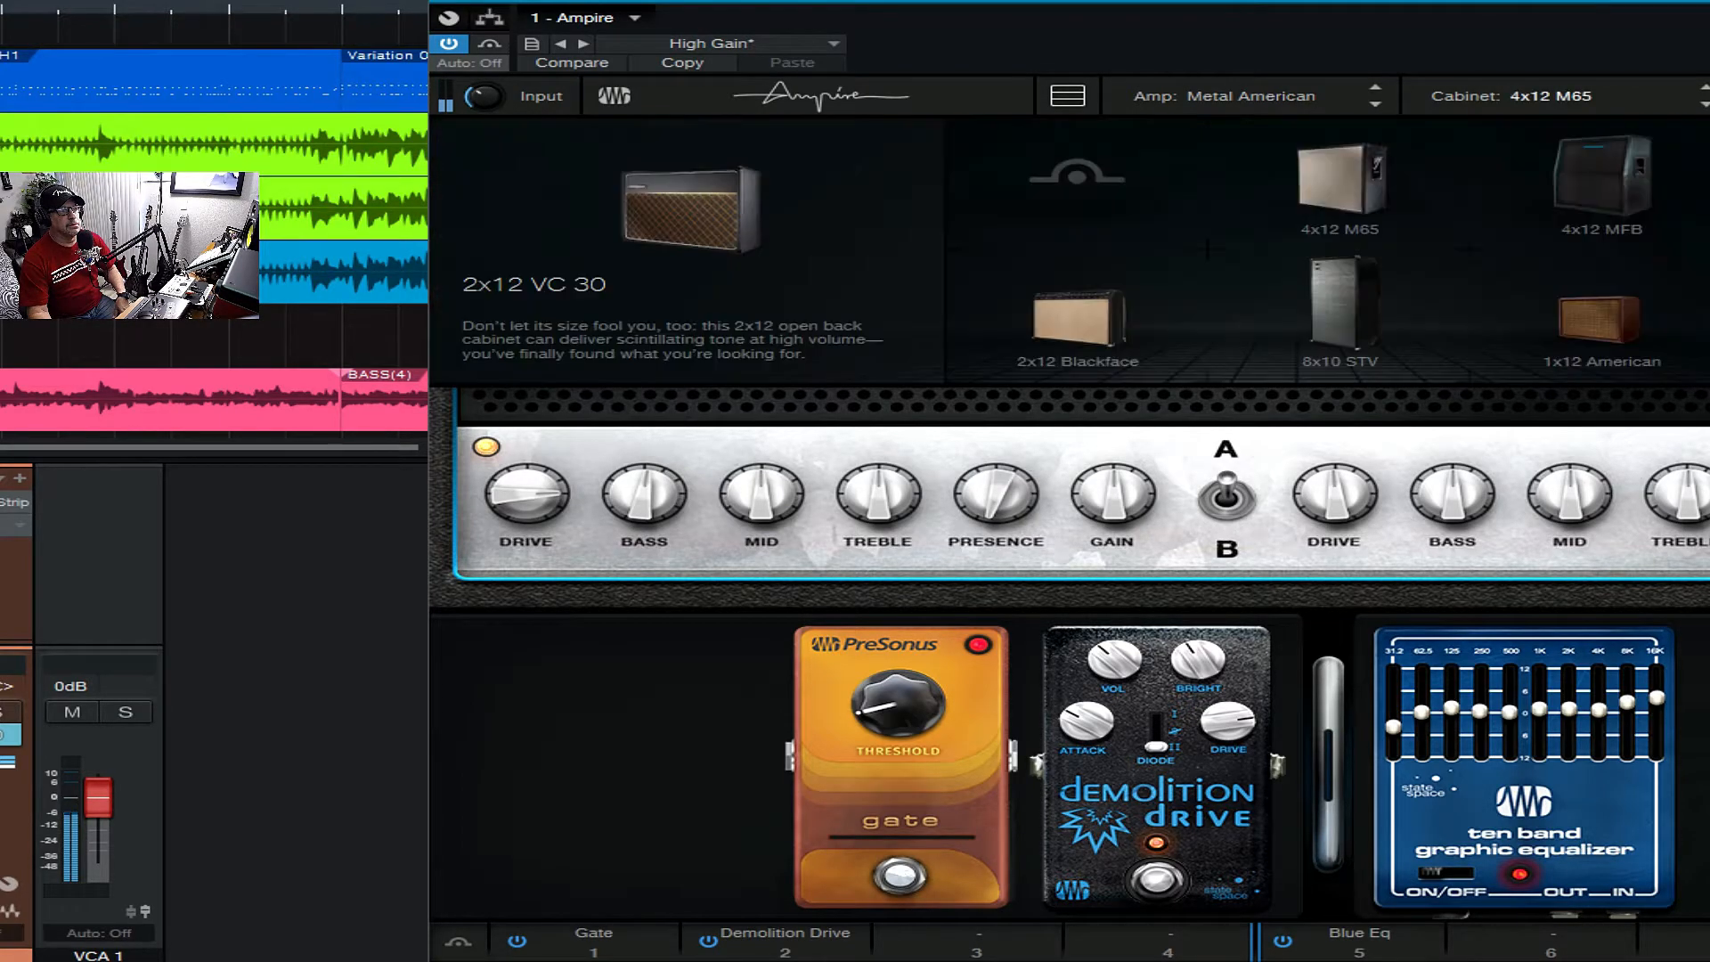
pyautogui.click(1595, 217)
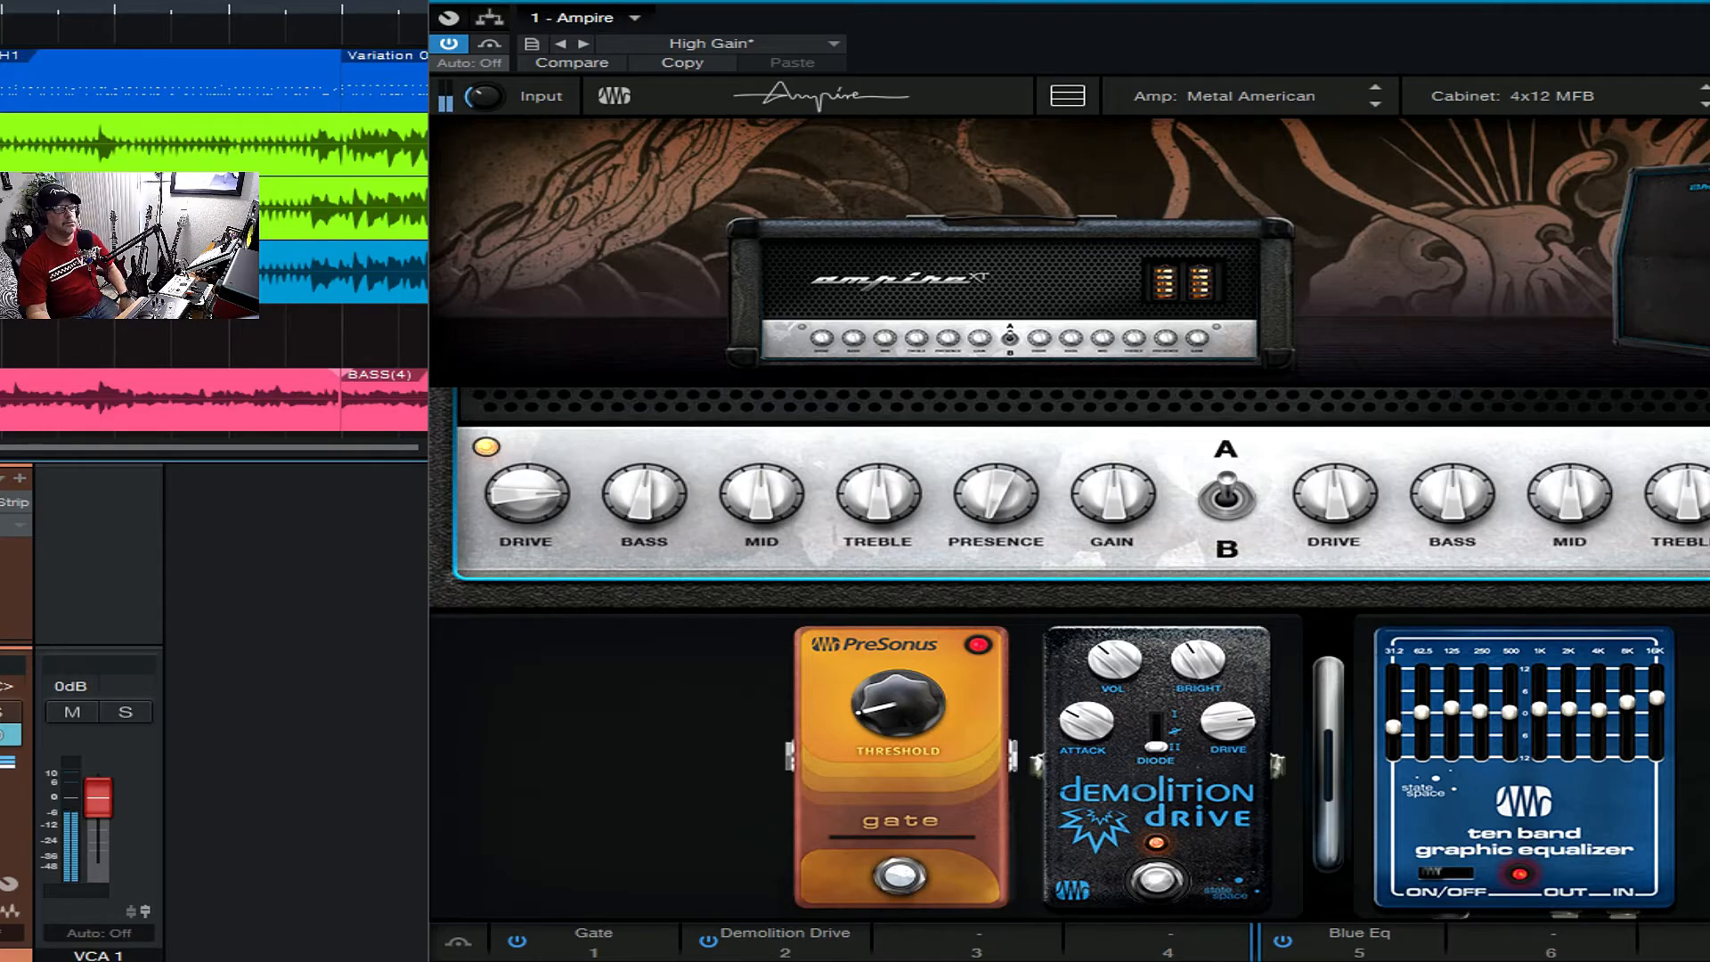
# - Load the Metal German amp, compare its channels A and B, and try the gain on channel A
pyautogui.click(1149, 285)
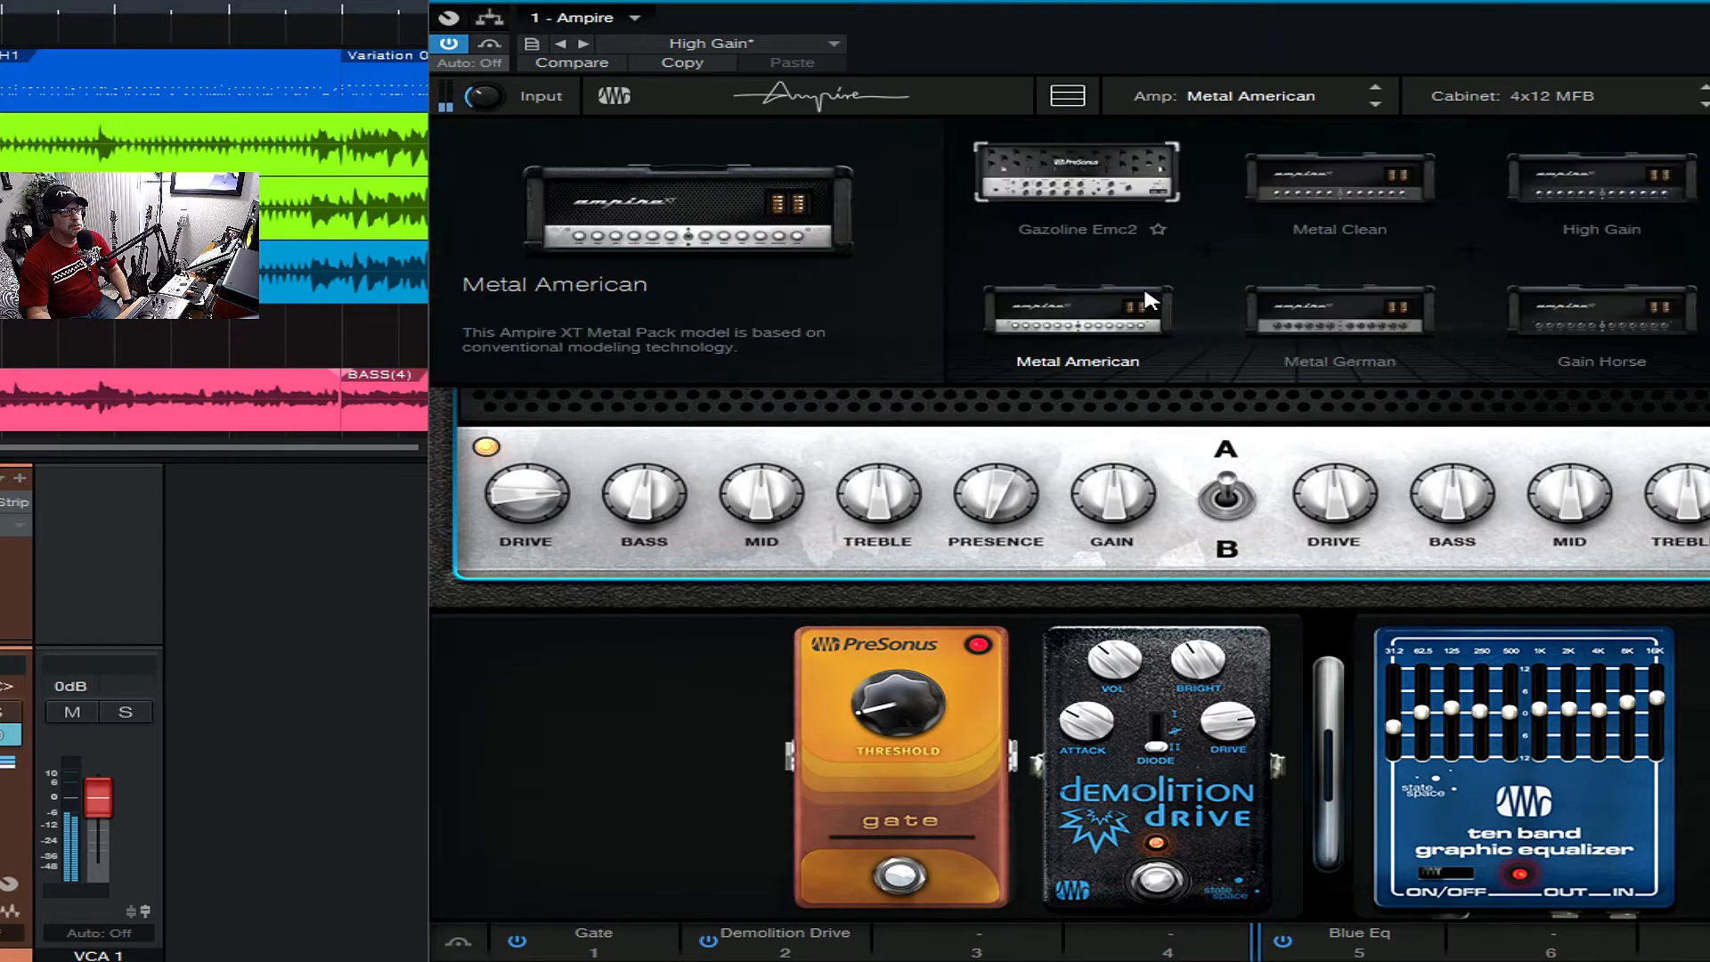
pyautogui.click(1364, 317)
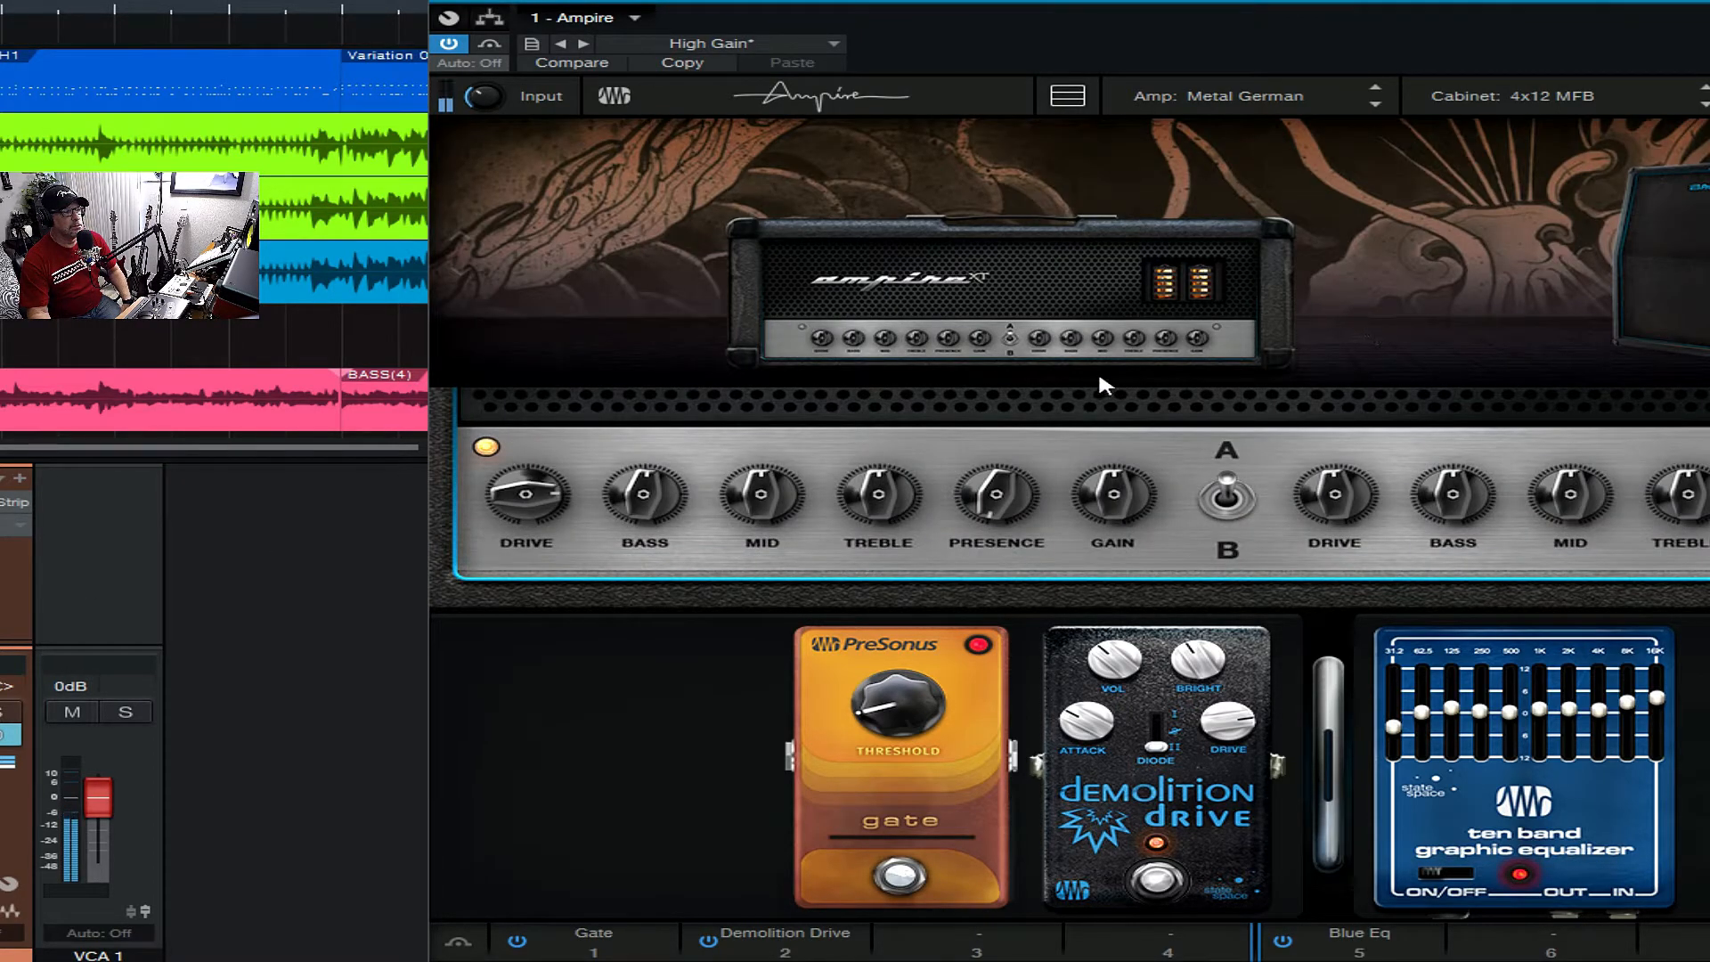
pyautogui.click(1228, 494)
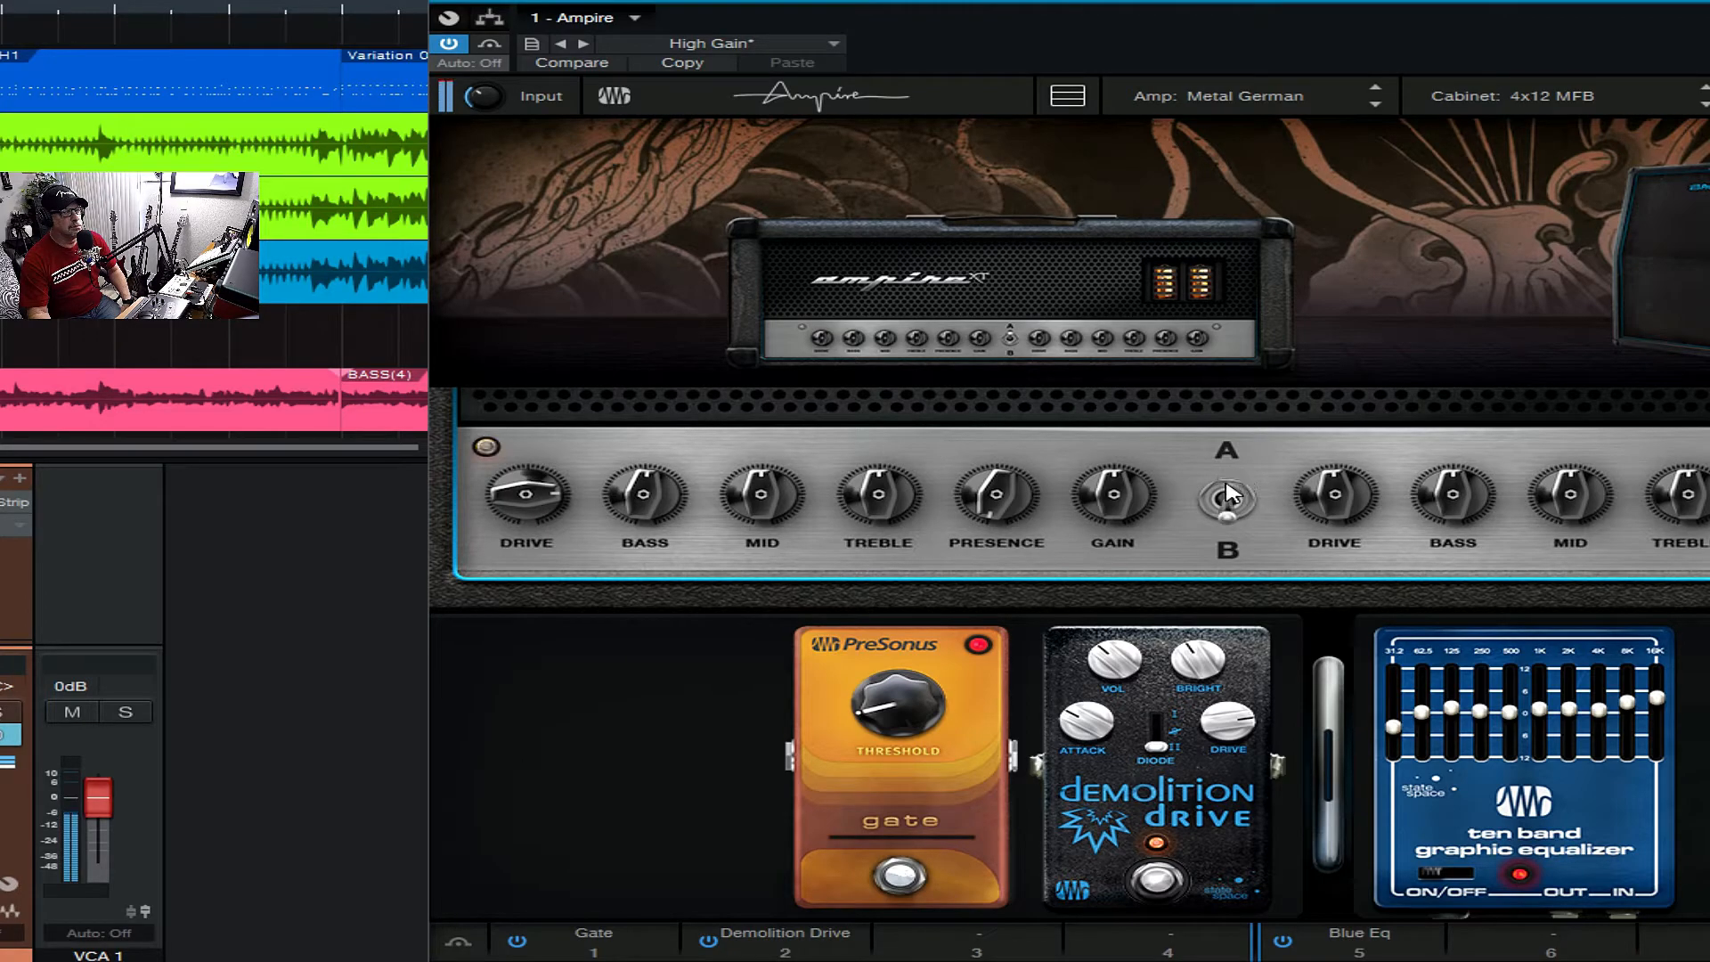
pyautogui.click(1227, 494)
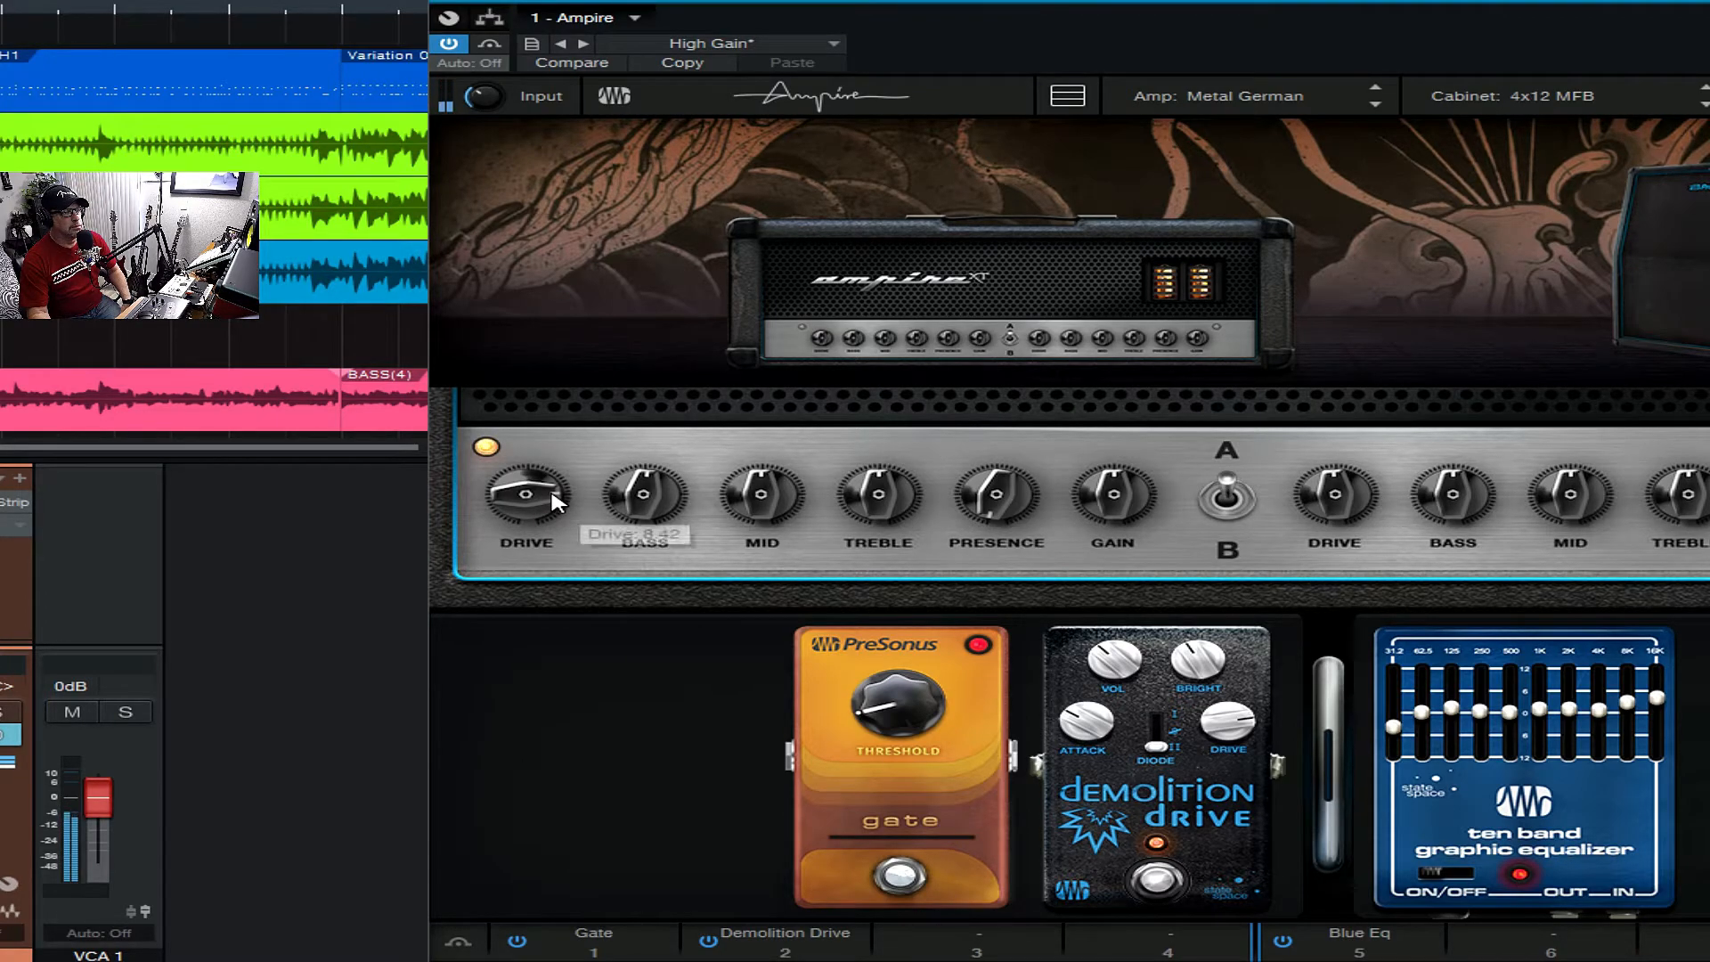
pyautogui.moveTo(1111, 493)
pyautogui.mouseDown()
pyautogui.moveTo(1093, 545)
pyautogui.moveTo(1096, 441)
pyautogui.moveTo(1097, 494)
pyautogui.mouseUp()
# - Replace the Metal German amp's cabinet with the 4x12 British
pyautogui.click(1475, 92)
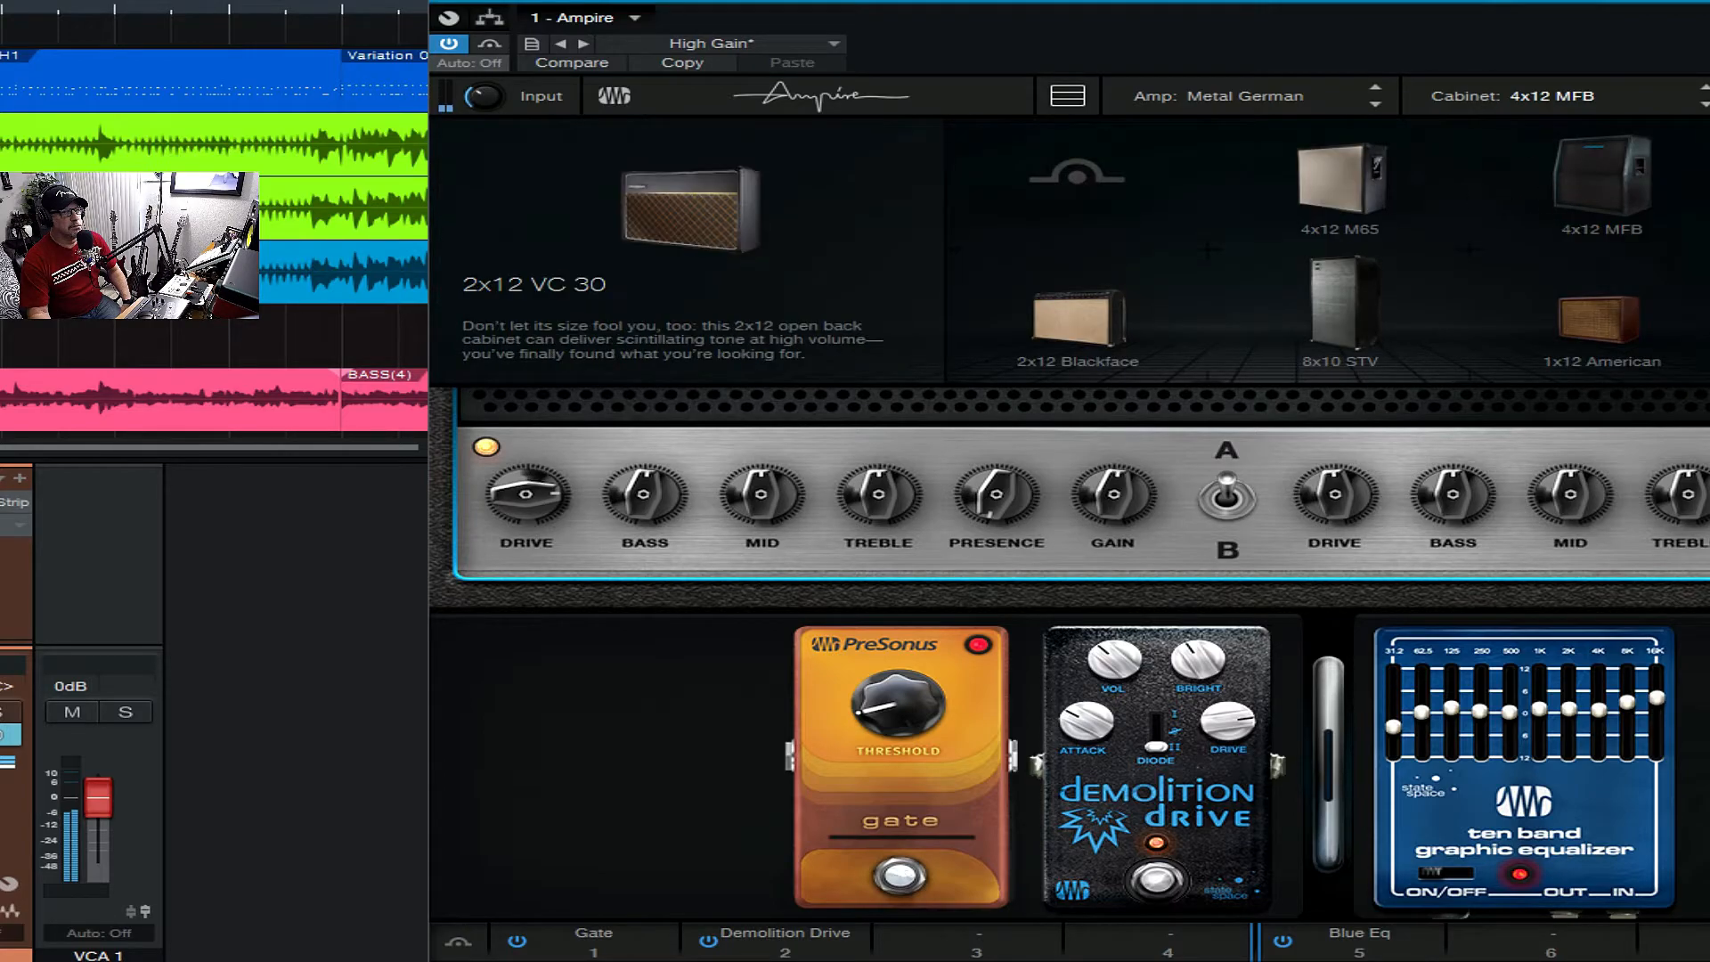
pyautogui.click(1408, 178)
pyautogui.click(1572, 96)
pyautogui.scroll(-2, 1589, 281)
pyautogui.scroll(-2, 1588, 282)
pyautogui.click(1391, 222)
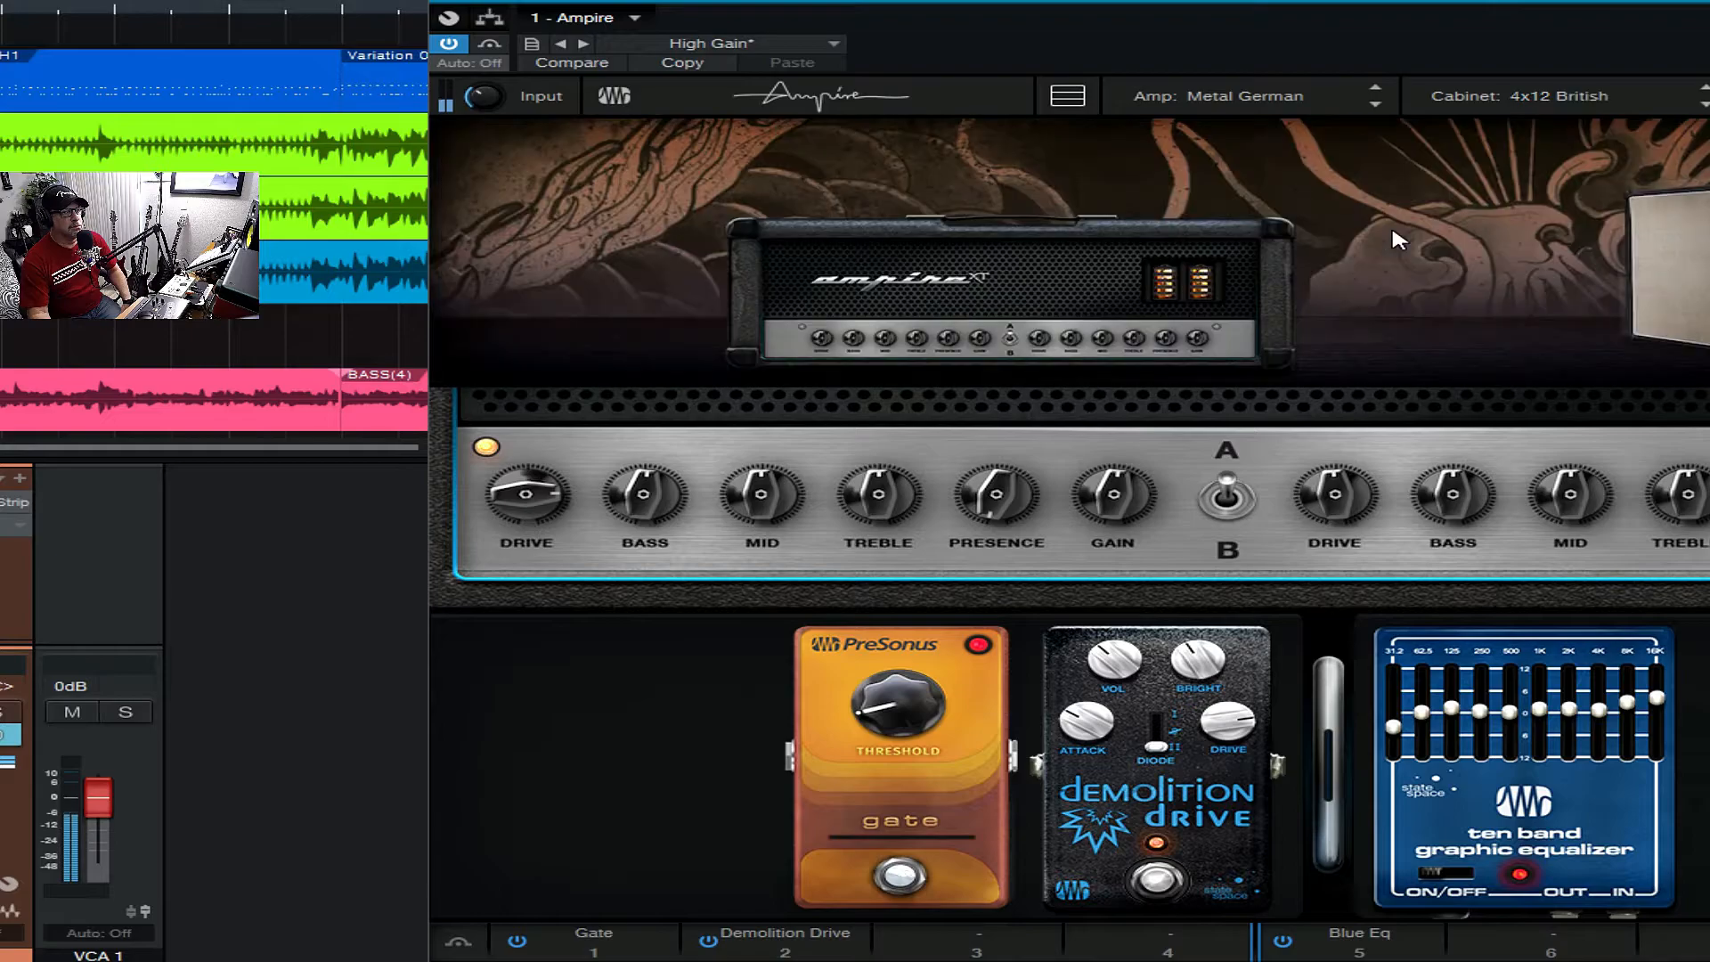
# - Audition the 4x12 American cabinet, and replace it with the 4x12 Metal American
pyautogui.click(1523, 90)
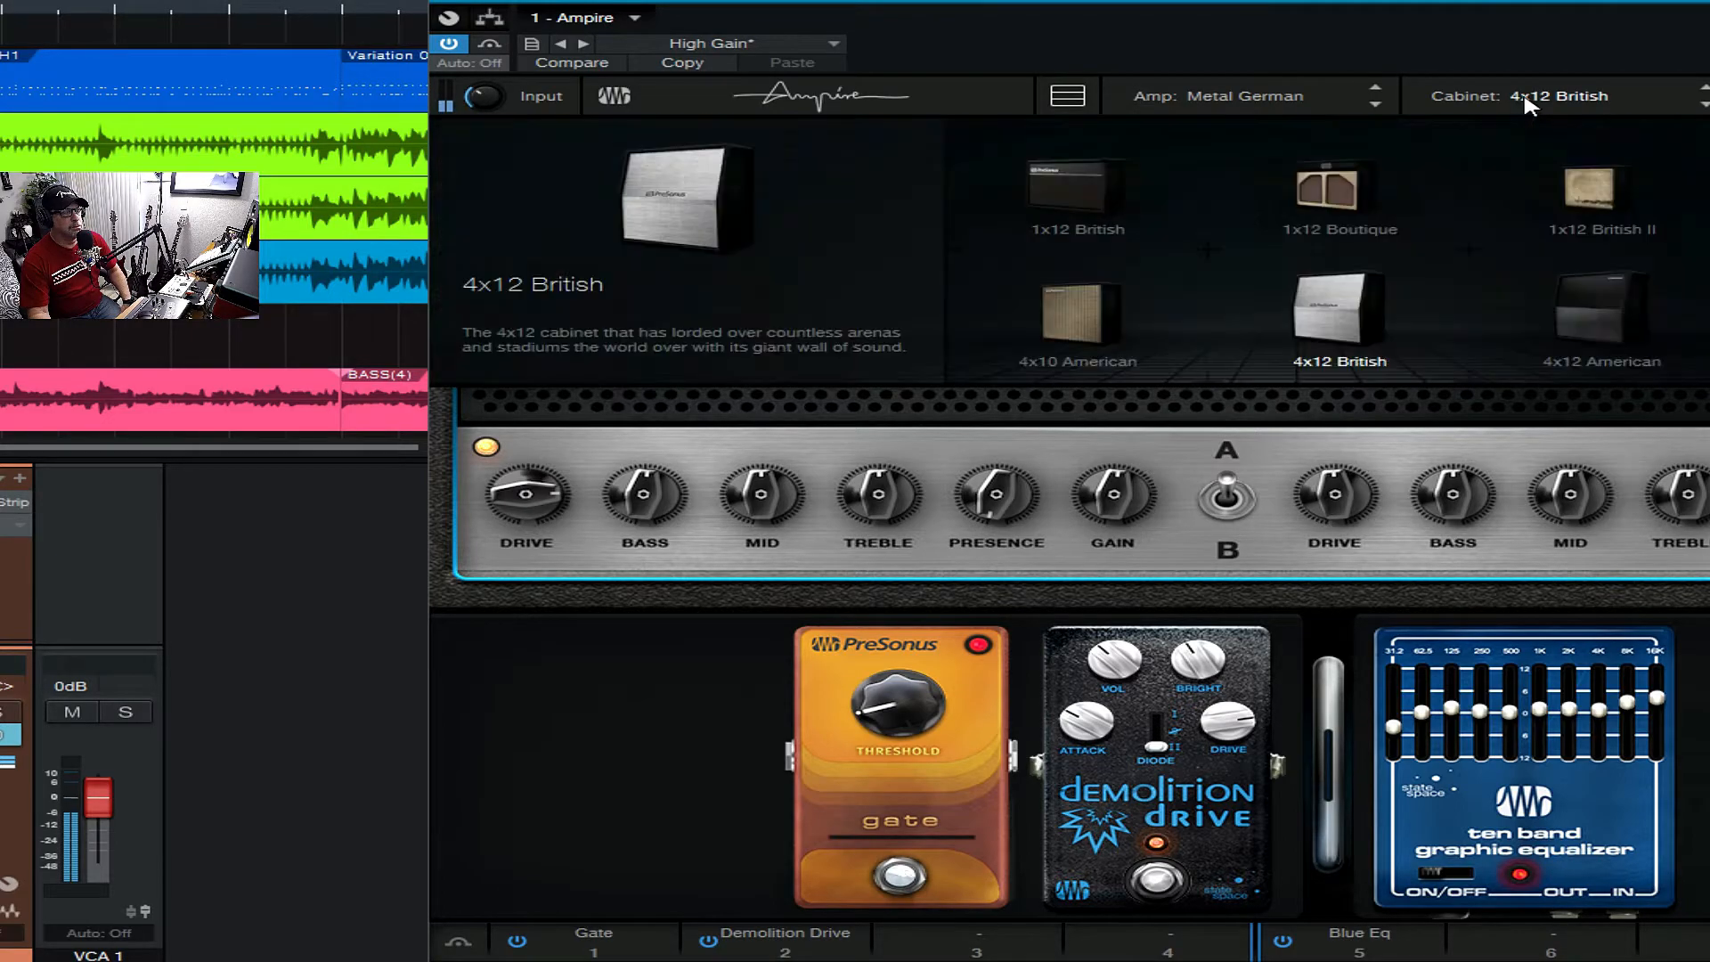
pyautogui.click(1549, 291)
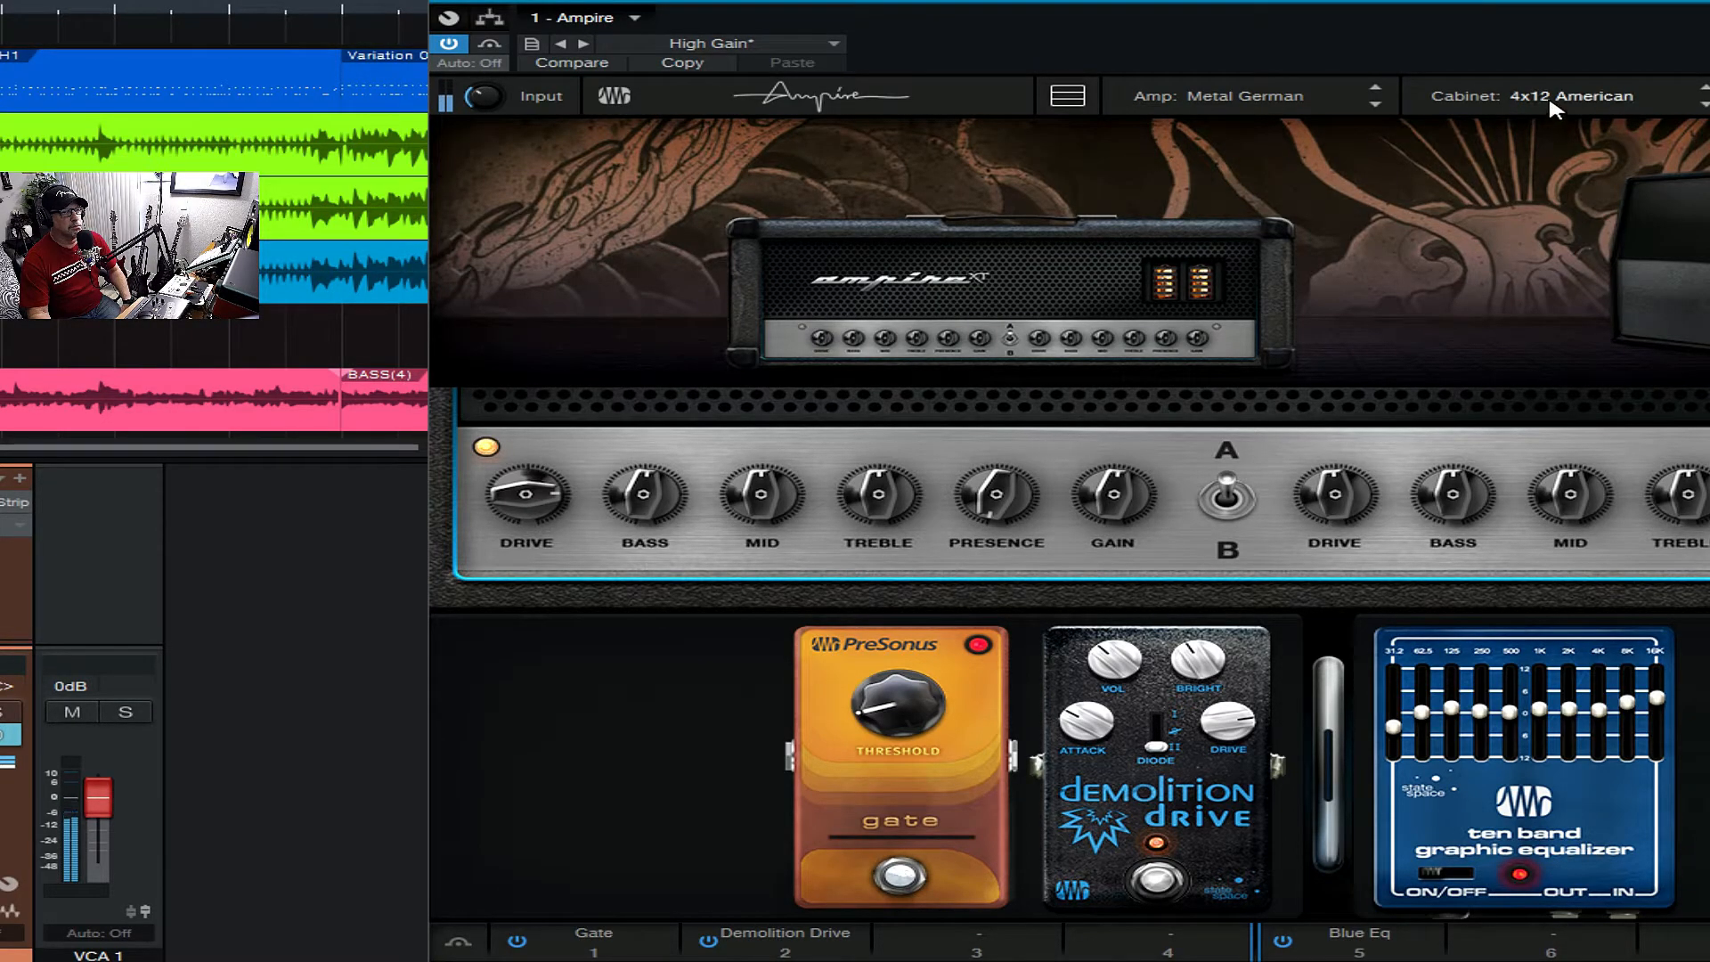
pyautogui.click(1603, 96)
pyautogui.scroll(-3, 1626, 276)
pyautogui.scroll(-1, 1626, 292)
pyautogui.click(1626, 294)
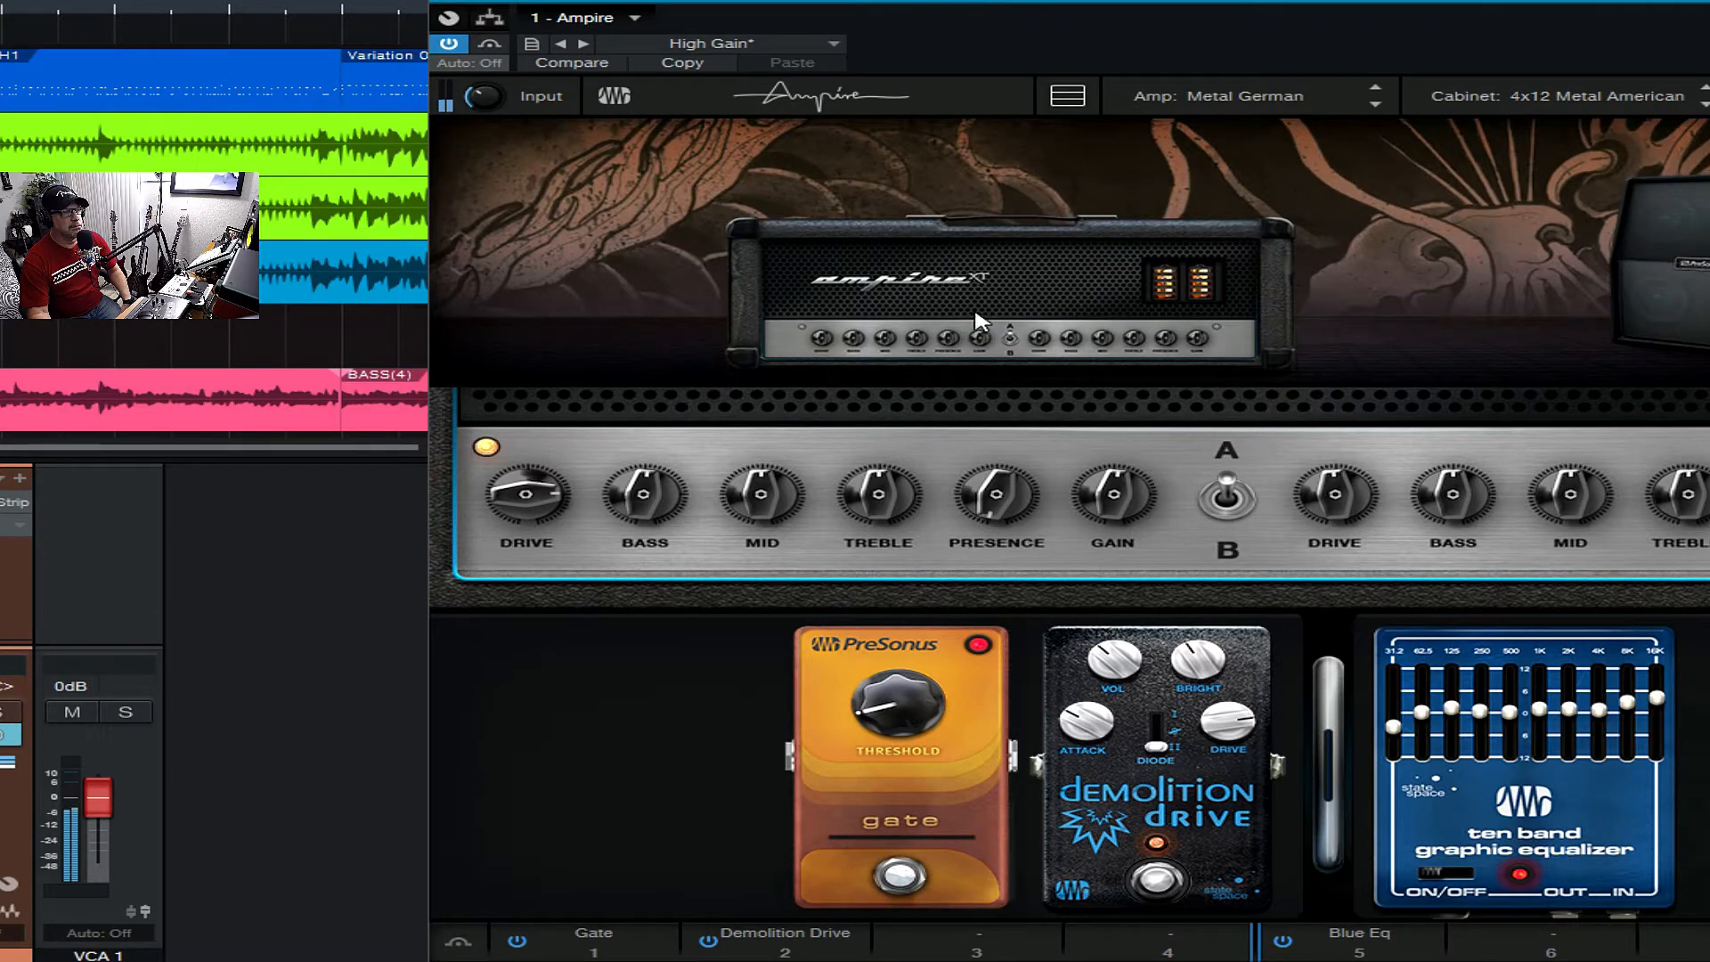
# - Load the Gain Horse amp in place of the Metal German
pyautogui.click(1005, 305)
pyautogui.click(1316, 317)
pyautogui.click(1285, 320)
pyautogui.click(1594, 302)
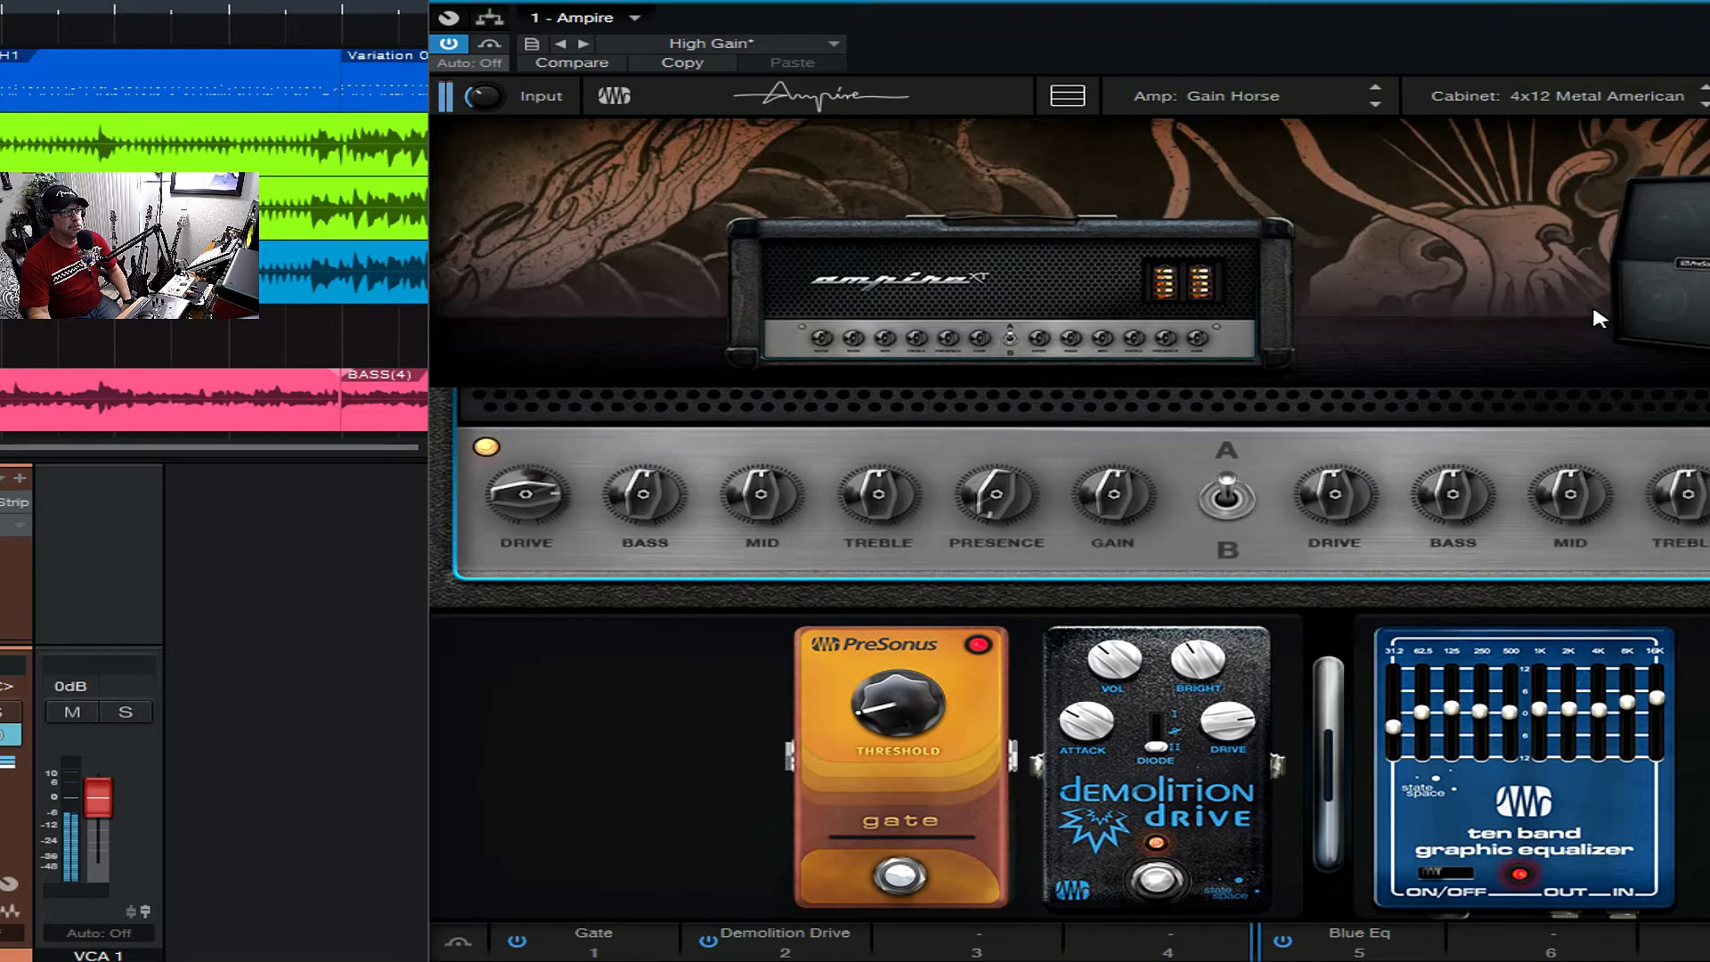
# - Browse the amp models and load the Metal Machine+
pyautogui.click(1174, 99)
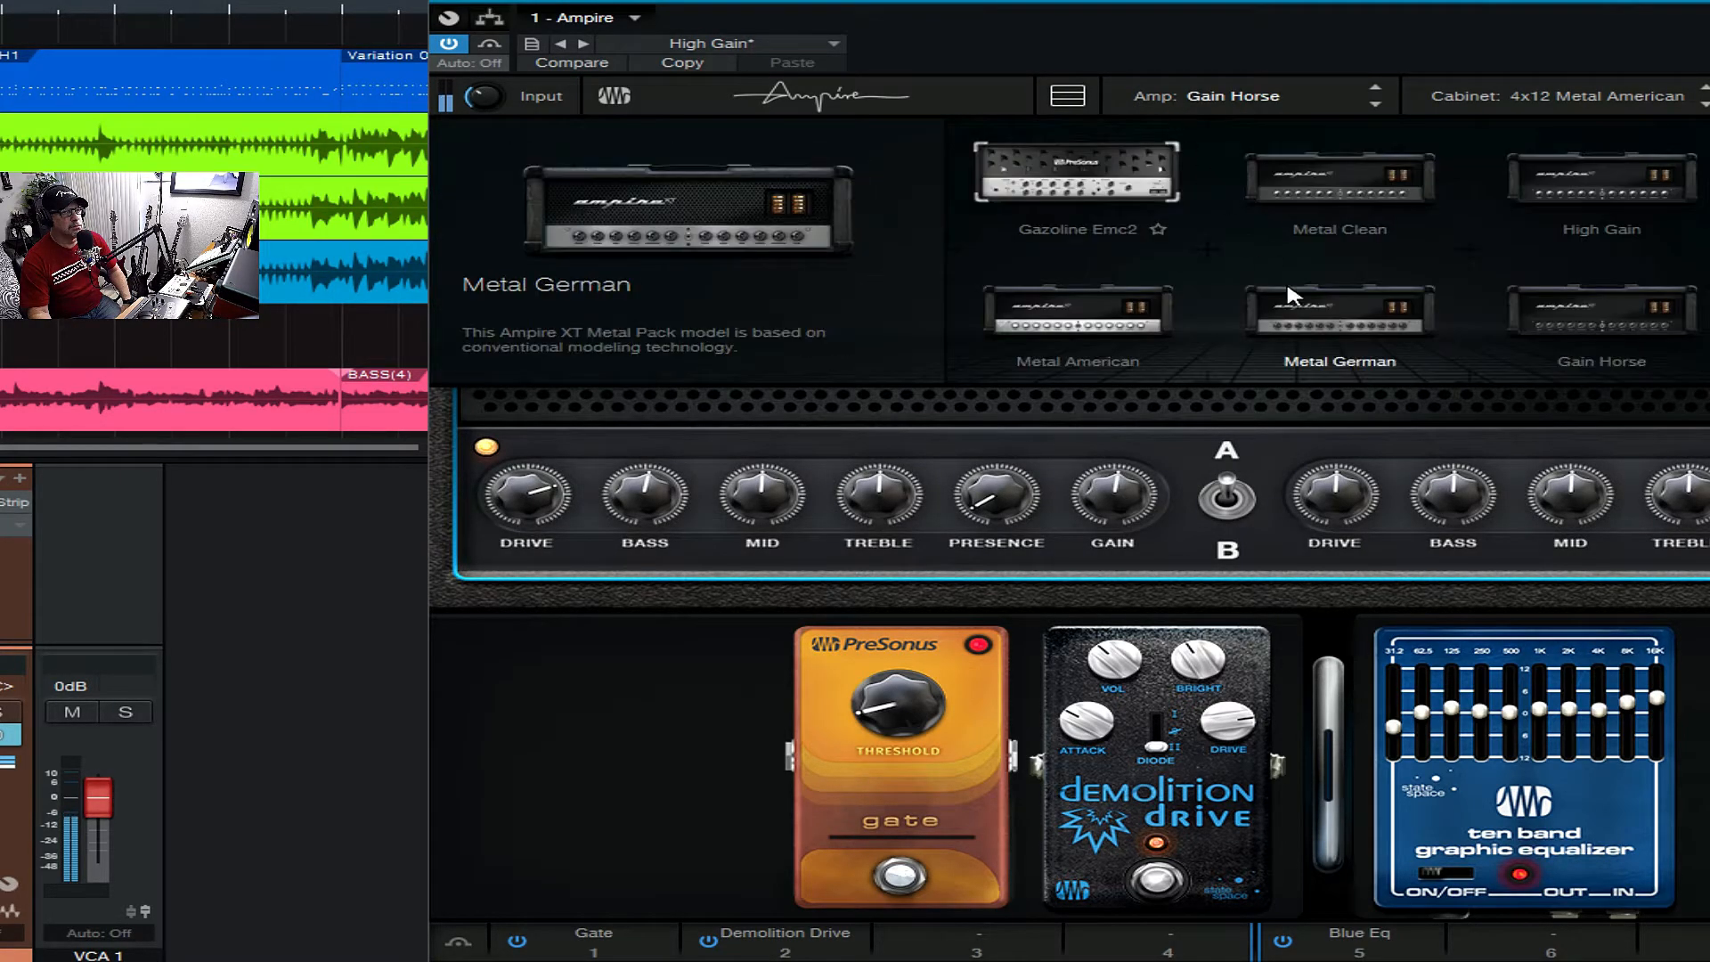
pyautogui.scroll(1, 1297, 298)
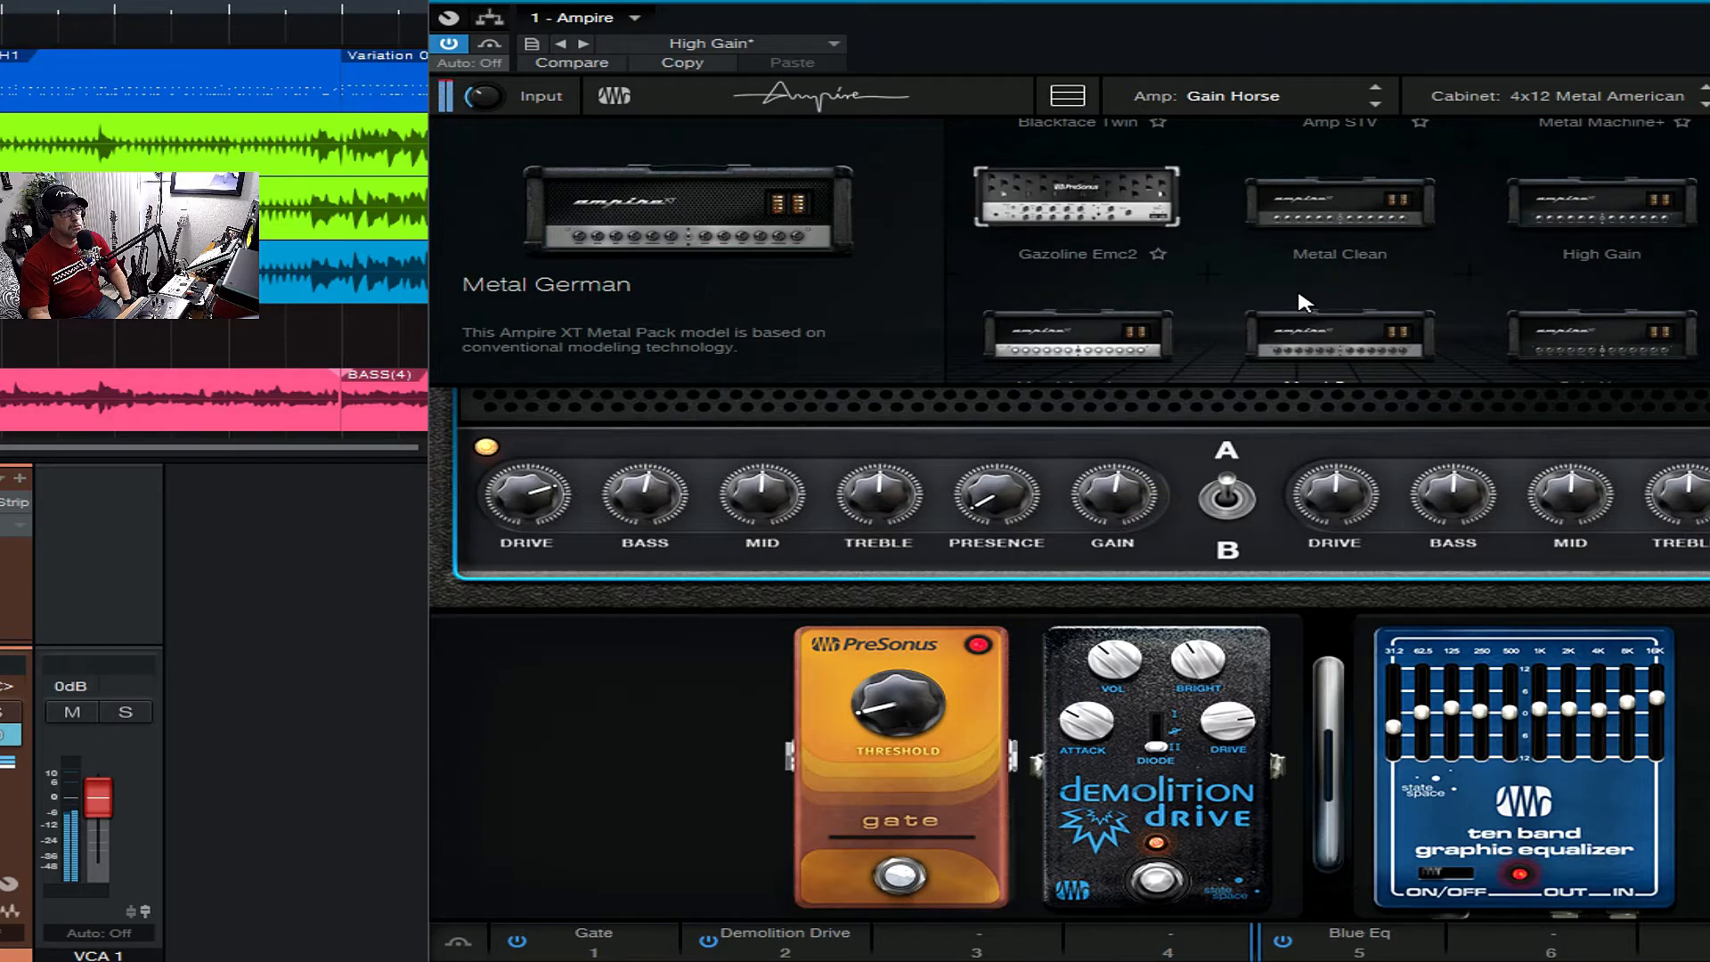
pyautogui.scroll(-1, 1299, 295)
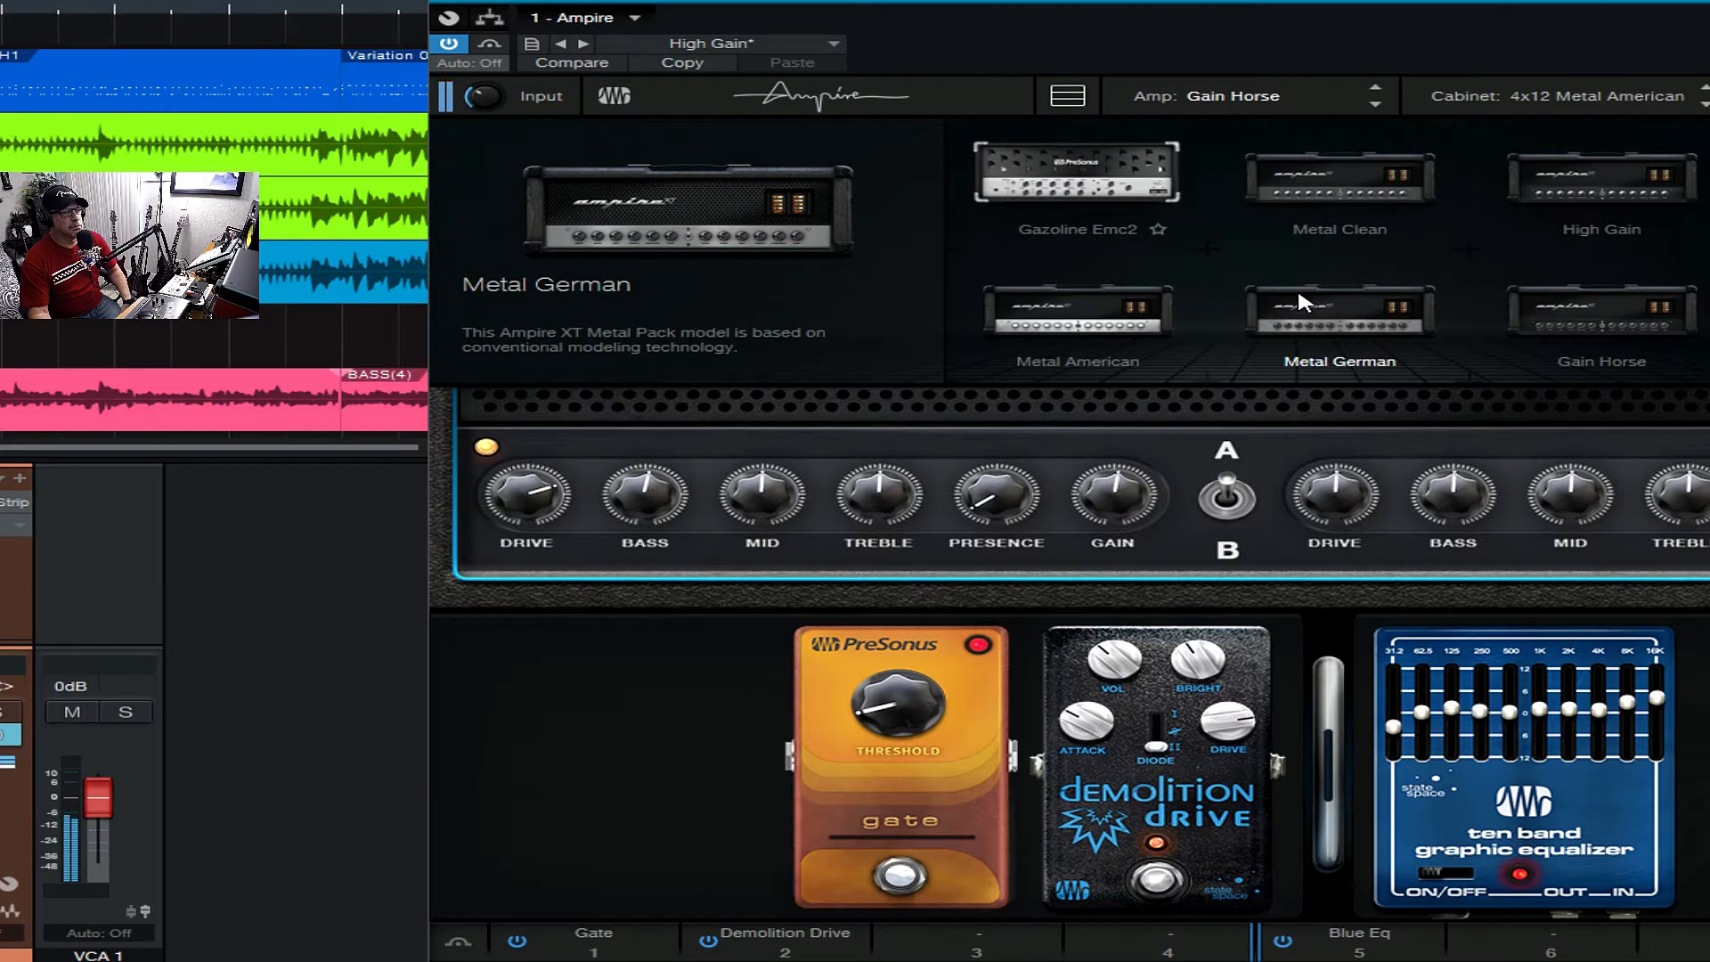
pyautogui.scroll(2, 1296, 286)
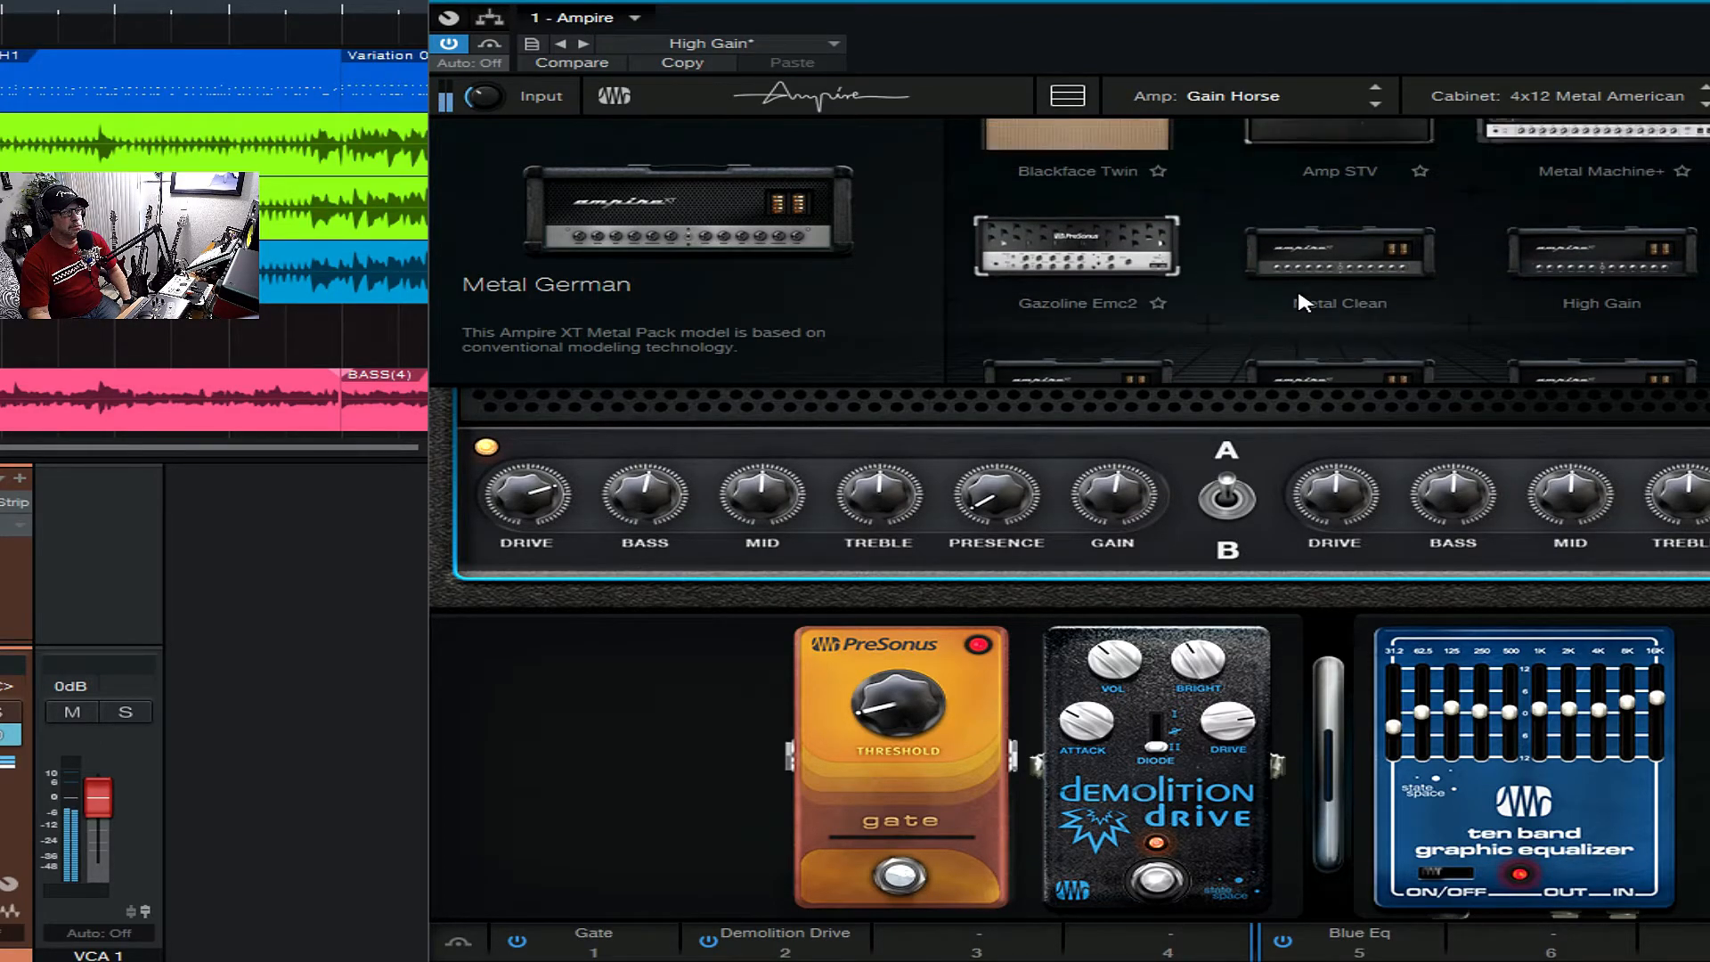
pyautogui.click(1608, 206)
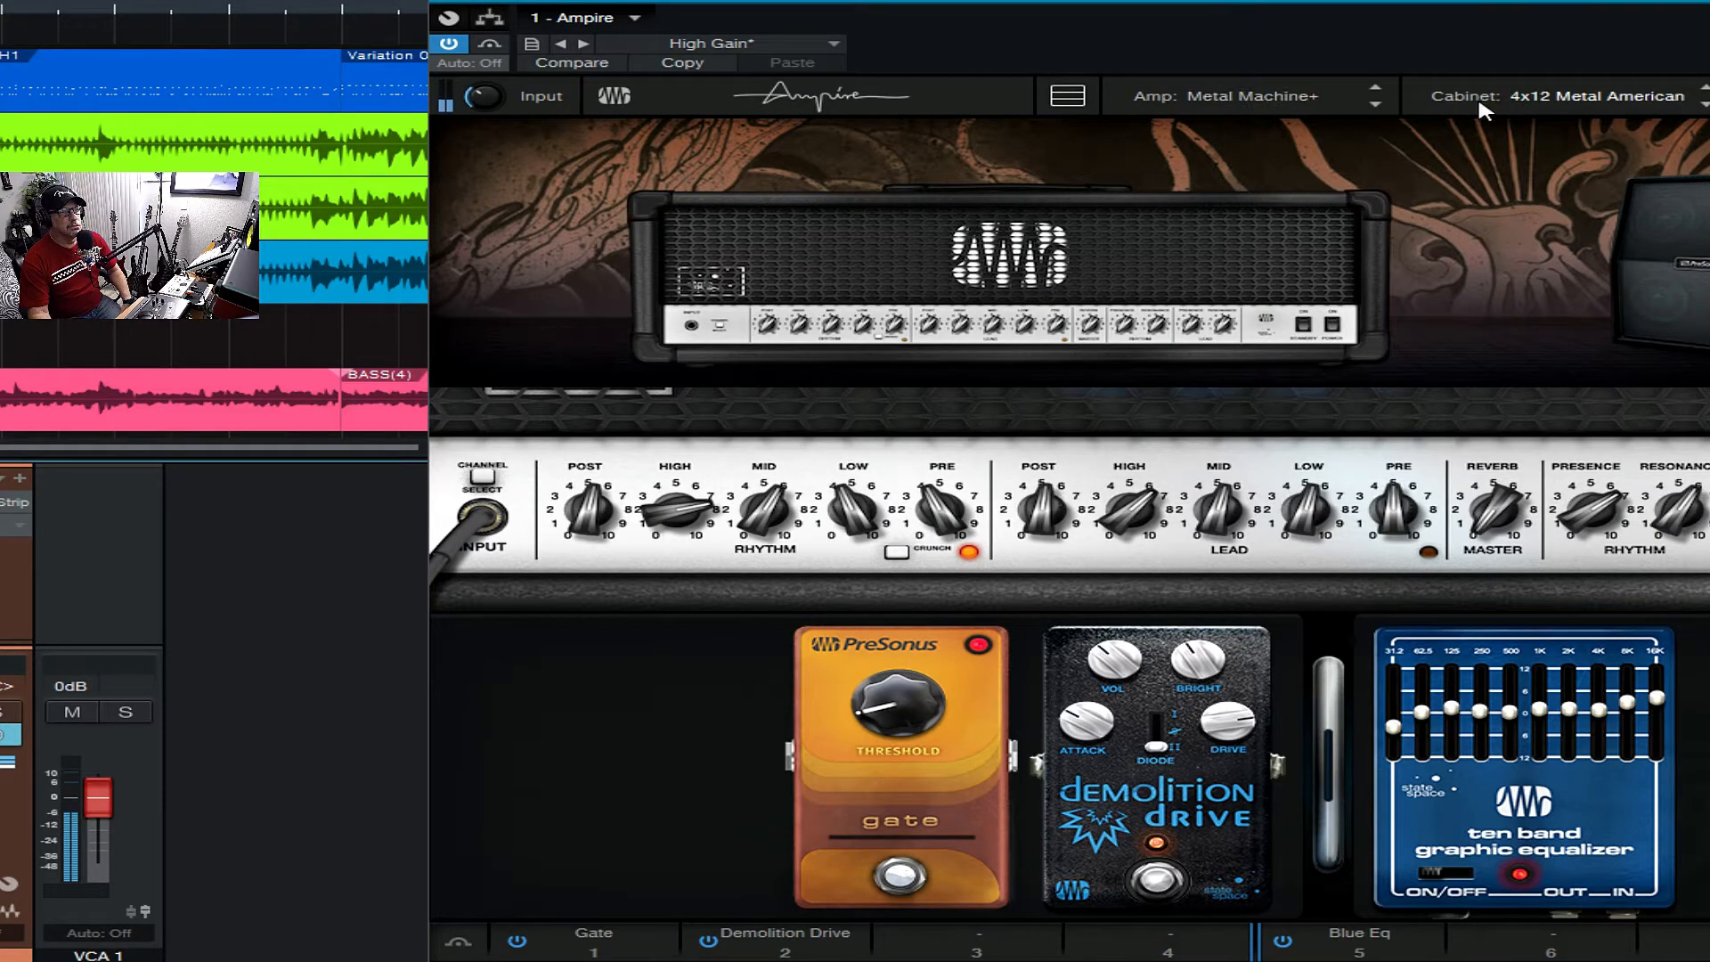
# - Audition the Metal Machine+ amp with the 4x12 M65 cabinet, and switch to the 4x12 MFB
pyautogui.click(1567, 105)
pyautogui.scroll(15, 1535, 212)
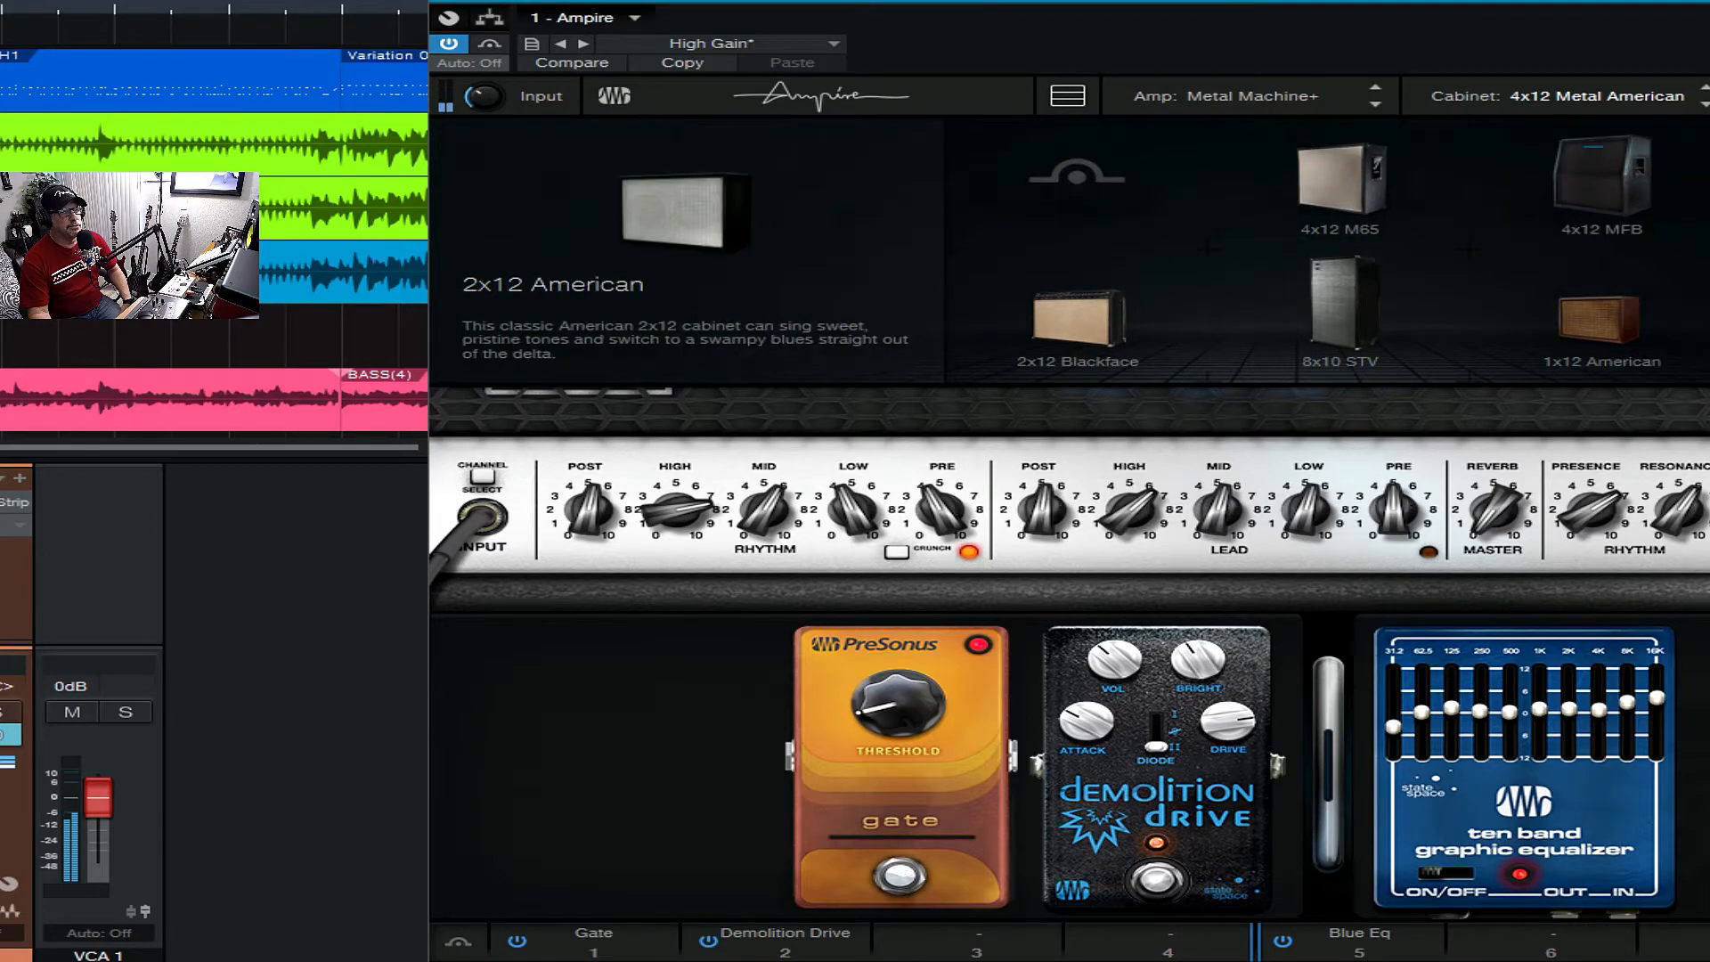
pyautogui.click(1705, 316)
pyautogui.click(1465, 103)
pyautogui.click(1368, 166)
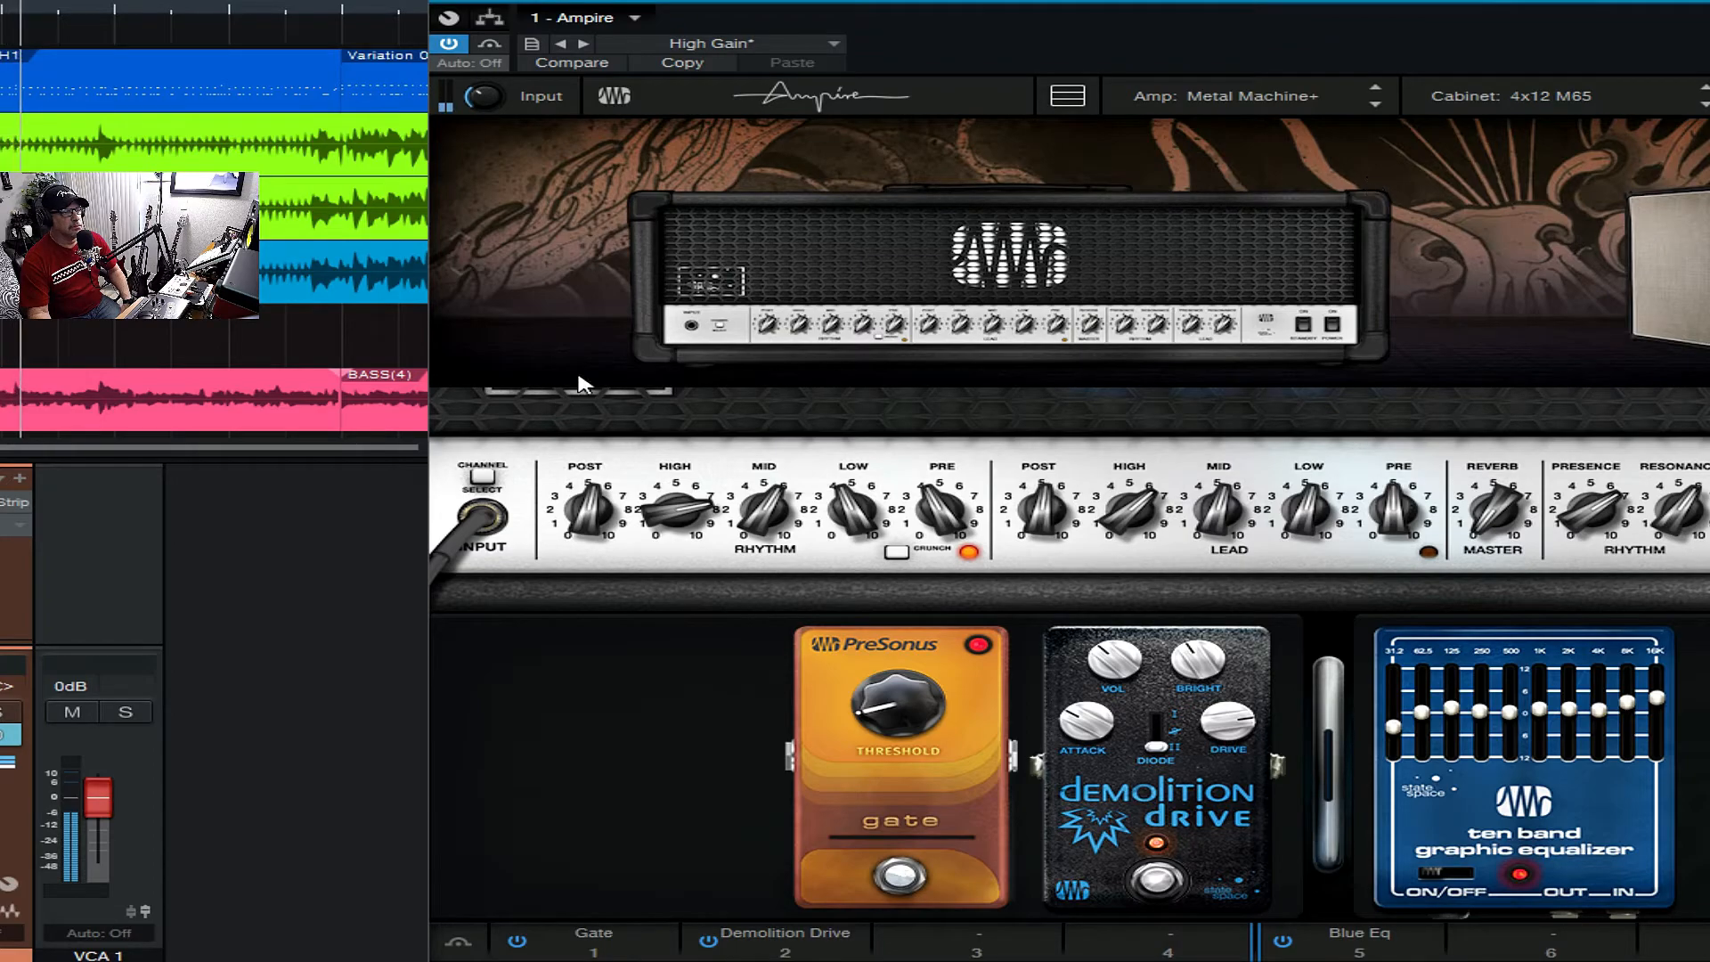
pyautogui.click(1425, 97)
pyautogui.click(1591, 182)
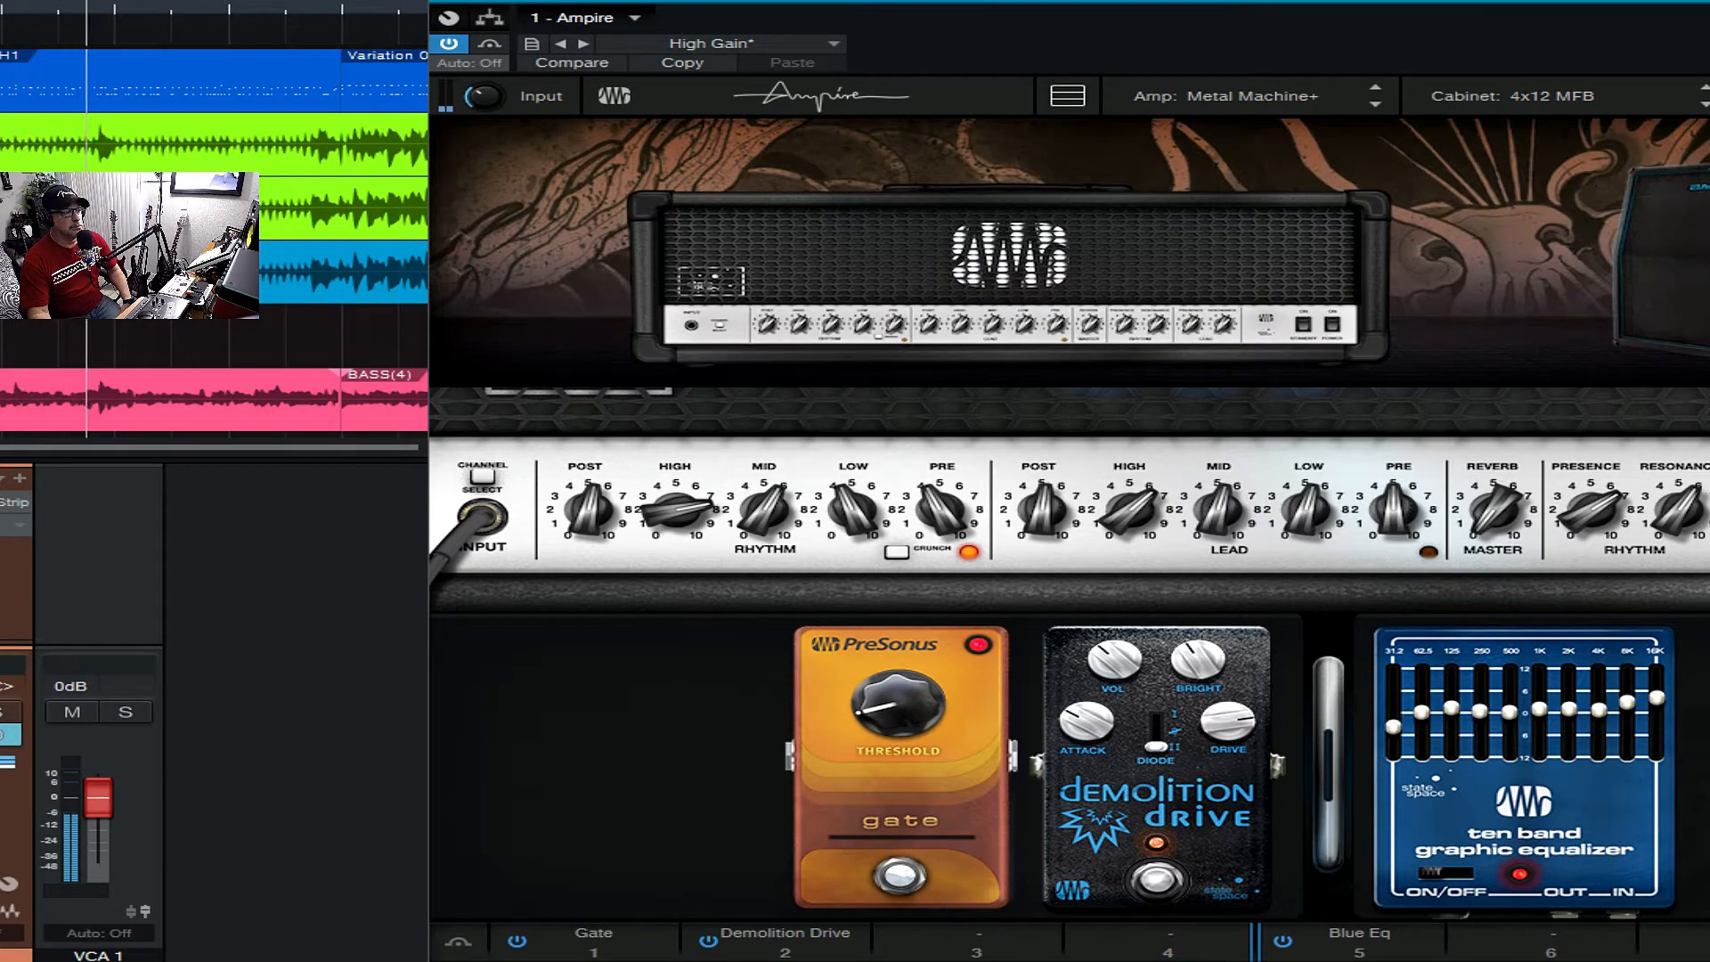
# - Load the Painapple #4 amp and try its 15-watt and 7-watt power settings
pyautogui.click(1204, 98)
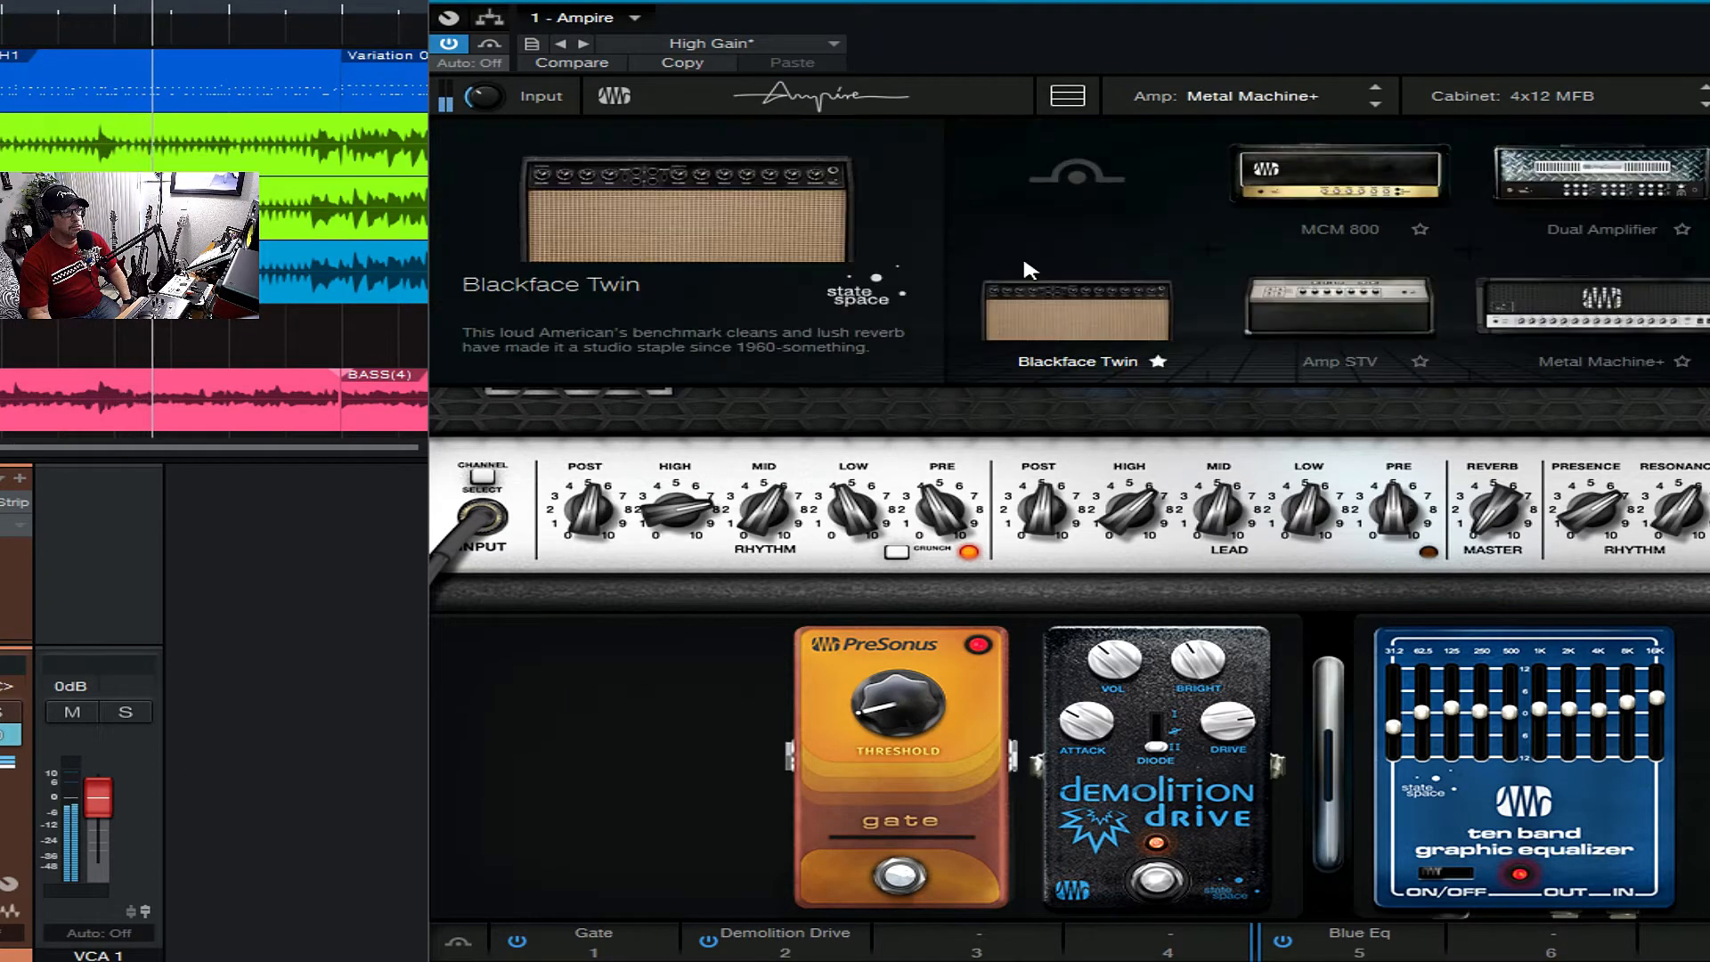
pyautogui.click(1708, 307)
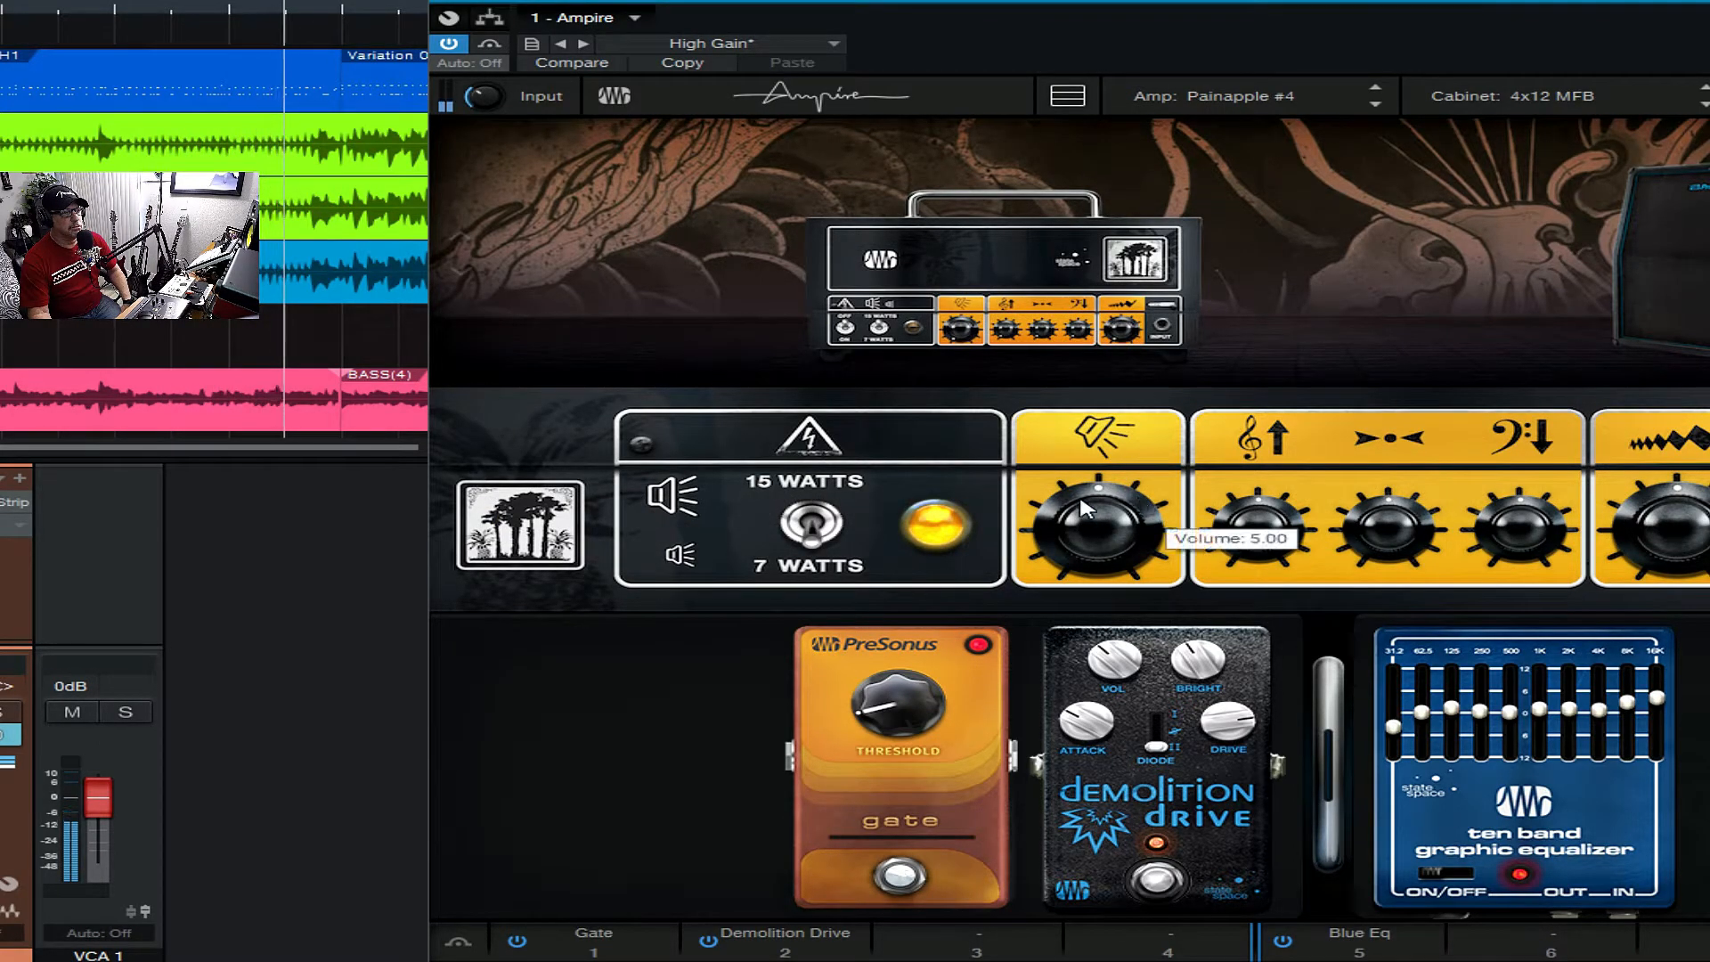
pyautogui.click(811, 523)
pyautogui.click(810, 524)
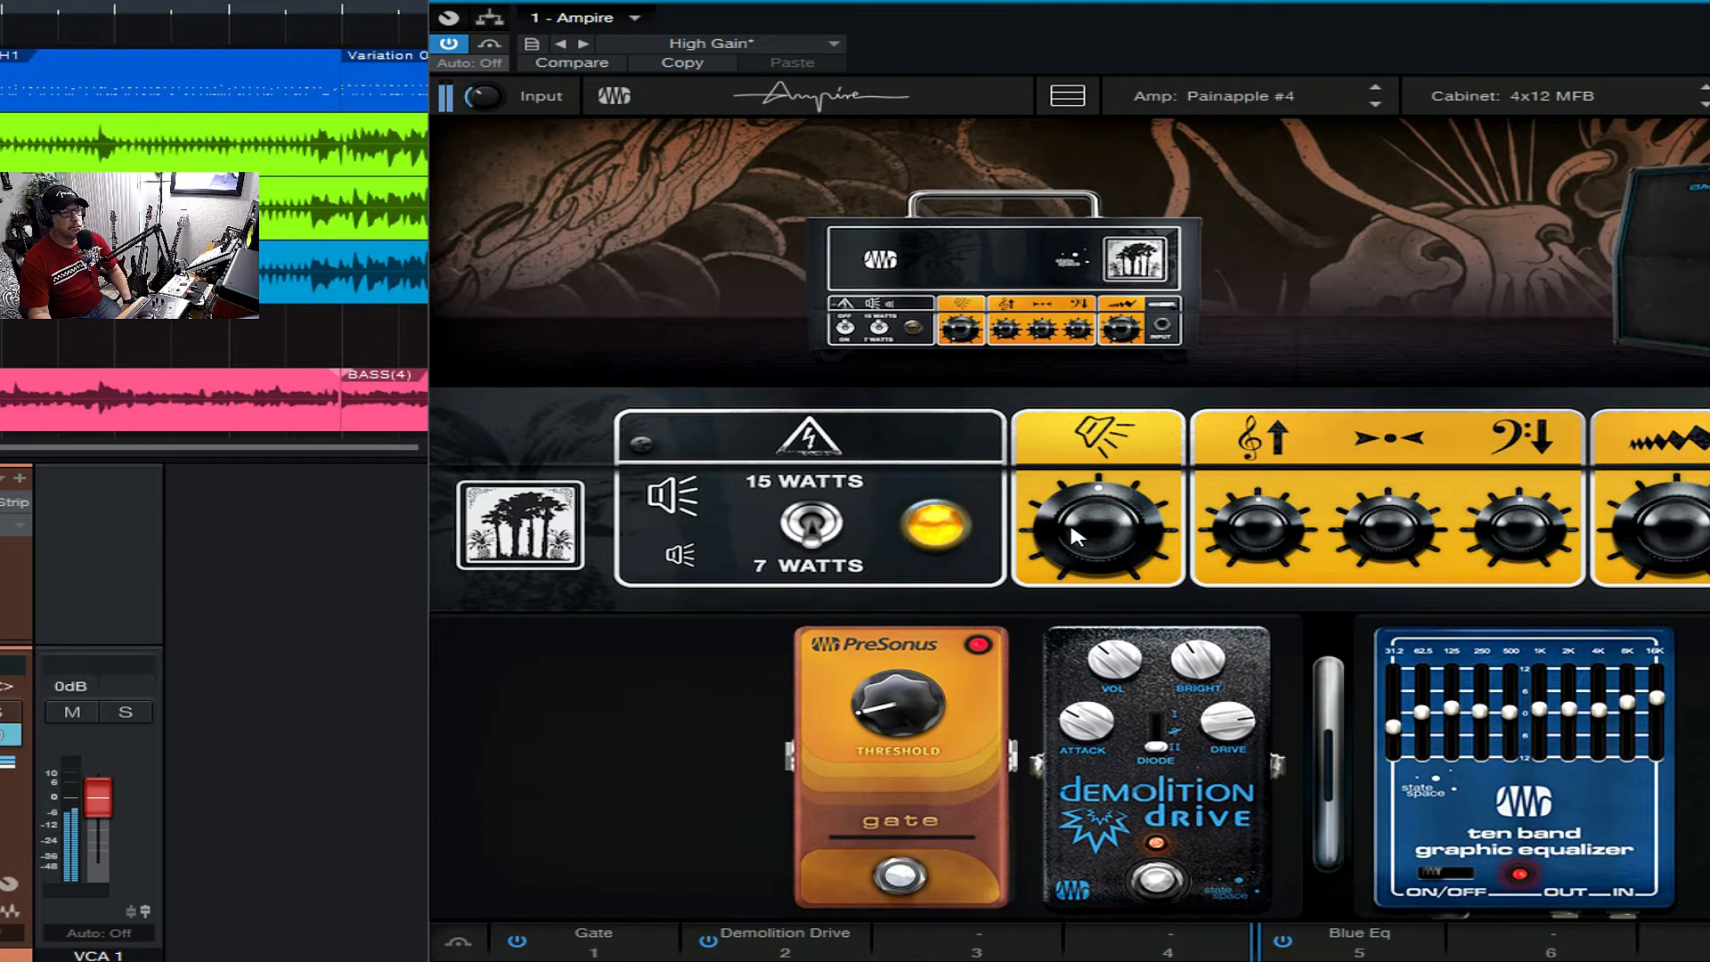
# - Raise the Painapple #4 amp's treble, try its middle control, and close the plug-in window
pyautogui.moveTo(1241, 514)
pyautogui.moveTo(1241, 514); pyautogui.dragTo(1241, 477)
pyautogui.moveTo(1383, 521); pyautogui.dragTo(1382, 505)
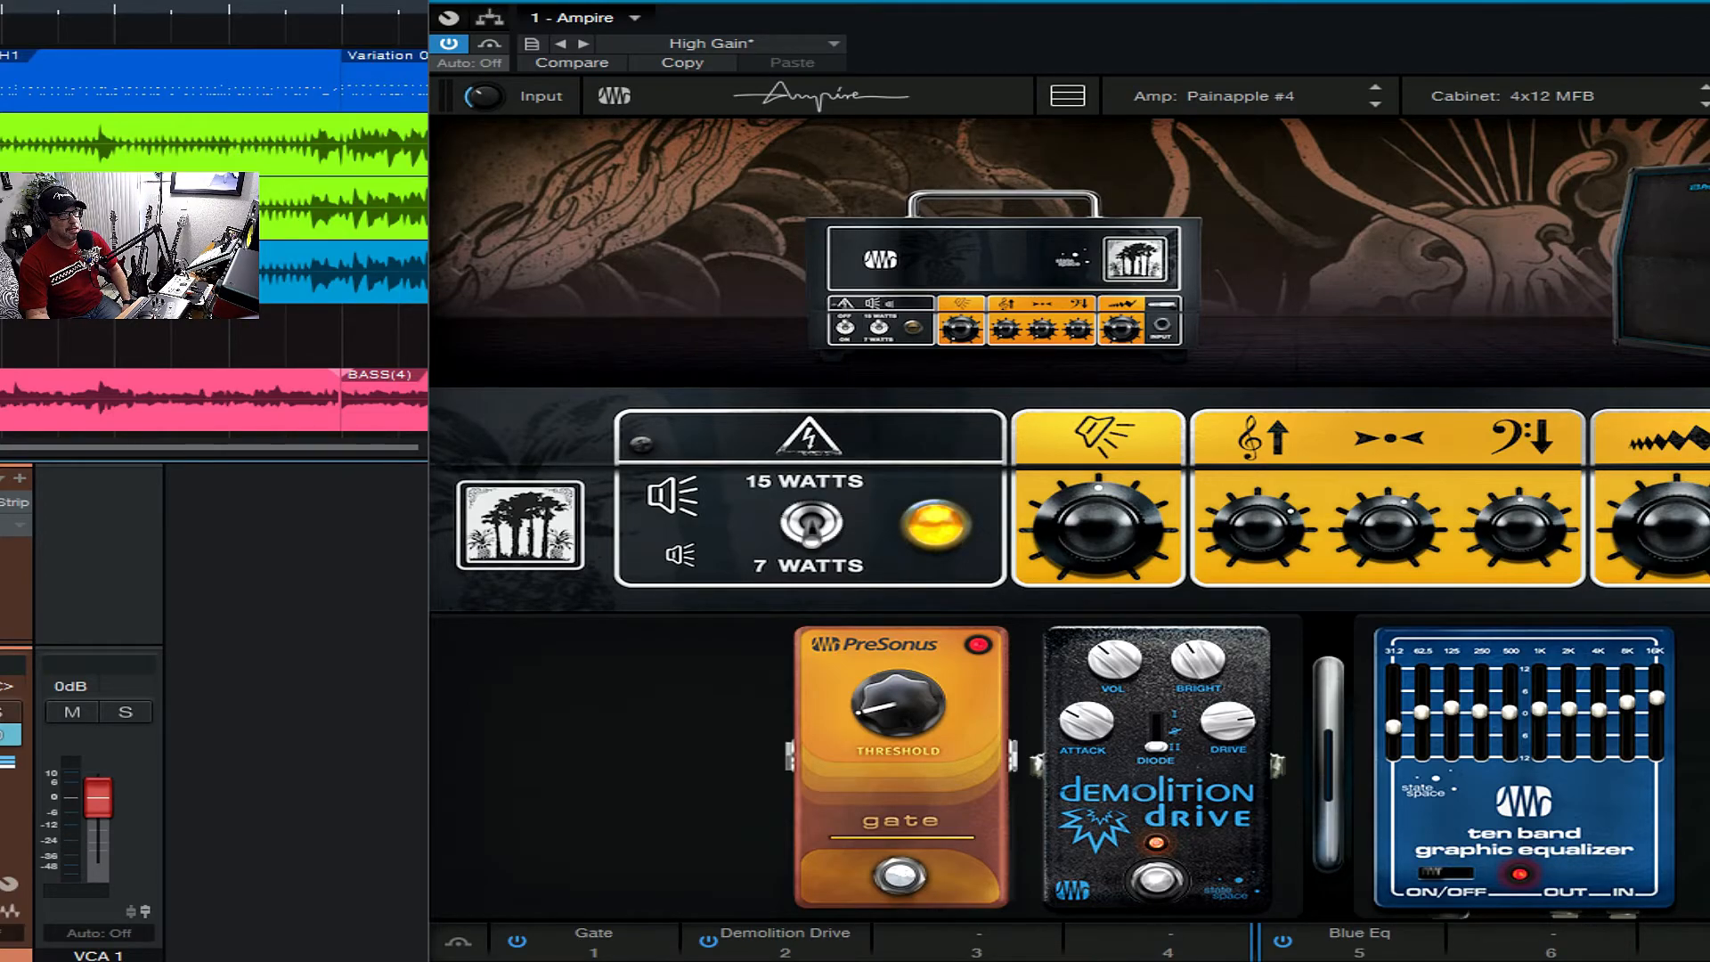
pyautogui.press('Escape')
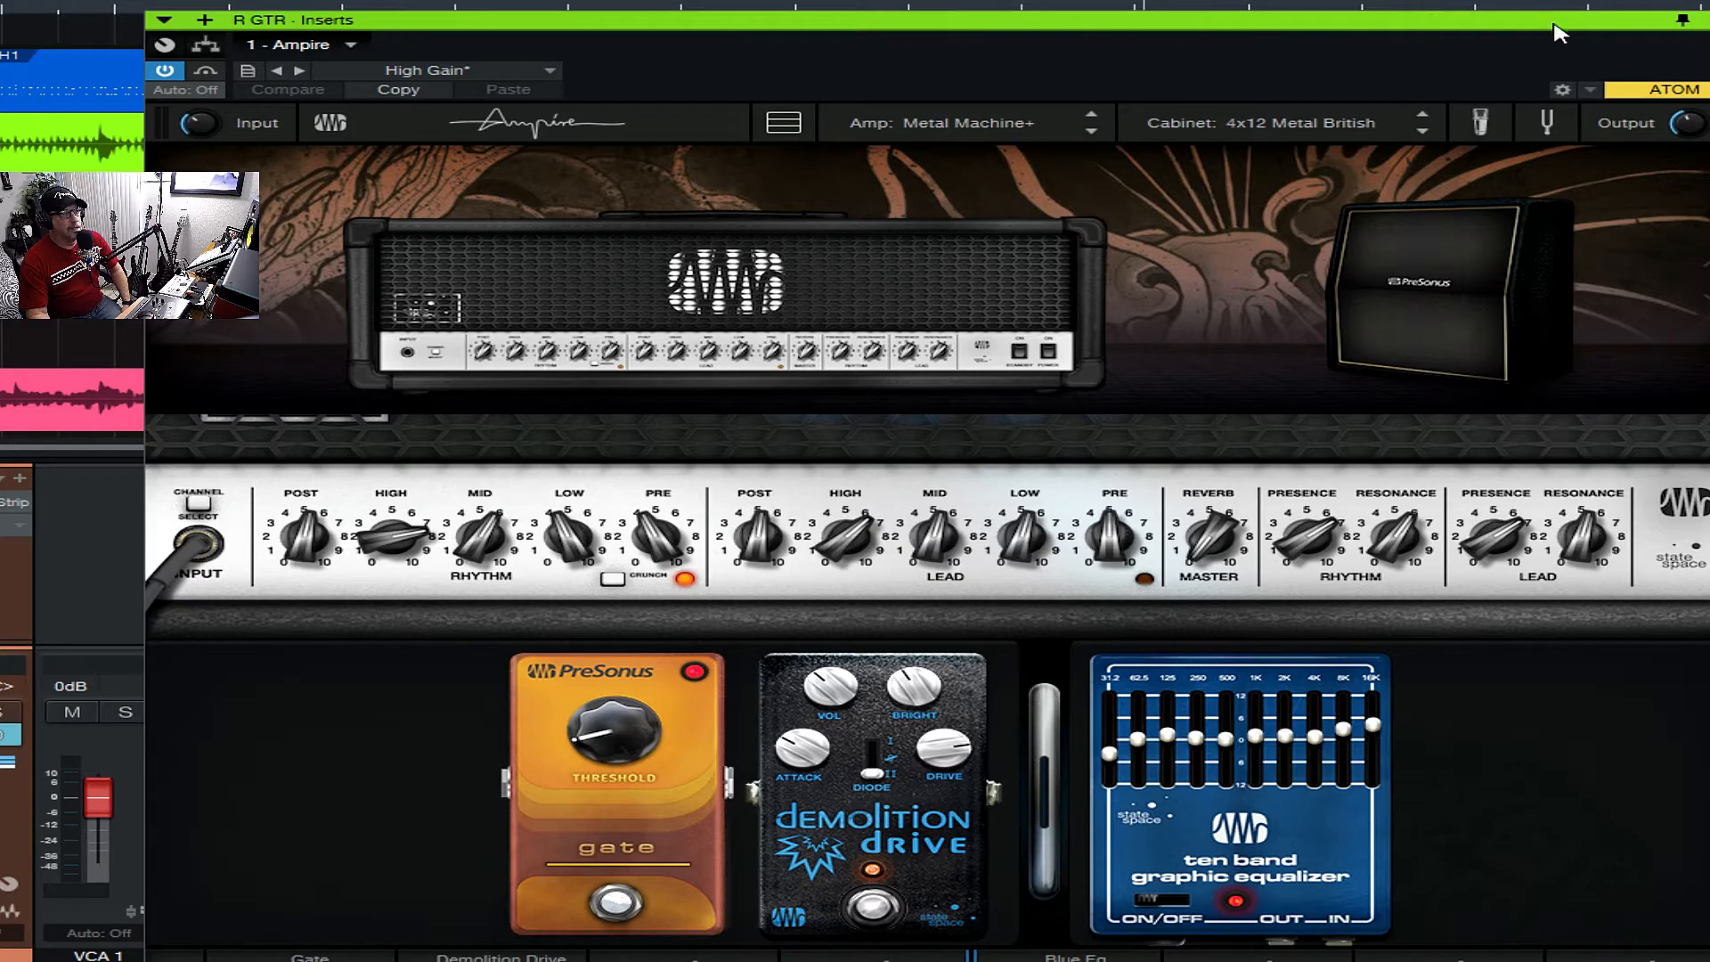
pyautogui.click(1708, 19)
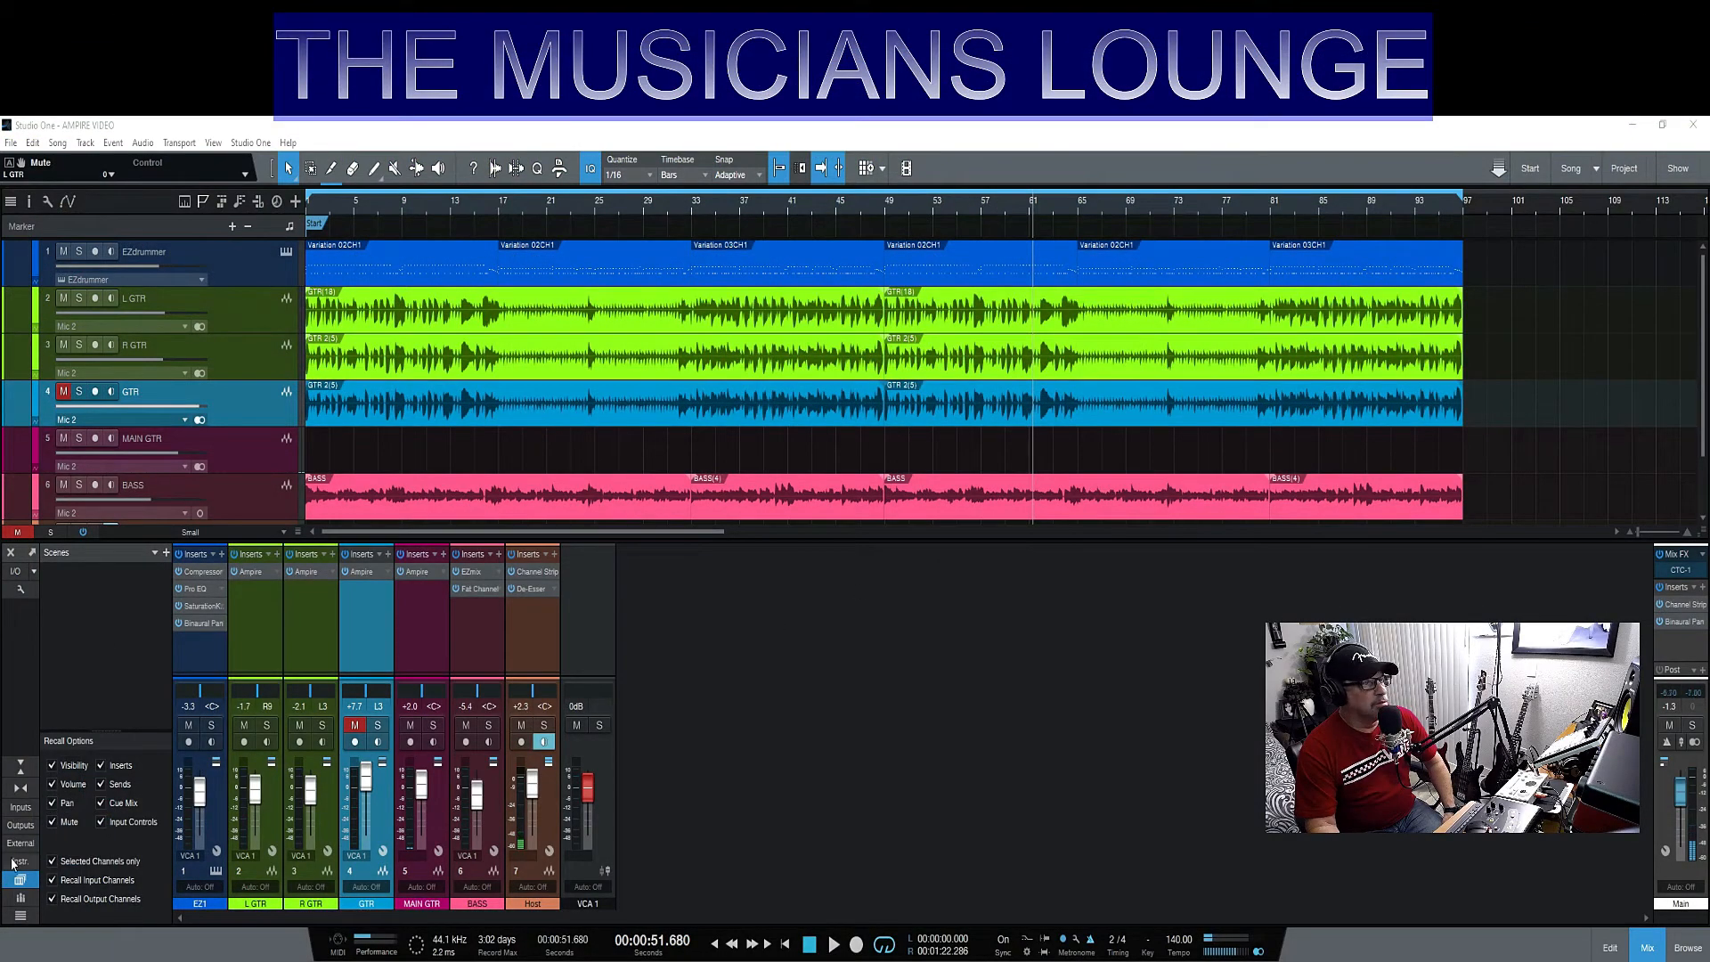
pyautogui.click(243, 573)
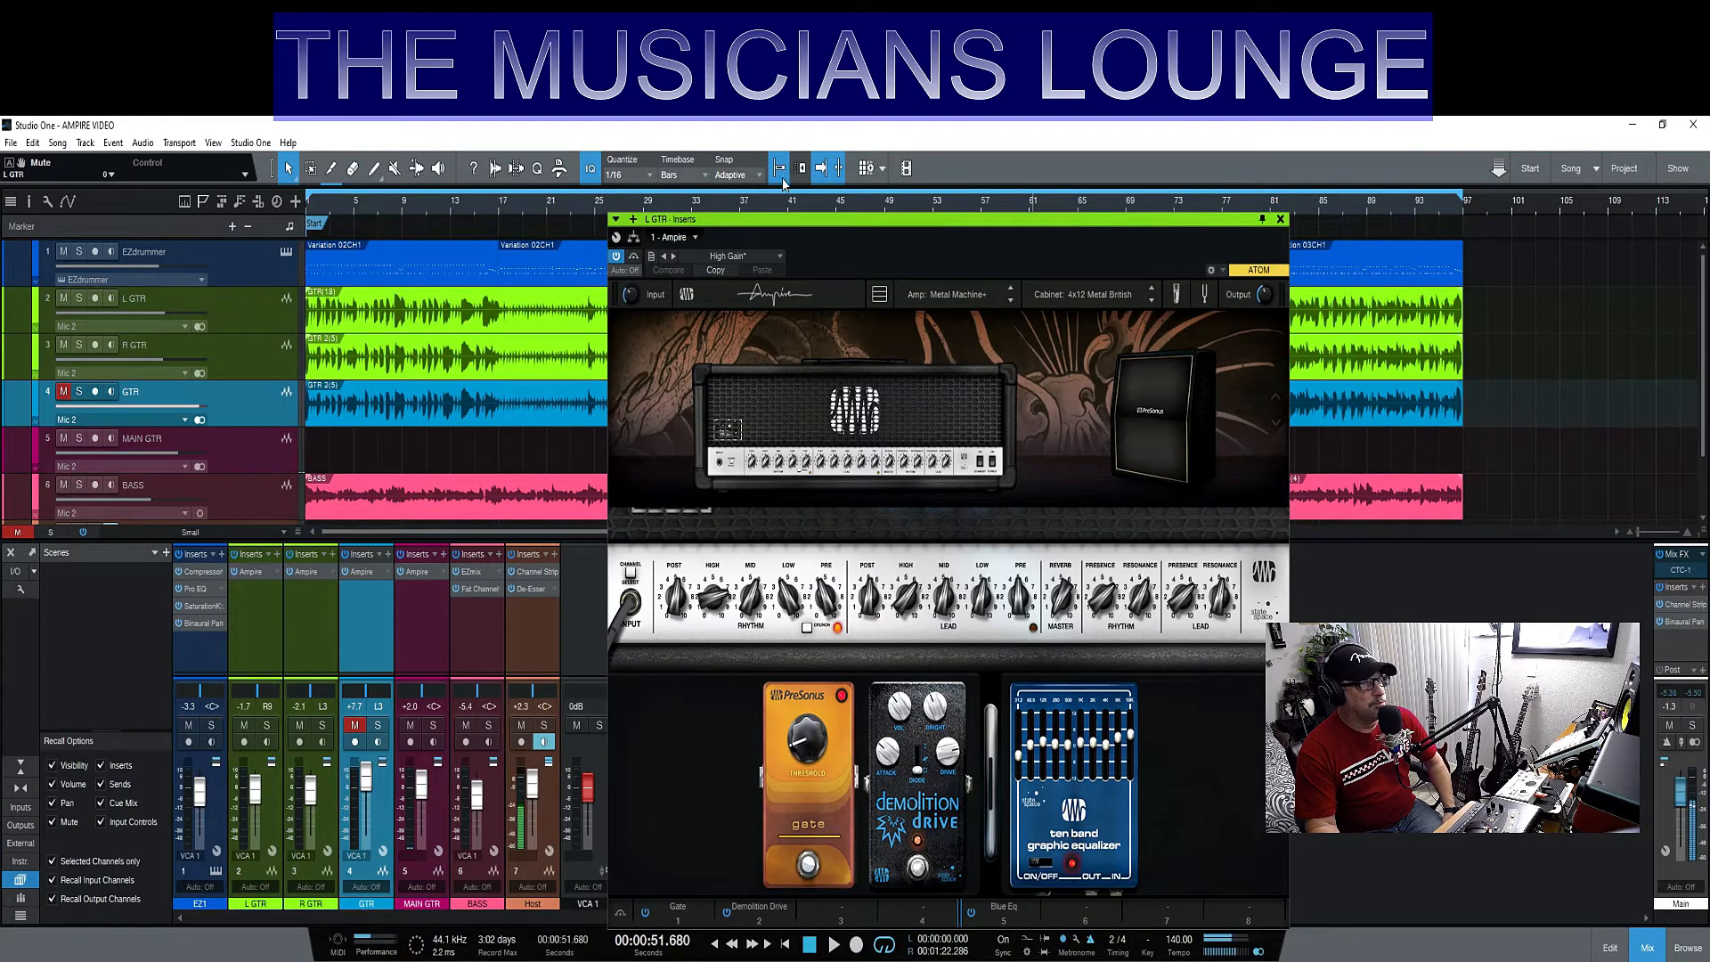
pyautogui.moveTo(812, 228); pyautogui.dragTo(361, 637)
pyautogui.click(312, 573)
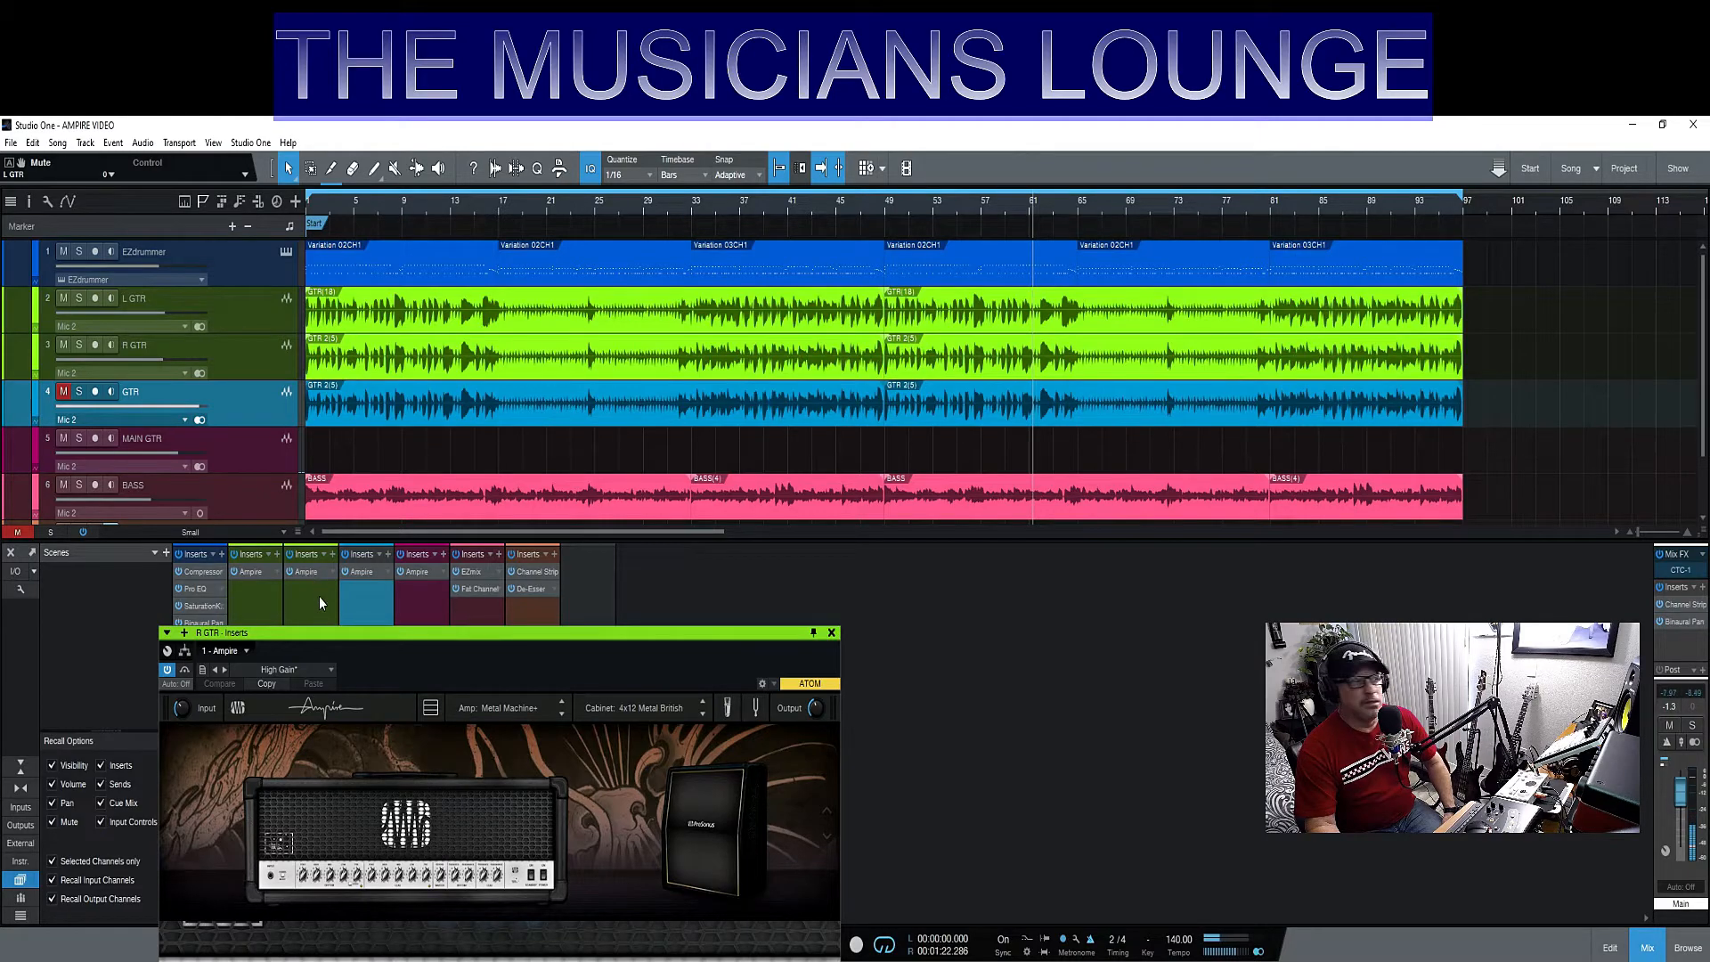
pyautogui.moveTo(344, 639); pyautogui.dragTo(997, 196)
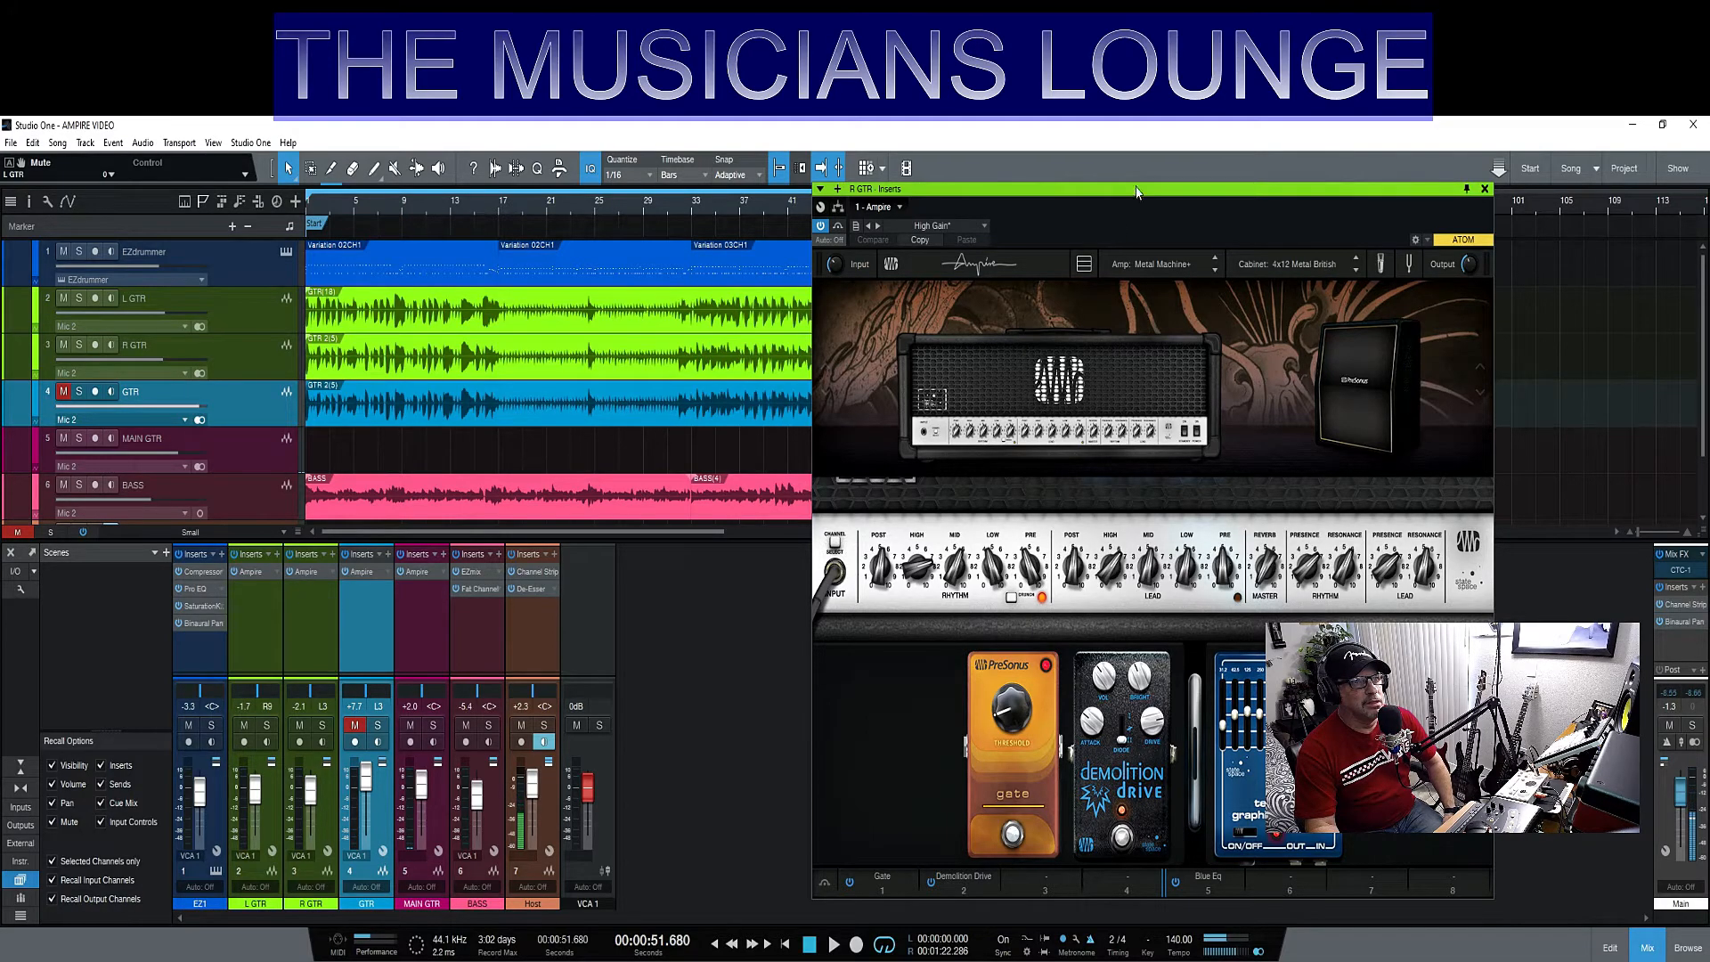
pyautogui.moveTo(1136, 192); pyautogui.dragTo(987, 189)
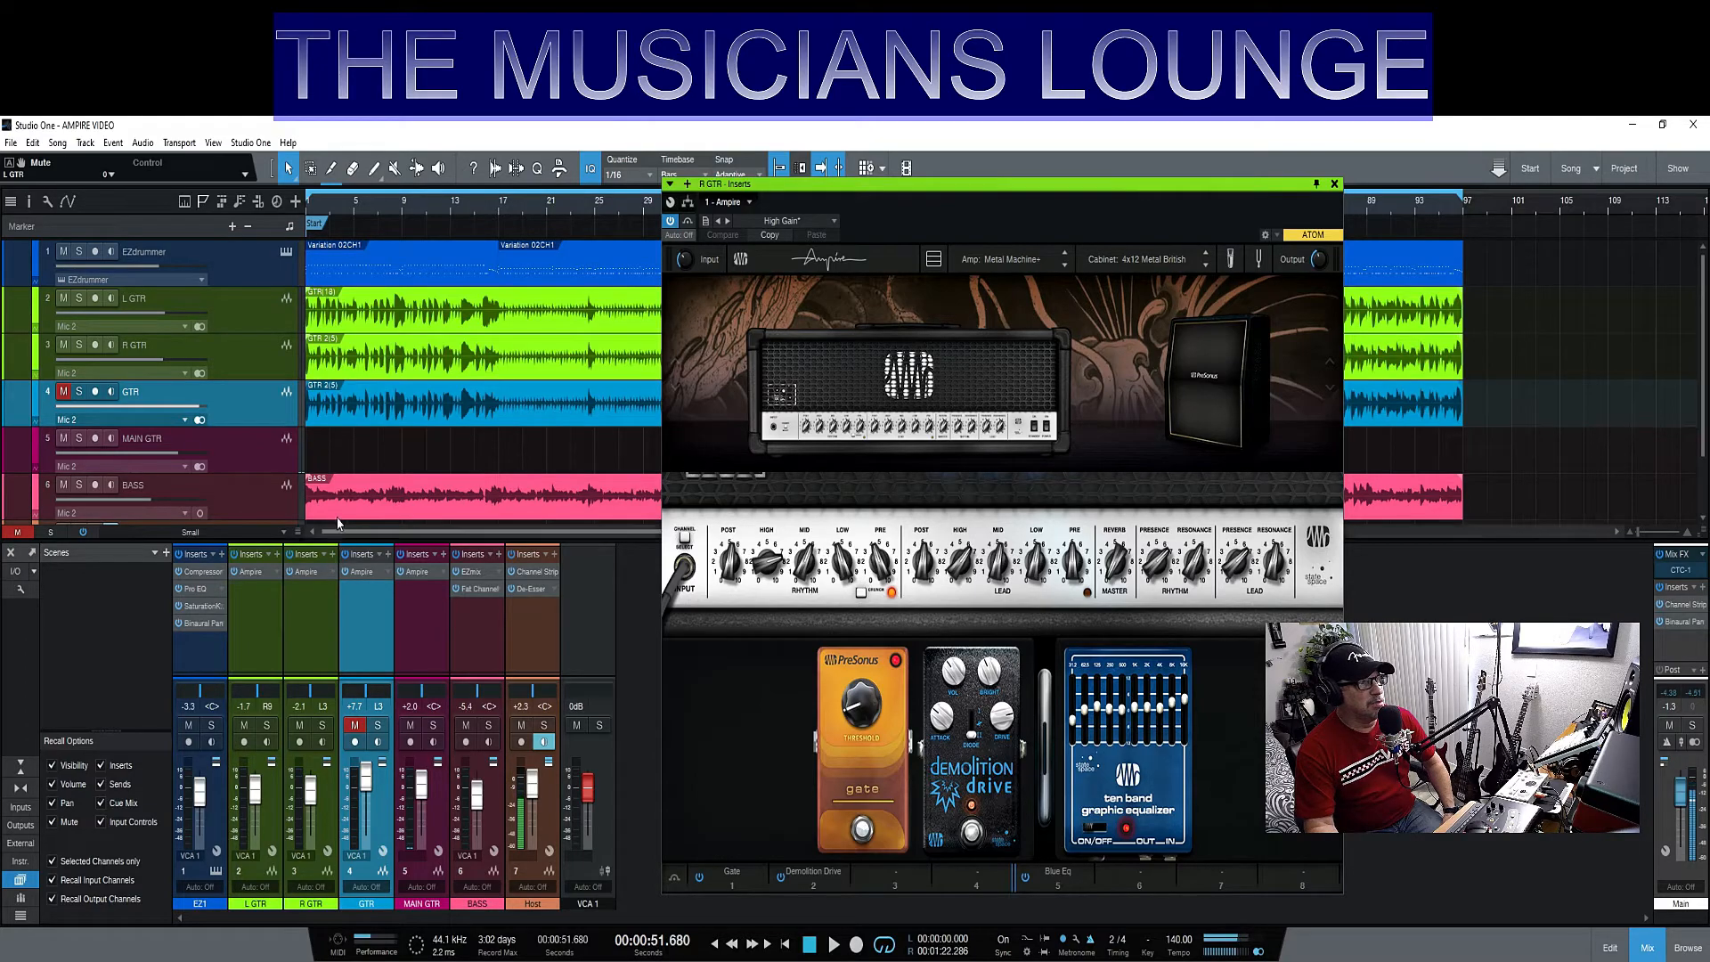
pyautogui.click(1335, 184)
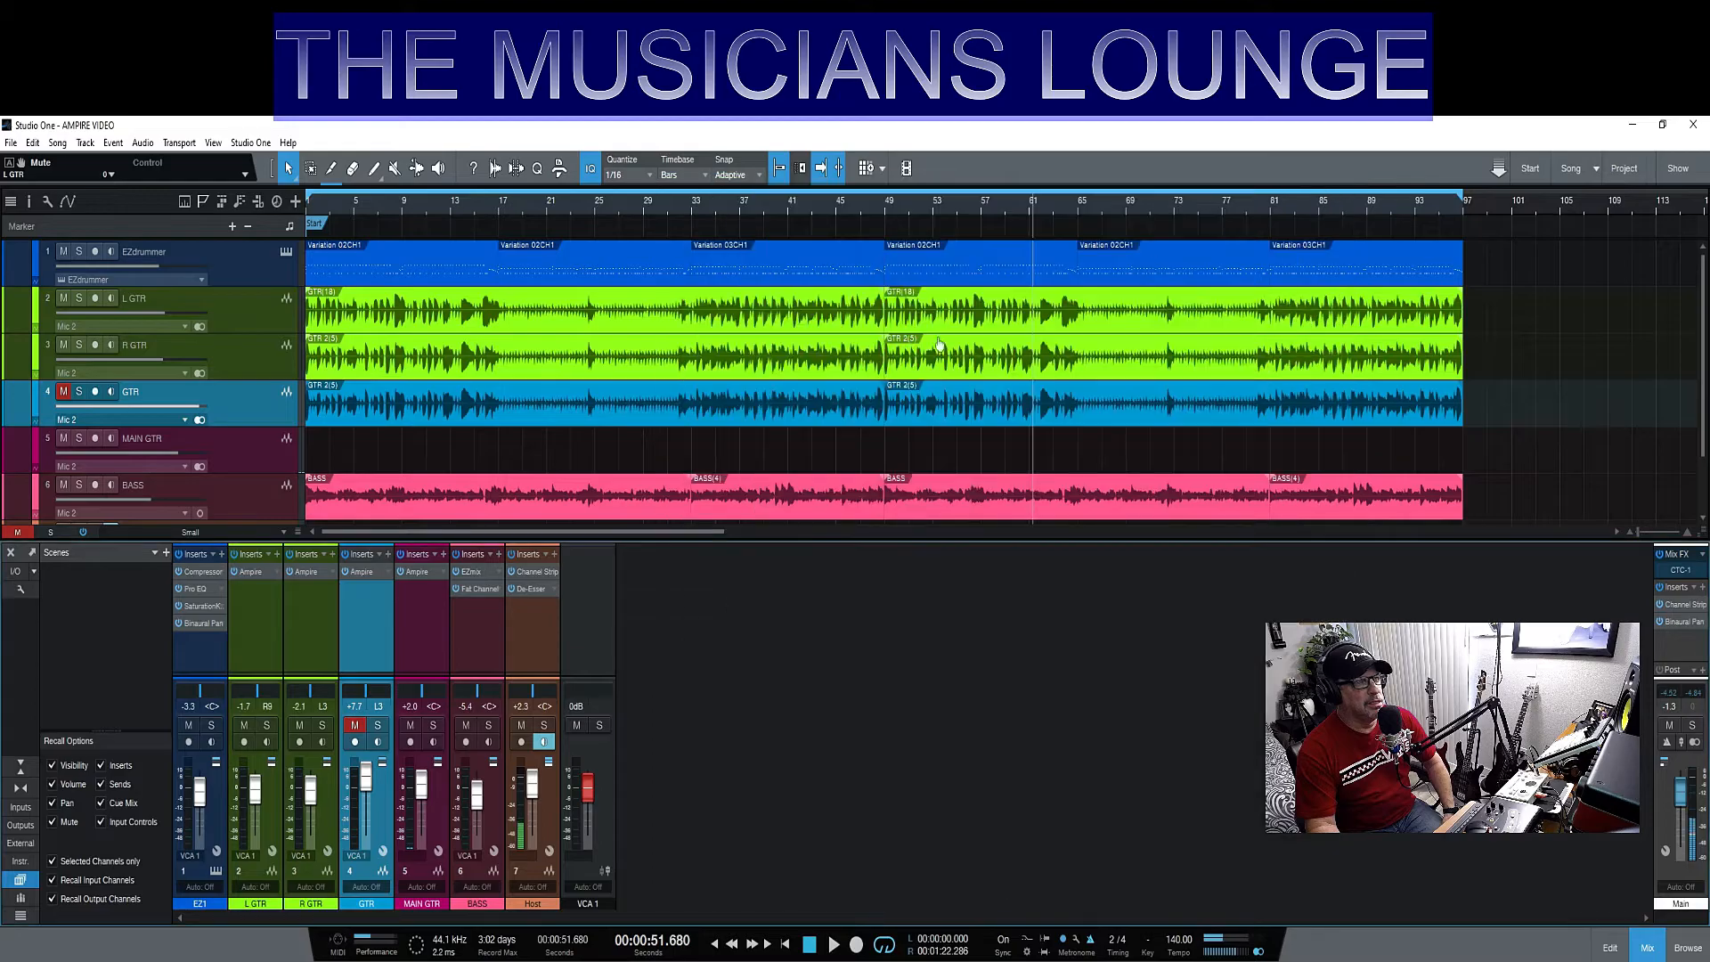
# - Open the Ampire inserts of the L GTR and R GTR tracks together, keeping R GTR pinned, and arrange their windows side by side
pyautogui.click(247, 574)
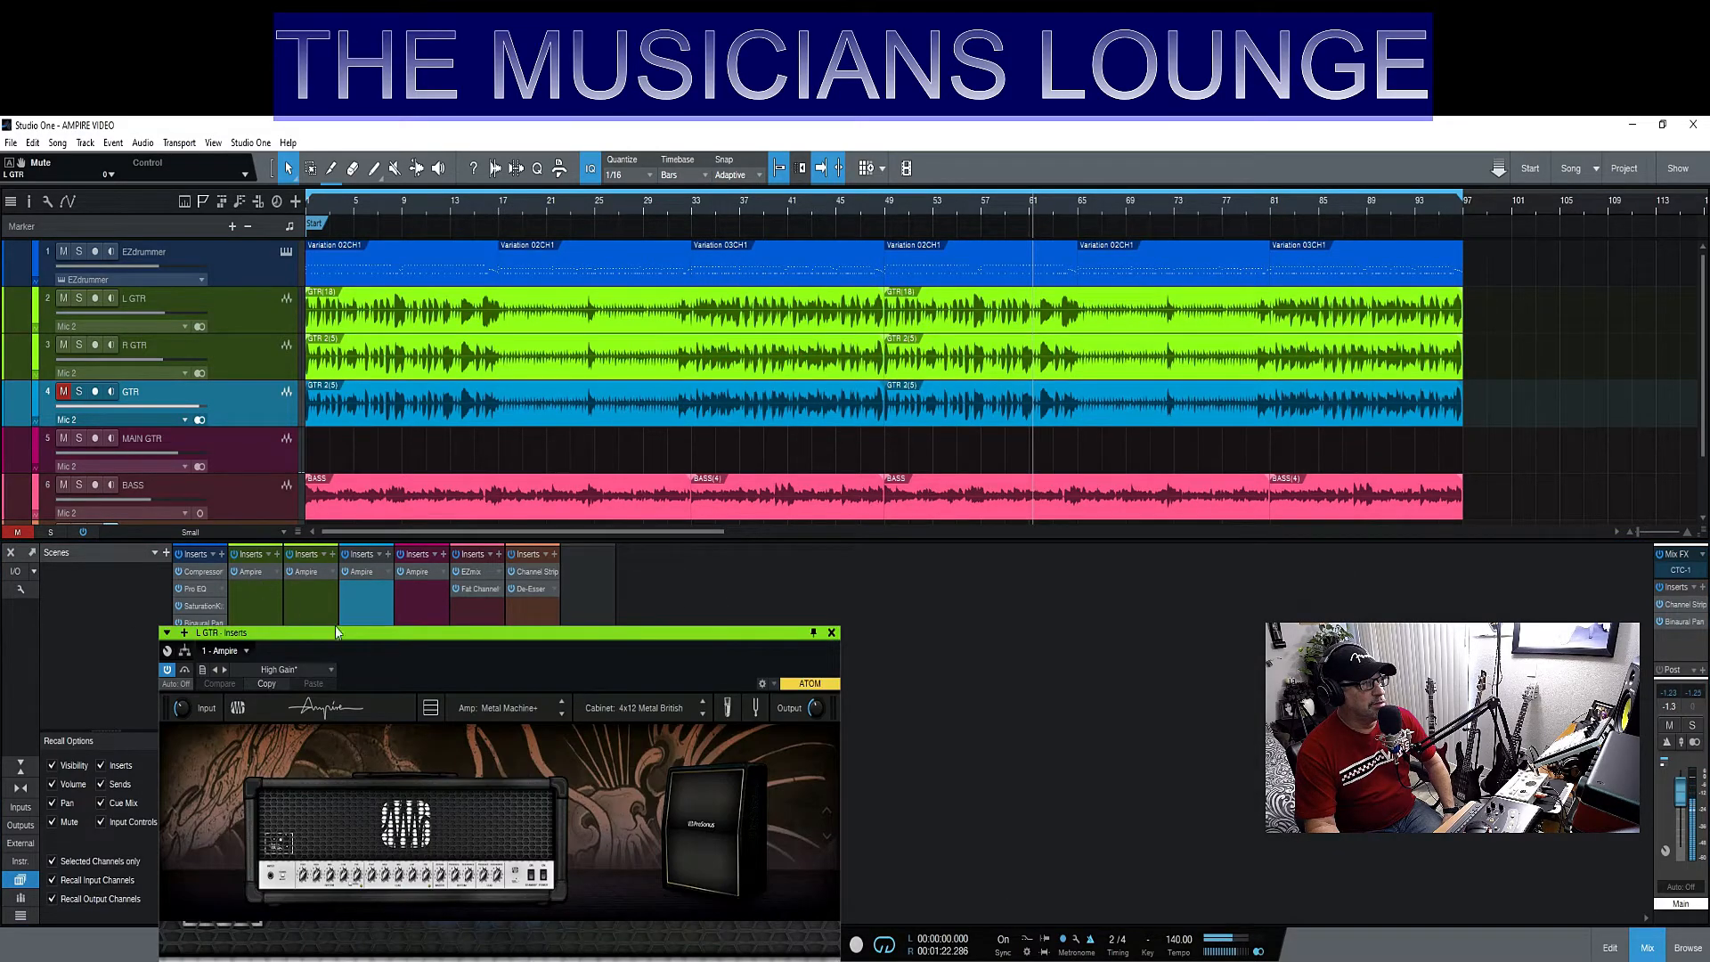
pyautogui.moveTo(463, 641); pyautogui.dragTo(1183, 209)
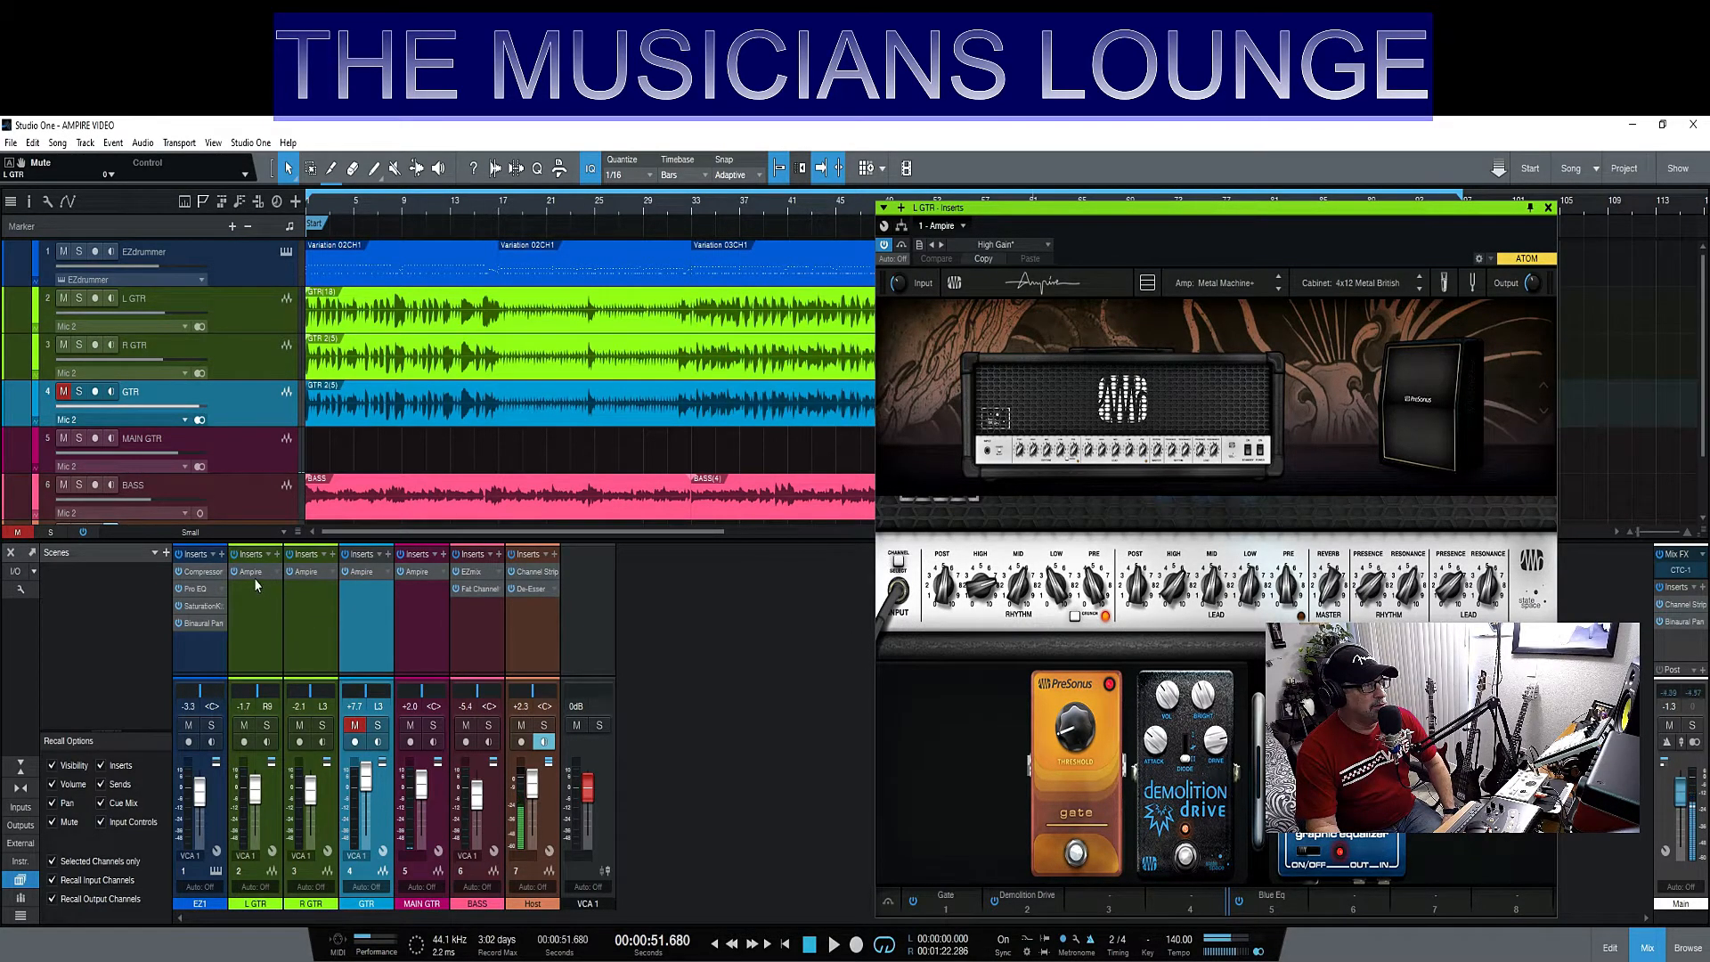
pyautogui.click(254, 571)
pyautogui.click(254, 571)
pyautogui.click(302, 571)
pyautogui.moveTo(1260, 210)
pyautogui.mouseDown()
pyautogui.moveTo(916, 262)
pyautogui.moveTo(1393, 182)
pyautogui.moveTo(1262, 185)
pyautogui.mouseUp()
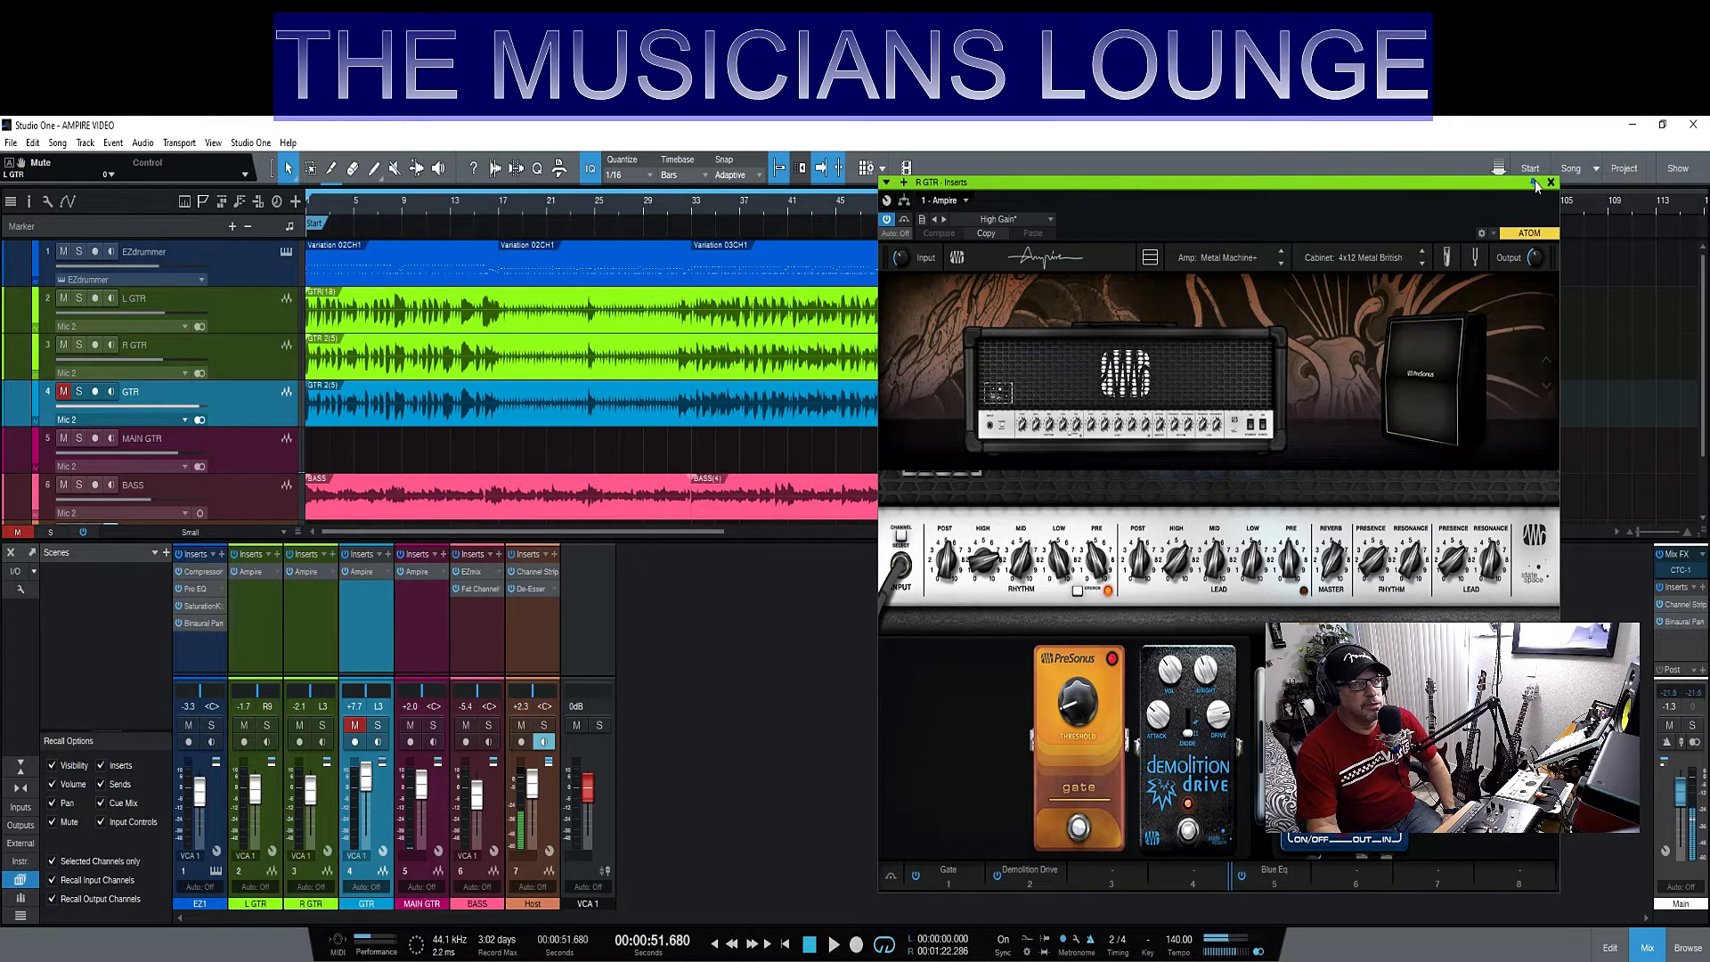
pyautogui.click(255, 574)
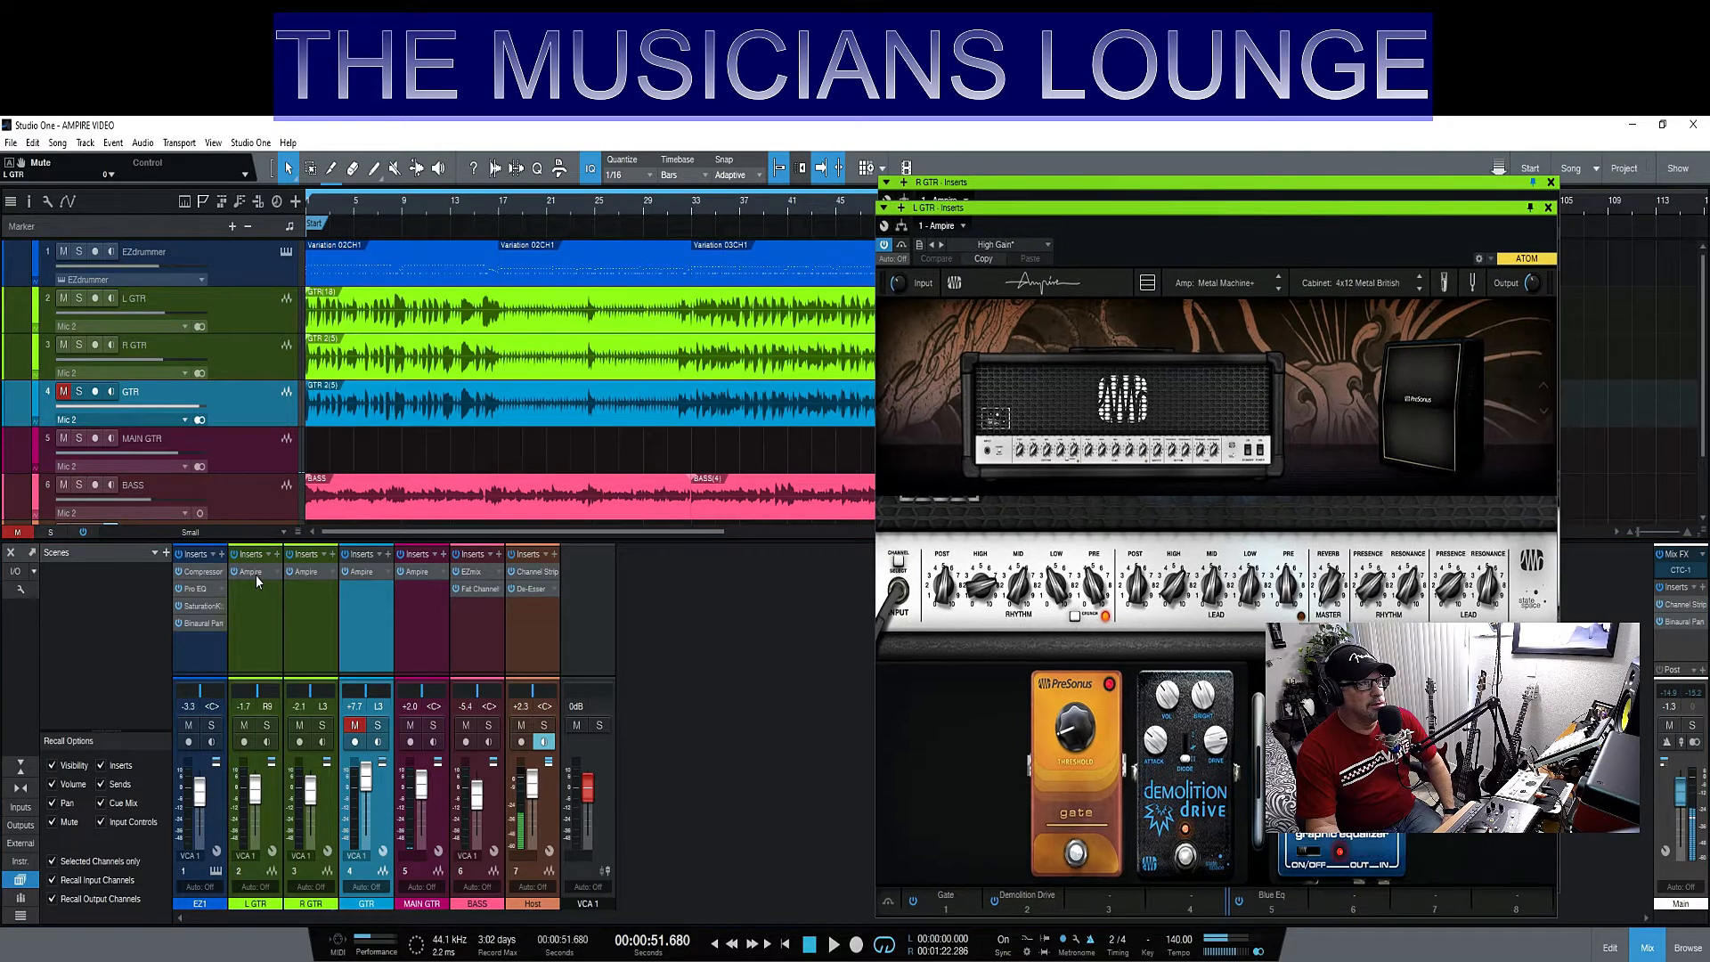
pyautogui.moveTo(1133, 210); pyautogui.dragTo(420, 183)
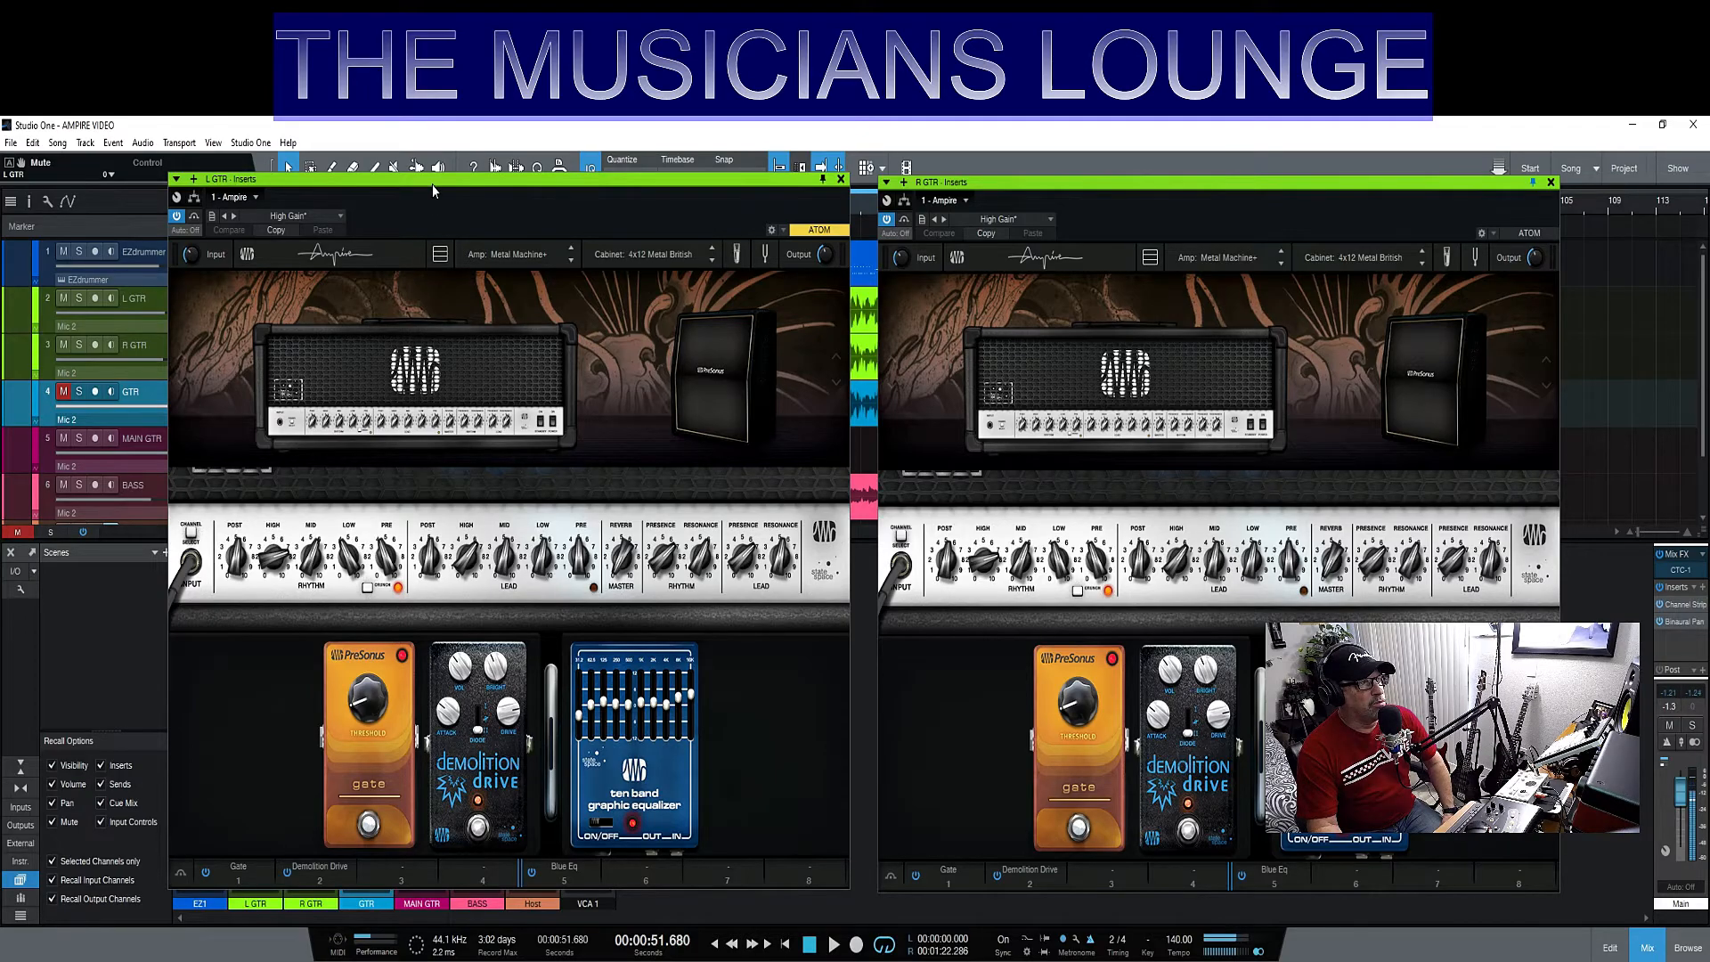
pyautogui.moveTo(431, 185)
pyautogui.mouseDown()
pyautogui.moveTo(434, 269)
pyautogui.moveTo(449, 208)
pyautogui.mouseUp()
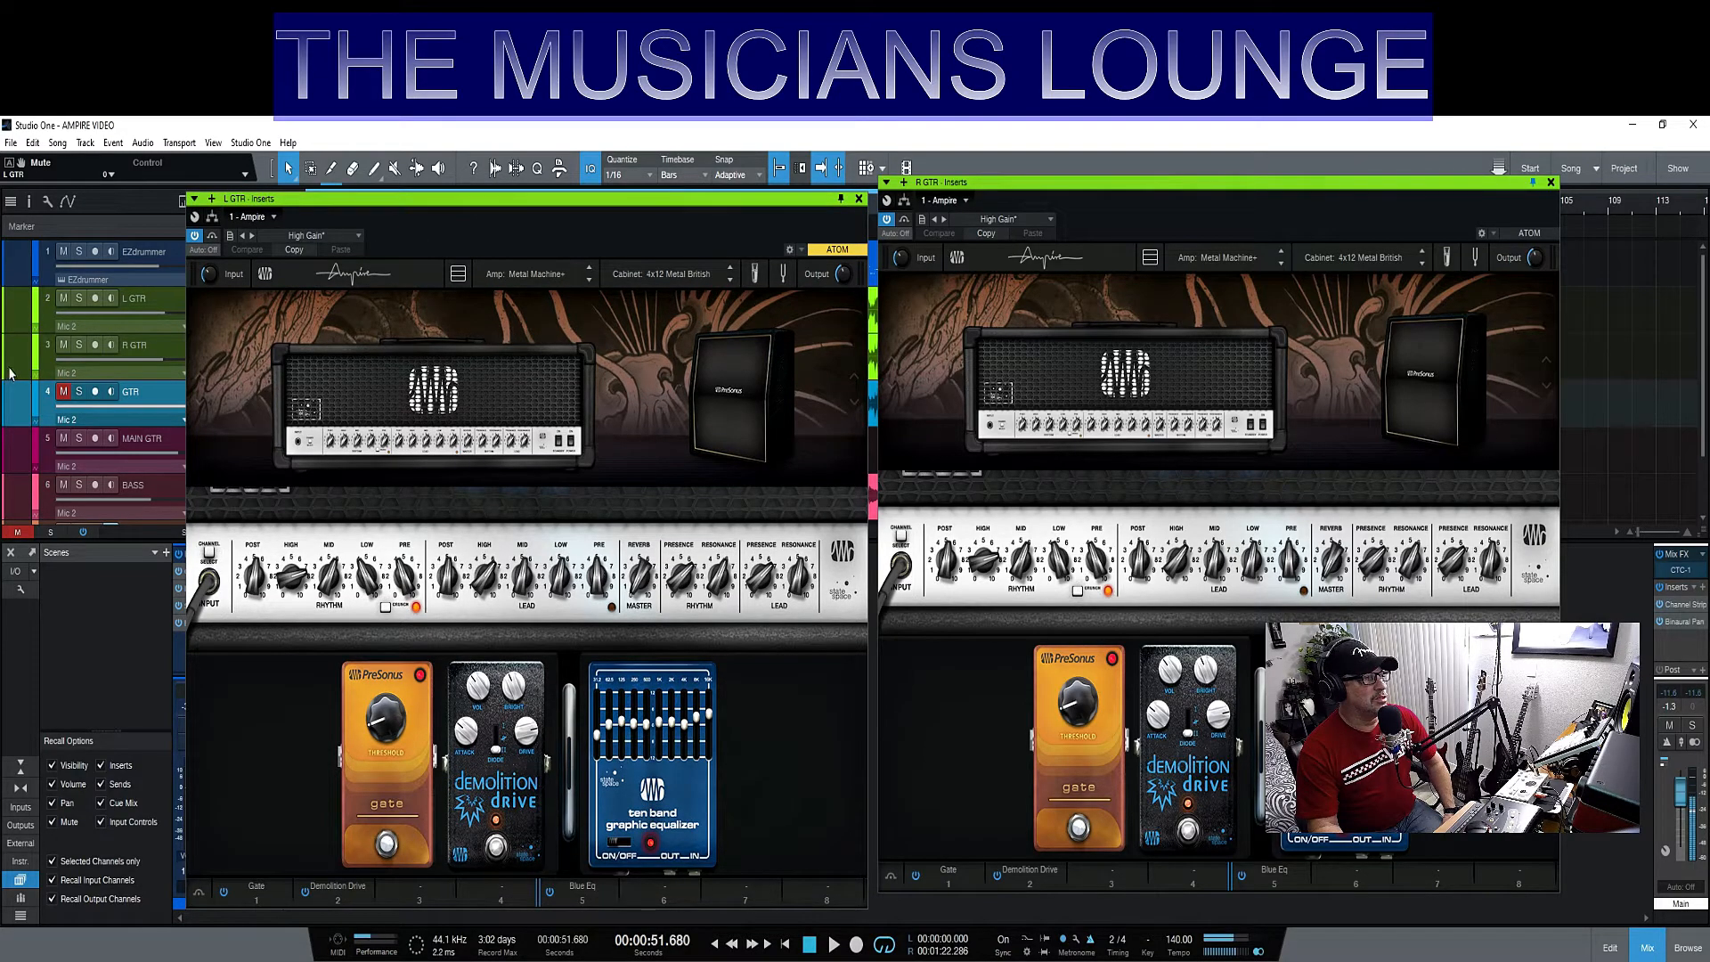
# - Play the song from the start with the L GTR track selected, and load the Dual Amplifier in its Ampire
pyautogui.click(27, 323)
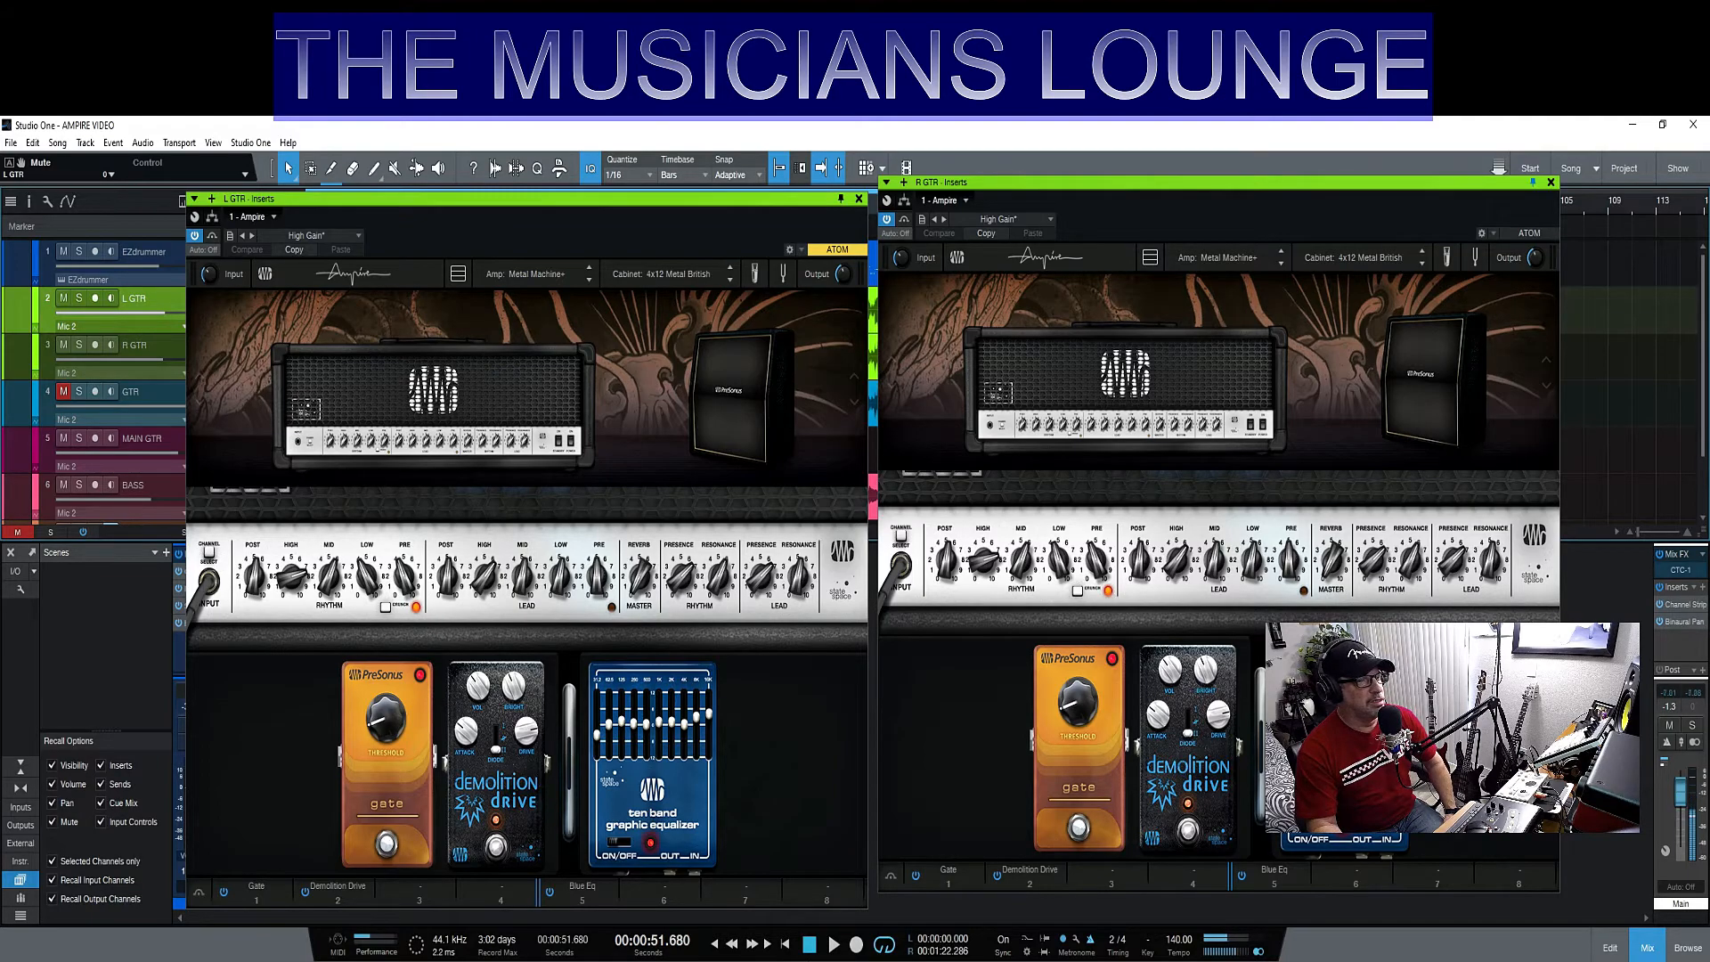
pyautogui.click(784, 943)
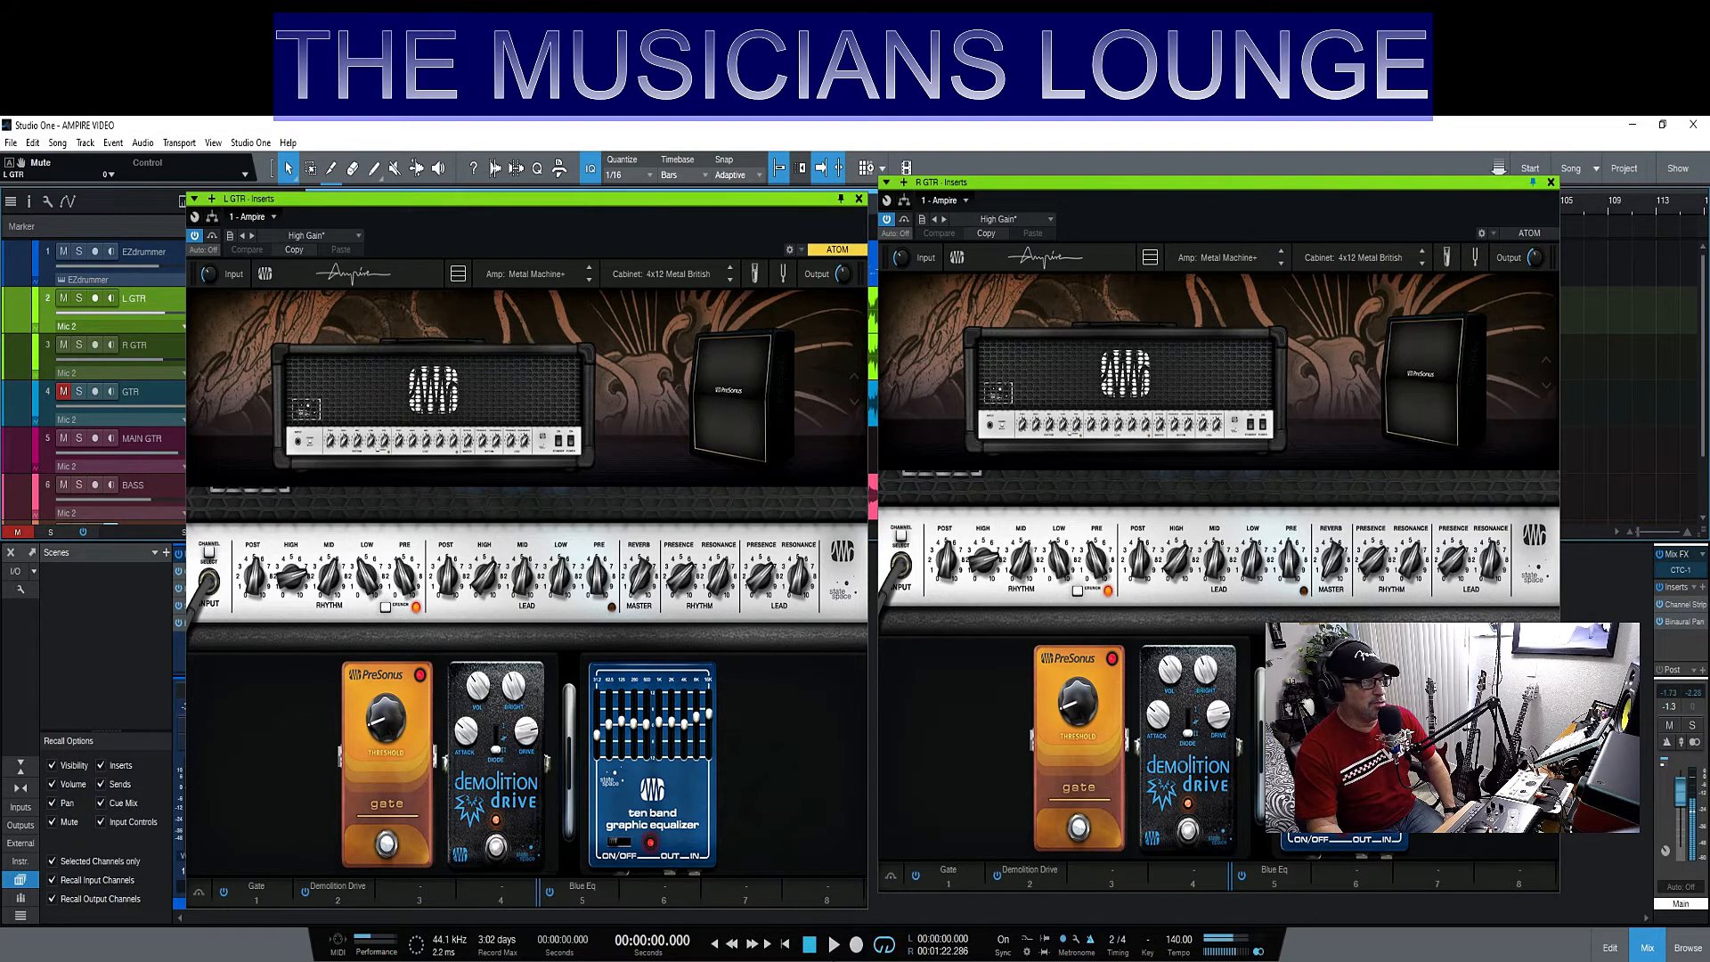
pyautogui.click(833, 948)
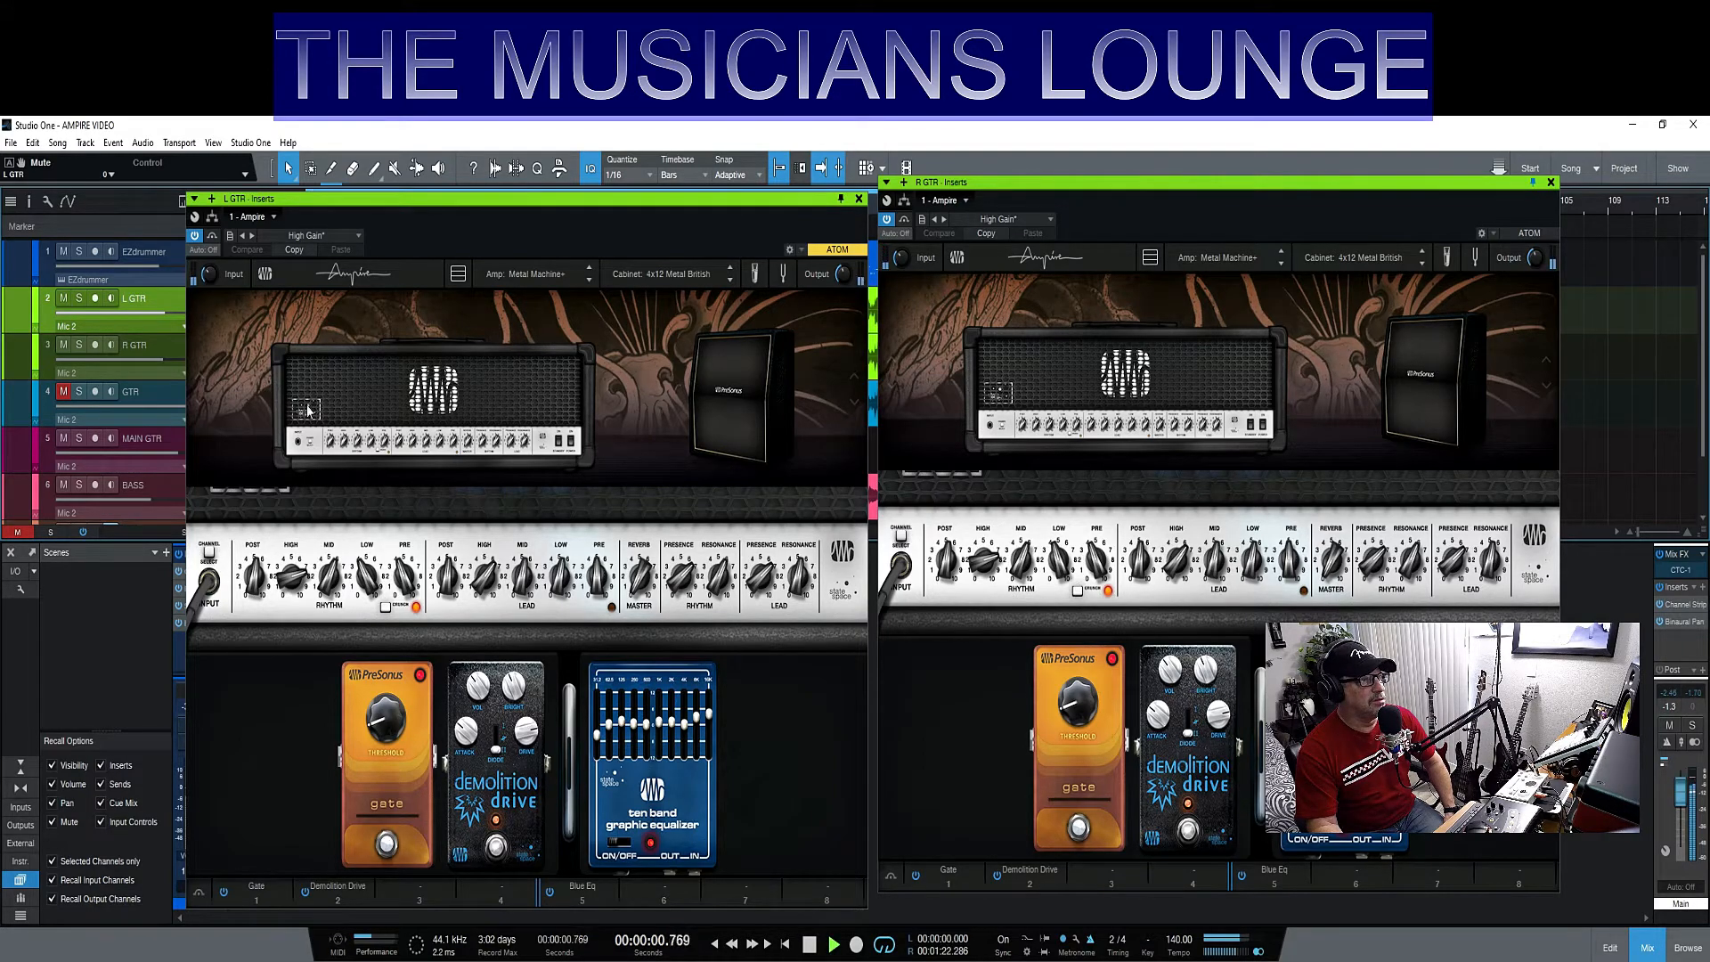
pyautogui.click(405, 433)
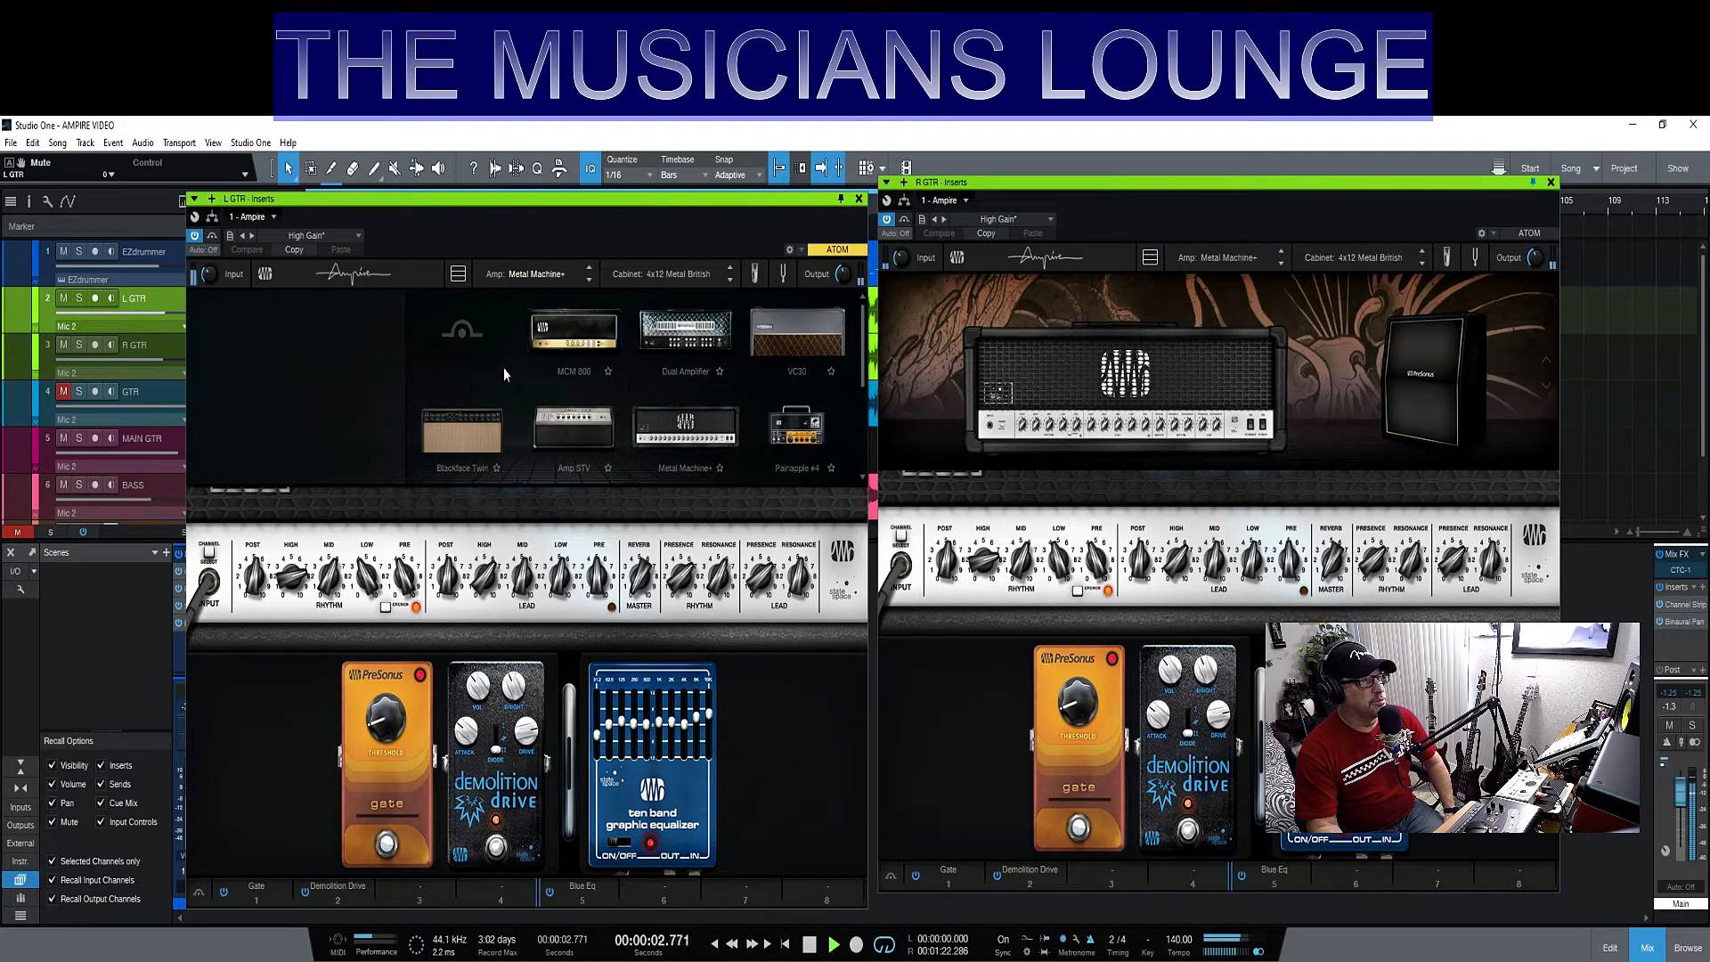
pyautogui.click(688, 334)
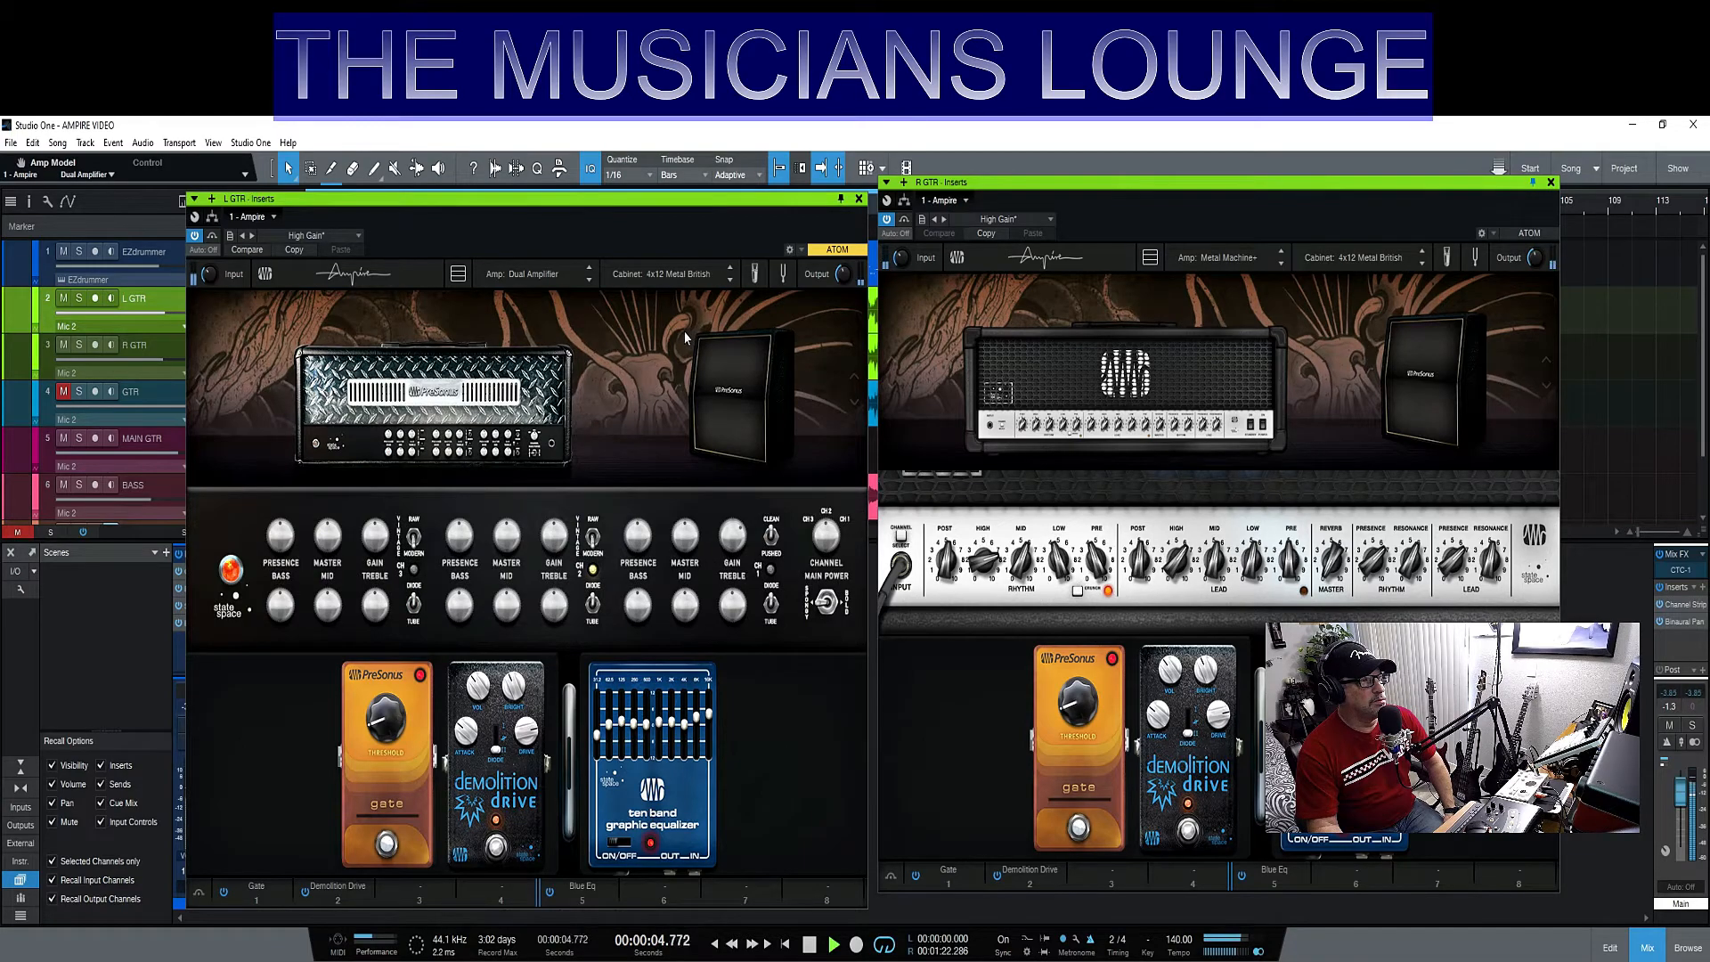
# - Load the MCM 800 amp on L GTR and set its master volume to 1.00
pyautogui.click(524, 383)
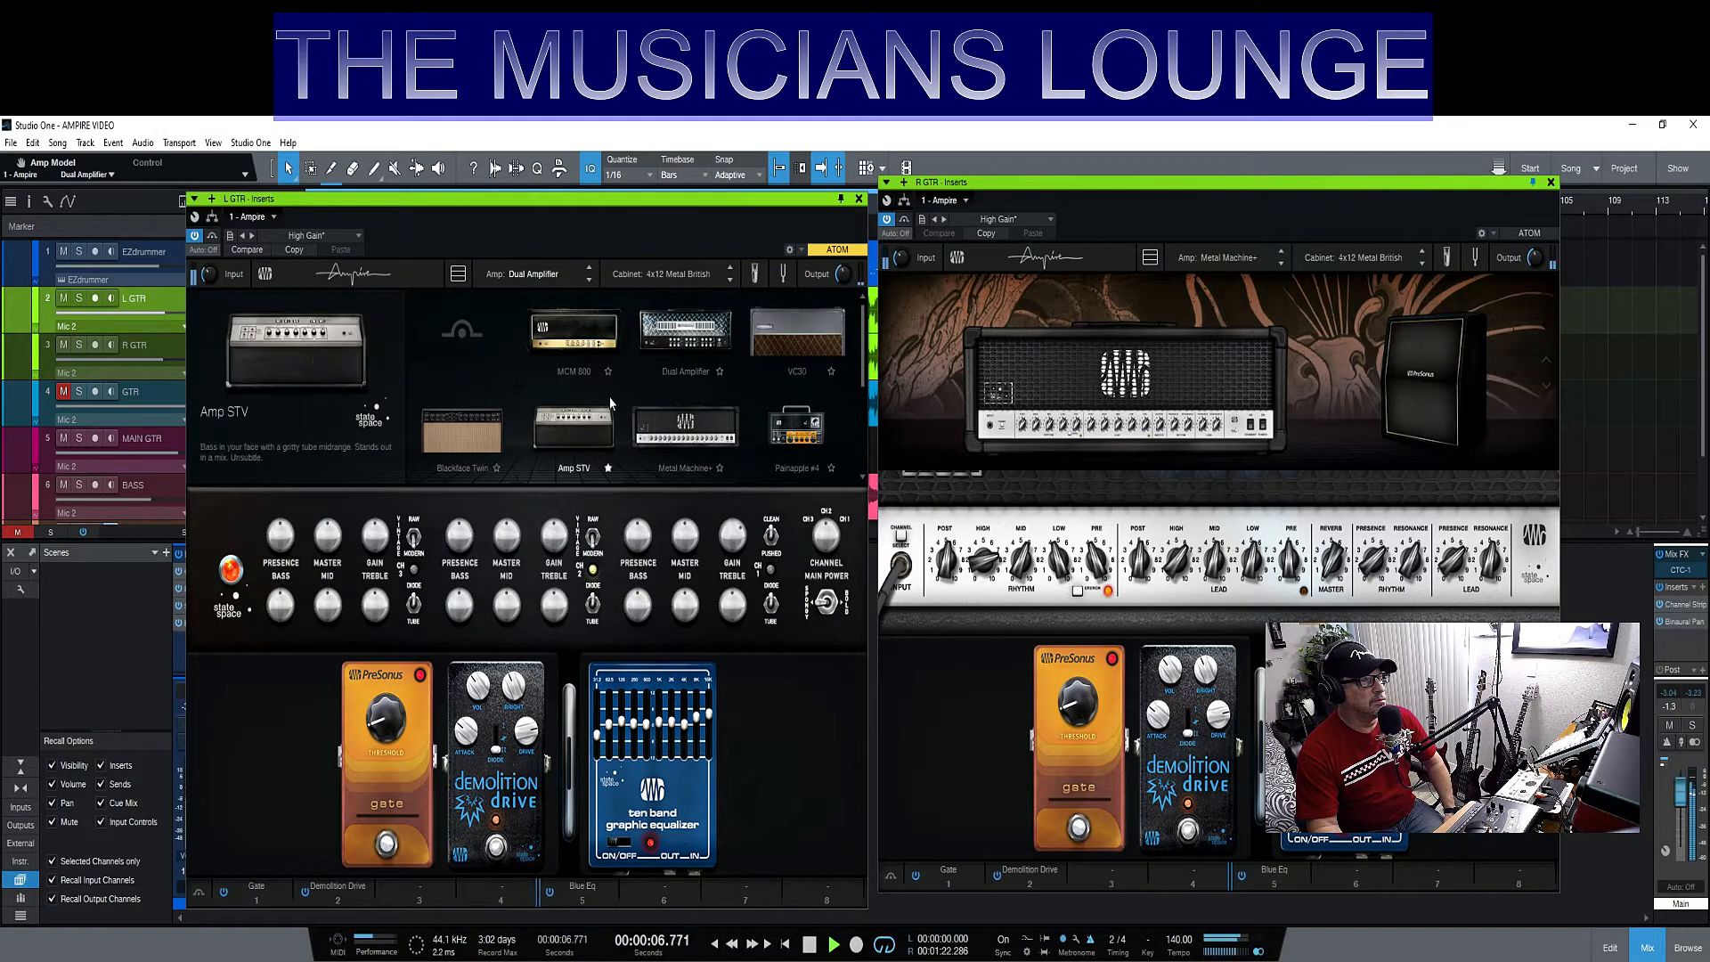
pyautogui.click(577, 344)
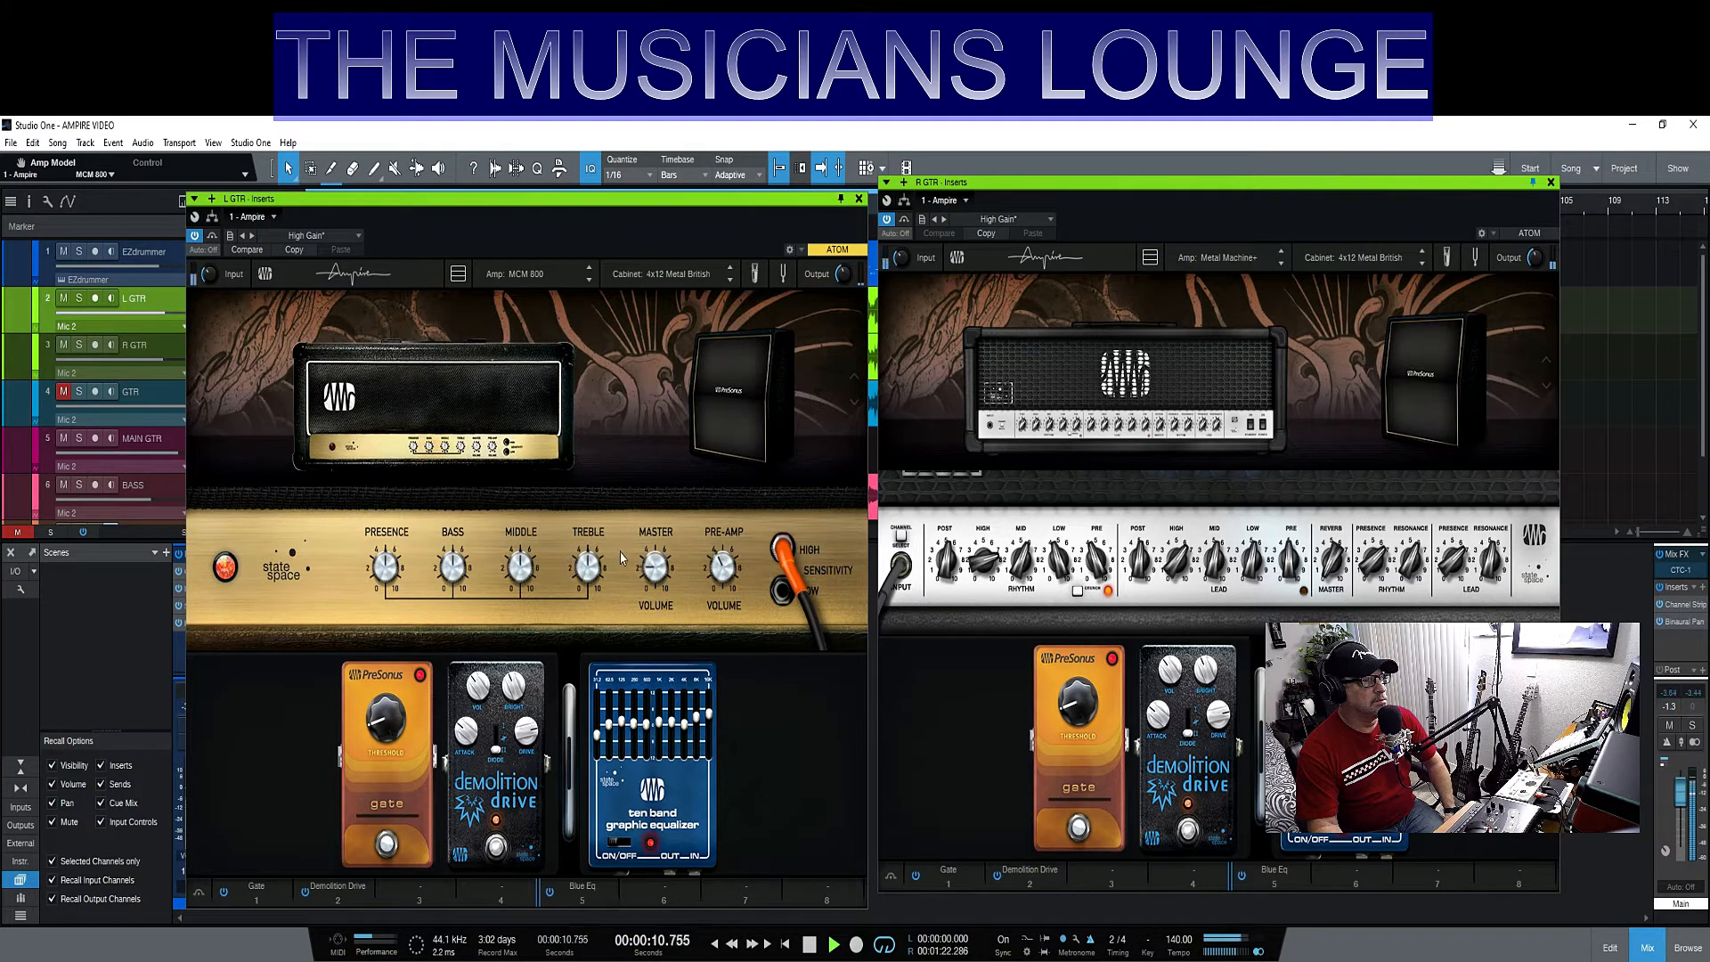
pyautogui.moveTo(655, 566); pyautogui.dragTo(609, 521)
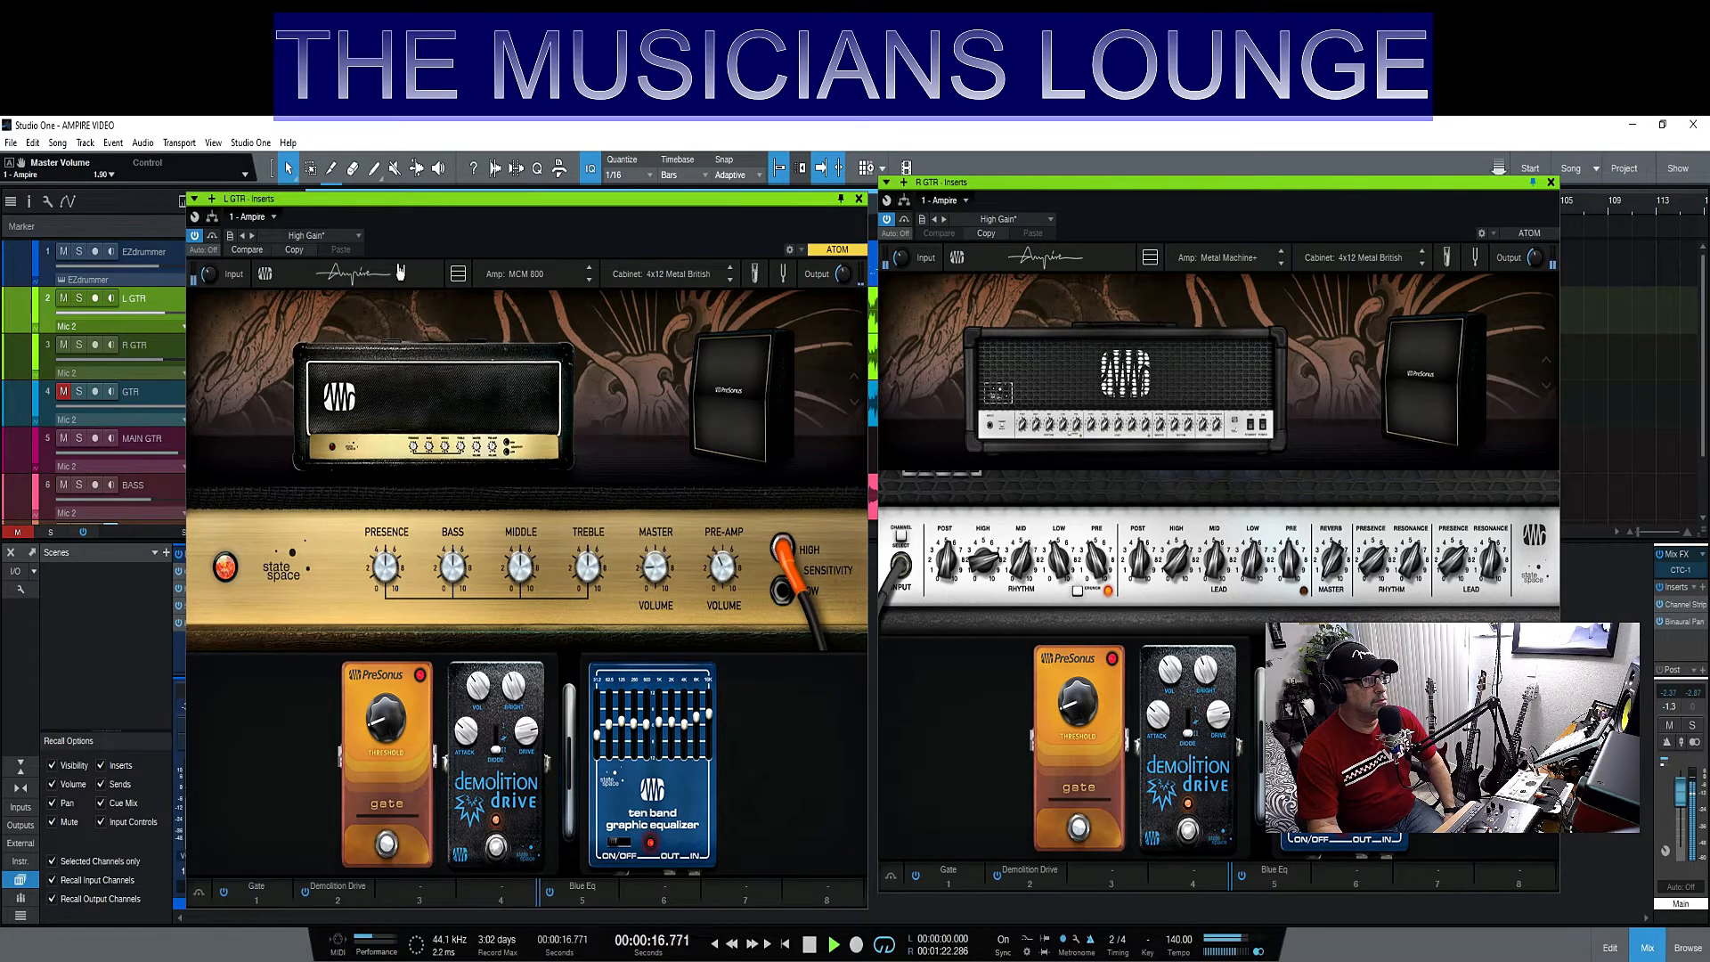
# - Switch the L GTR amp to the Gazoline Emc2 and solo the L GTR track
pyautogui.click(525, 275)
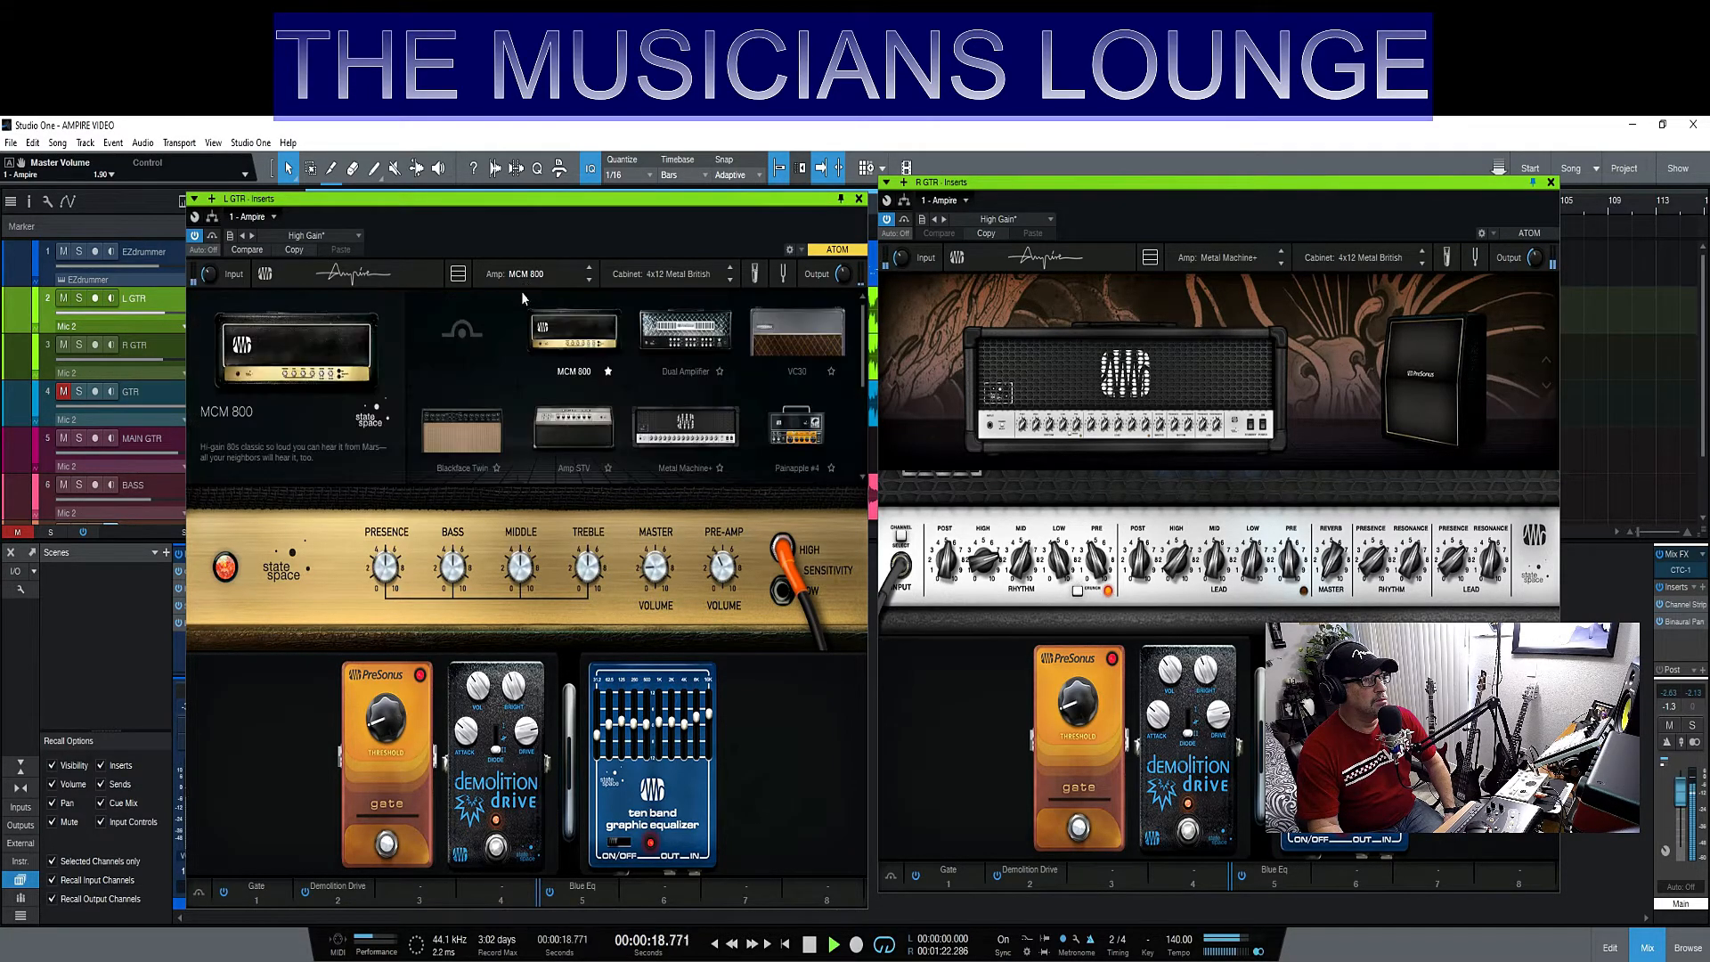
pyautogui.scroll(-2, 601, 376)
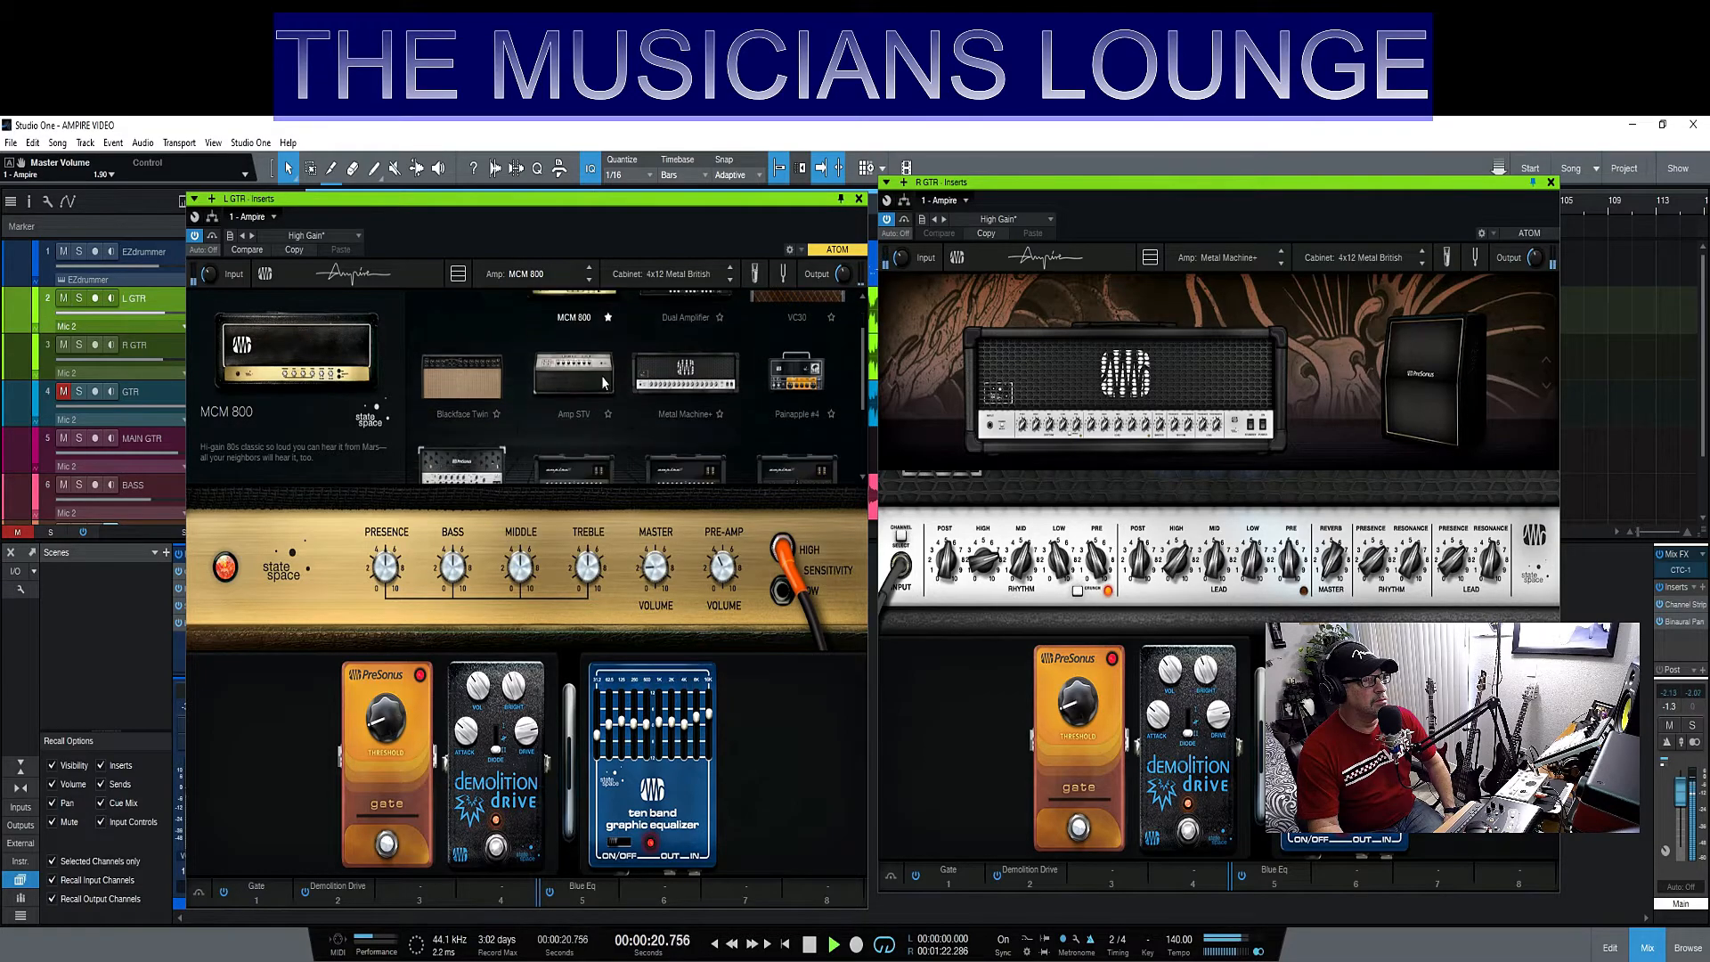
pyautogui.click(462, 432)
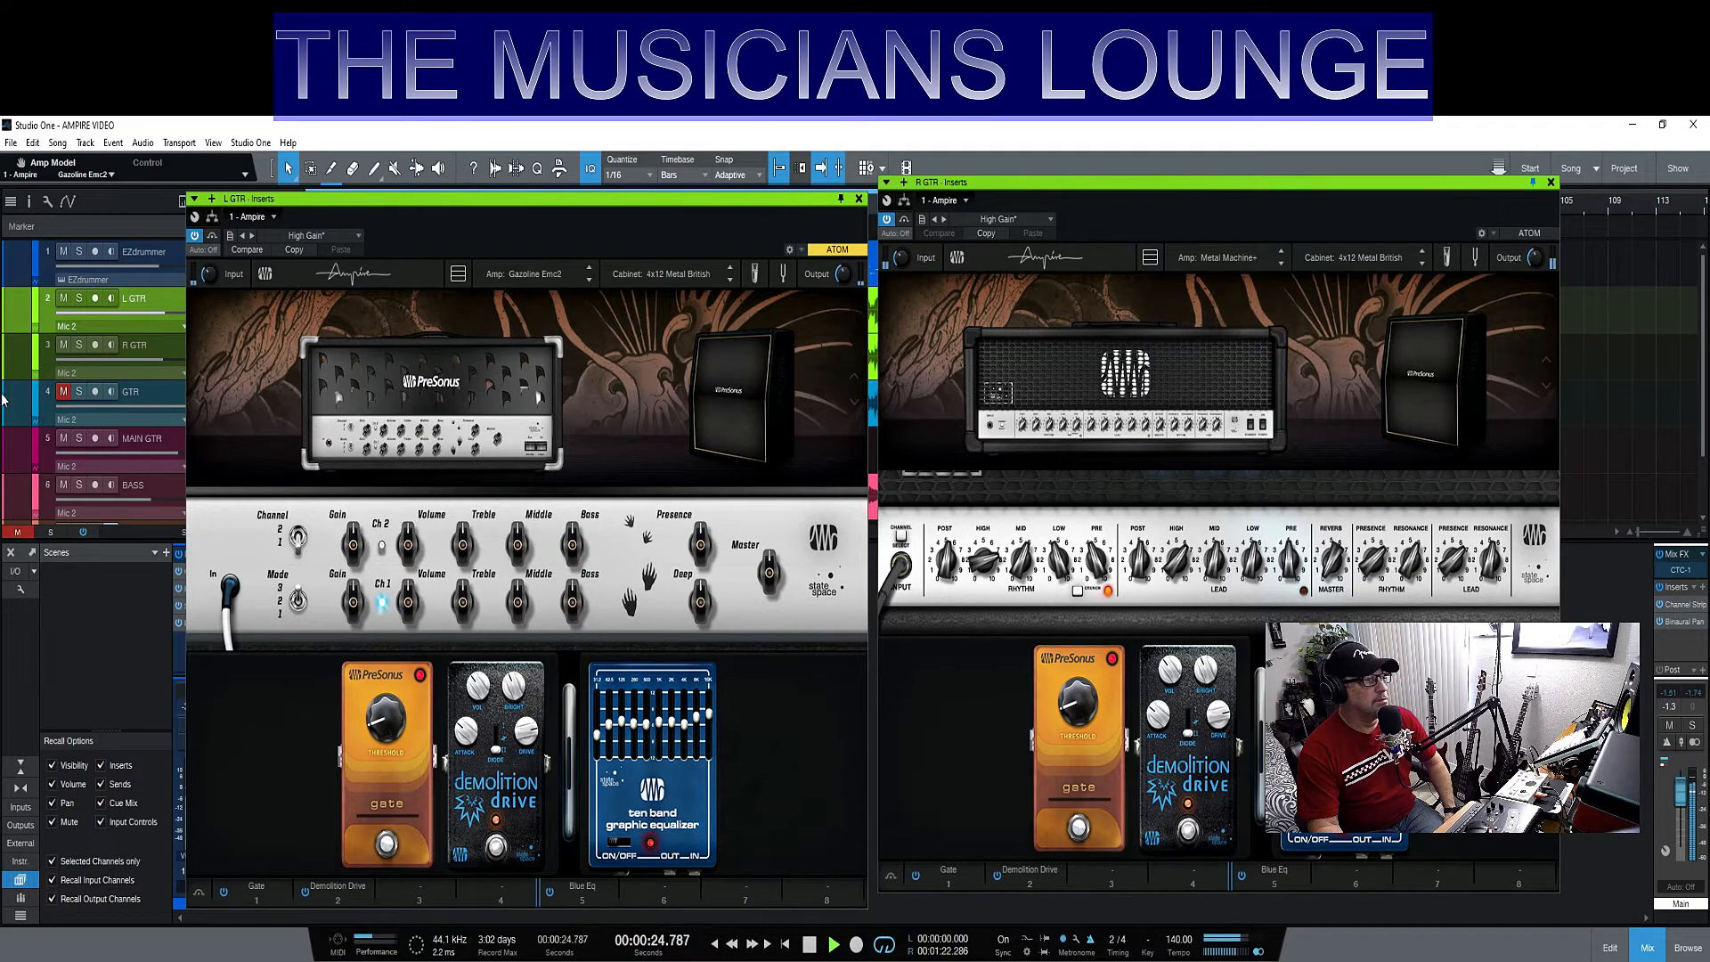
pyautogui.click(79, 299)
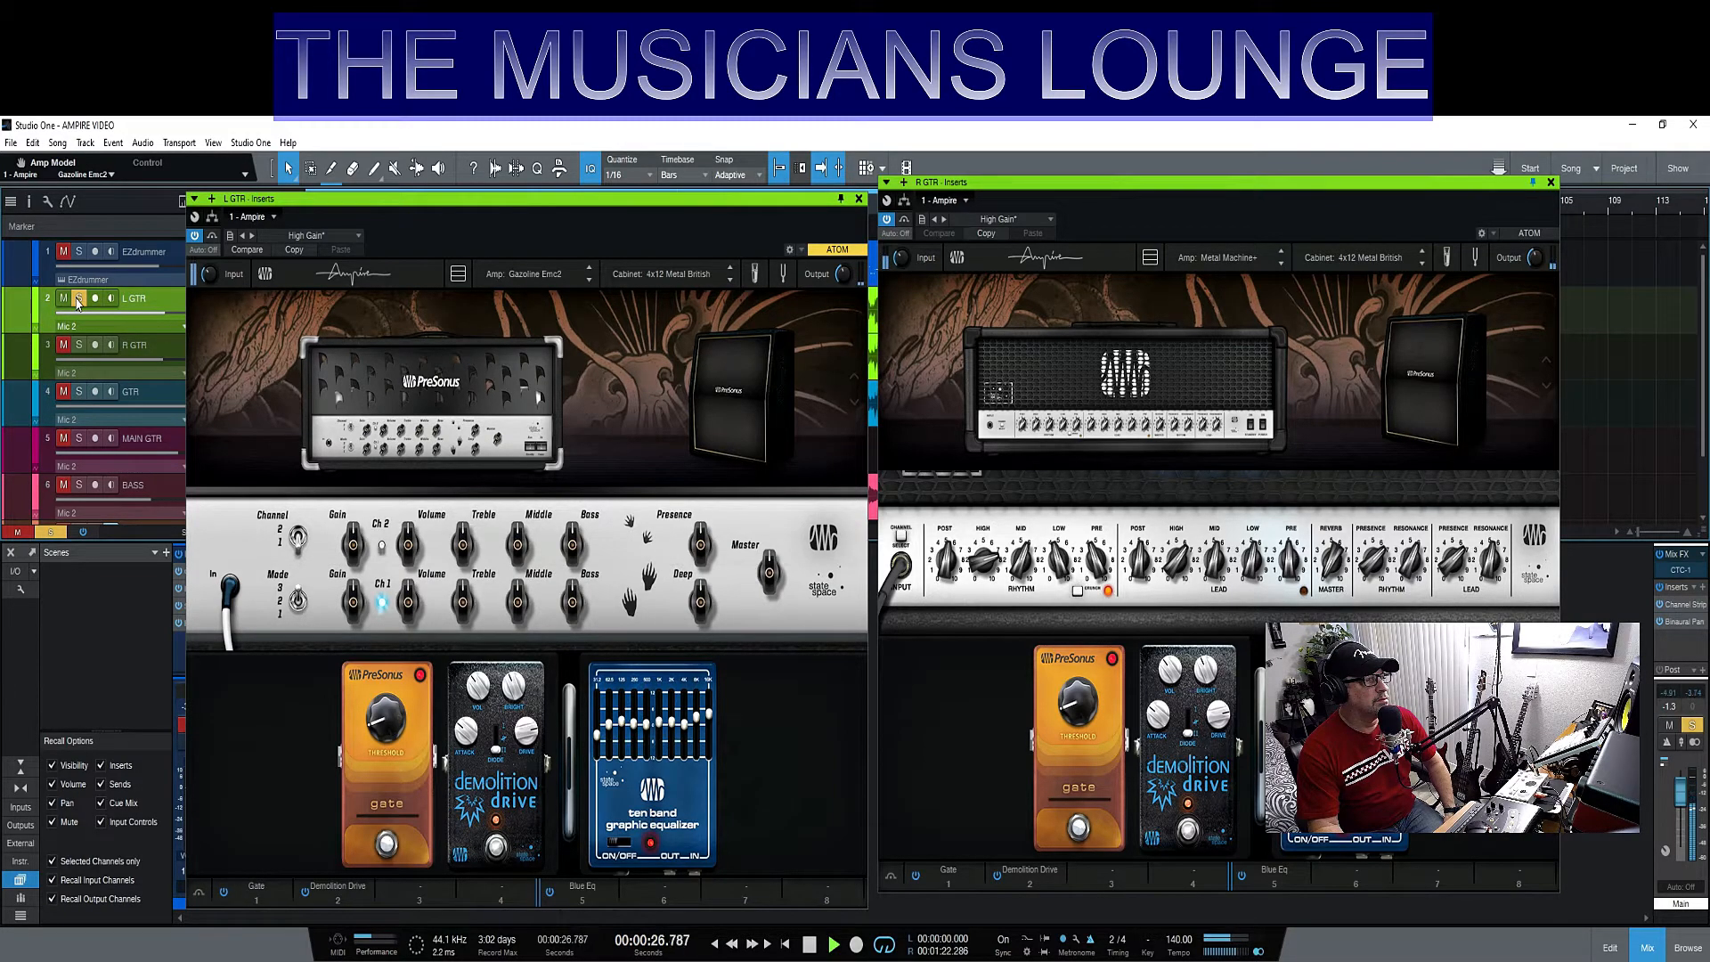
# - Load the Metal Clean amp on the soloed L GTR track, and unsolo the track to hear it in the mix
pyautogui.click(404, 392)
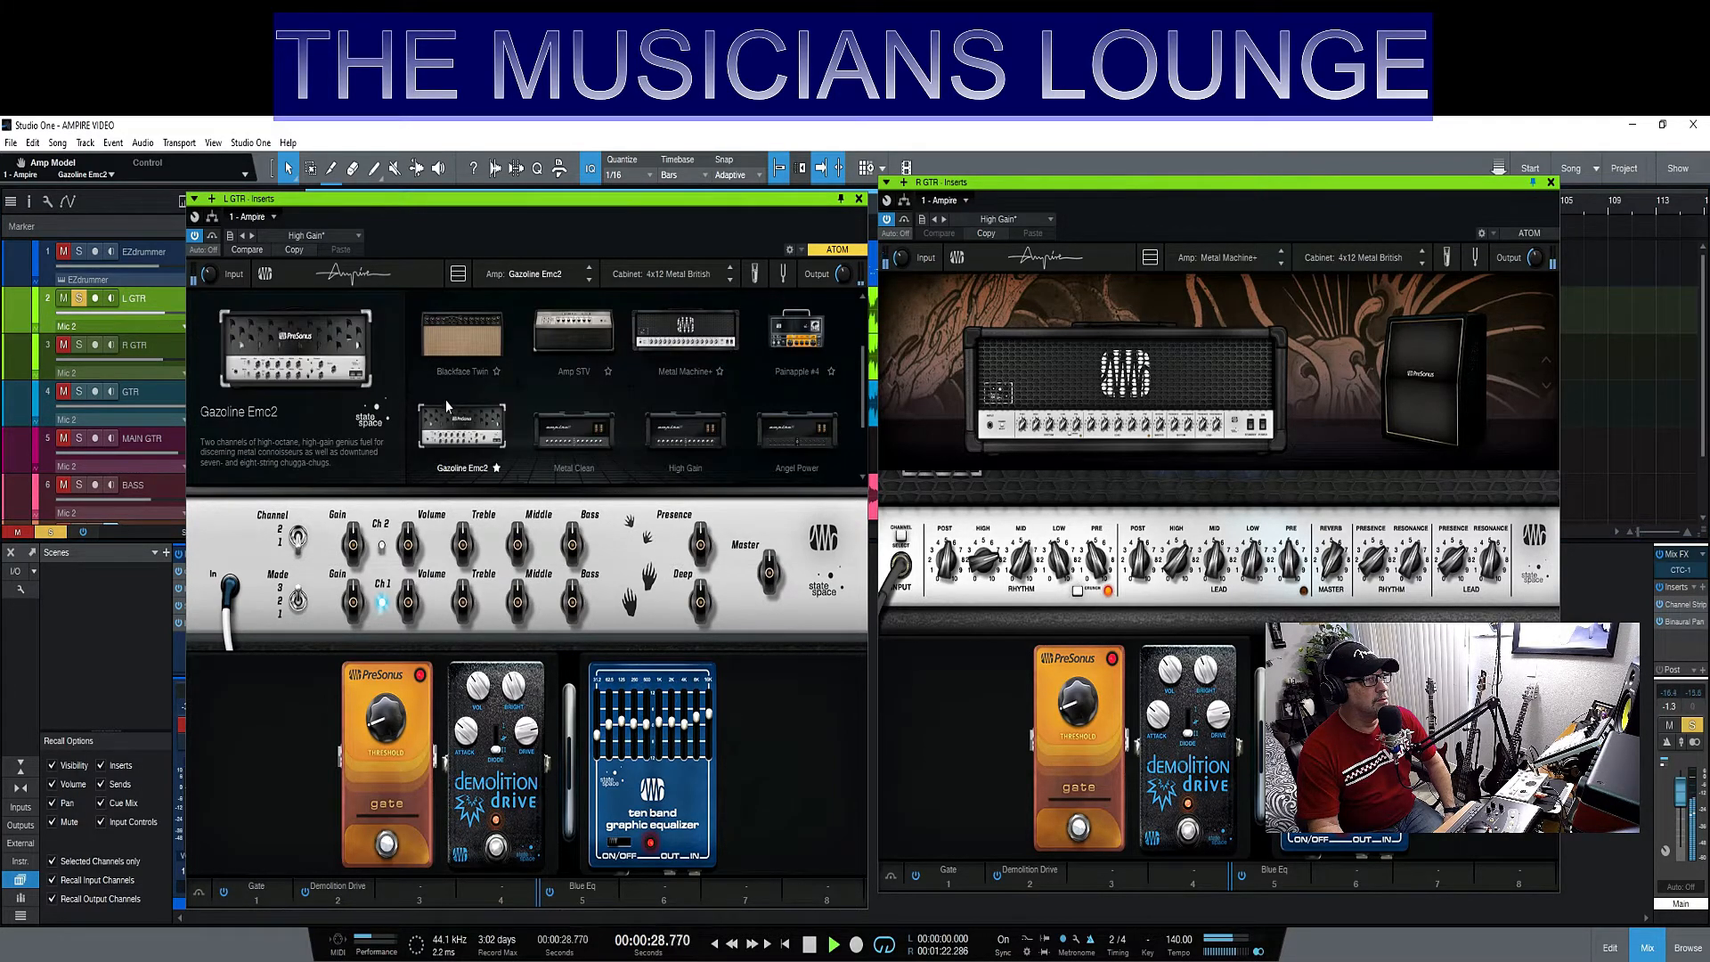
pyautogui.click(567, 434)
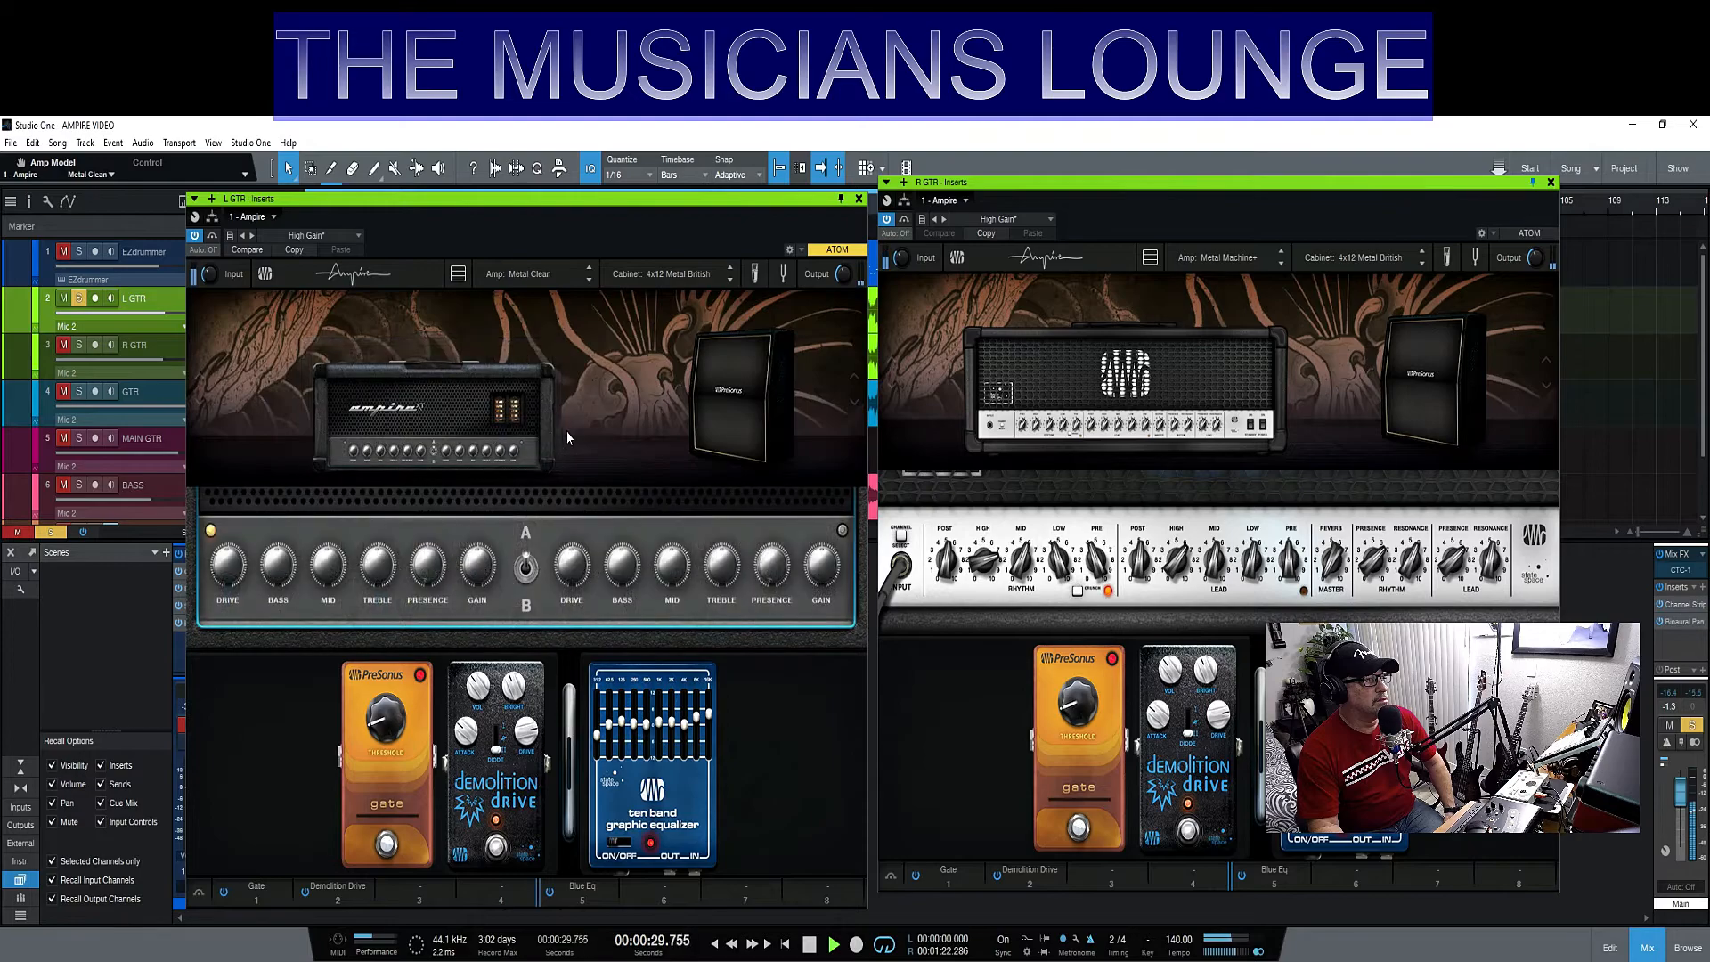
pyautogui.click(78, 300)
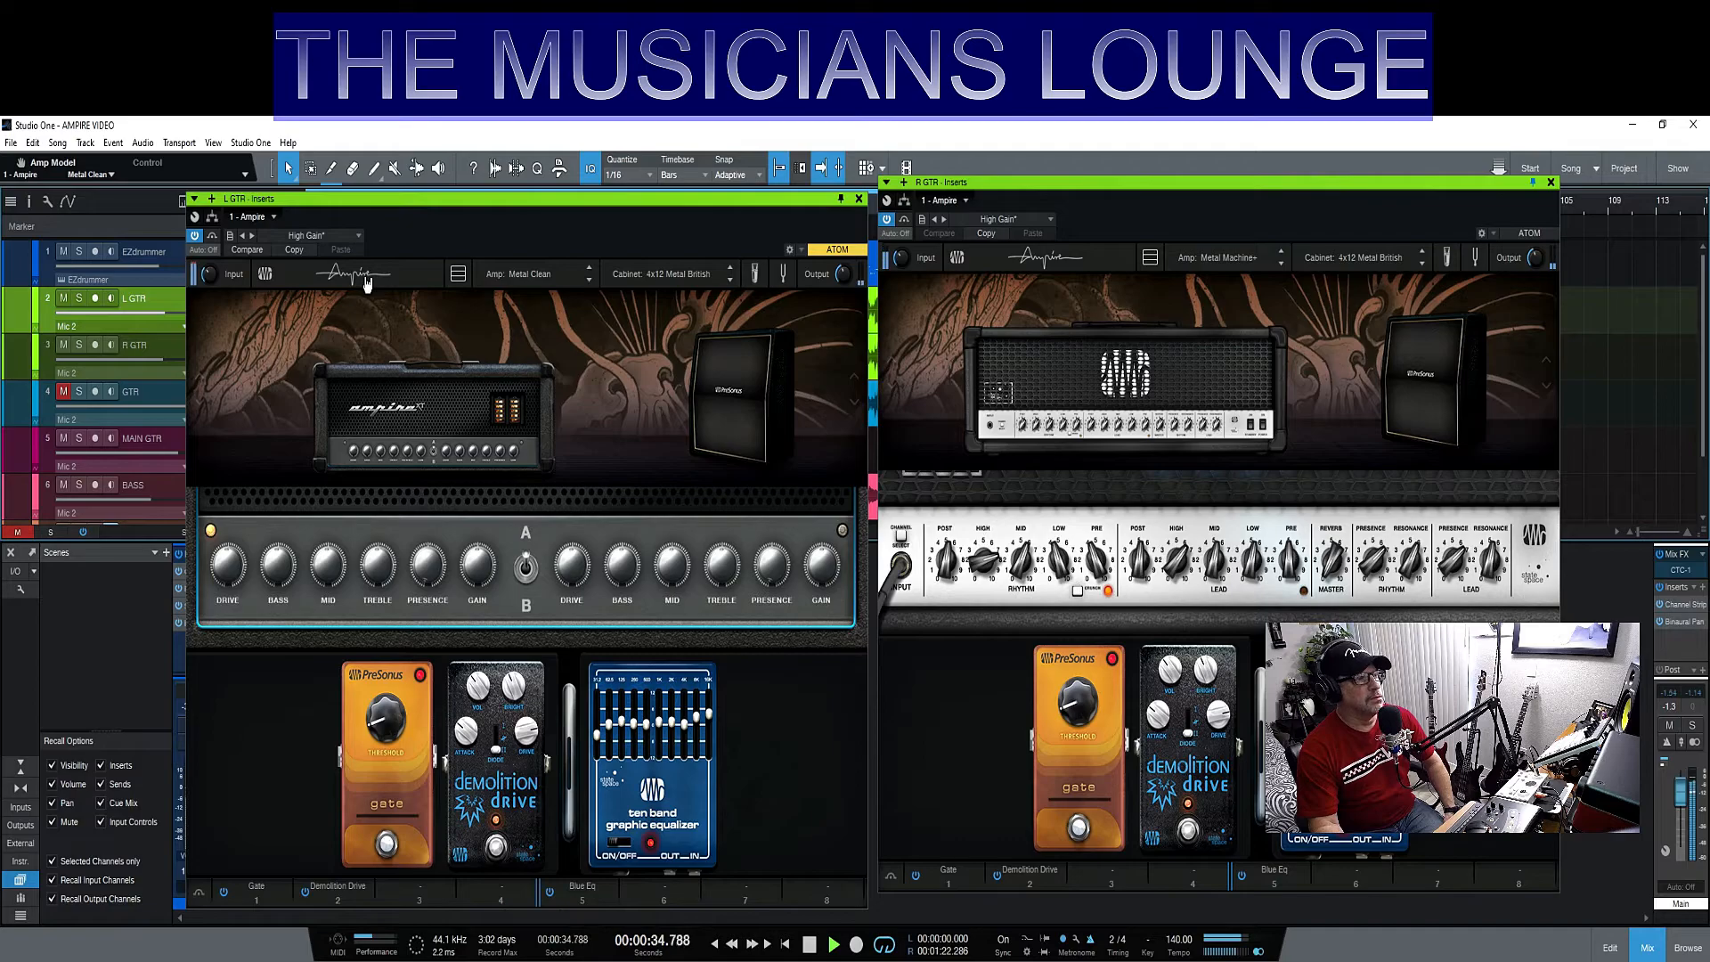
# - Audition the Angel Power amp on L GTR in the mix, and replace it with the Metal American
pyautogui.click(520, 270)
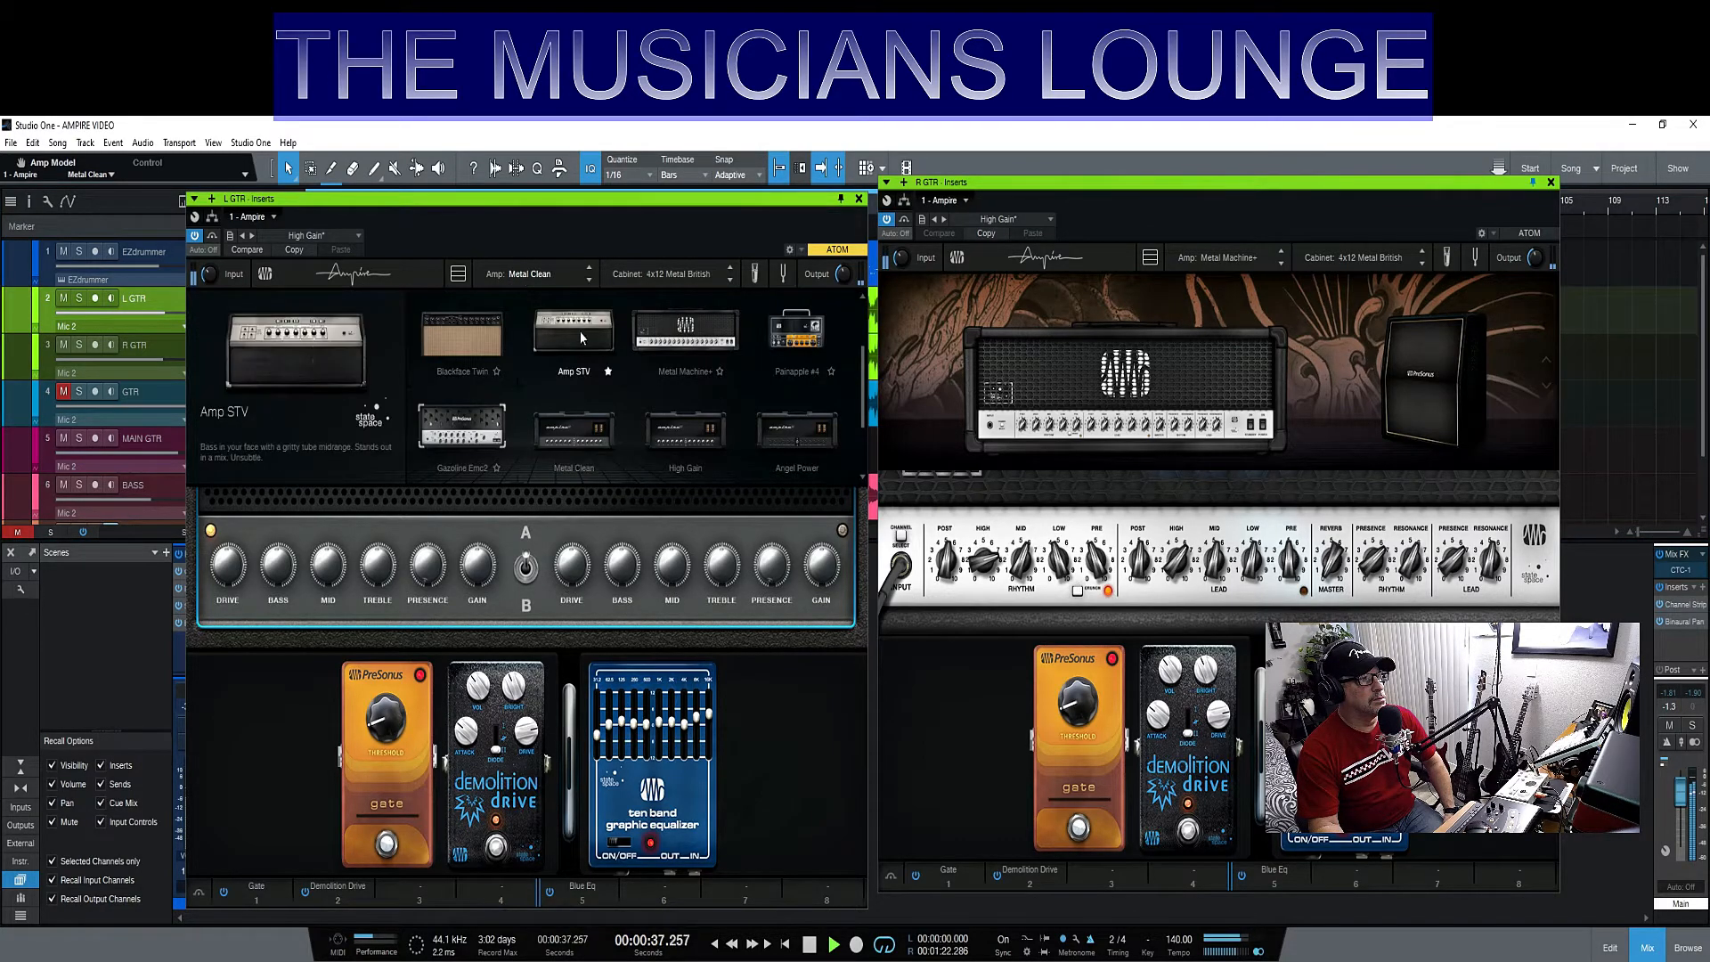
pyautogui.click(778, 431)
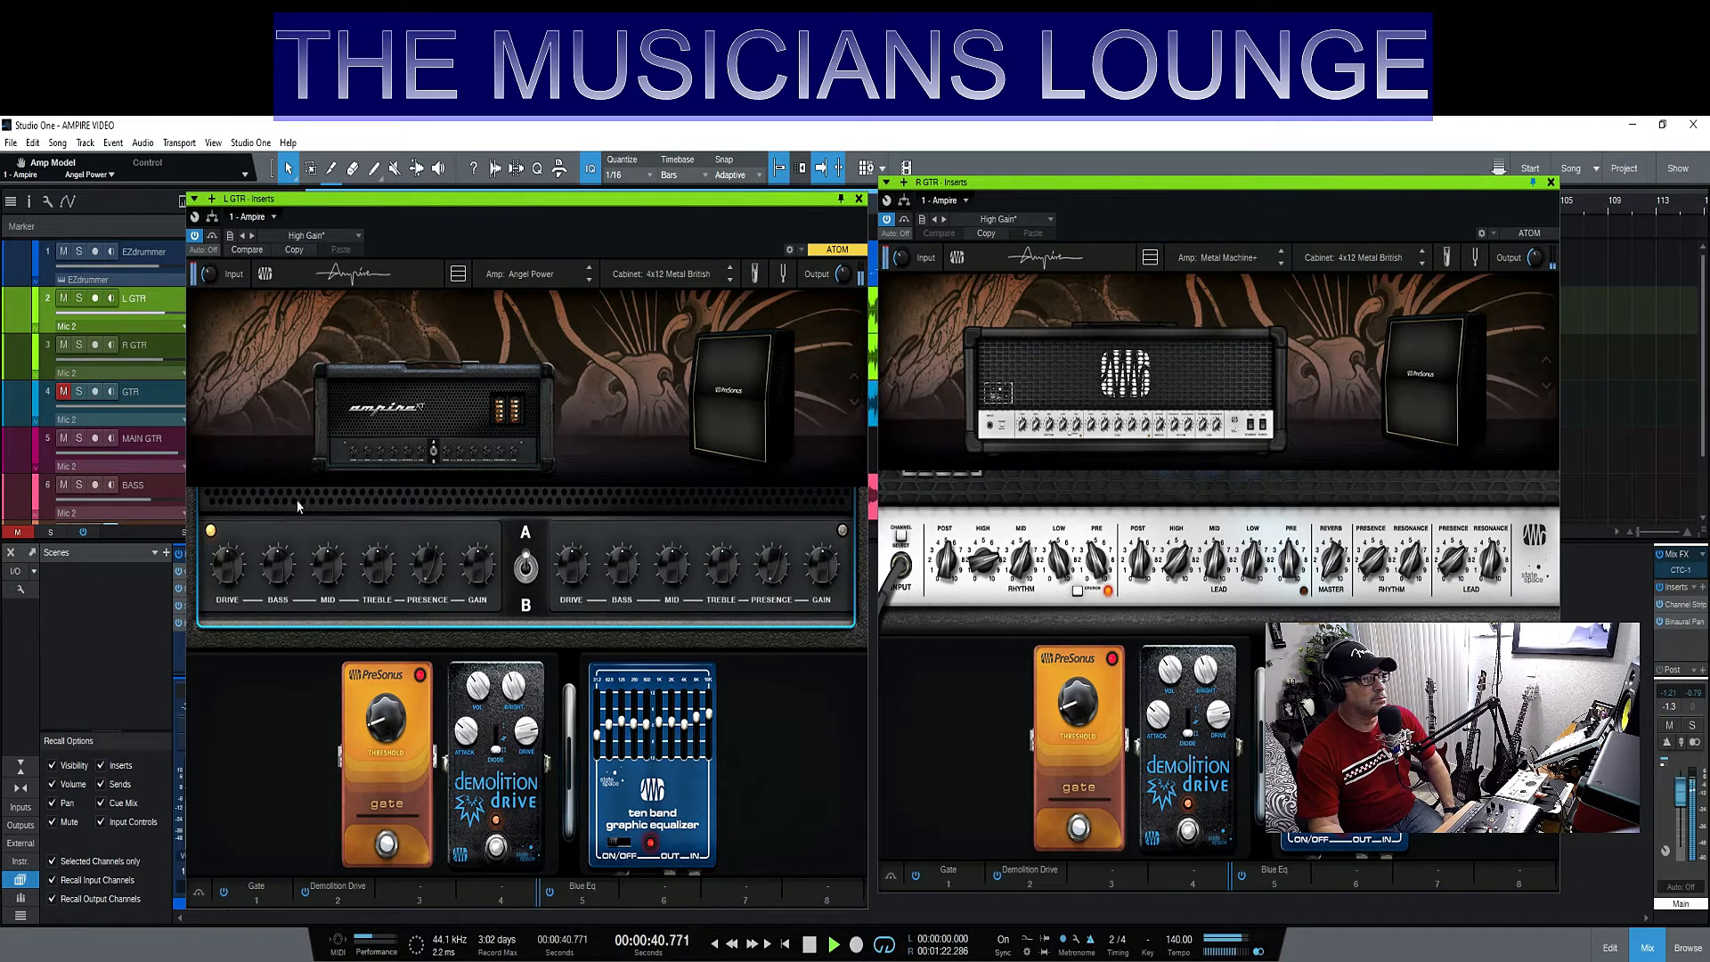
pyautogui.click(466, 426)
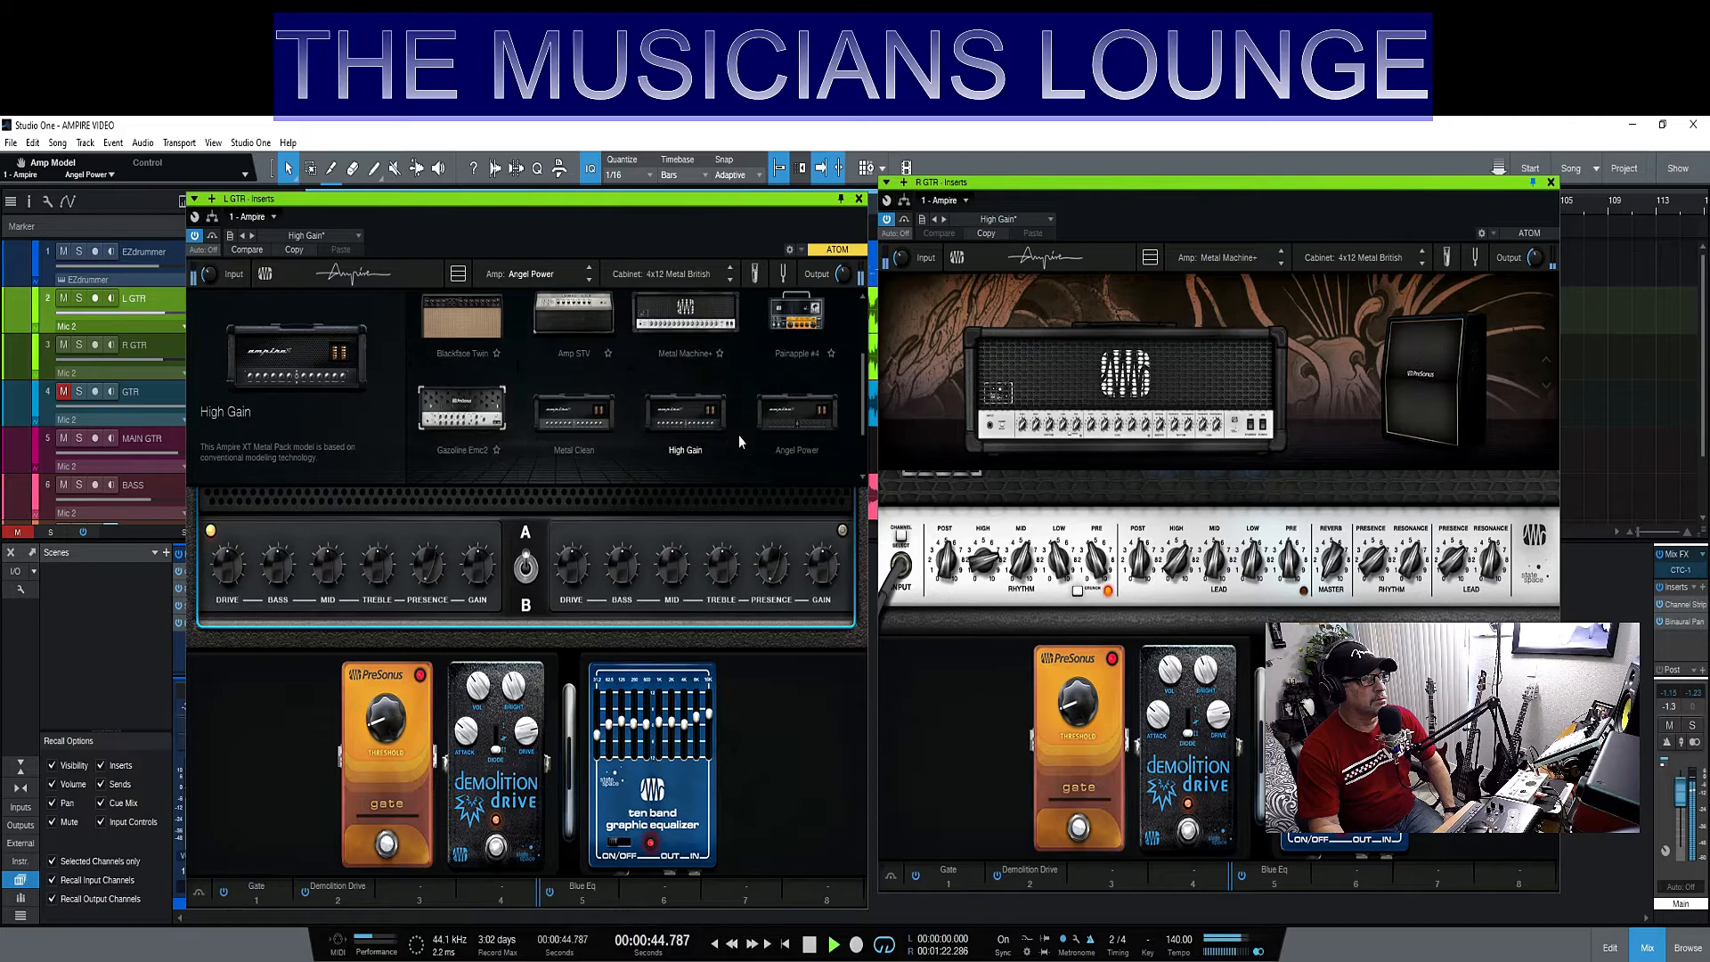
pyautogui.click(489, 443)
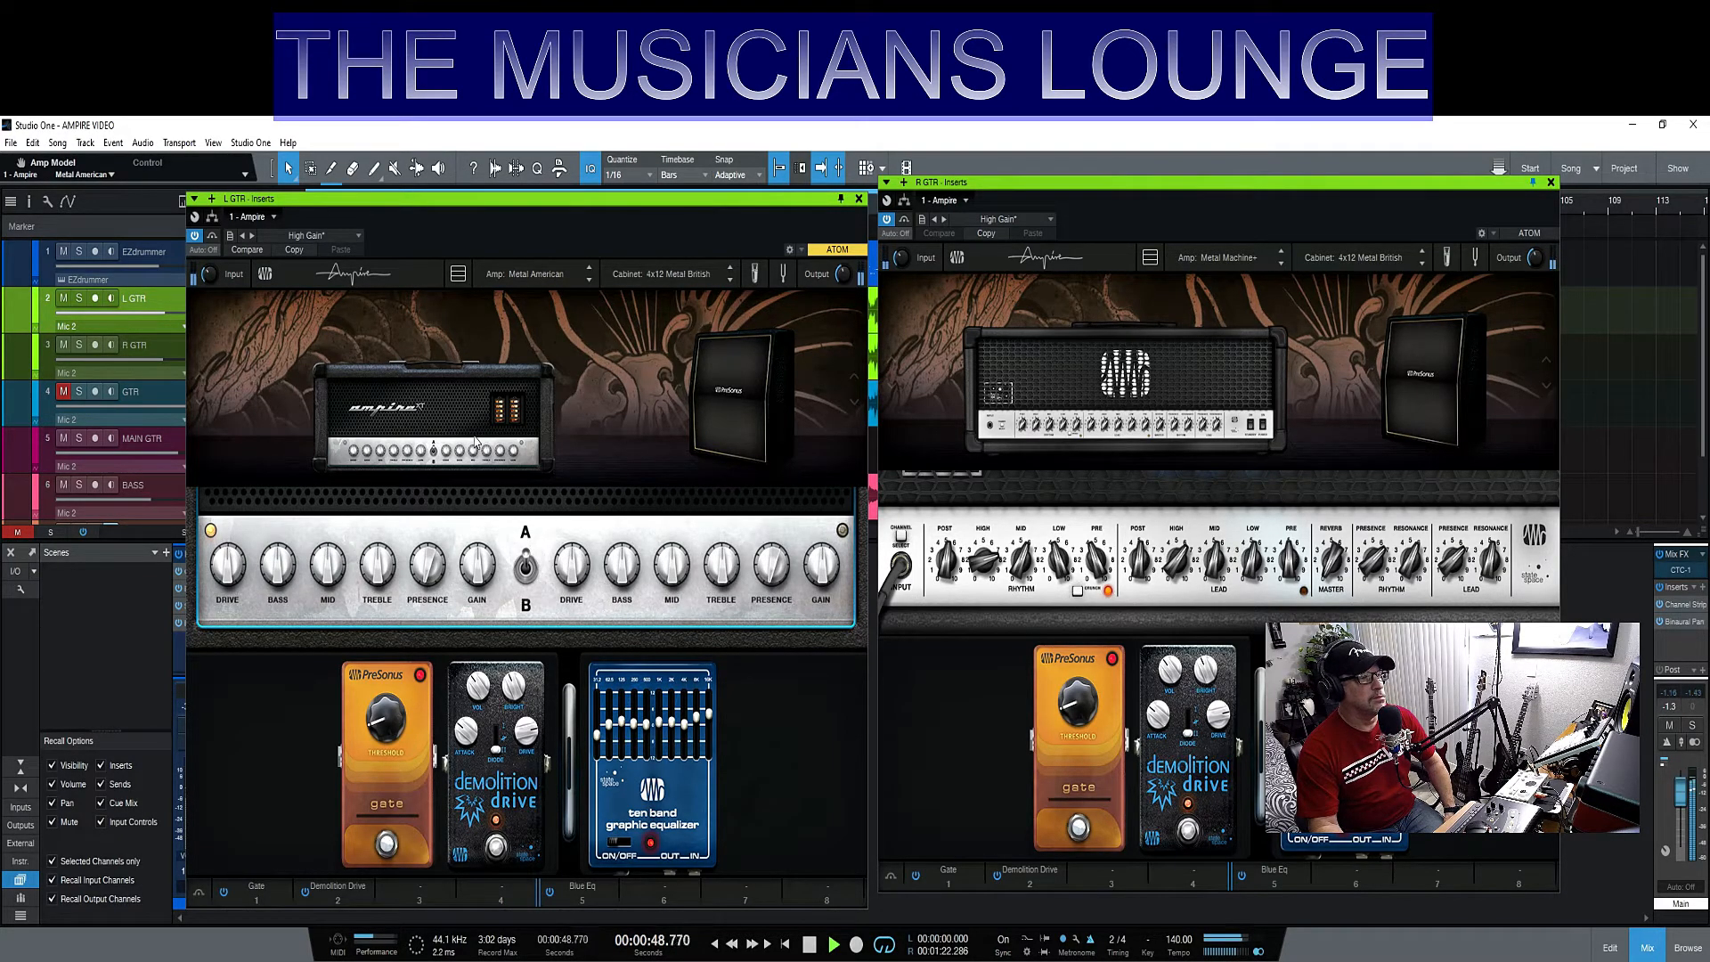
# - Compare the guitars in the mix by toggling the L GTR Ampire bypass, and muting and unmuting L GTR and R GTR in turn
pyautogui.click(194, 236)
pyautogui.click(194, 237)
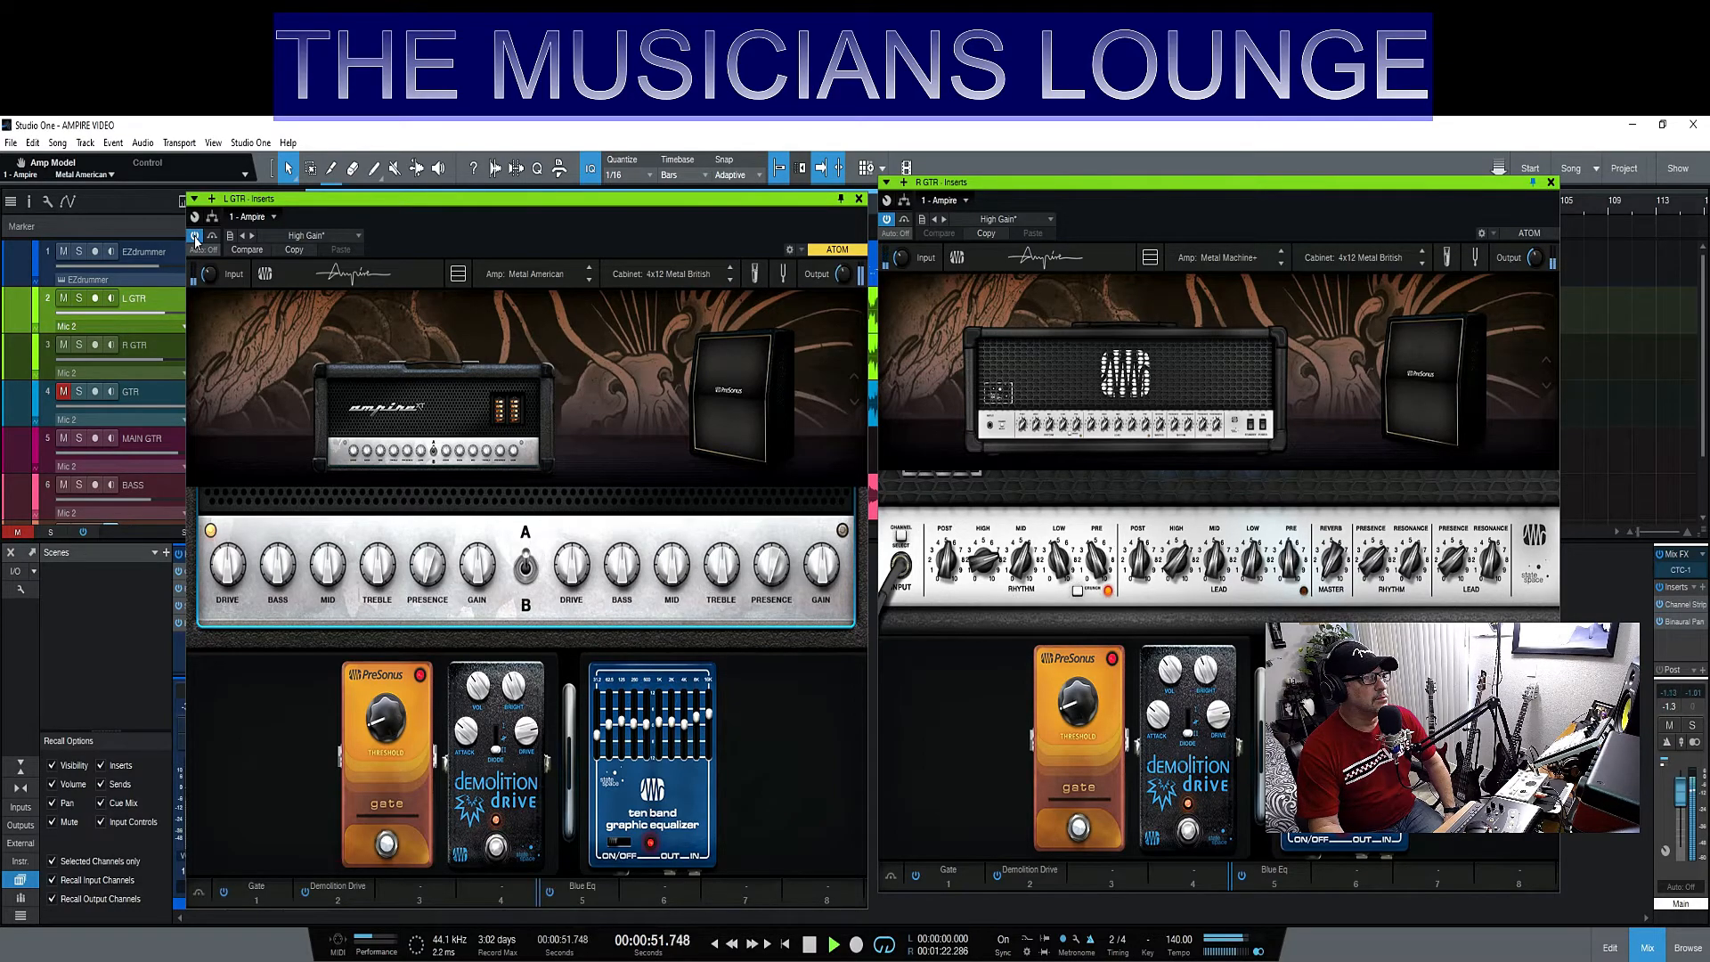
pyautogui.click(63, 299)
pyautogui.click(63, 299)
pyautogui.click(63, 346)
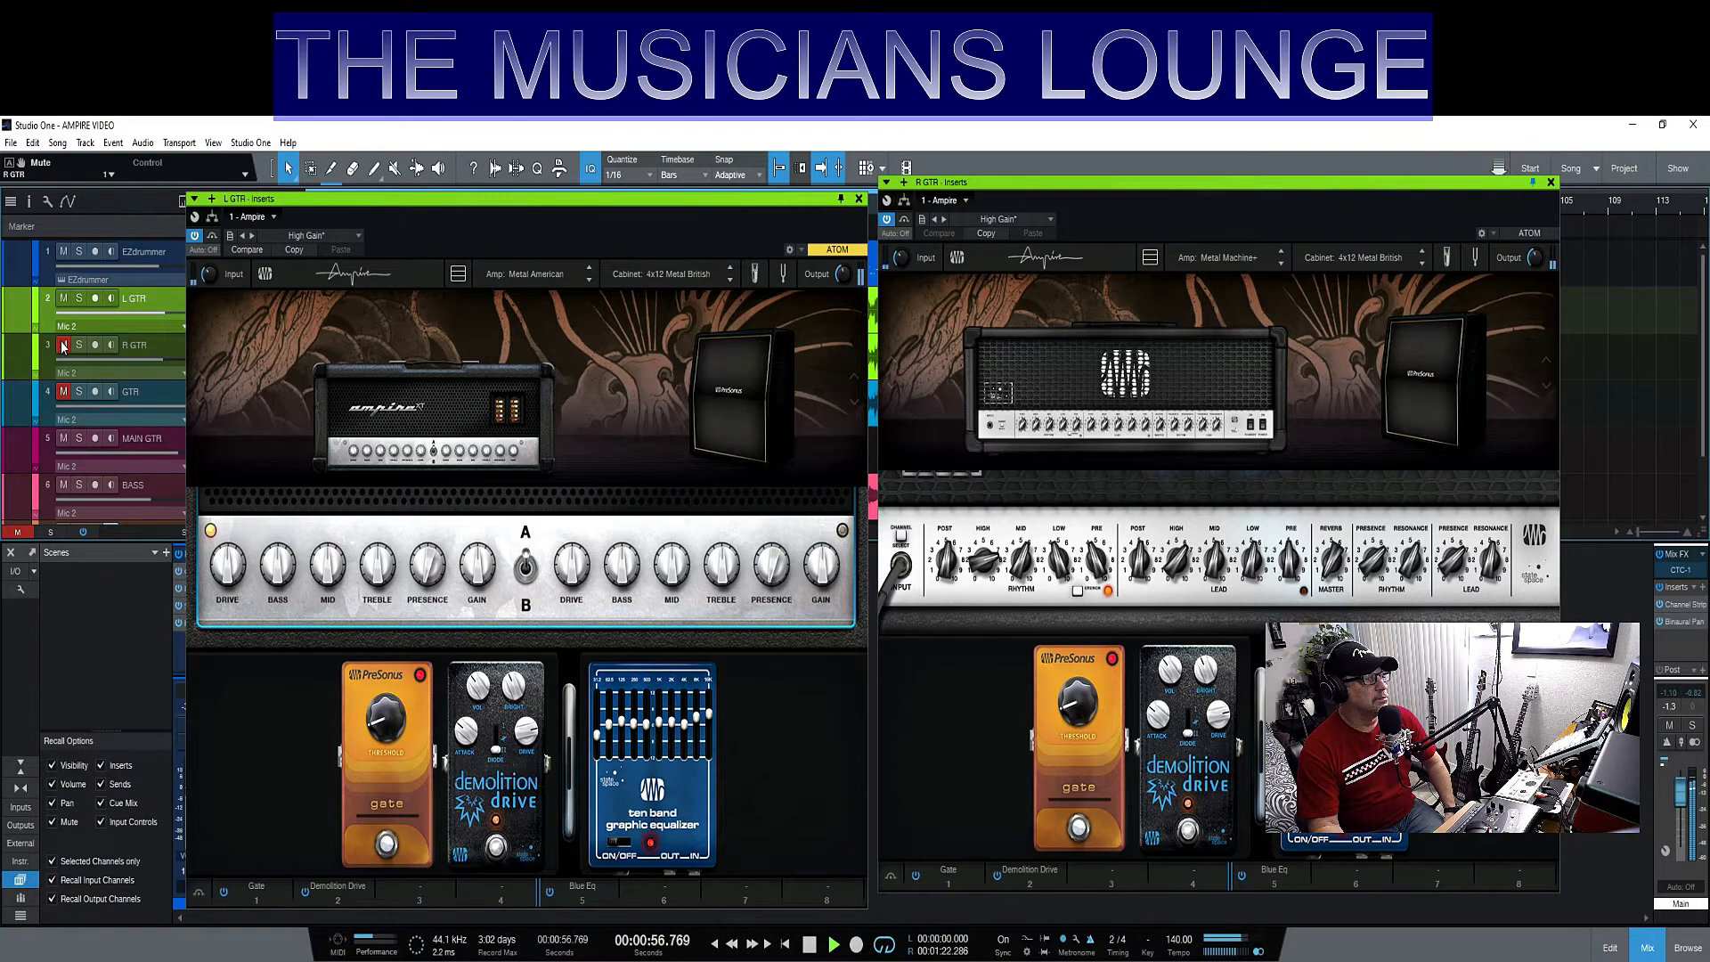
pyautogui.click(63, 346)
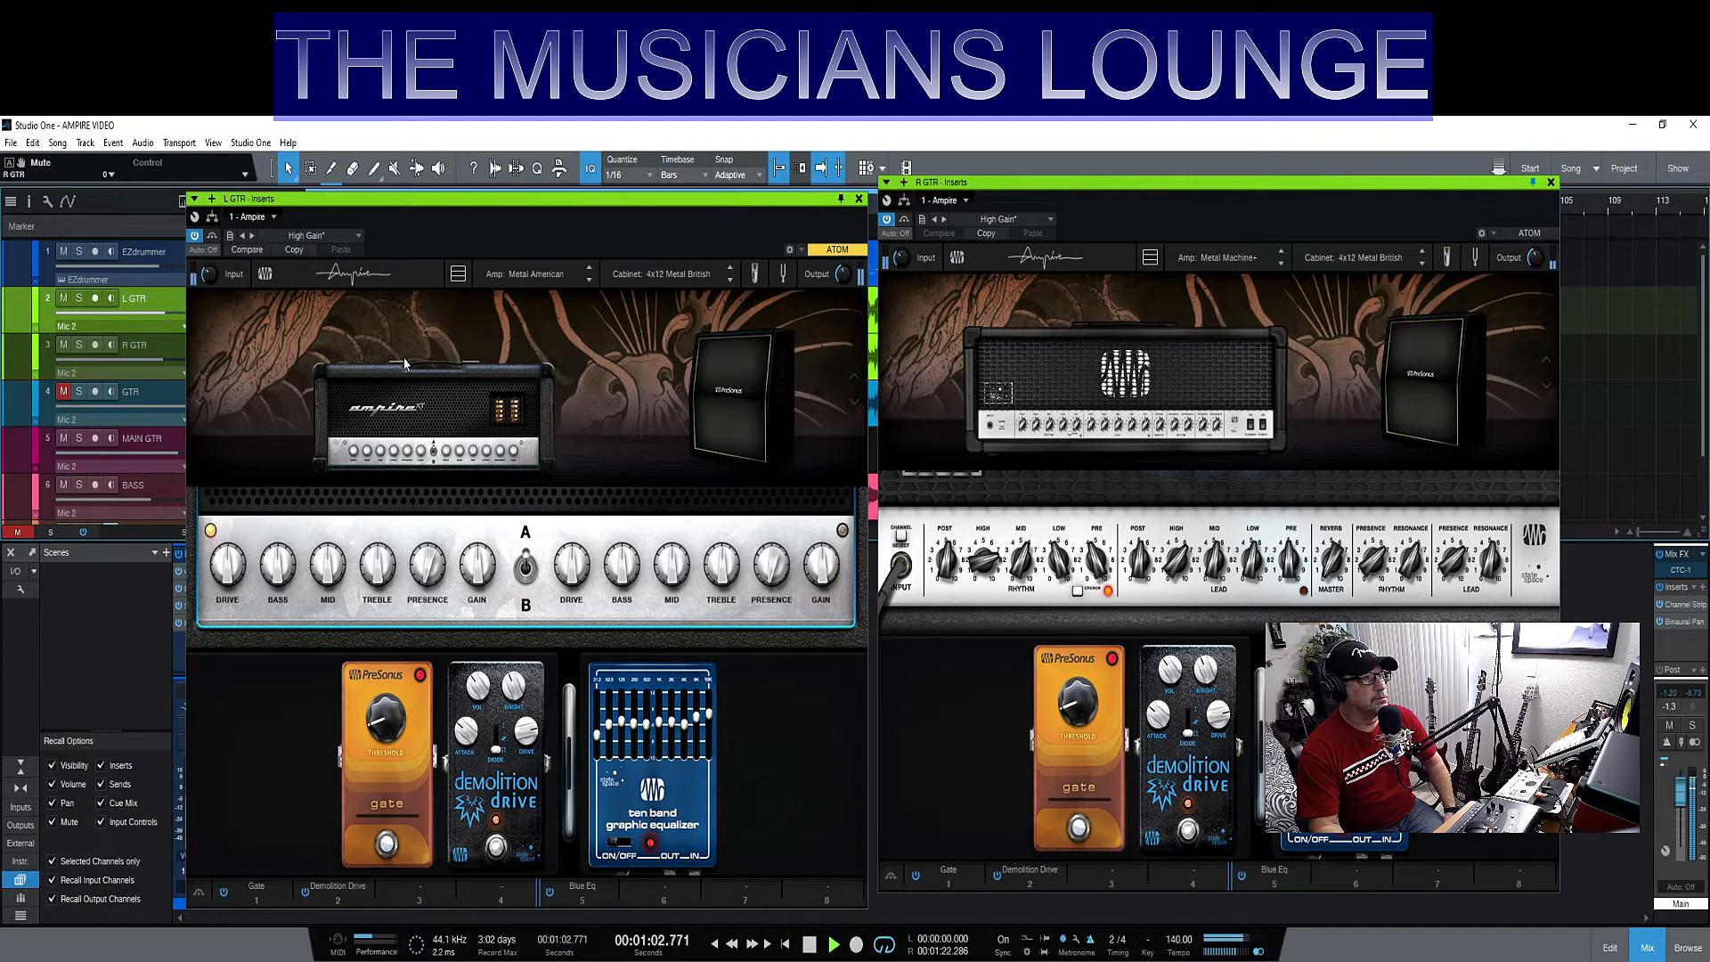
# - Load the Metal Machine+ amp on L GTR with playback stopped, and play the mix from the start of the song
pyautogui.click(432, 405)
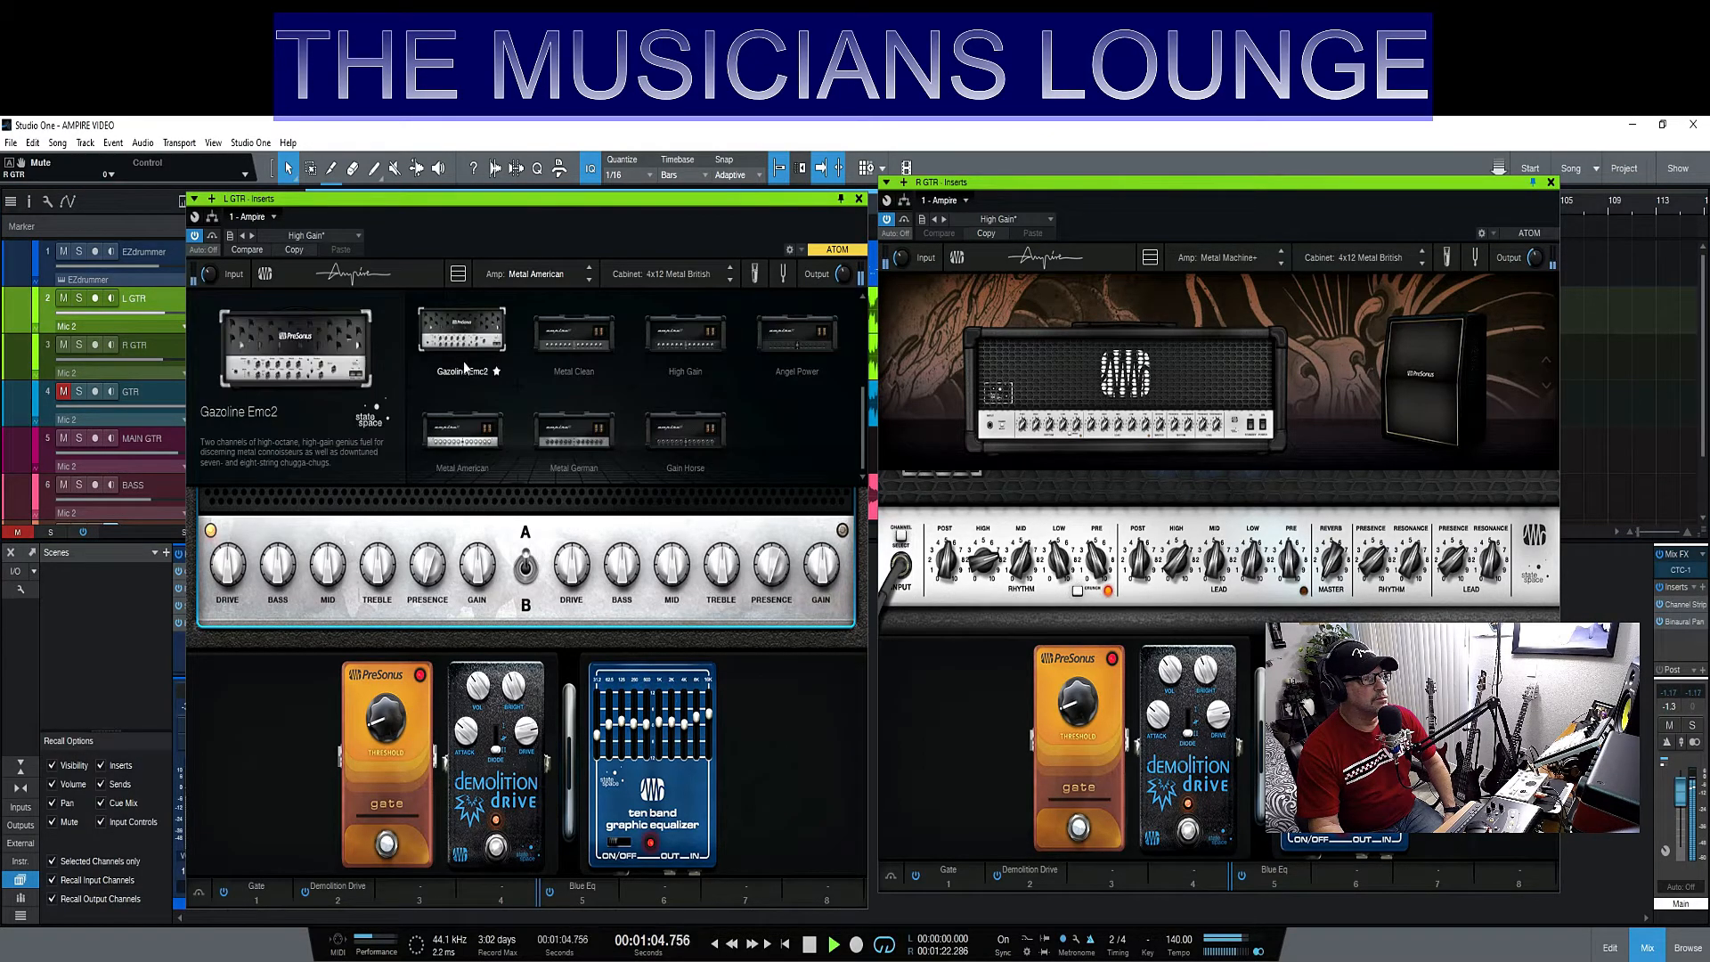
pyautogui.scroll(2, 469, 361)
pyautogui.press('space')
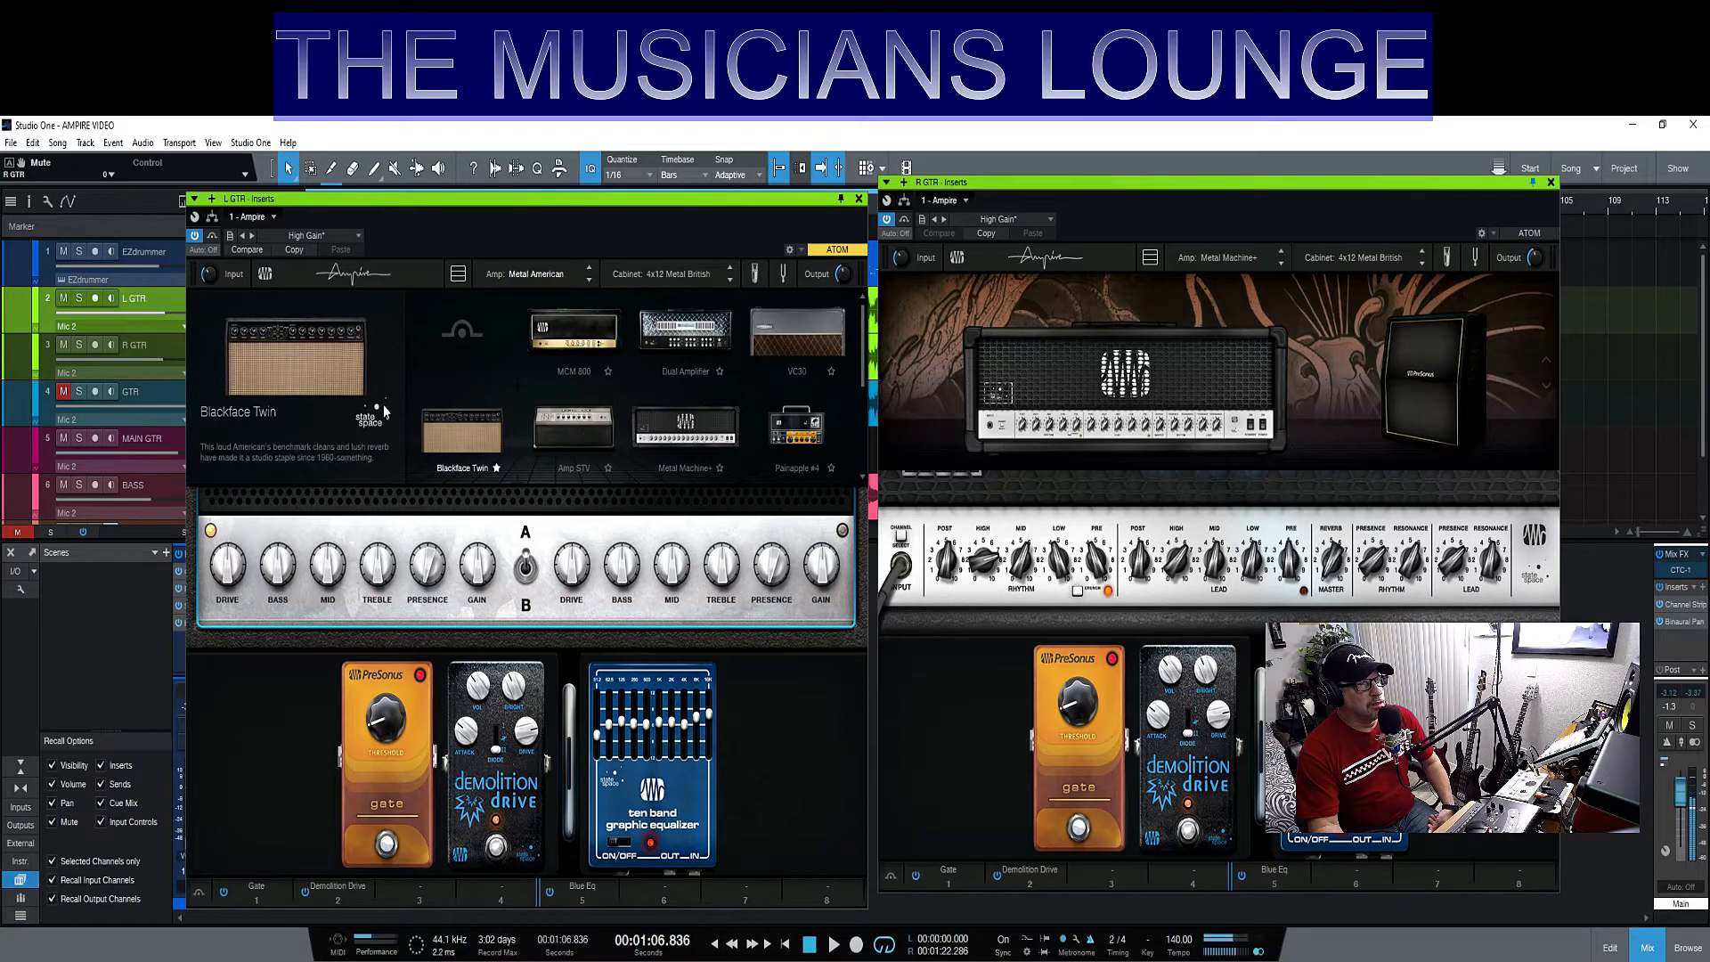
pyautogui.click(634, 437)
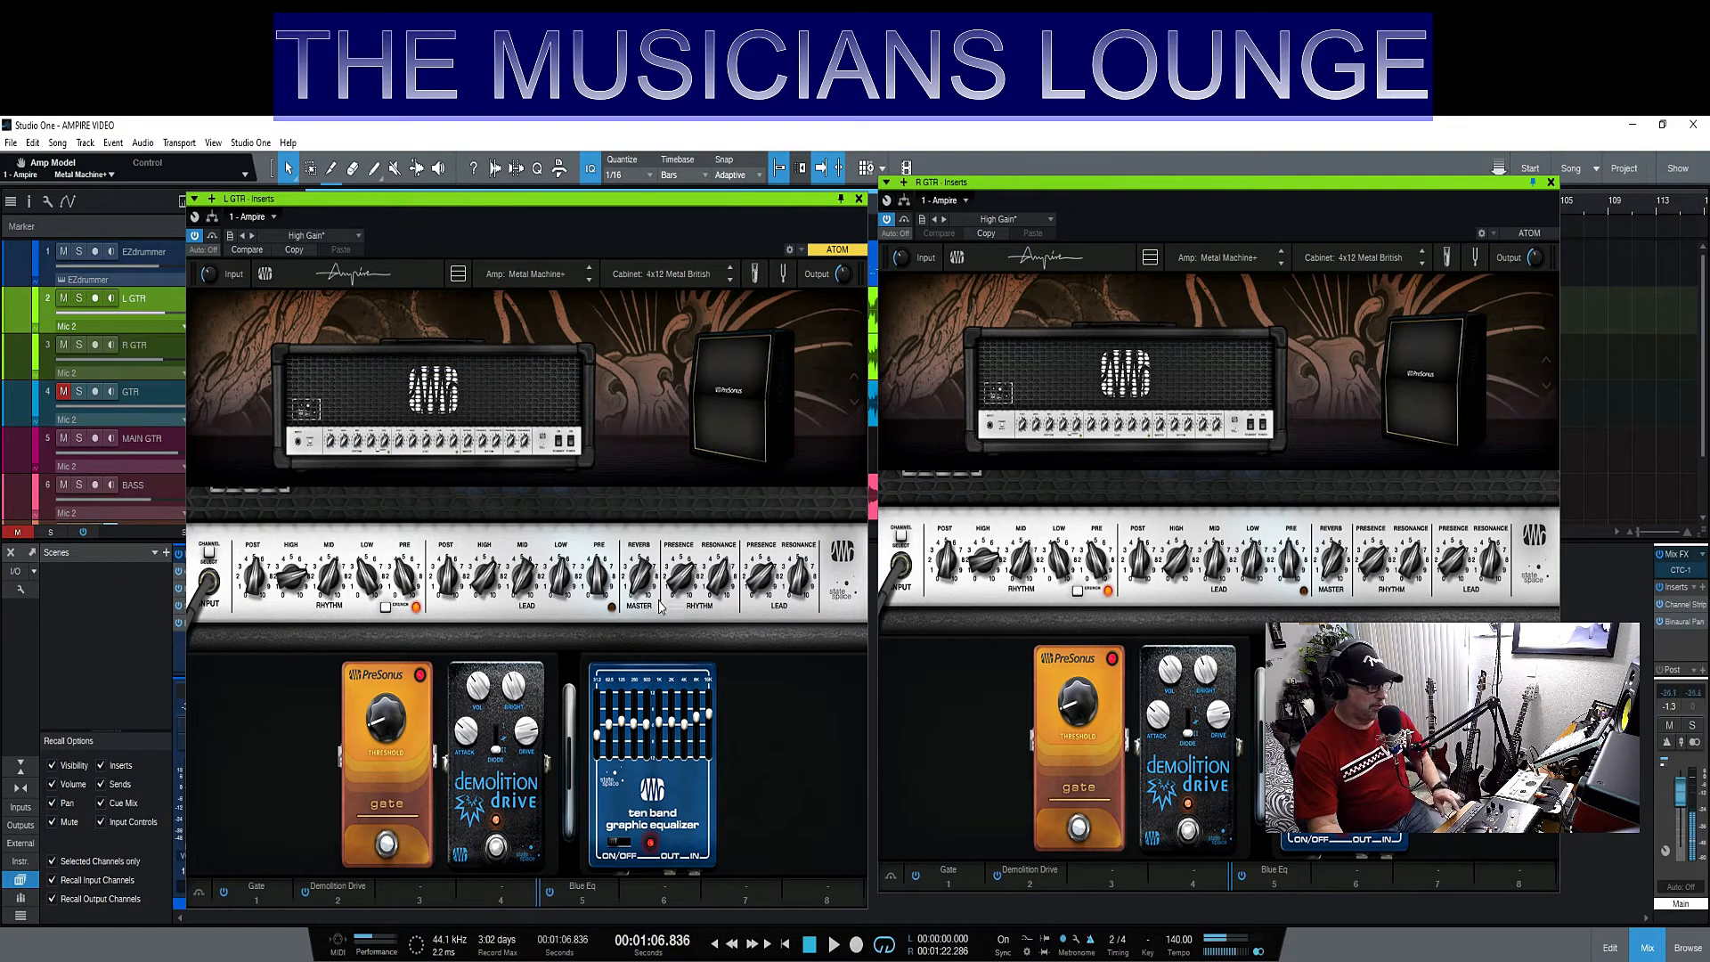
pyautogui.click(785, 946)
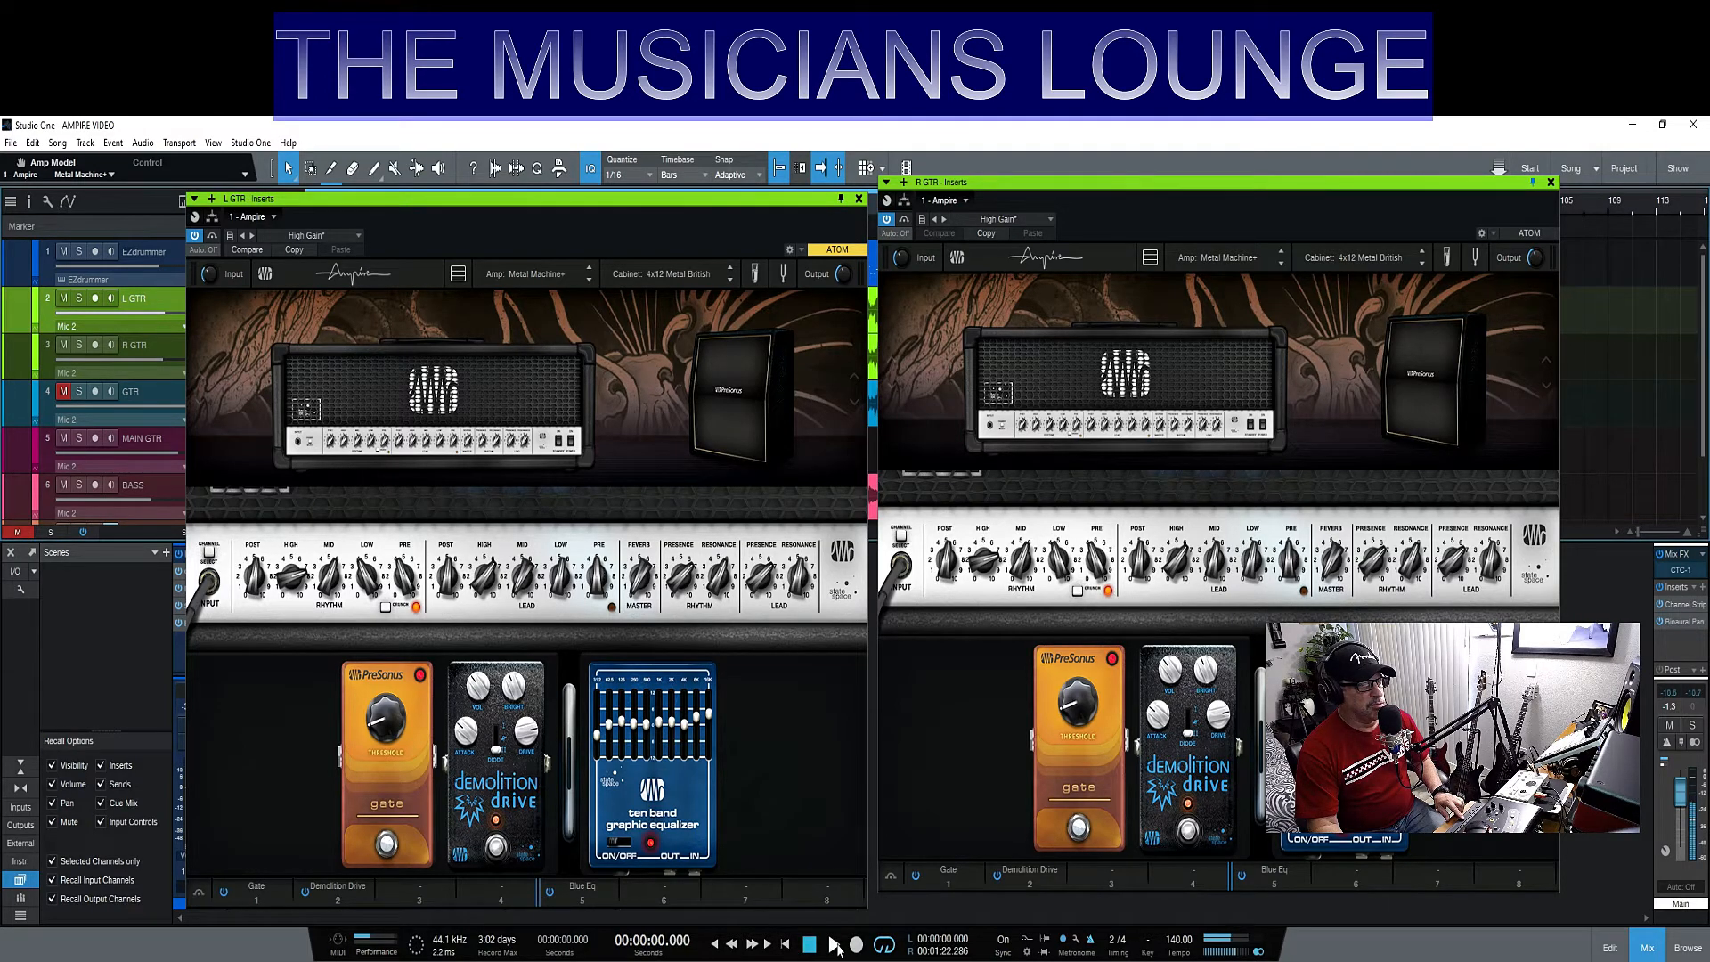
pyautogui.click(834, 946)
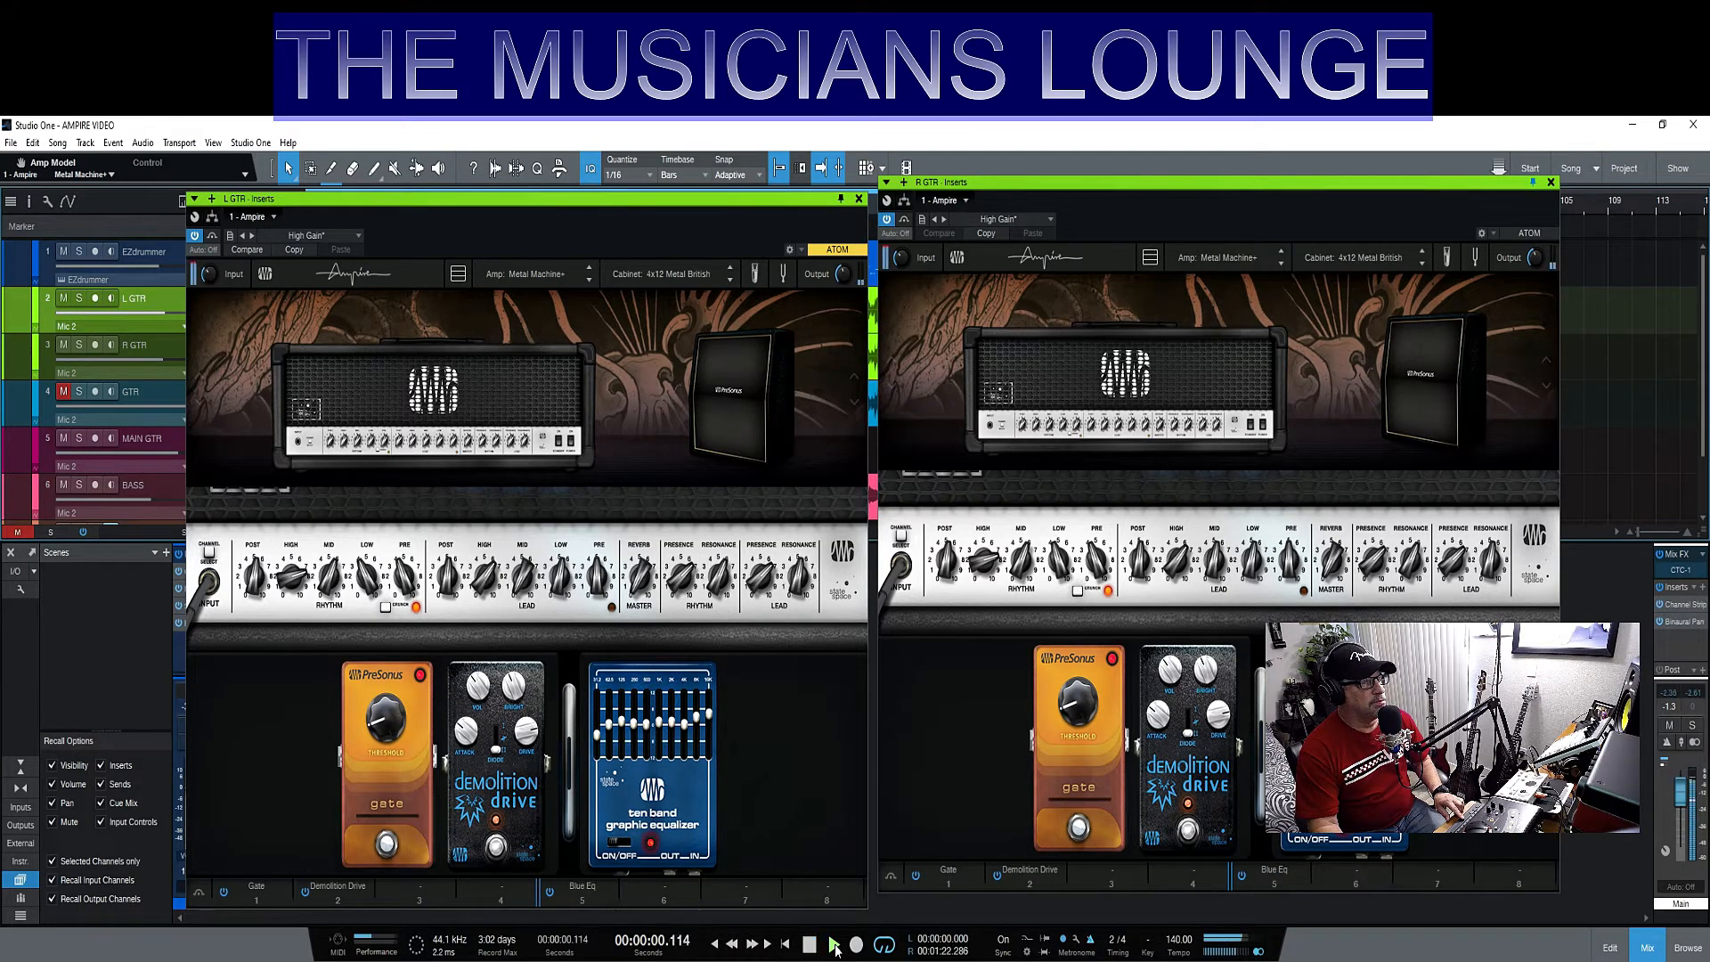
# - Close the L GTR insert window and move the R GTR Ampire window over the arrangement so its full width is in view
pyautogui.click(860, 200)
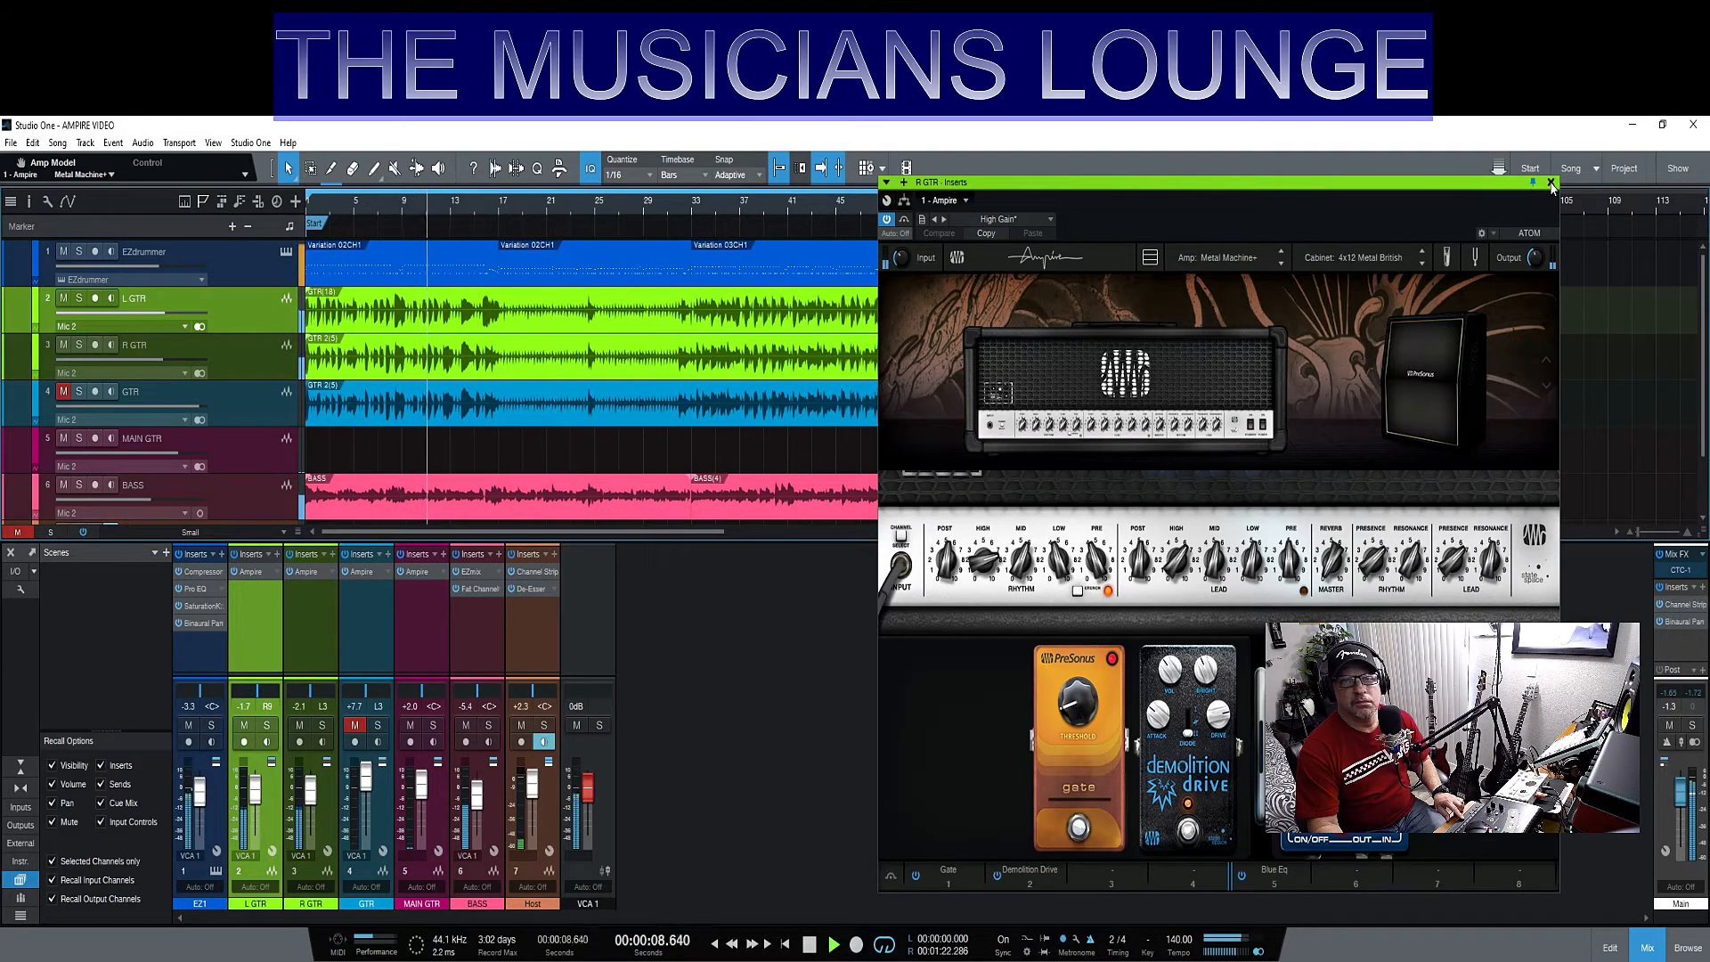
pyautogui.moveTo(1484, 188); pyautogui.dragTo(1311, 188)
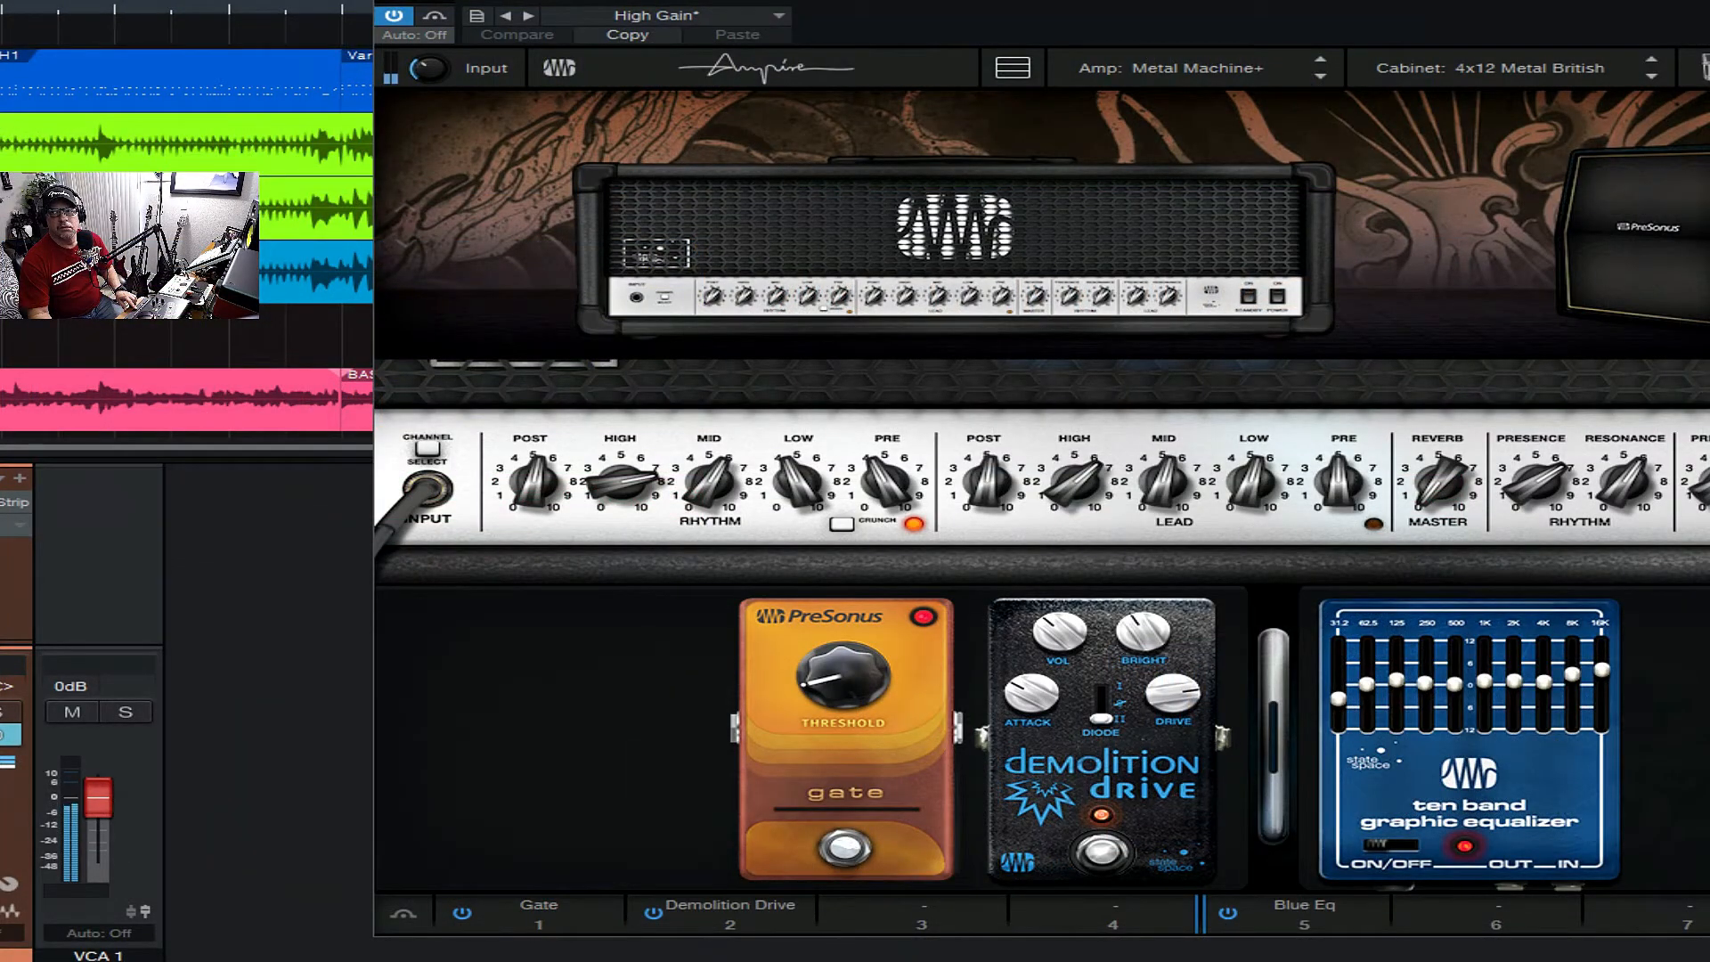
pyautogui.moveTo(1275, 0); pyautogui.dragTo(980, 2)
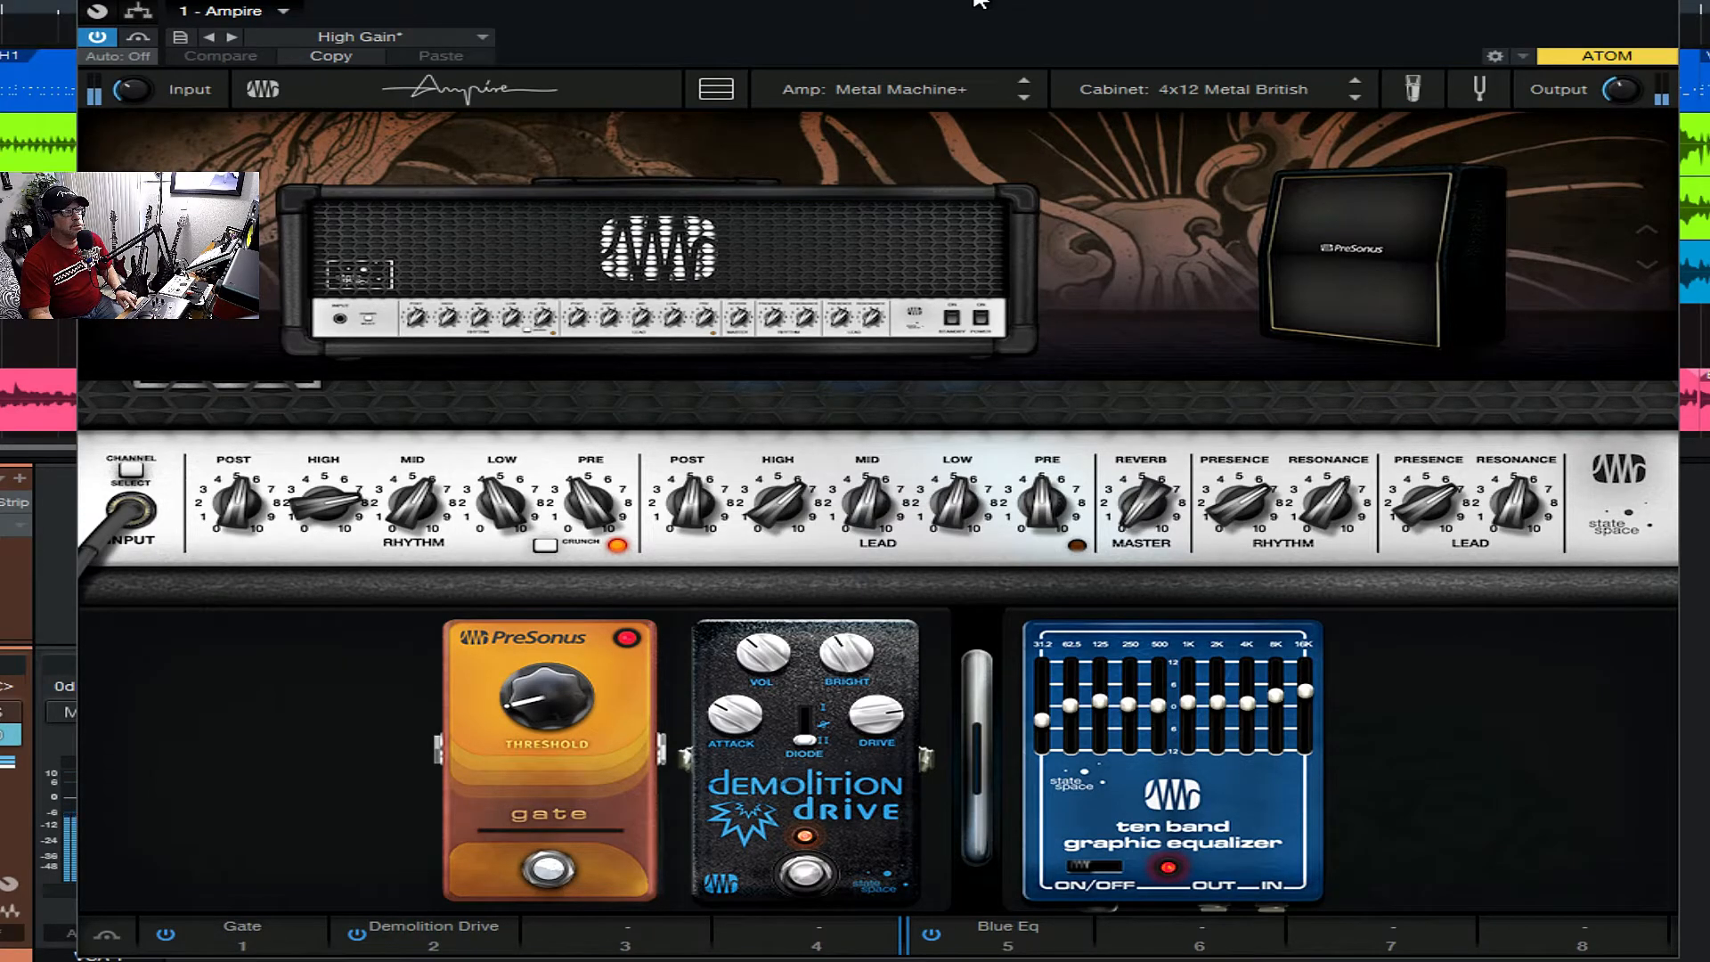
pyautogui.moveTo(980, 2); pyautogui.dragTo(979, 6)
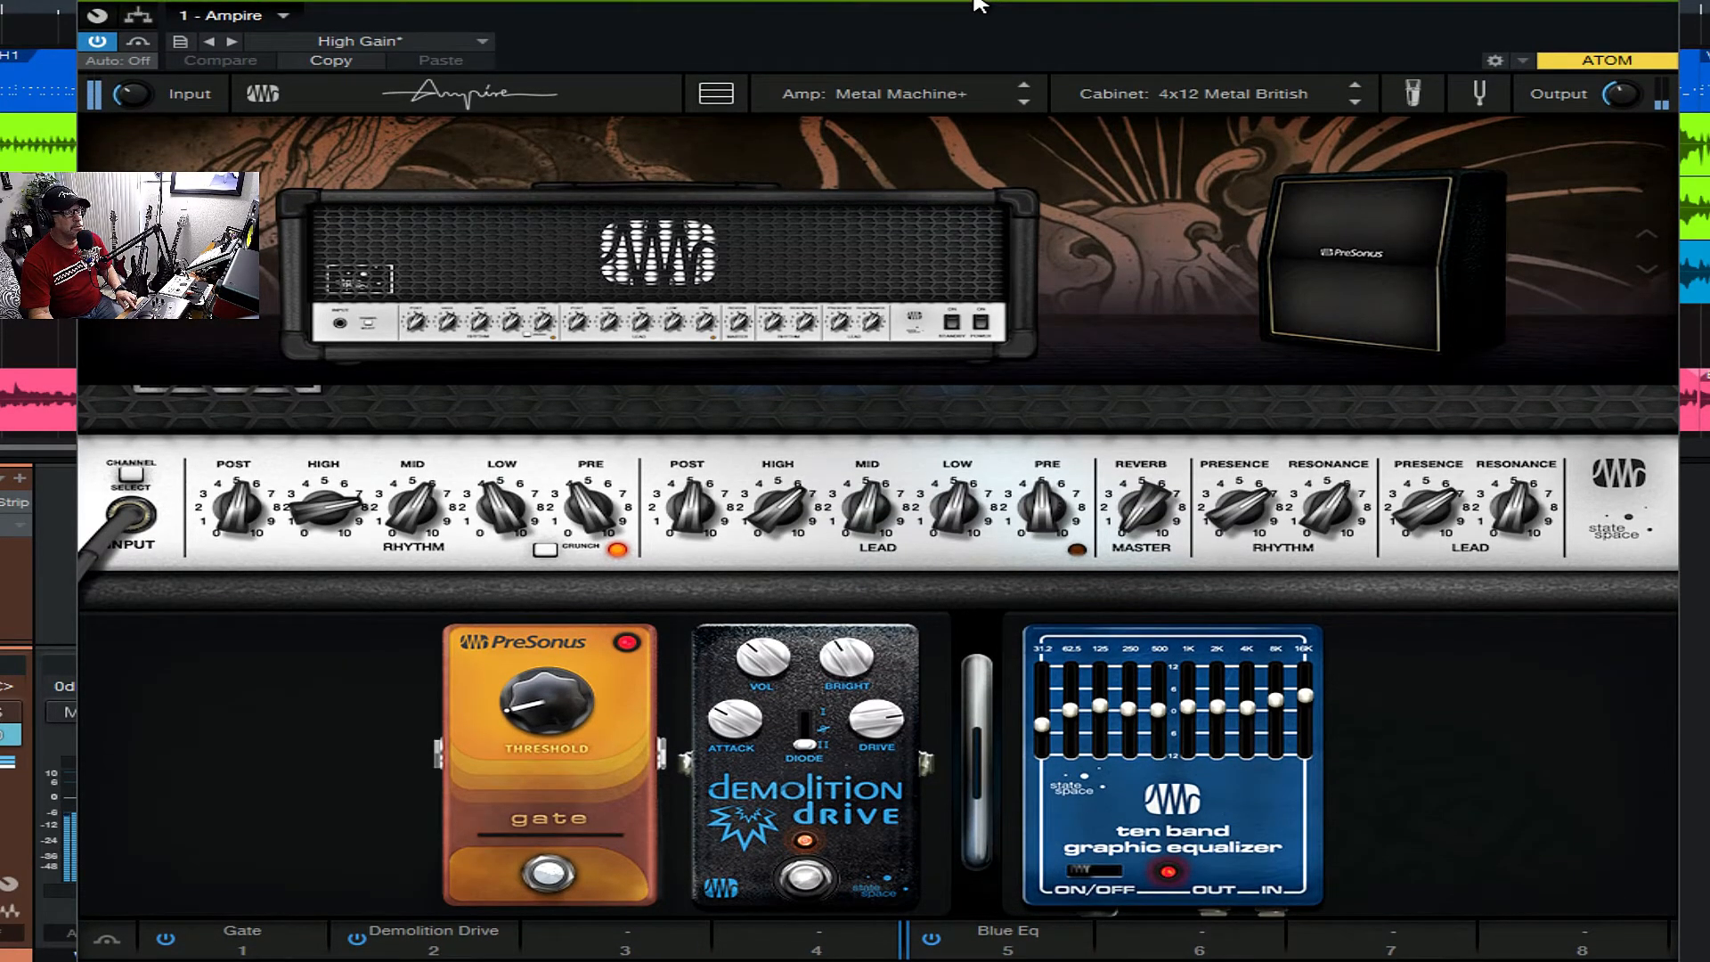
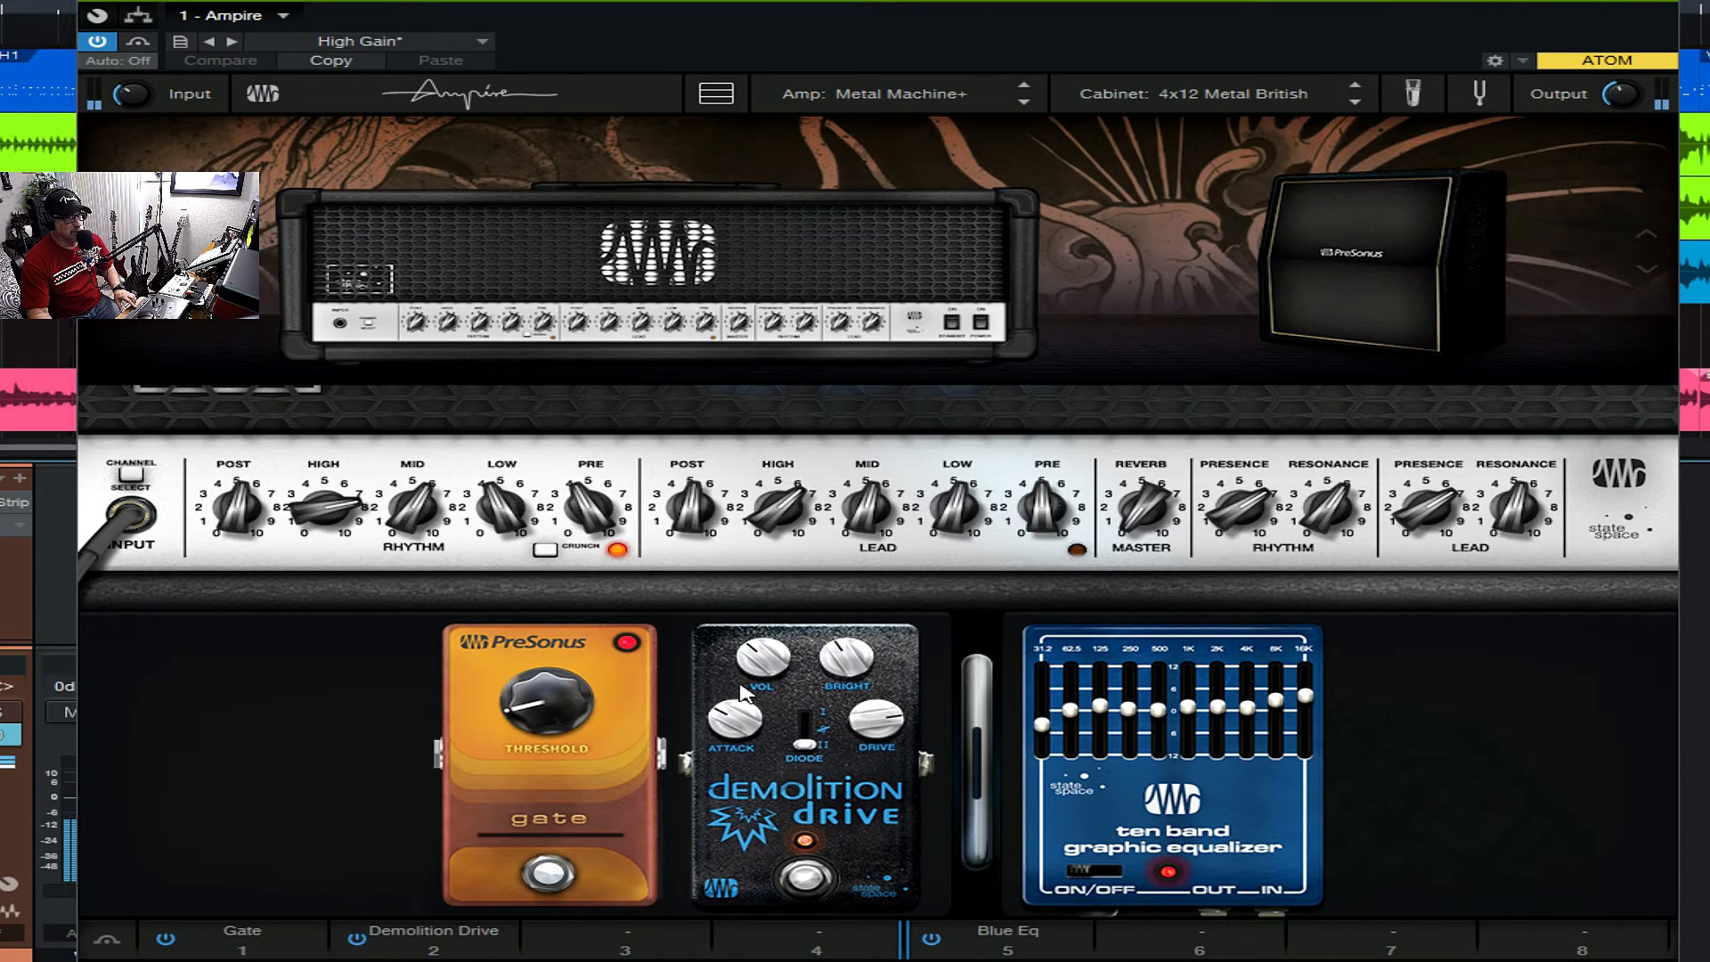
# - Adjust the Demolition Drive's attack and drive, raise the graphic equalizer's 4K band slightly on R GTR, and close its Ampire window
pyautogui.moveTo(732, 718); pyautogui.dragTo(726, 682)
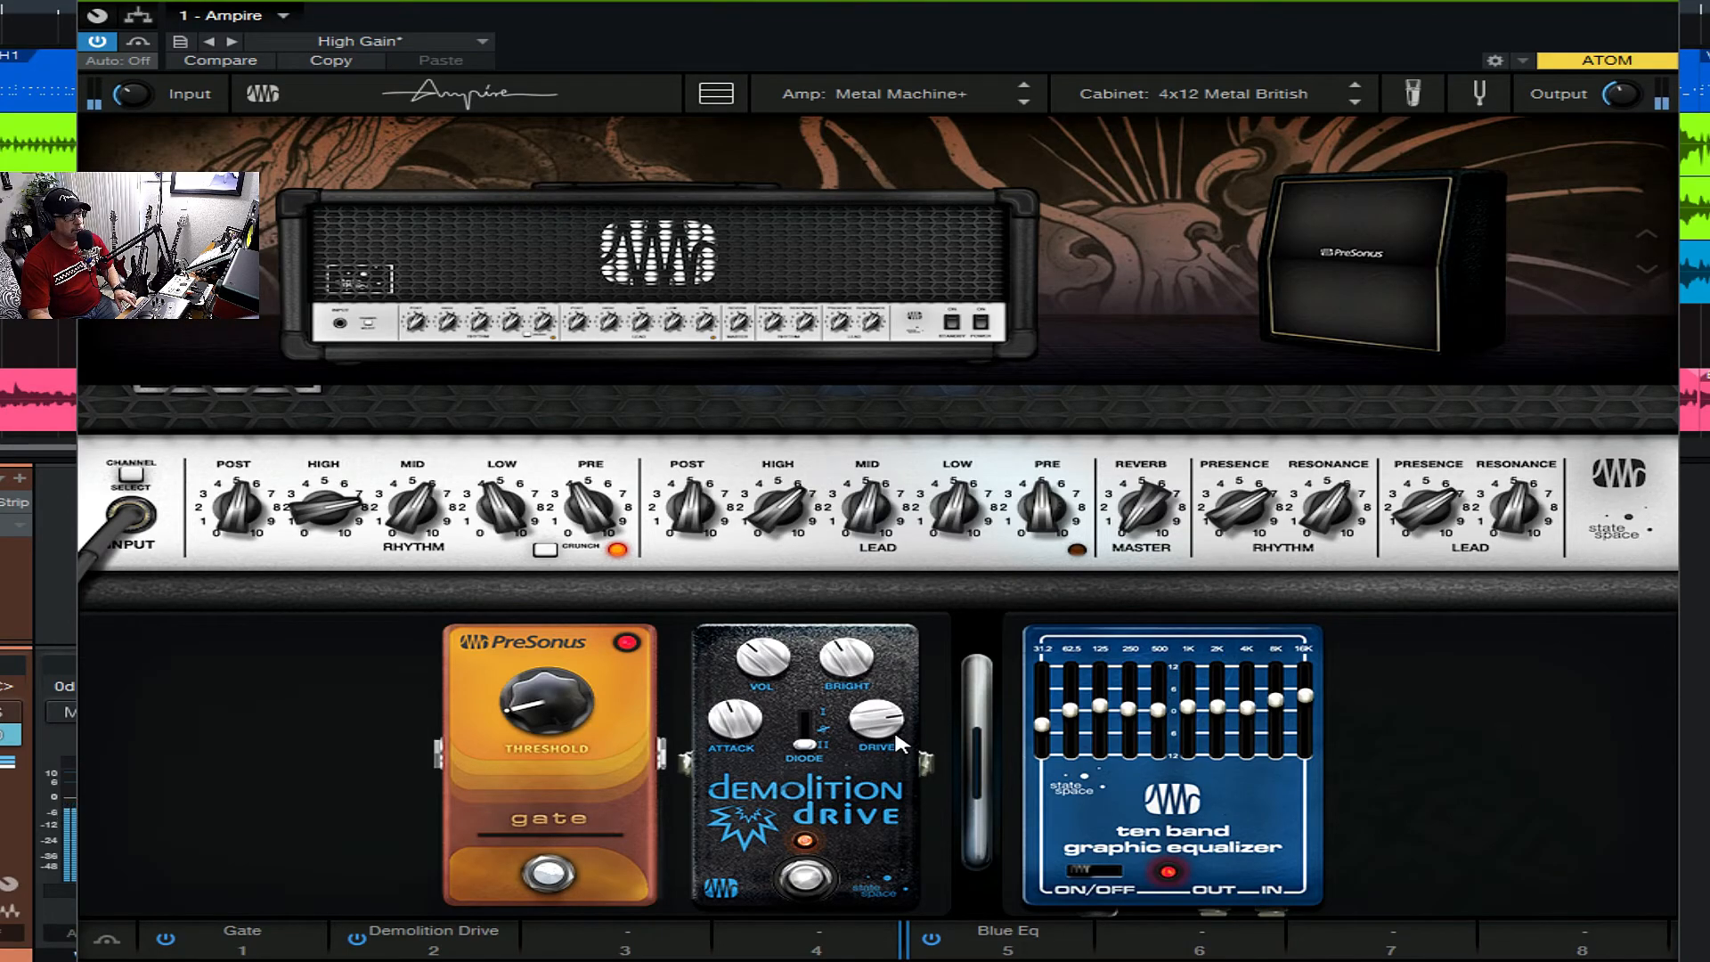
pyautogui.moveTo(864, 723); pyautogui.dragTo(828, 699)
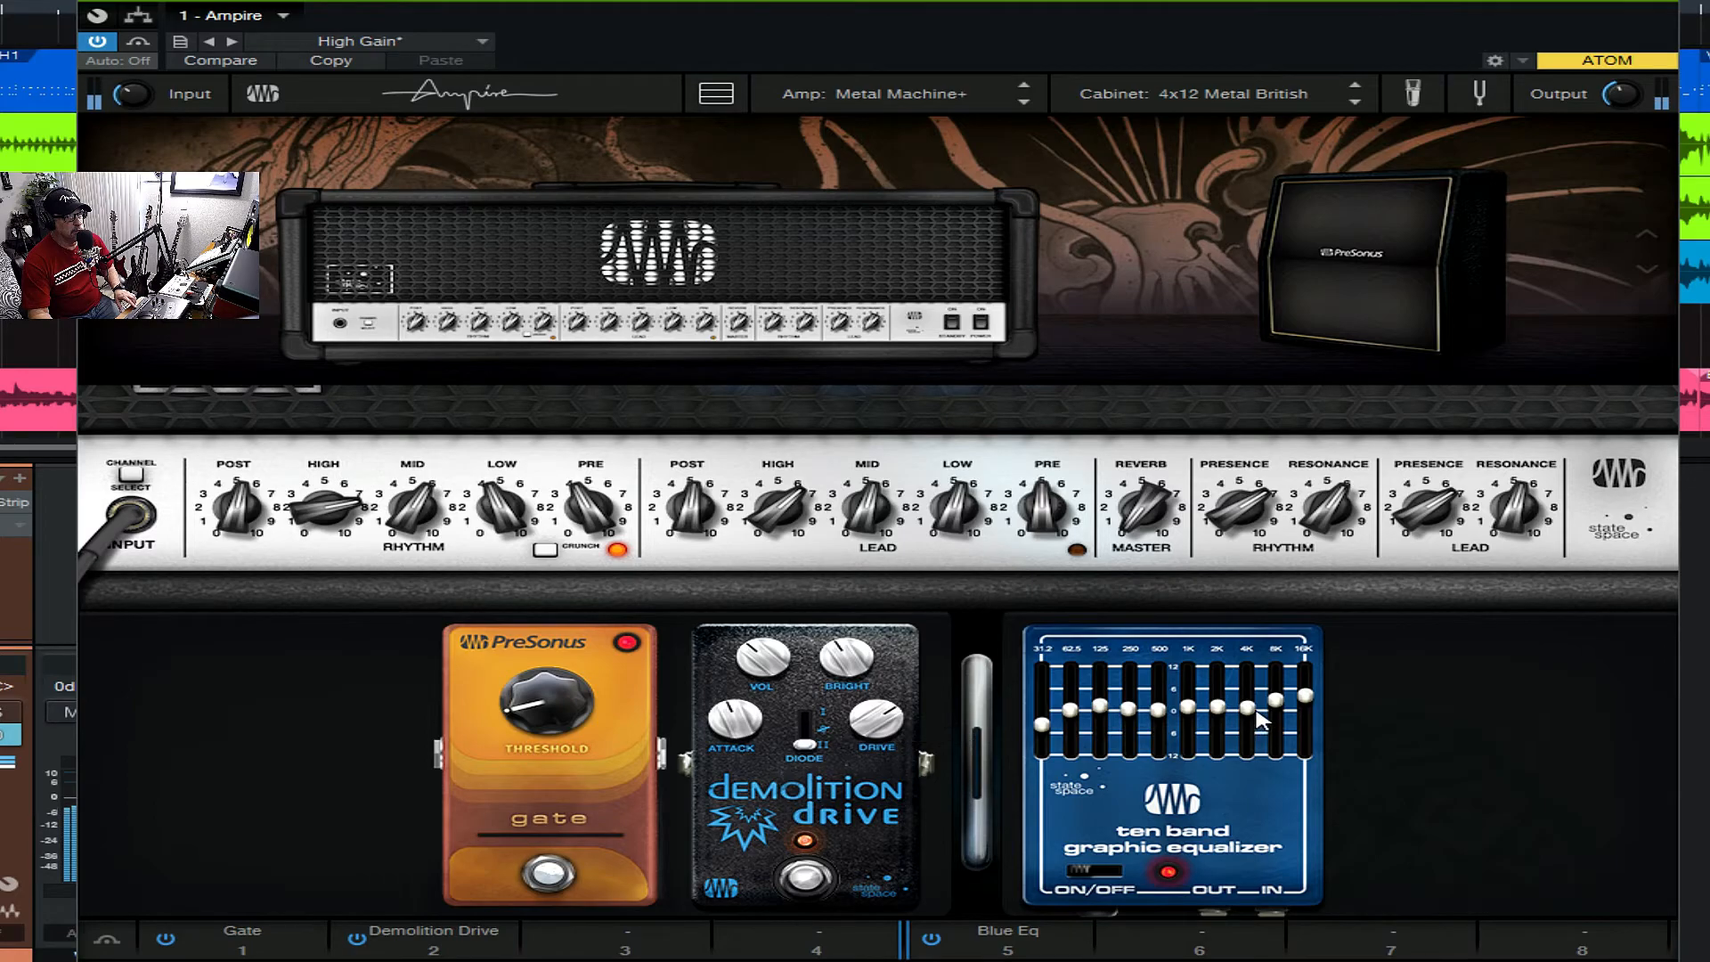
pyautogui.moveTo(1247, 709)
pyautogui.mouseDown()
pyautogui.moveTo(1246, 694)
pyautogui.moveTo(1252, 716)
pyautogui.mouseUp()
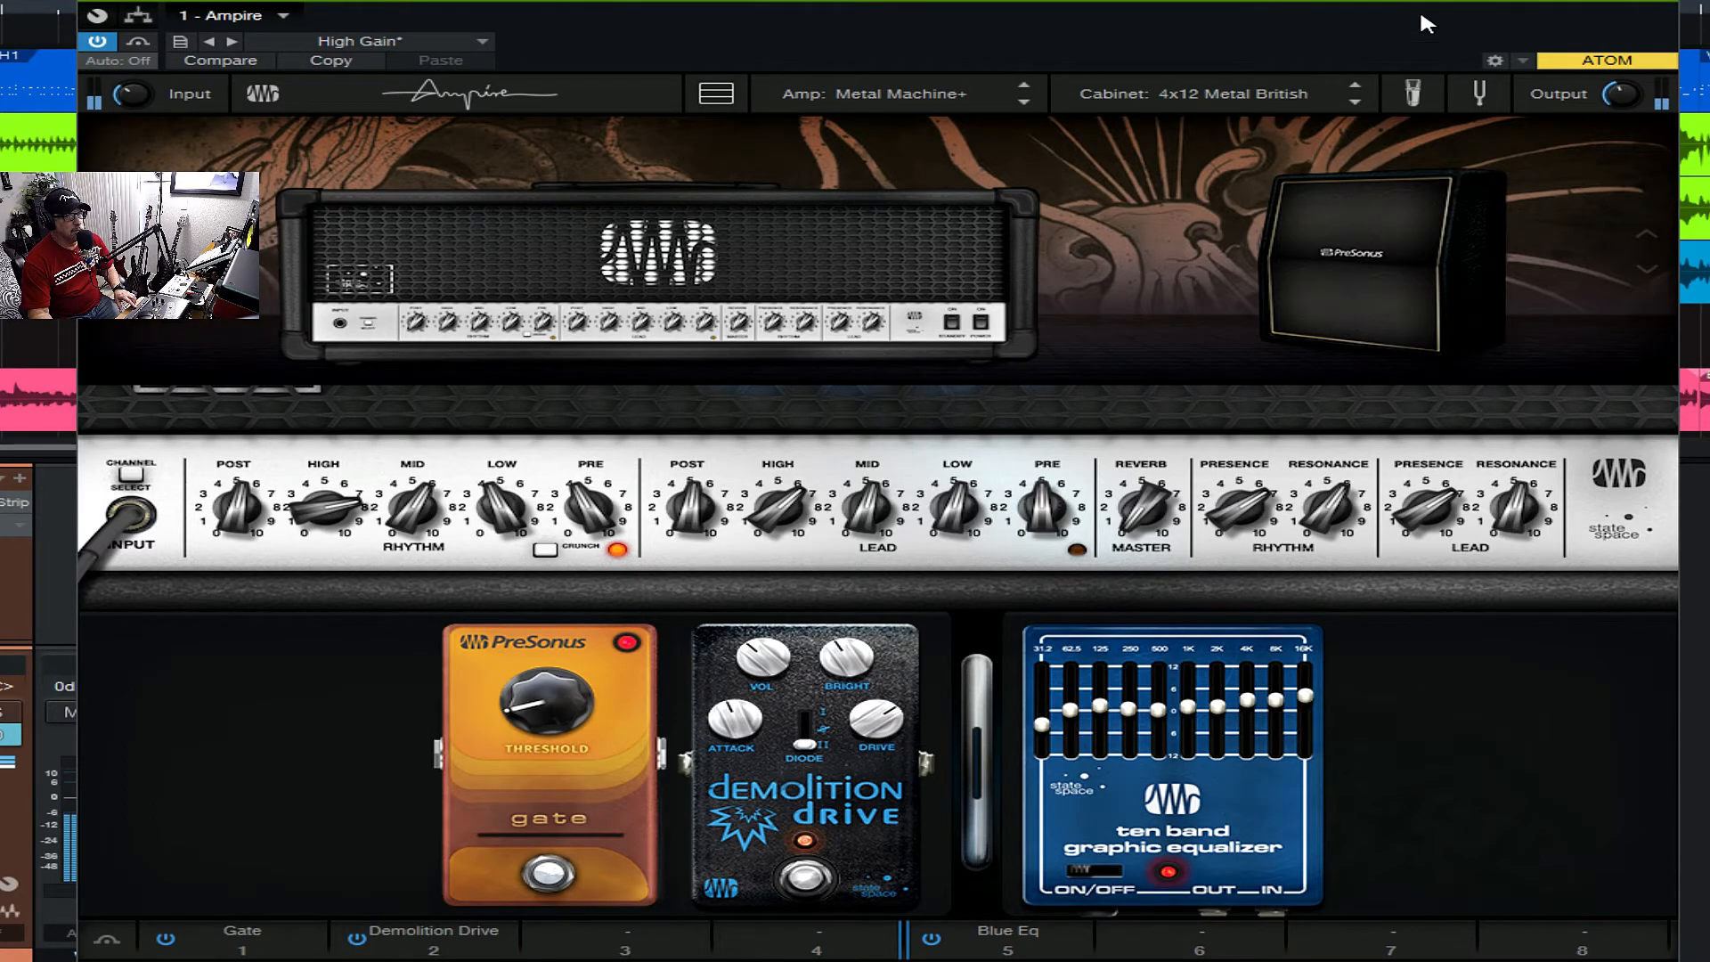
pyautogui.click(1661, 4)
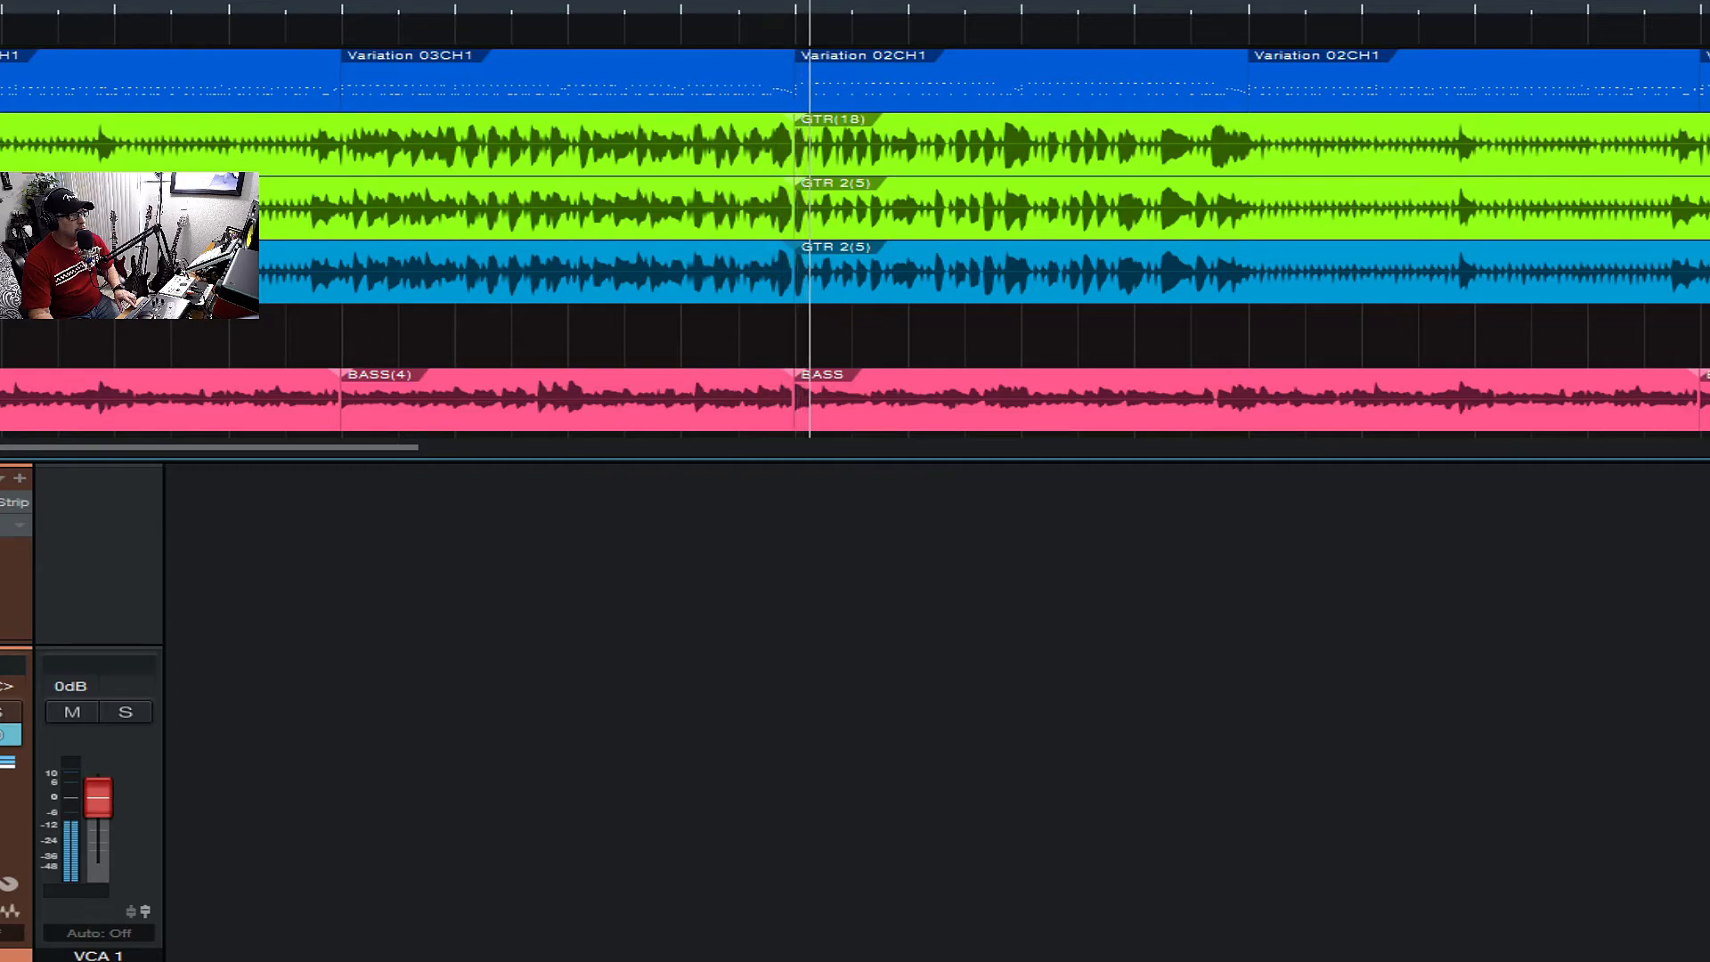
# - Open the other guitar's Ampire, raise its graphic equalizer's 4K band slightly while the mix plays, and stop playback
pyautogui.doubleClick(2, 503)
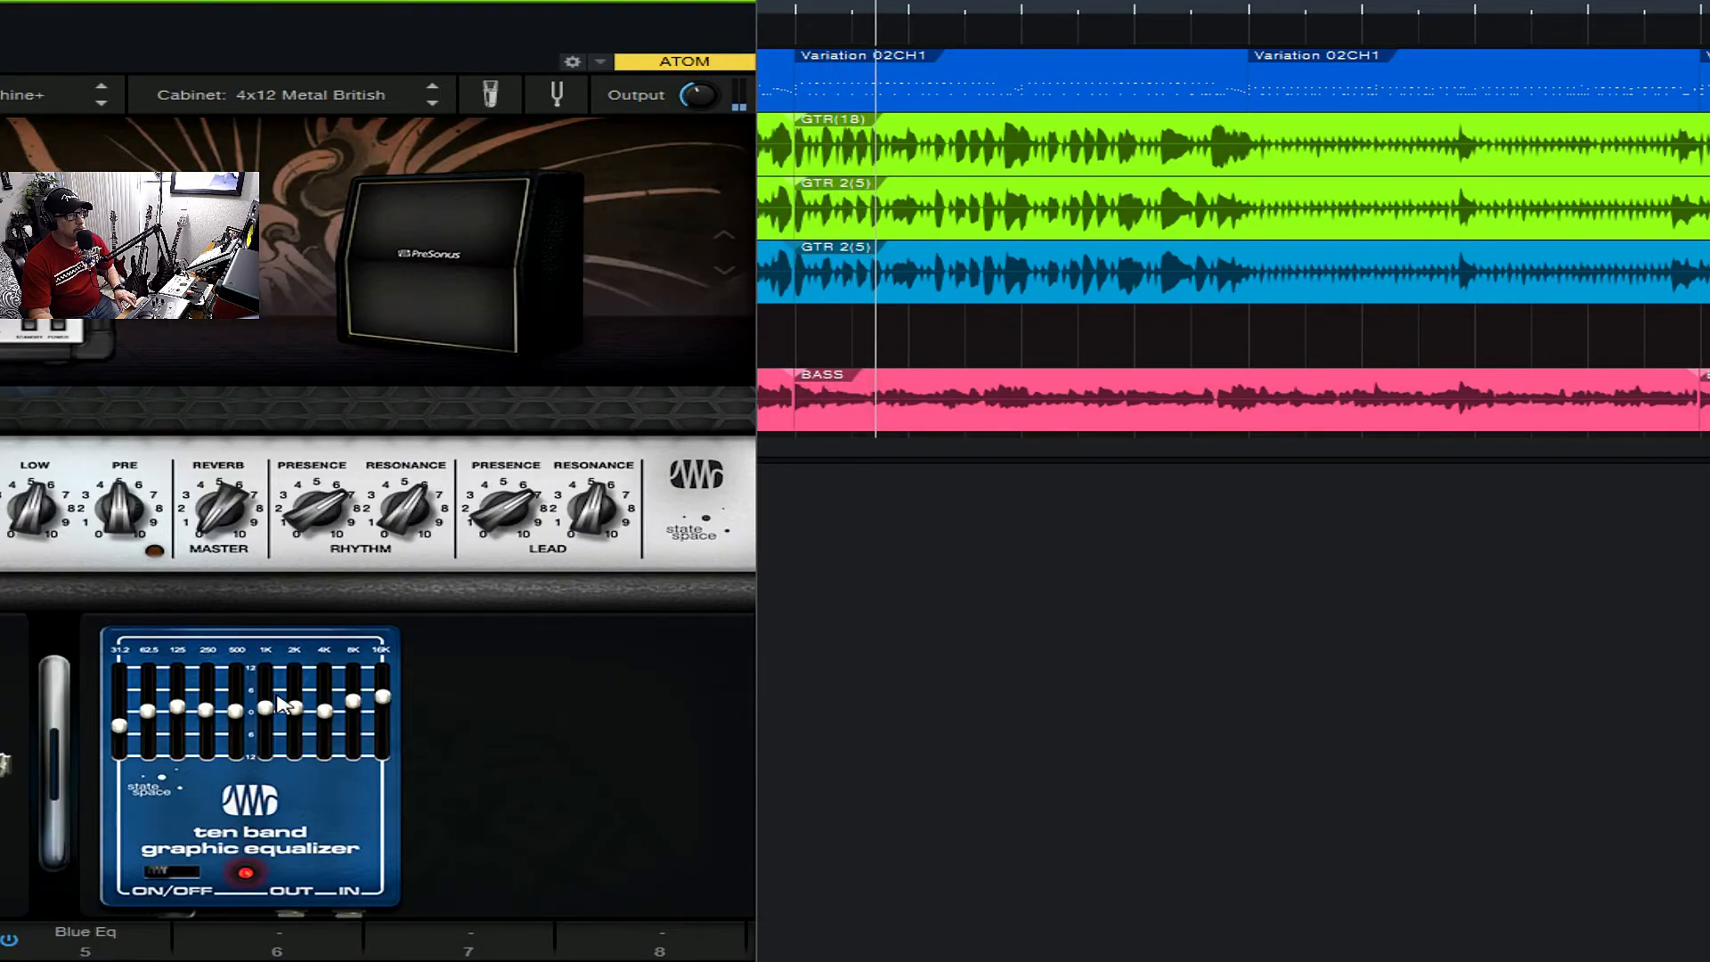
pyautogui.moveTo(325, 710); pyautogui.dragTo(326, 703)
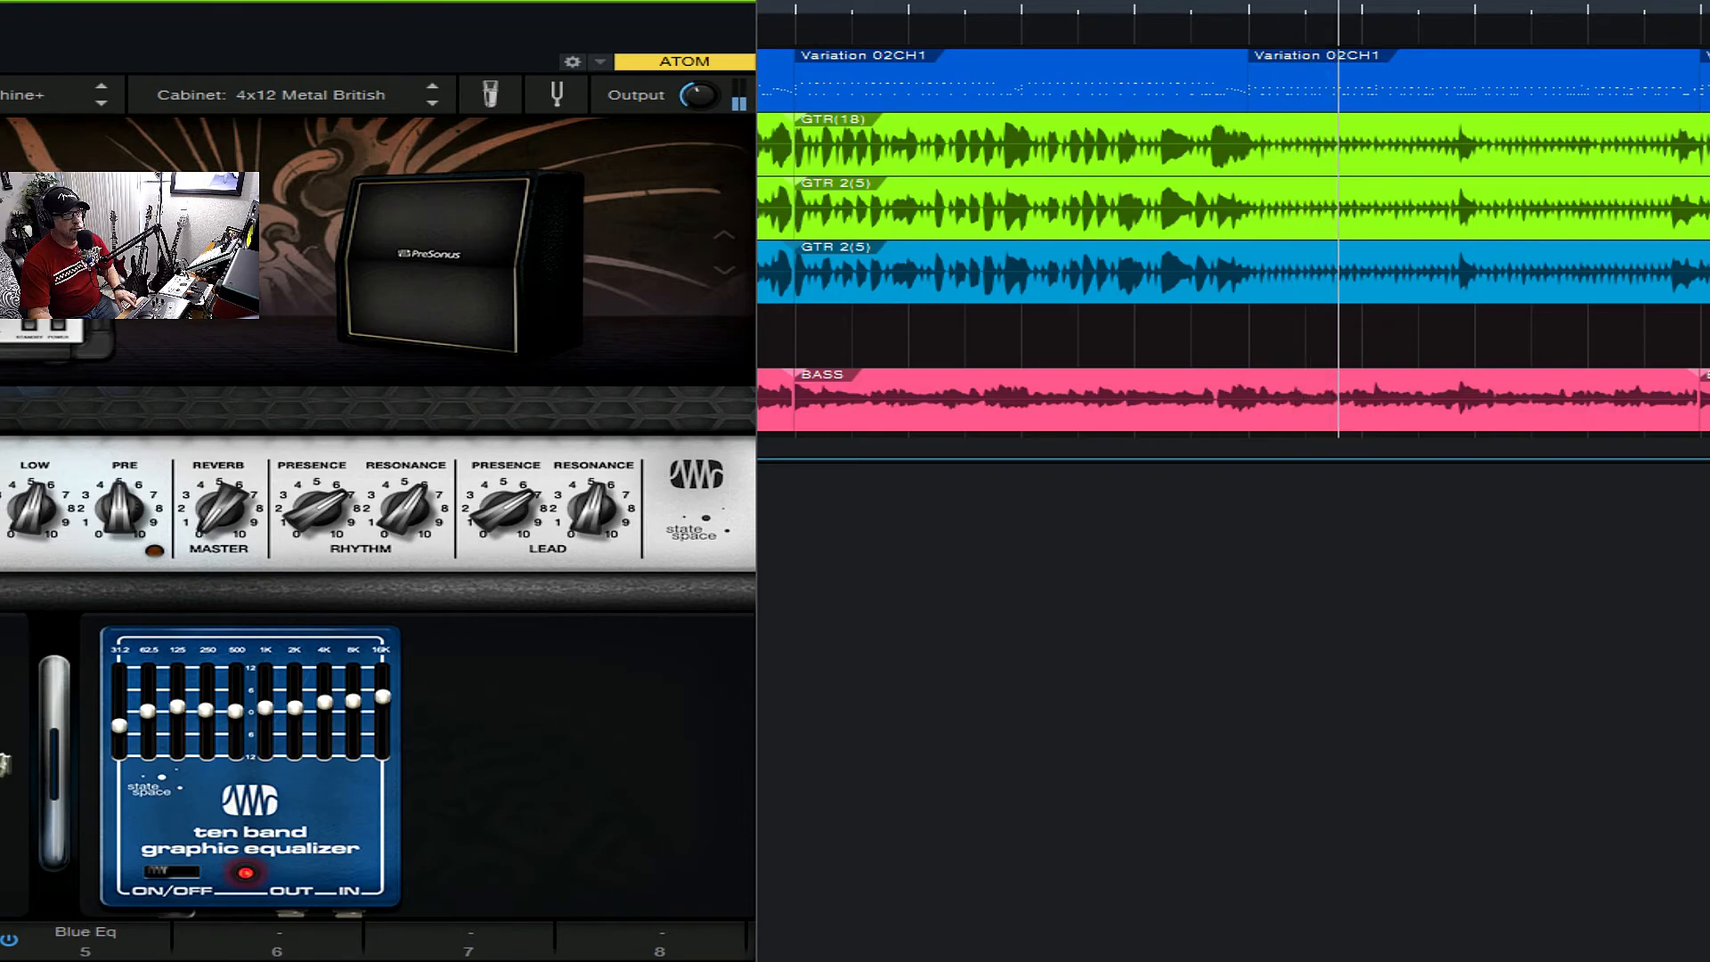
pyautogui.press('space')
# - Bring the full Ampire window into view and replace the Metal Machine+ amp with the Dual Amplifier, keeping the 4x12 Metal British cabinet
pyautogui.moveTo(114, 10); pyautogui.dragTo(1041, 4)
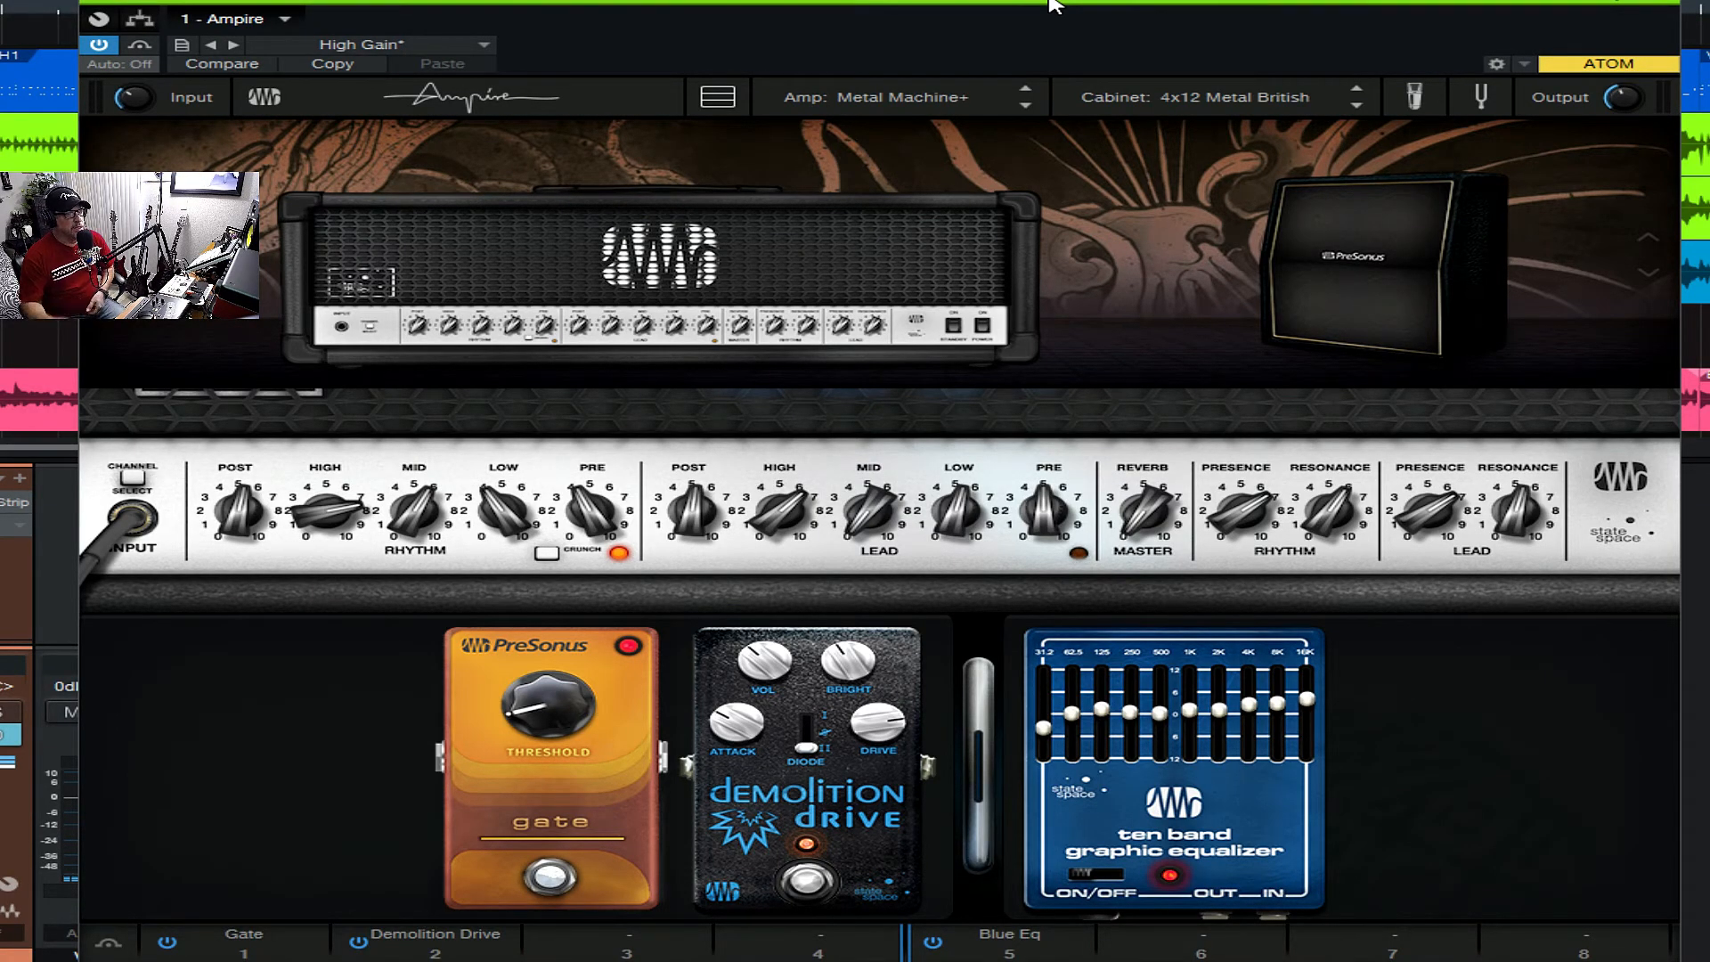
pyautogui.click(877, 100)
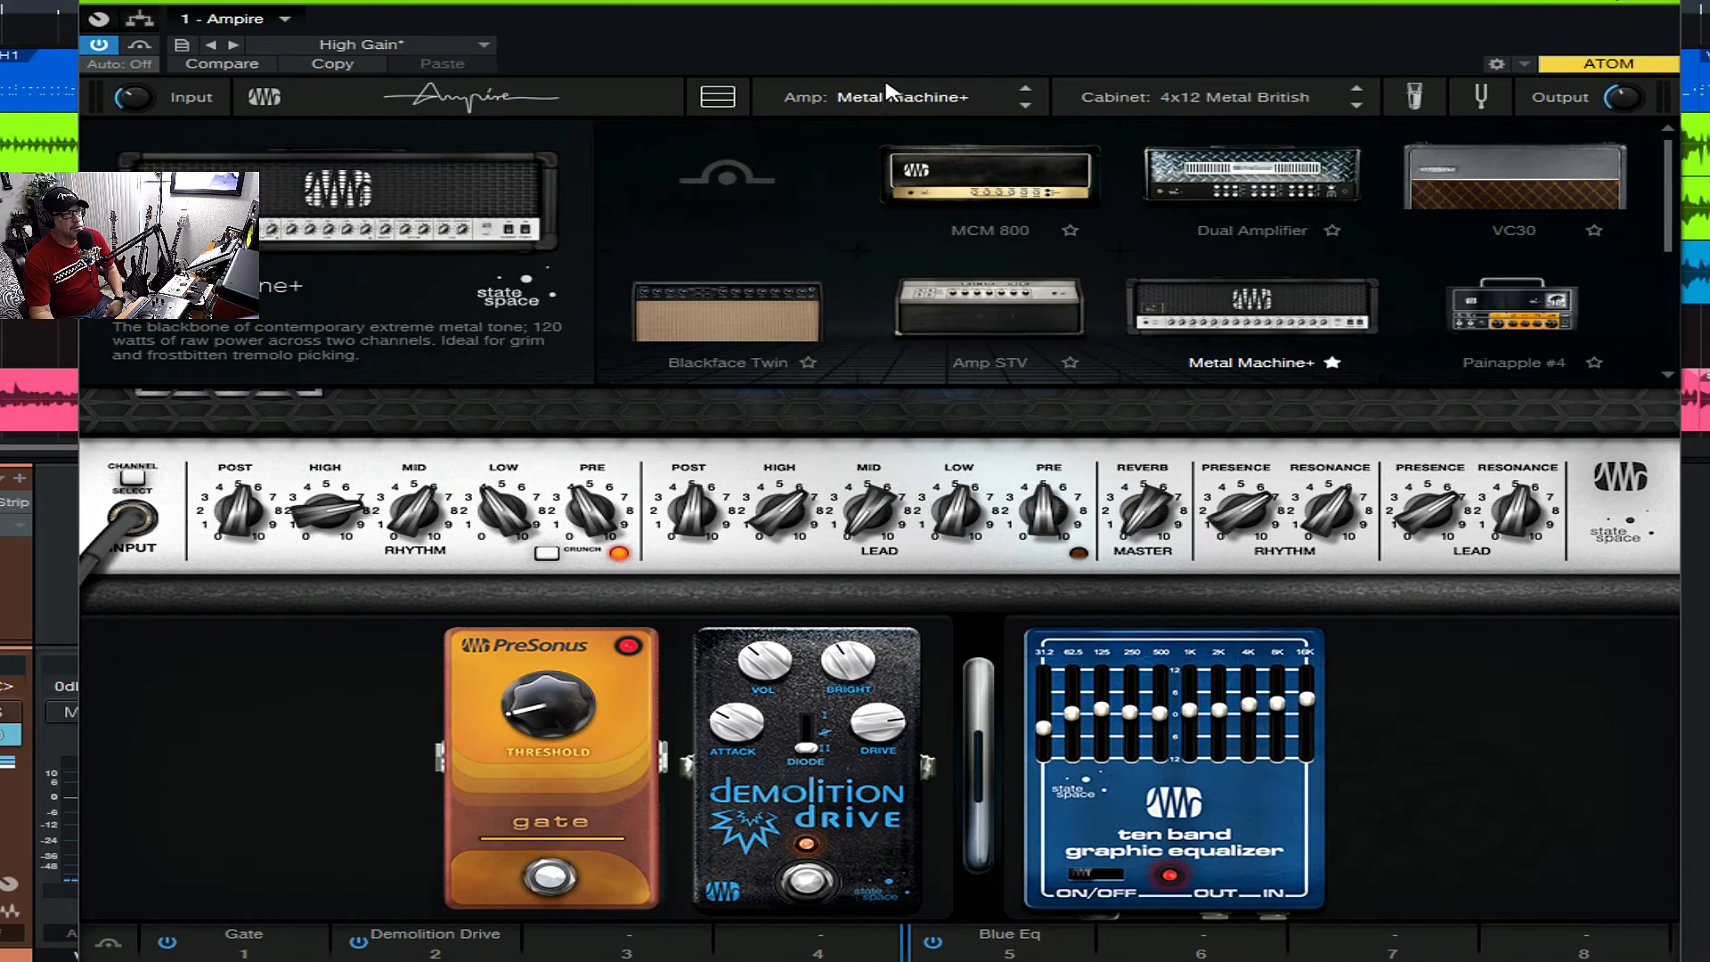
pyautogui.scroll(-3, 1144, 182)
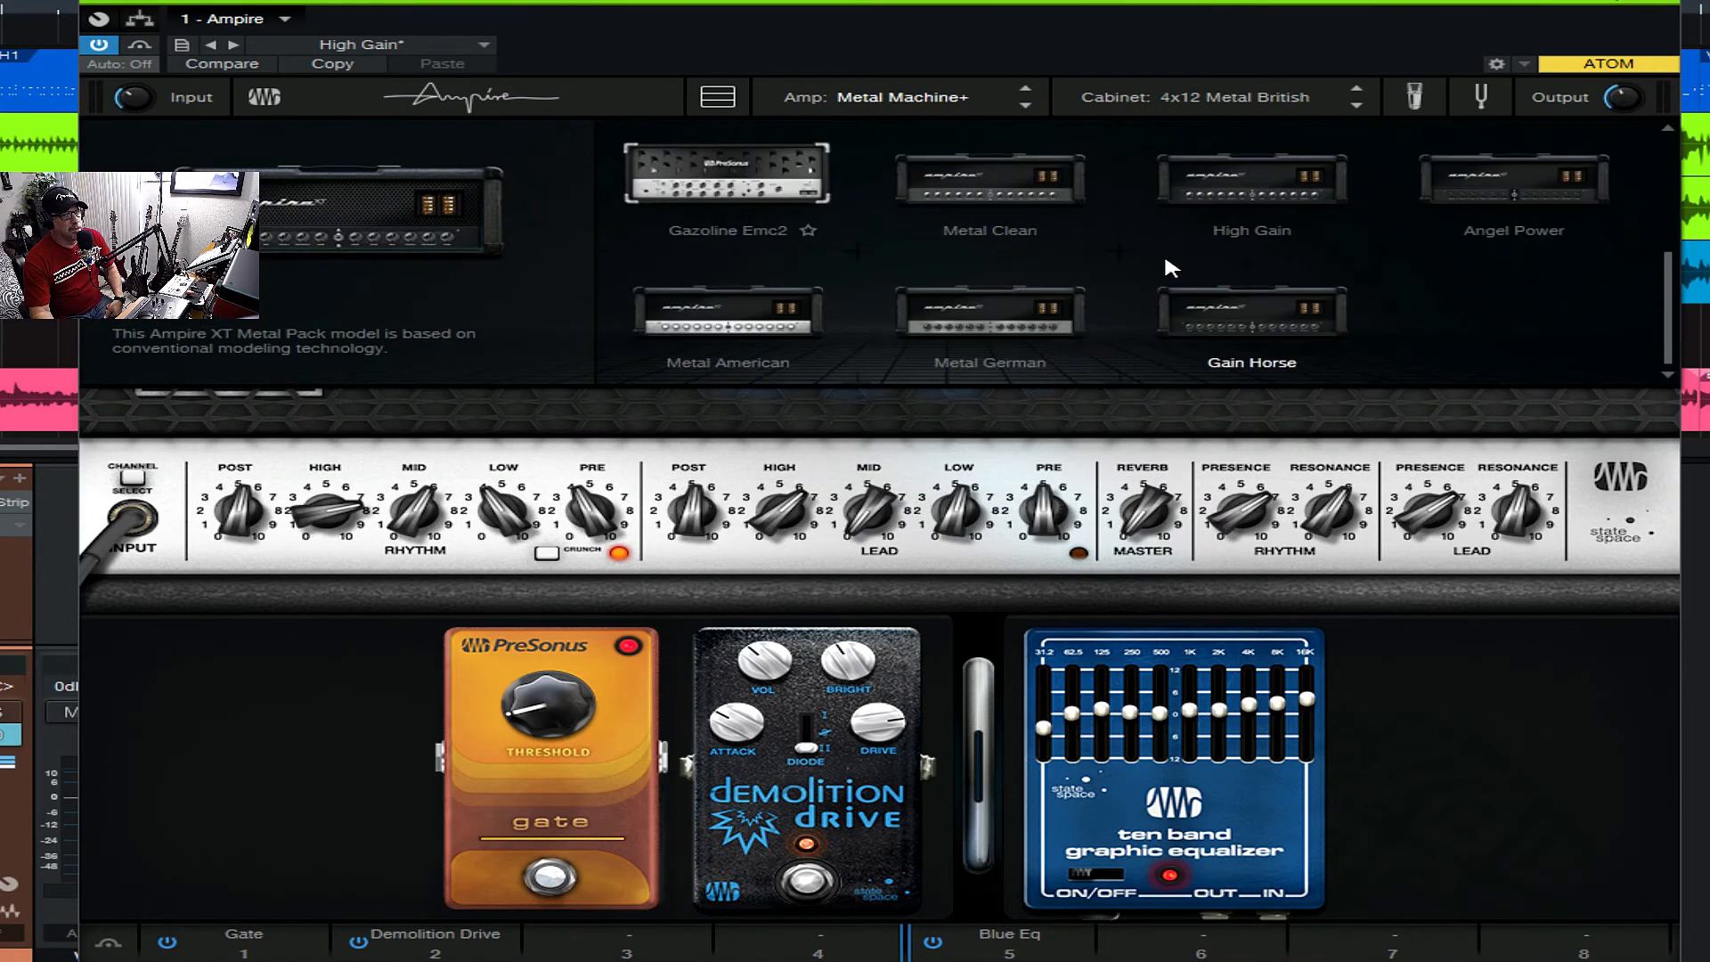
pyautogui.scroll(2, 1164, 267)
pyautogui.scroll(1, 1165, 259)
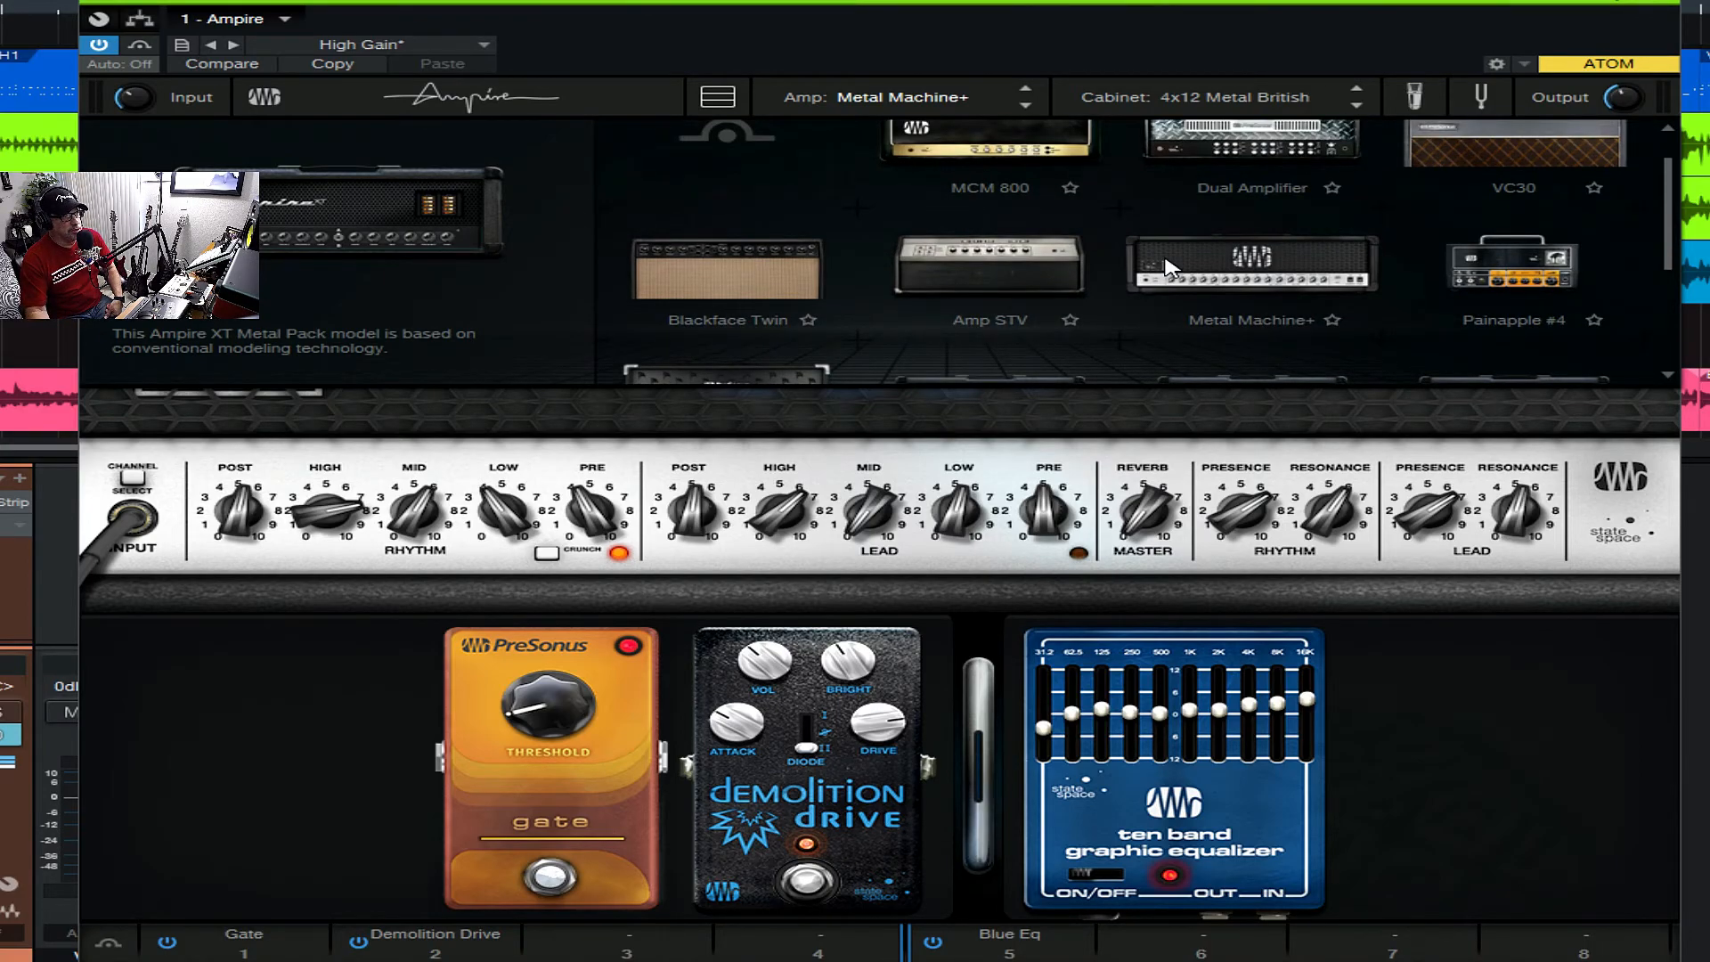
pyautogui.scroll(2, 1166, 267)
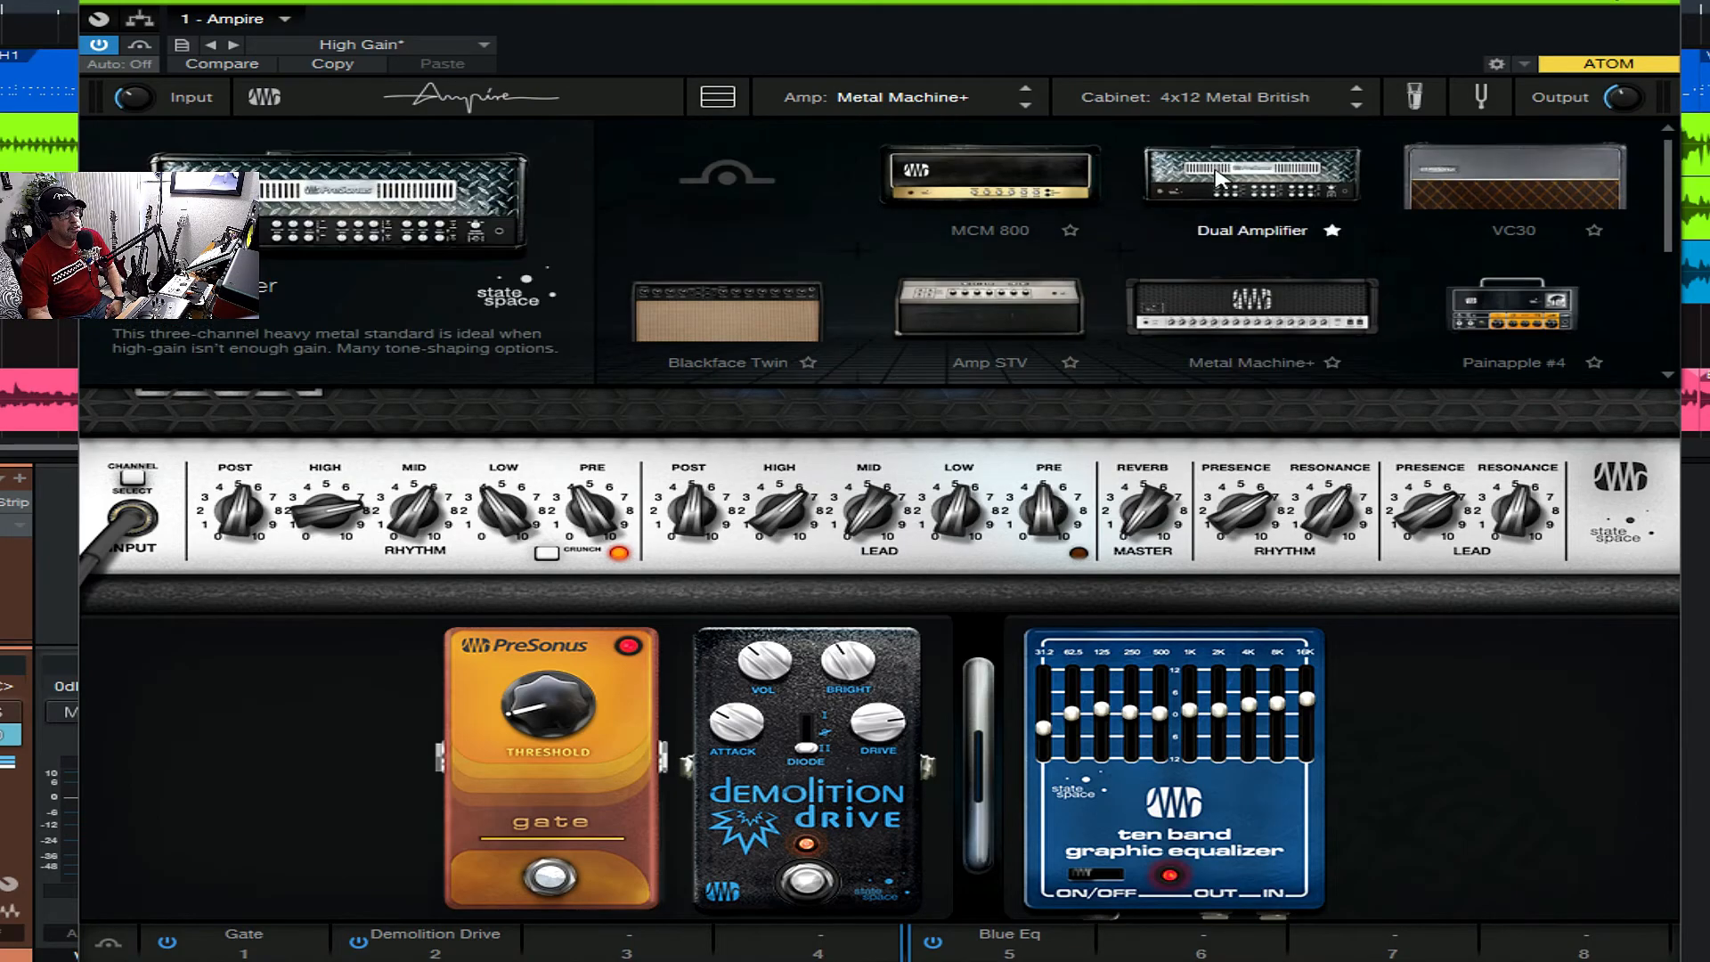
pyautogui.click(1230, 169)
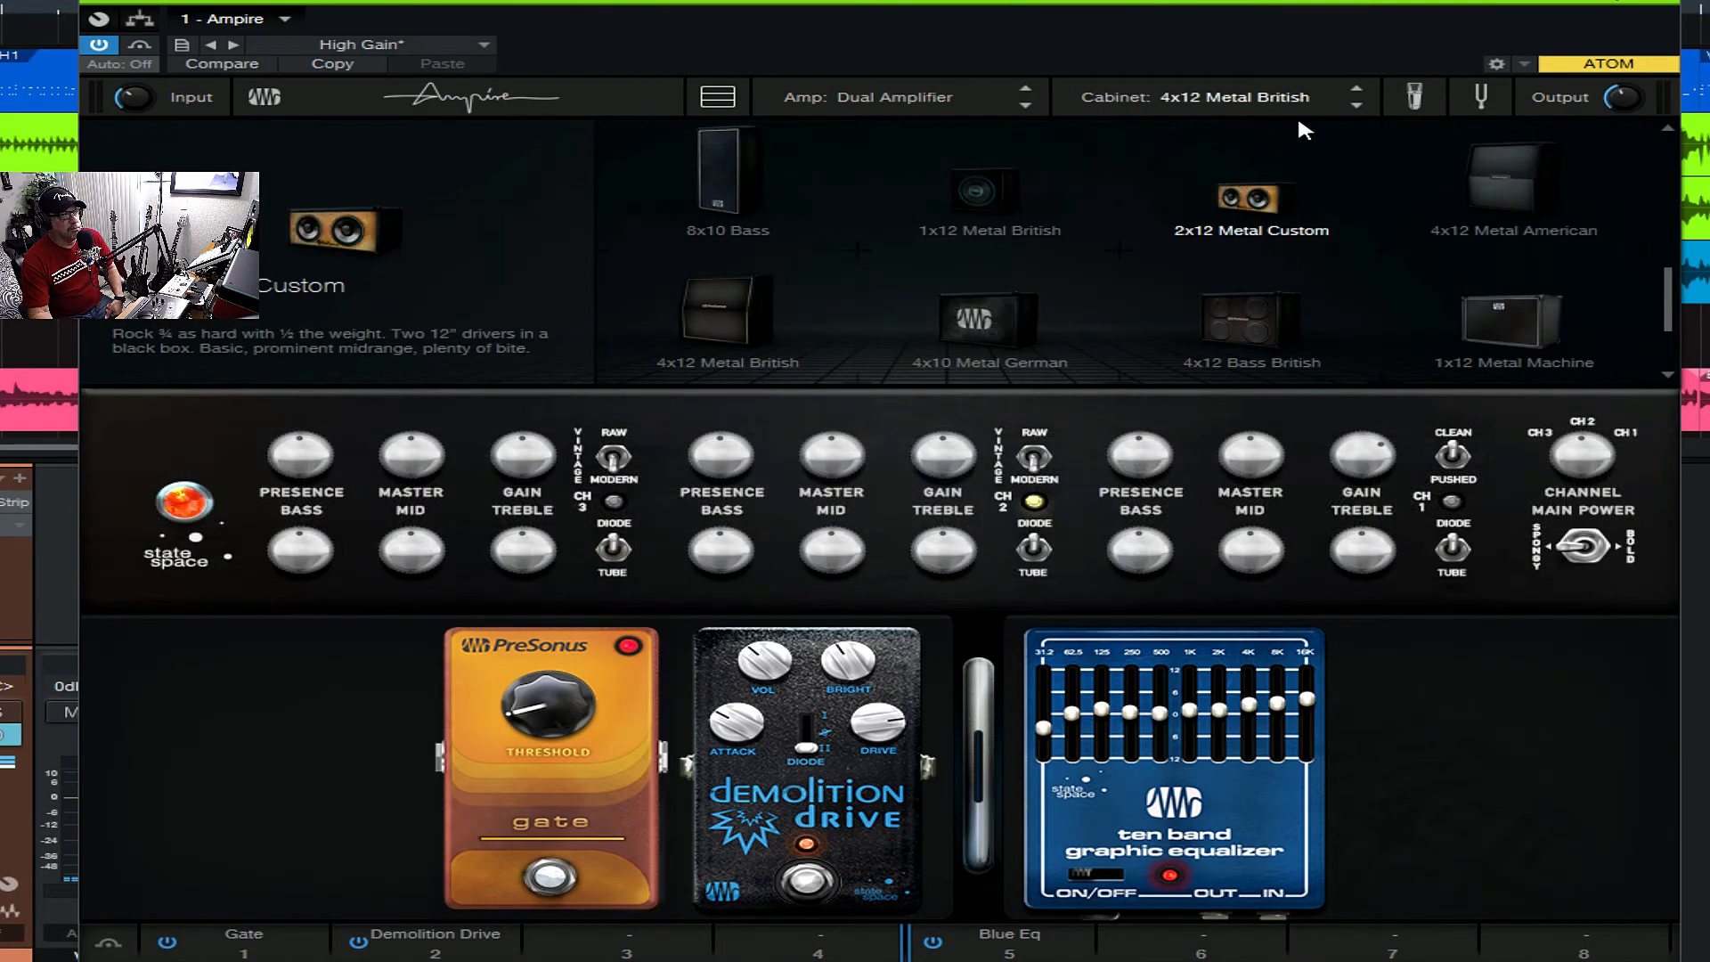
pyautogui.click(984, 96)
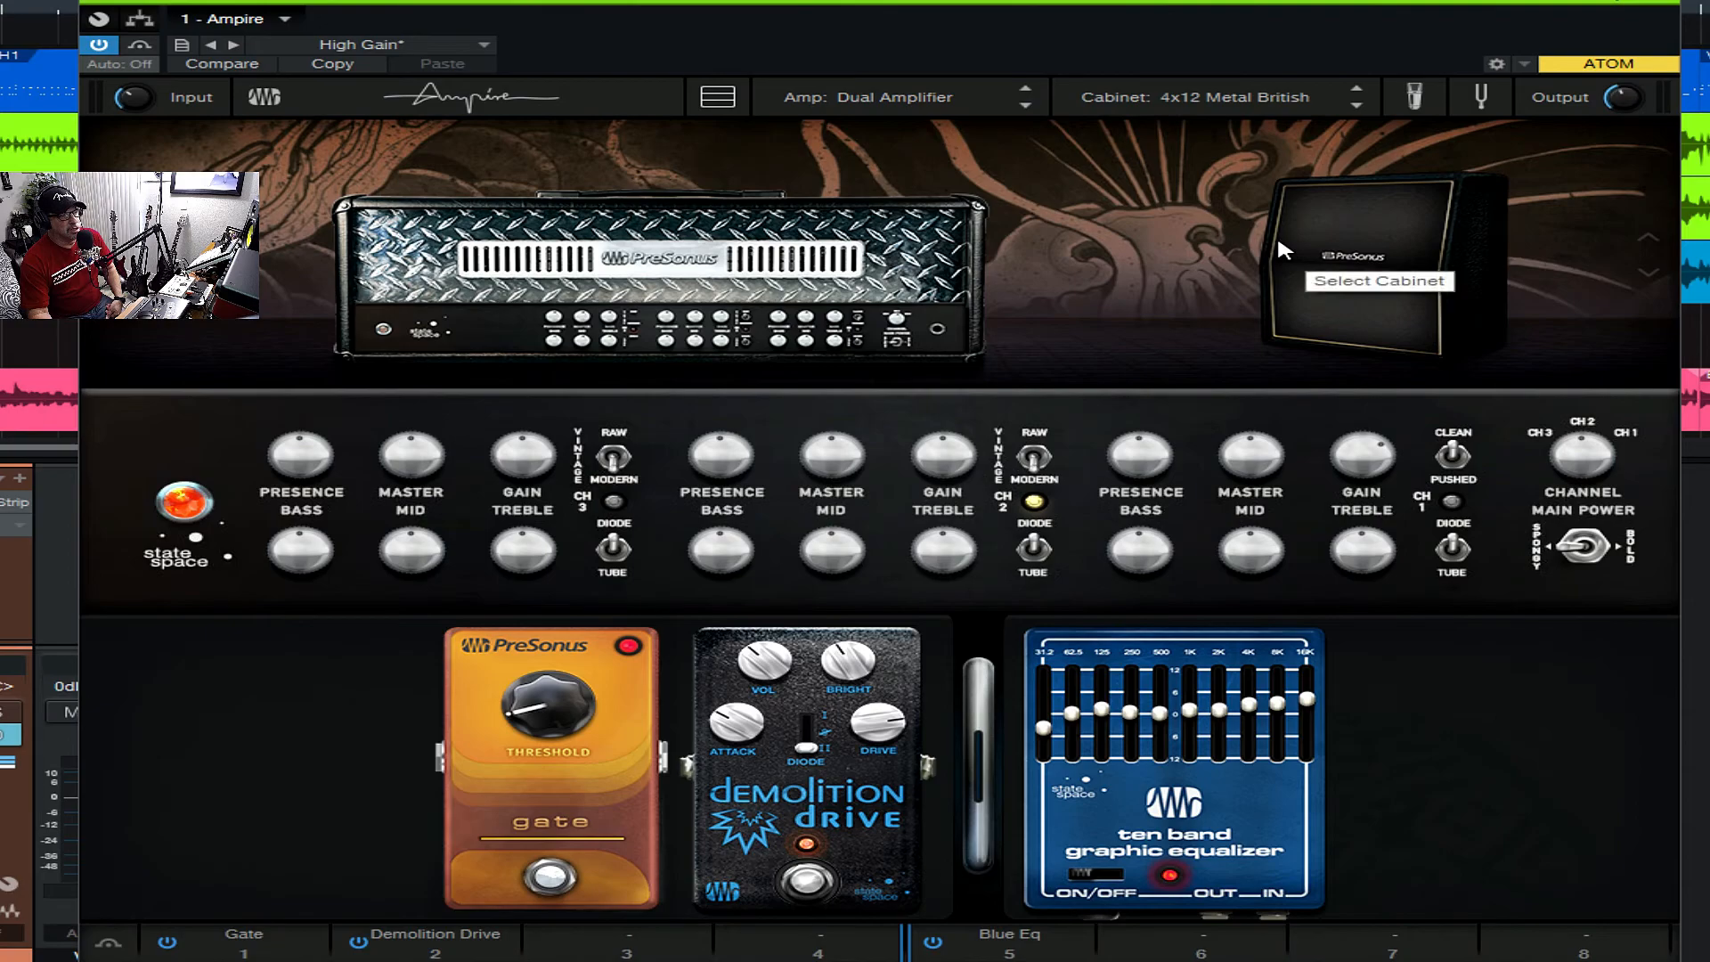
# - Look over the available stompbox pedals in the pedal browser and close it without changing the pedal chain
pyautogui.click(1649, 942)
pyautogui.moveTo(1671, 700)
pyautogui.mouseDown()
pyautogui.moveTo(1642, 757)
pyautogui.moveTo(1644, 856)
pyautogui.moveTo(1653, 681)
pyautogui.mouseUp()
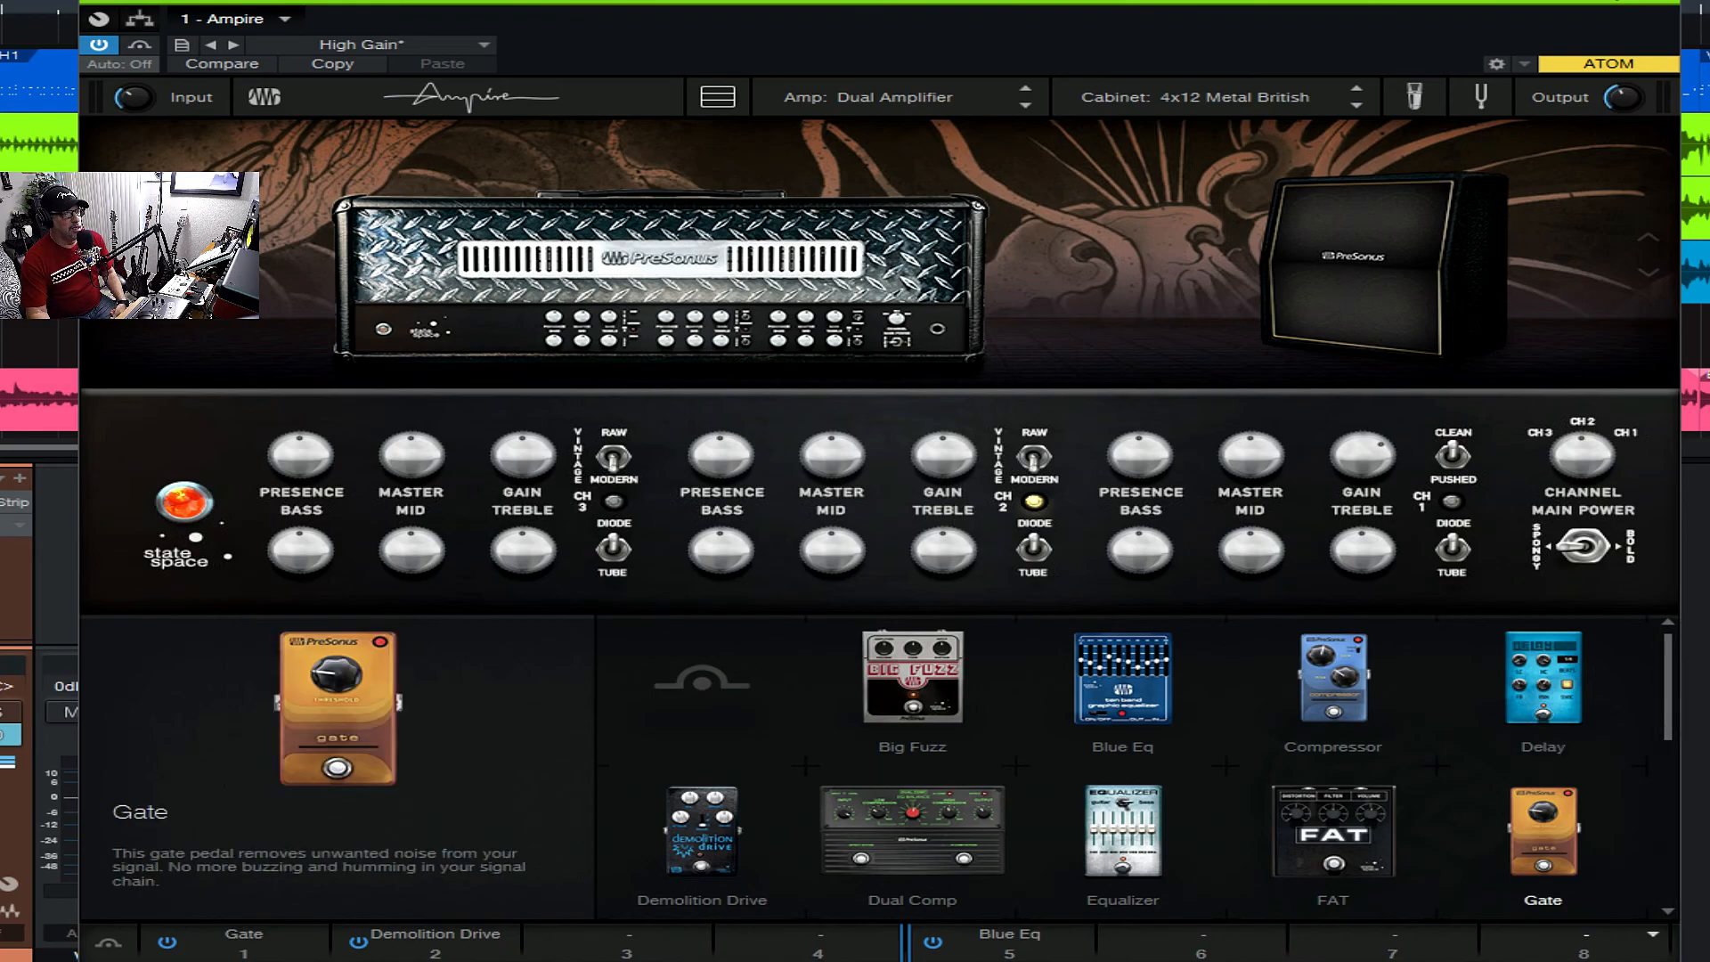
pyautogui.click(1467, 176)
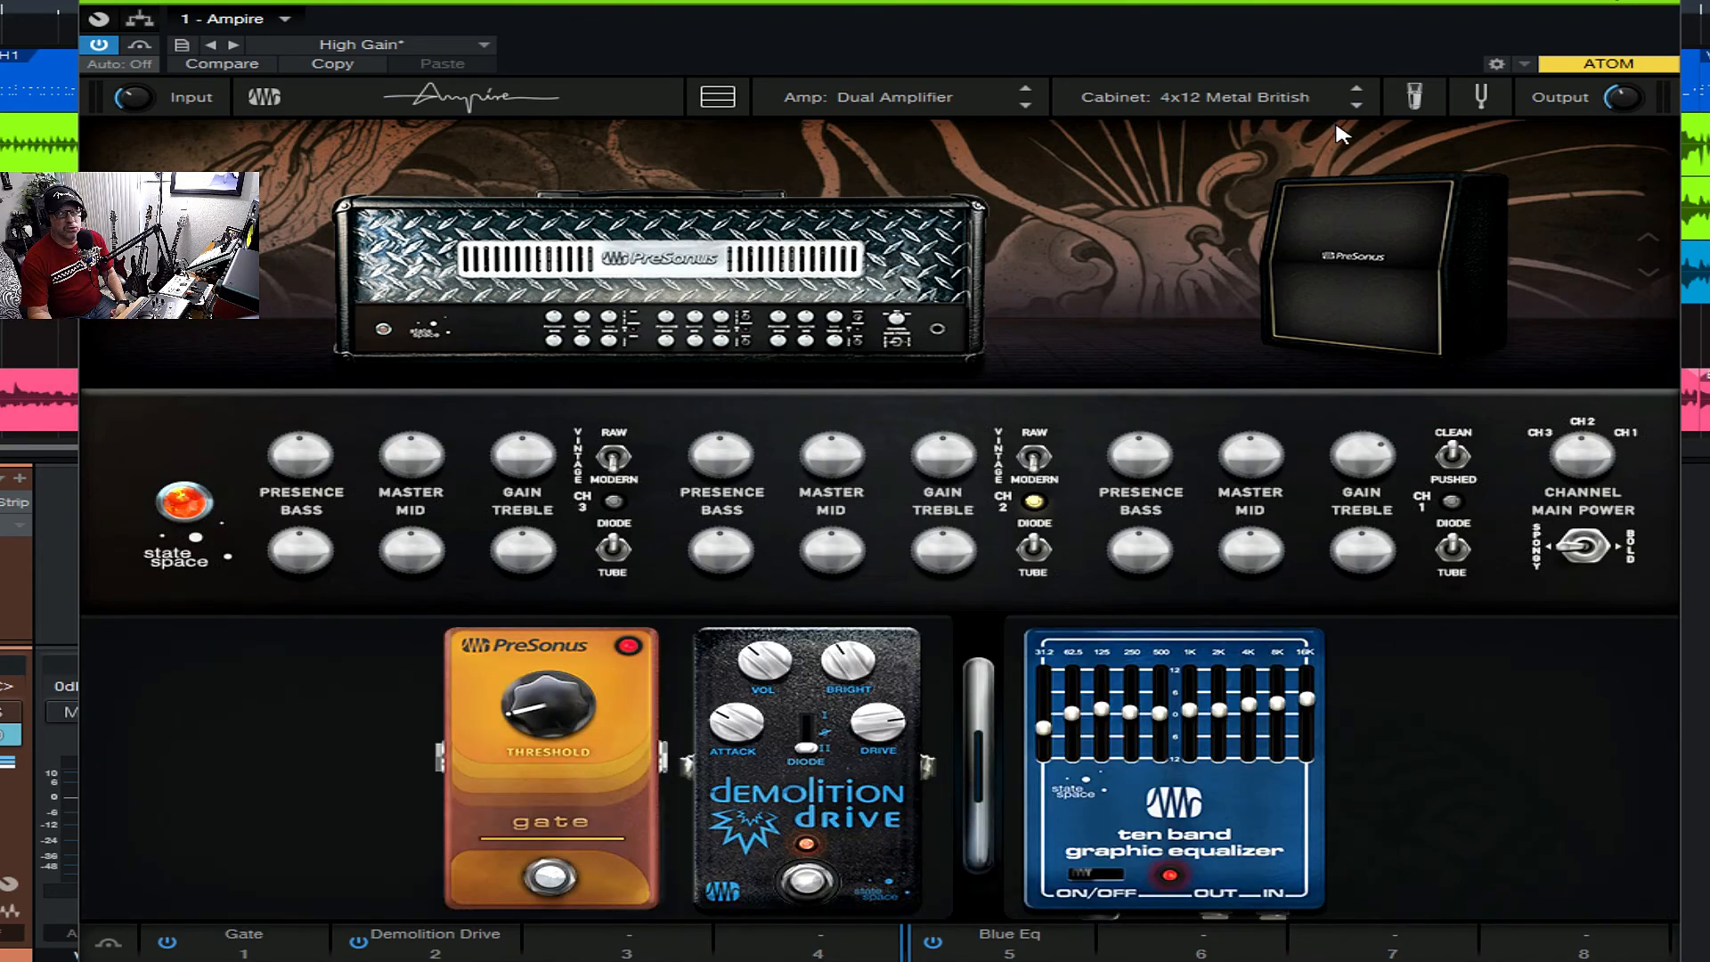